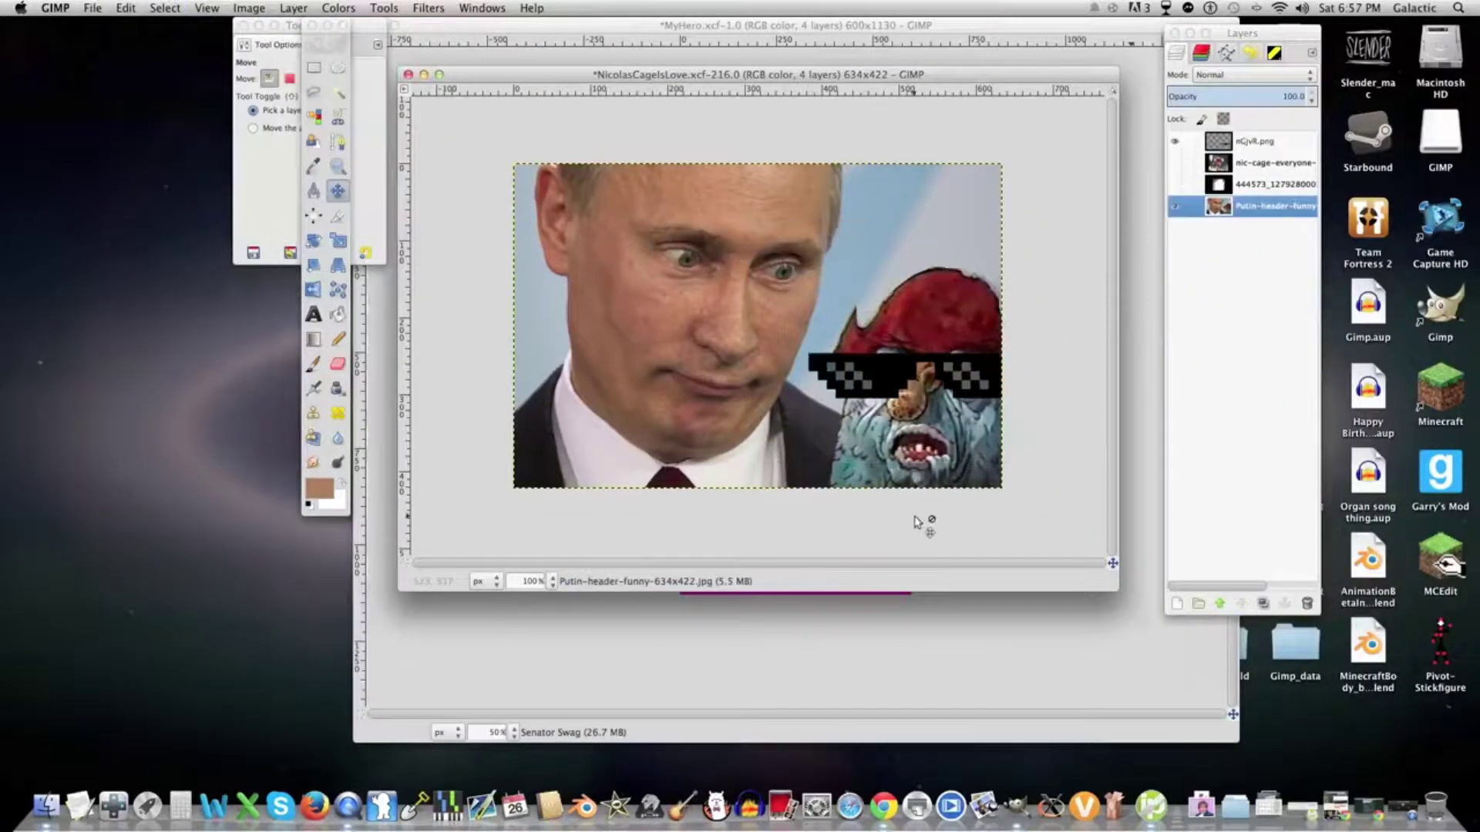
Step: Enlarge the image window of the bucket picture
click(125, 8)
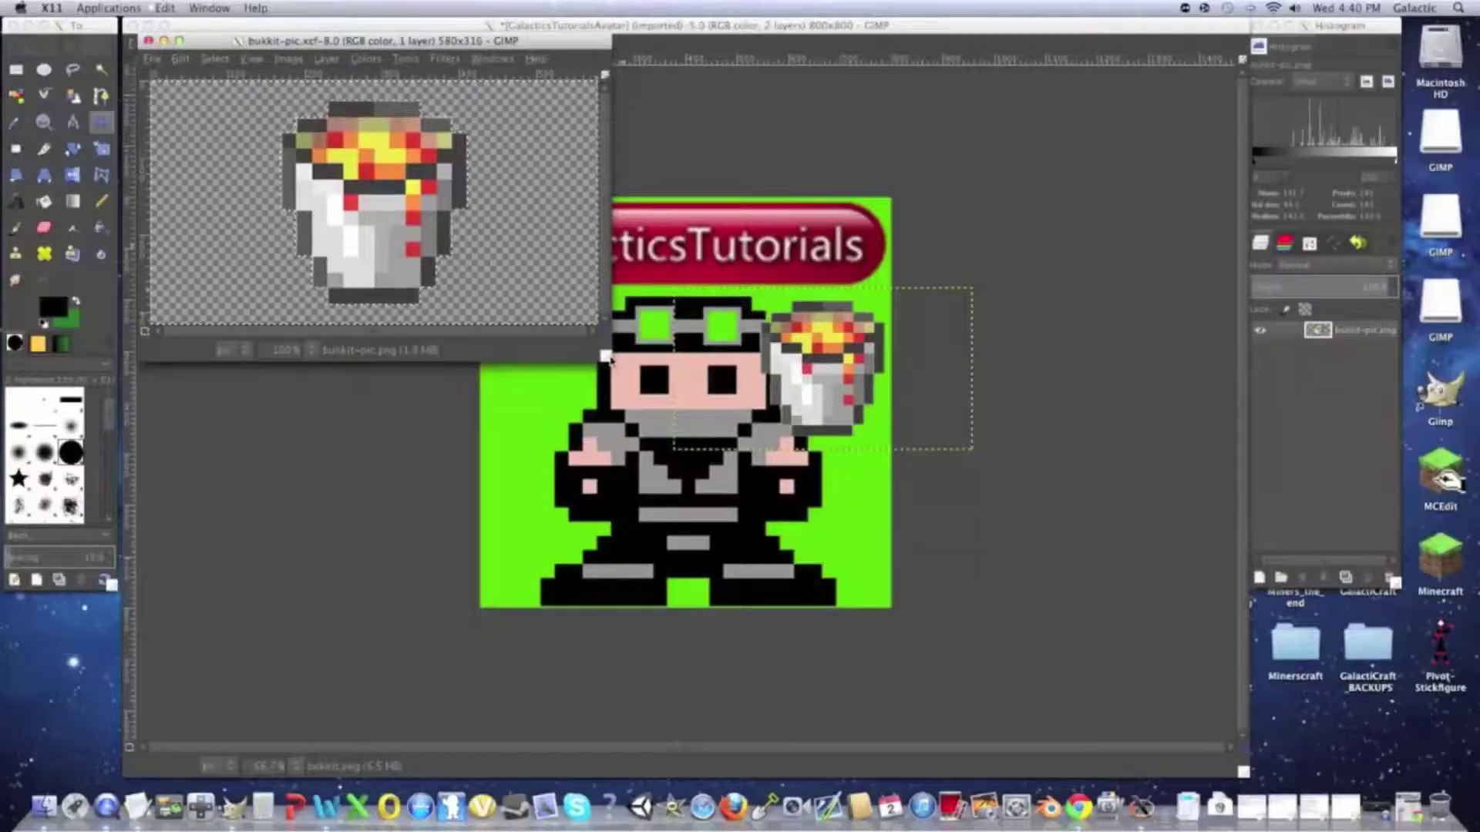
drag(611, 356, 1057, 524)
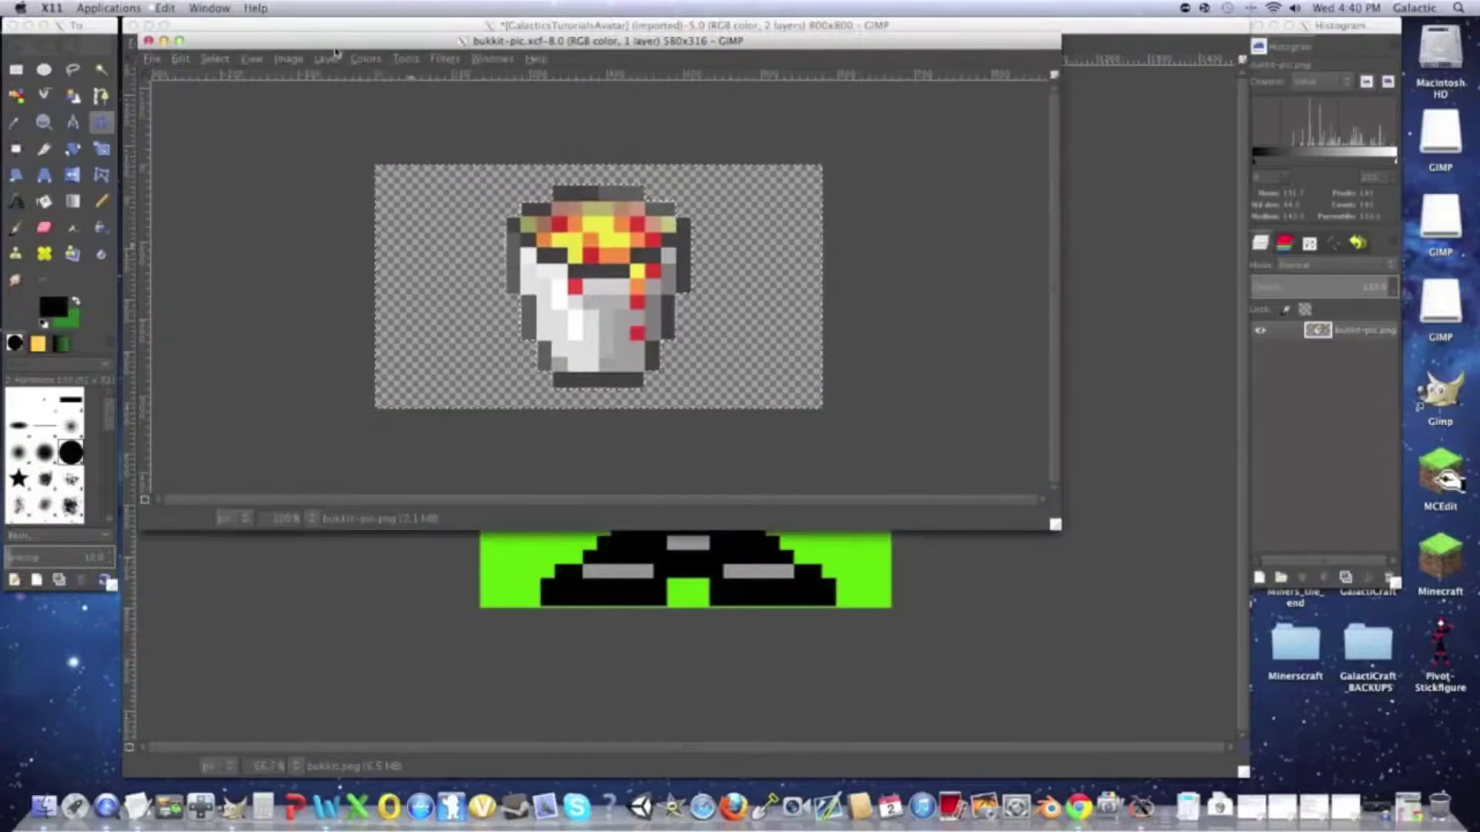
click(307, 67)
click(317, 202)
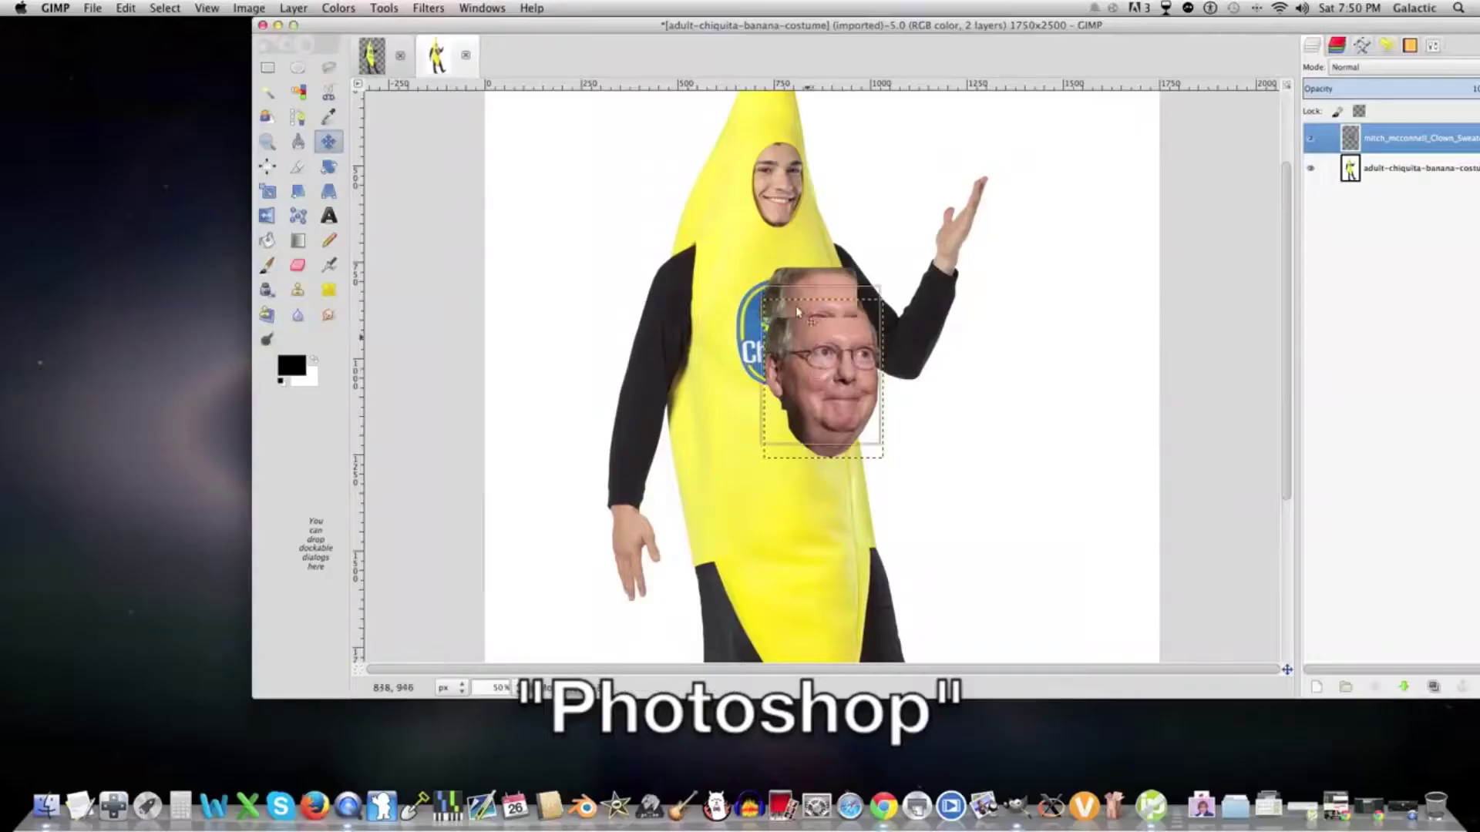
Step: Move the cut-out face layer up over the face of the person in the banana costume
drag(798, 312, 780, 177)
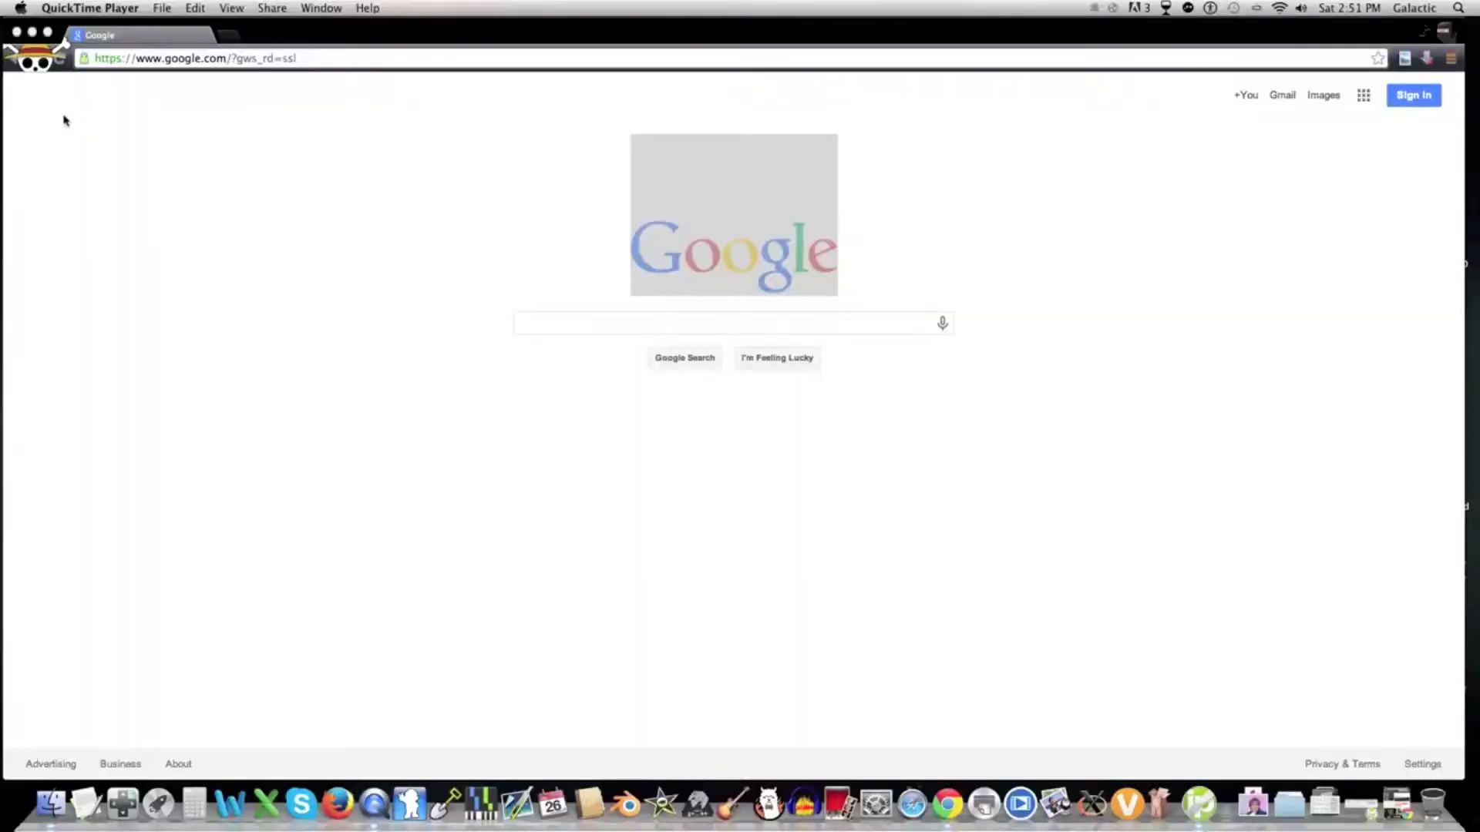
click(485, 201)
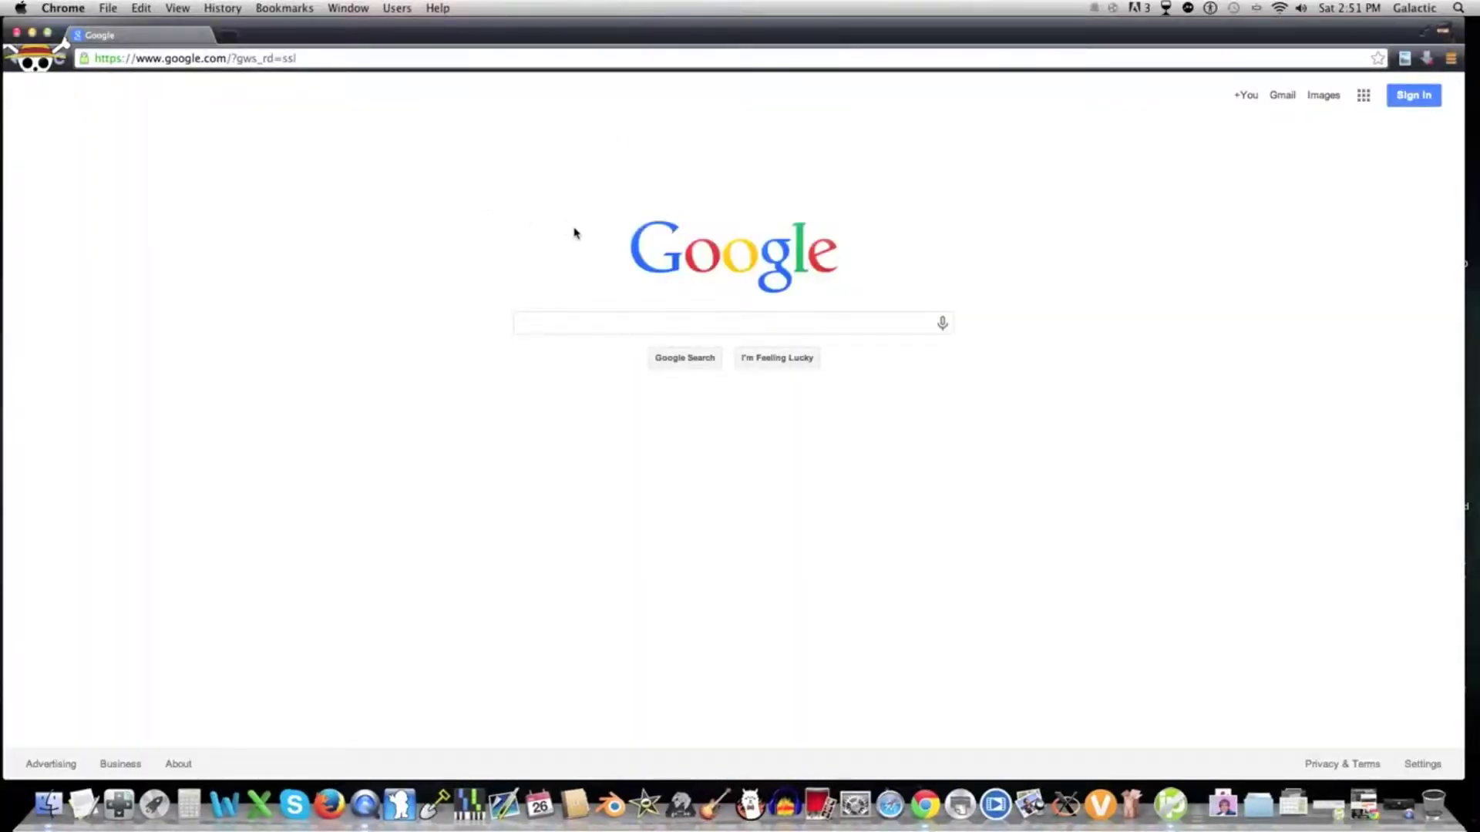
click(722, 322)
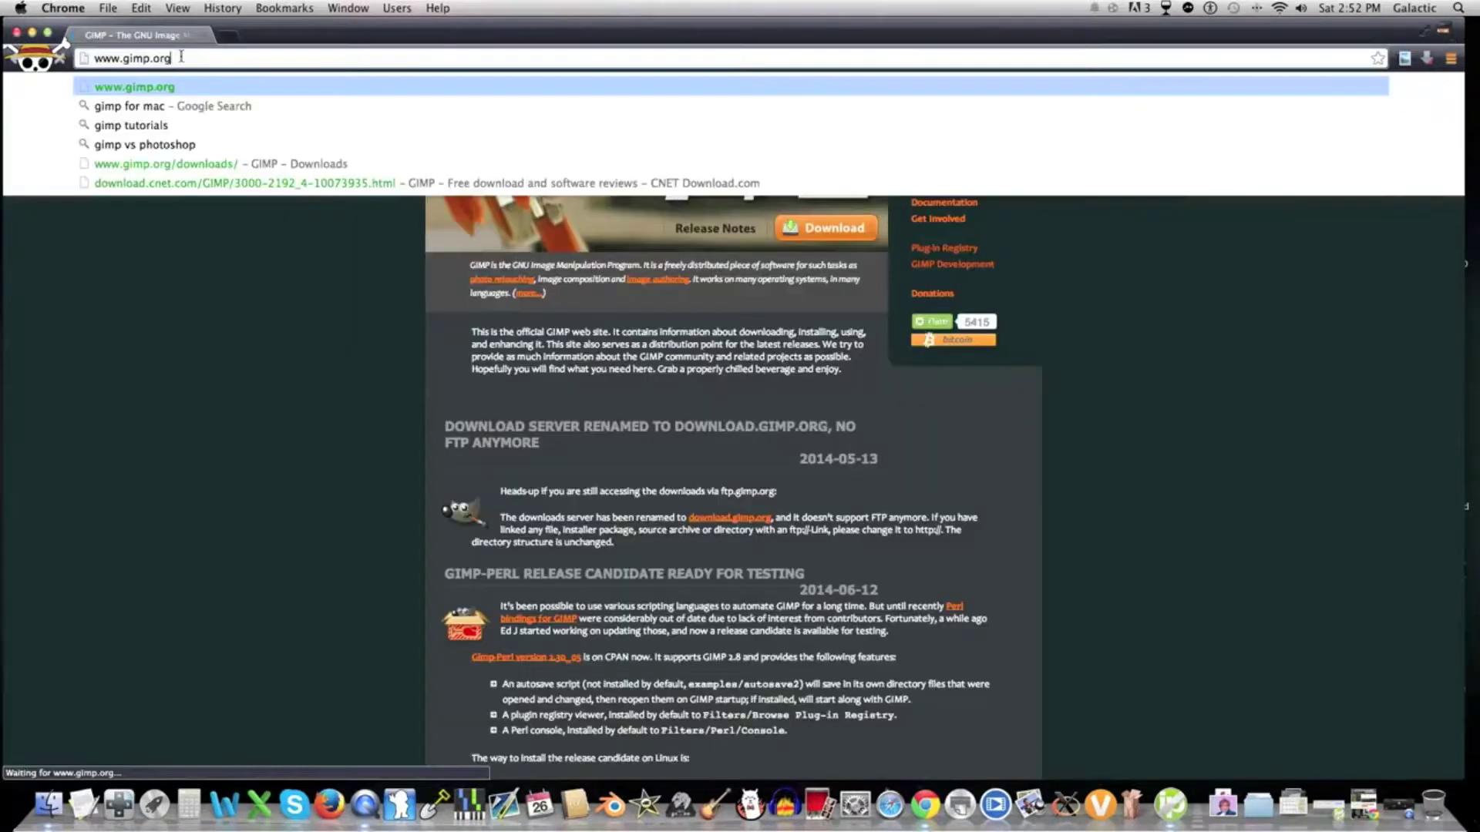
key(Return)
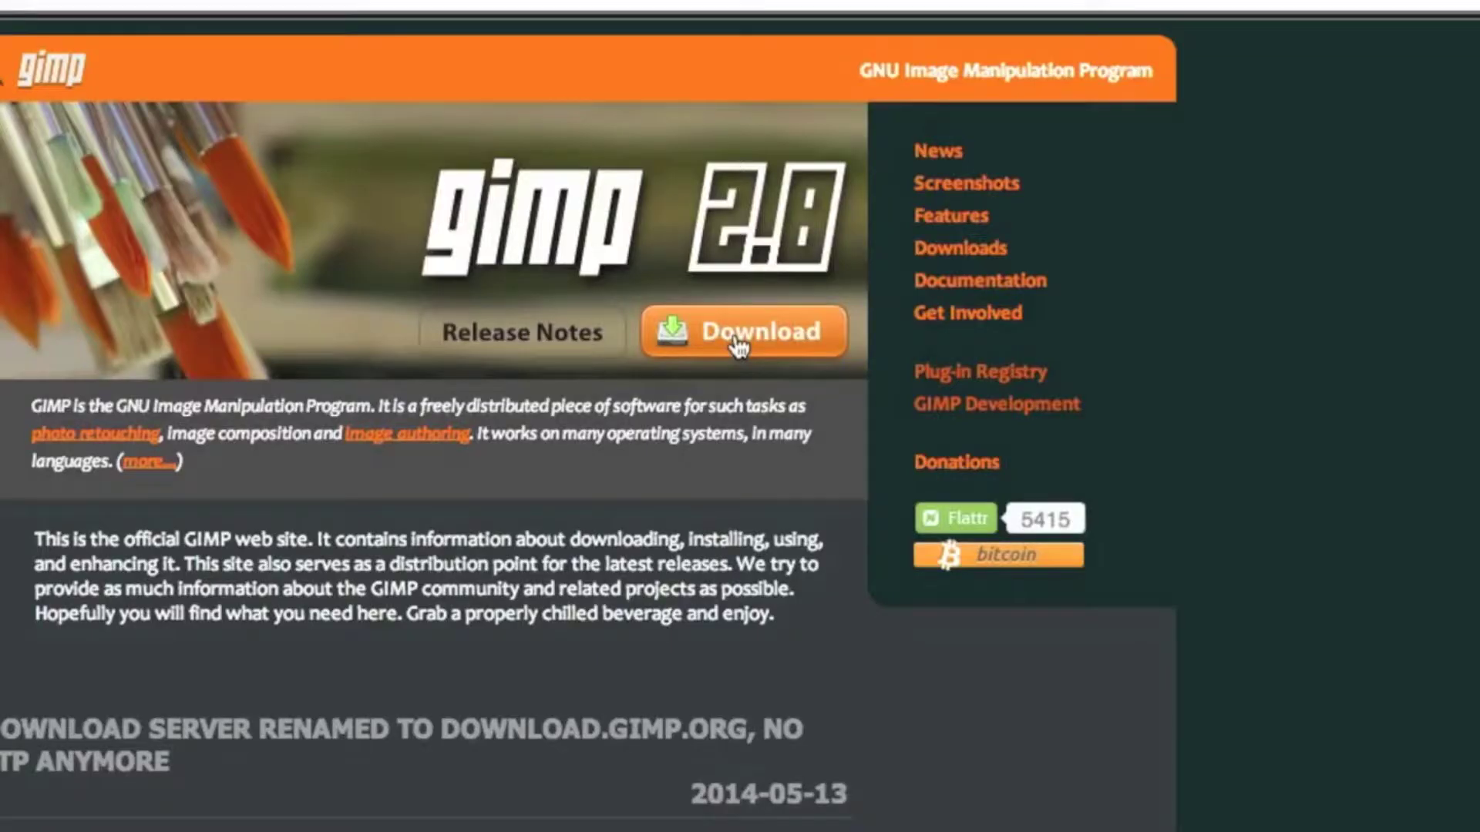
click(737, 339)
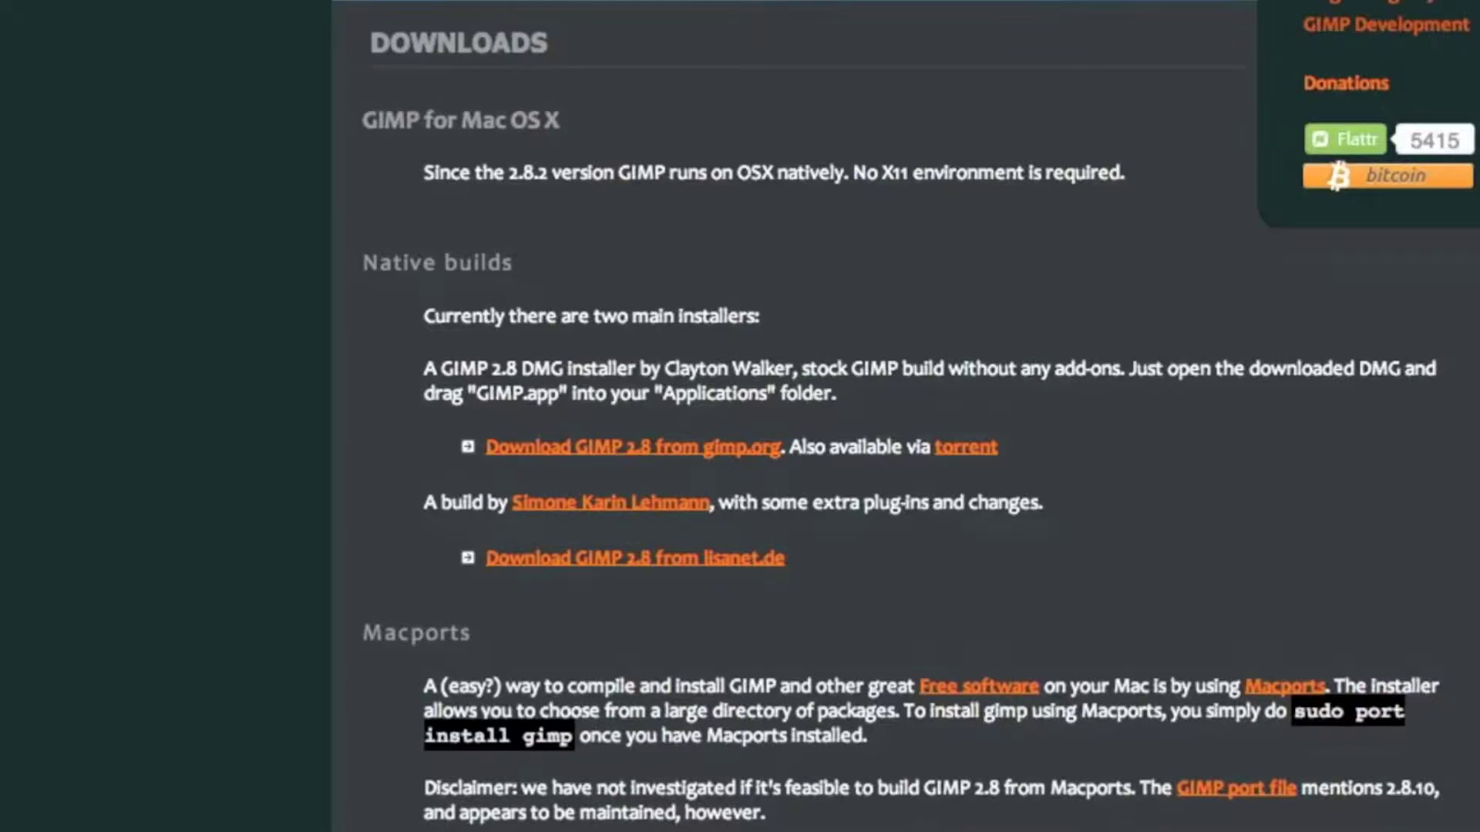
Step: Open the downloaded GIMP disk image, copy the GIMP app to the Applications folder, and add it to the Dock
double_click(1099, 91)
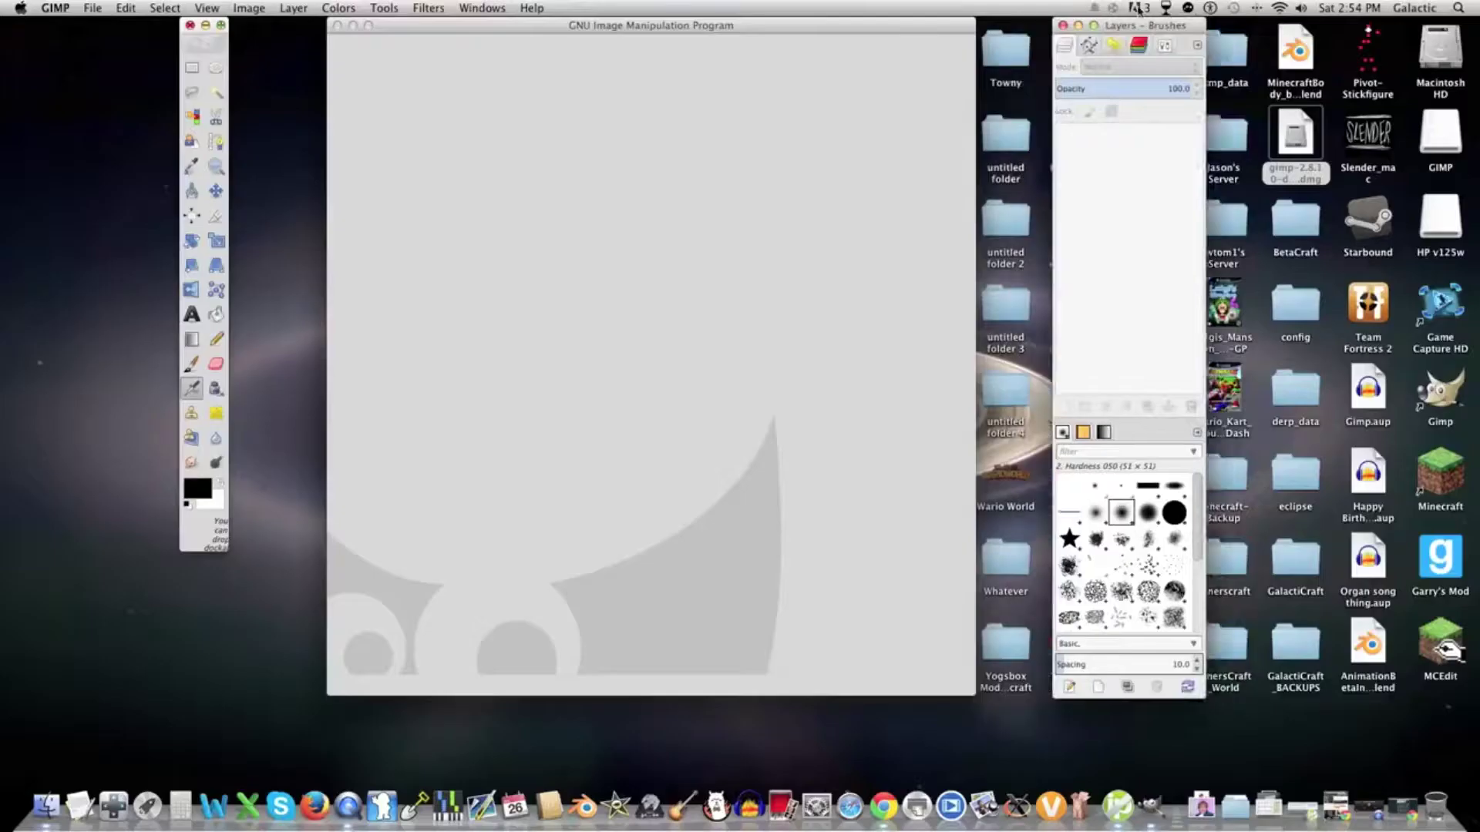
double_click(1446, 141)
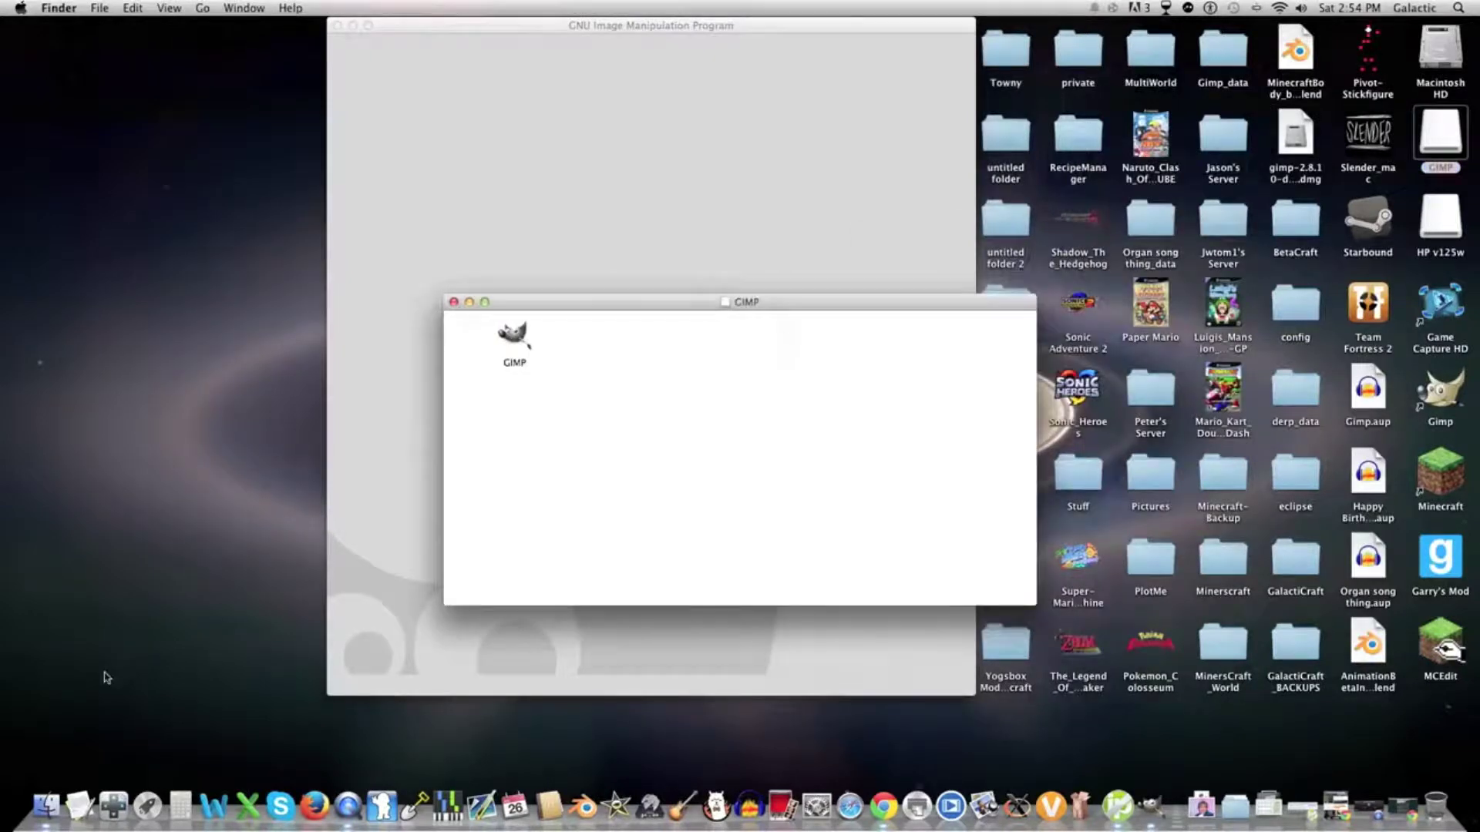
click(46, 805)
drag(514, 335, 1025, 235)
drag(1074, 516, 1005, 808)
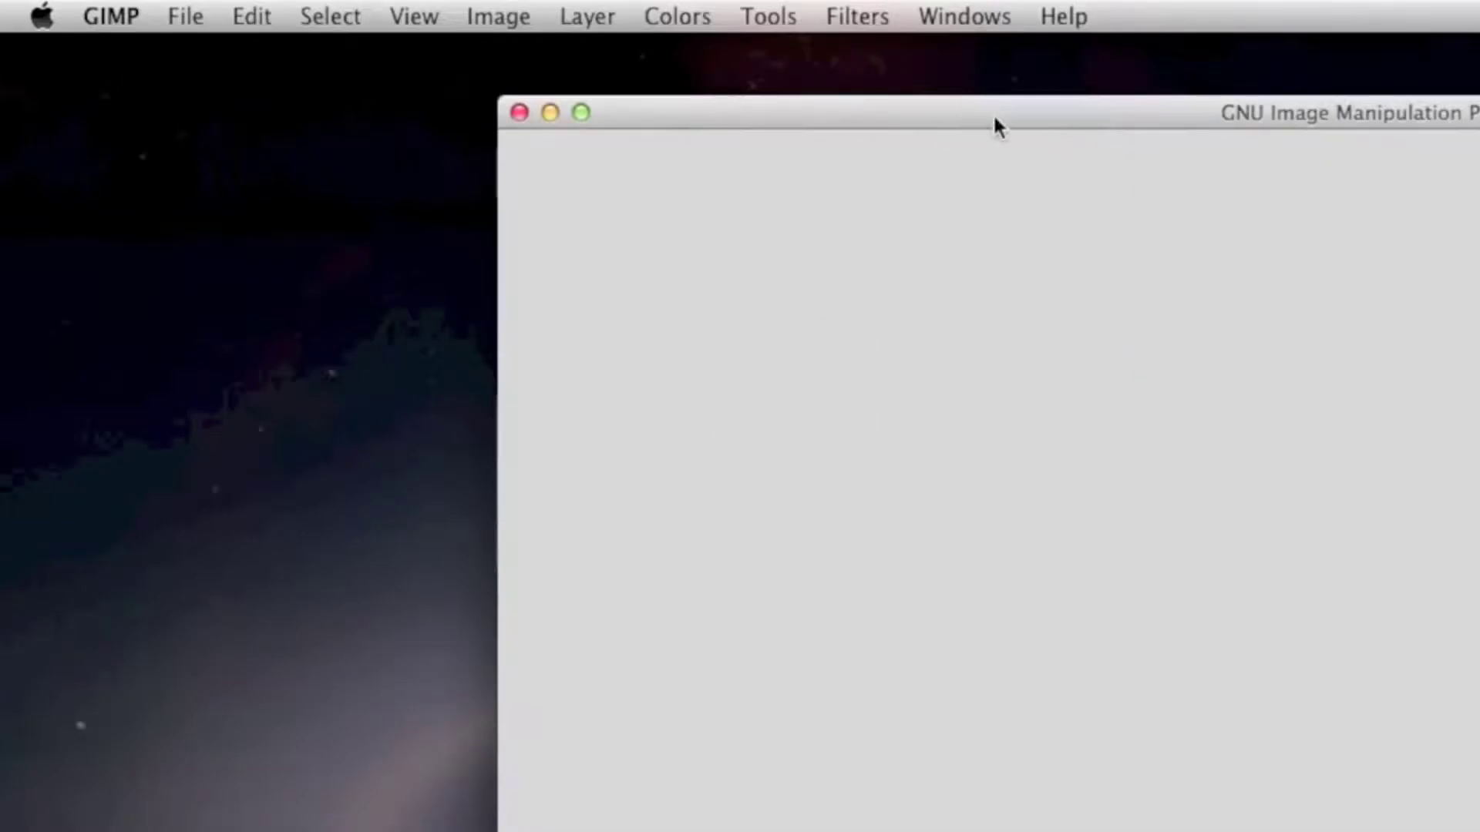
Step: Reposition GIMP's main window slightly and show the Toolbox
drag(993, 117, 1021, 123)
click(974, 6)
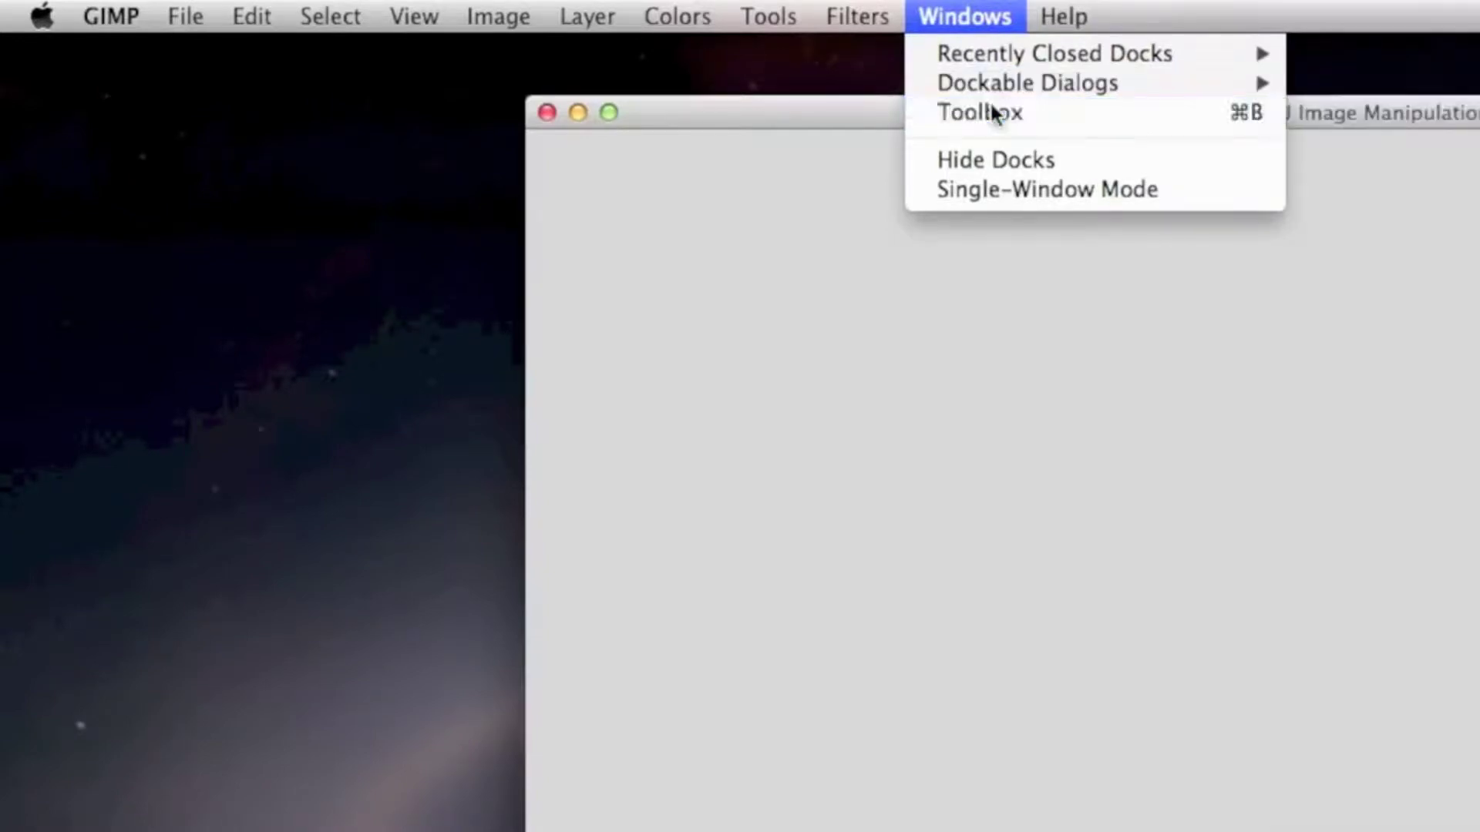
click(992, 114)
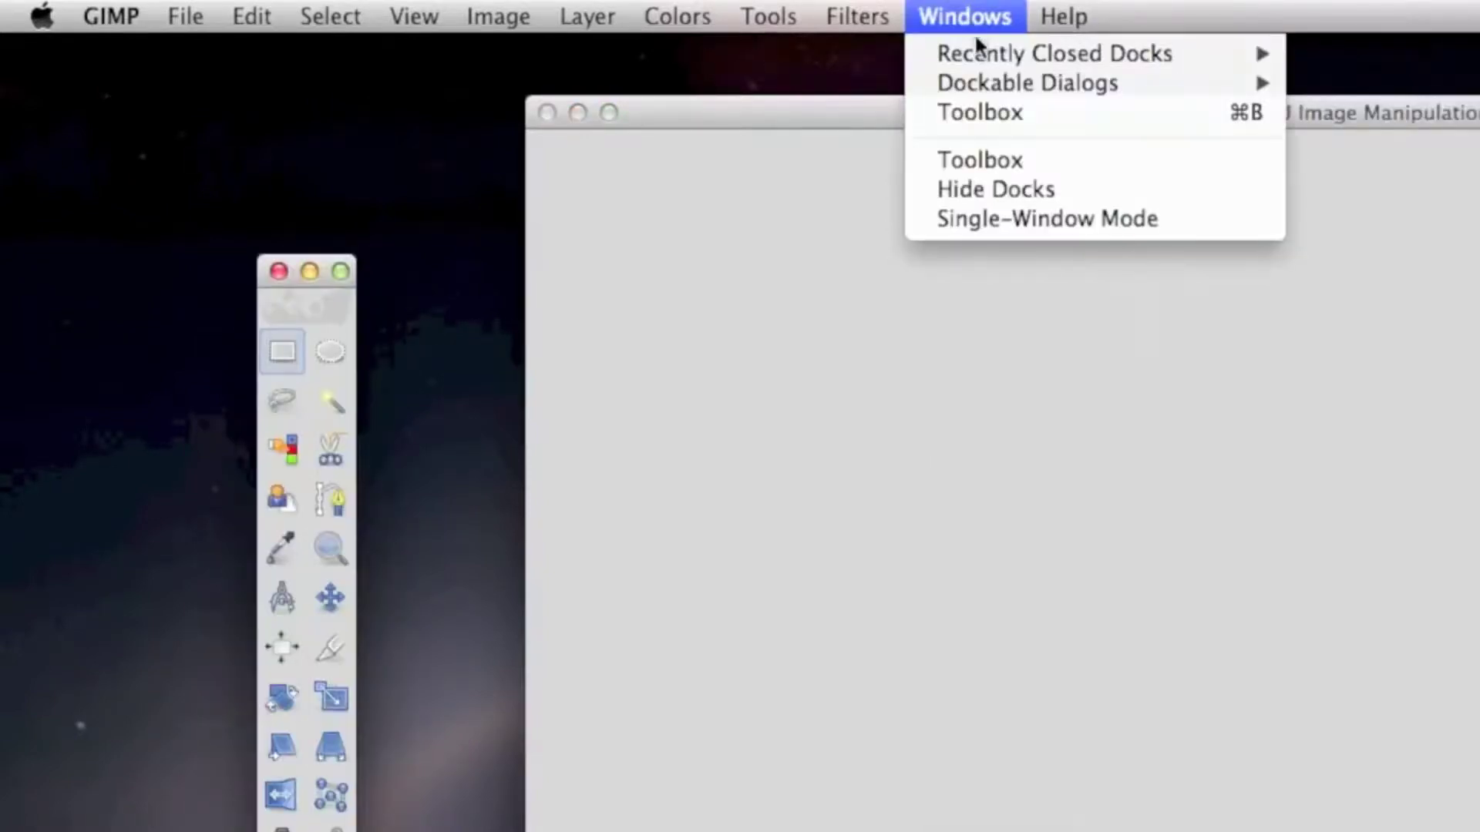
Step: Open the Layers dialog, place it beside the main window, and make it taller
mouse_move(982, 87)
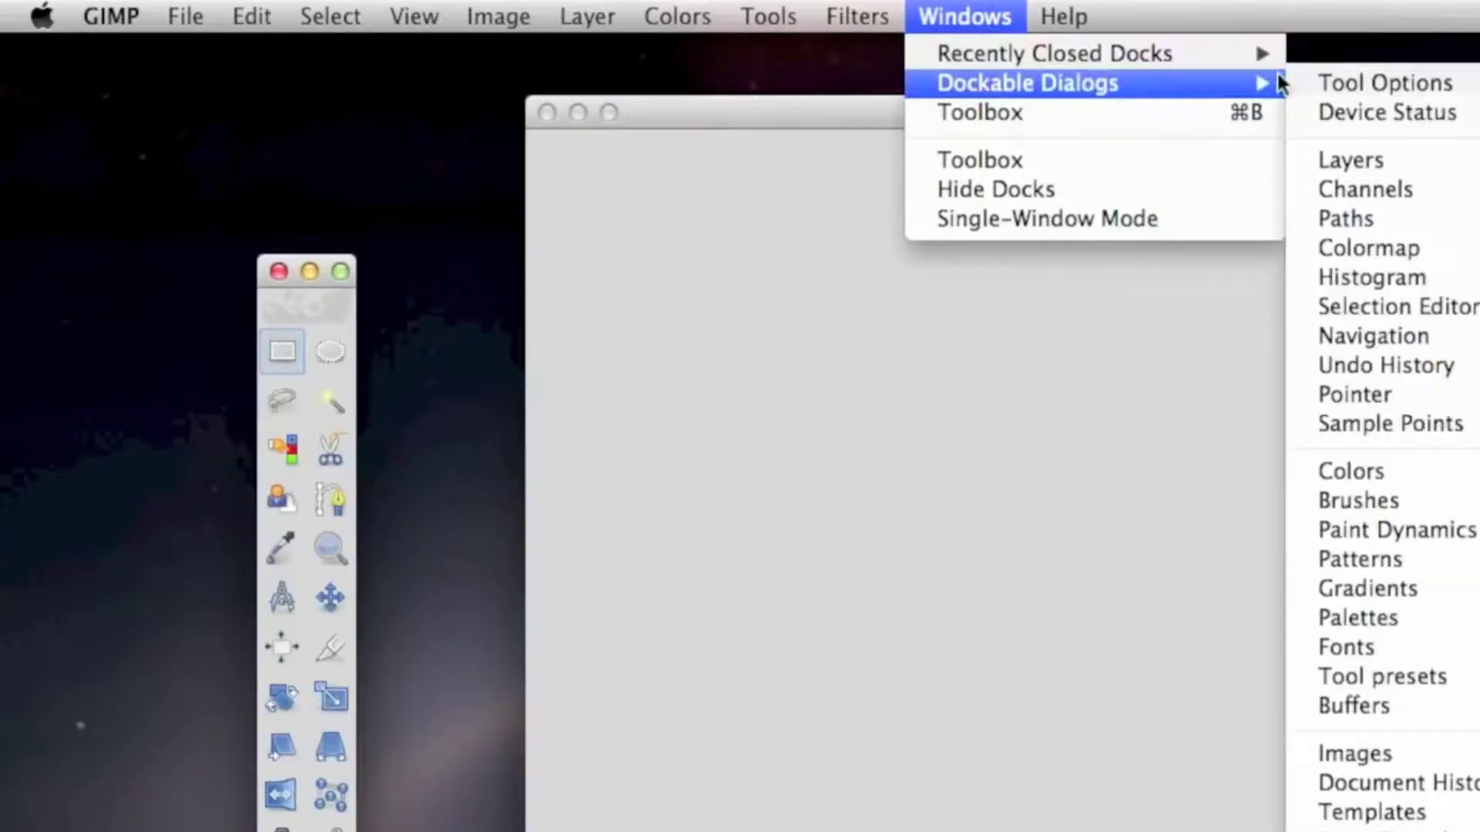
click(1364, 162)
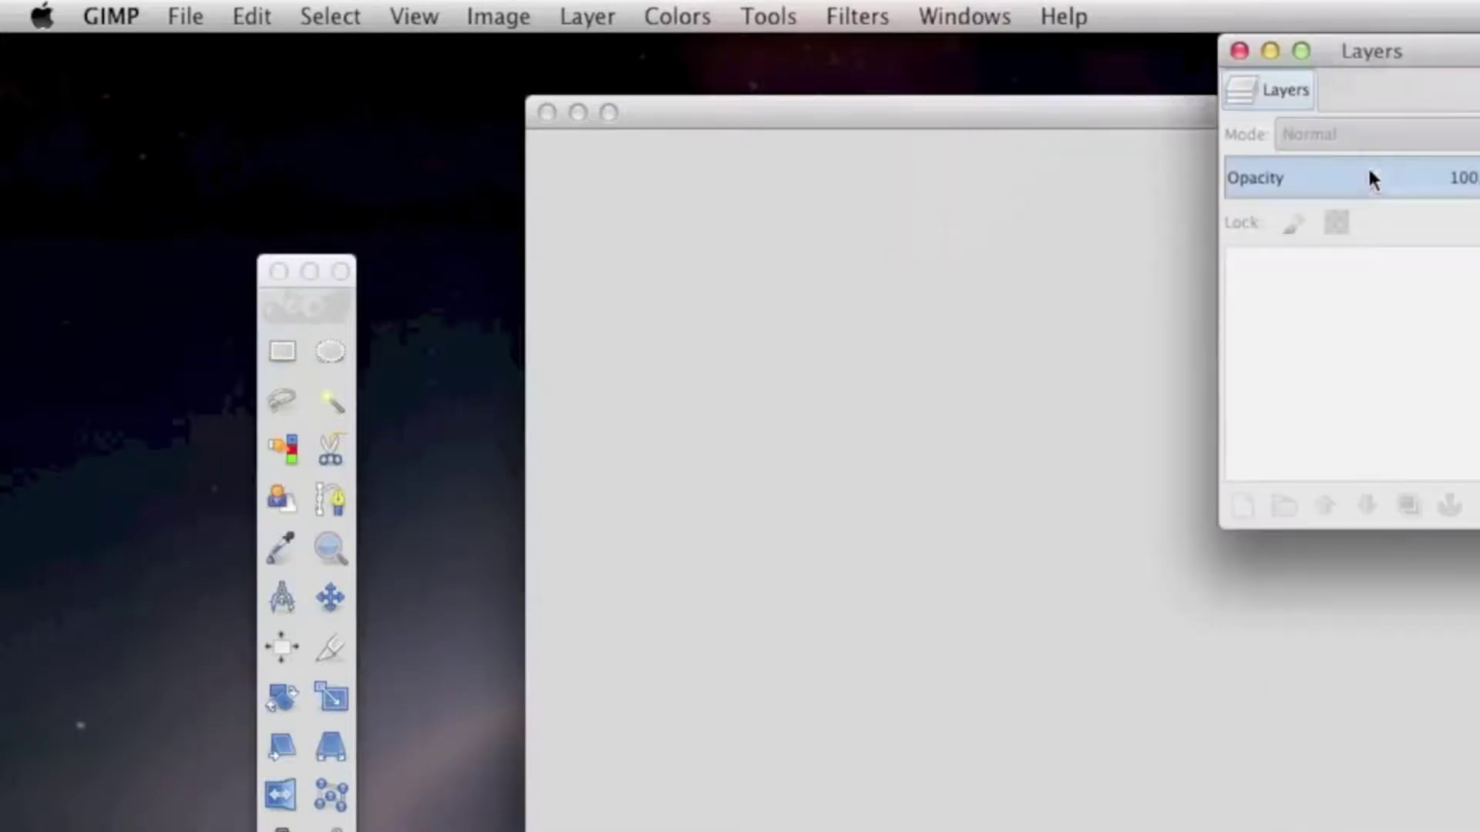
drag(1379, 56, 1291, 57)
drag(1362, 296, 1362, 722)
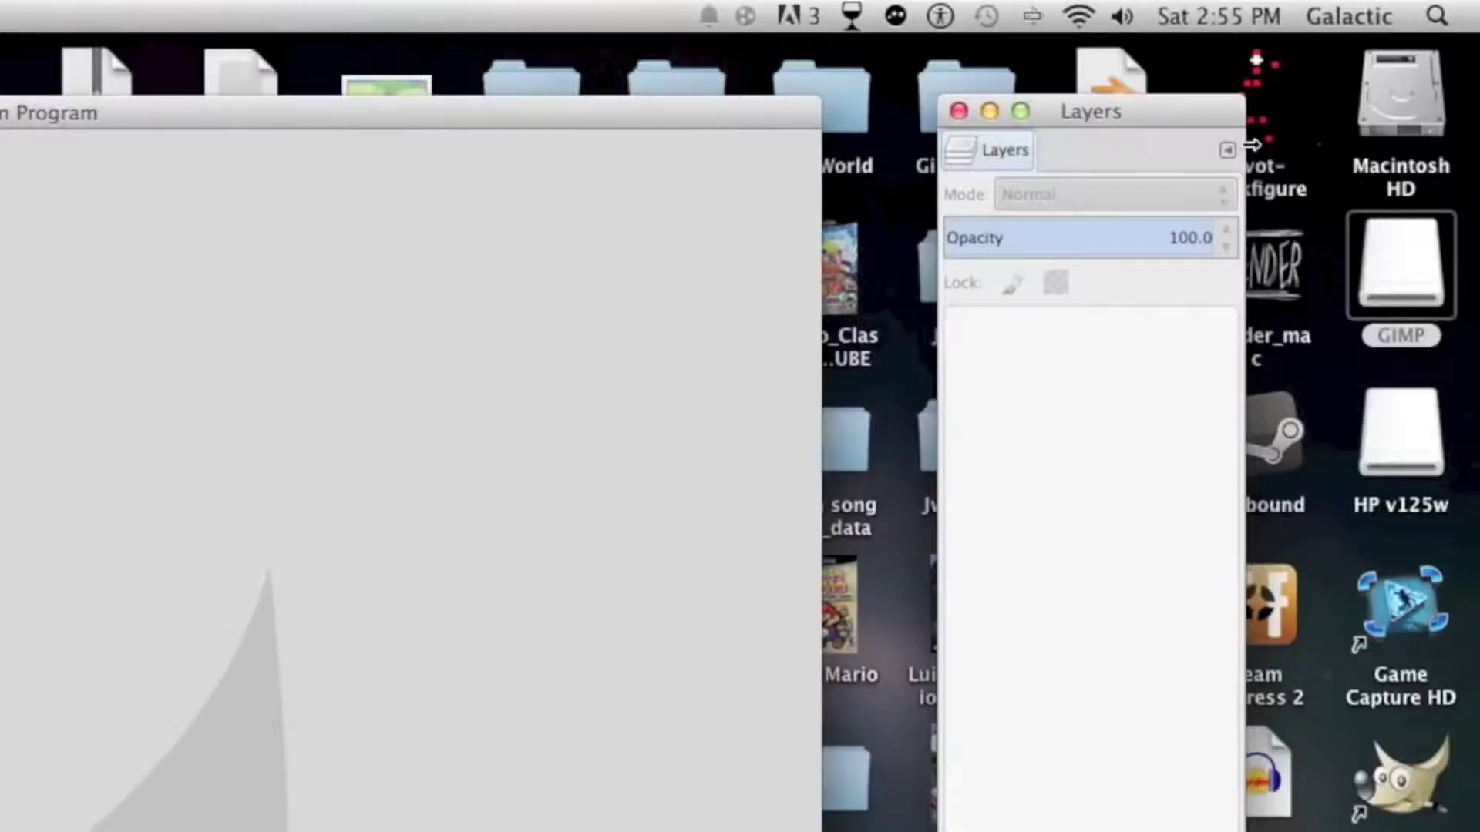
Step: Add Channels, Paths and Undo History tabs to the Layers dock and bring the Layers tab back to the front
click(1227, 149)
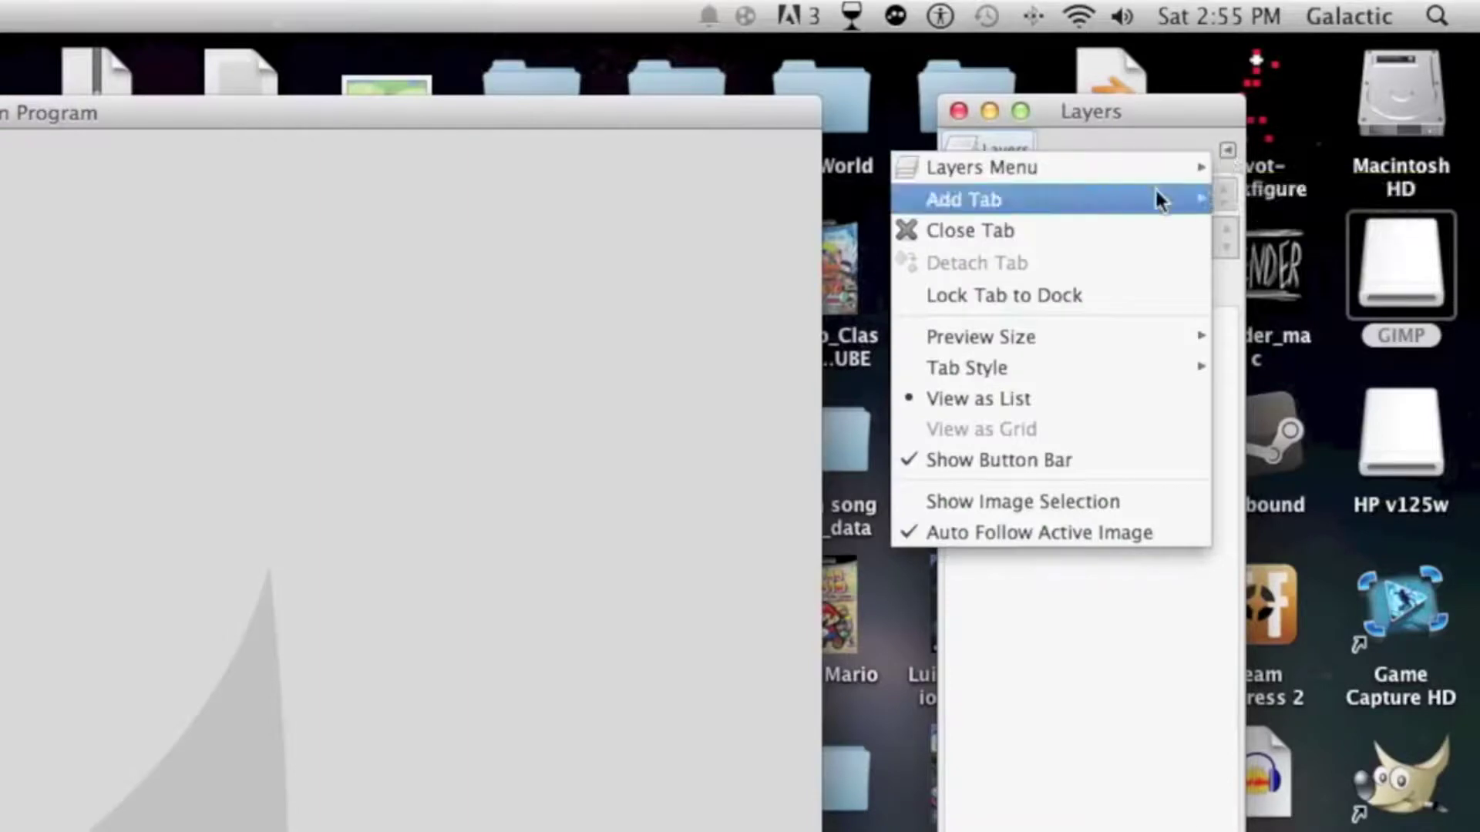
mouse_move(1156, 192)
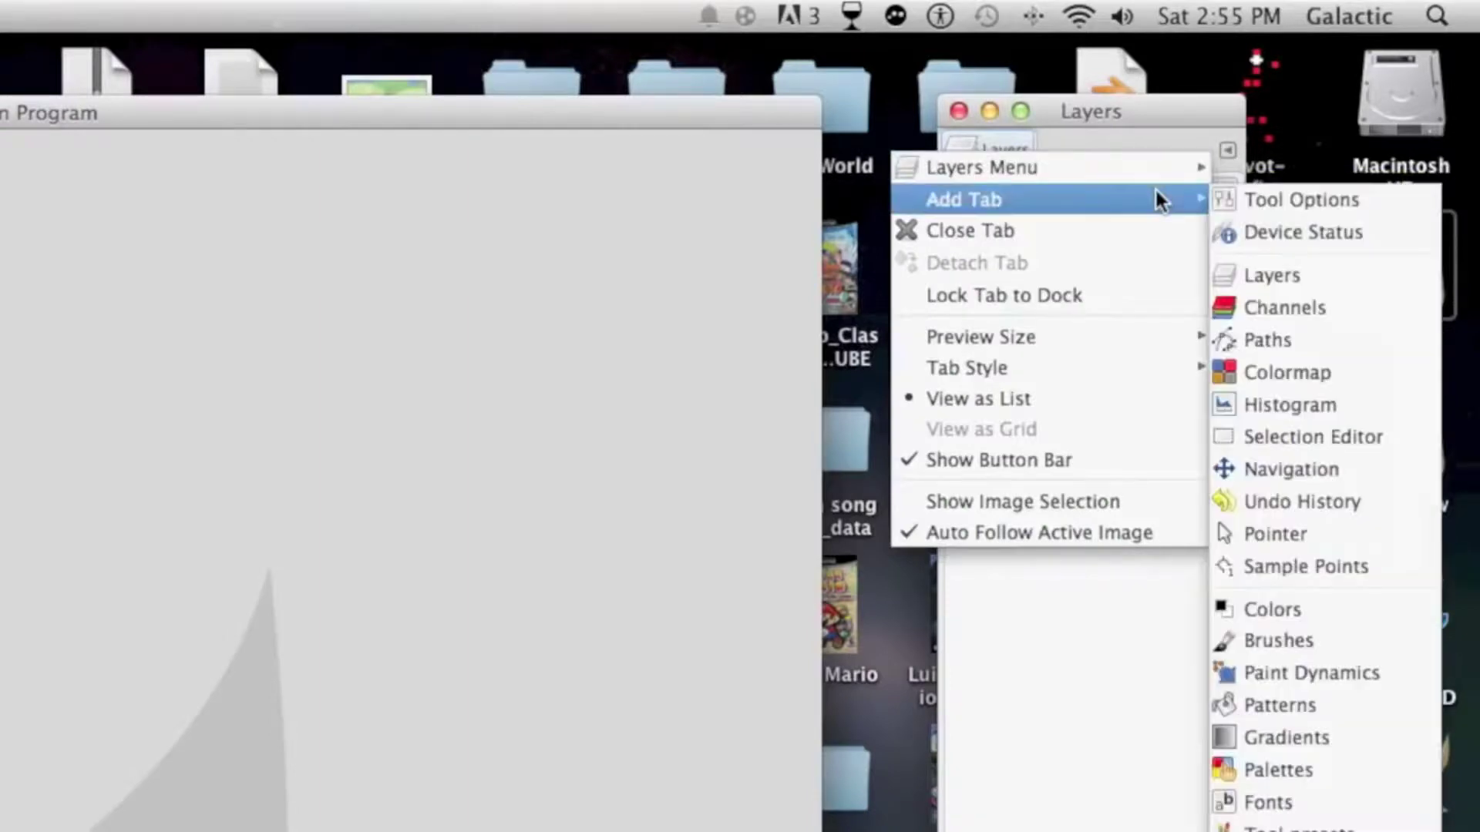
click(1272, 302)
click(1227, 149)
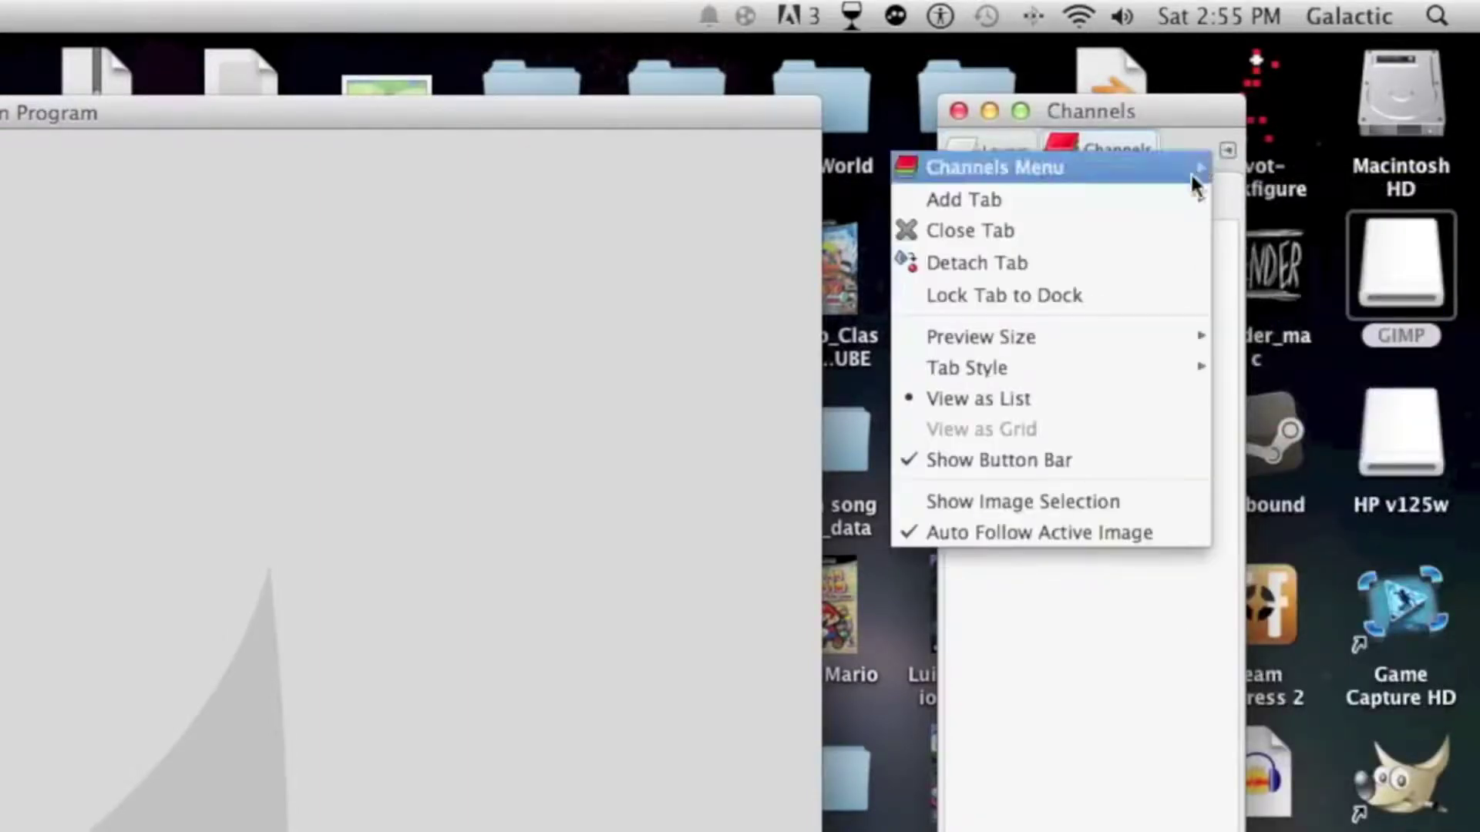
mouse_move(1178, 197)
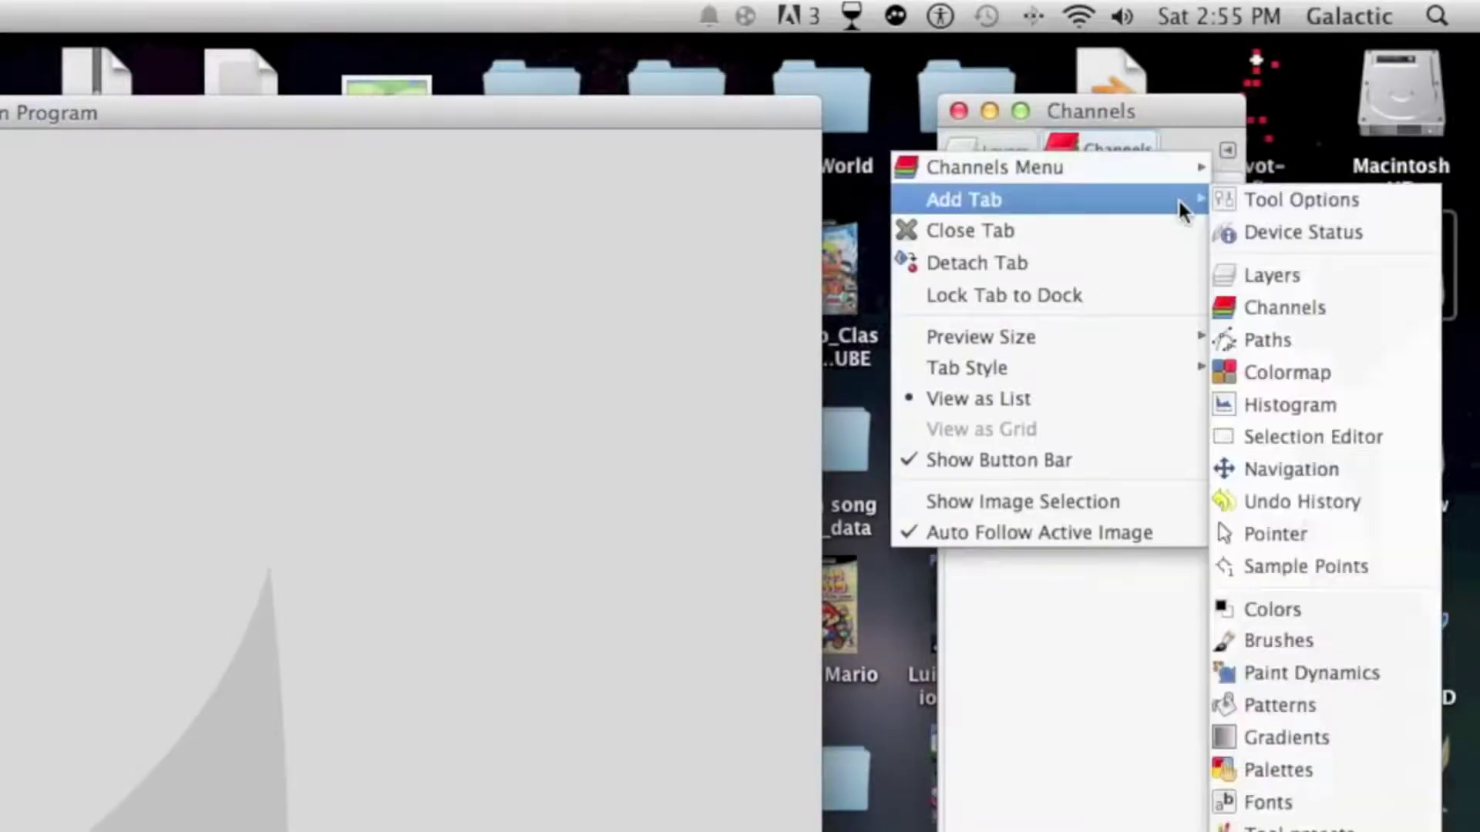
click(1256, 340)
click(1226, 149)
mouse_move(1169, 199)
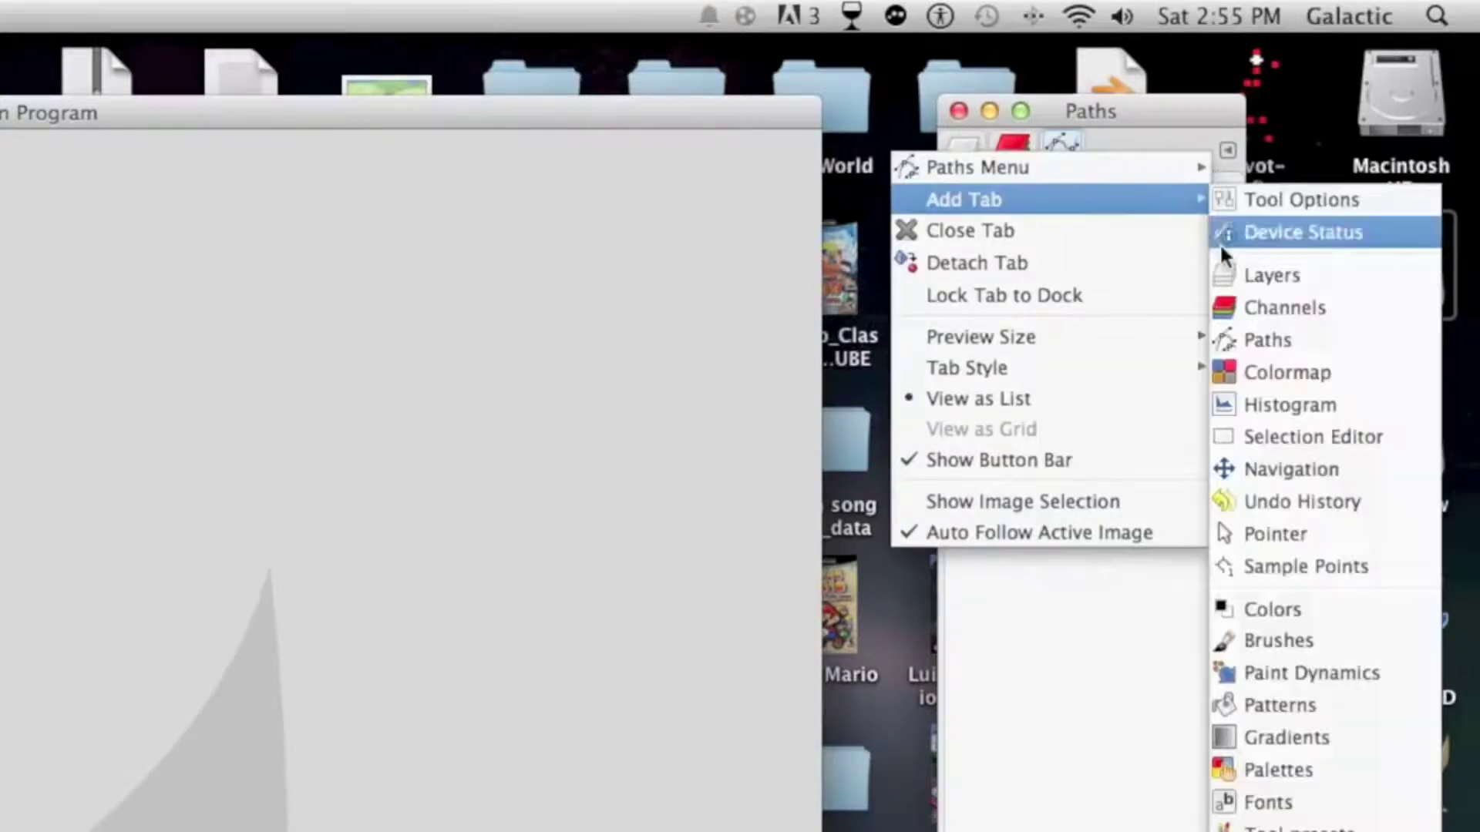
click(1316, 498)
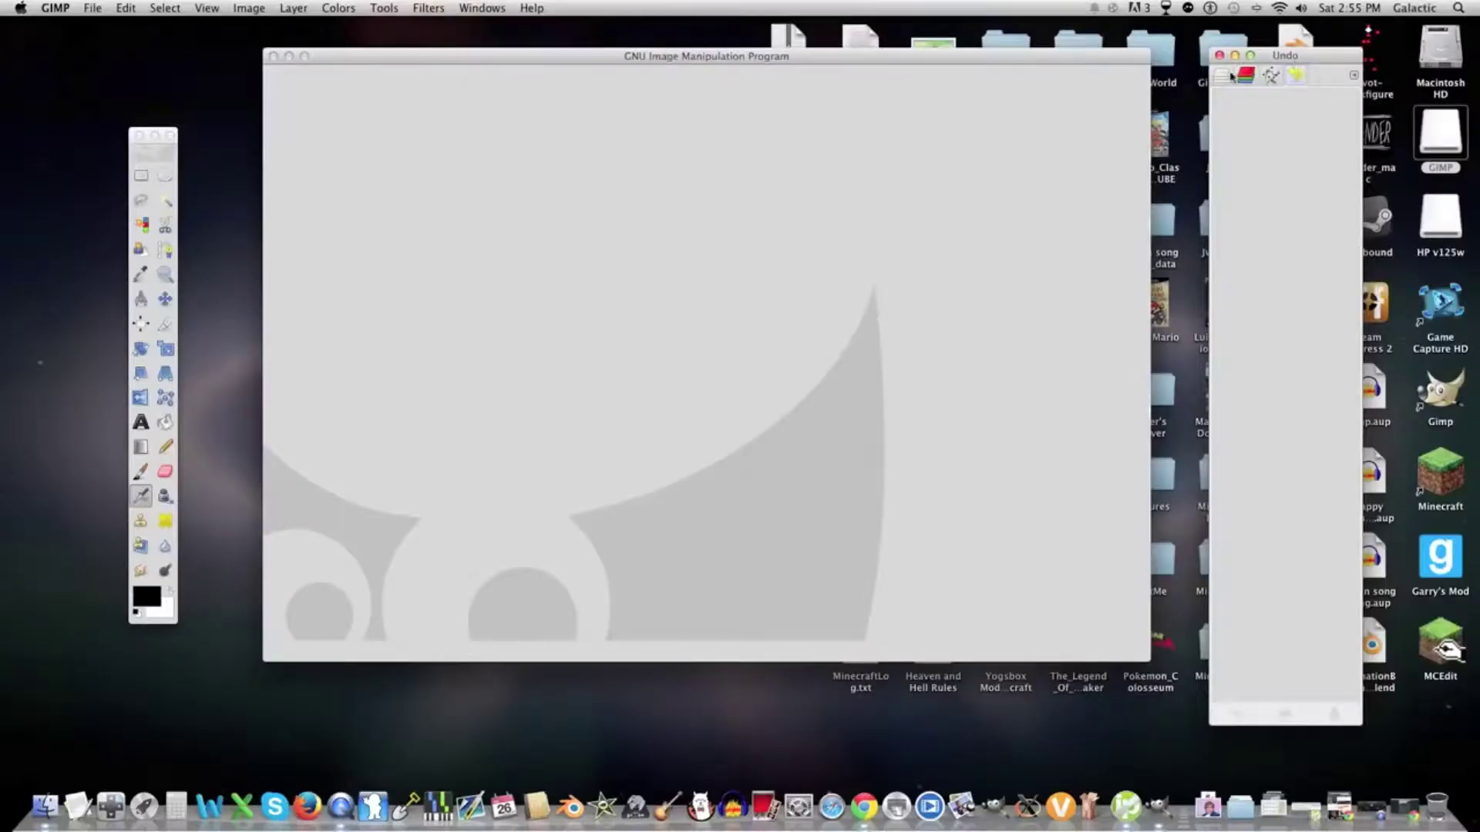
click(962, 150)
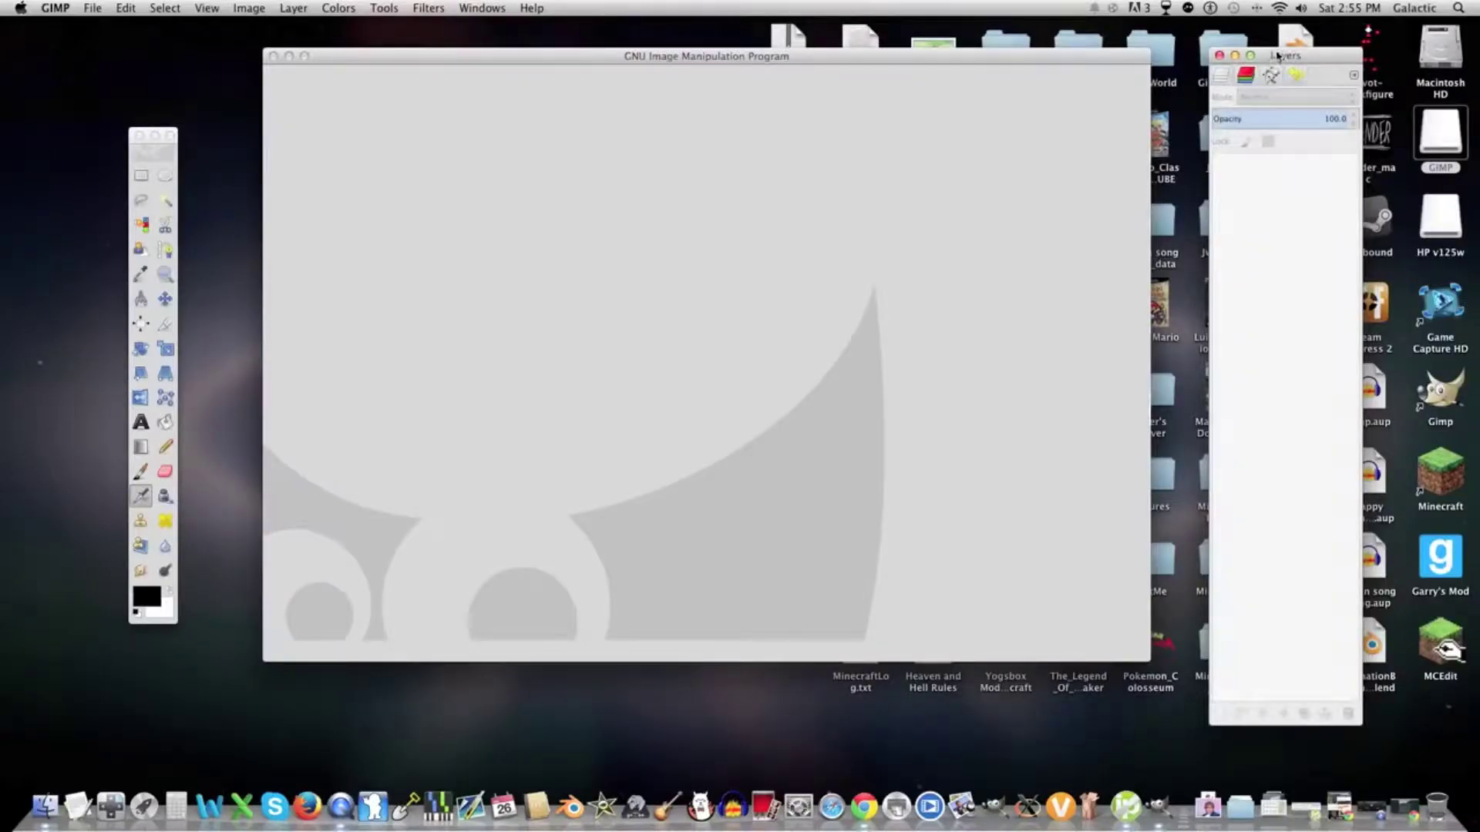
drag(1277, 55, 1258, 54)
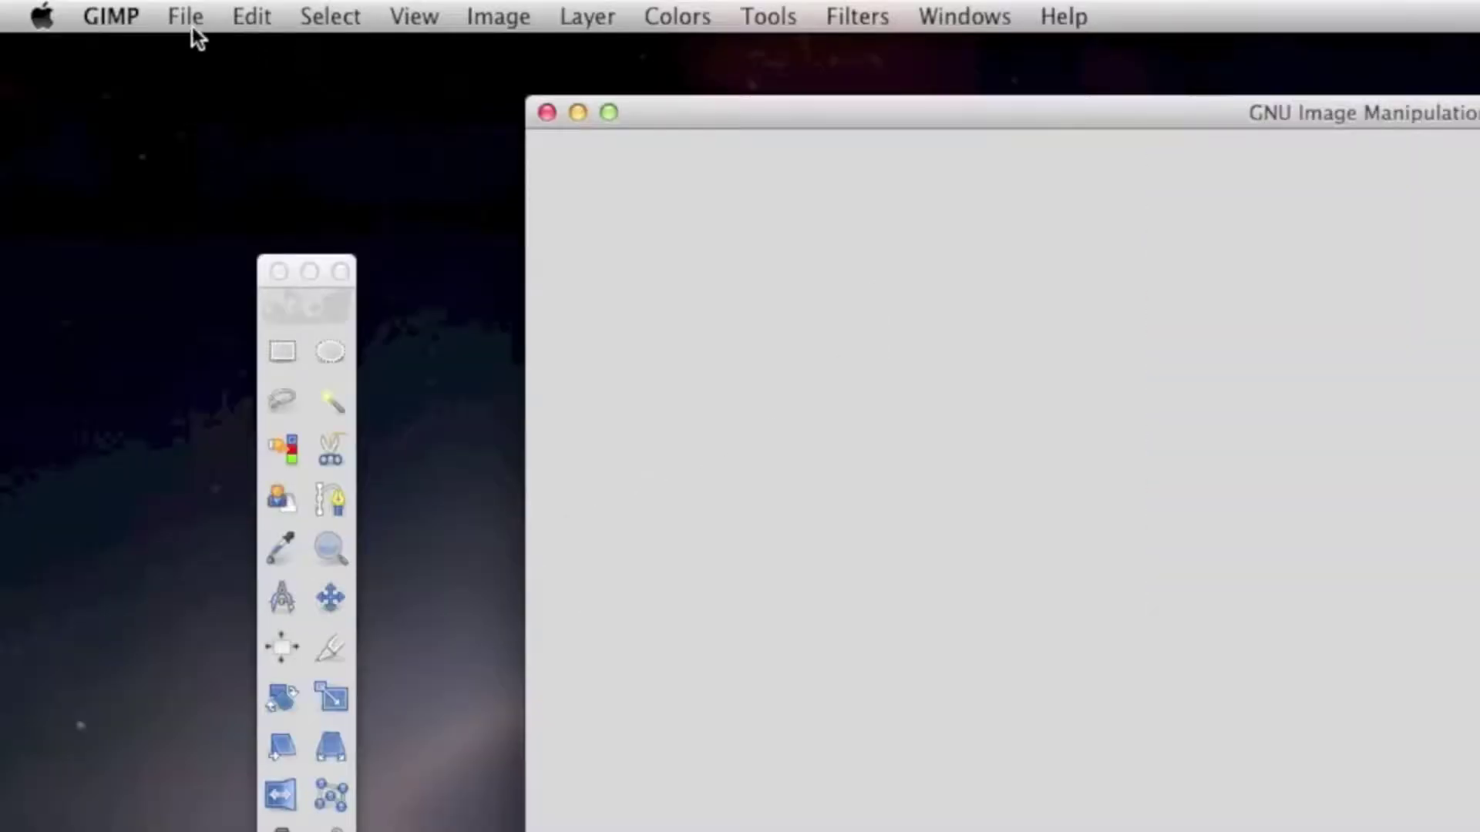
Step: Start a new image with the size given in pixels, moving the dialog over the main window
click(94, 8)
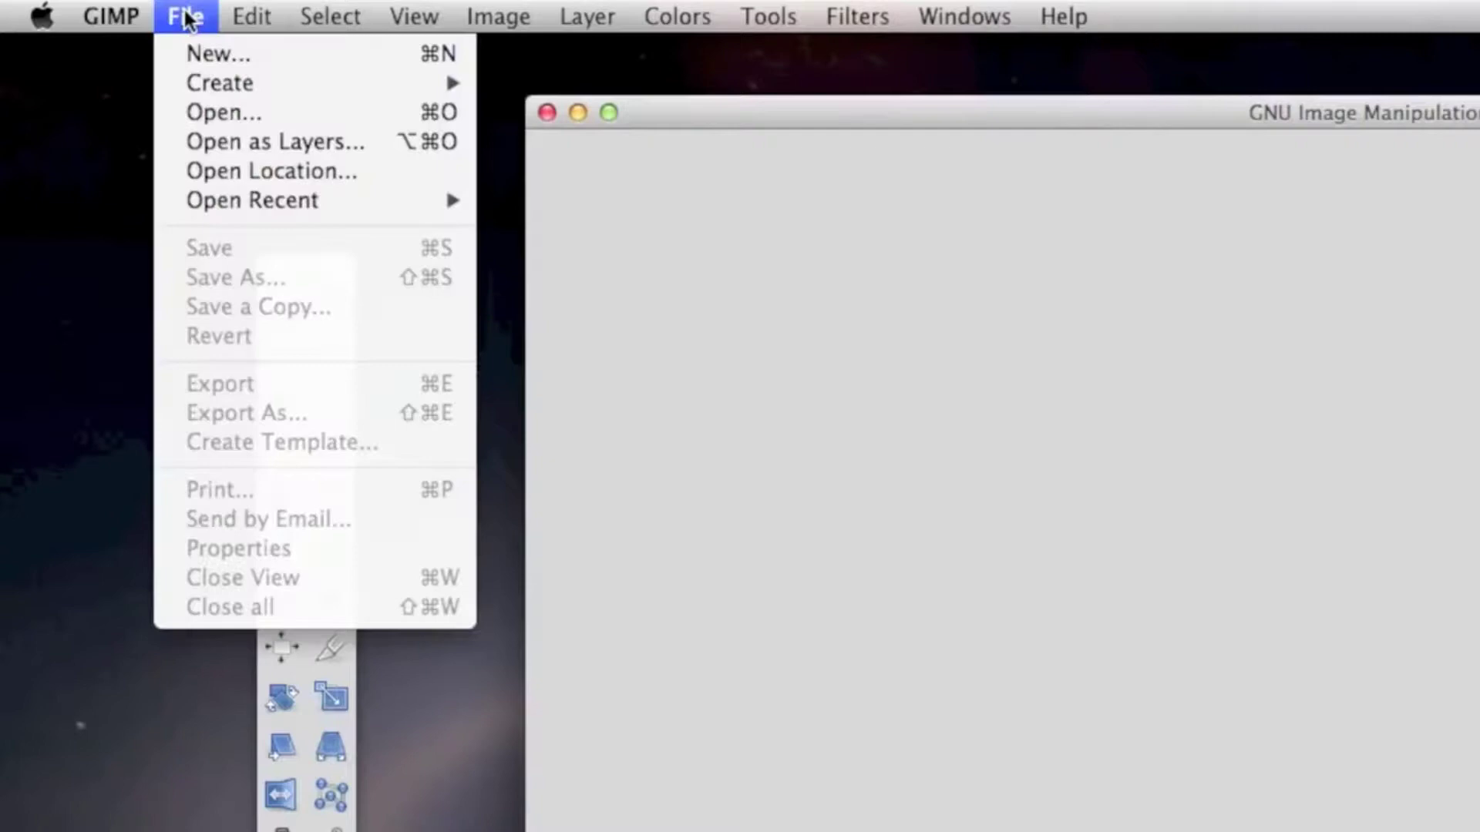
click(185, 51)
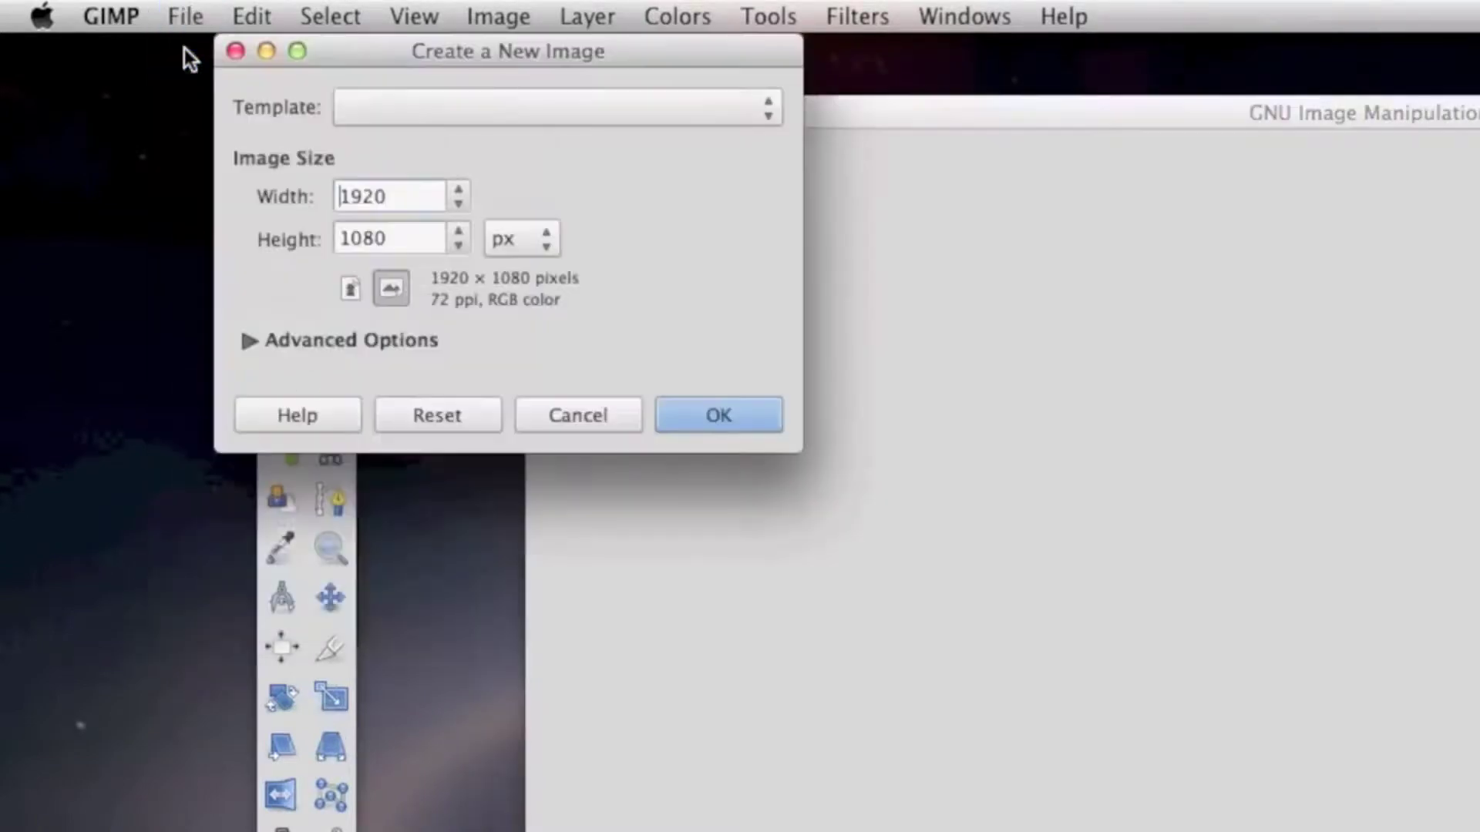
drag(382, 46, 951, 360)
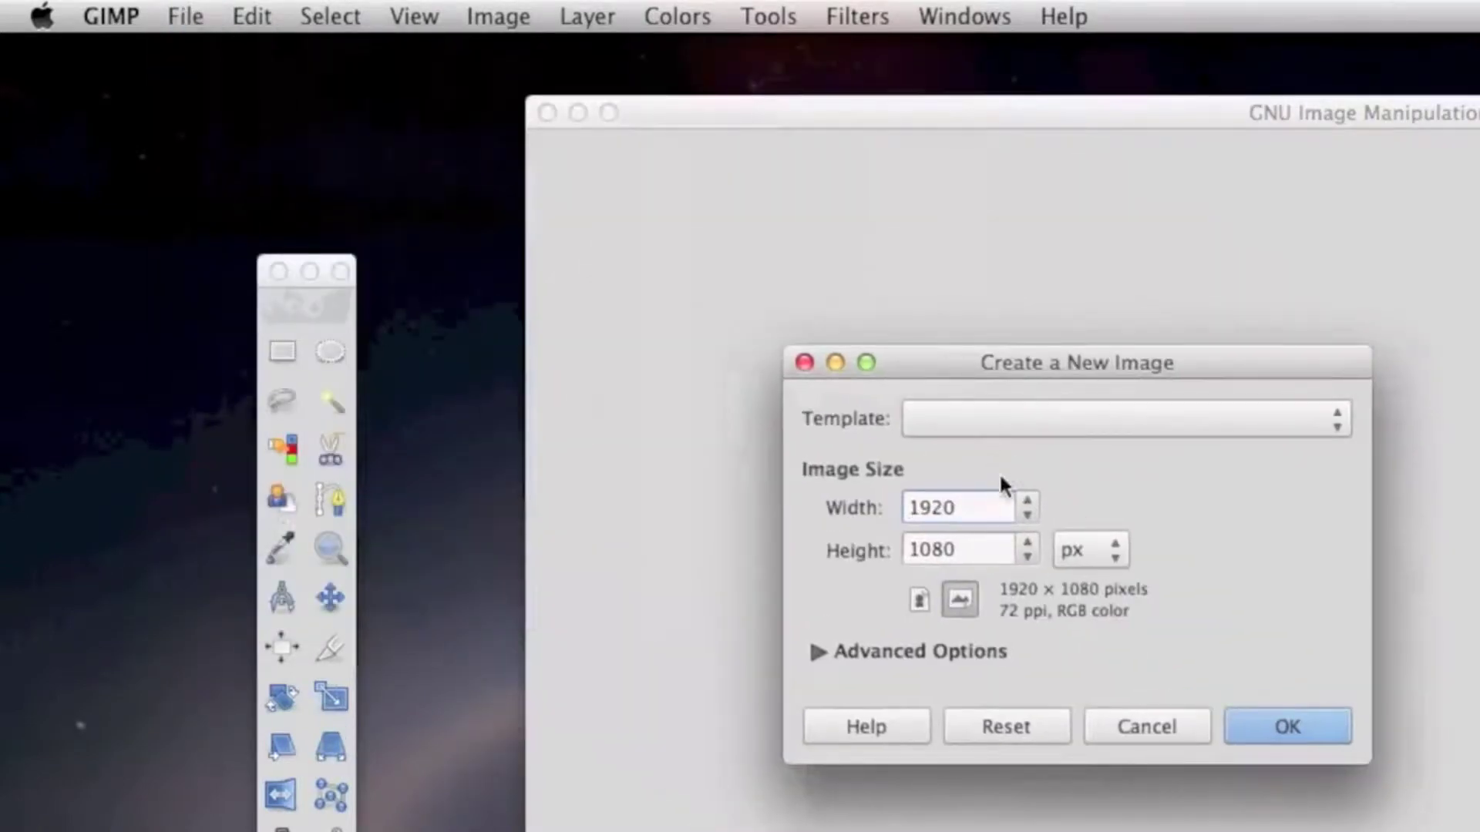
mouse_move(975, 505)
mouse_down()
mouse_move(886, 501)
mouse_move(985, 504)
mouse_up()
click(1068, 543)
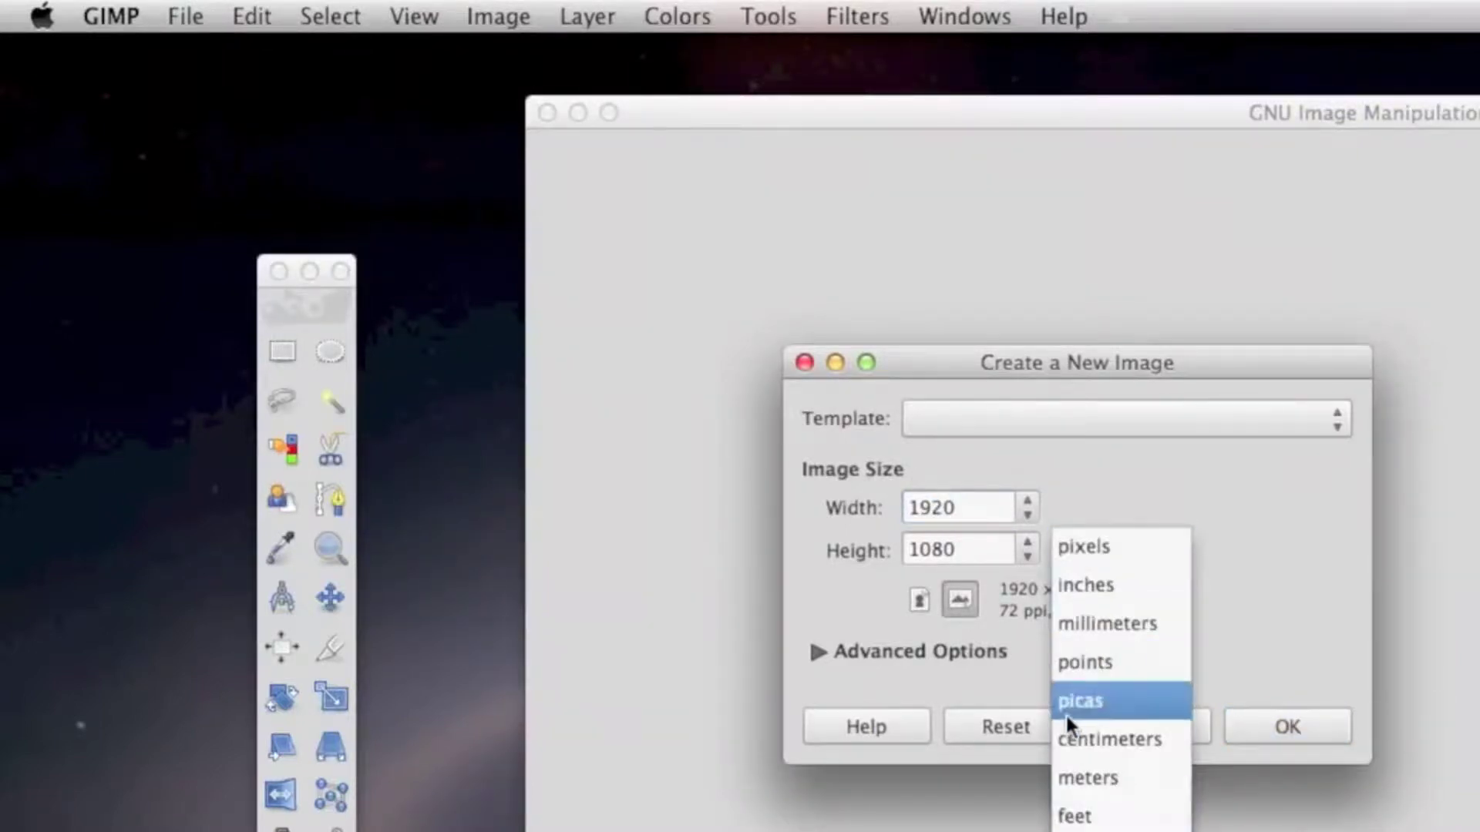
click(1082, 547)
Step: Try the portrait orientation for the new image and return it to landscape
click(919, 599)
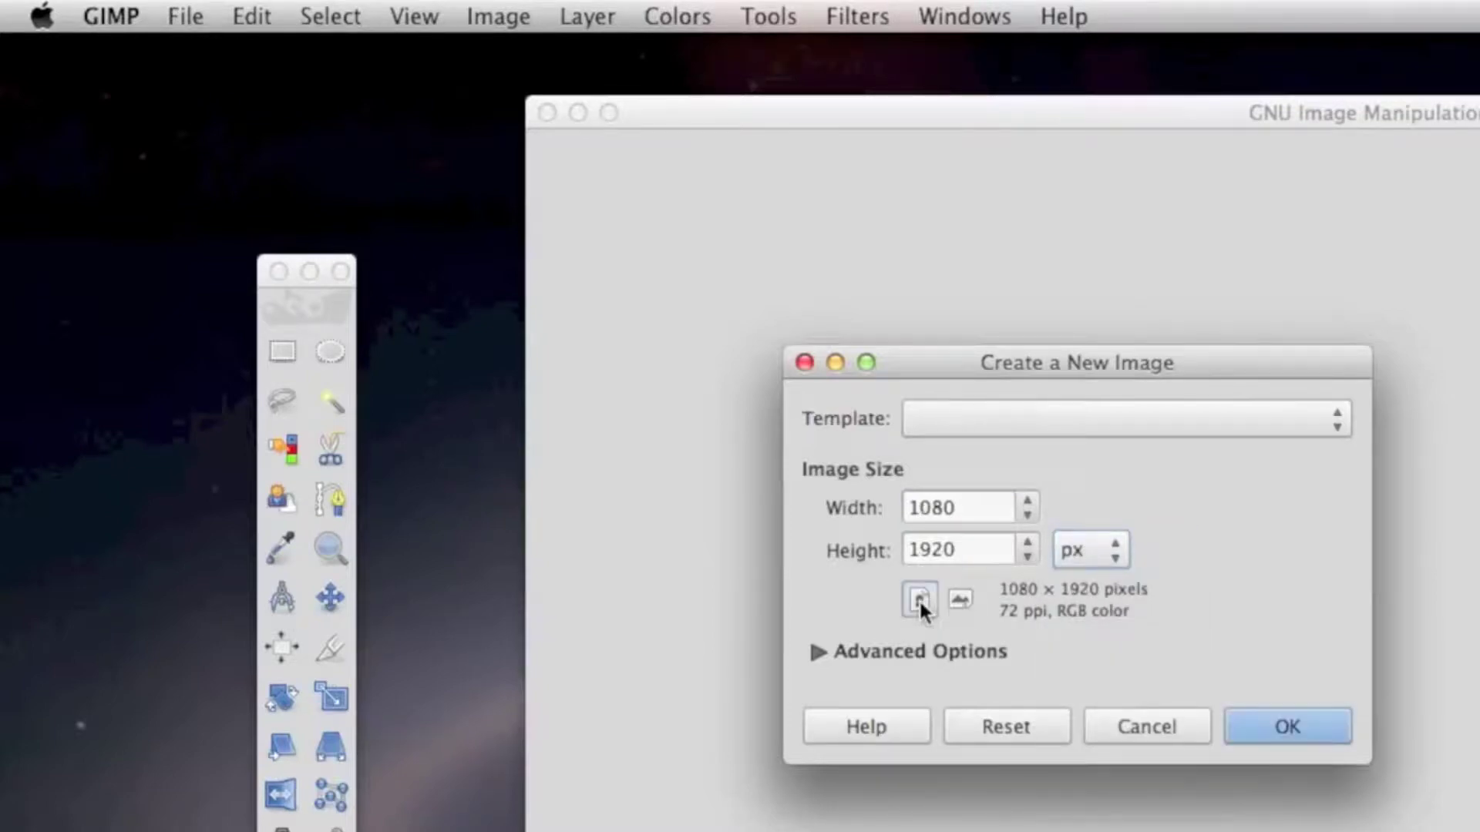
click(960, 602)
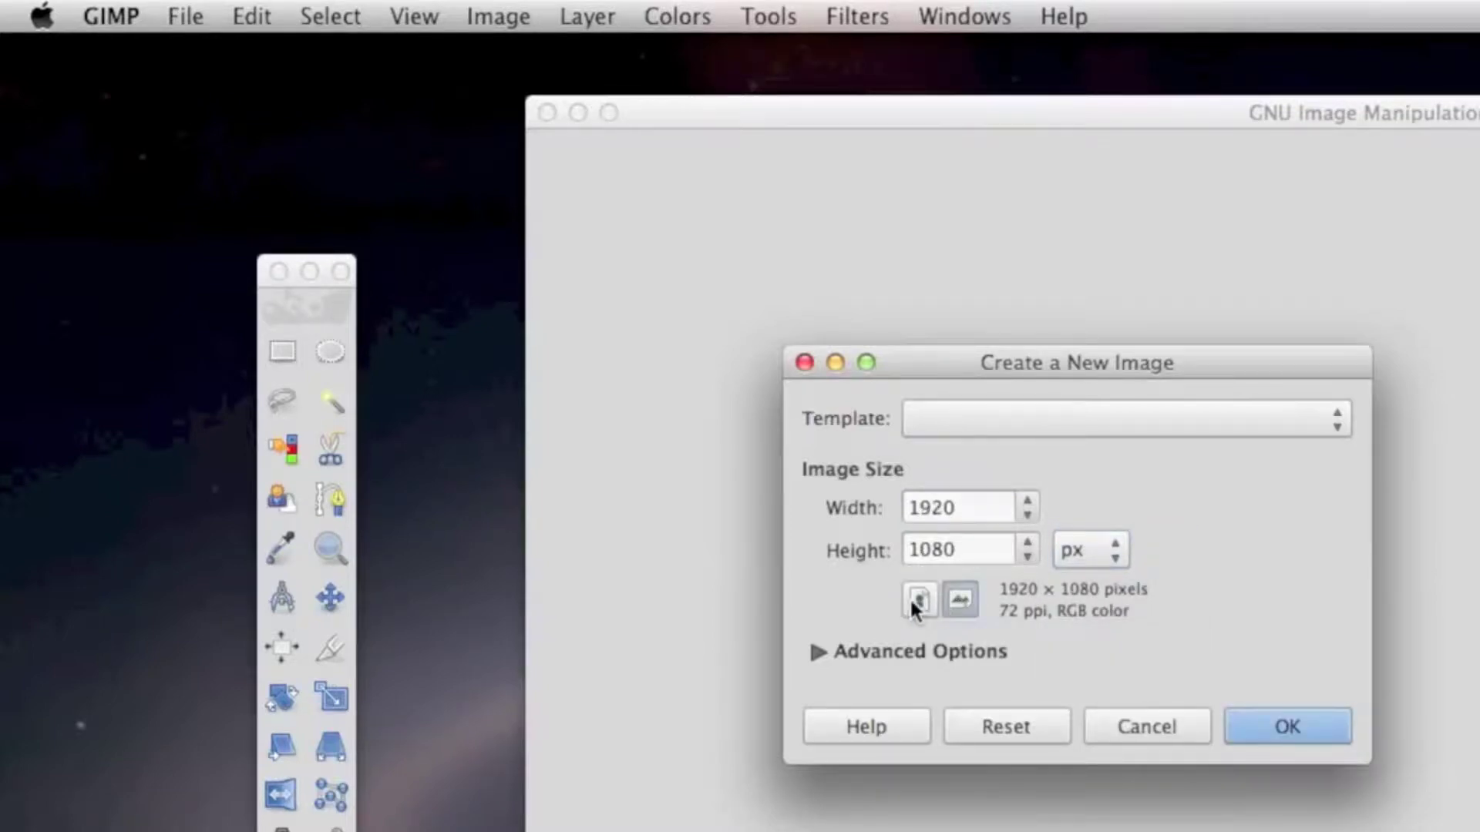
click(912, 600)
click(958, 599)
Step: Expand the new image's advanced options, try the Grayscale color space, and choose RGB color with Background color as the fill
click(819, 652)
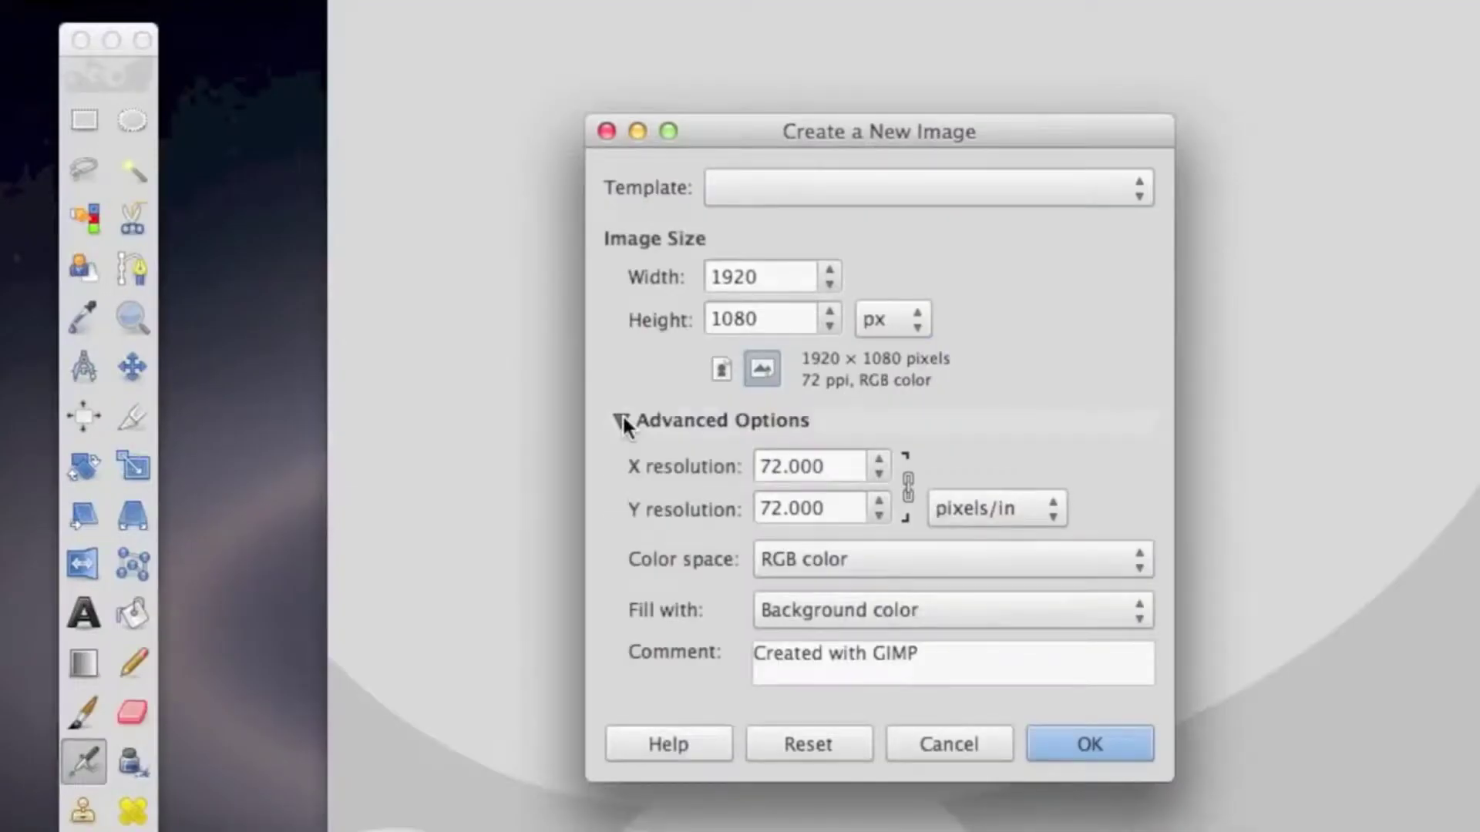
click(807, 556)
click(809, 584)
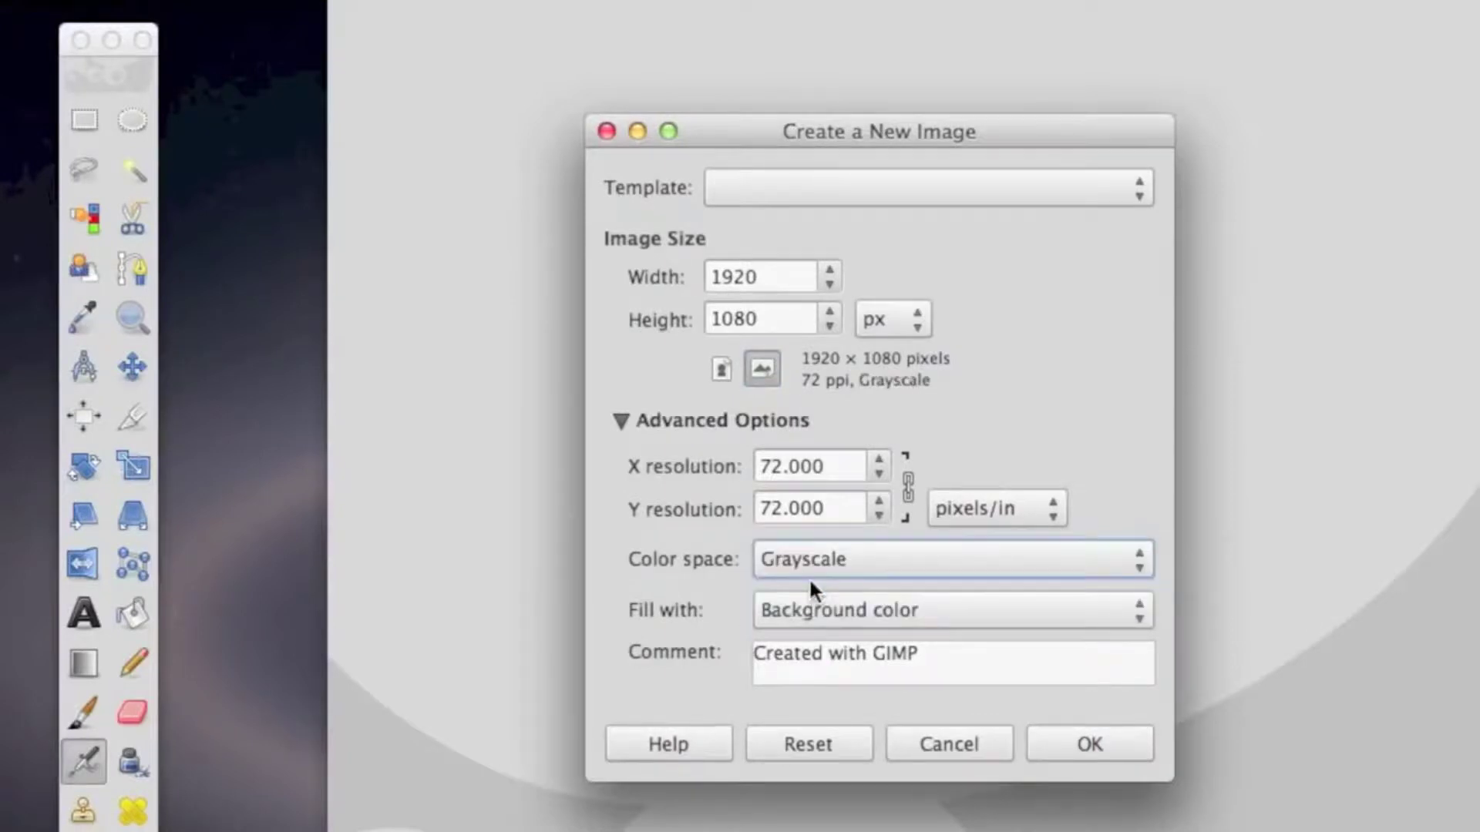
click(811, 572)
click(838, 519)
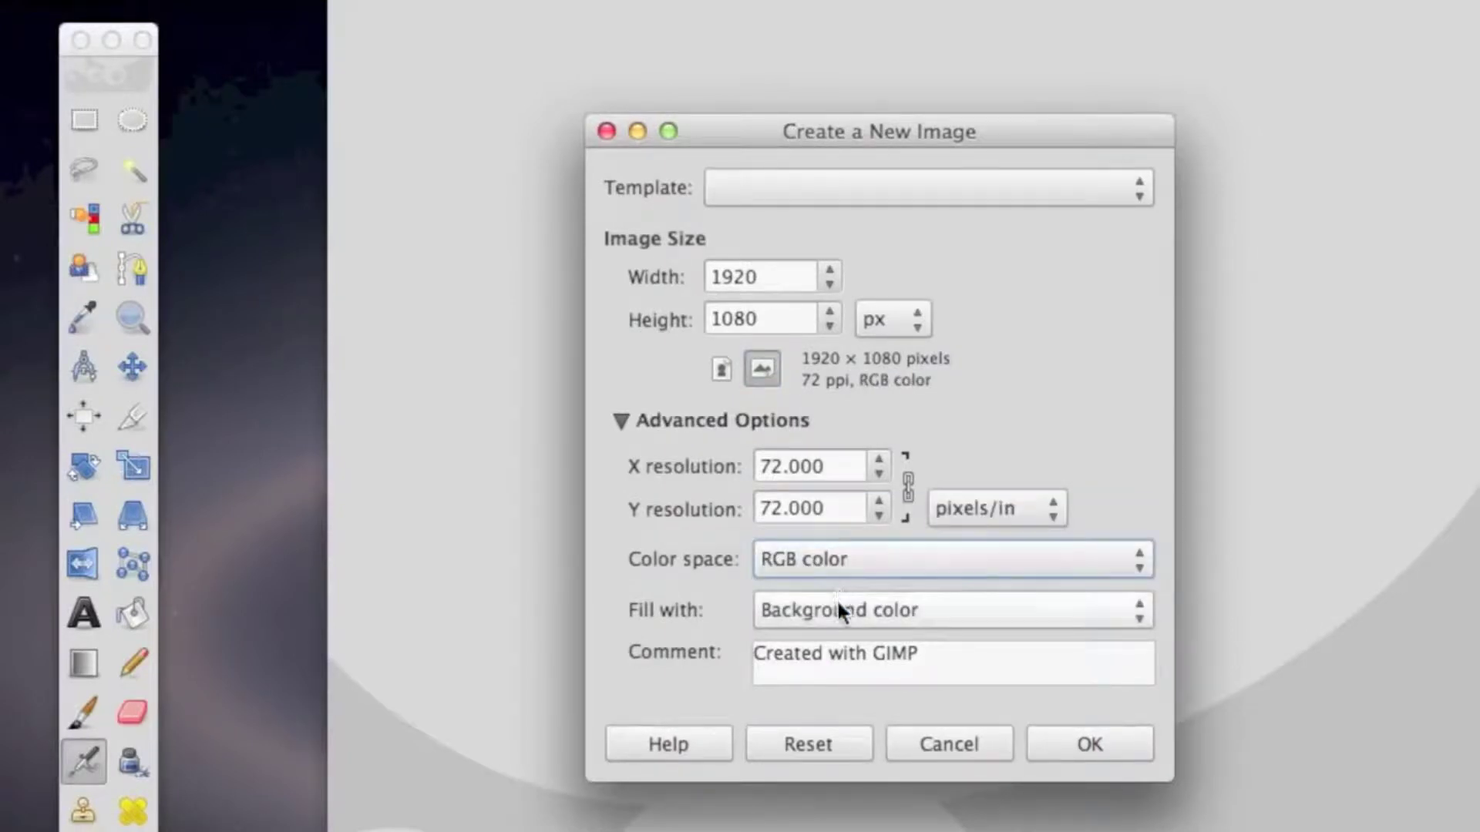
click(839, 609)
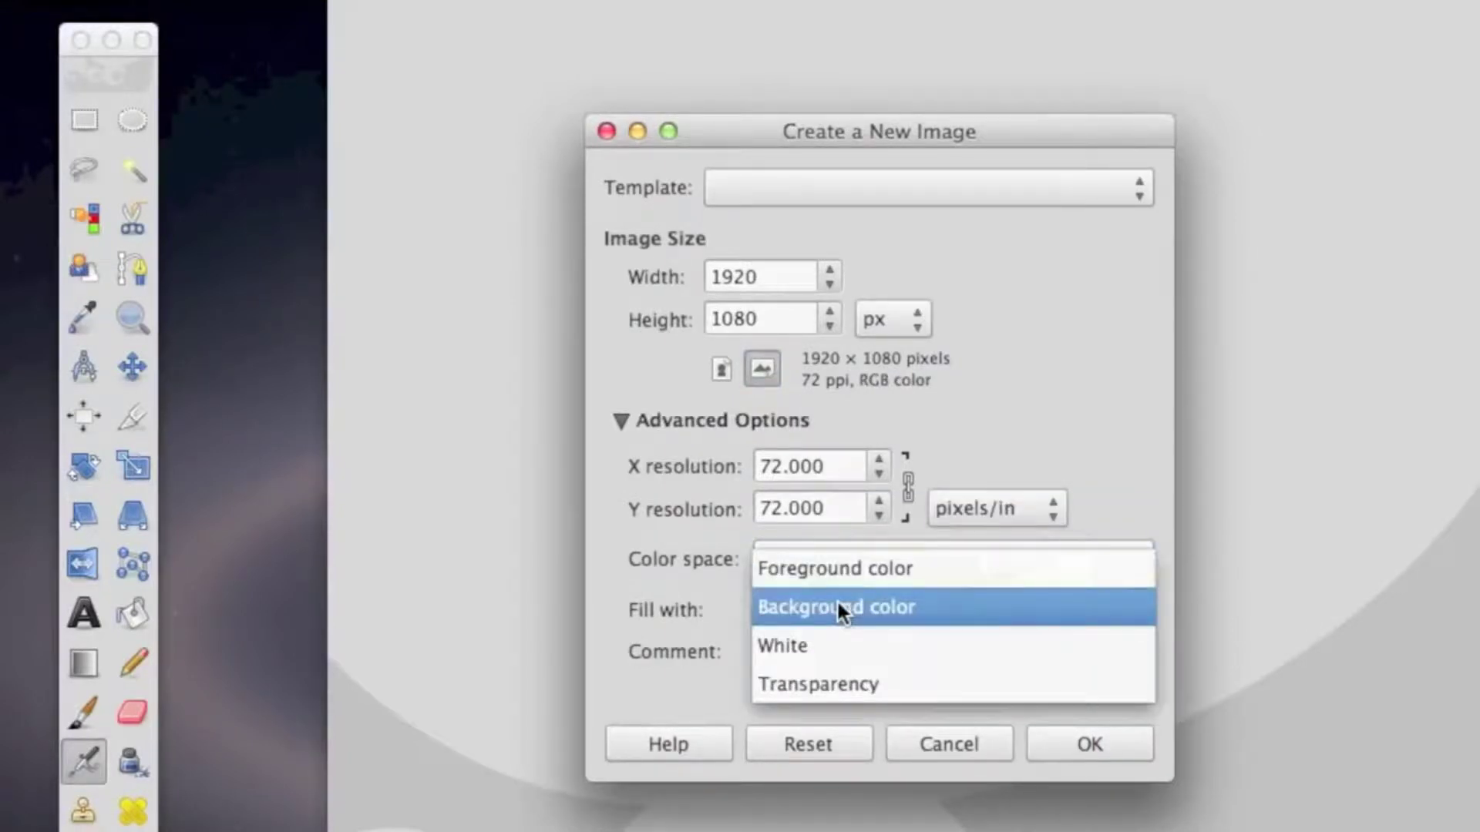
click(831, 648)
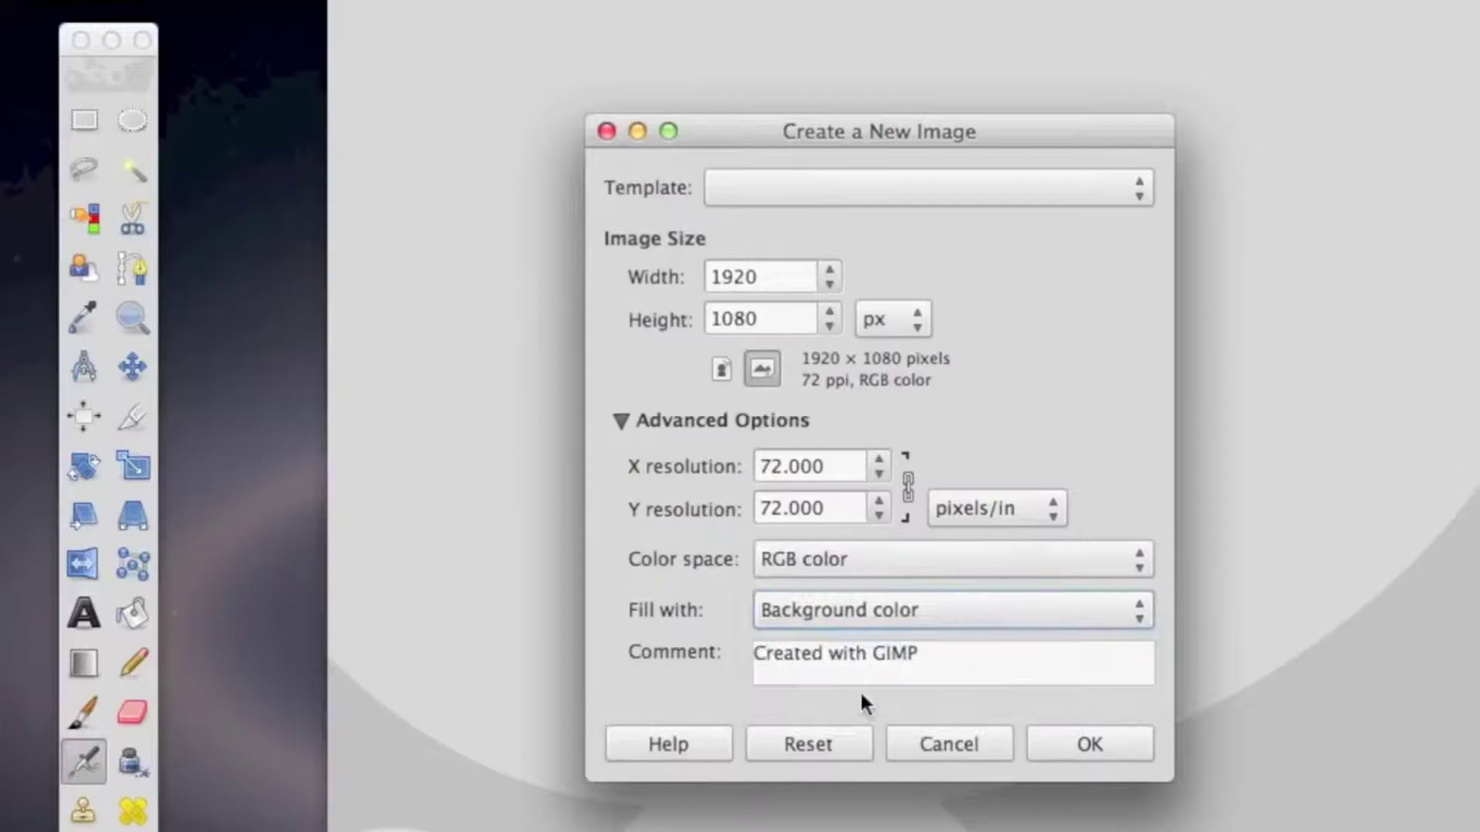
Step: Create the new 1920 × 1080 px image and move the Layers dock clear of the image window
click(1048, 736)
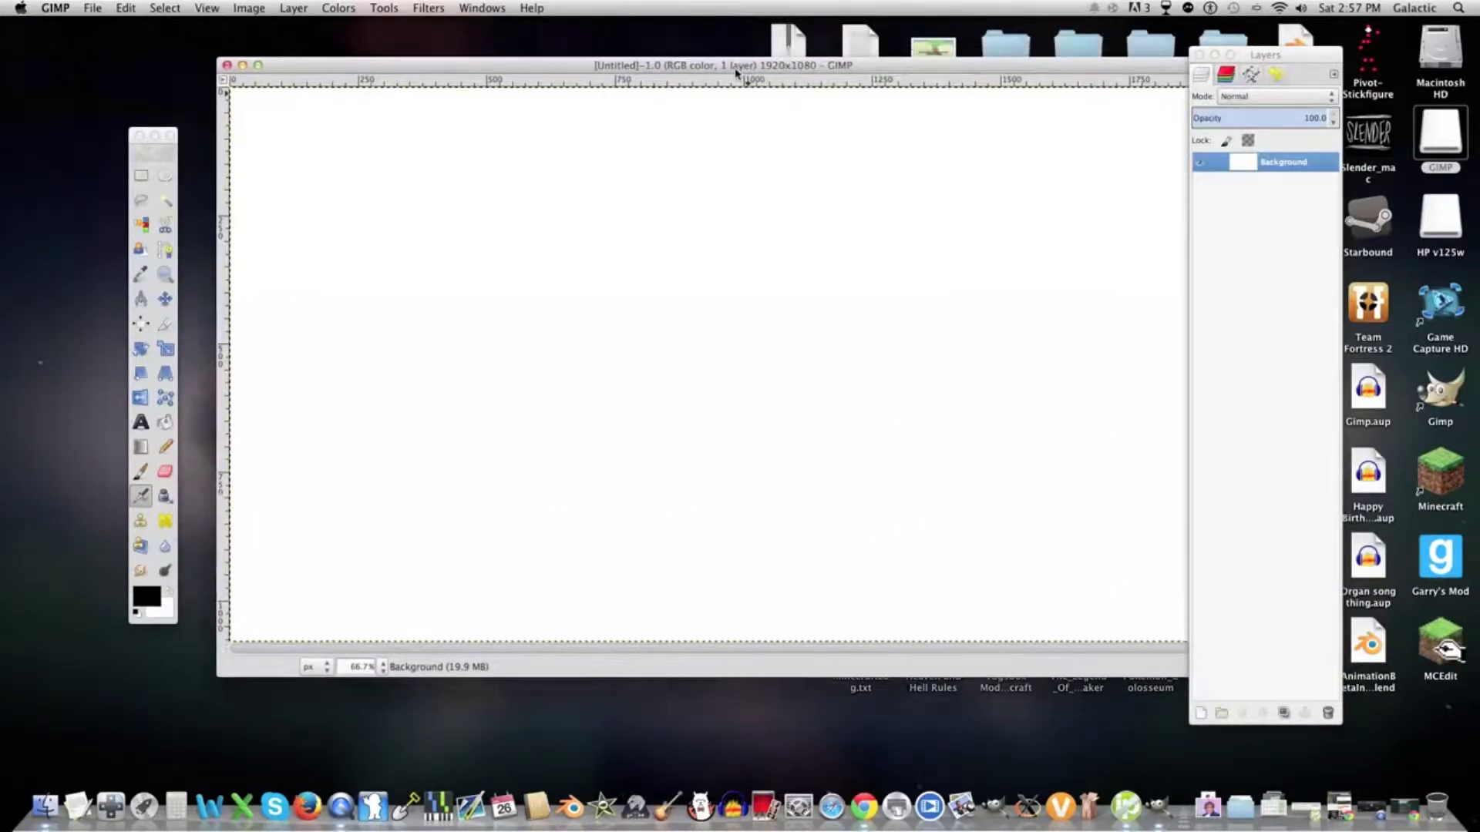
drag(1278, 56, 1396, 44)
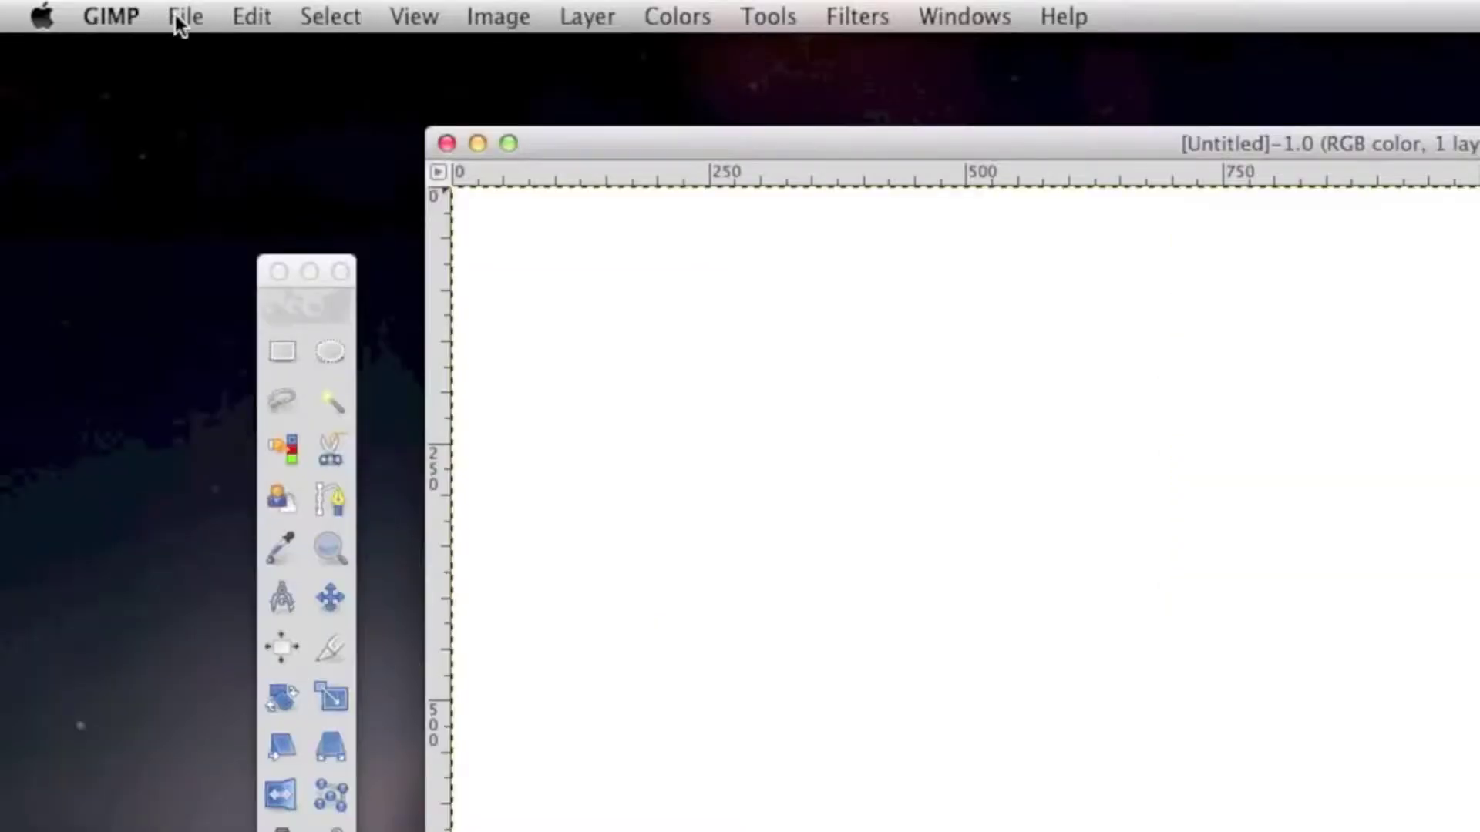
Step: Open 4220-large.jpg from the Pictures folder and place its window in front of the blank image
click(174, 15)
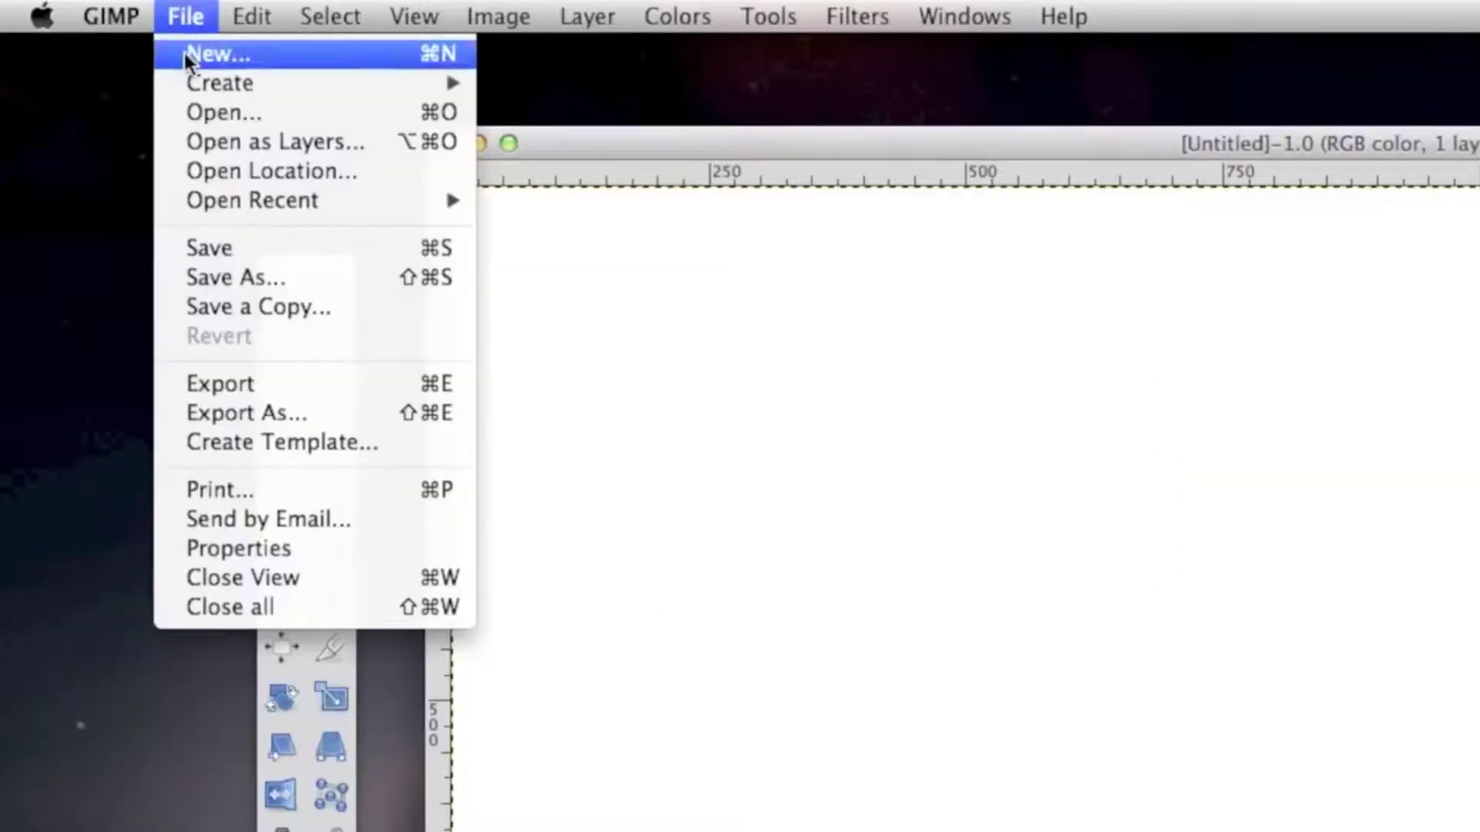
click(185, 113)
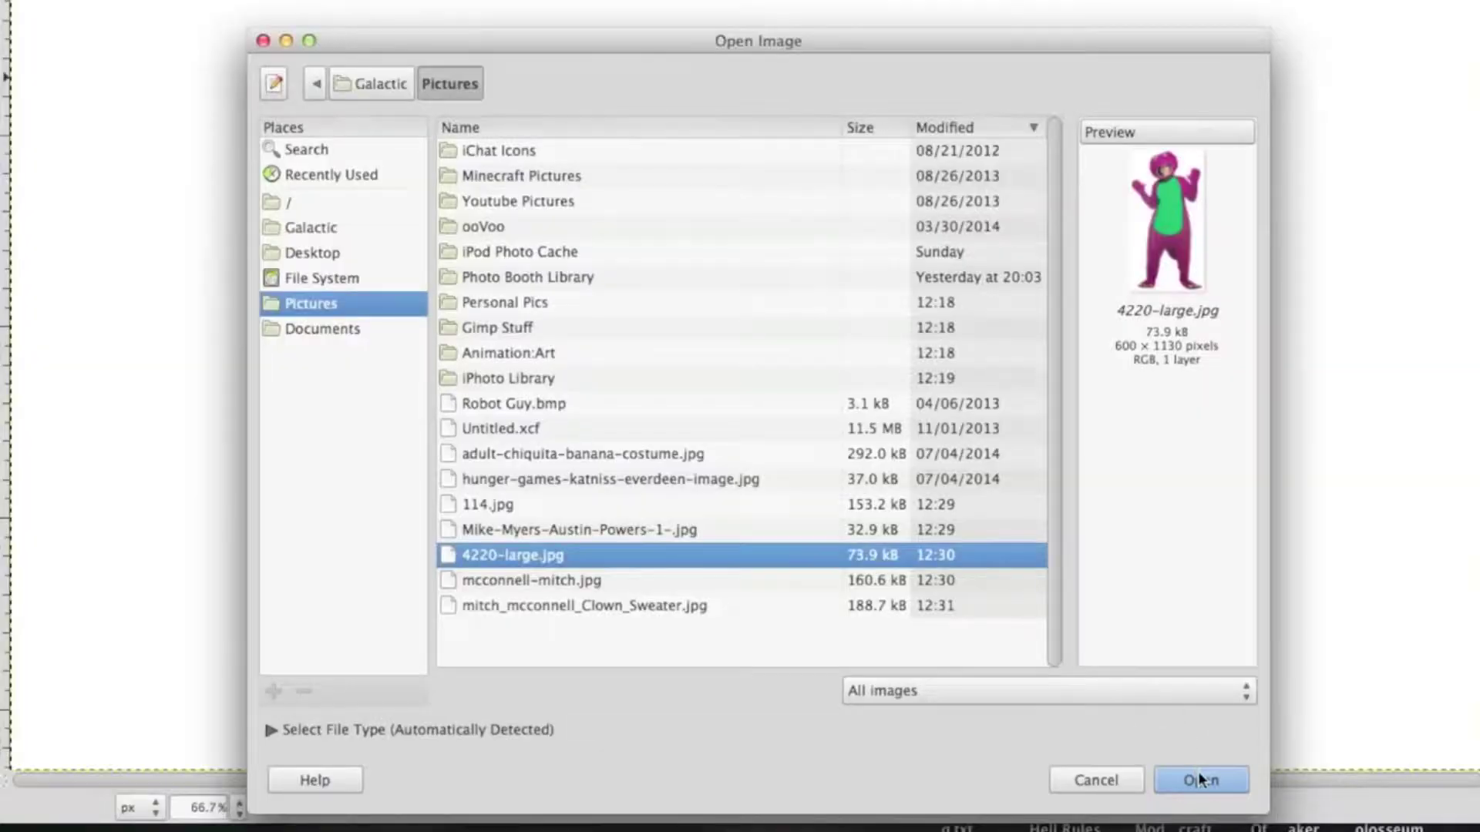
click(1199, 777)
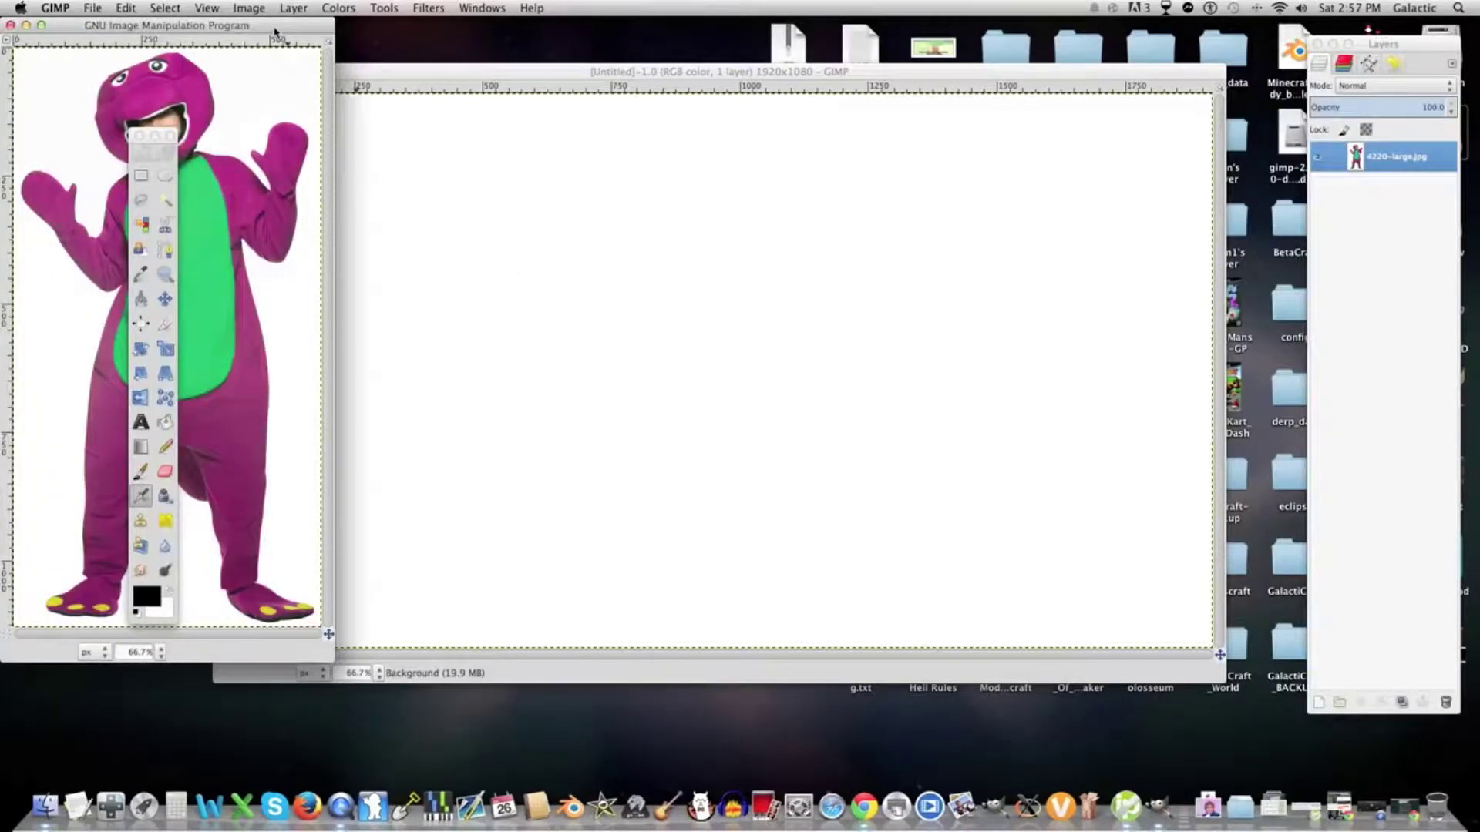
drag(275, 26, 838, 75)
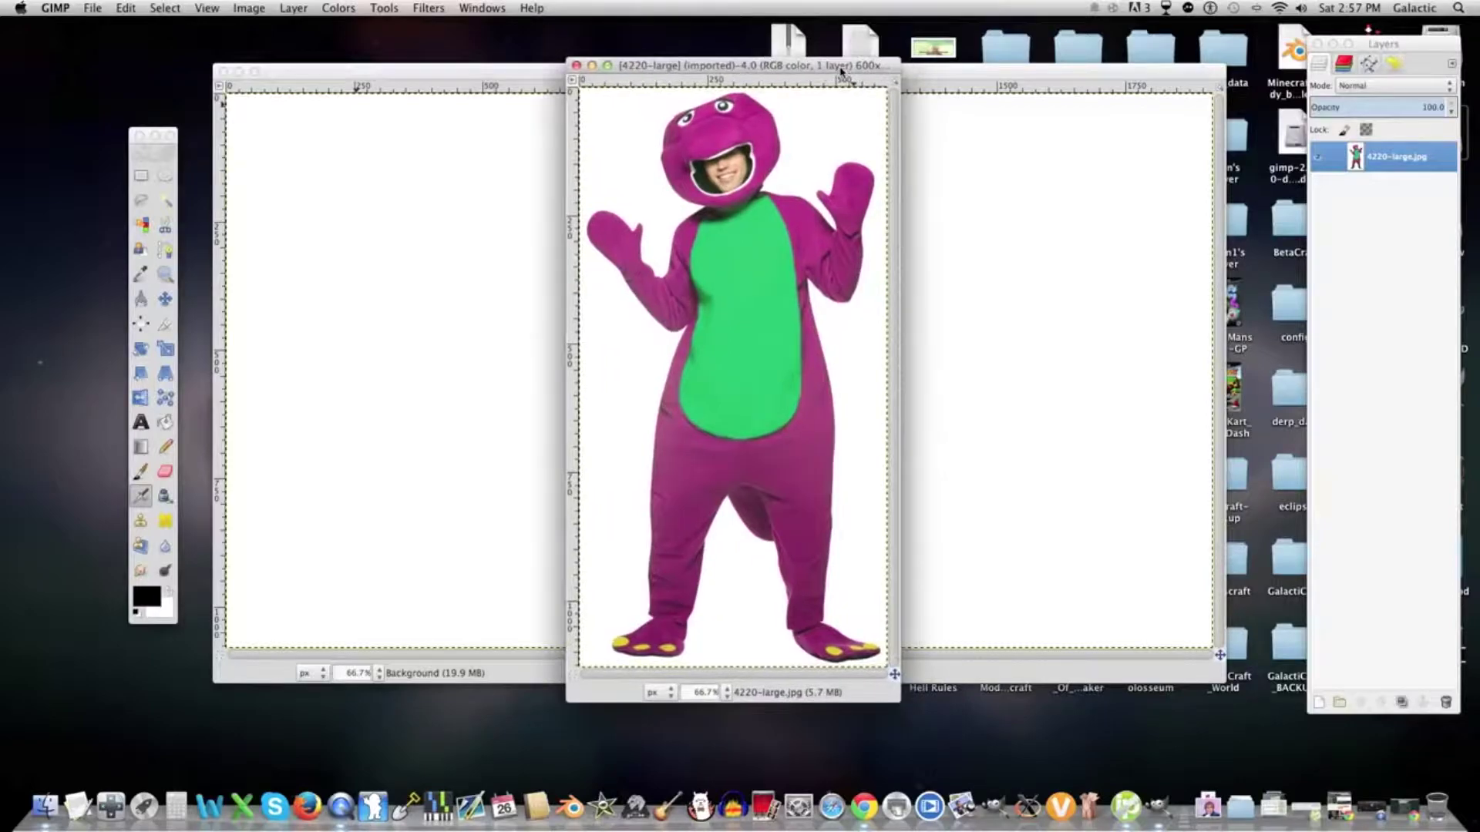
Step: Add mitch_mcconnell_Clown_Sweater.jpg to the 4220-large image as a layer and bring the Layers dock closer to the image window
click(92, 8)
click(206, 142)
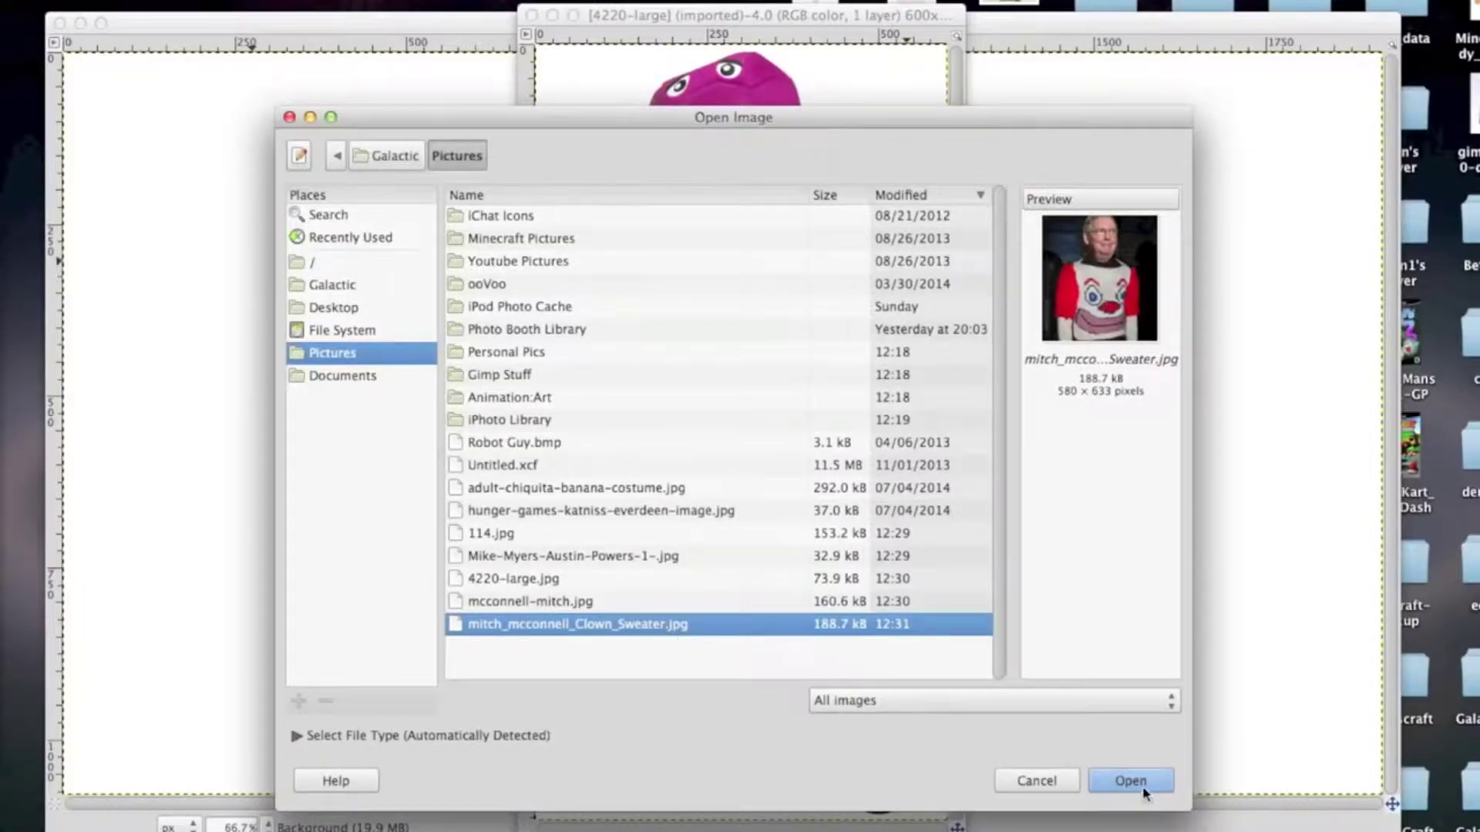
click(1130, 781)
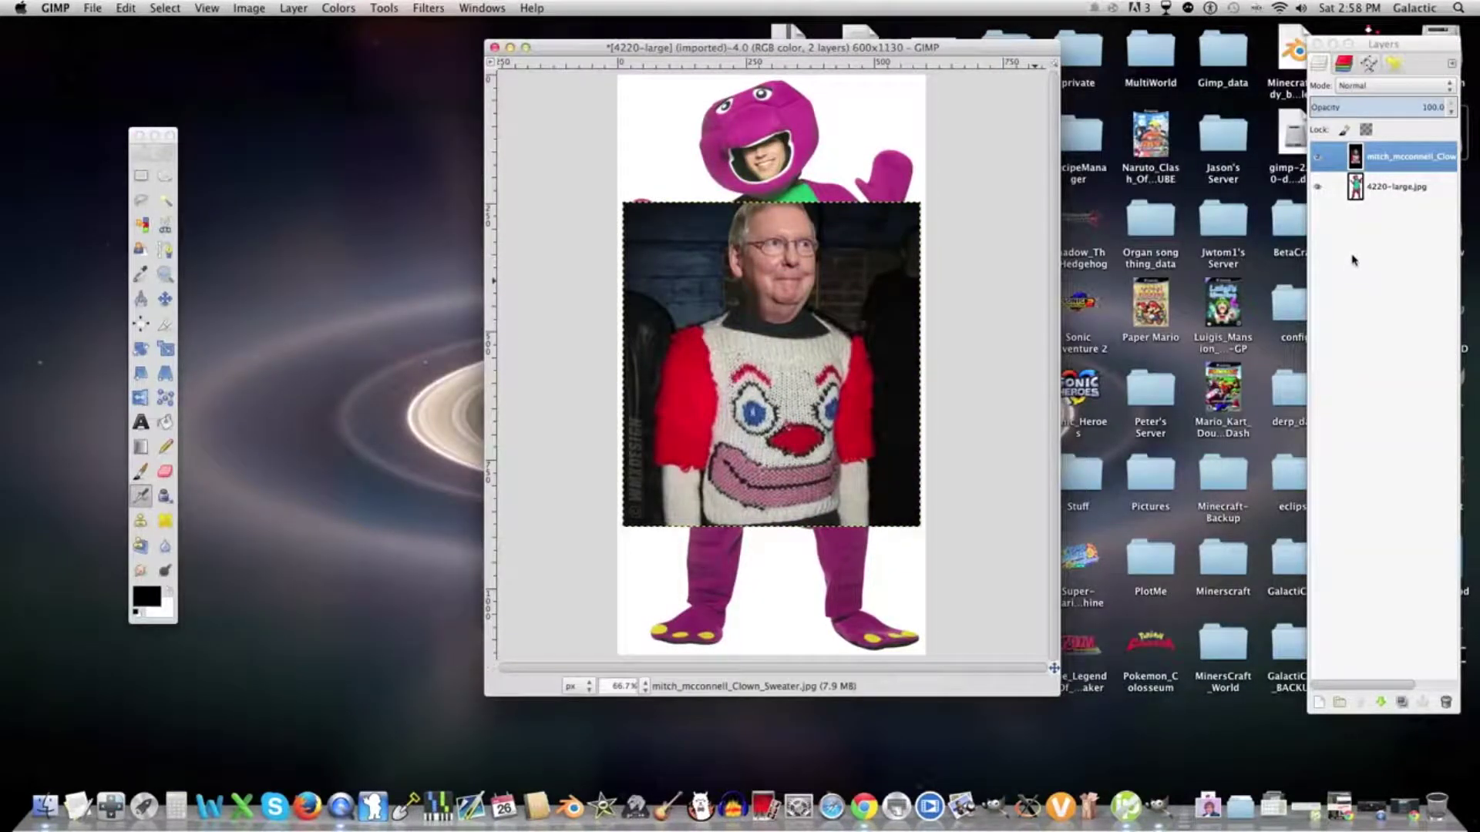
click(1353, 260)
drag(1406, 44, 1250, 53)
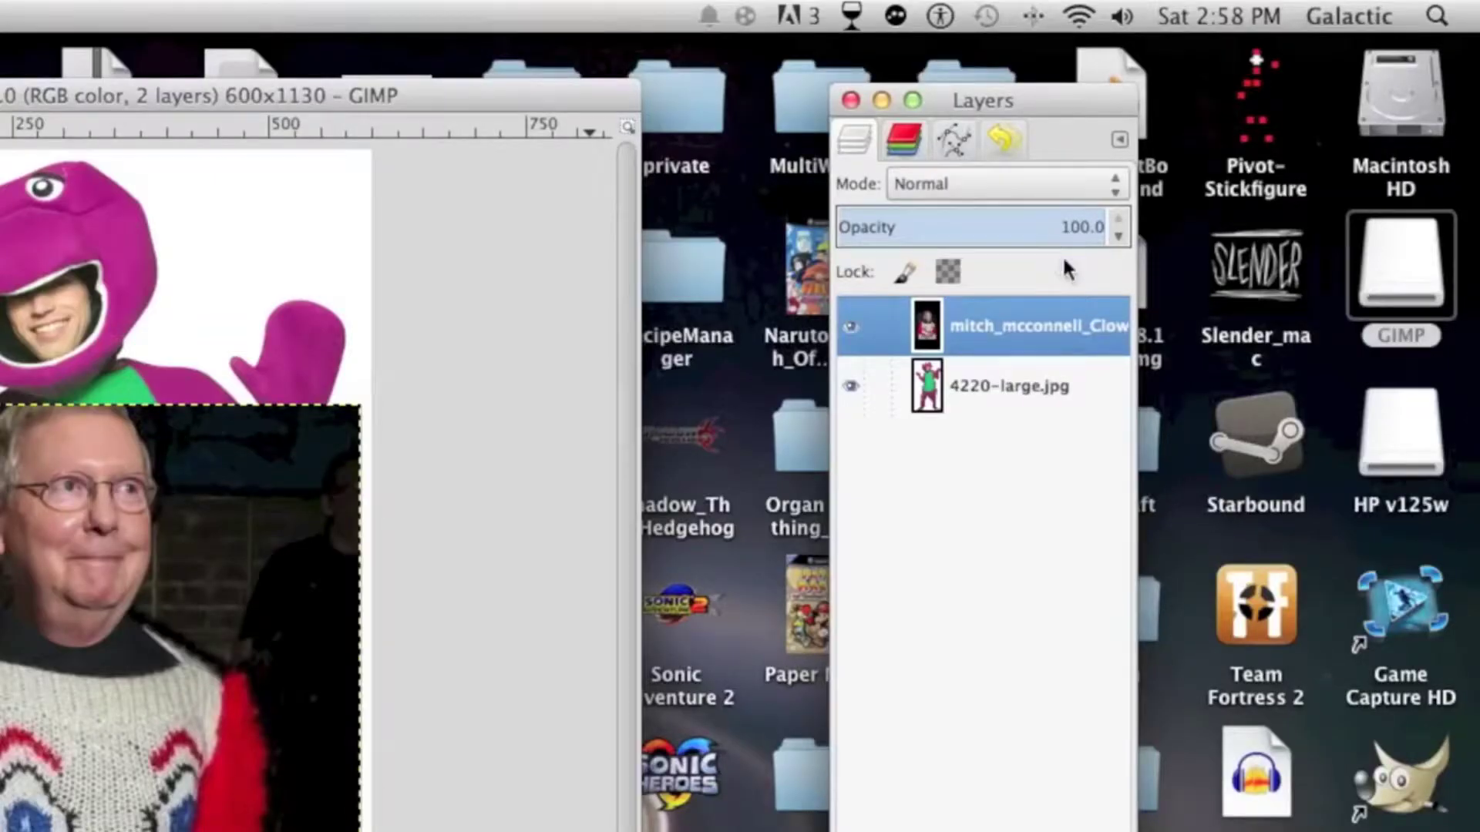
Step: Hide and show the clown sweater layer, and do the same with the 4220-large.jpg layer
click(848, 324)
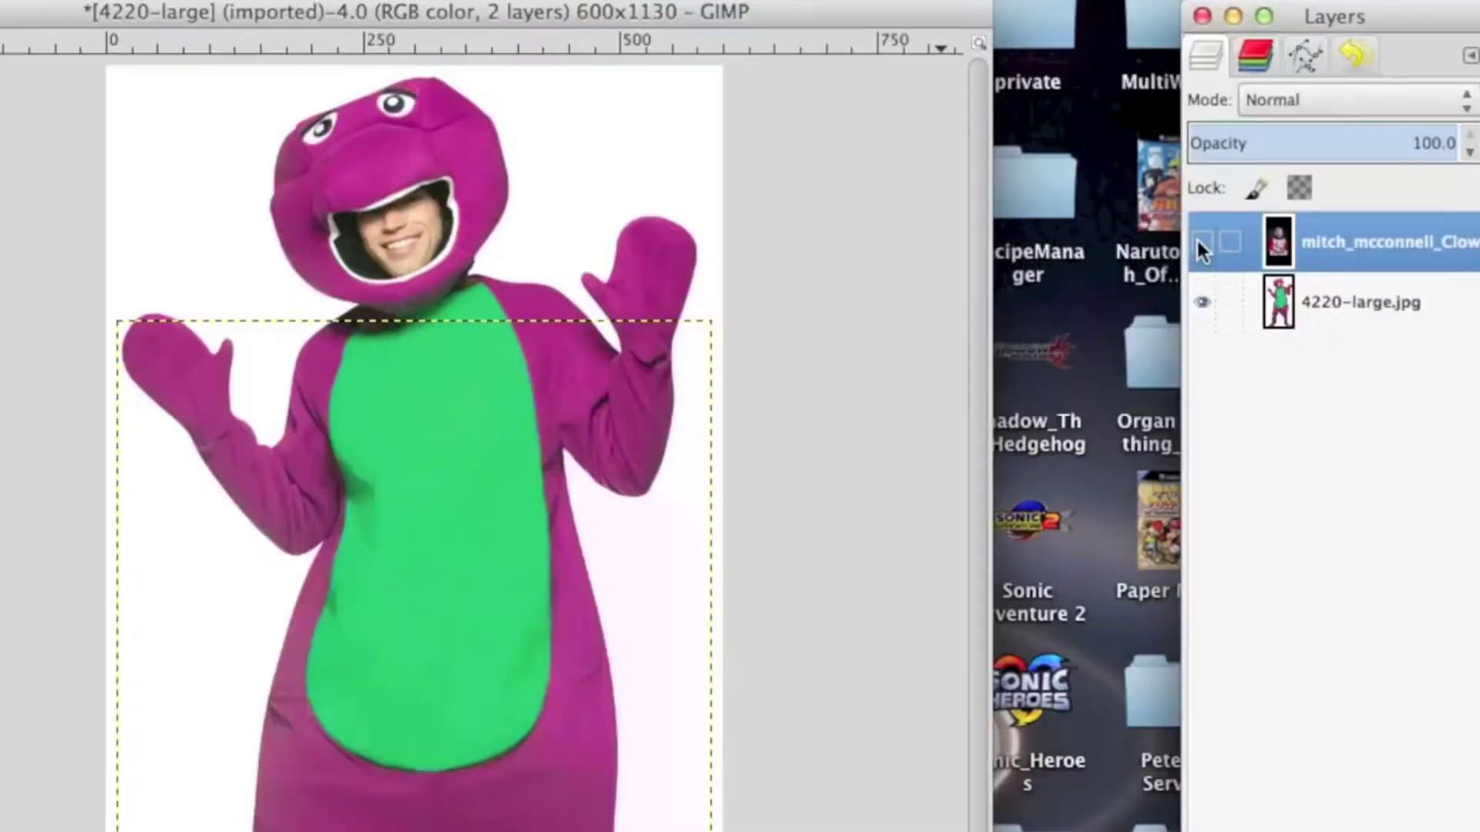
click(1202, 243)
click(1200, 300)
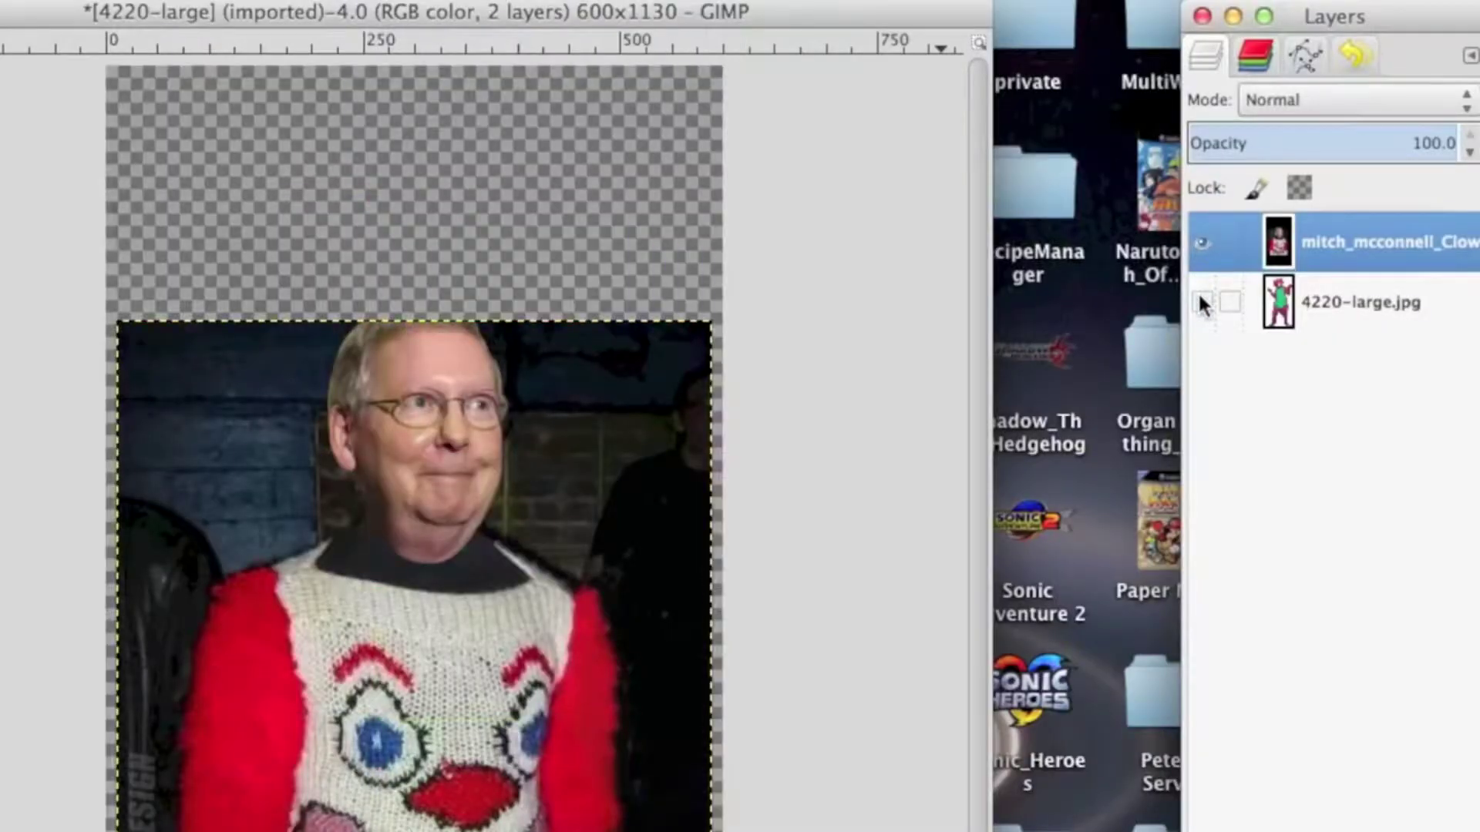
click(1200, 301)
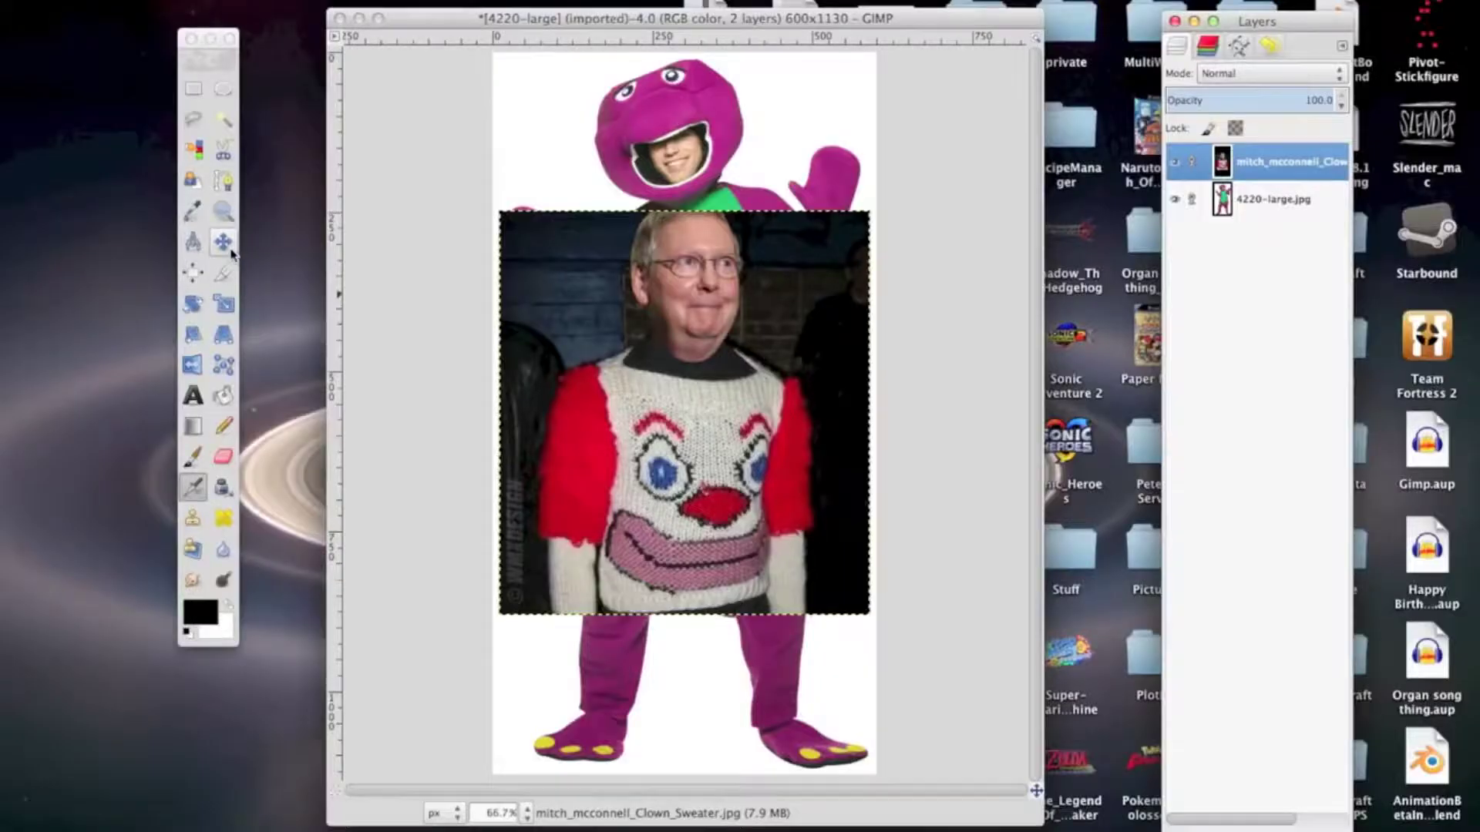
Step: Activate the Move tool and try repositioning the linked layers on the canvas
click(223, 262)
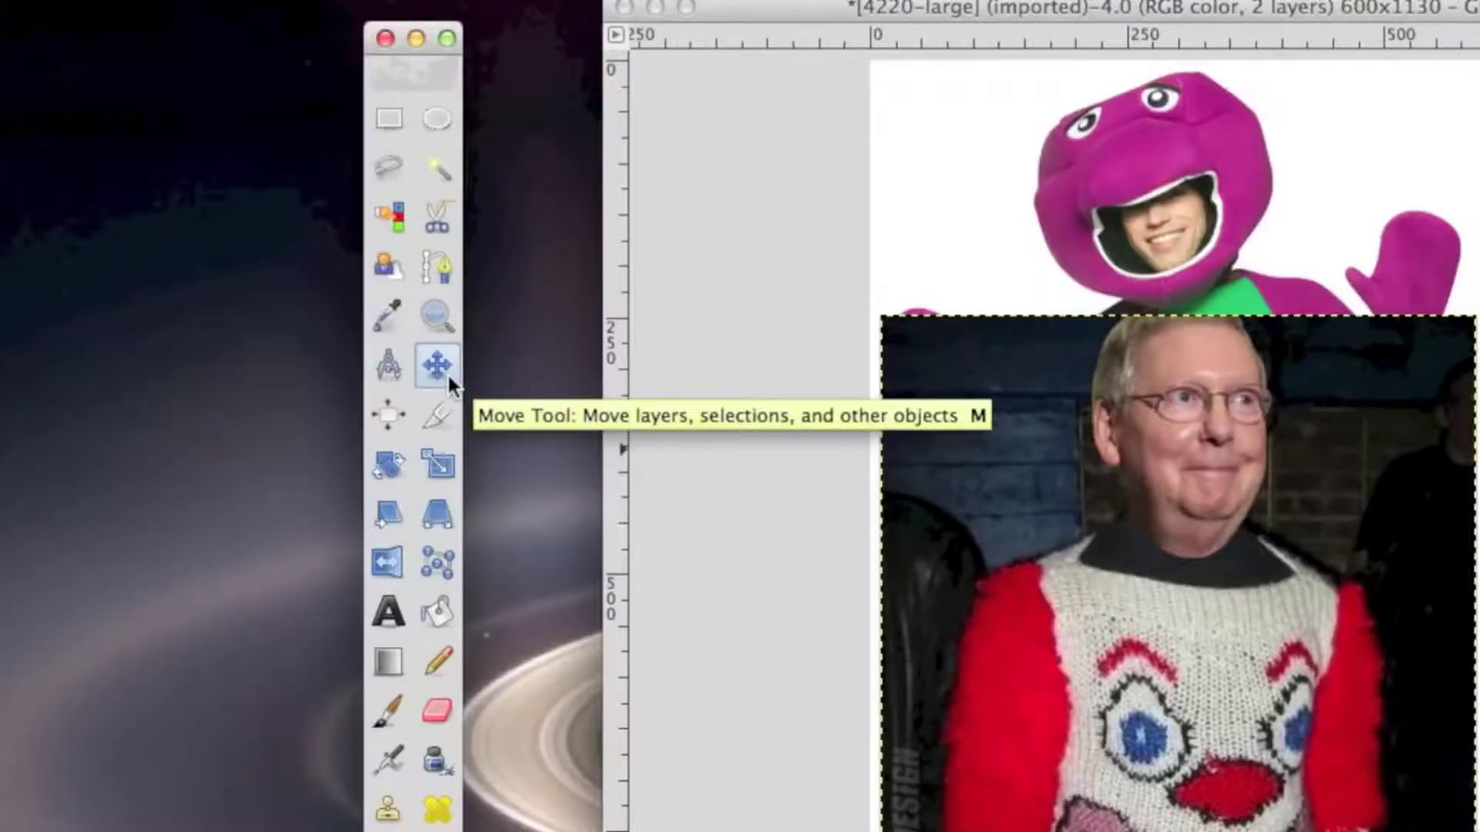
drag(770, 315, 716, 324)
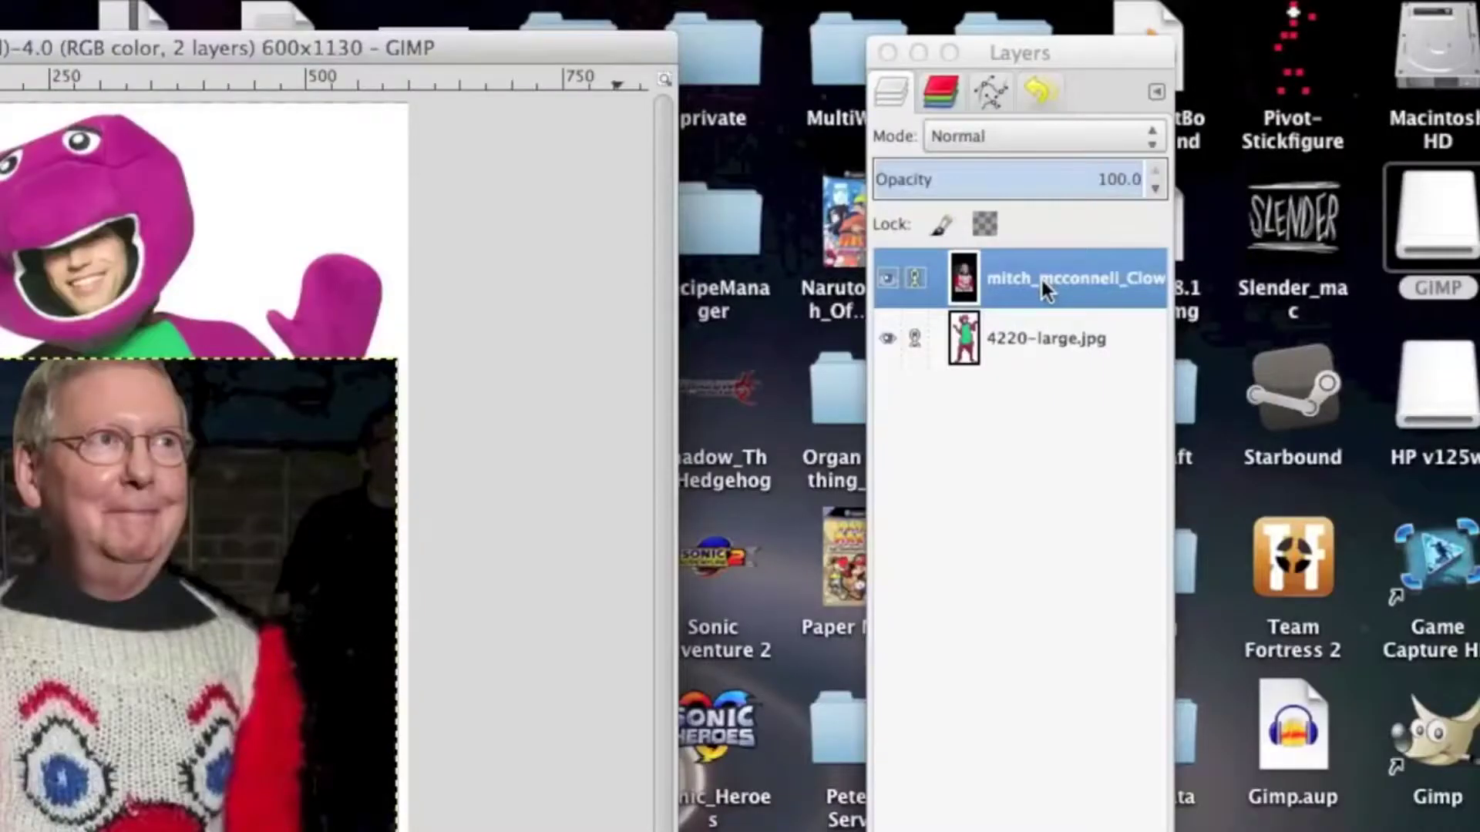
Step: Rename the clown sweater layer "Senator Swag" and the 4220-large.jpg layer "purple nightmare"
click(1366, 157)
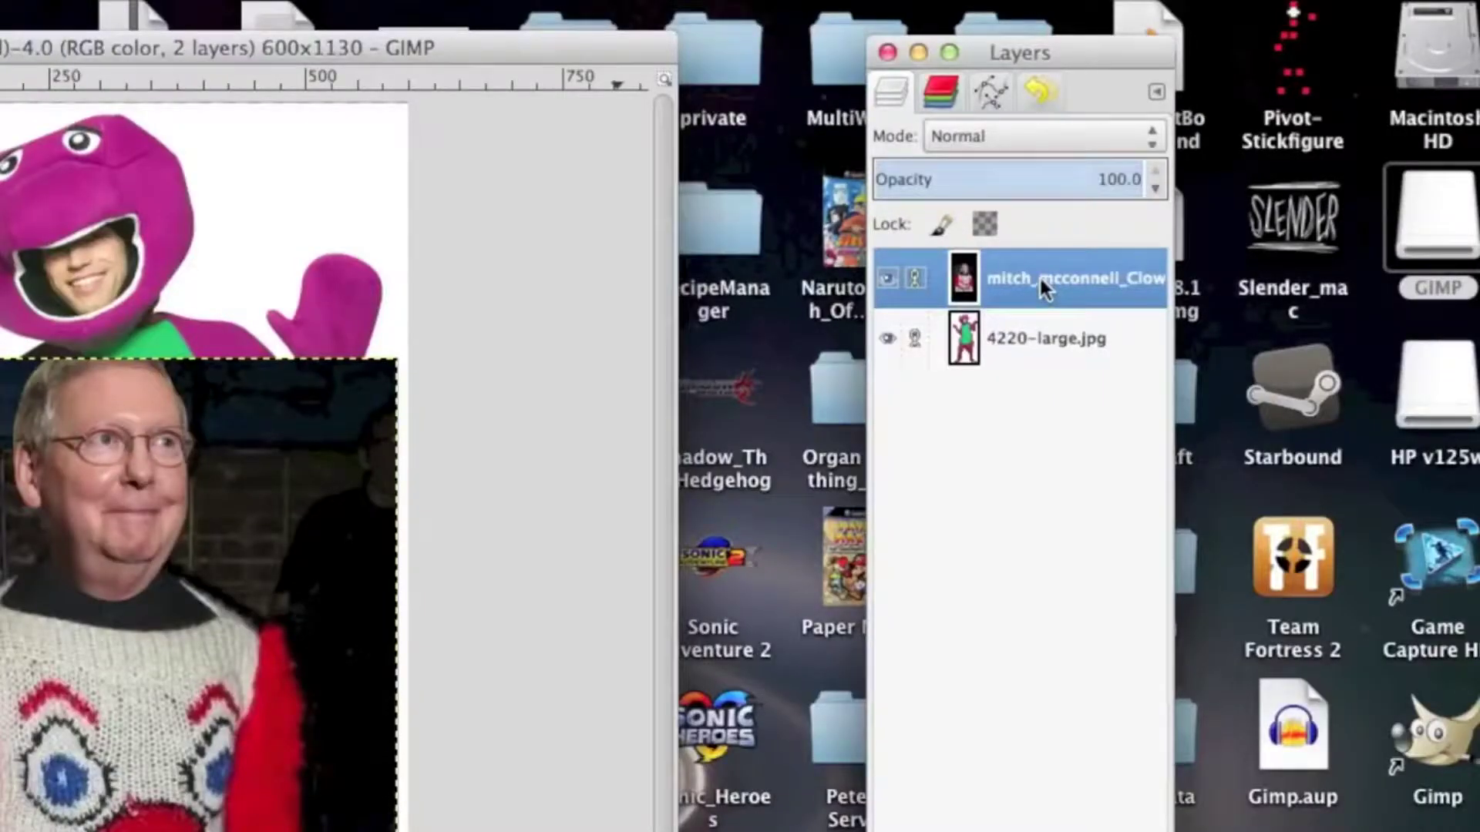
double_click(1039, 279)
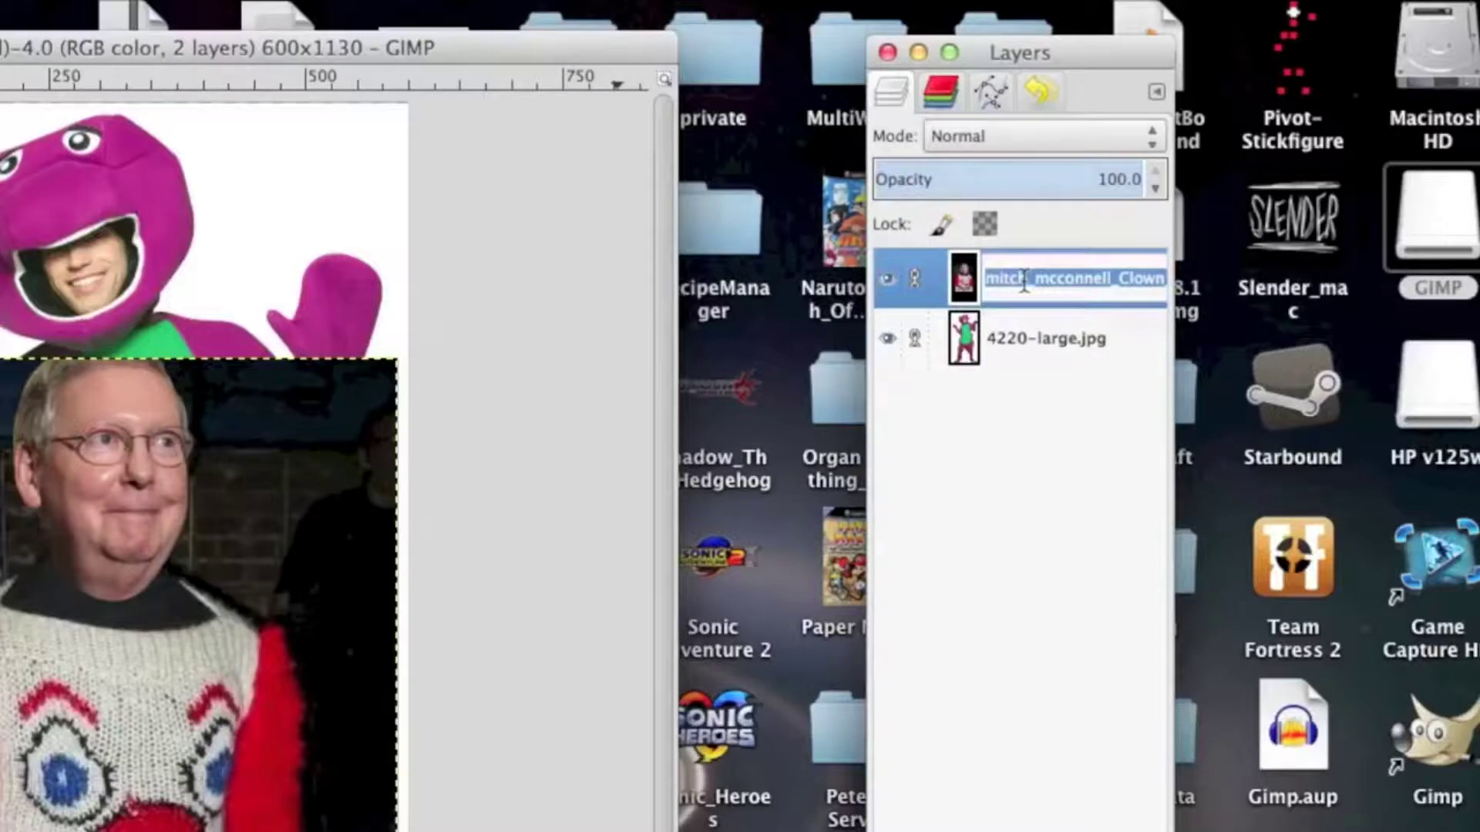
text(Senator Swag)
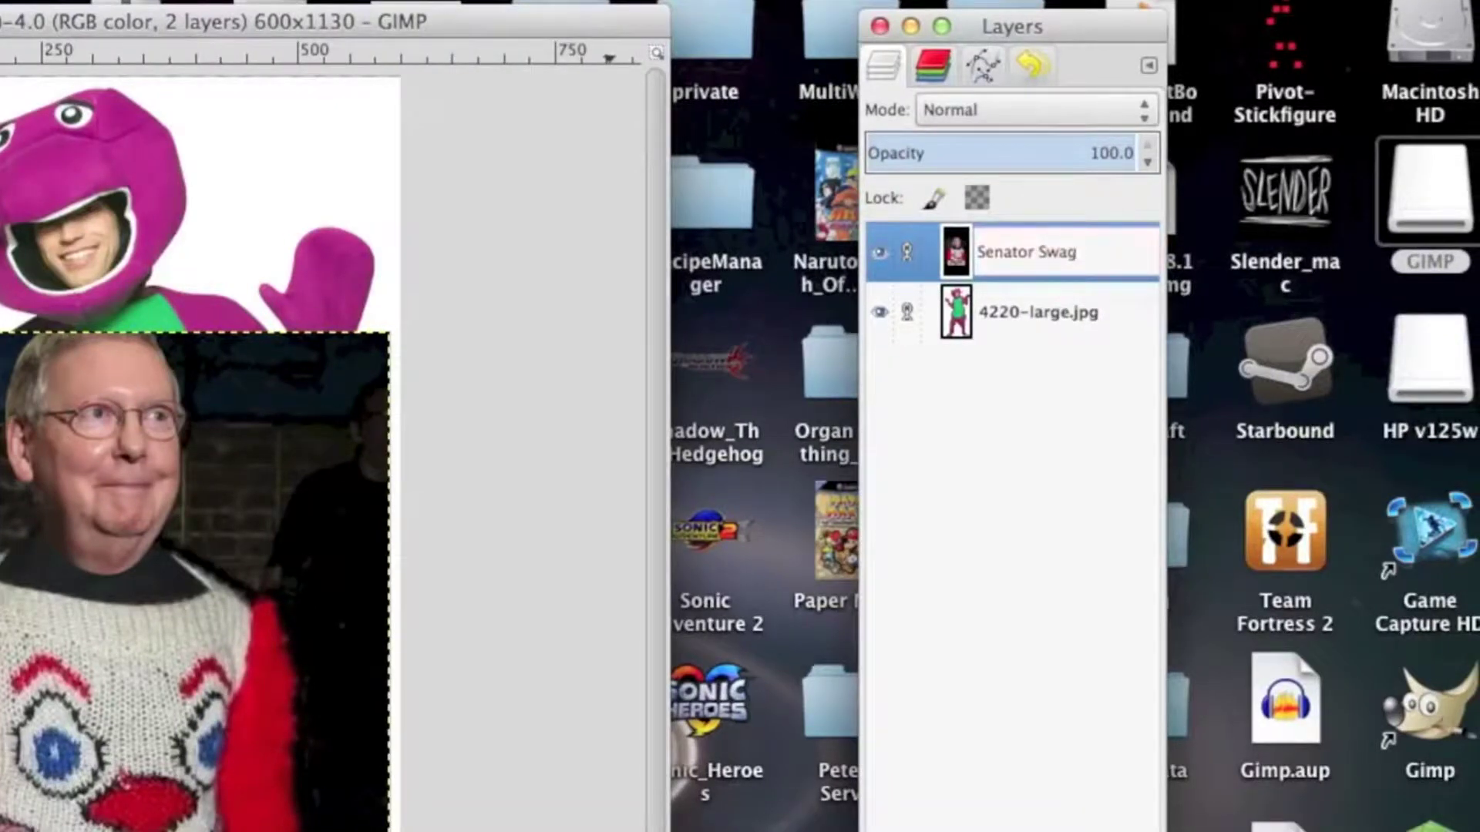
key(Return)
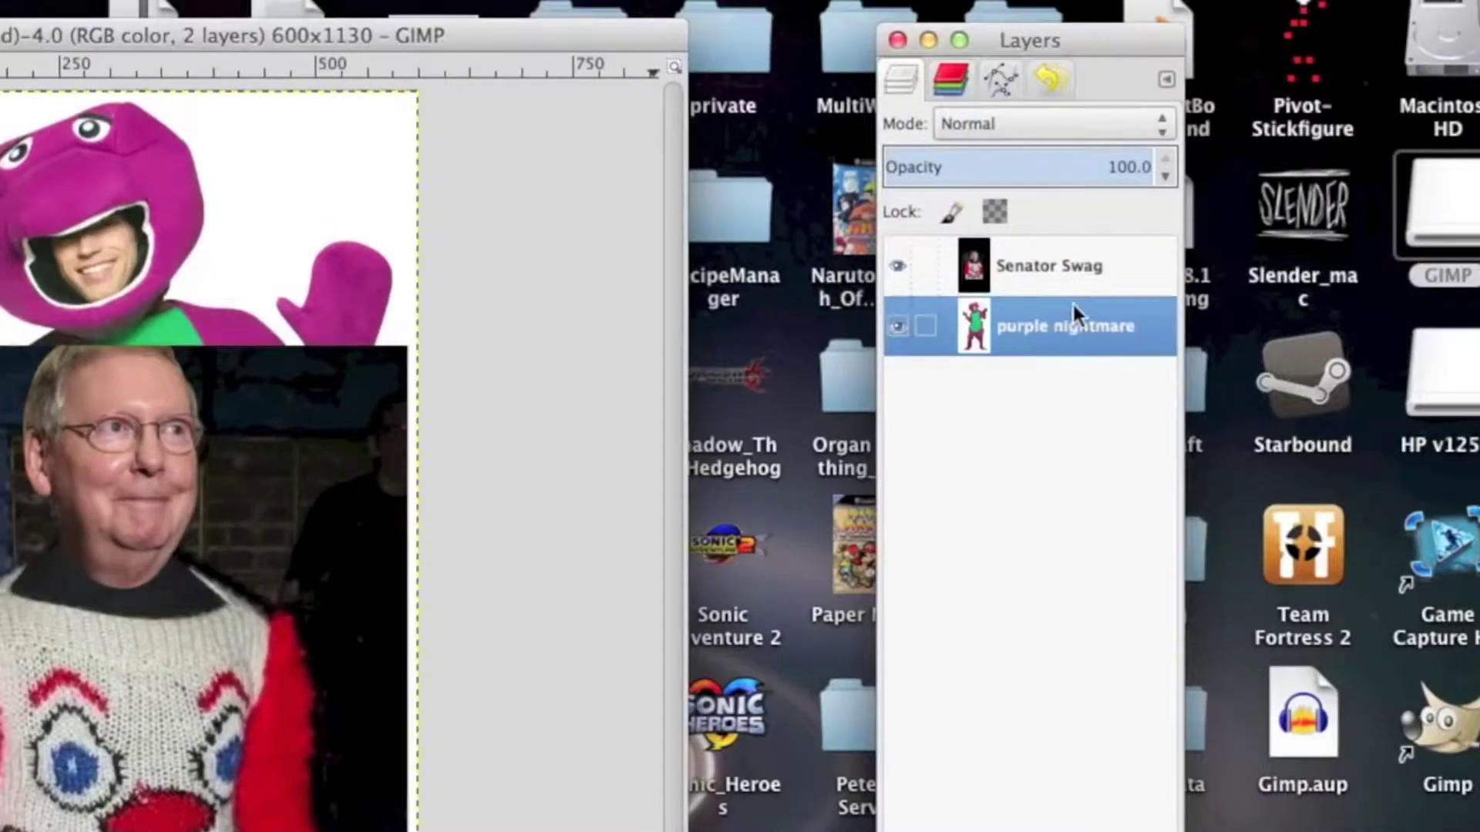
Step: Try raising the purple nightmare layer above Senator Swag and return it to the bottom of the stack
click(1057, 261)
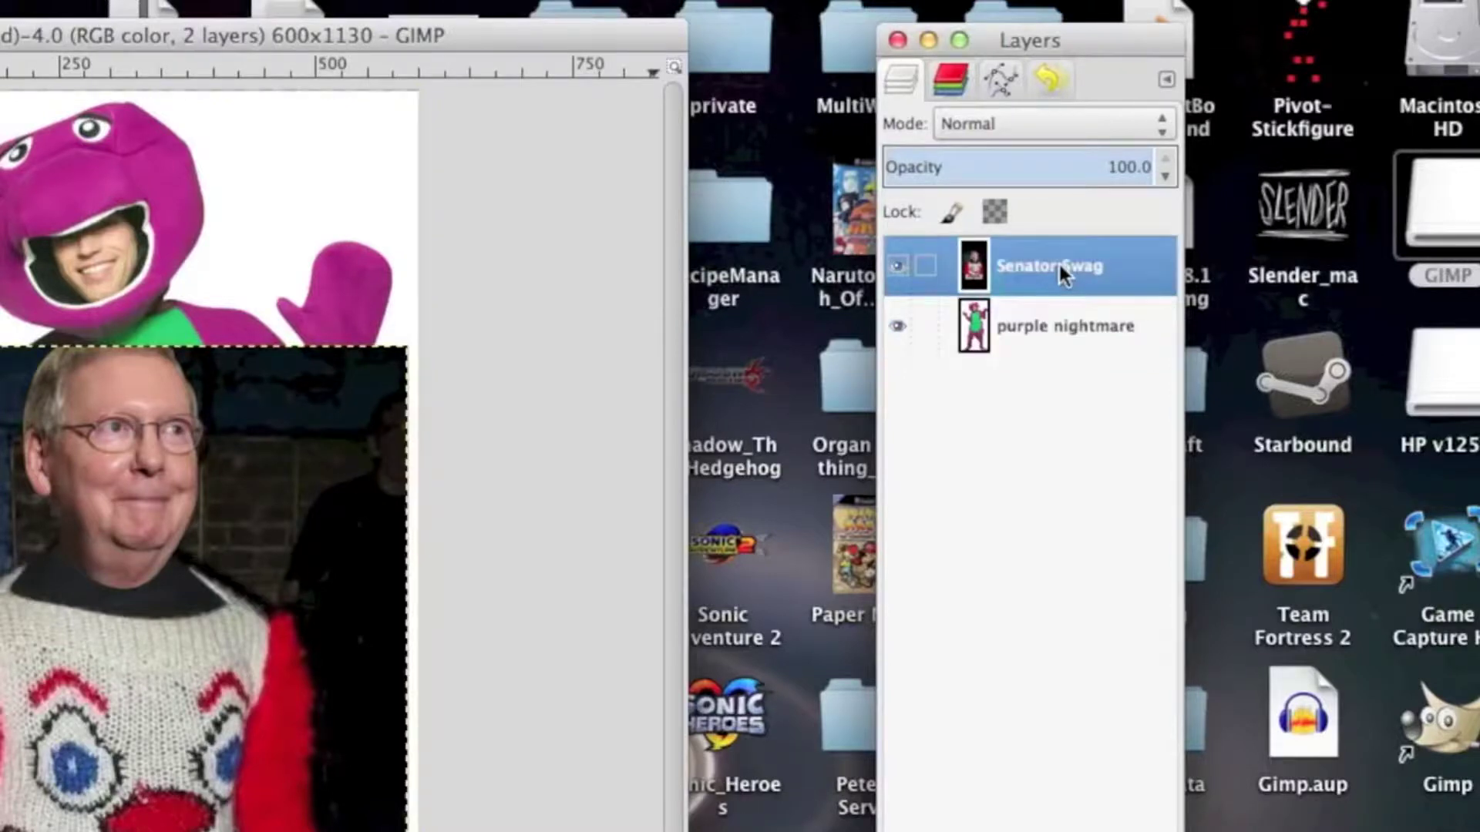
click(1060, 325)
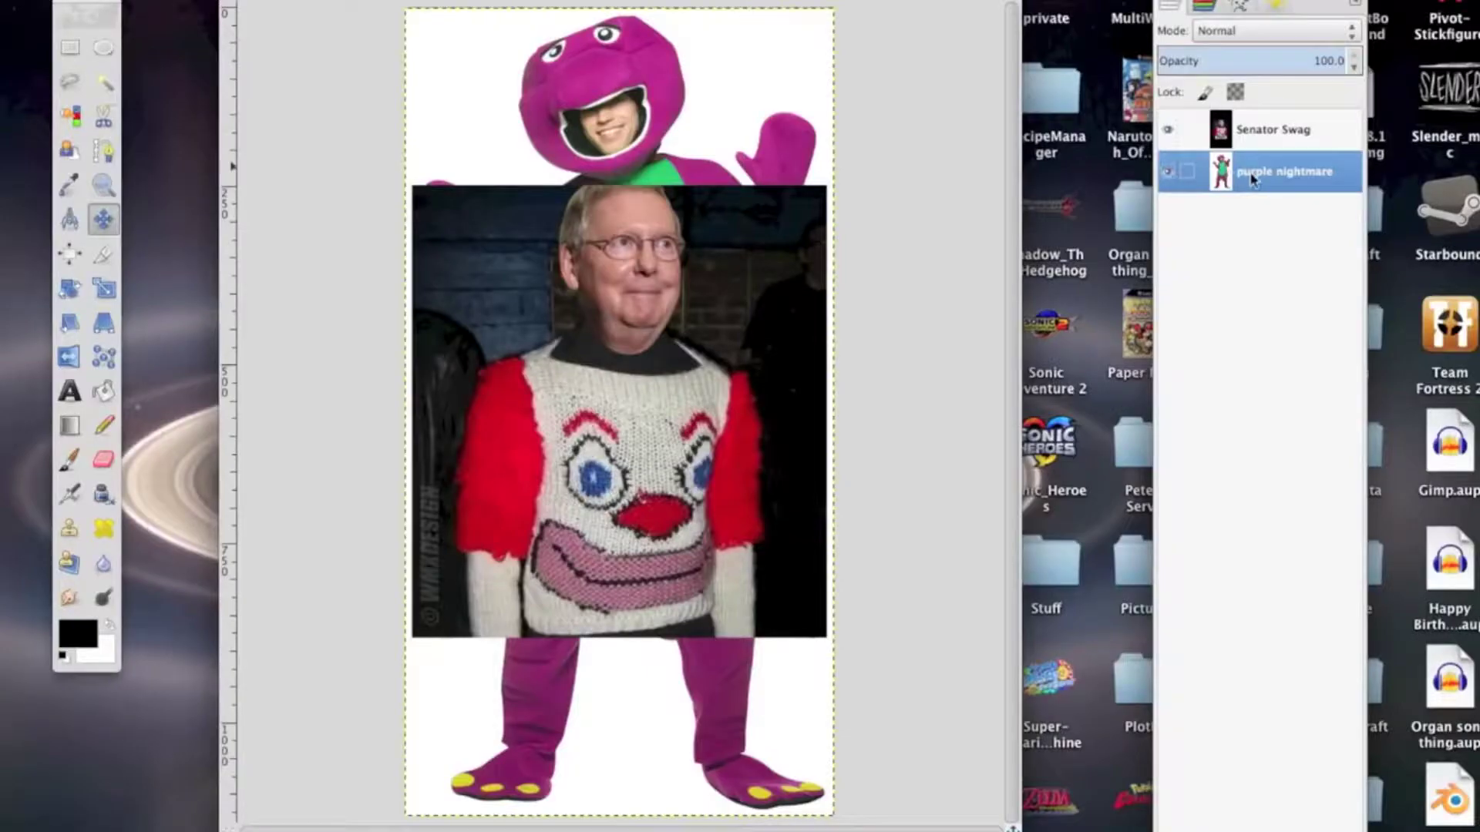
drag(1057, 317, 1036, 290)
drag(1261, 143, 1261, 121)
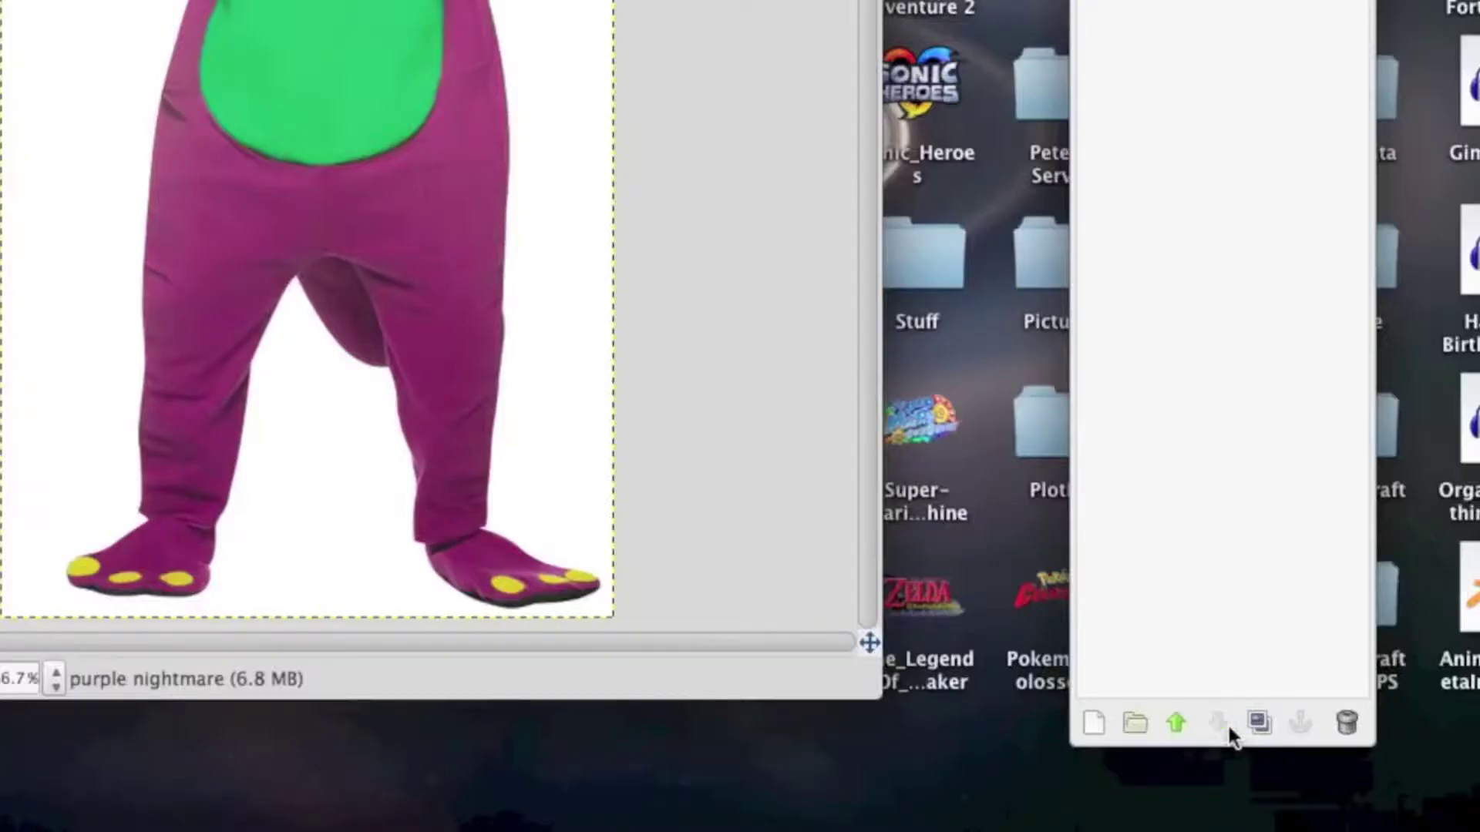
click(1223, 725)
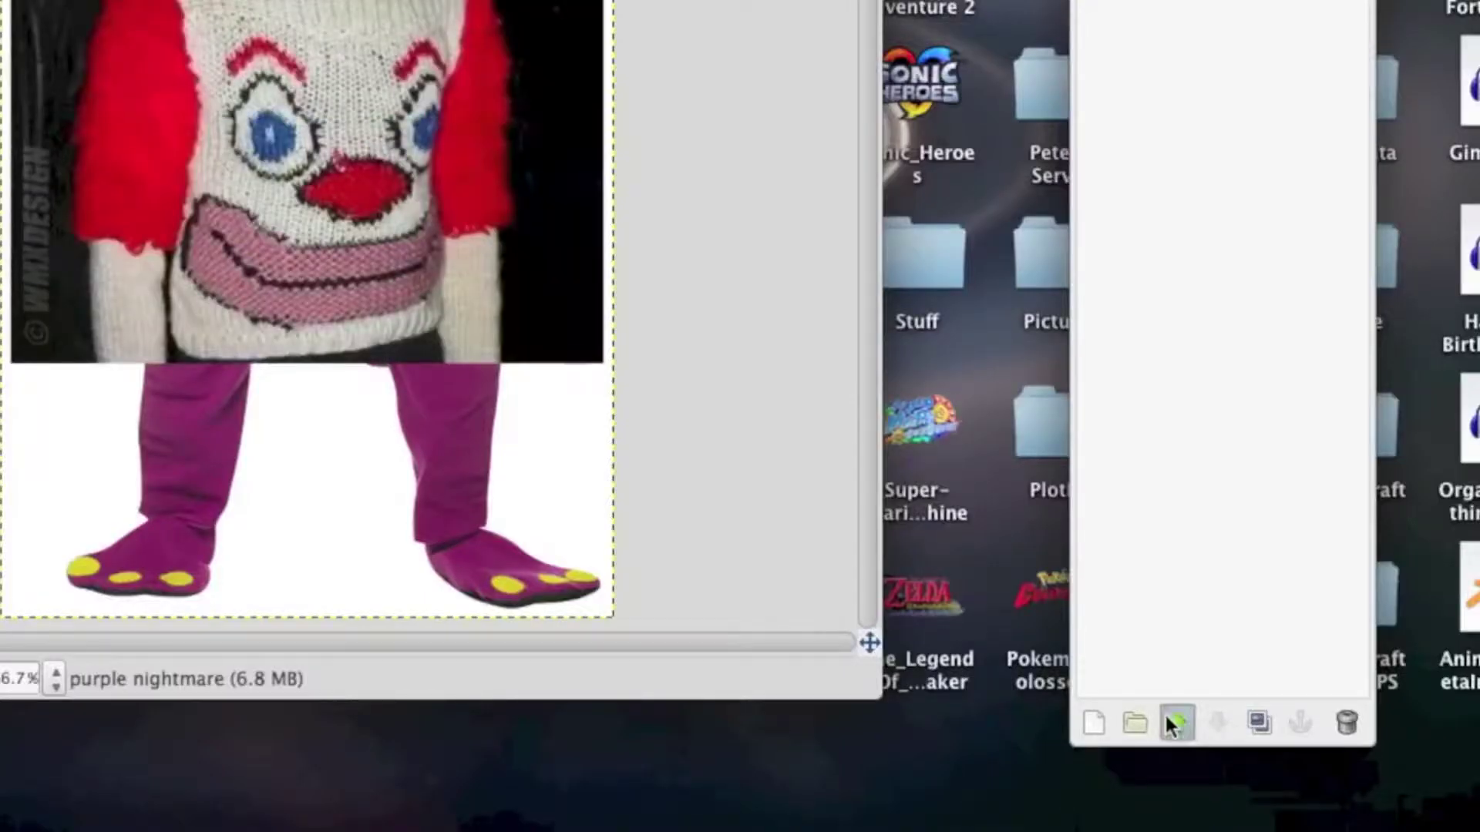
click(1179, 720)
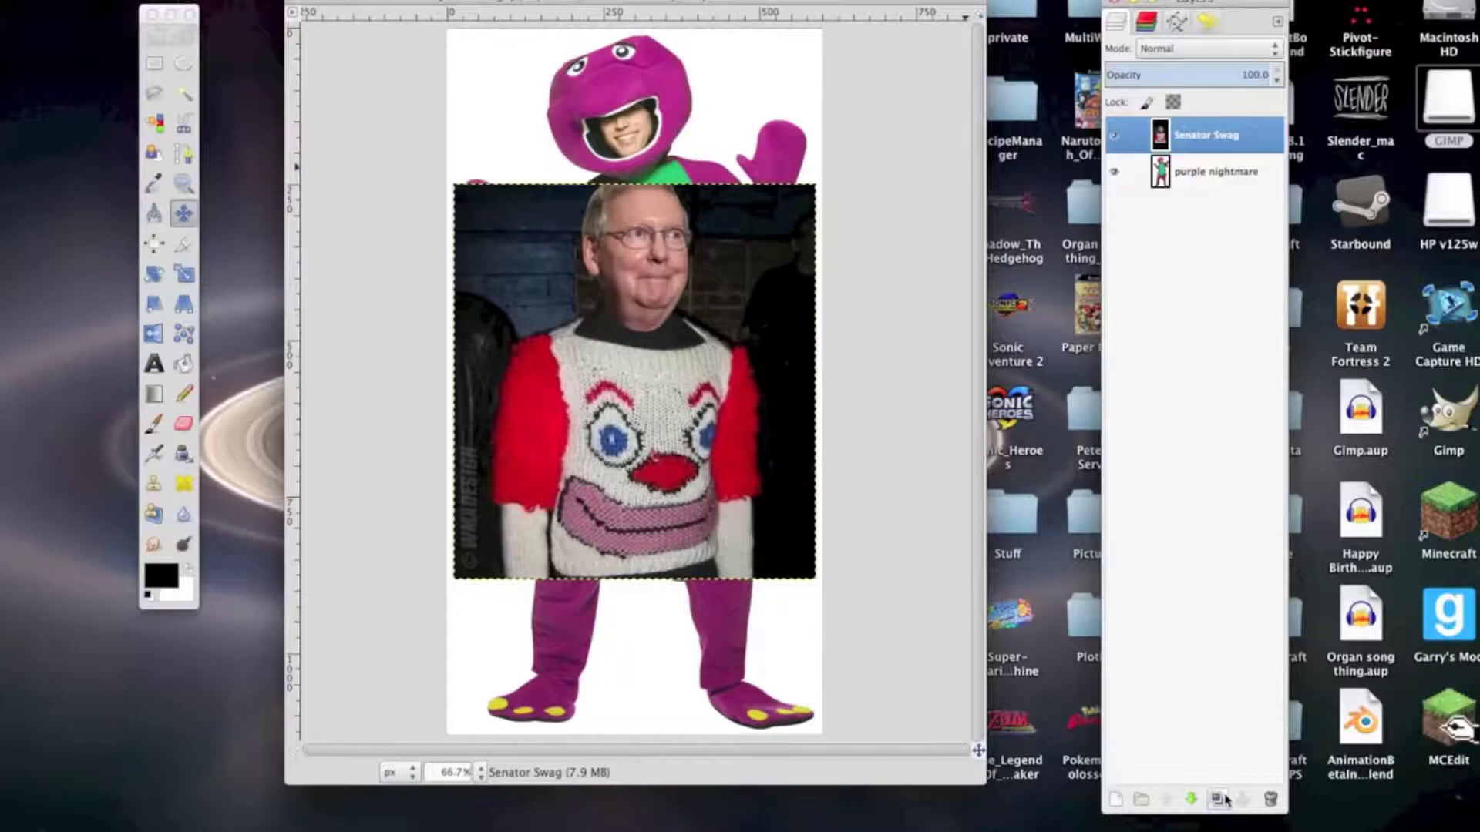
Step: Duplicate the Senator Swag layer twelve times
click(1259, 723)
click(1259, 723)
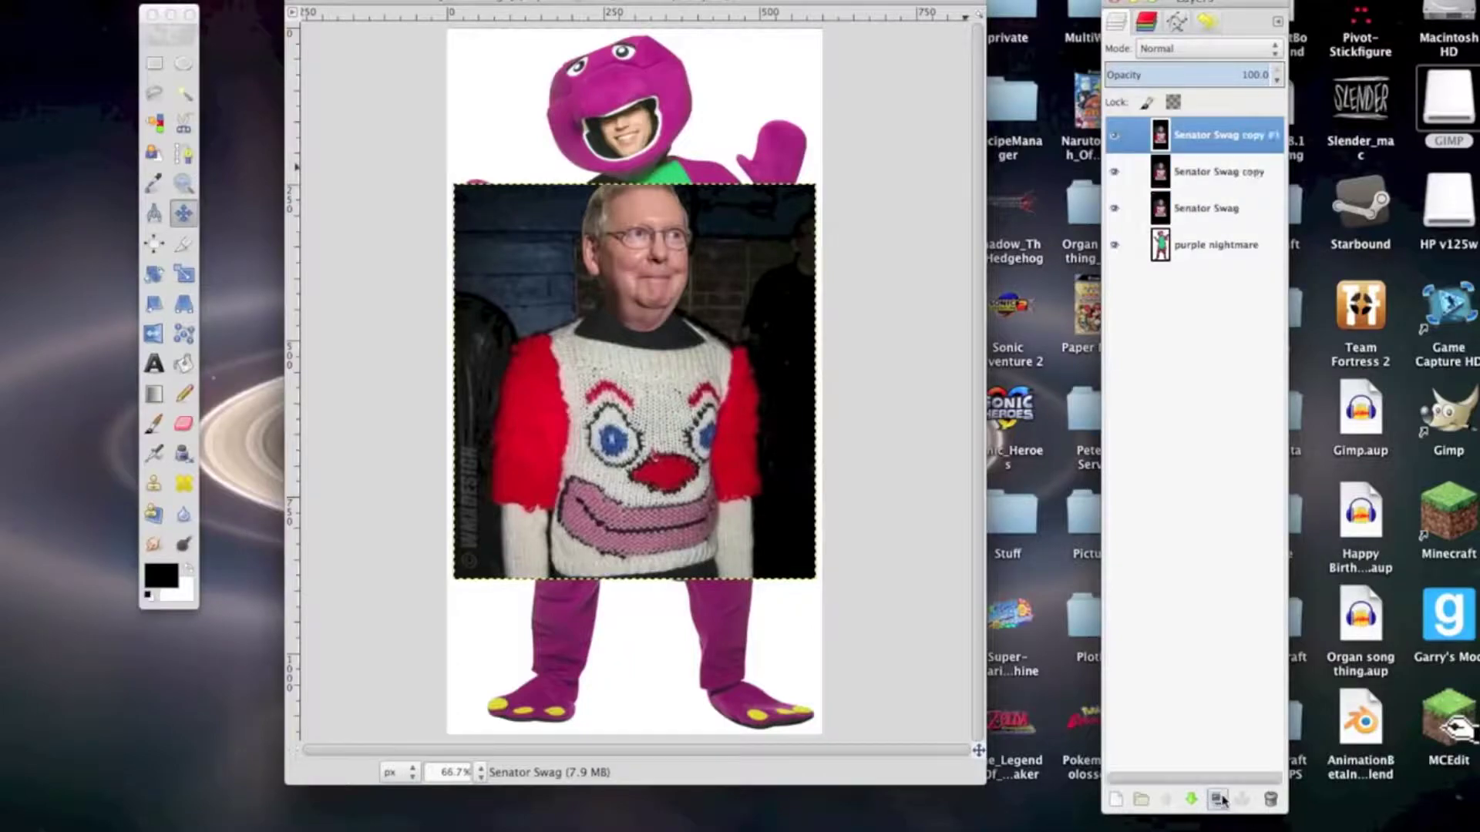
click(1259, 723)
click(1259, 723)
click(1259, 723)
click(1220, 800)
click(1220, 800)
click(1220, 800)
click(1220, 800)
click(1220, 800)
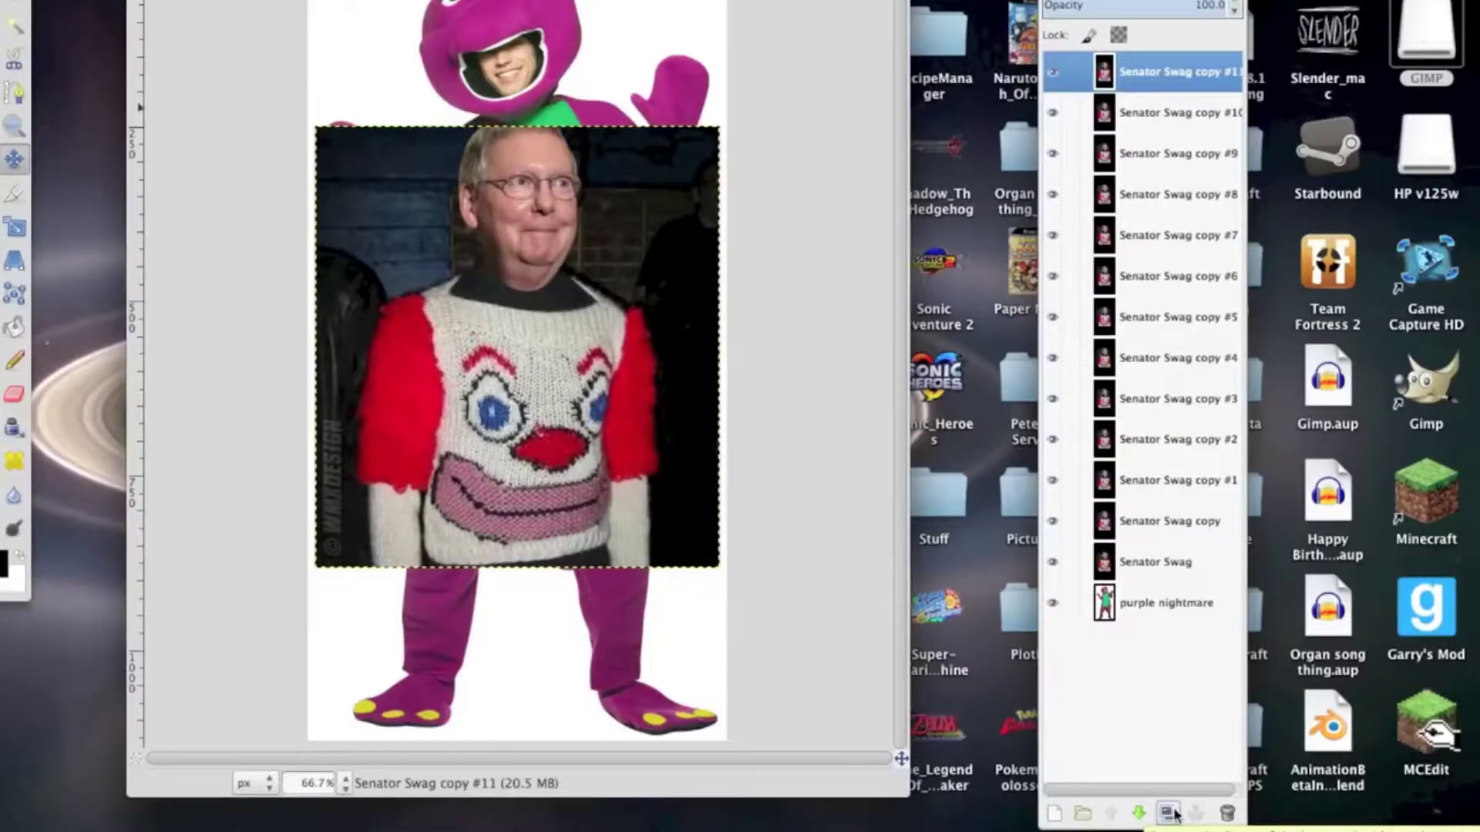
Step: Delete all the copies of the Senator Swag layer, keeping only the original and purple nightmare
click(1226, 814)
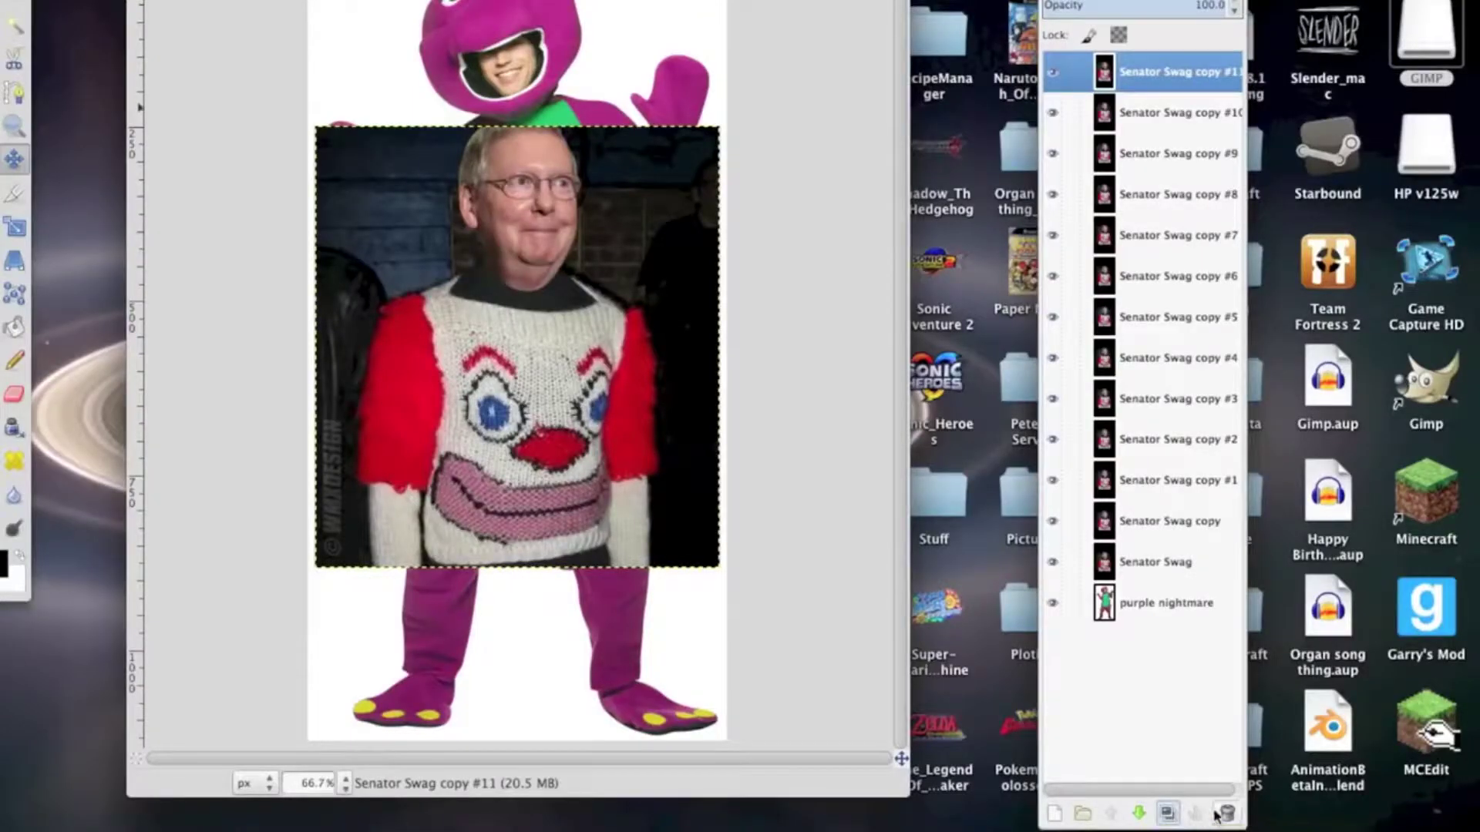
click(1226, 813)
click(1227, 813)
click(1226, 813)
click(1226, 813)
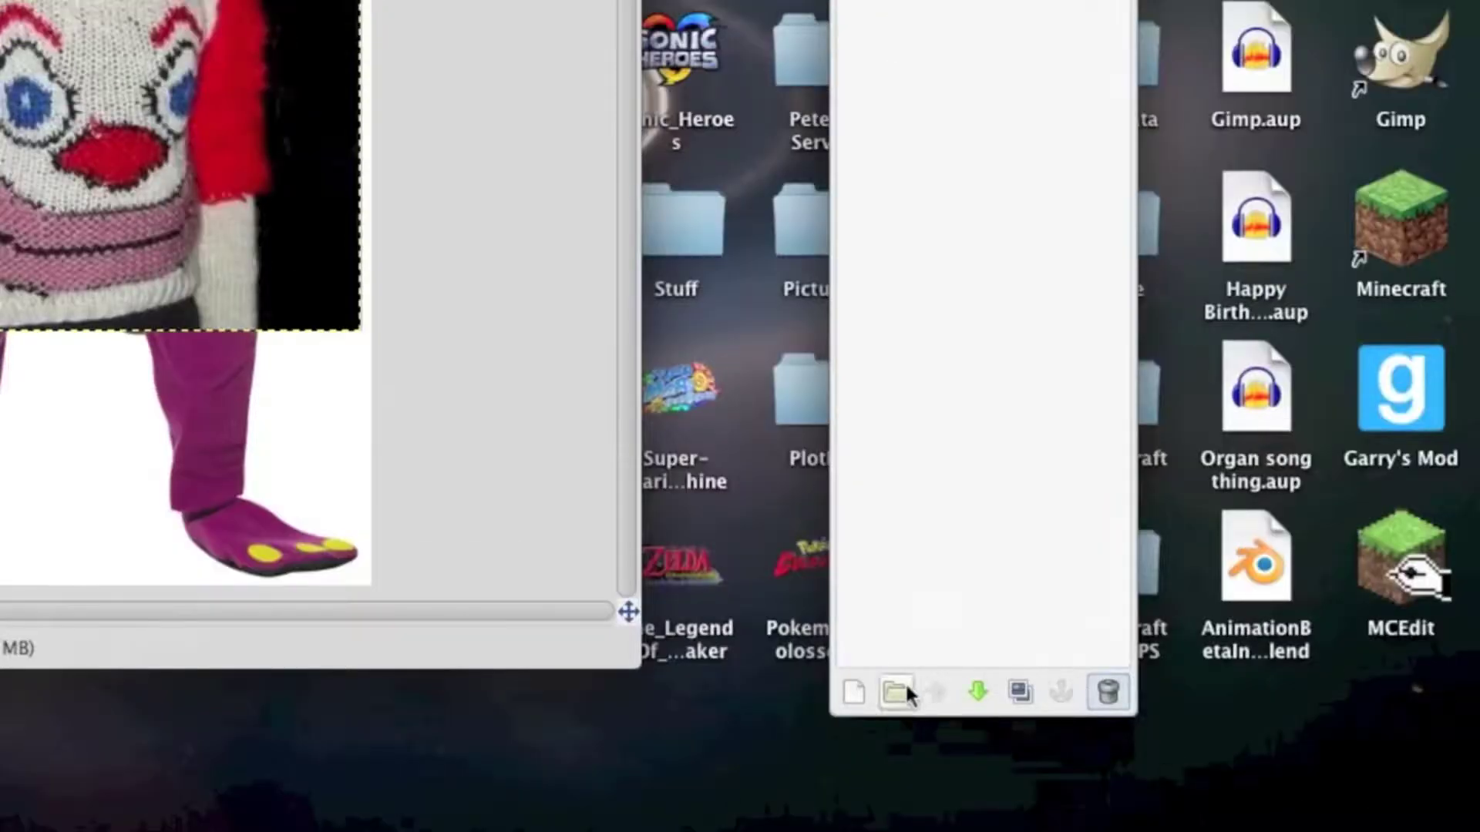
Step: Create a layer group at the top of the stack and put the Senator Swag layer inside it
click(905, 685)
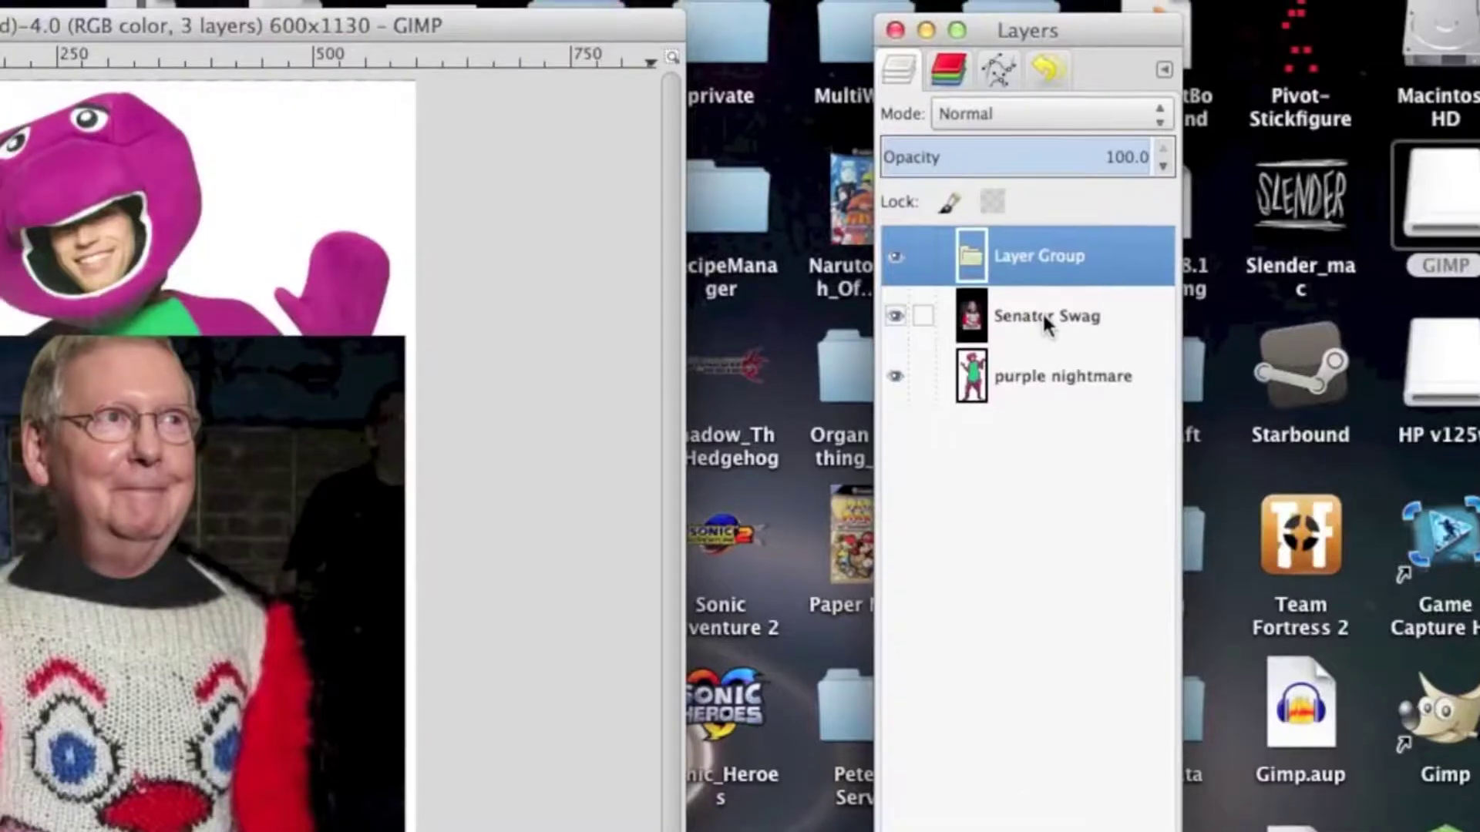
click(1027, 316)
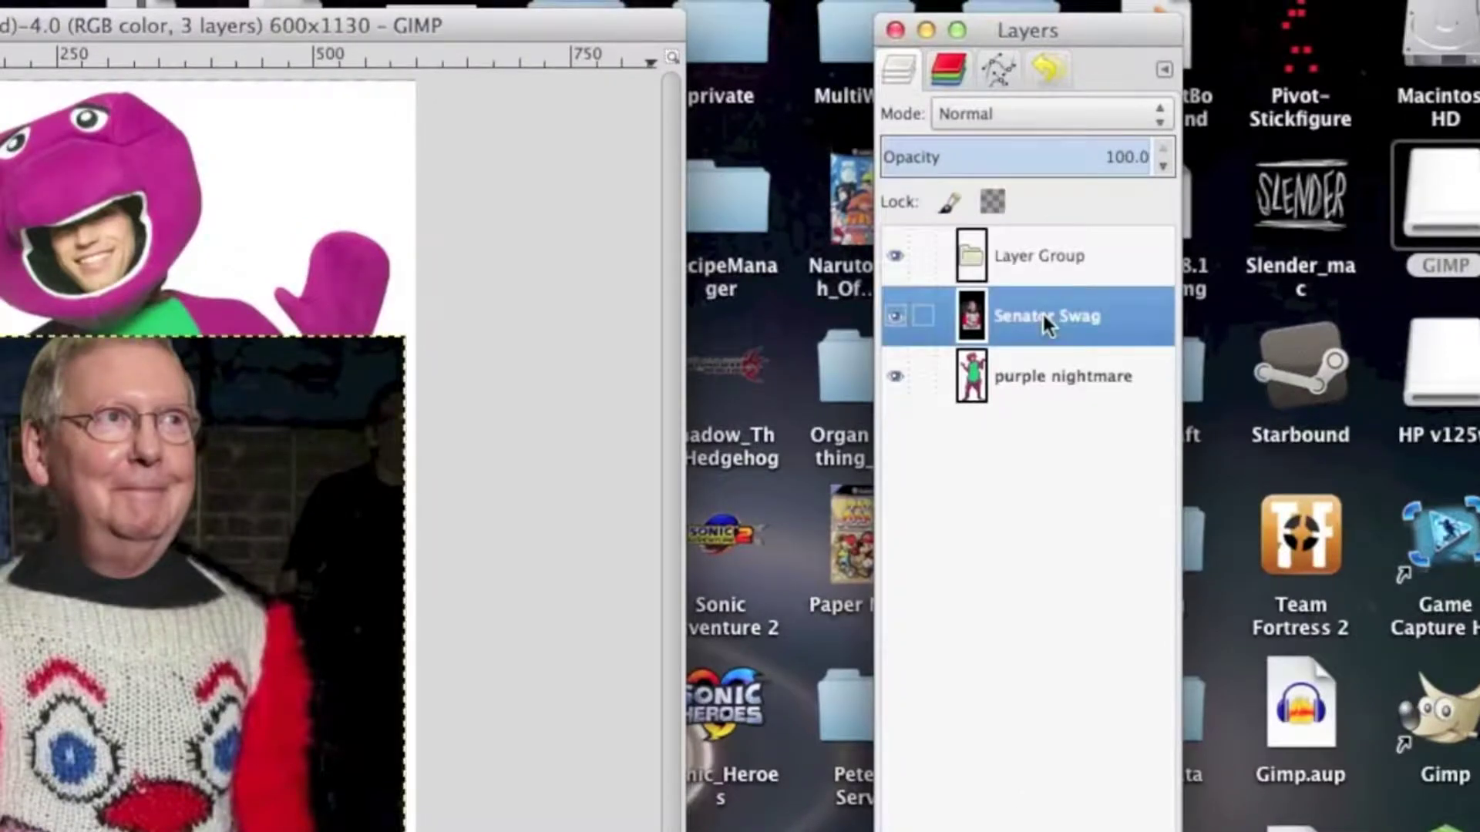
drag(1044, 316, 1039, 261)
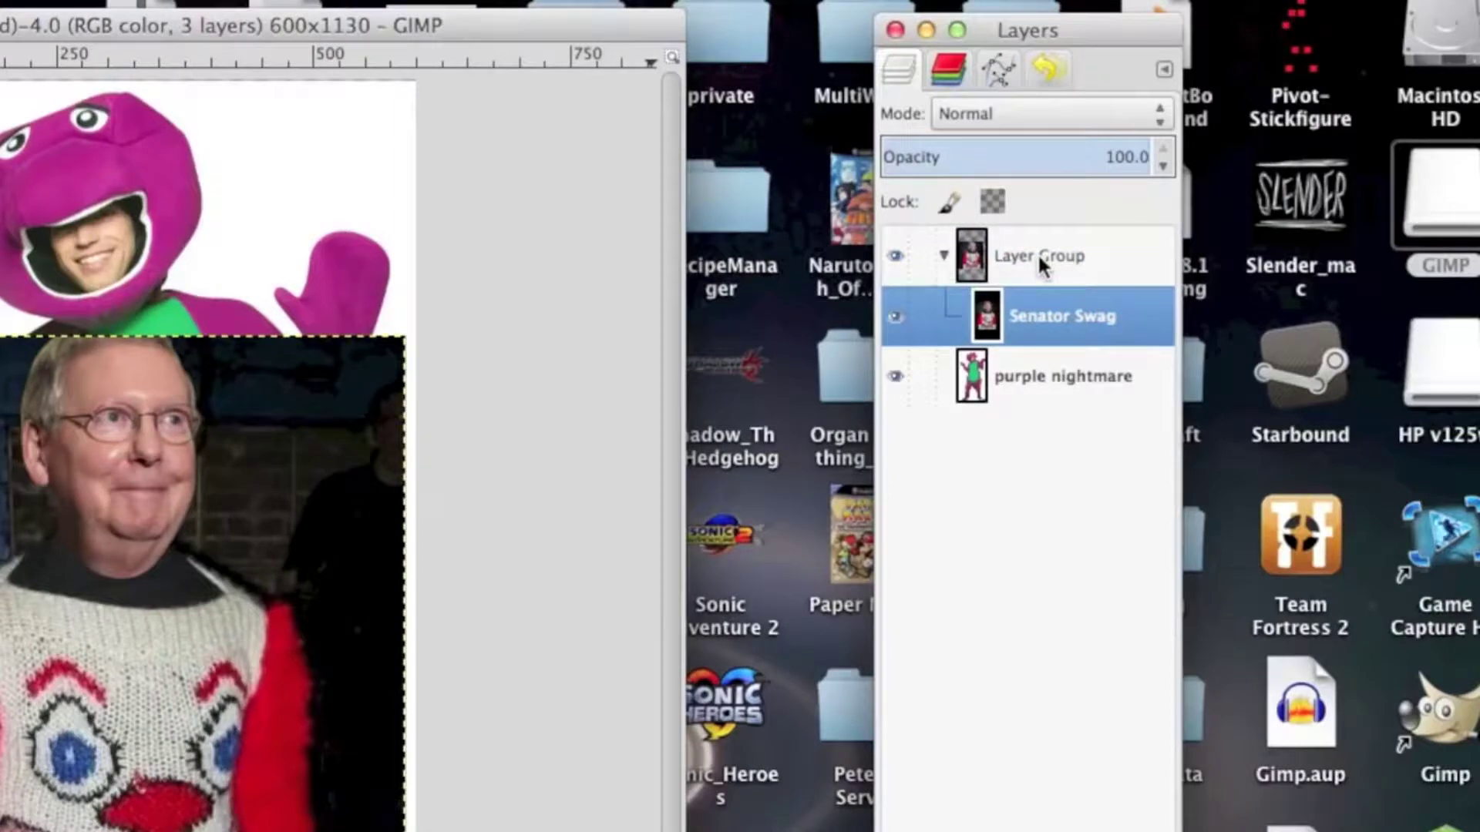
drag(1040, 316, 1091, 290)
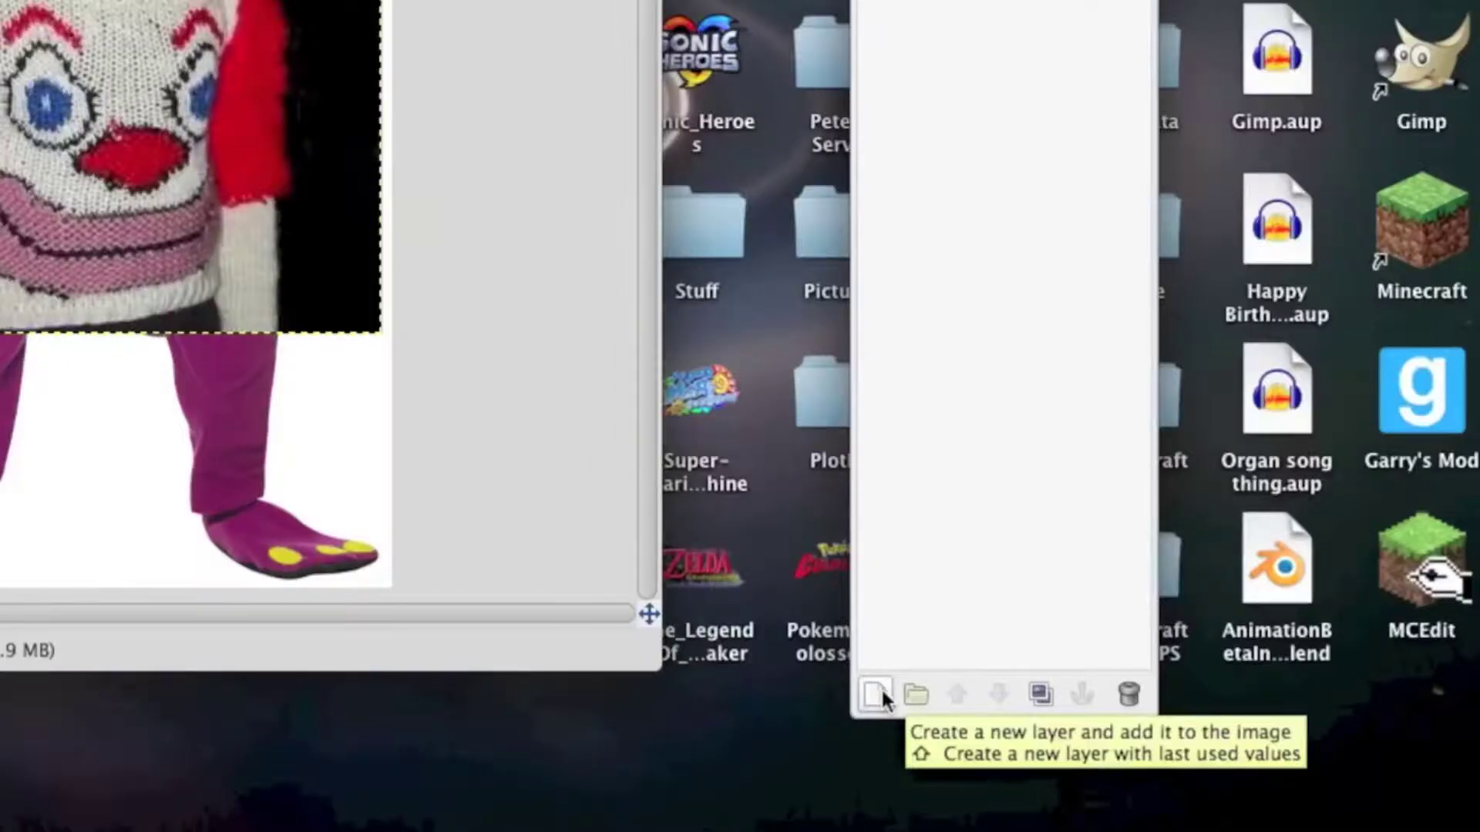
Step: Start a new 600 × 1130 px layer and set its fill type to the foreground color
click(1101, 808)
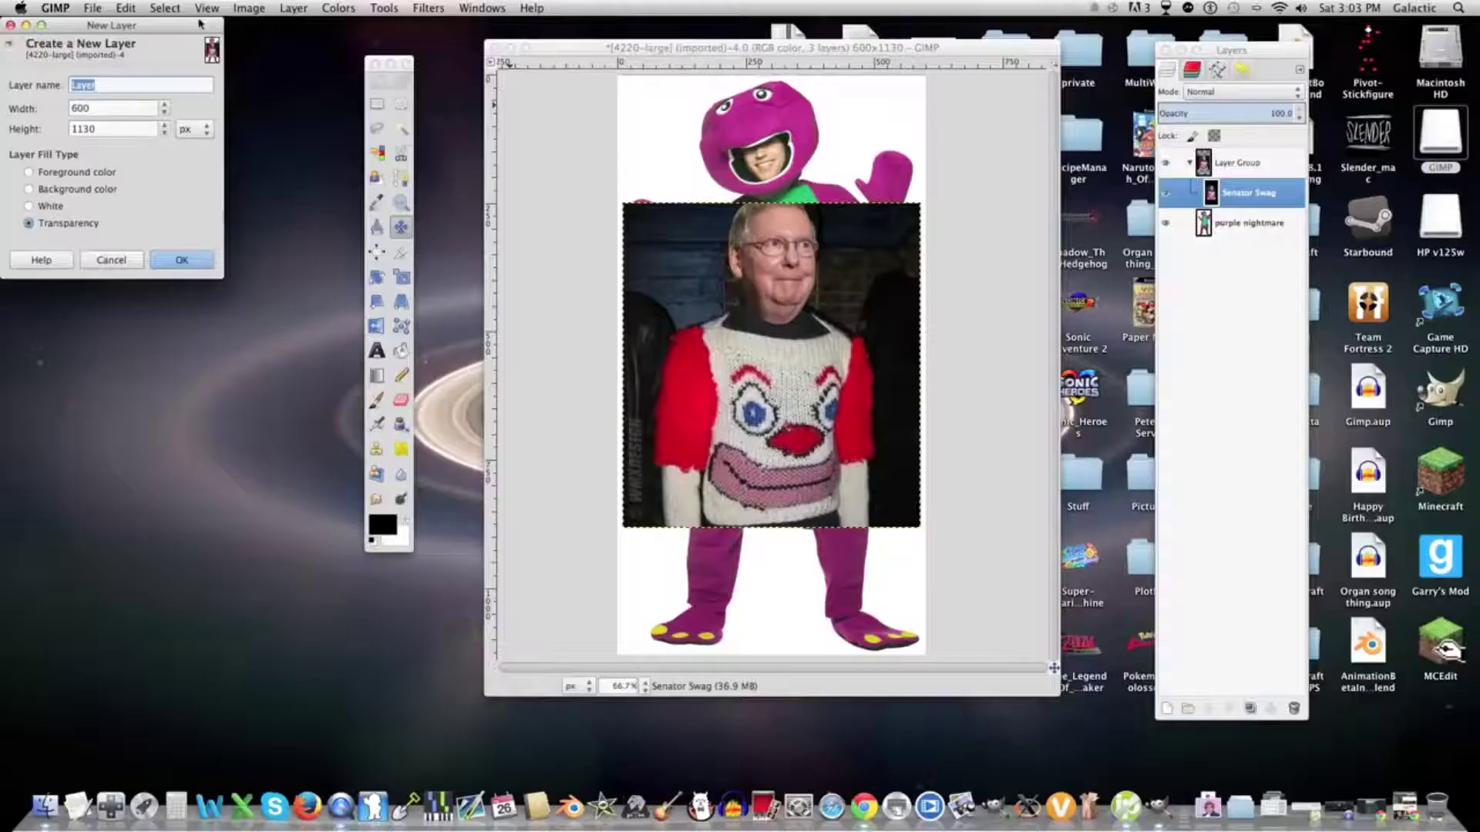
drag(277, 34, 1123, 279)
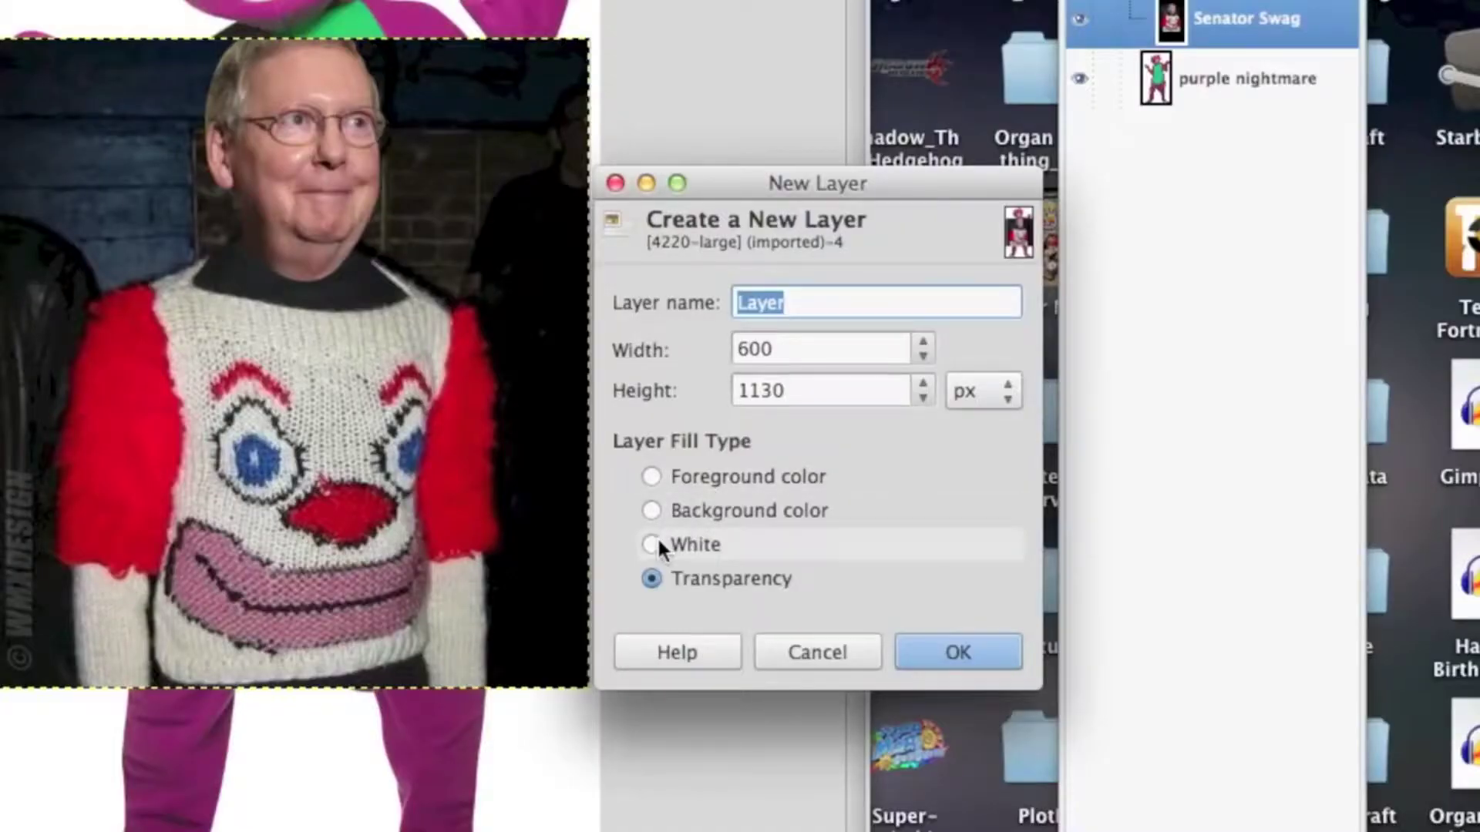
click(656, 545)
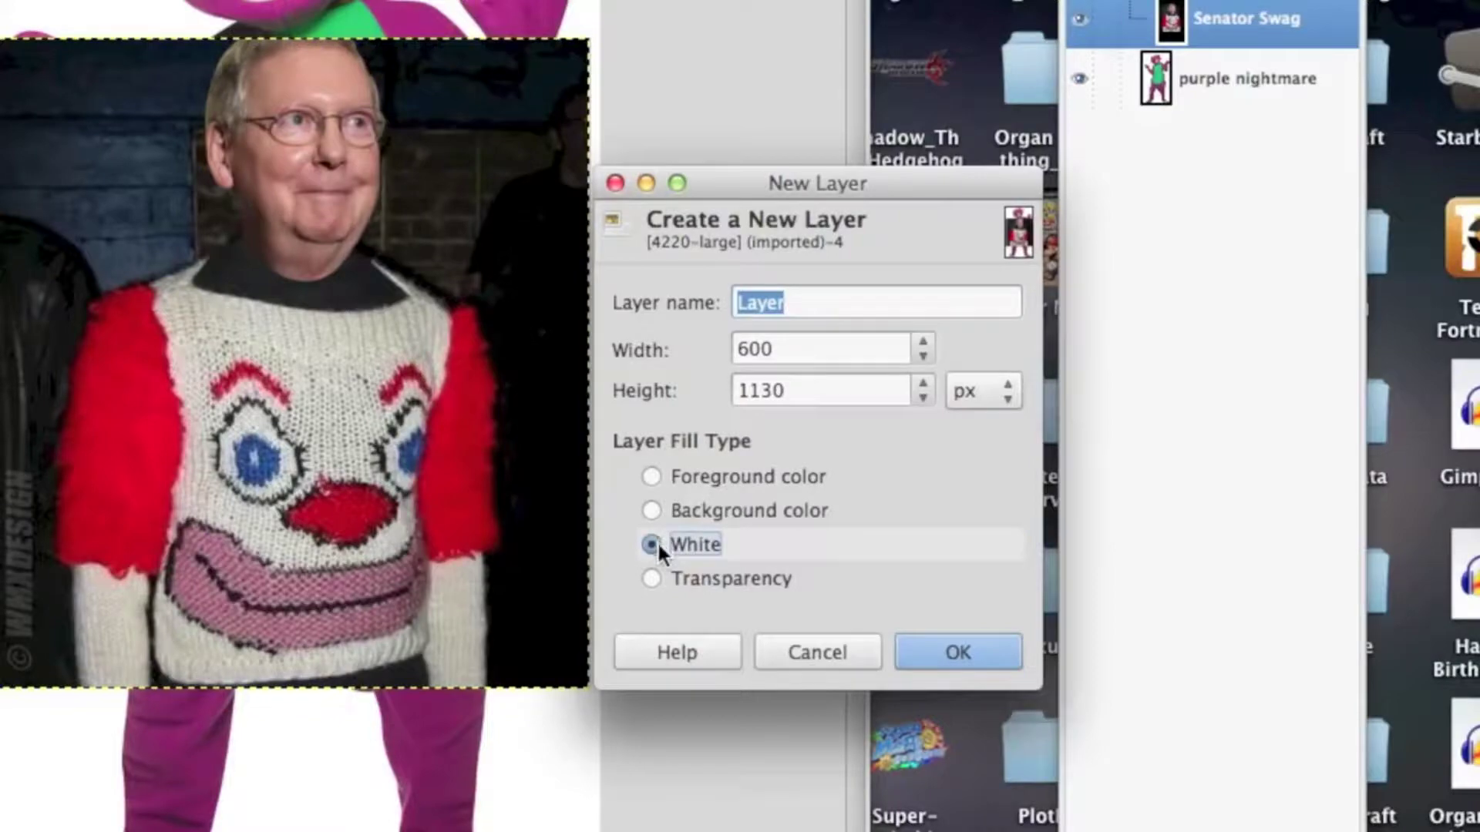
click(651, 578)
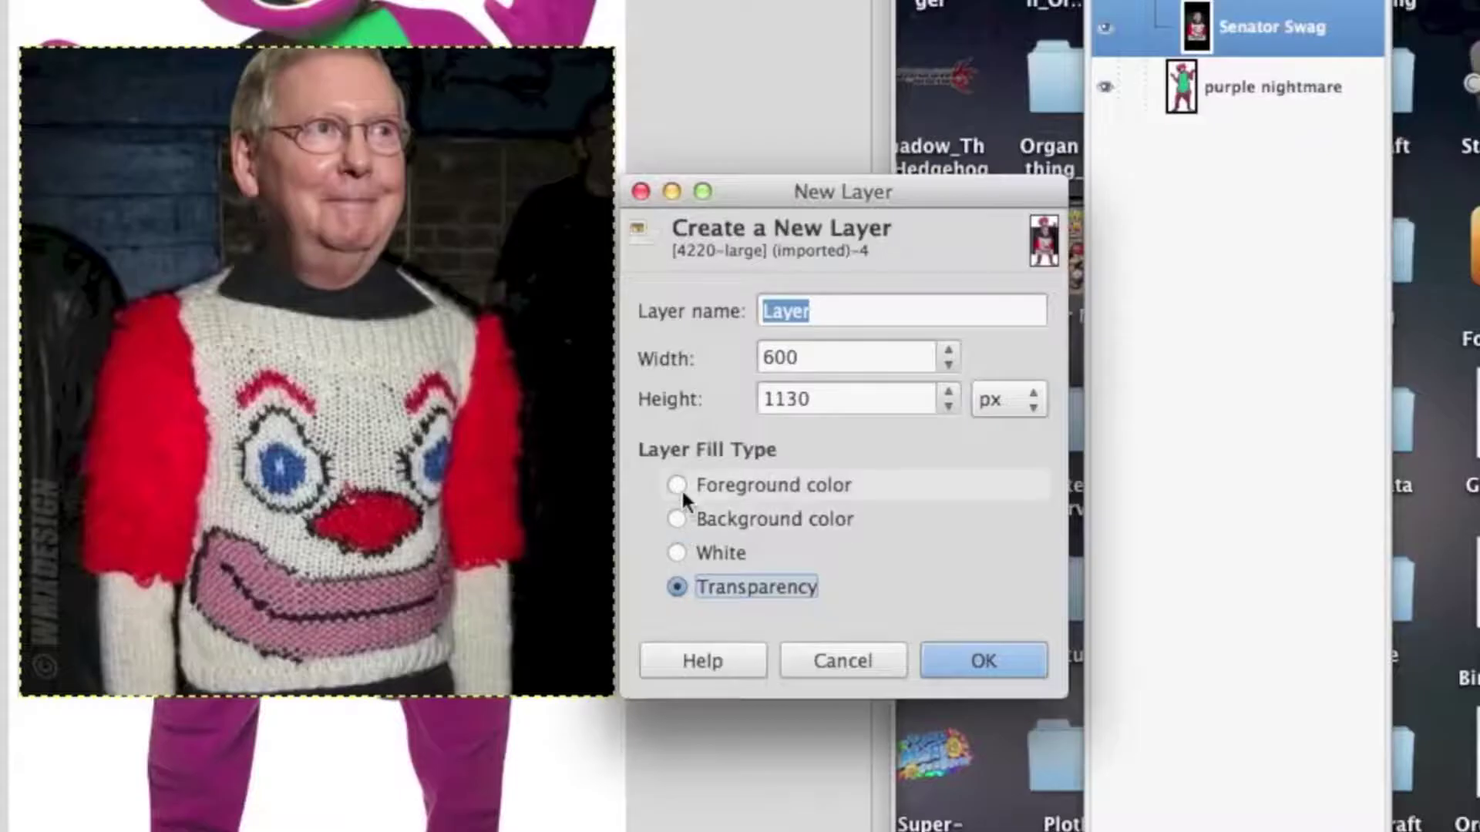
click(198, 488)
click(197, 502)
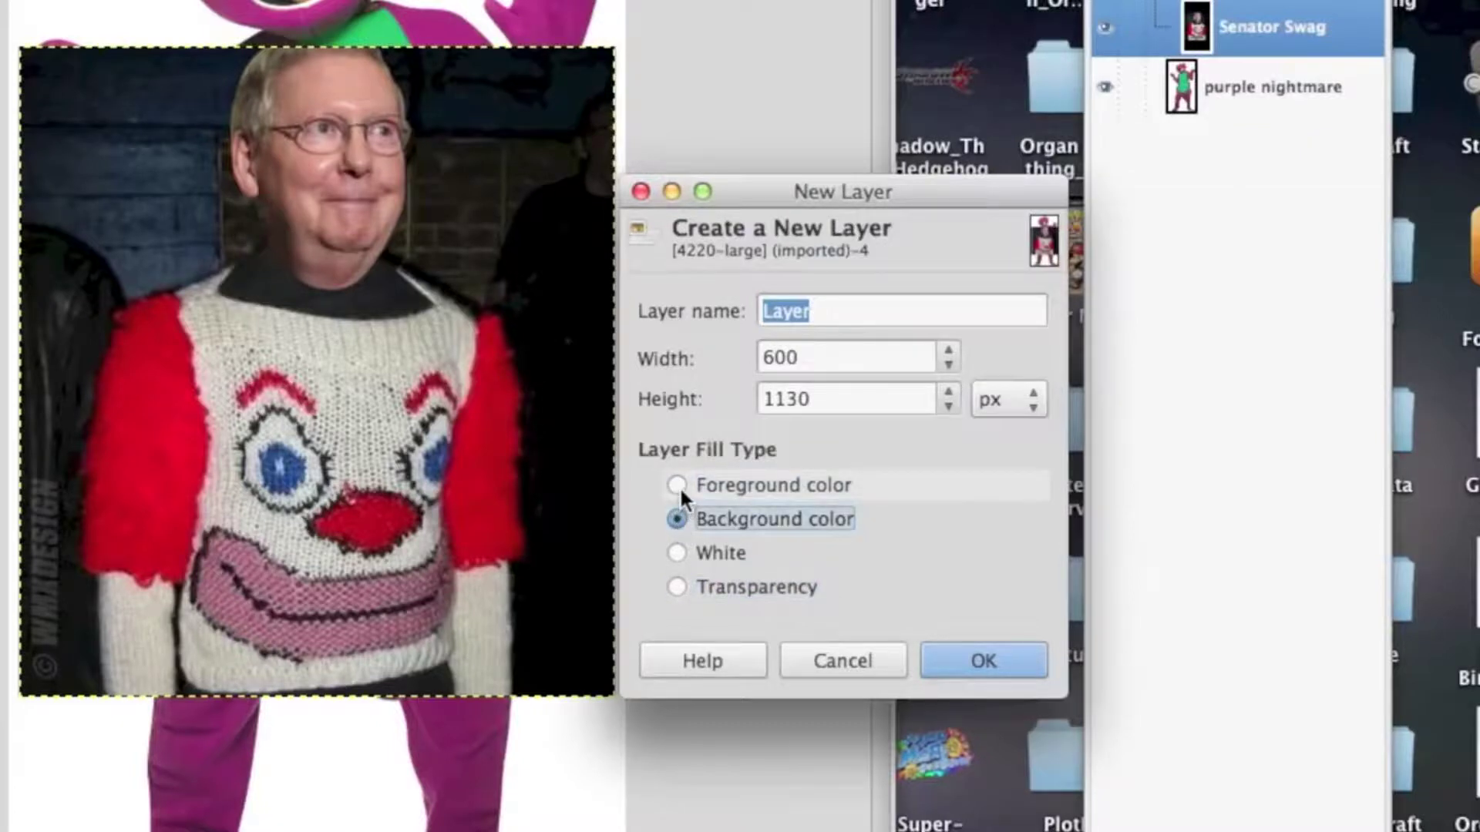
click(677, 486)
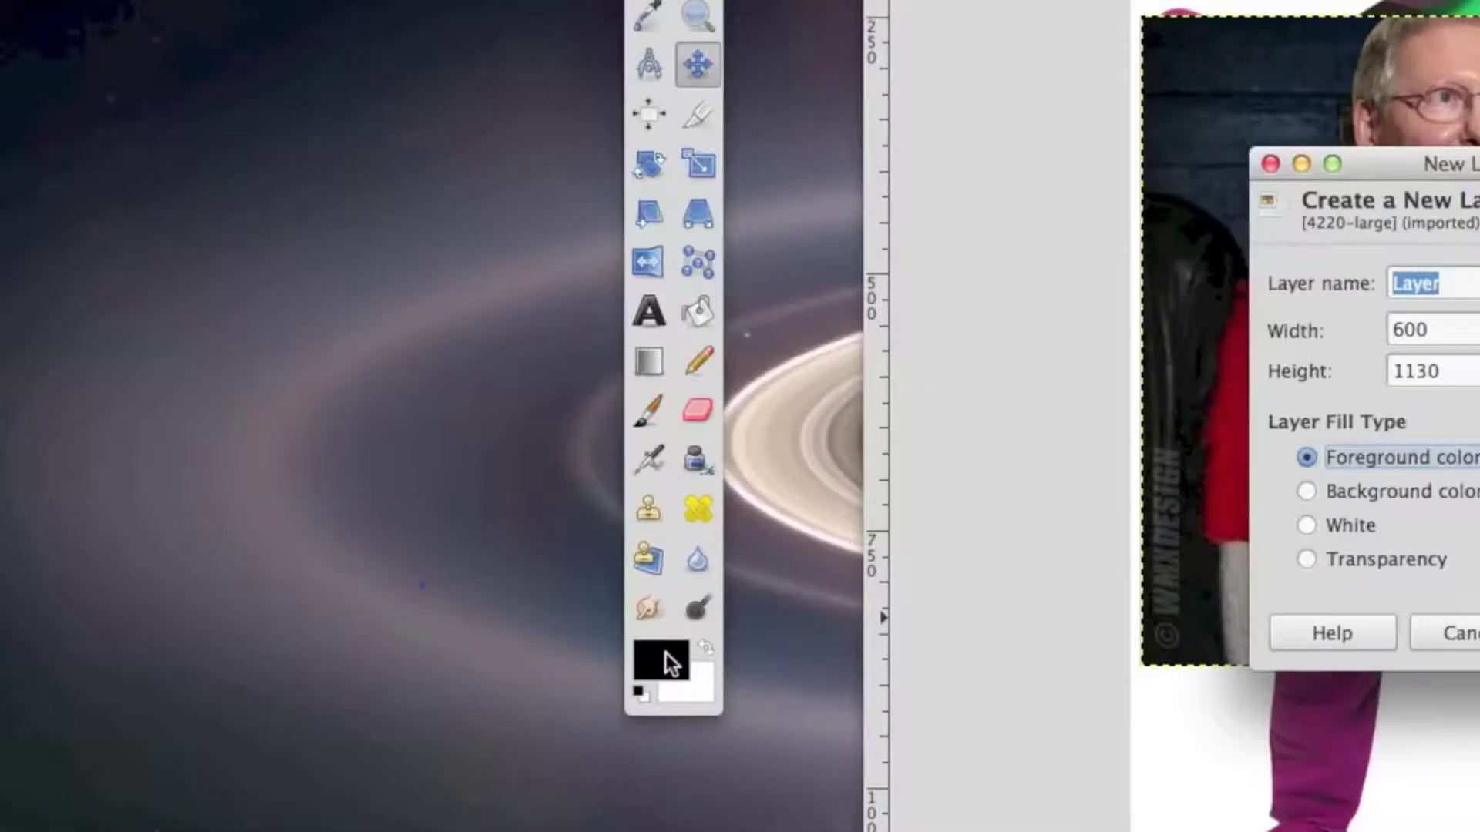
Step: Change the foreground color to a light blue and create the new layer filled with it
click(666, 654)
click(609, 158)
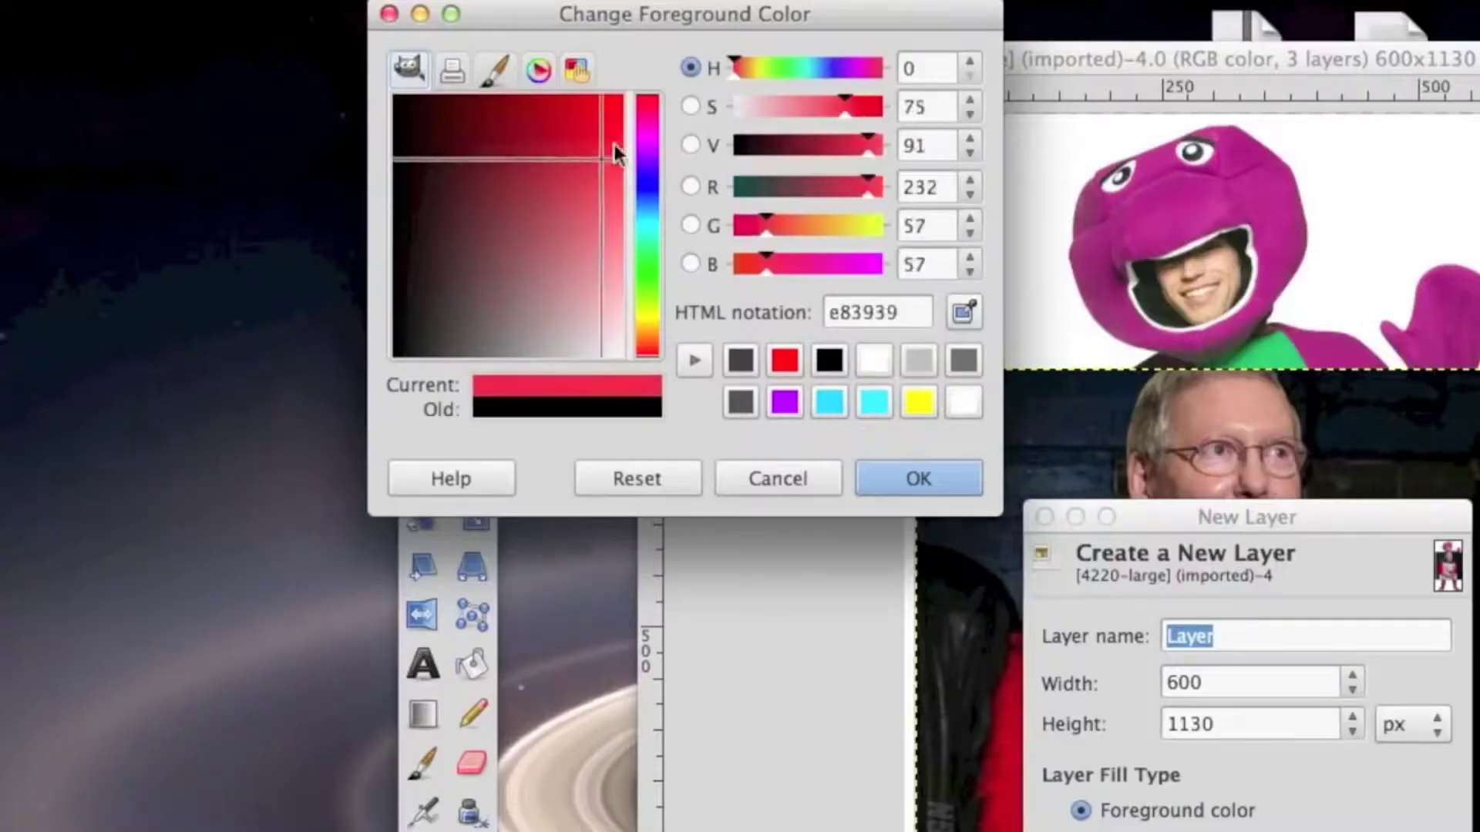
click(616, 154)
click(812, 68)
drag(613, 161, 639, 96)
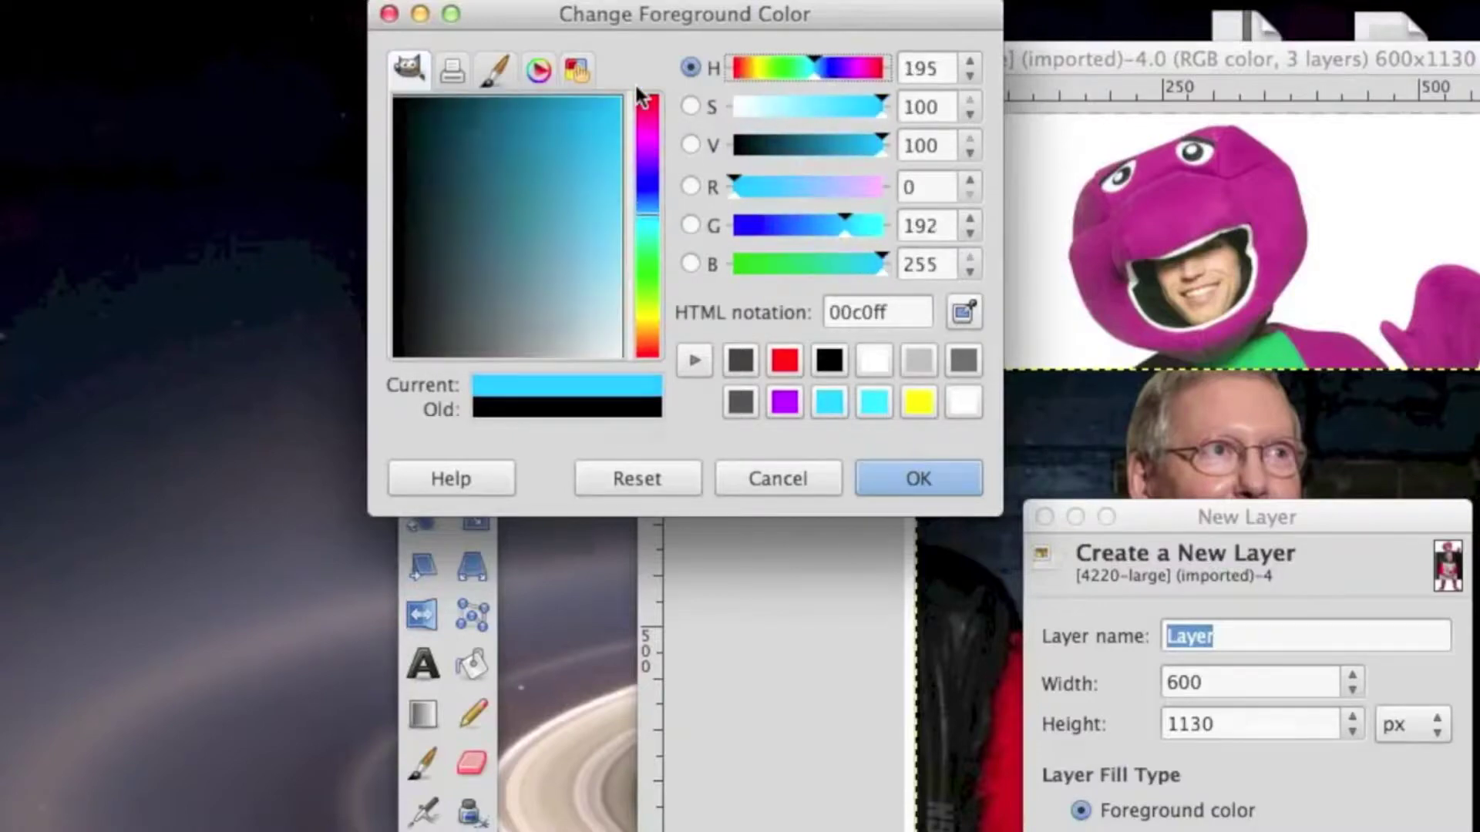
click(827, 225)
click(832, 413)
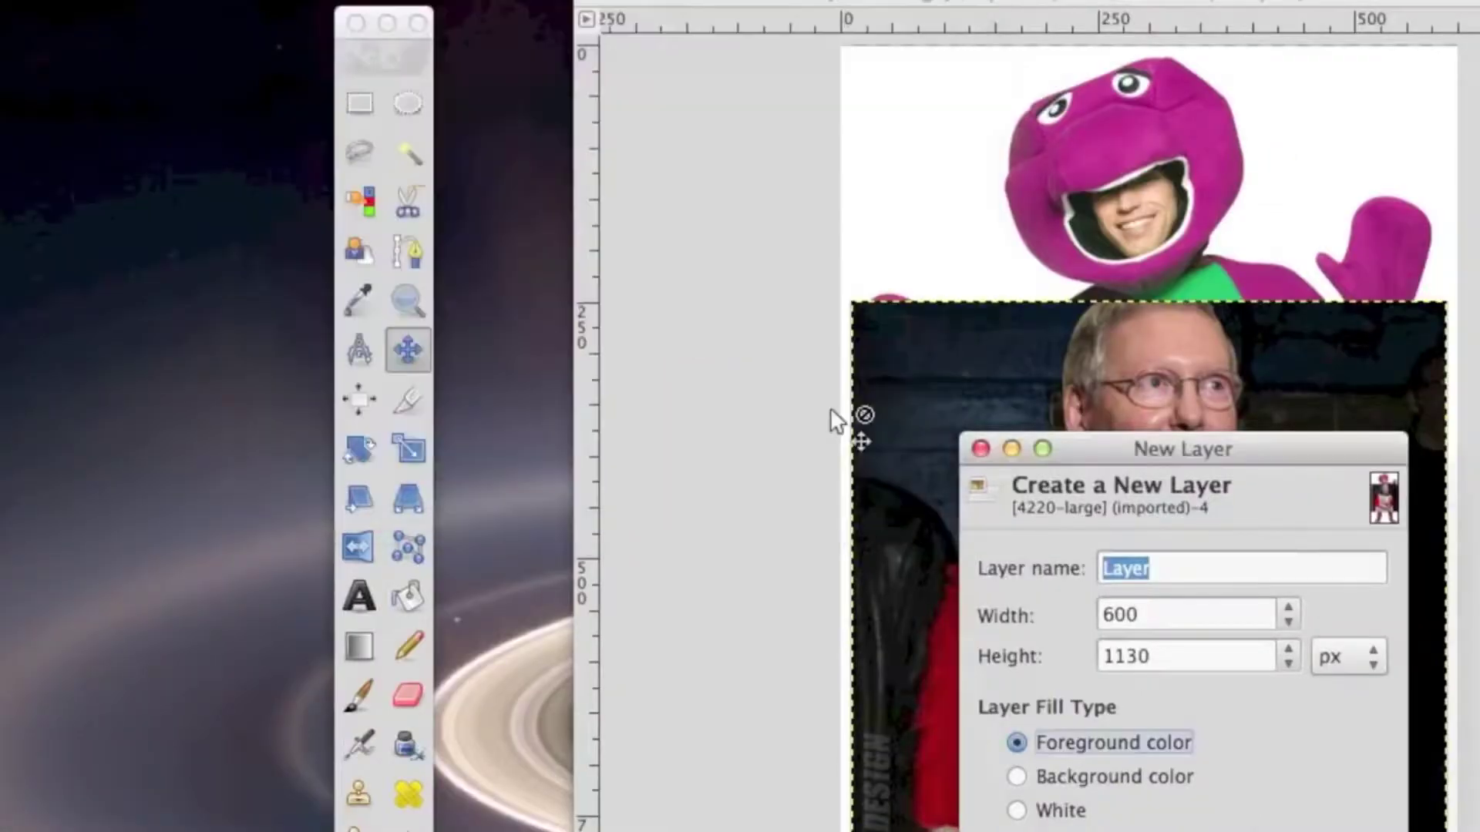
click(899, 698)
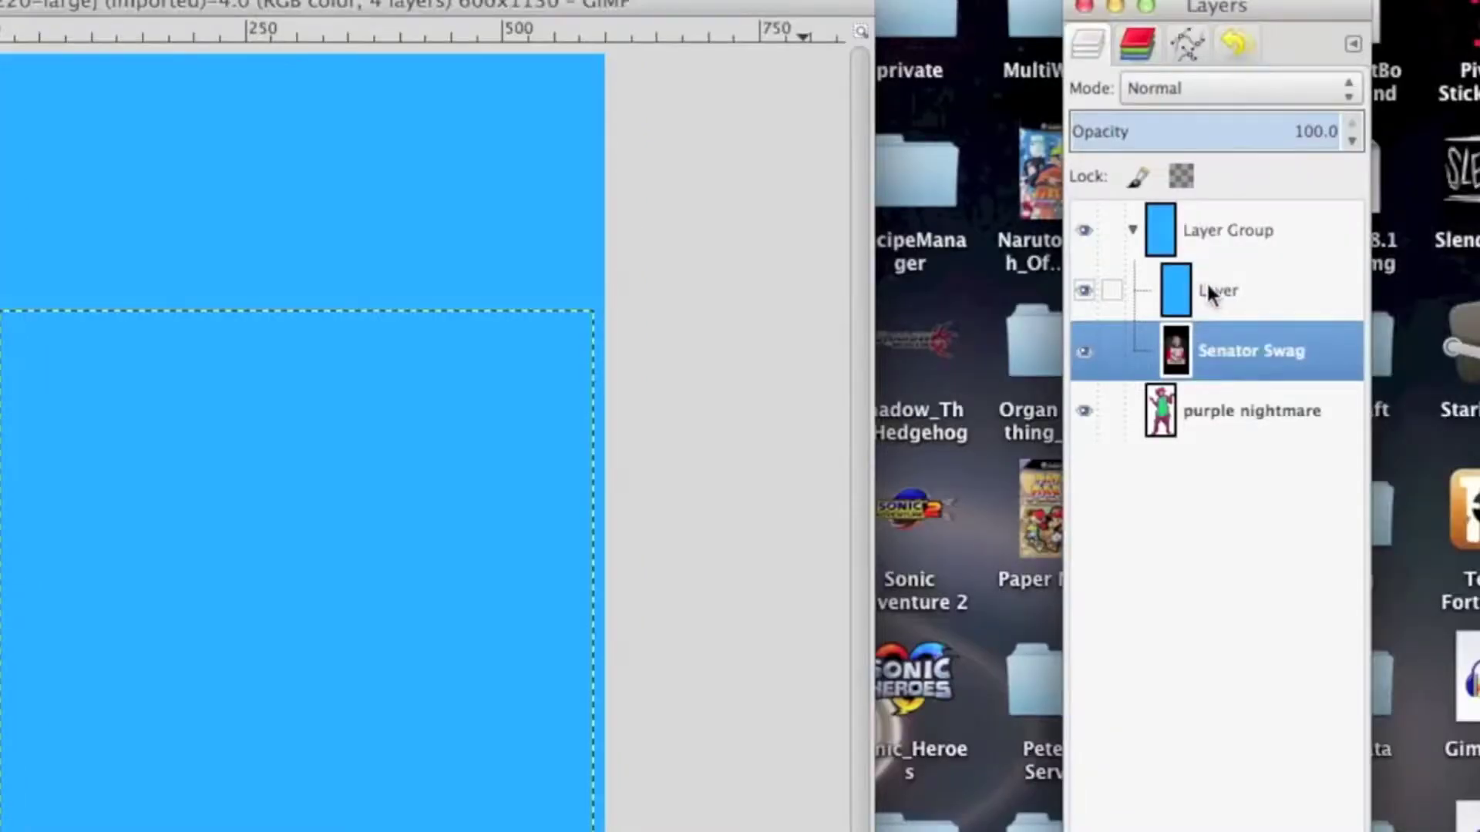
Step: Select the blue layer and reduce its opacity to 51.1
click(1233, 227)
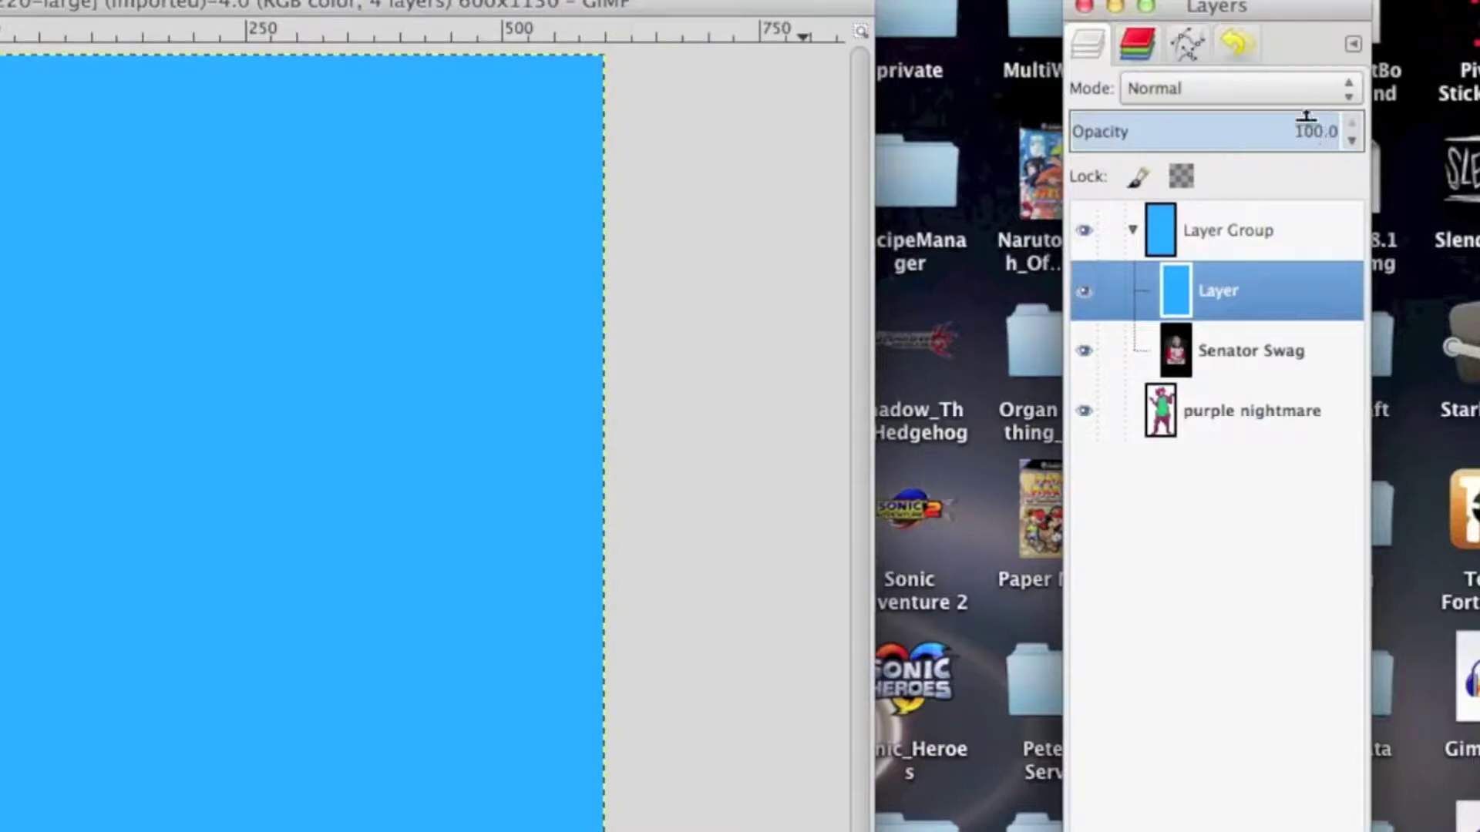
drag(1307, 123, 1257, 121)
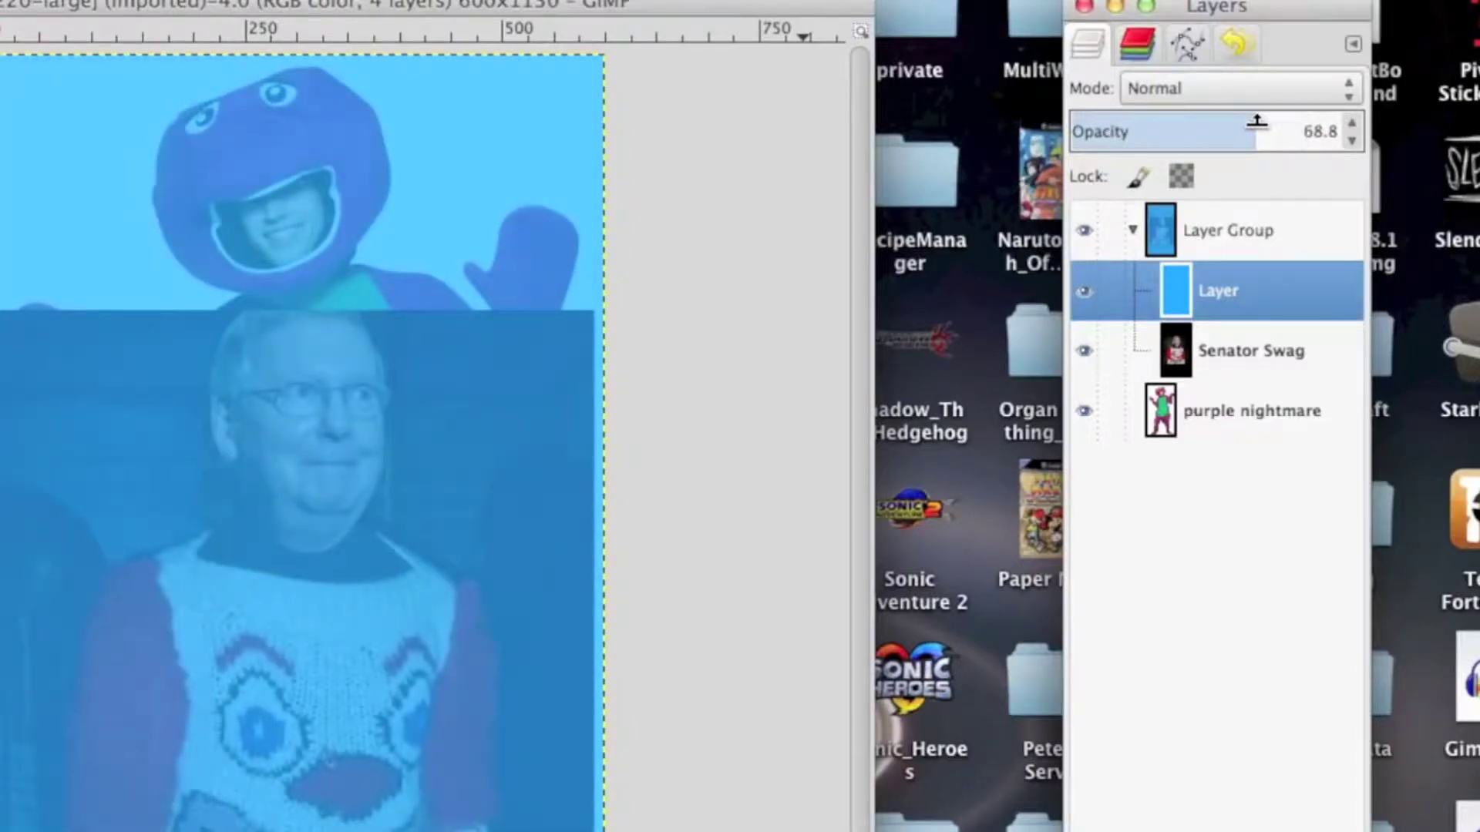
click(1258, 126)
drag(1256, 126, 1209, 135)
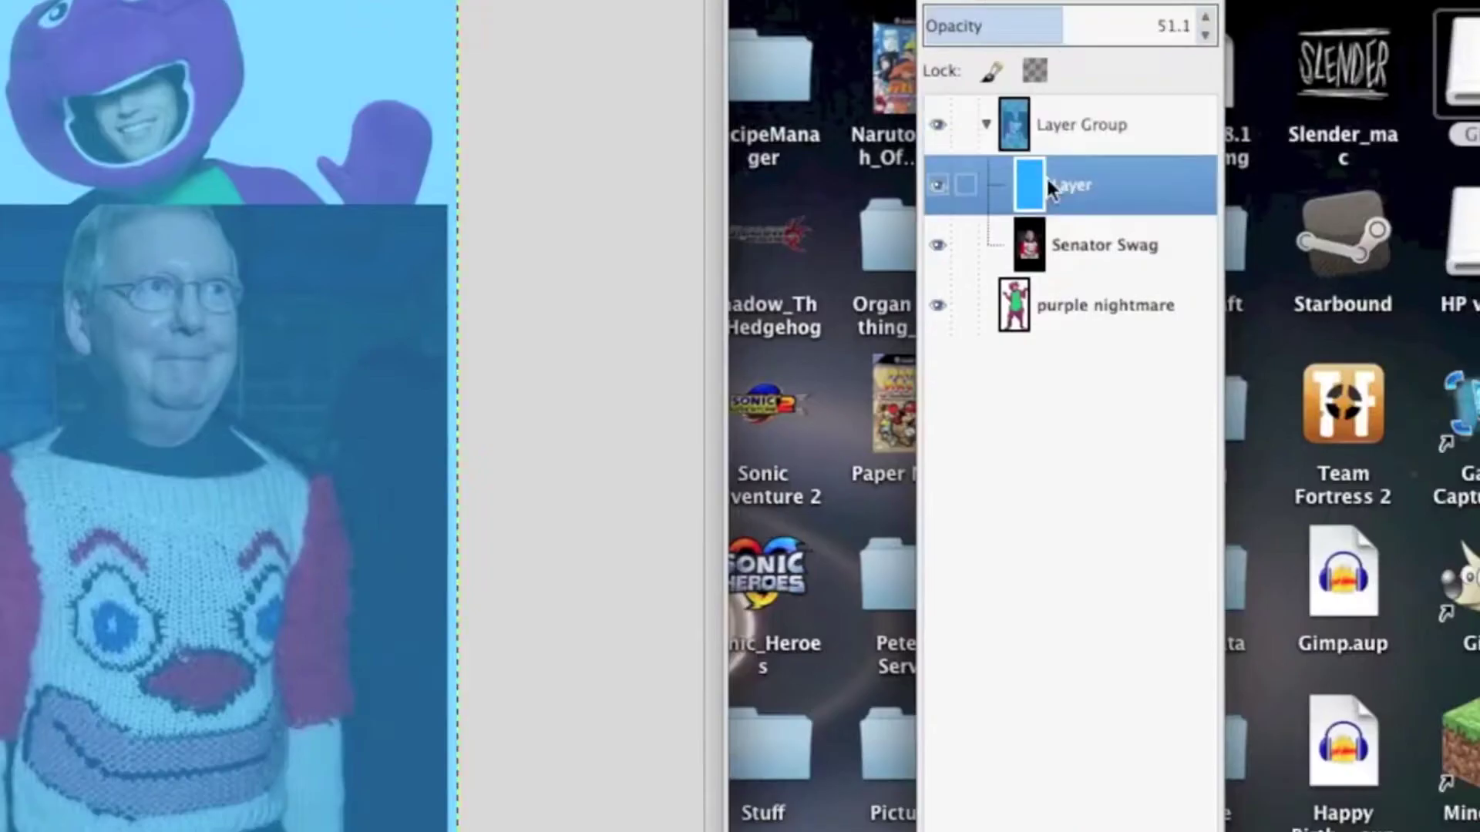
Step: Move the blue layer and Senator Swag out of the layer group to the bottom of the stack, and delete the empty group
drag(1193, 282, 1213, 479)
click(1194, 294)
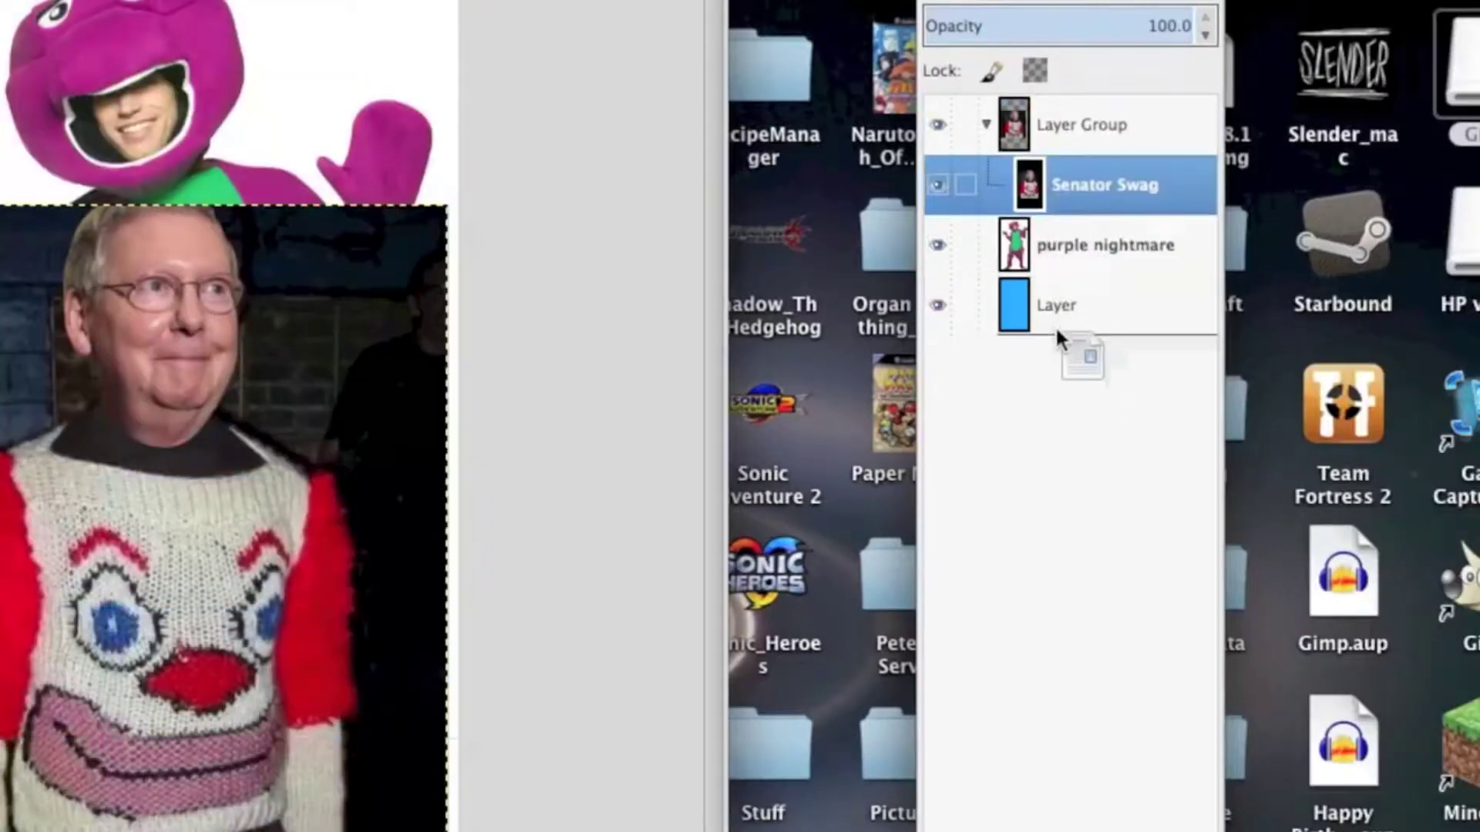
drag(1052, 170, 1057, 319)
click(1071, 122)
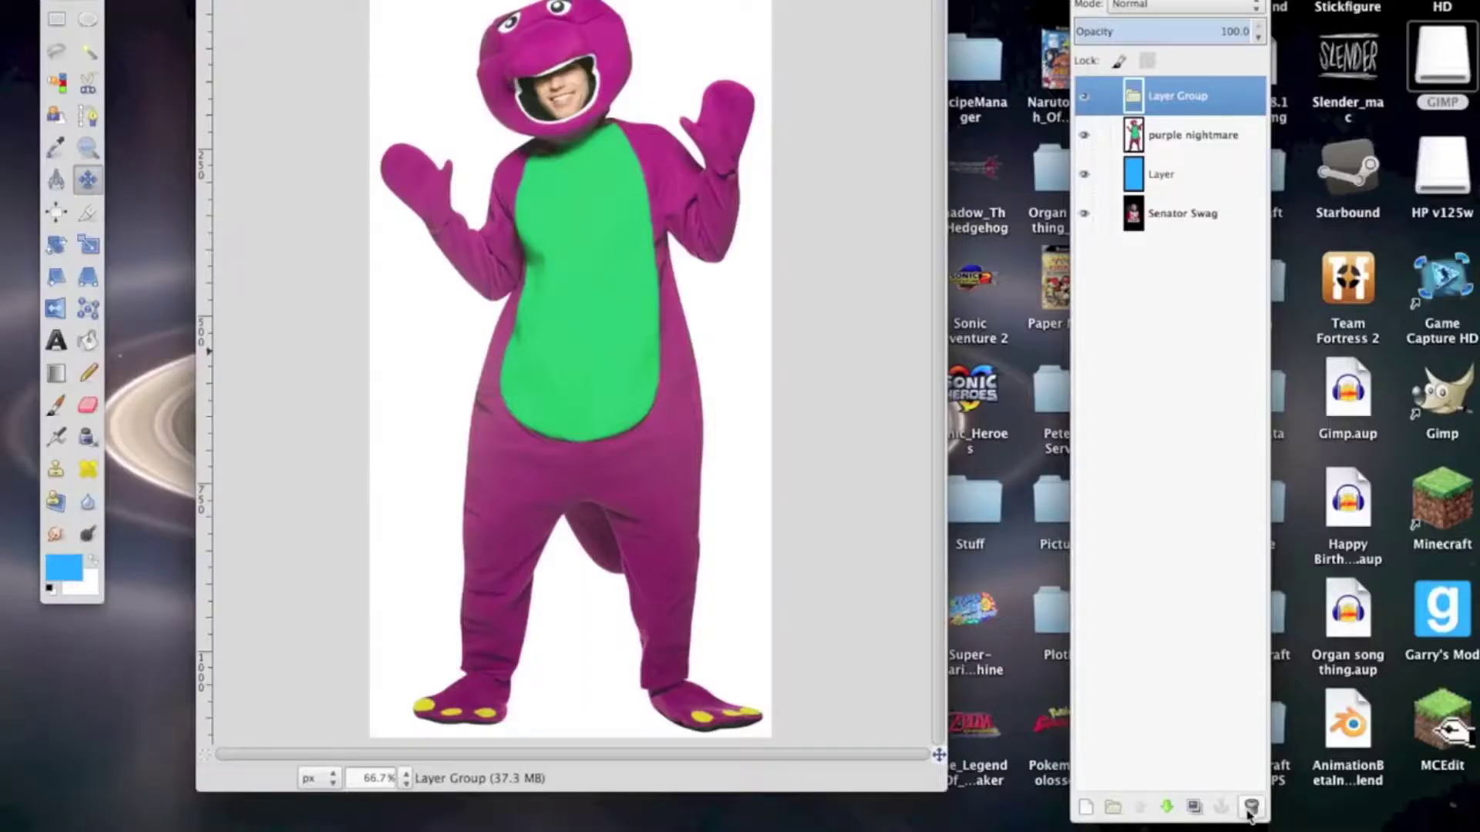
click(1252, 811)
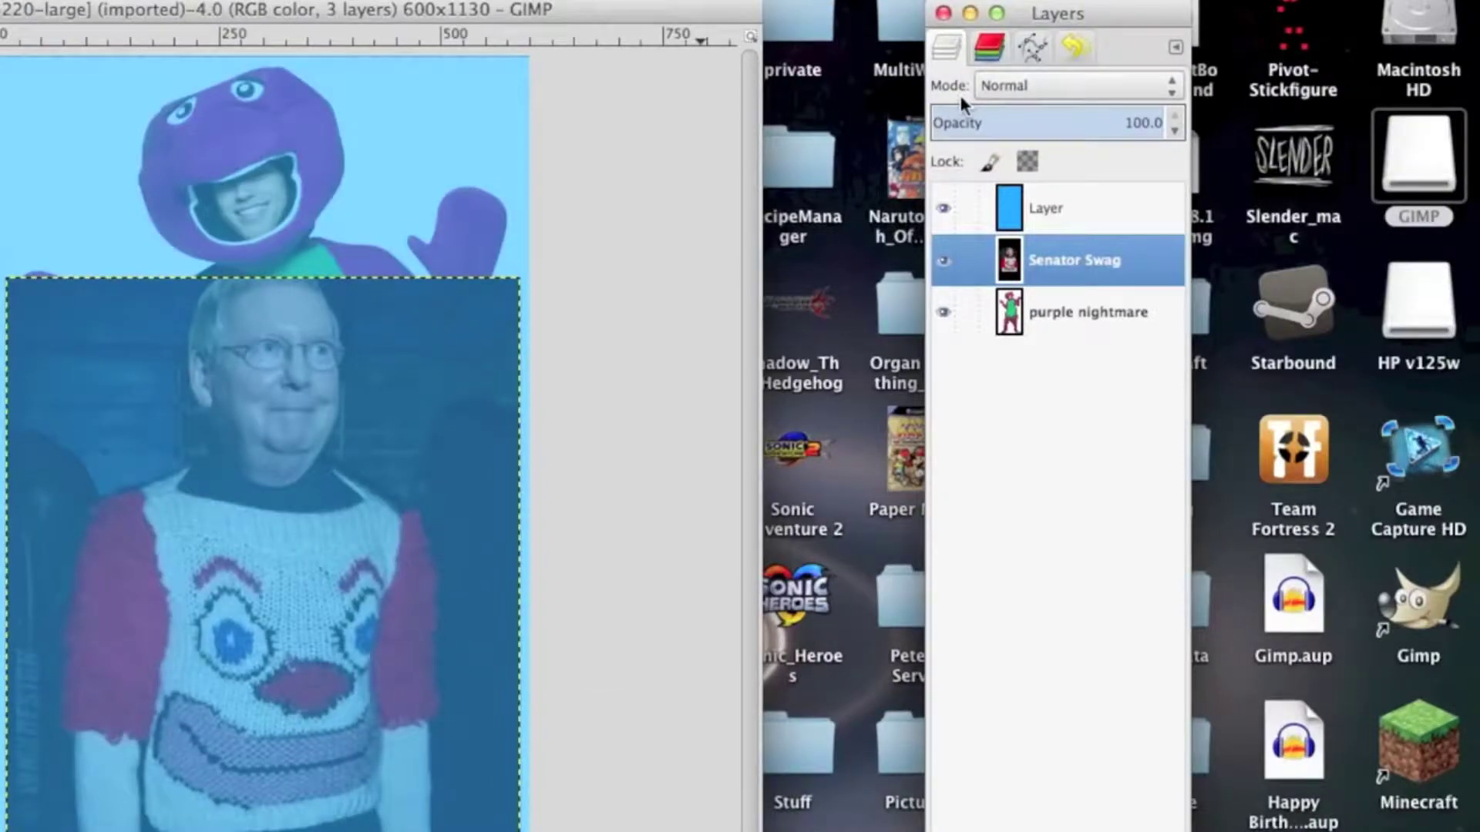
Step: Try the Dissolve mode on the blue layer and vary its opacity
click(1046, 88)
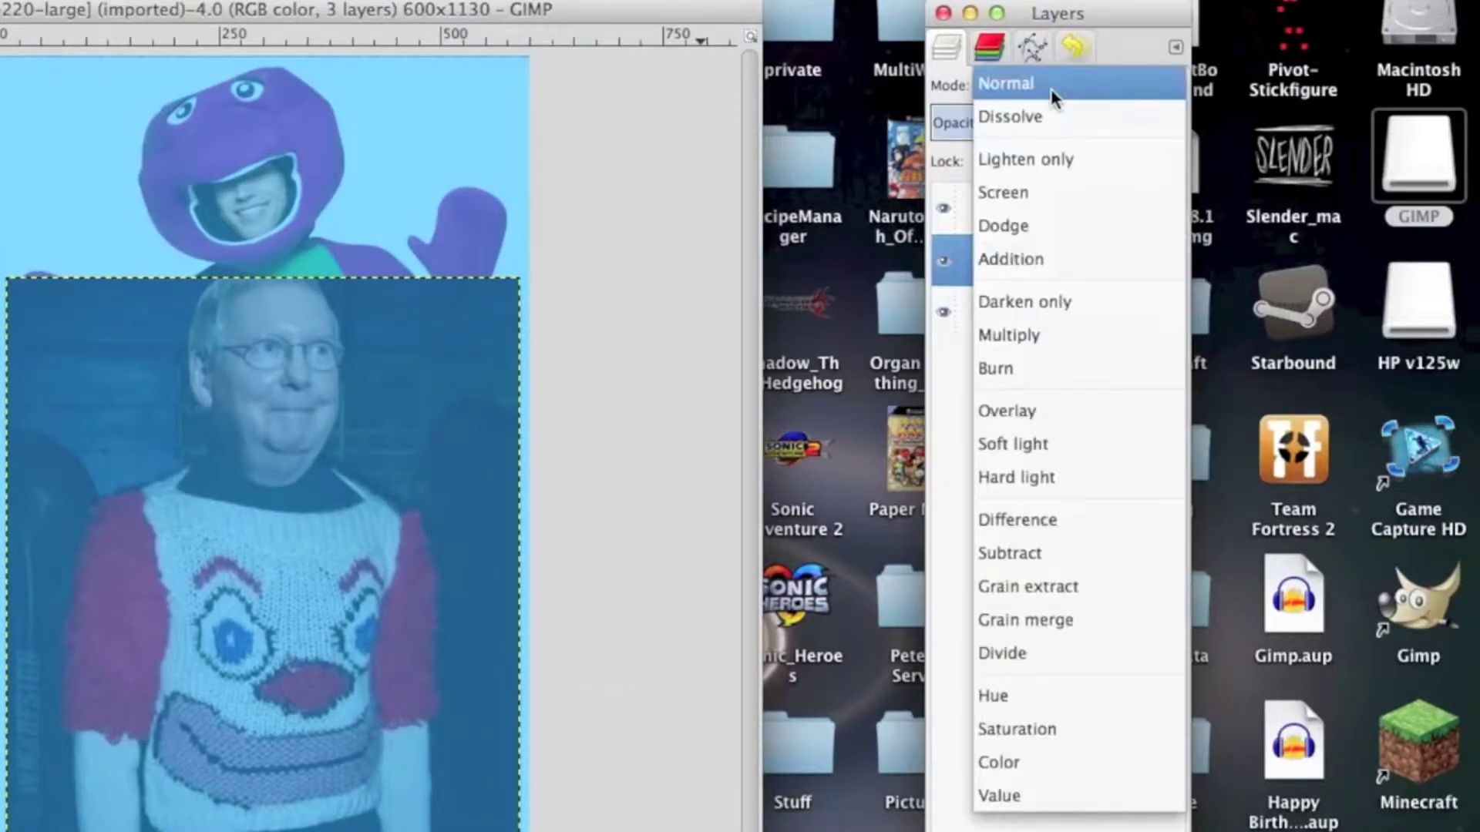
click(970, 308)
click(1024, 215)
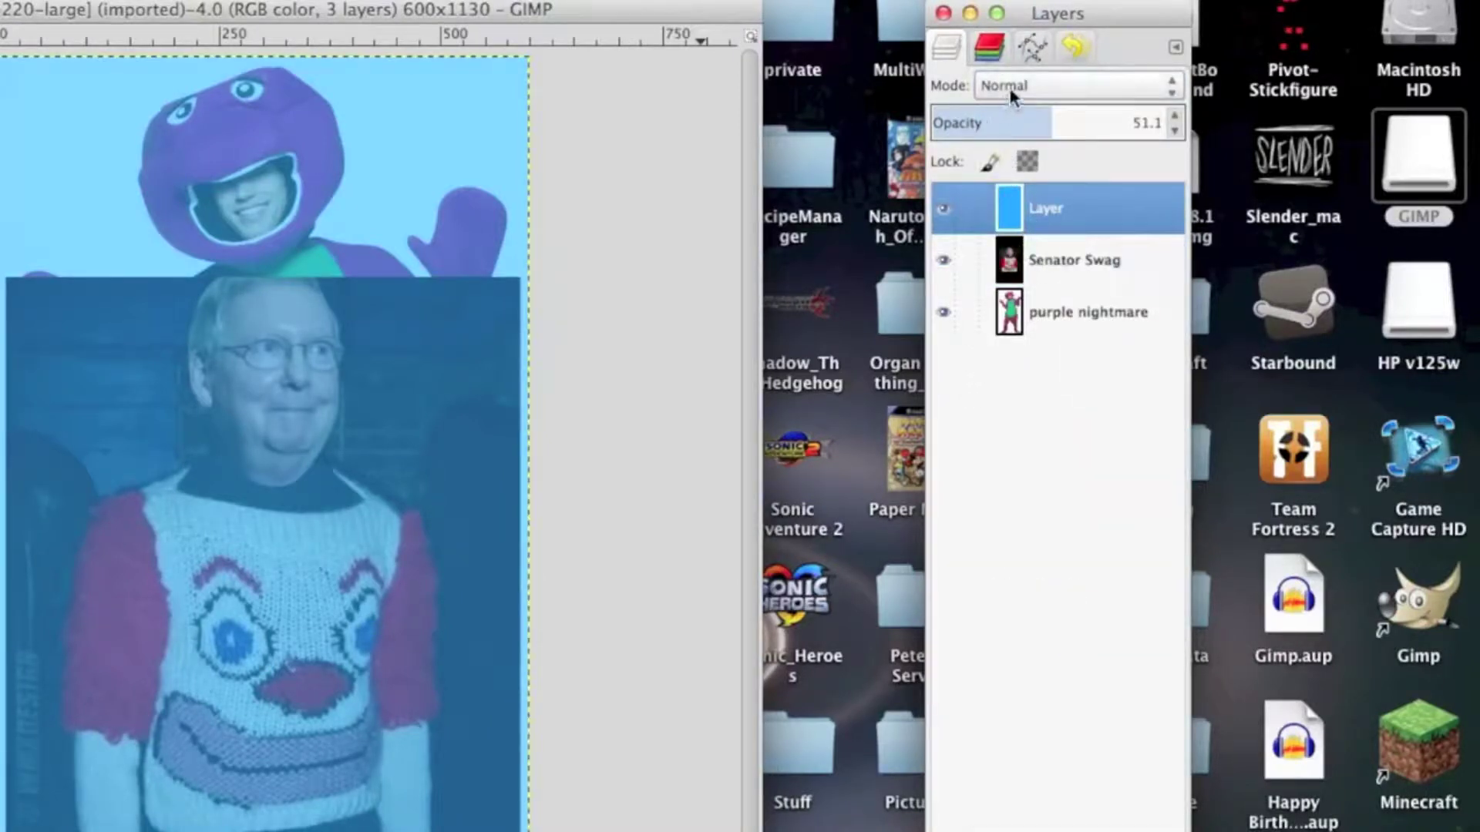
click(1010, 86)
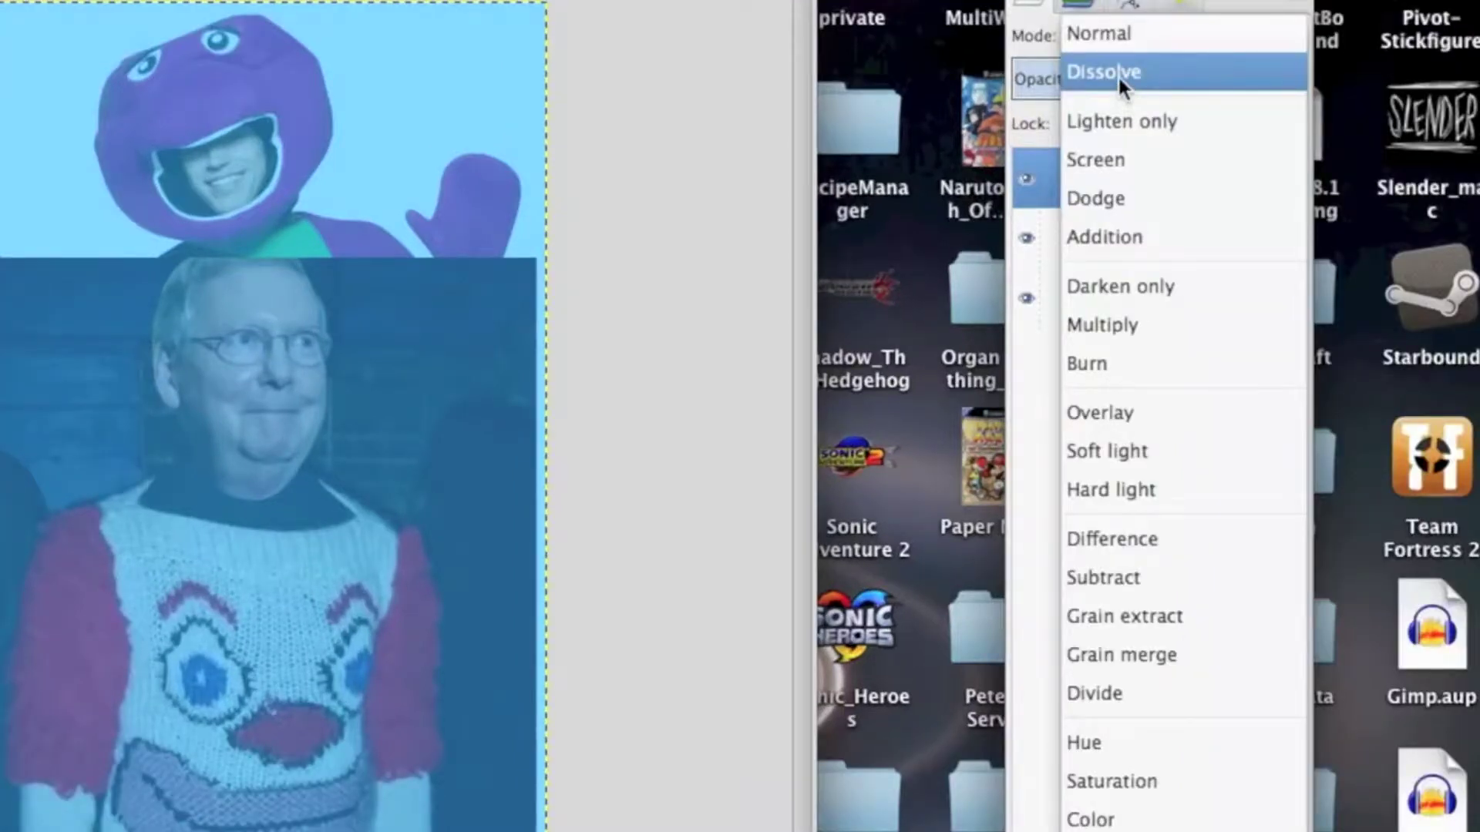
click(1117, 76)
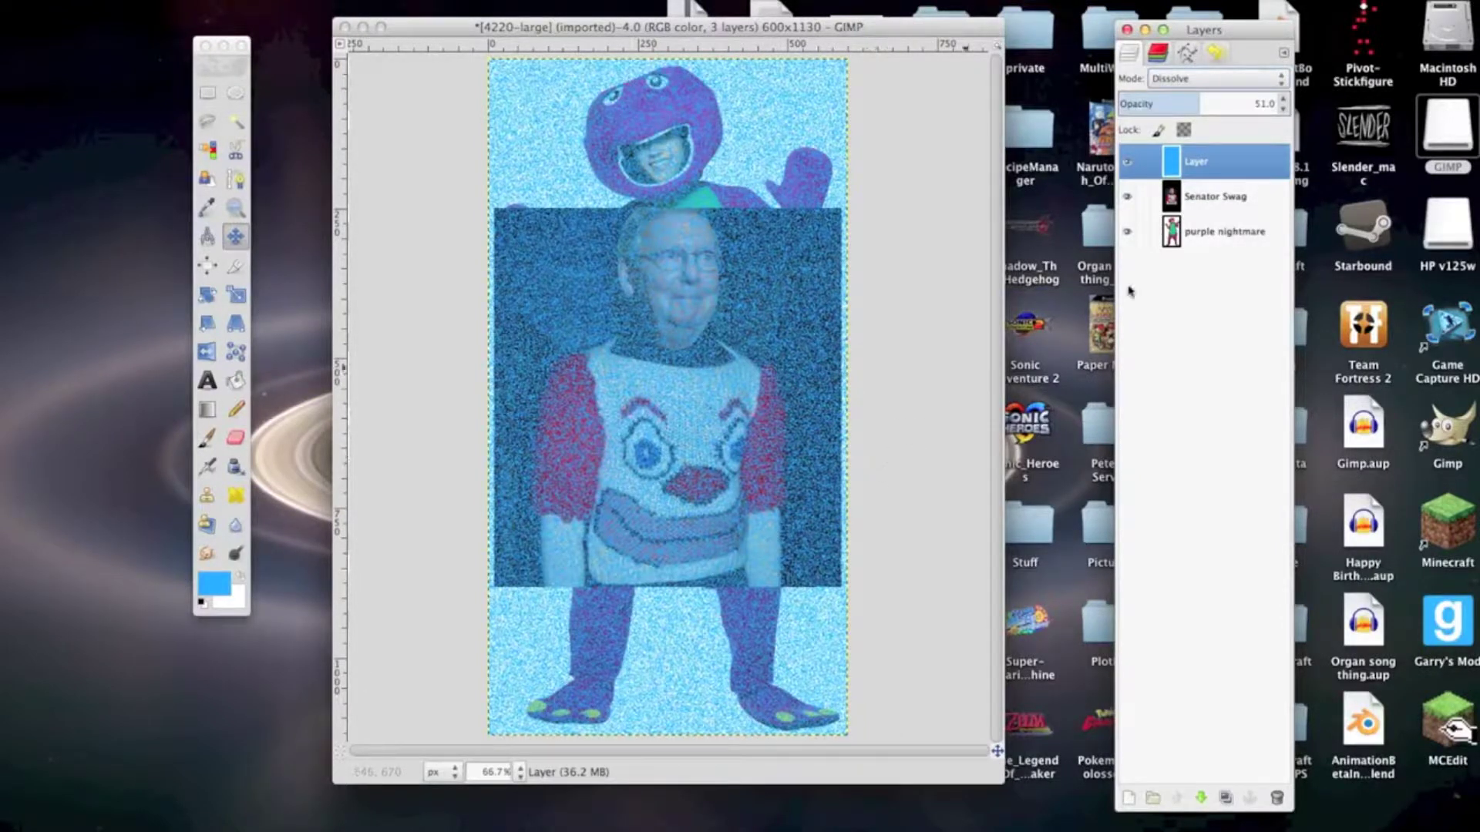
drag(1199, 98, 1277, 102)
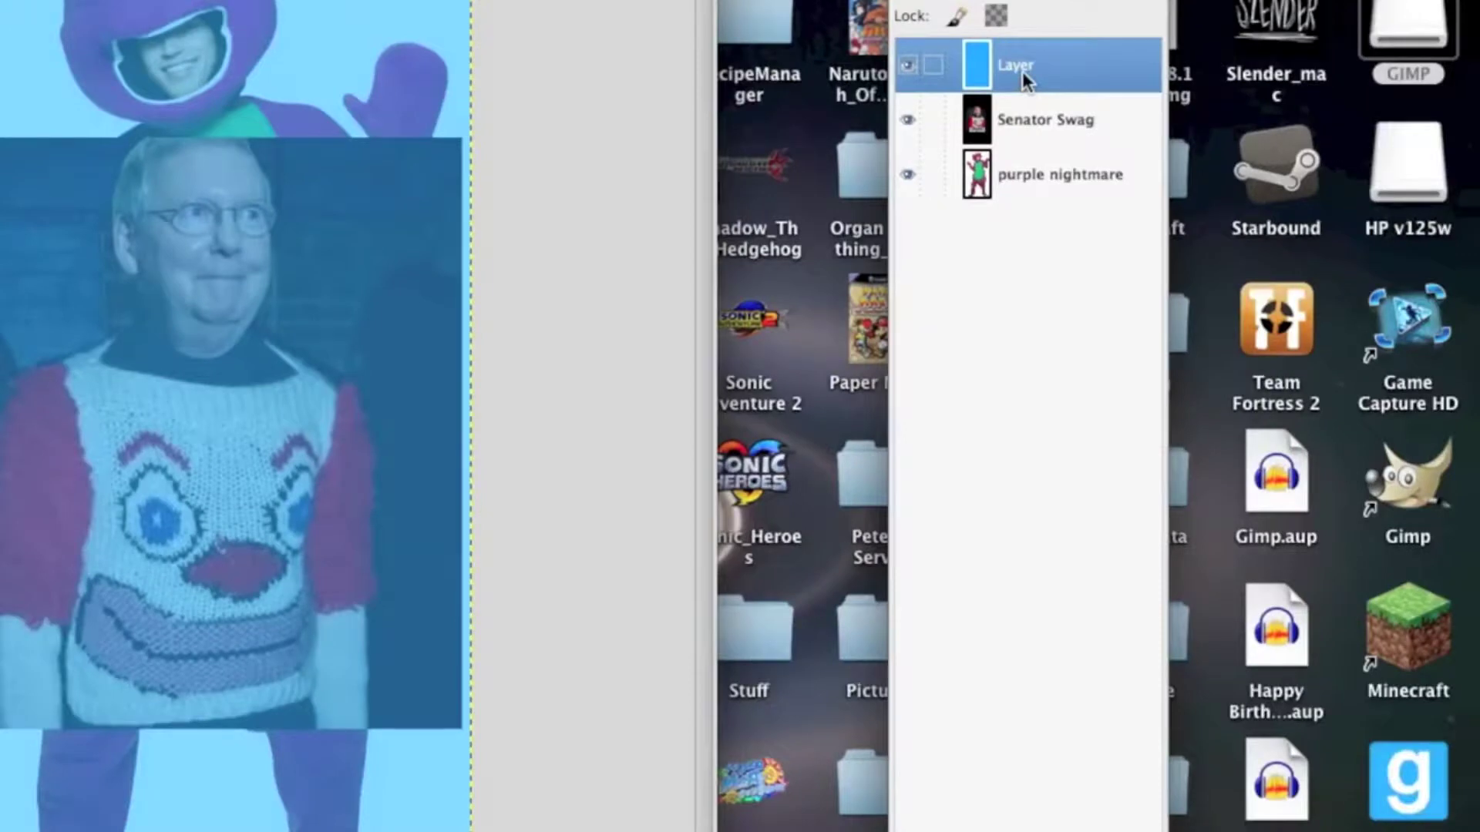
Step: Rename the blue layer as sweg
right_click(1022, 71)
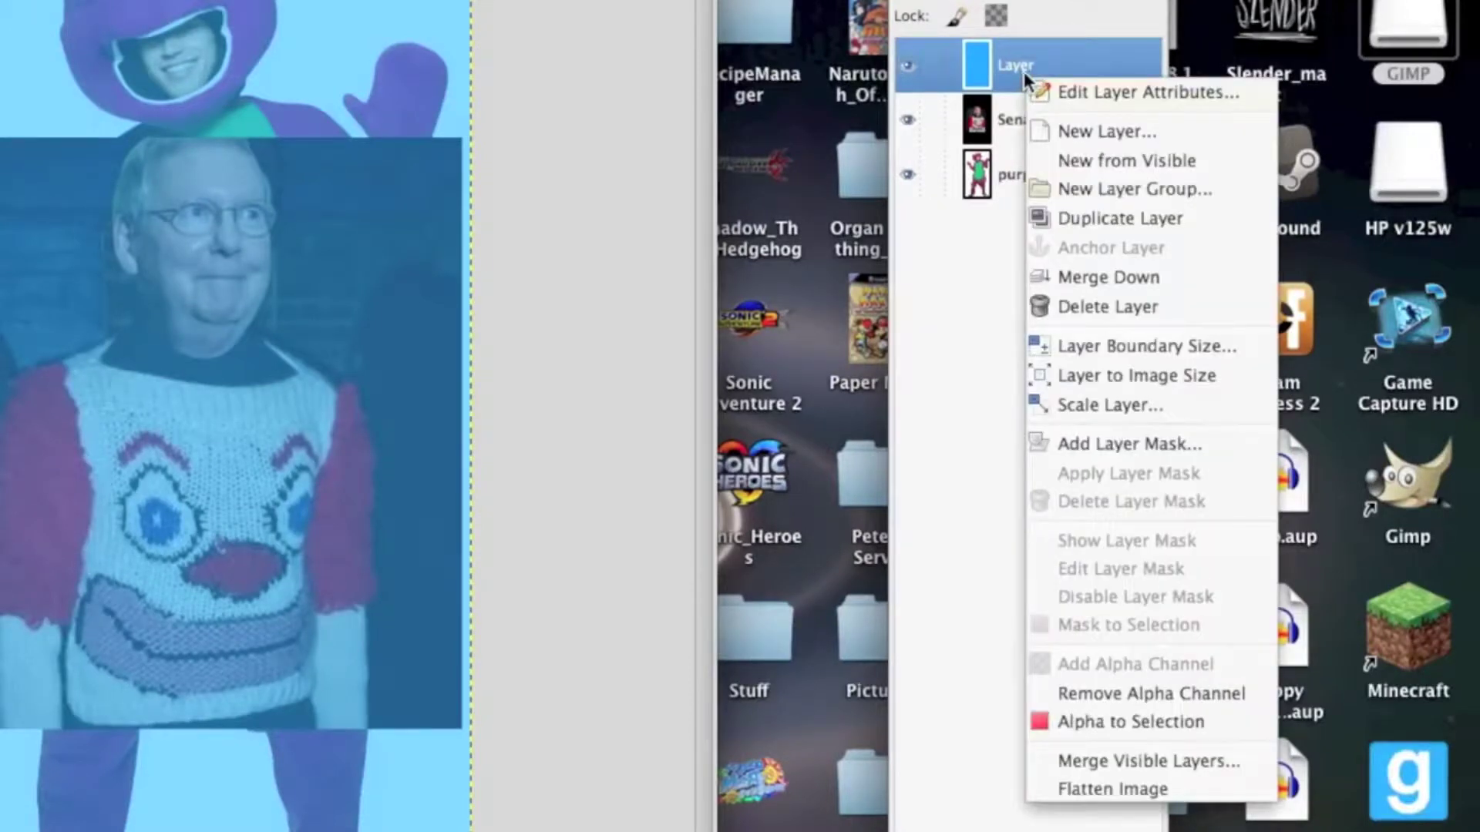
click(1046, 84)
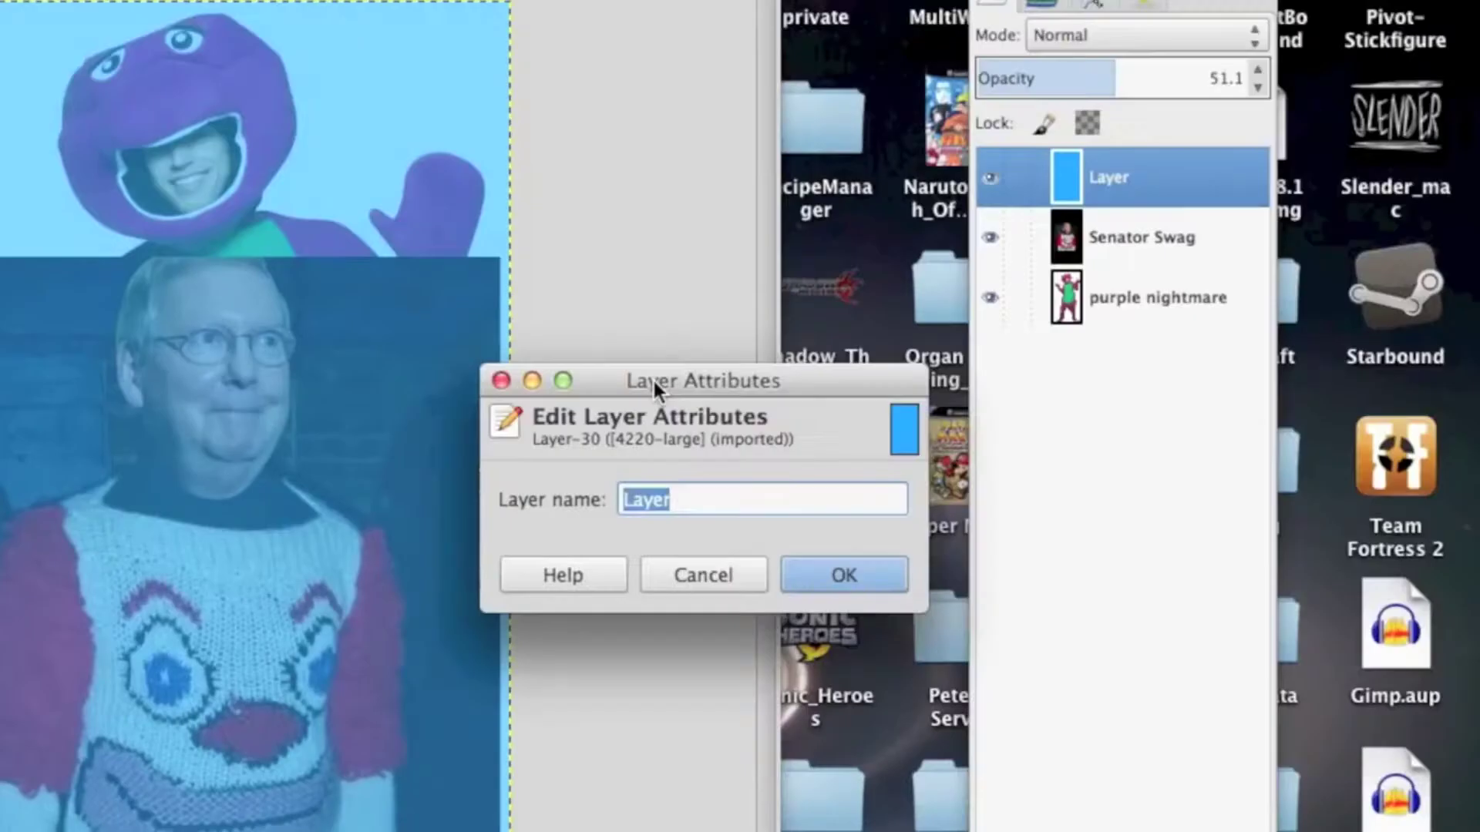
text(swag)
key(Return)
Step: Merge the sweg layer down into Senator Swag and revert to the state before the merge through the undo history
right_click(1124, 181)
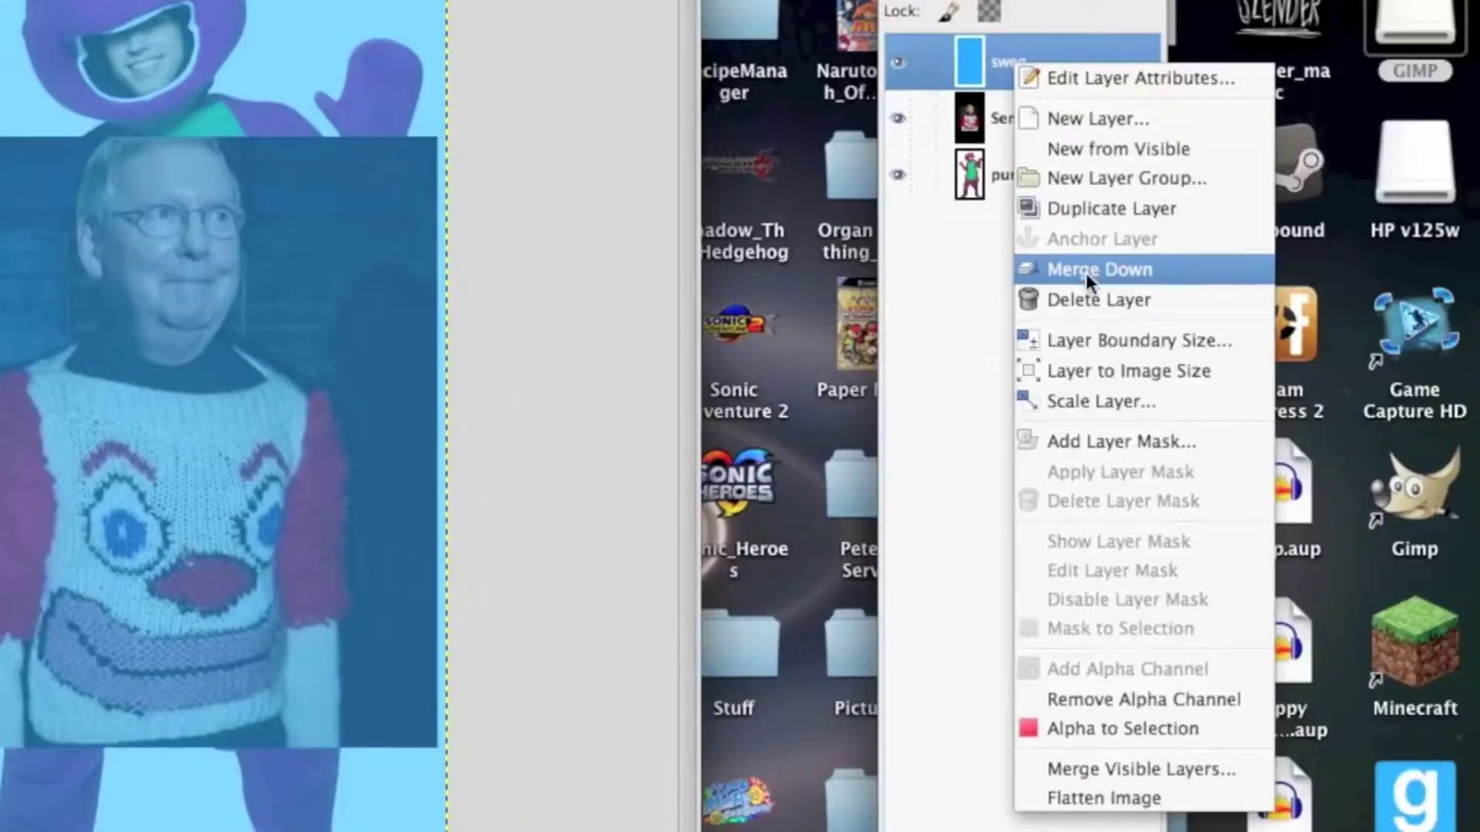
click(1177, 269)
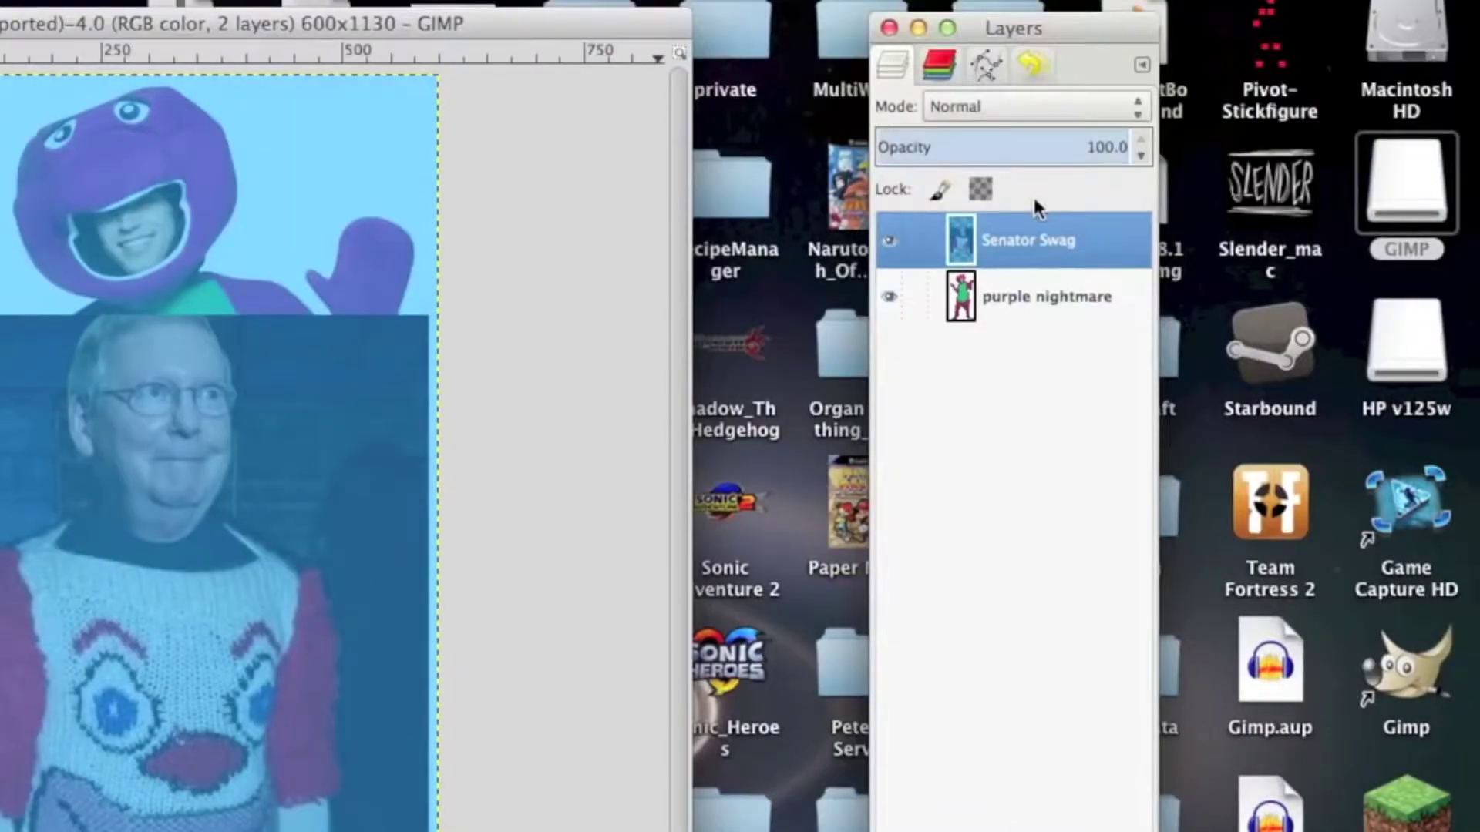
click(1027, 62)
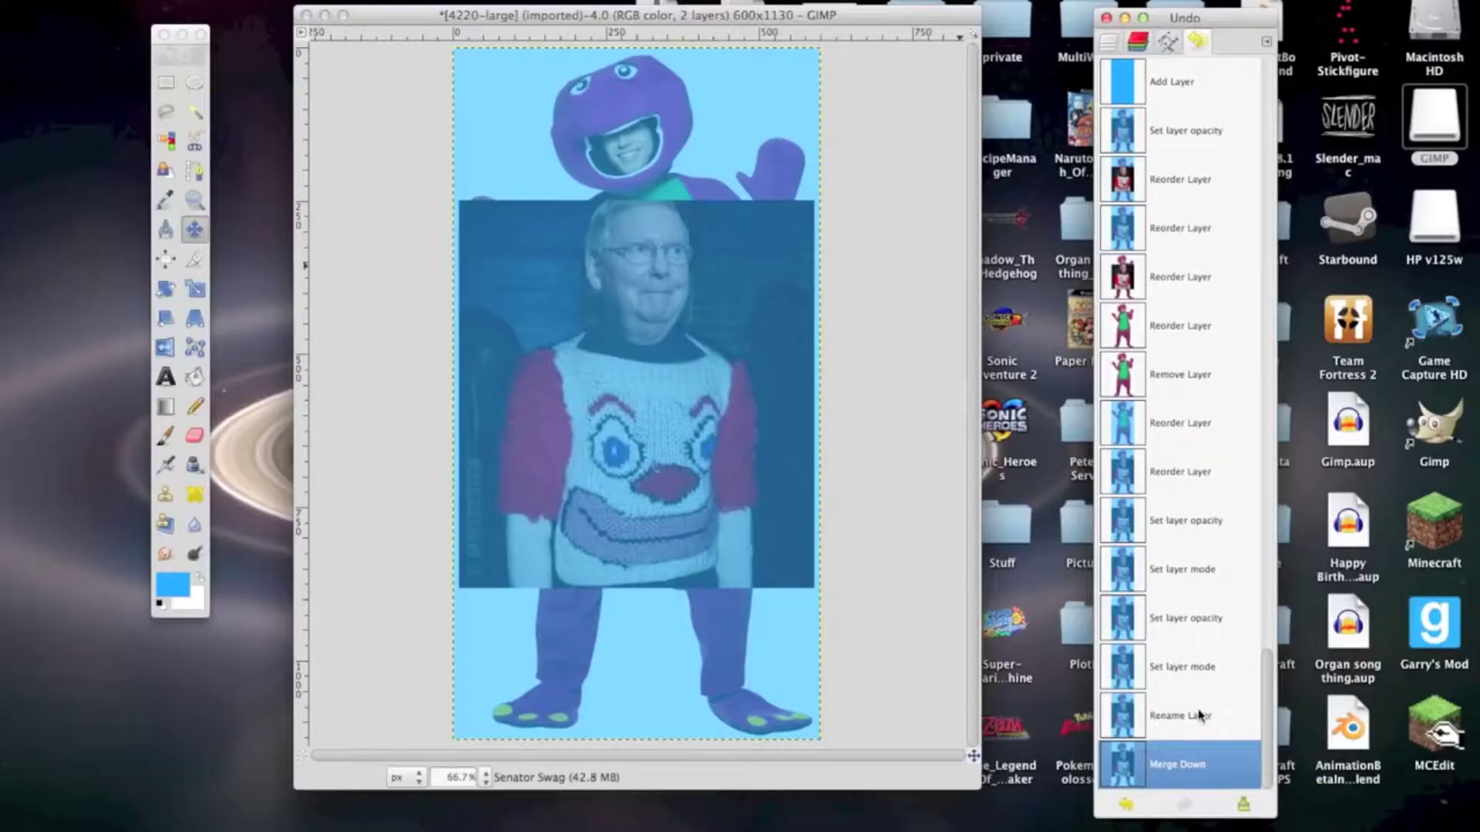
click(1202, 715)
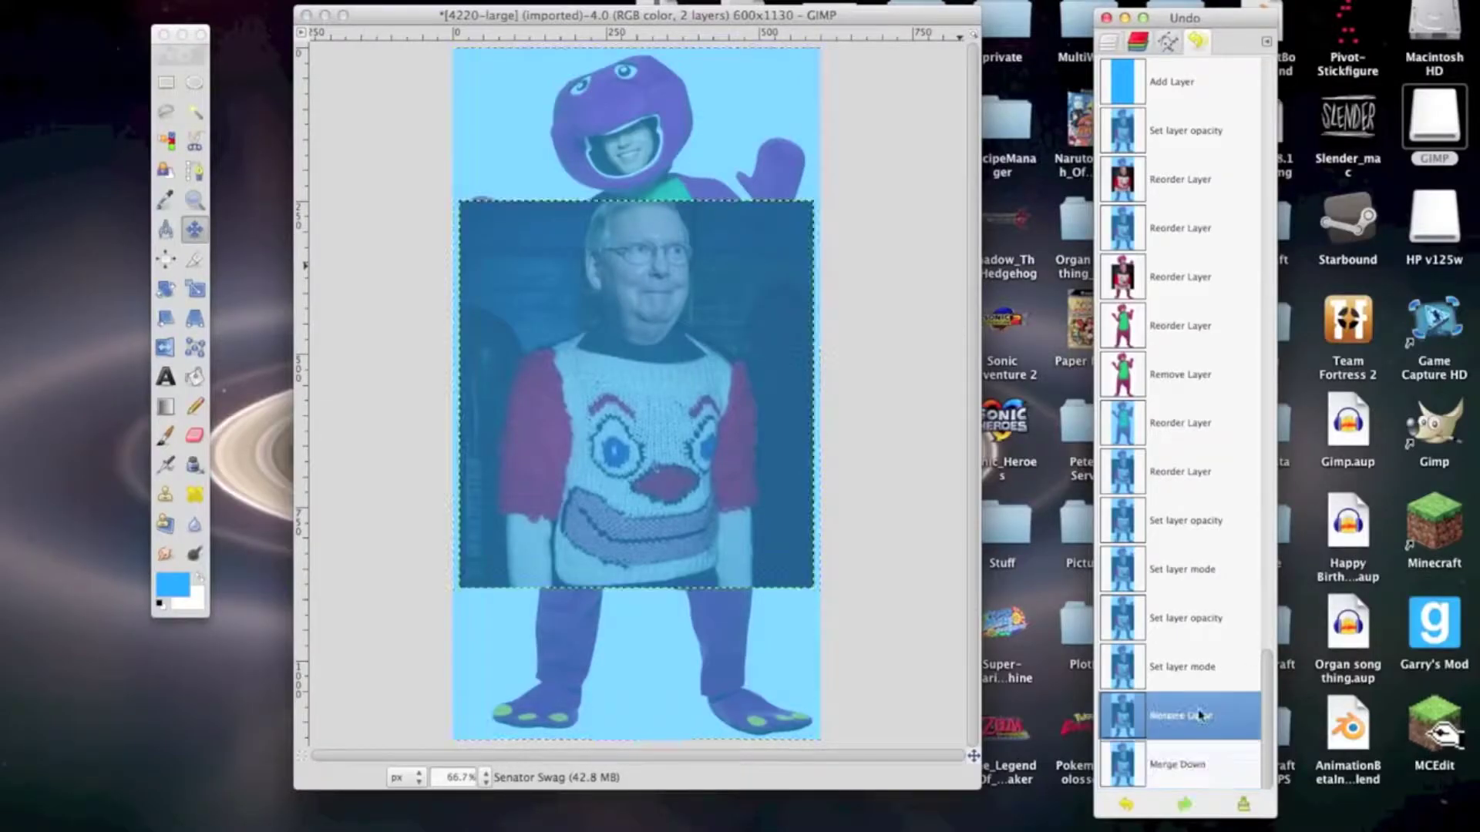
click(1187, 338)
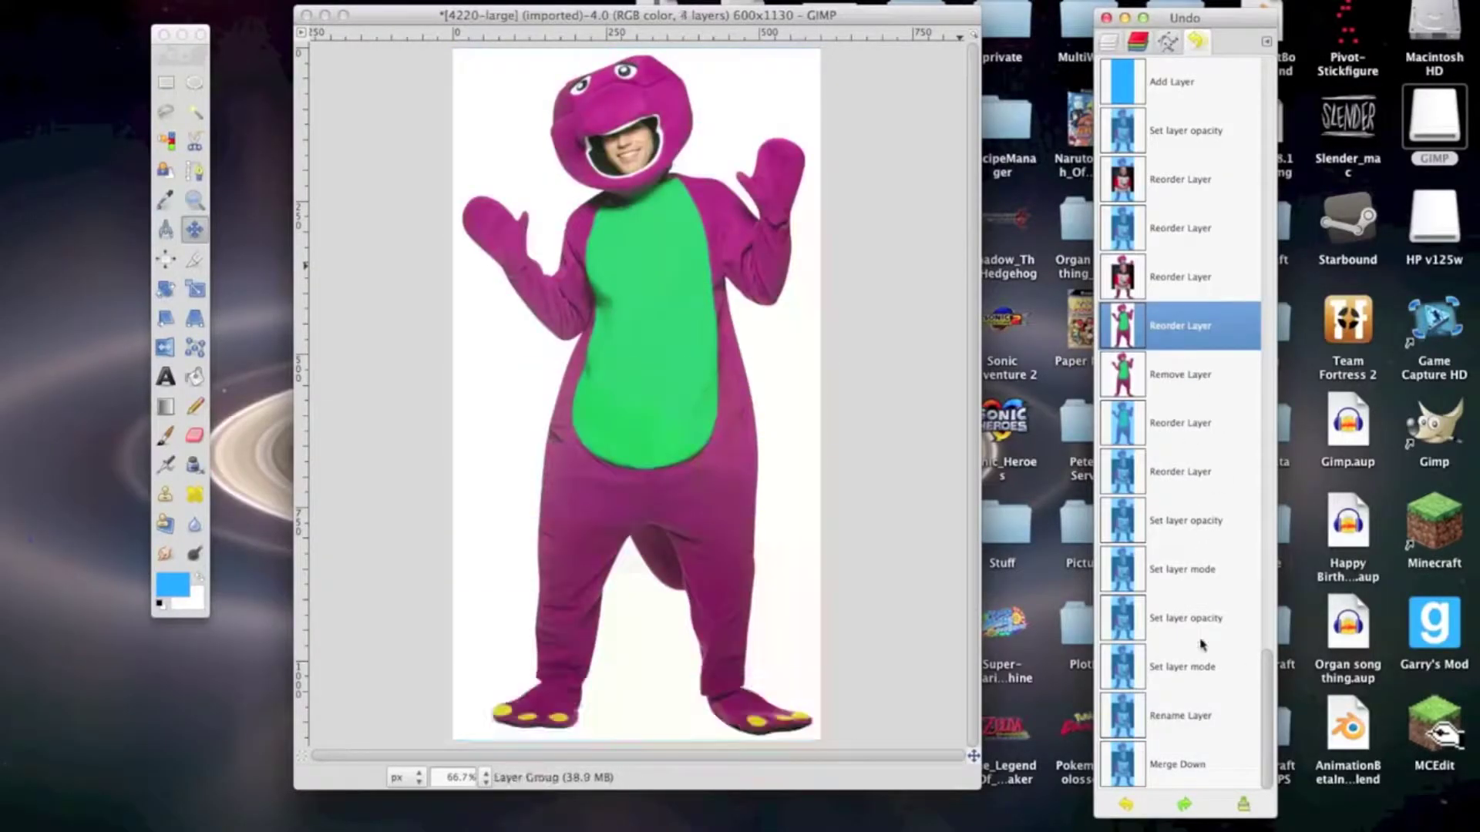
click(1197, 713)
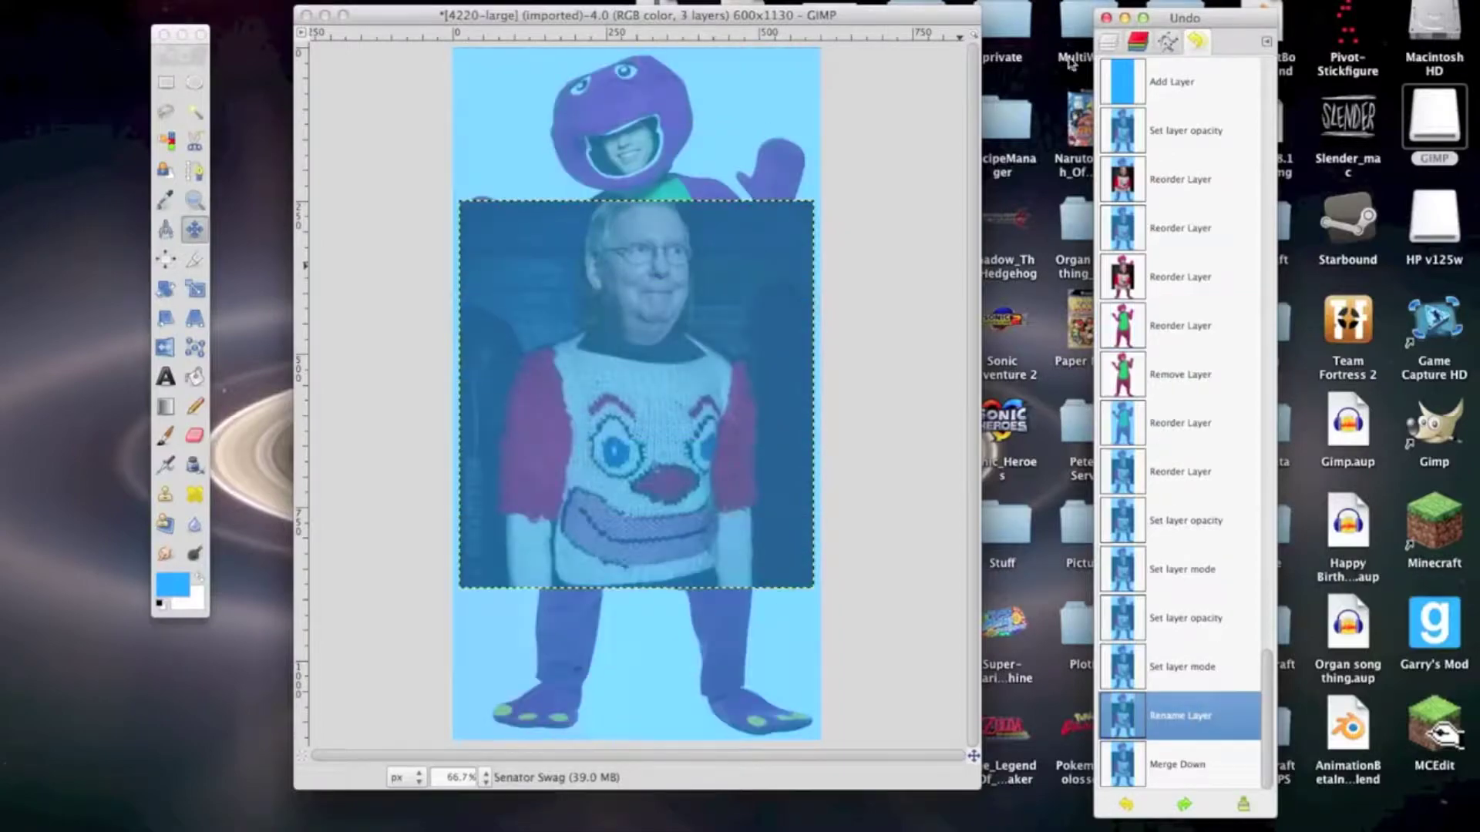
Step: Resize the Senator Swag layer's boundary to 700 × 700 px with the content centered, and expand the layer to the image size
click(1107, 41)
right_click(1179, 187)
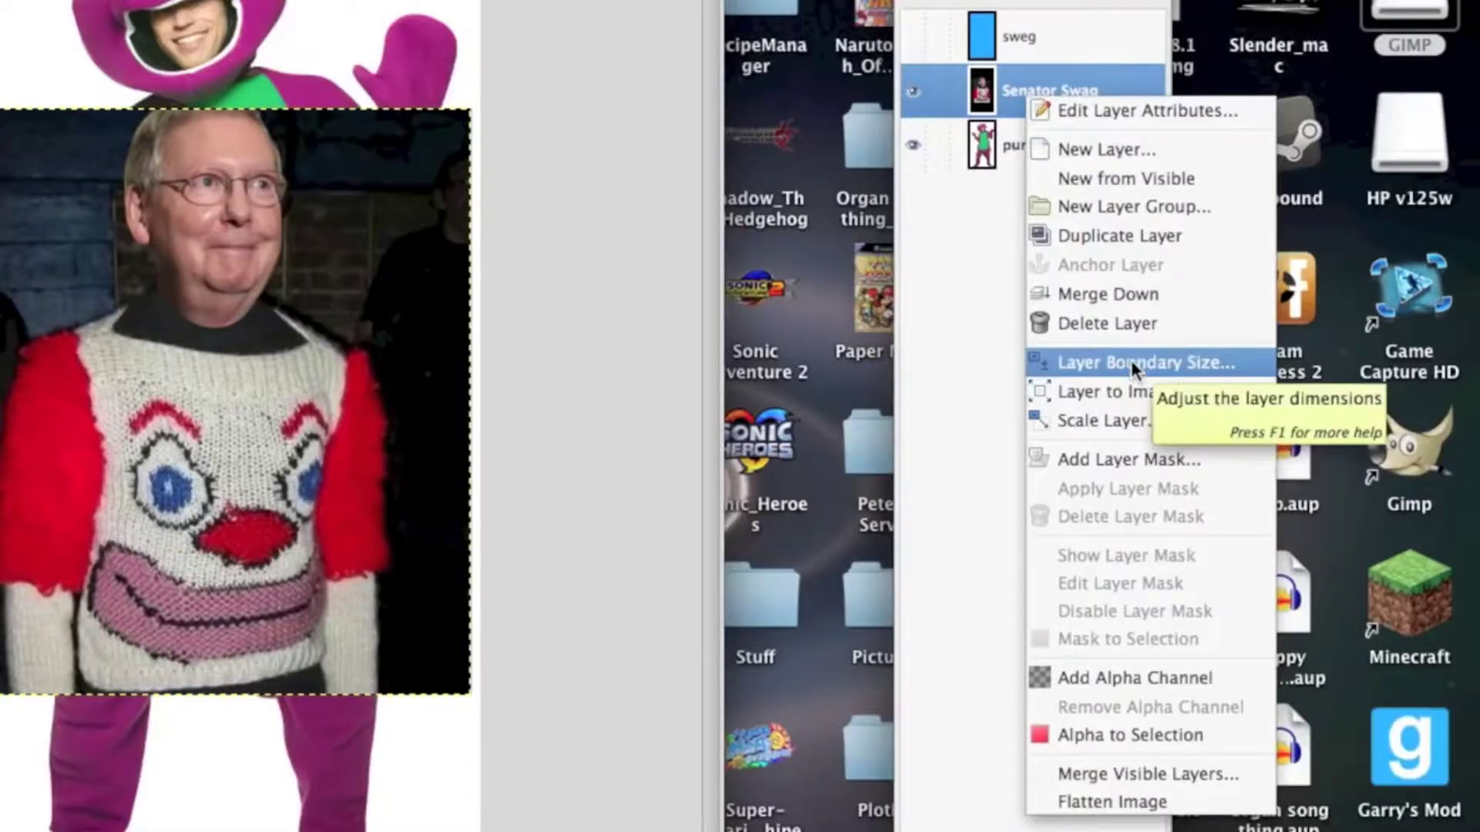
click(1133, 364)
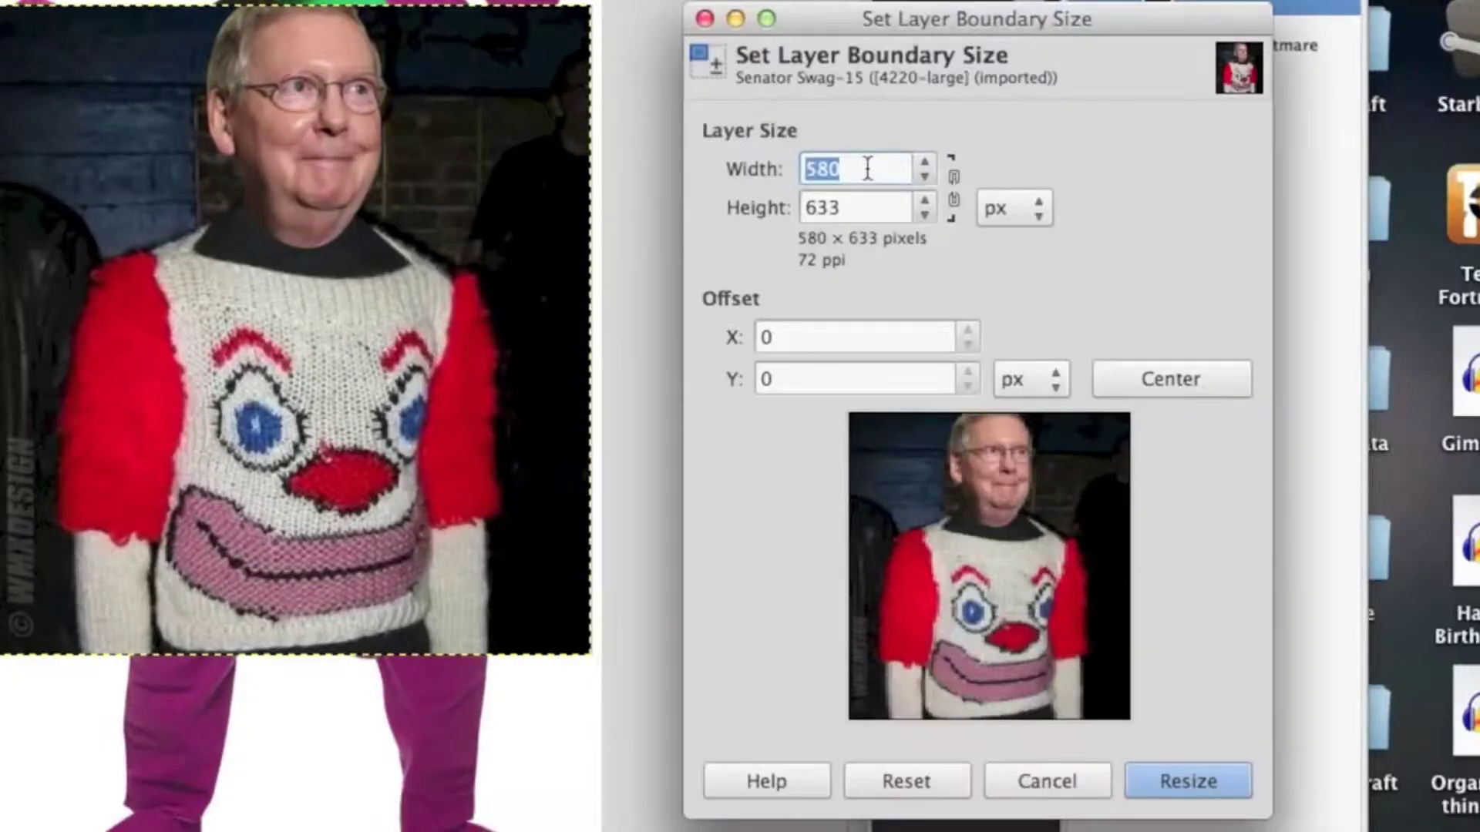
text(700)
key(Tab)
text(700)
click(1163, 380)
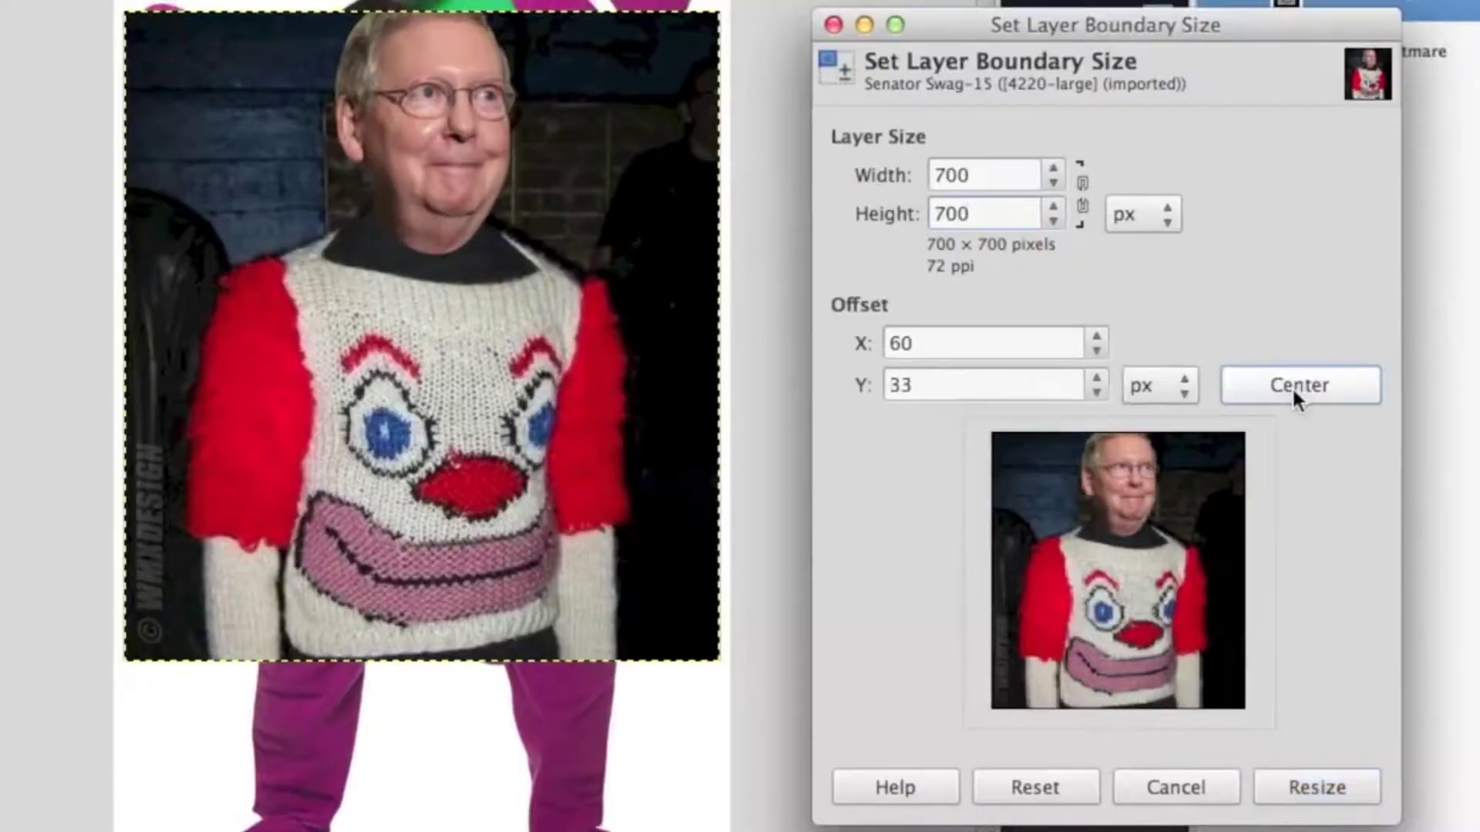
click(1317, 788)
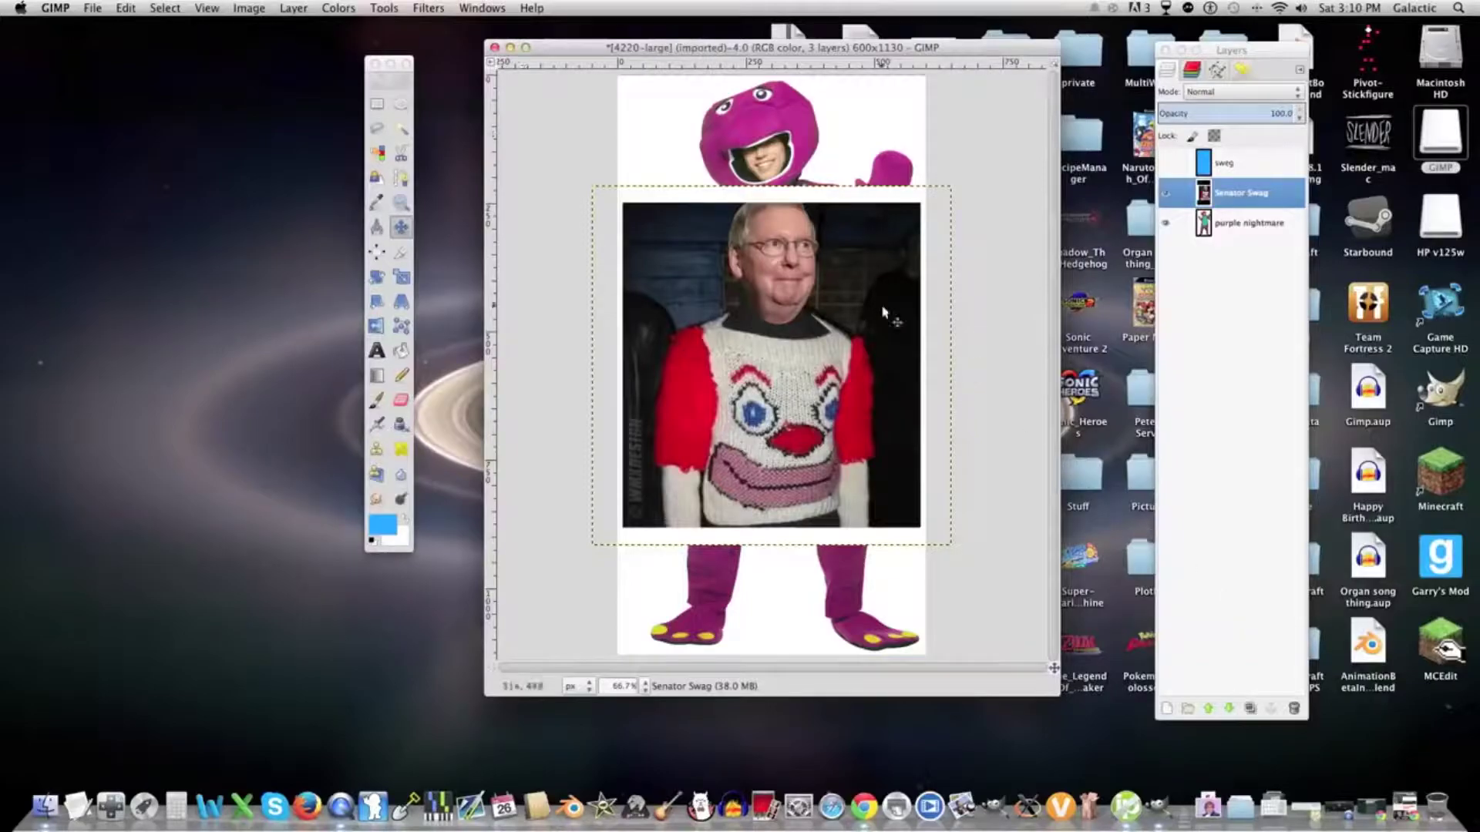
right_click(1213, 199)
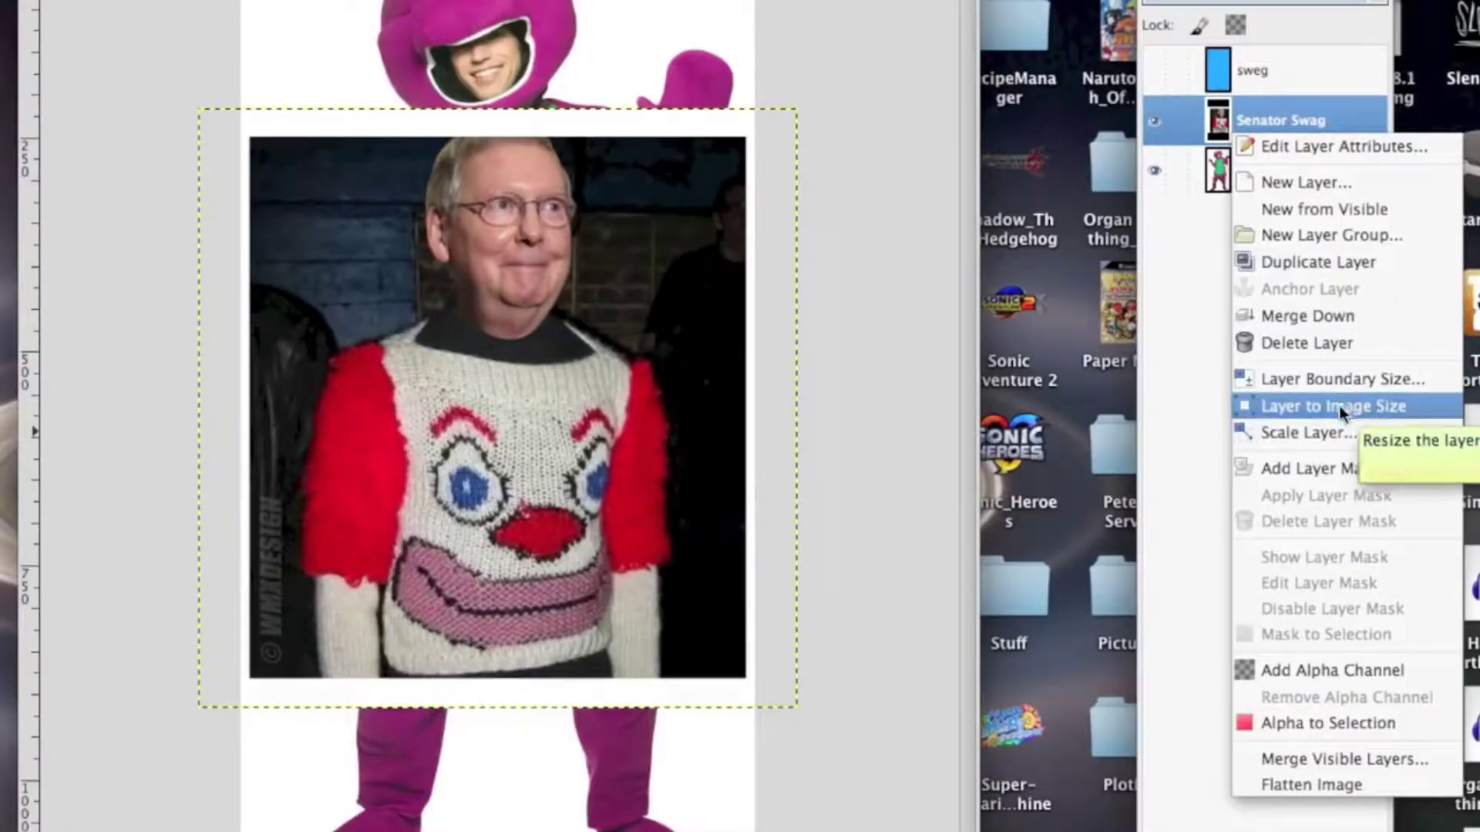
click(1337, 408)
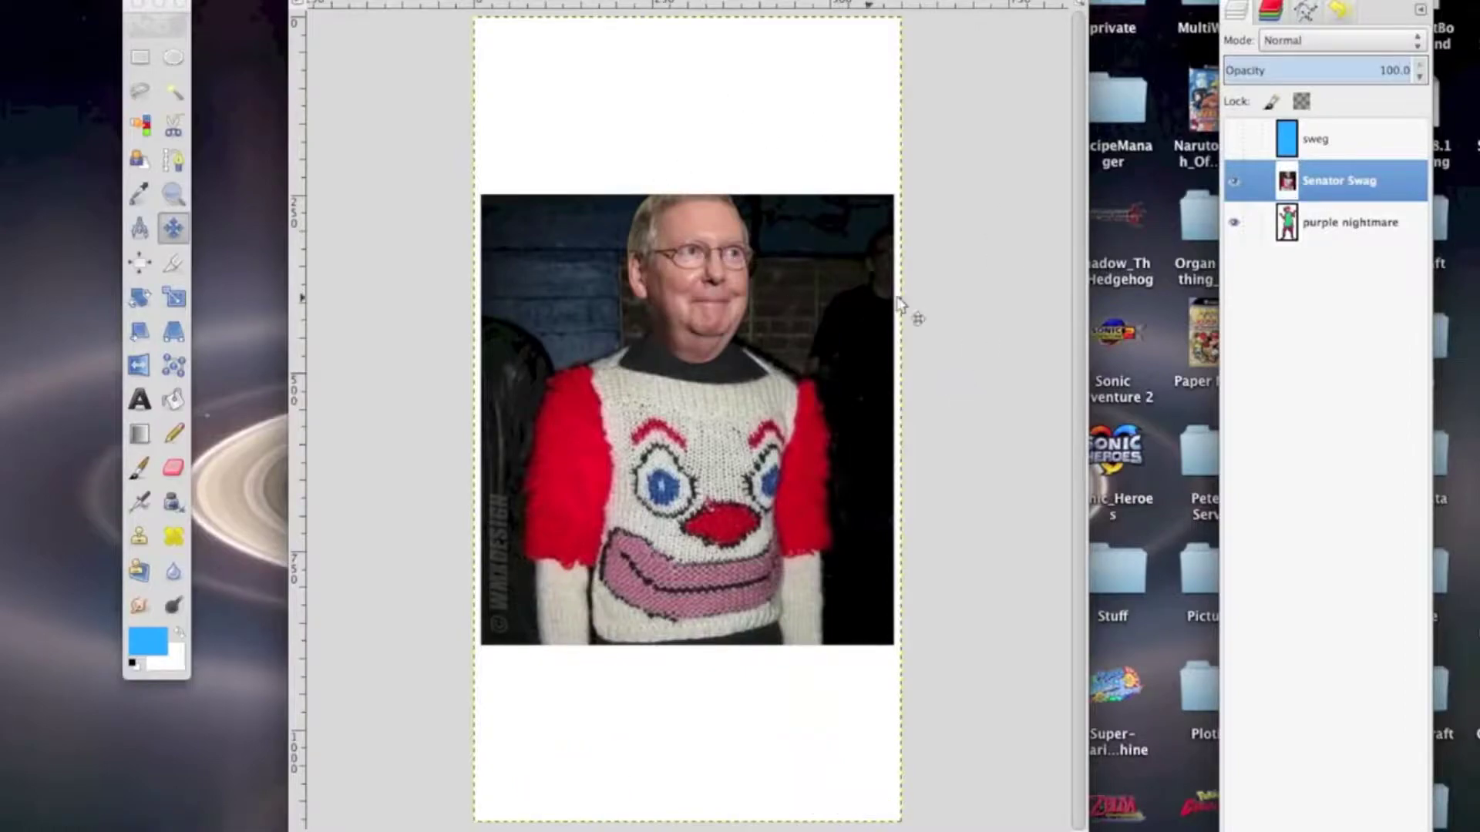
Step: Scale the Senator Swag layer to 90 percent of its width and height
right_click(1304, 184)
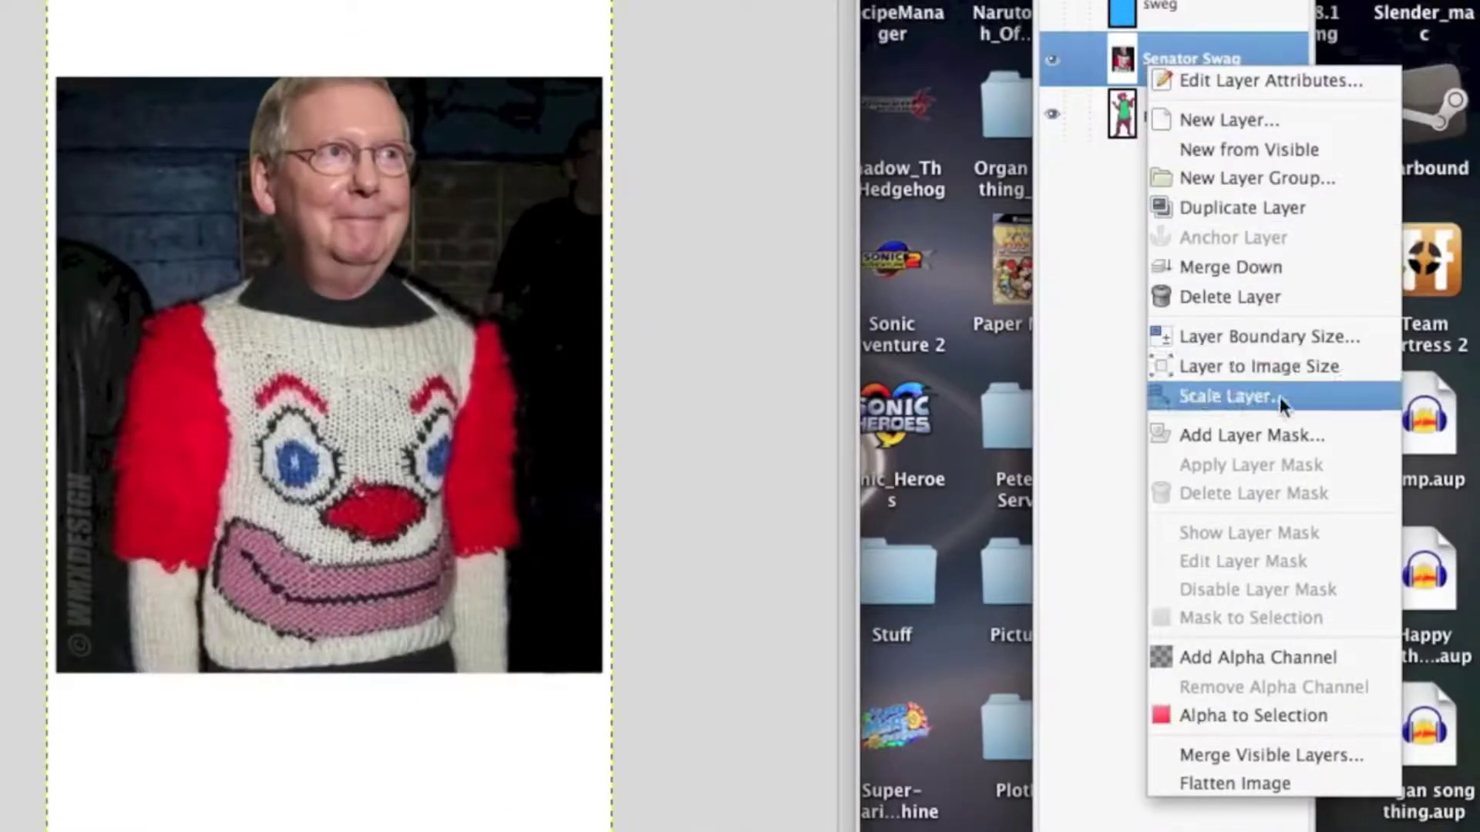
click(1301, 396)
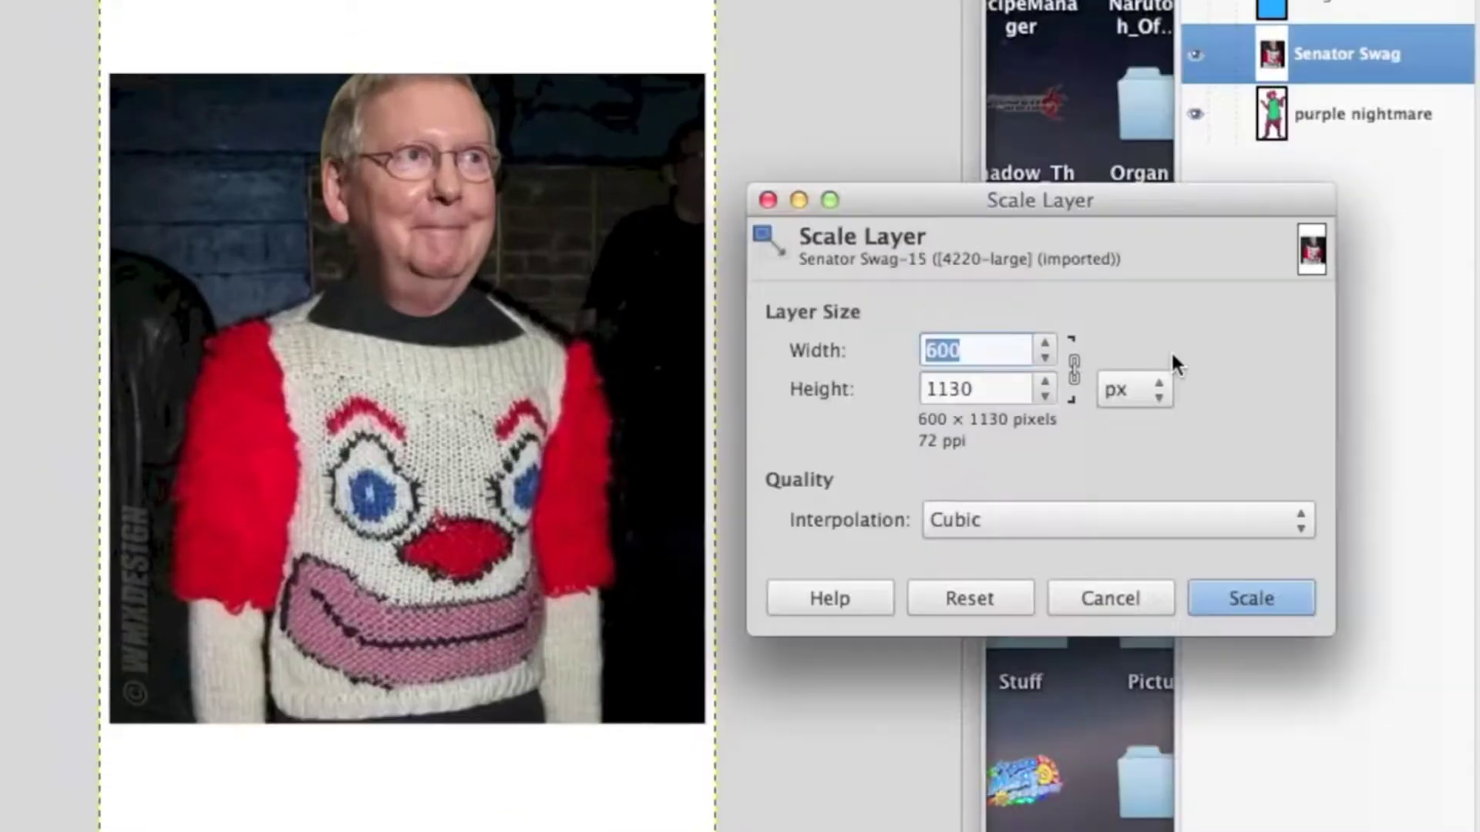
click(1142, 385)
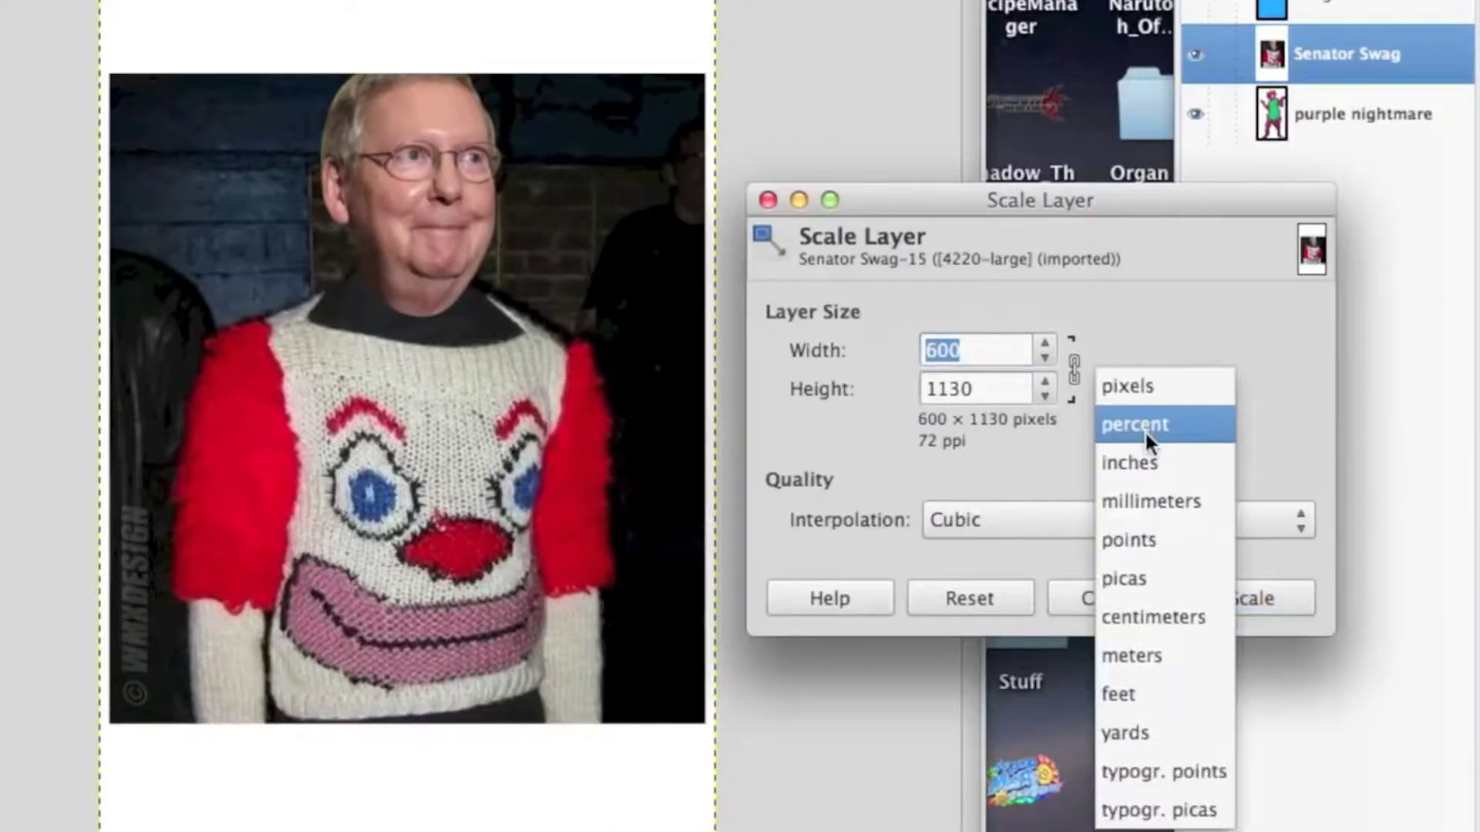
click(1146, 425)
drag(947, 348, 916, 344)
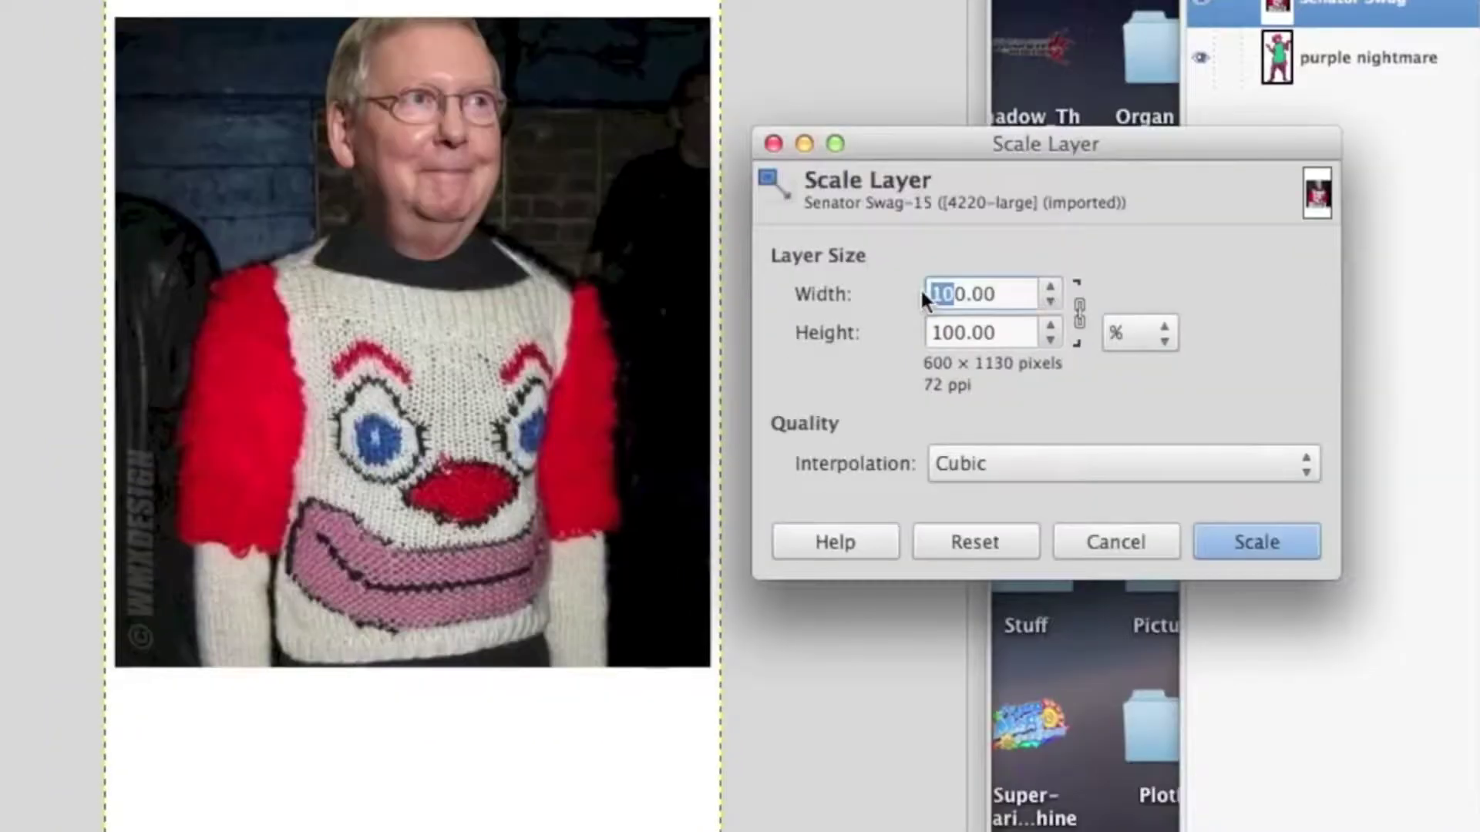
text(9)
click(1303, 548)
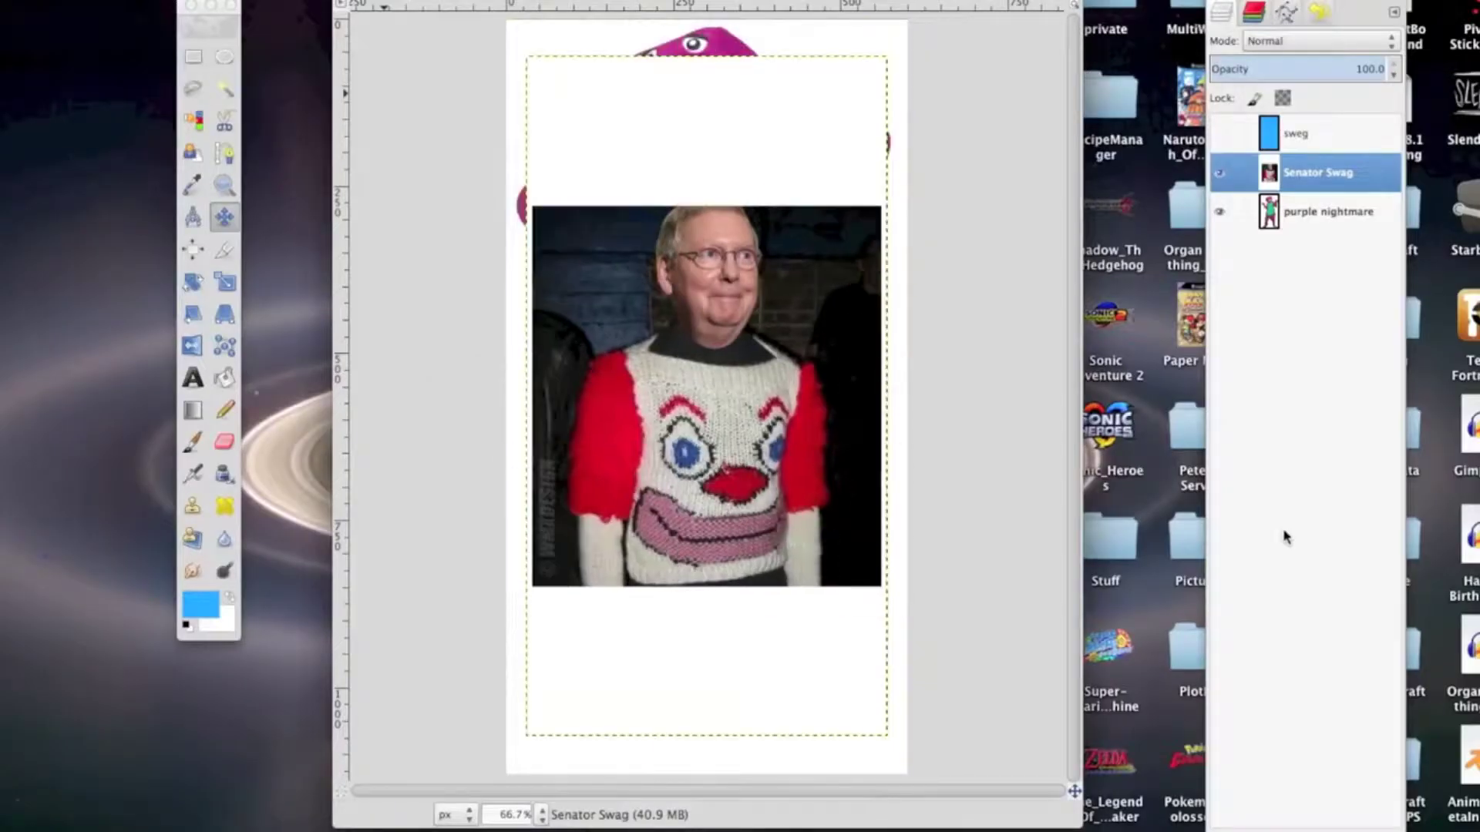
Step: Show the sweg layer and add a layer mask initialized to White (full opacity)
click(1302, 135)
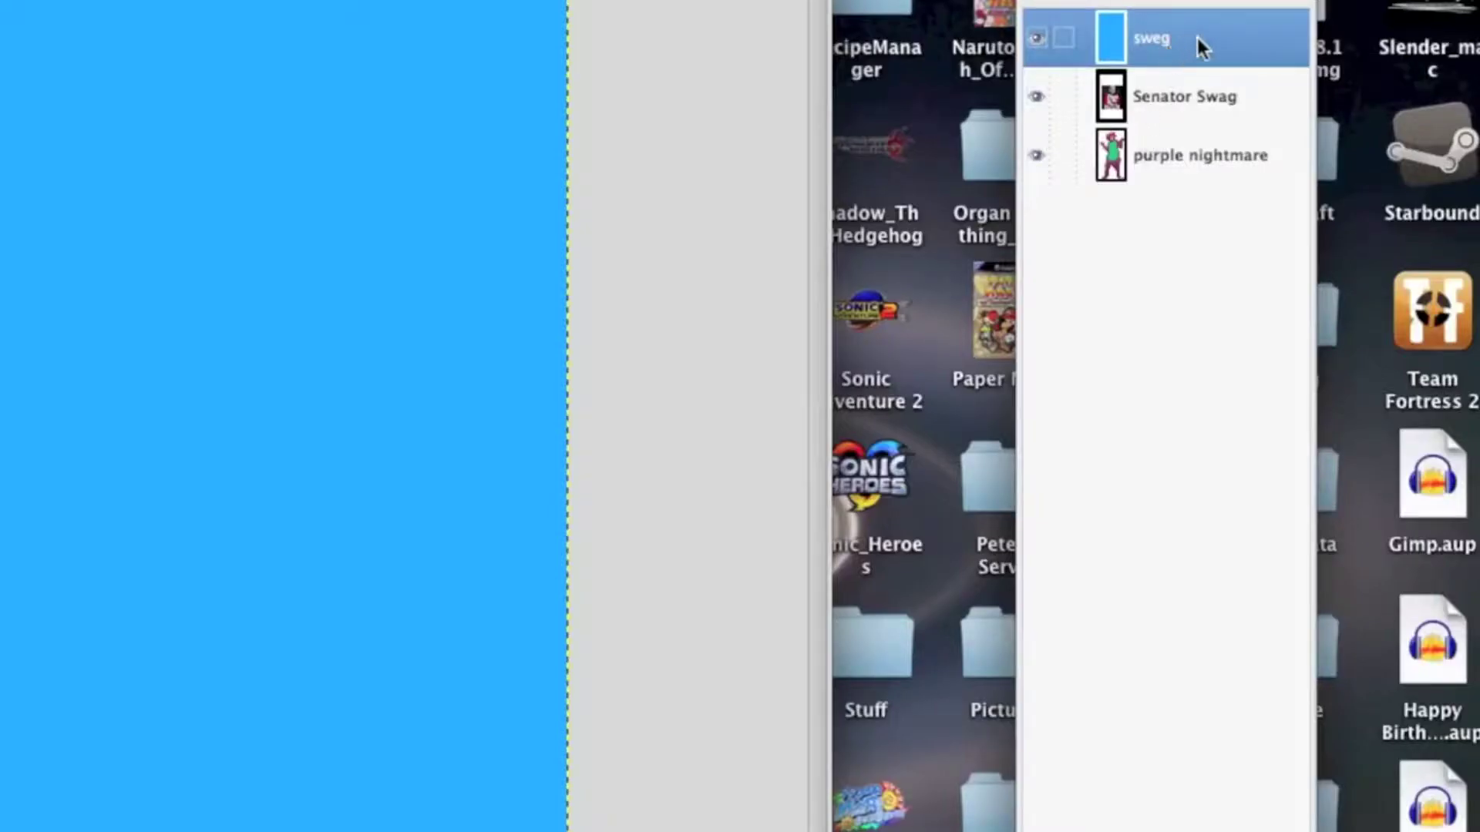
right_click(1199, 40)
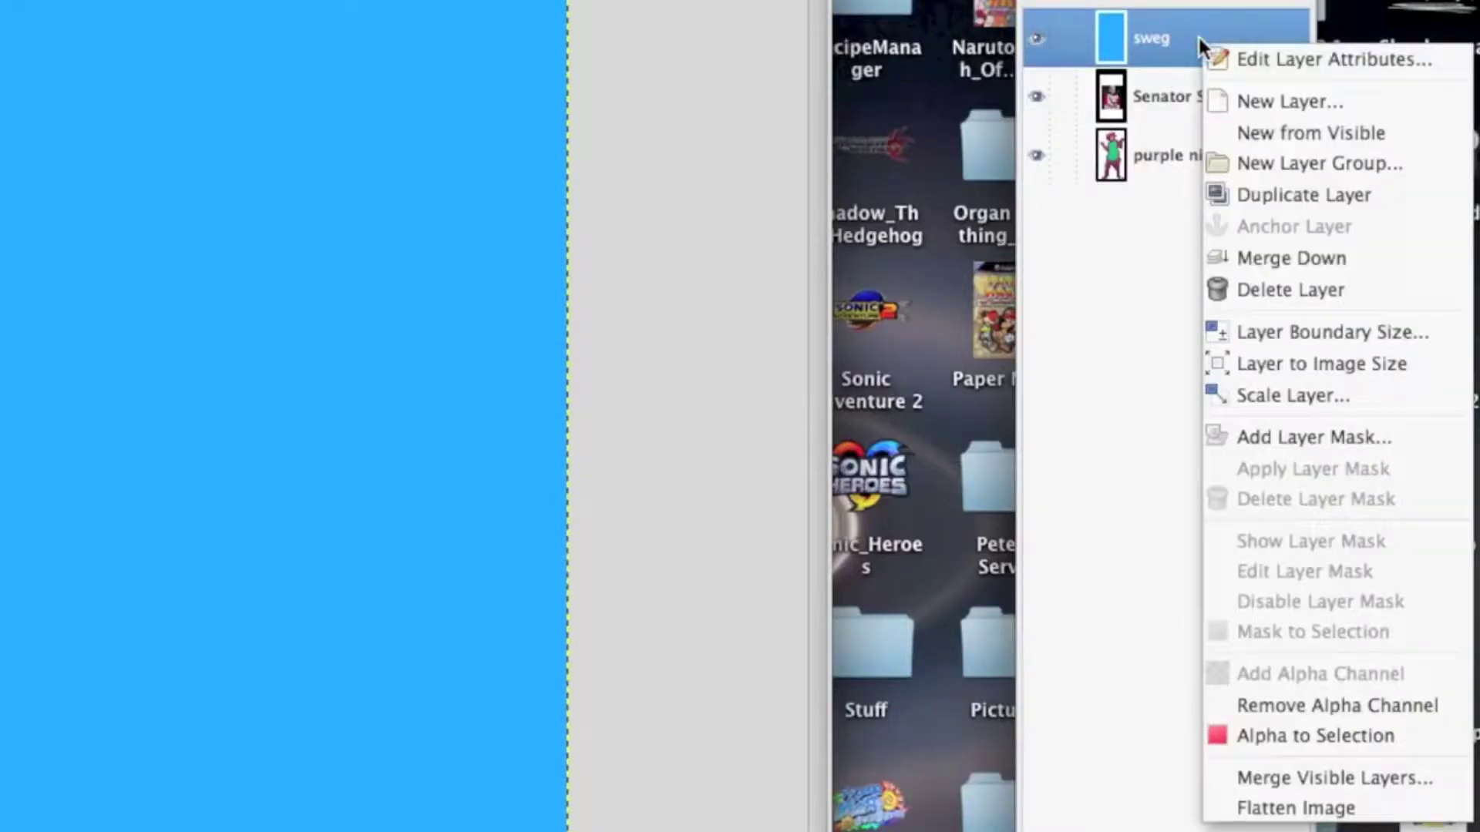
click(1394, 433)
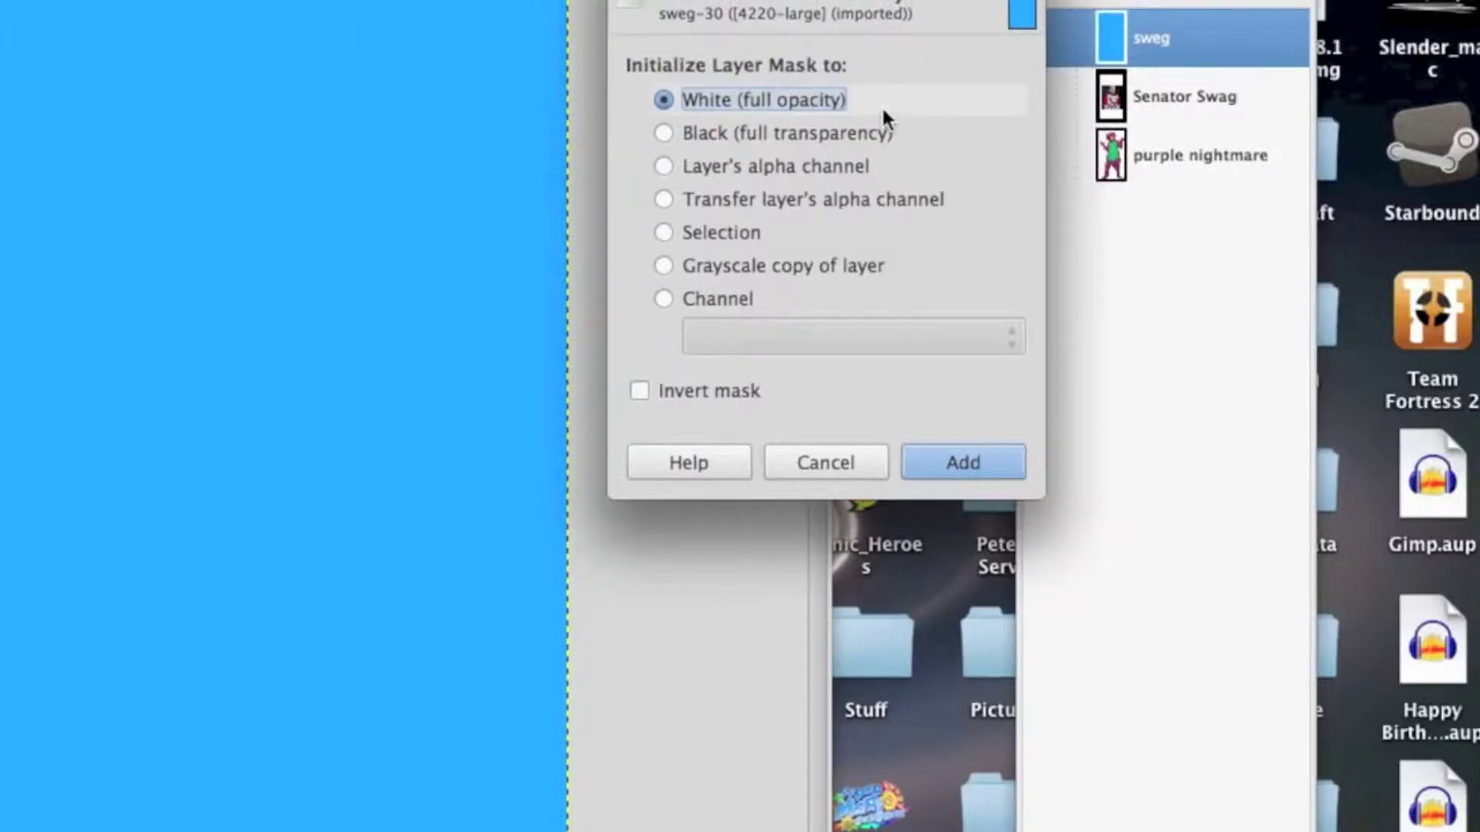
click(961, 457)
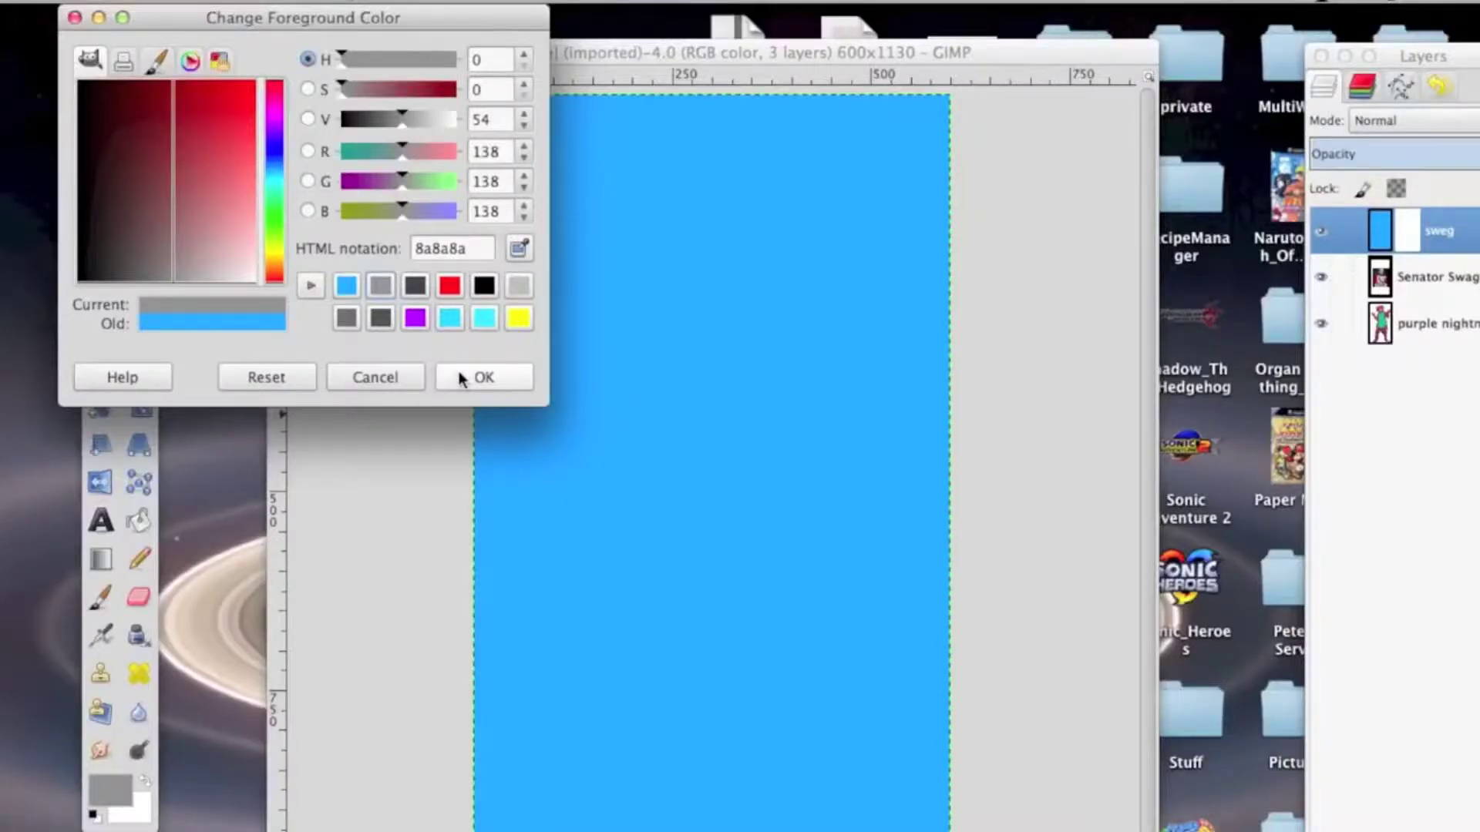
Step: Fill a rectangular selection on the sweg layer's mask with the gray foreground color 757575, and clear the selection
drag(400, 136, 396, 136)
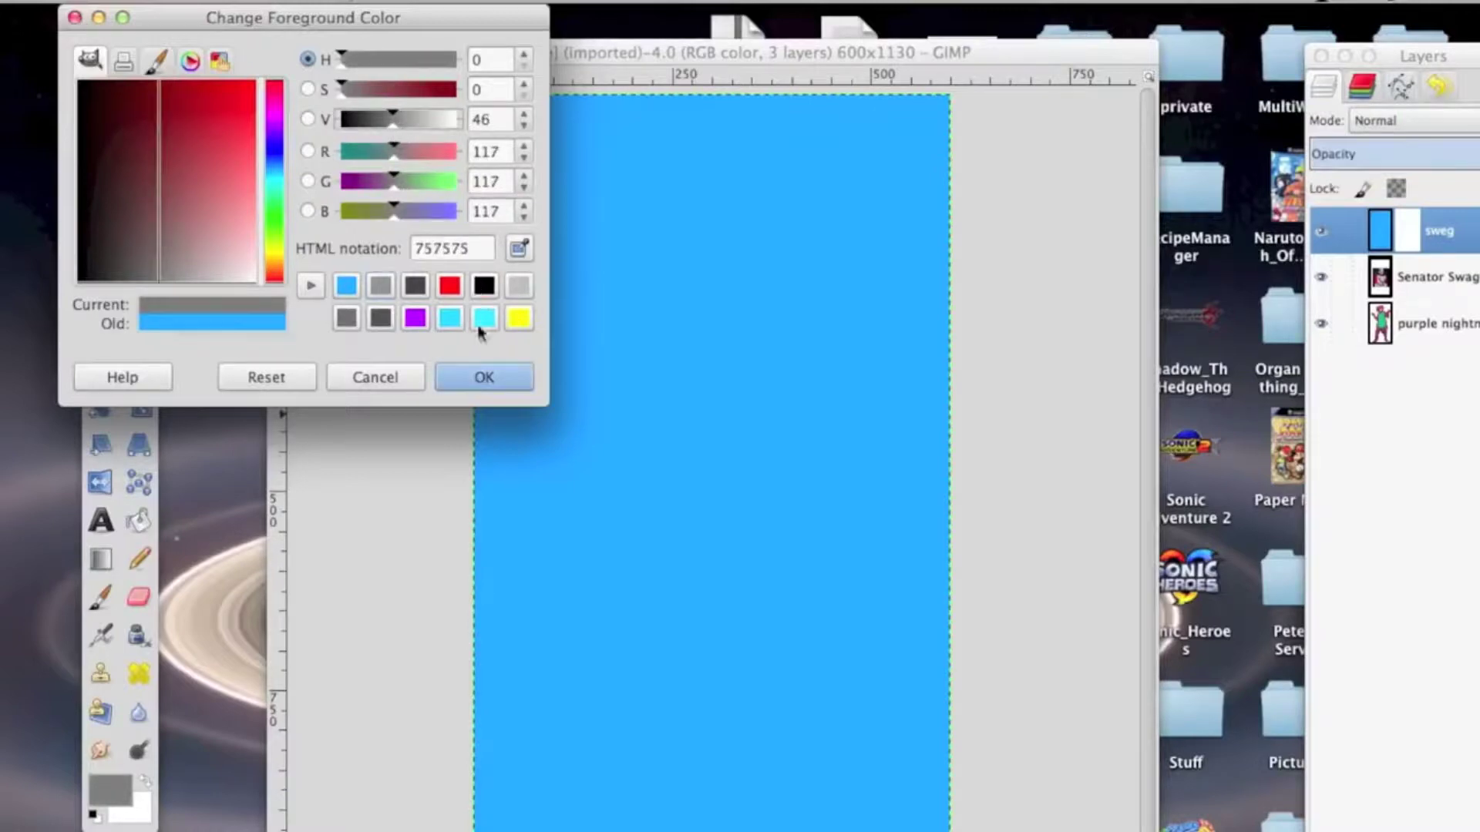
click(483, 378)
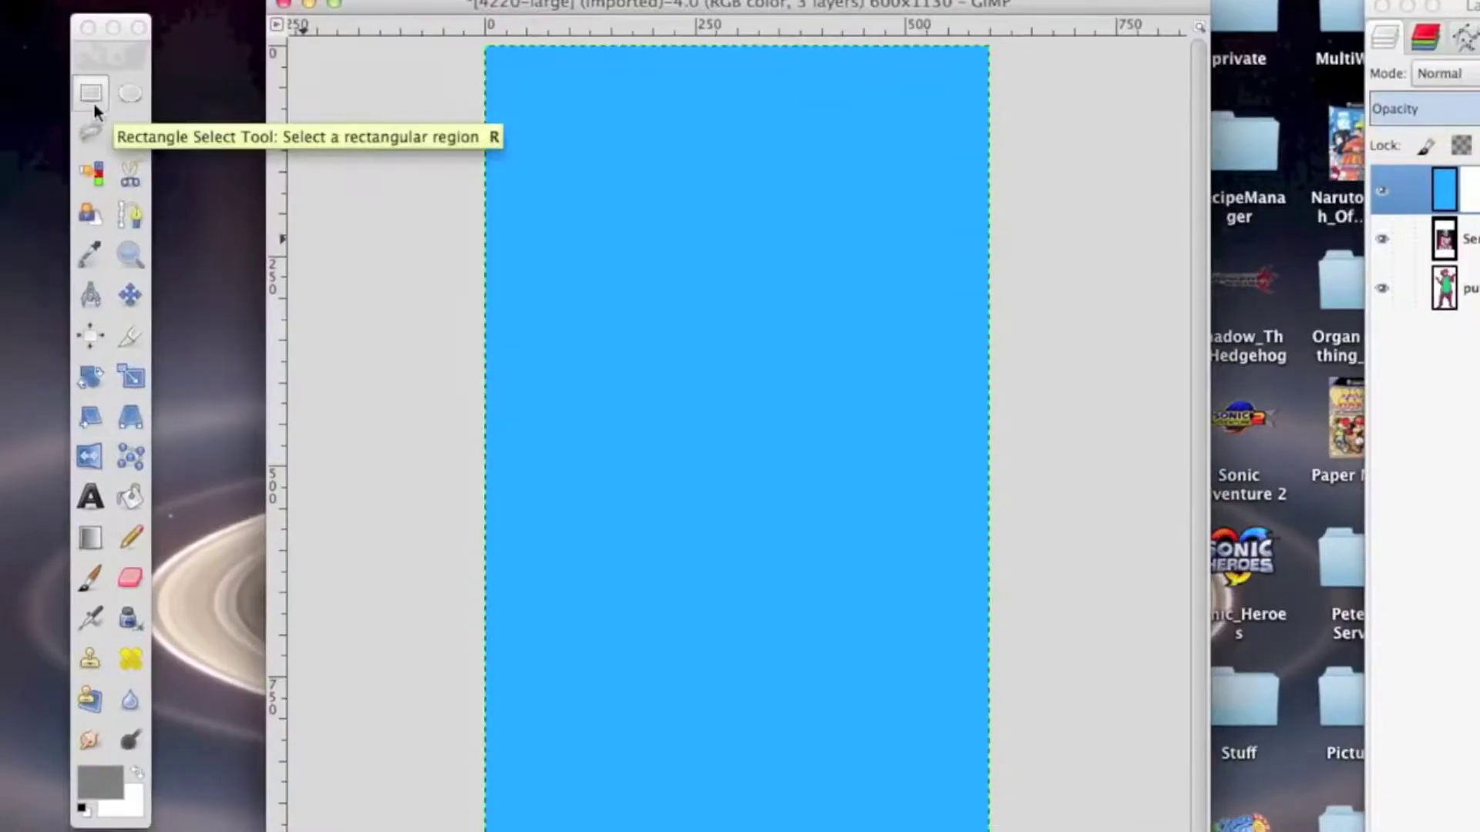
click(94, 104)
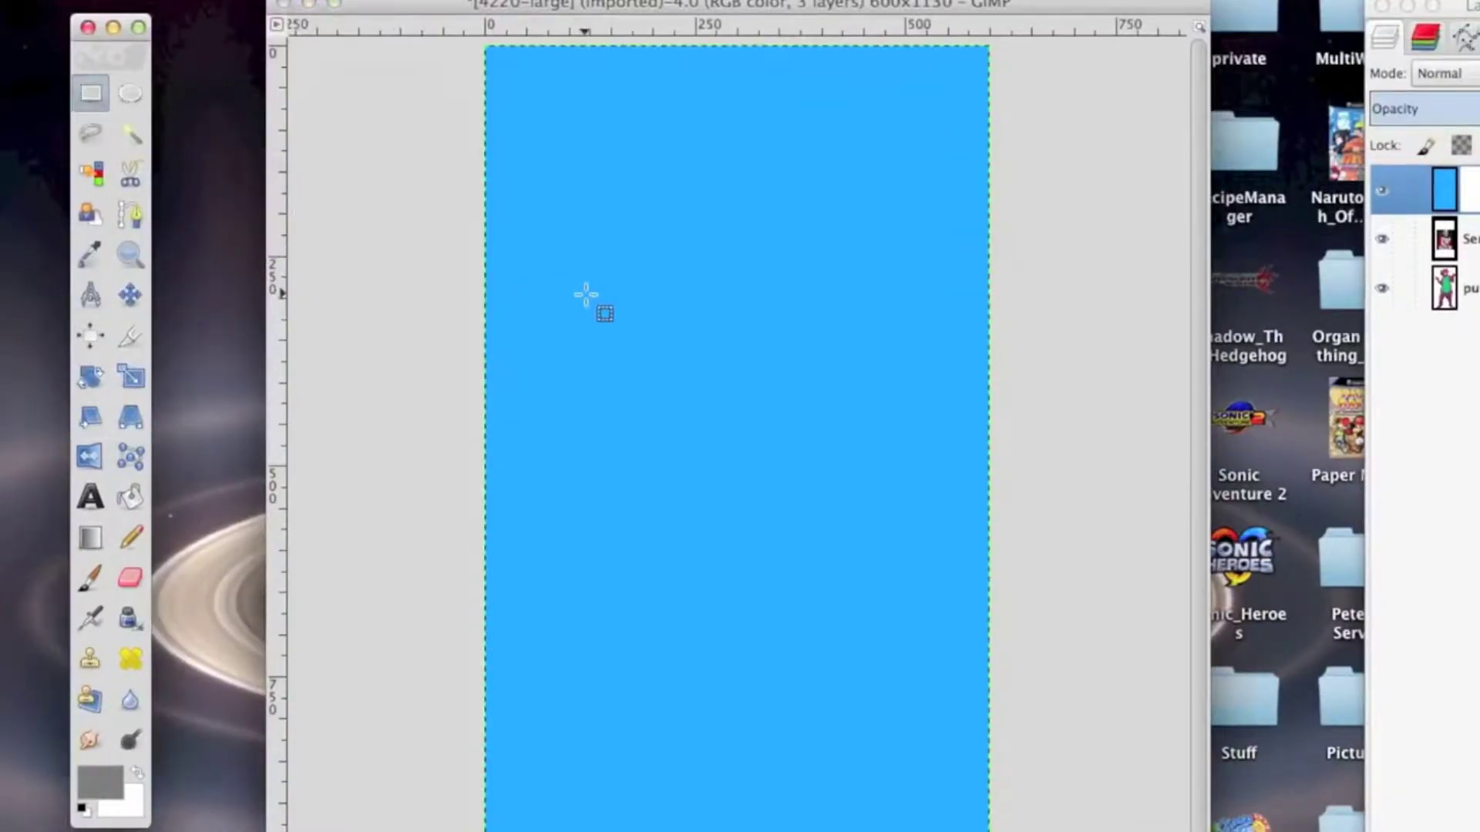
drag(586, 295, 900, 509)
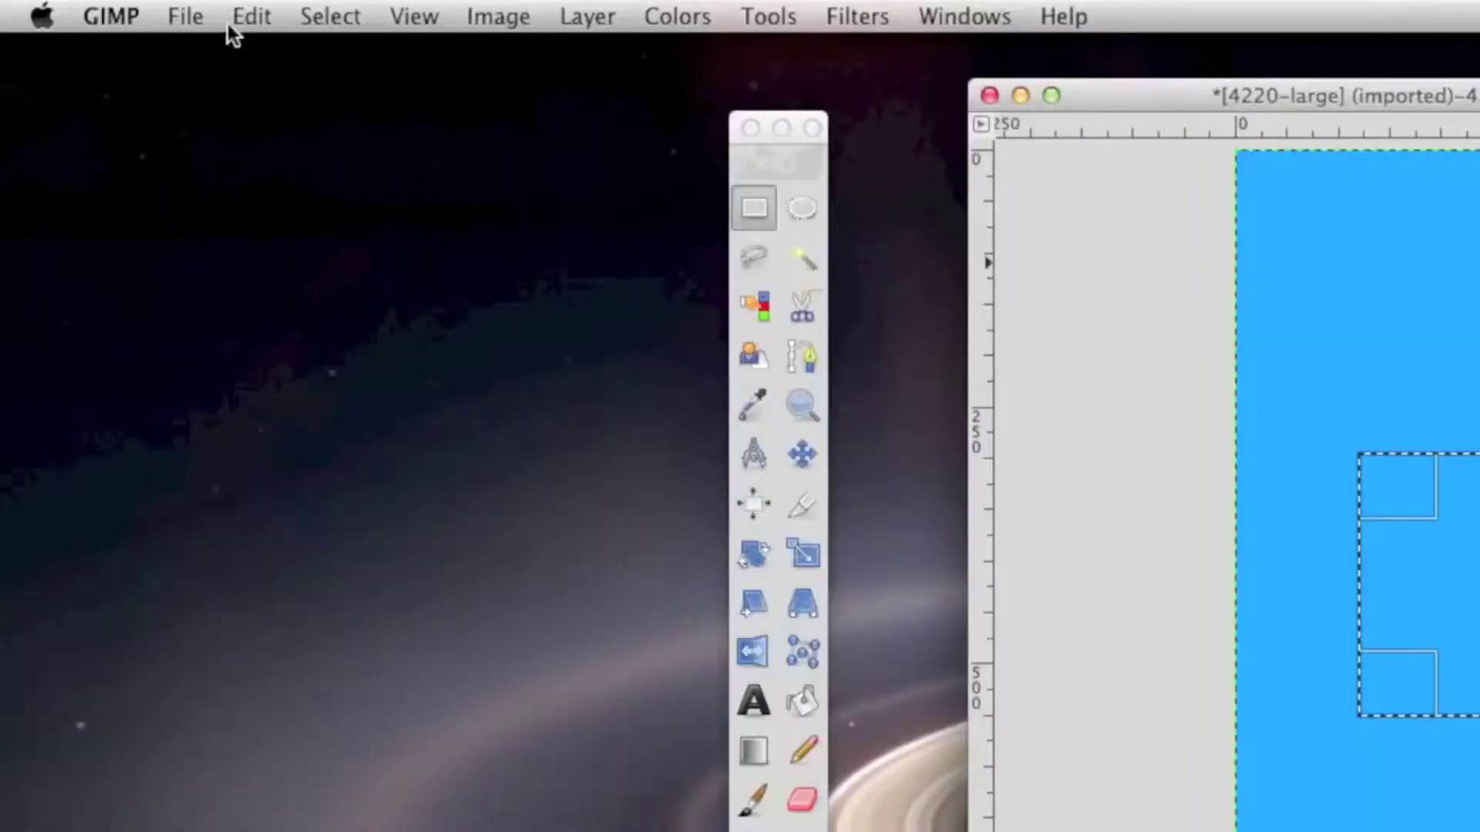
click(248, 25)
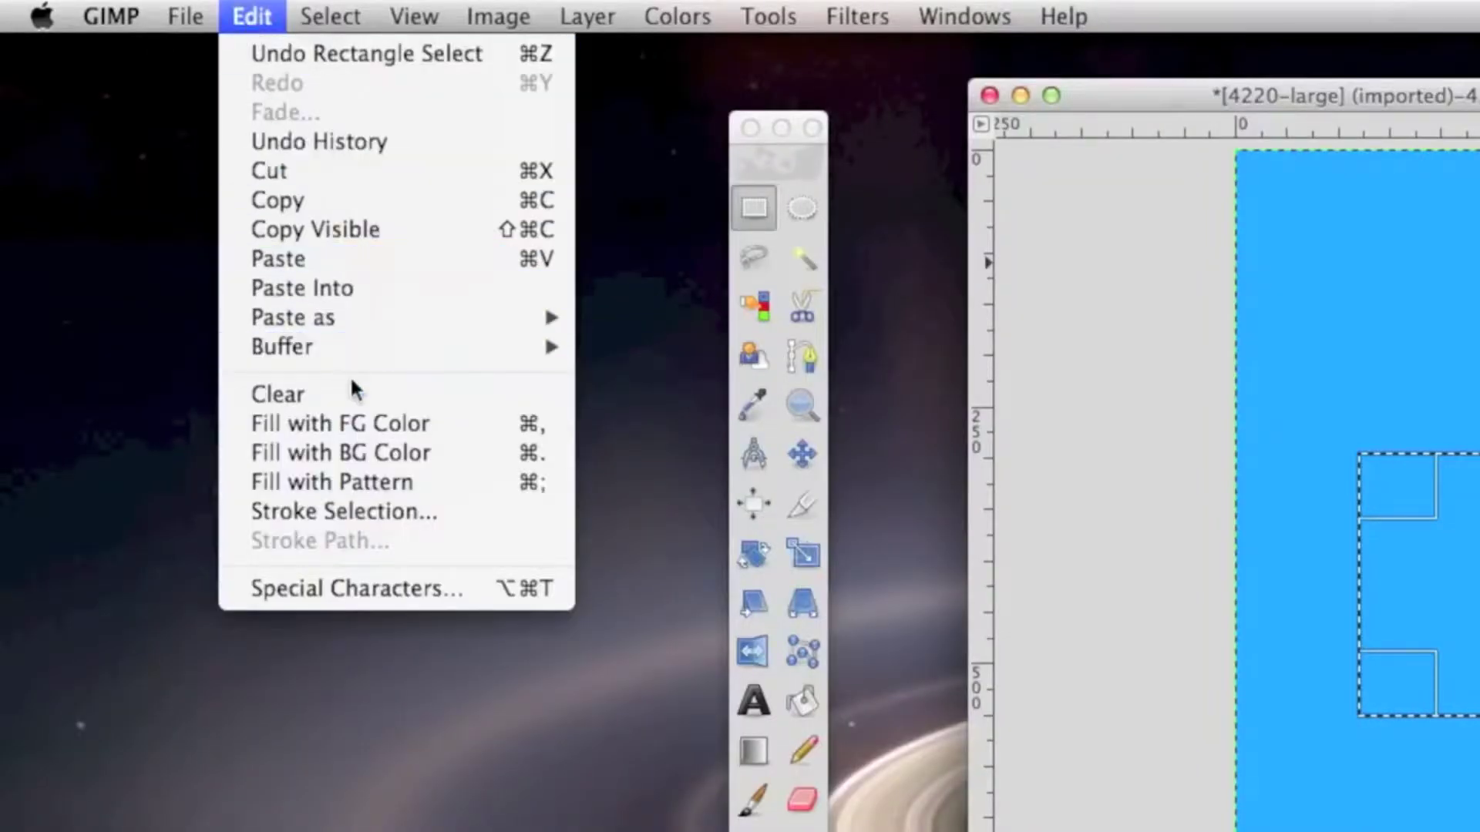
click(388, 423)
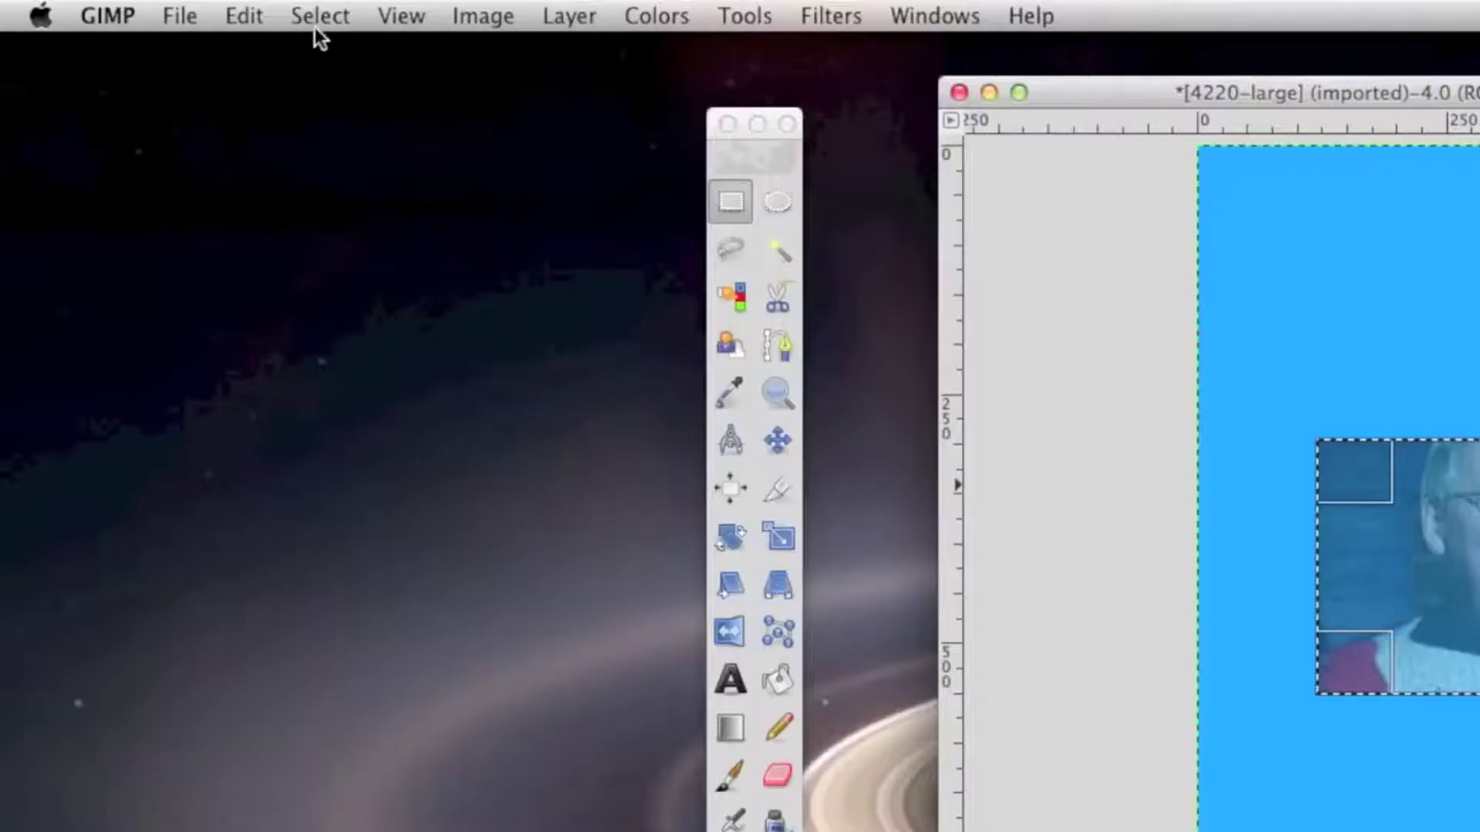
click(319, 17)
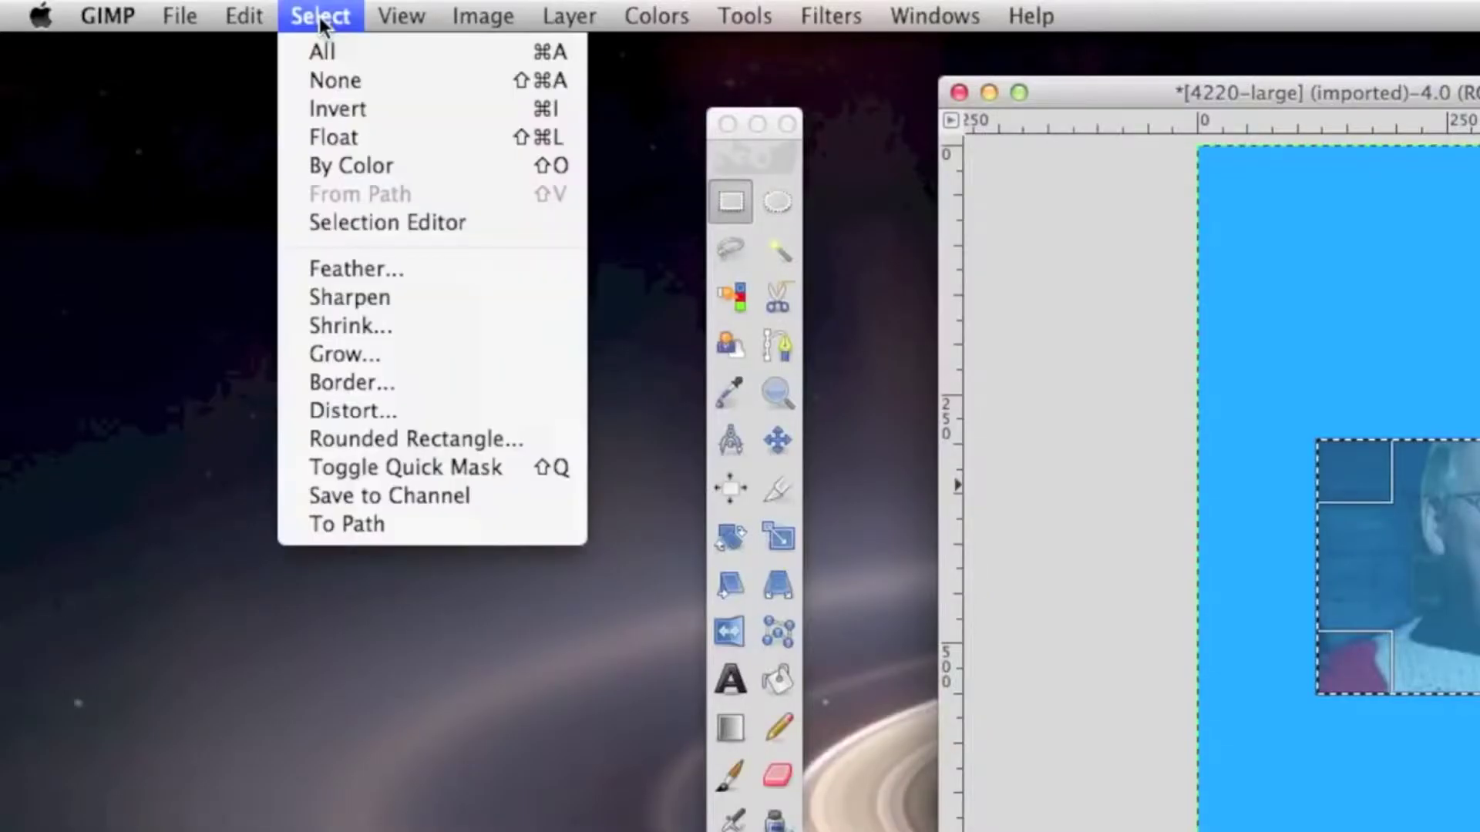
click(408, 82)
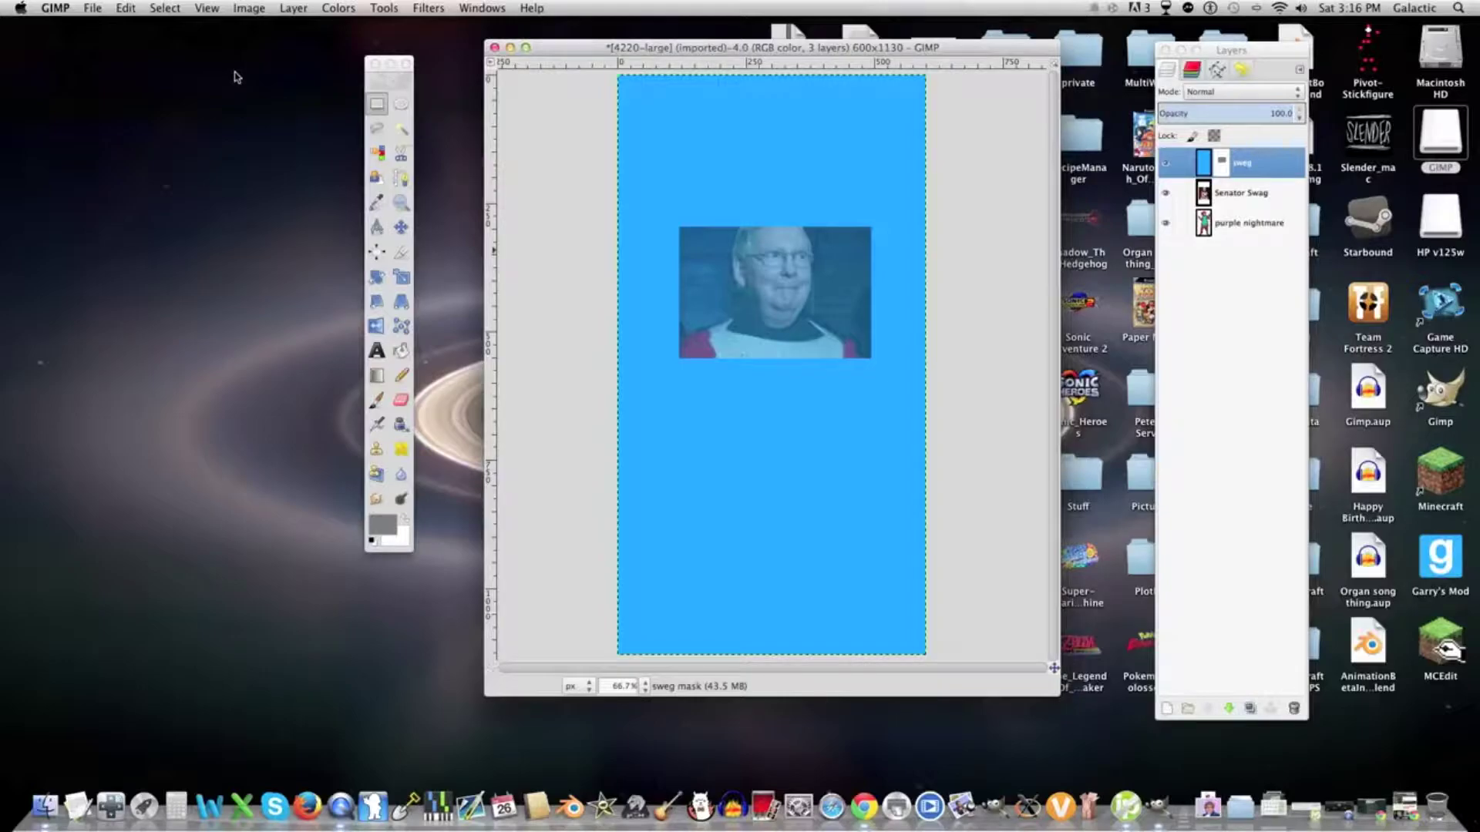
Step: Delete the sweg layer's mask
right_click(1227, 163)
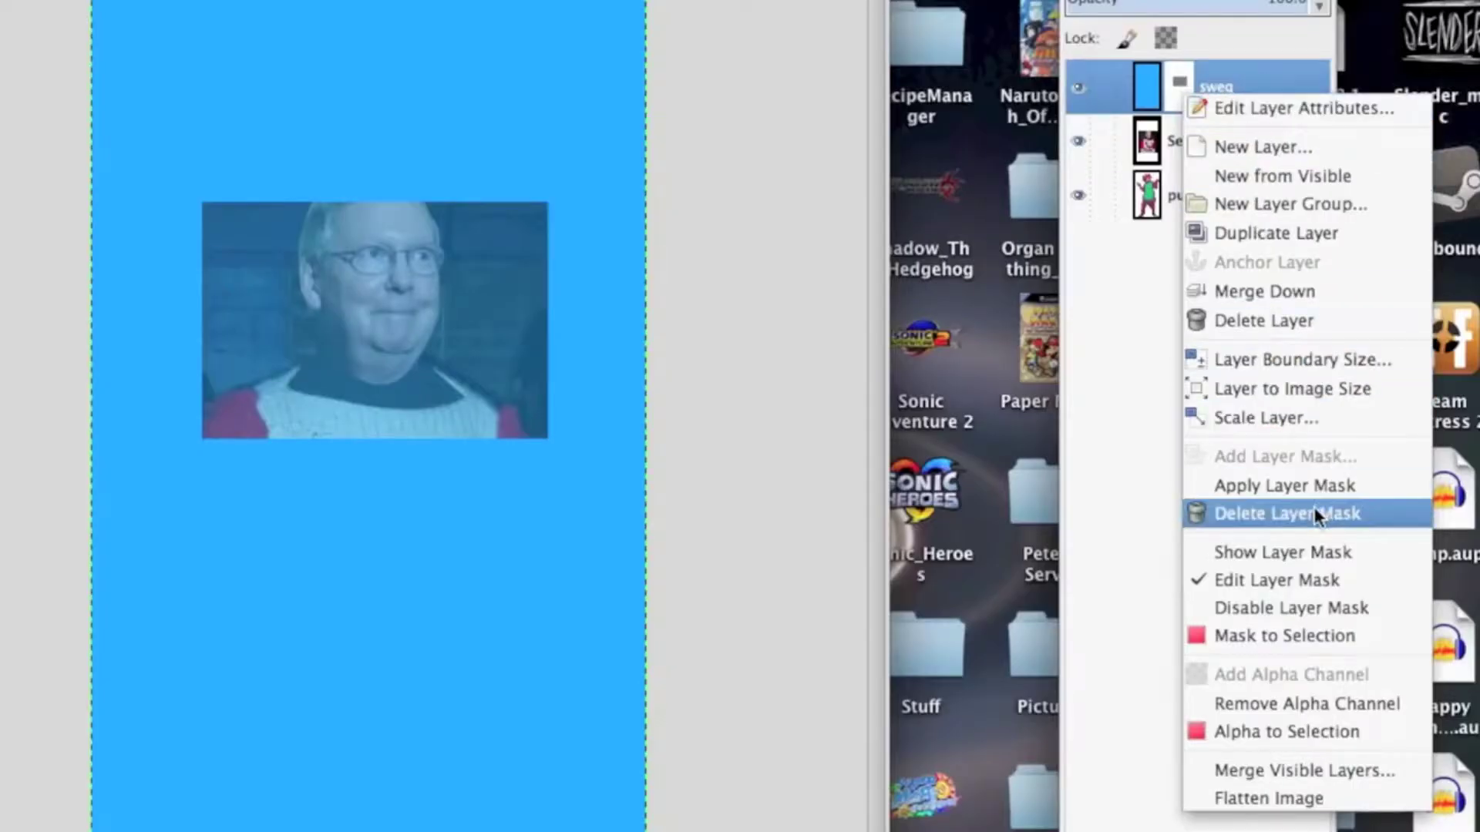
click(1314, 509)
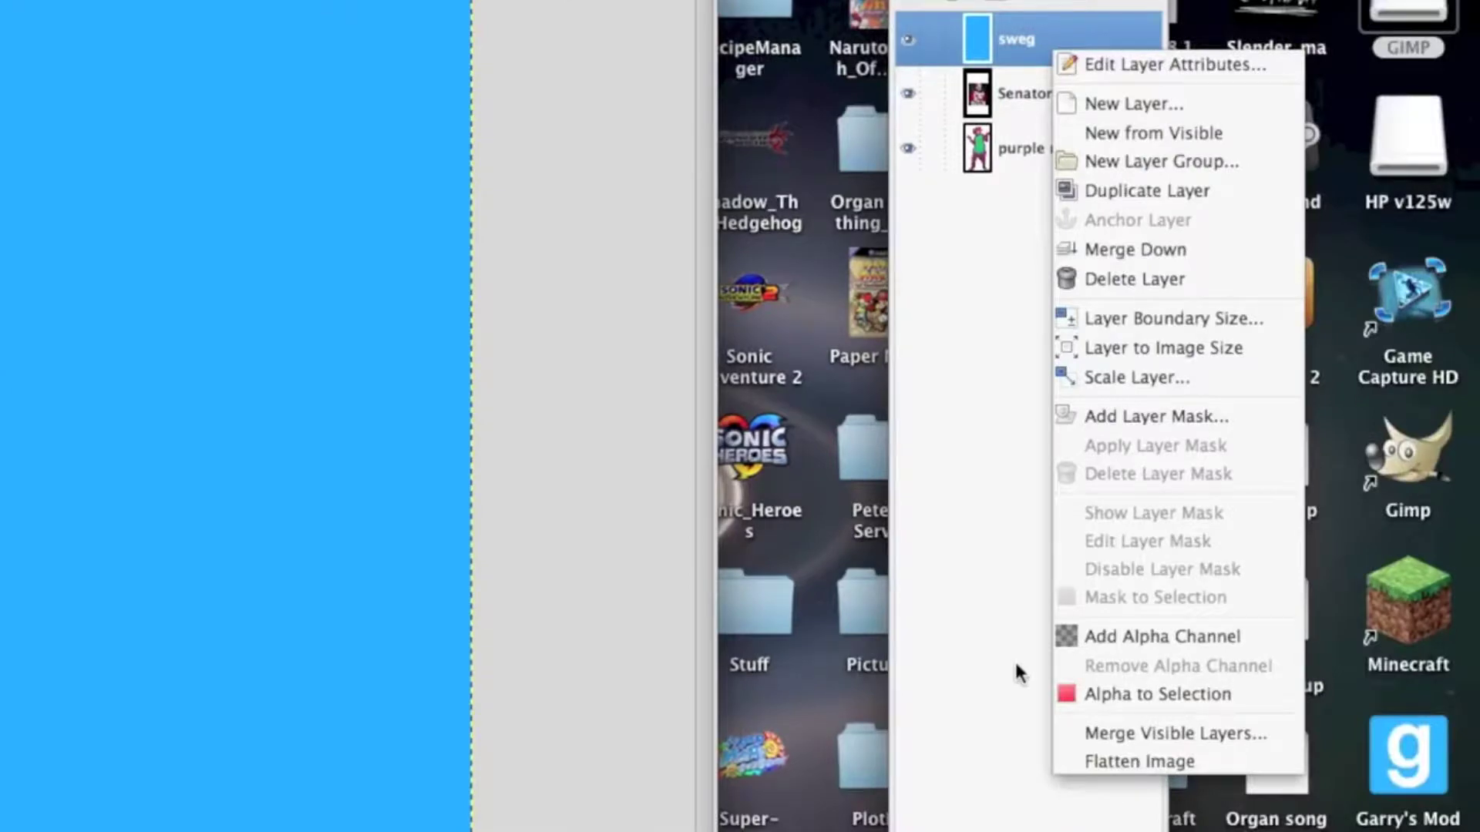
Step: Add an alpha channel to the sweg layer and clear the layer's contents
click(1268, 635)
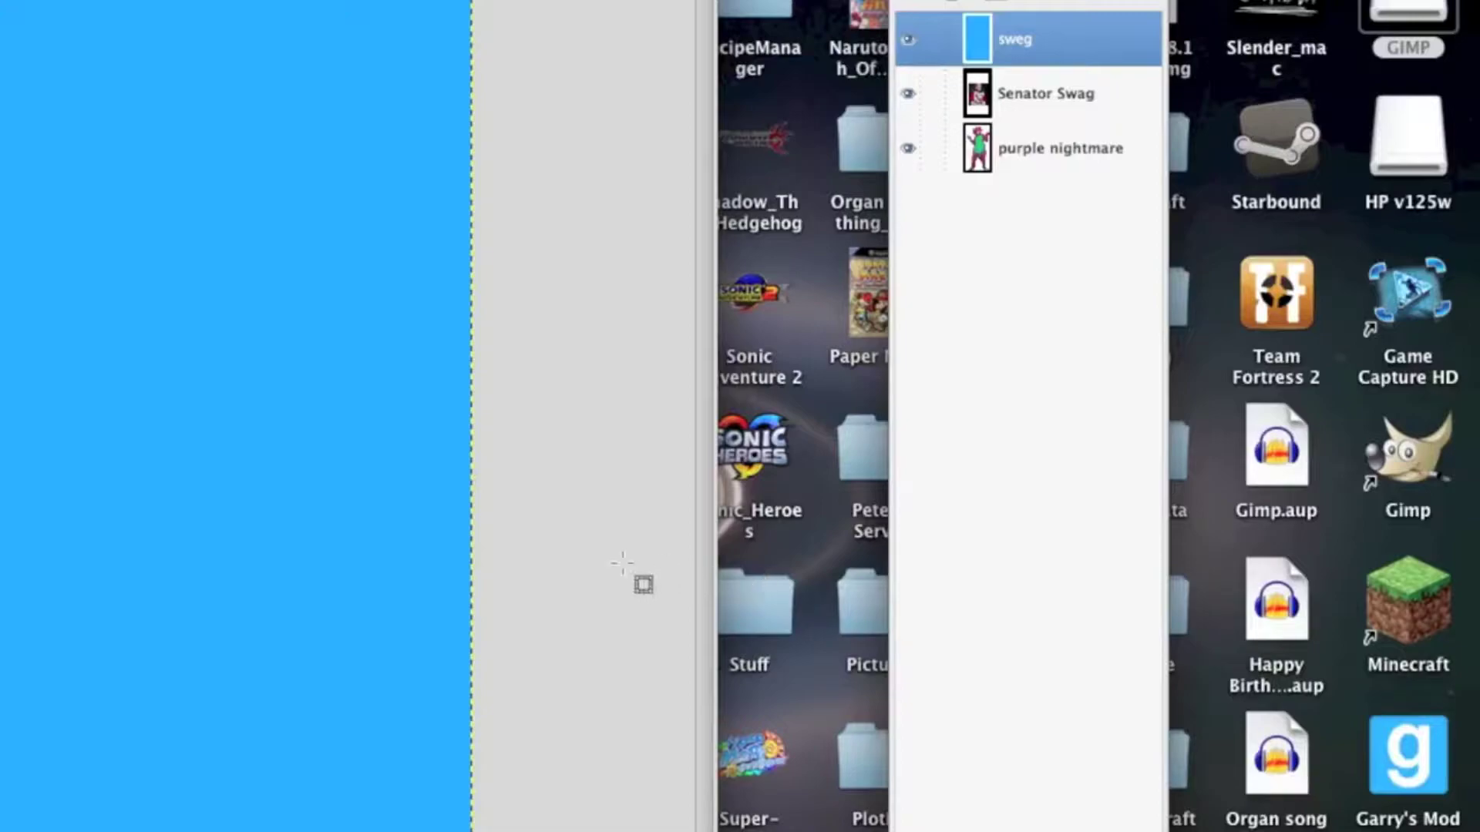
click(252, 17)
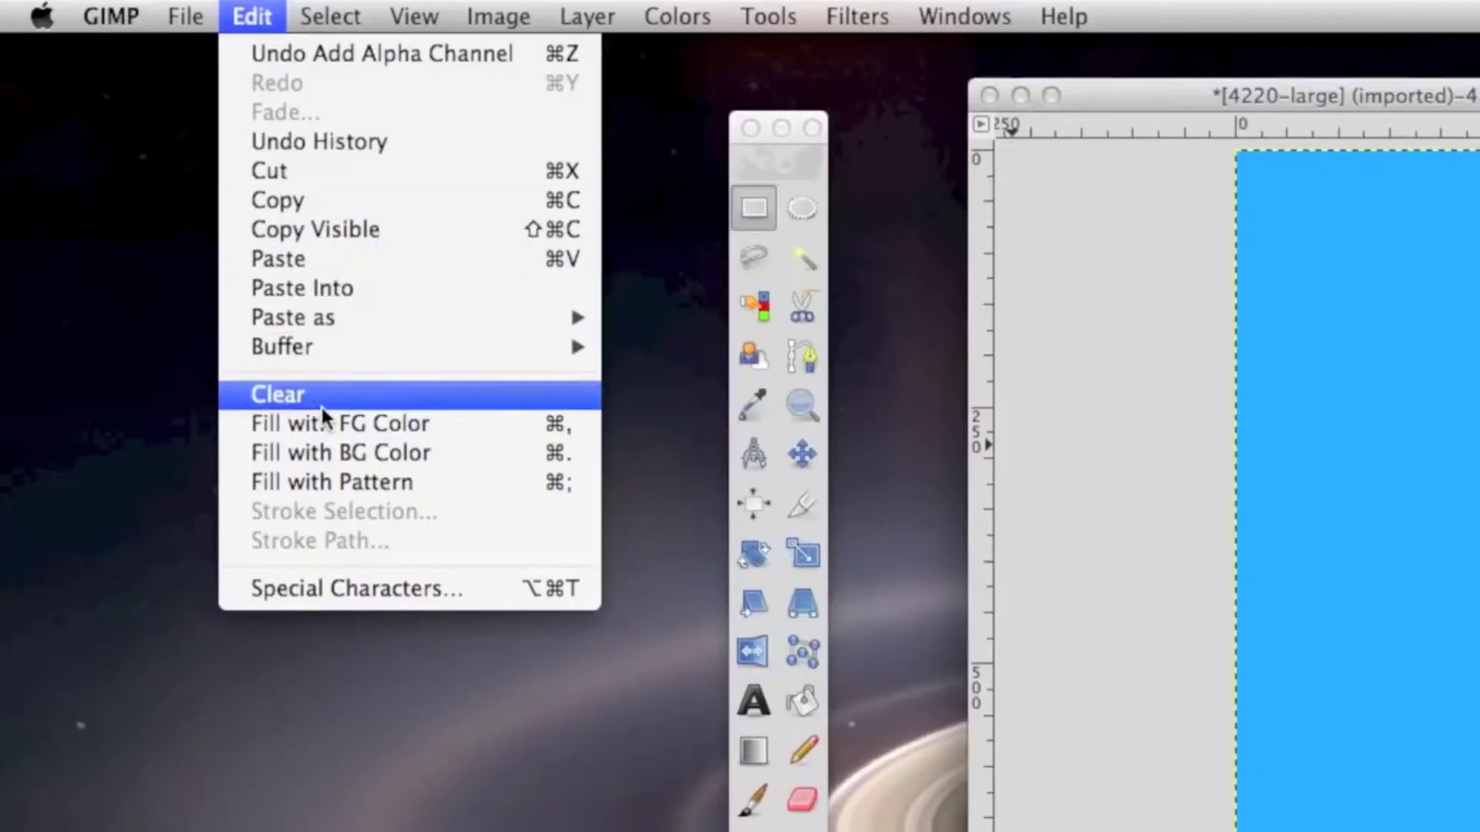
click(501, 394)
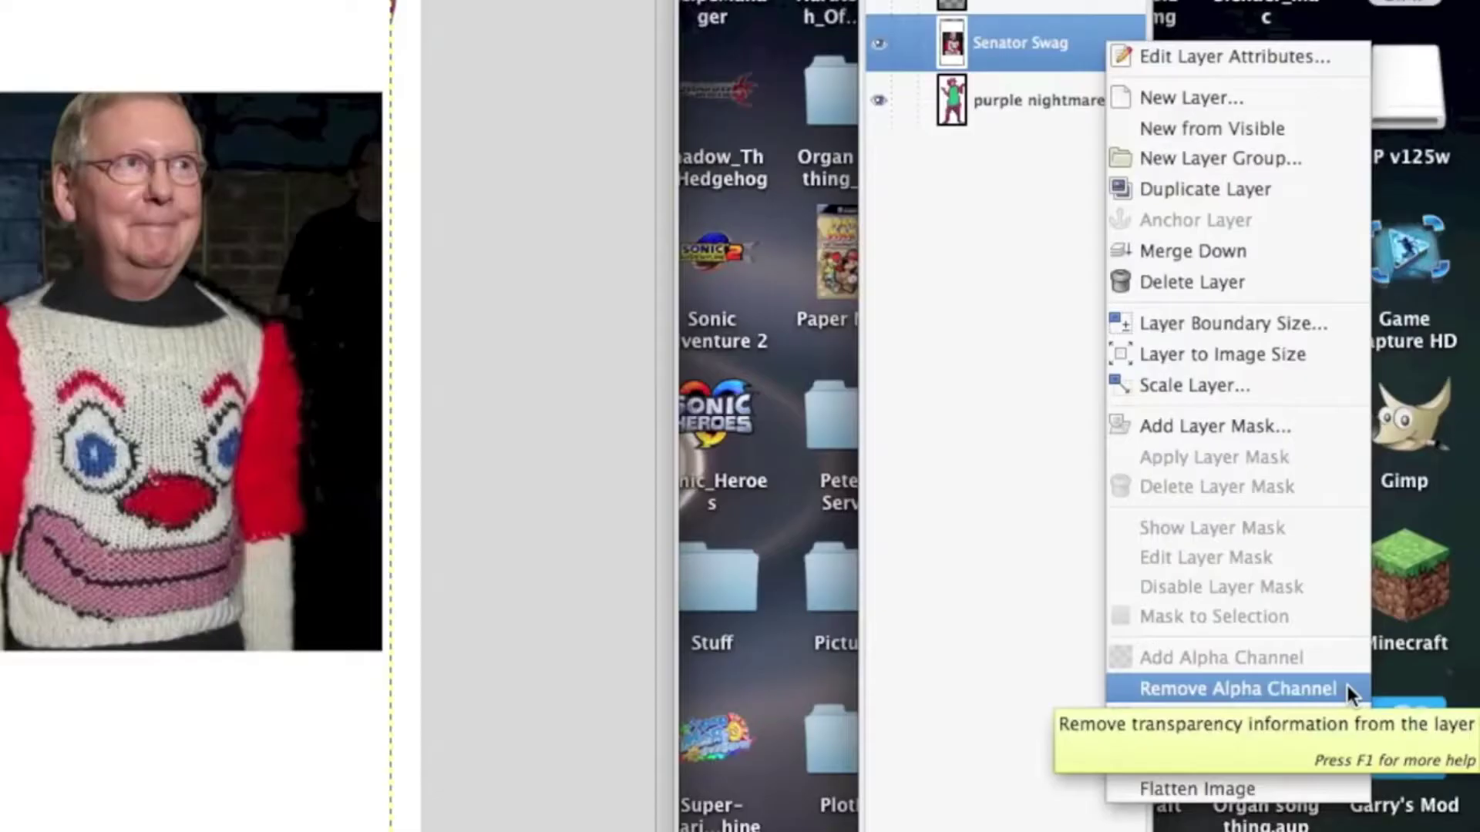
Step: Remove the alpha channel from the Senator Swag layer and clear the layer's contents
click(1348, 686)
click(252, 17)
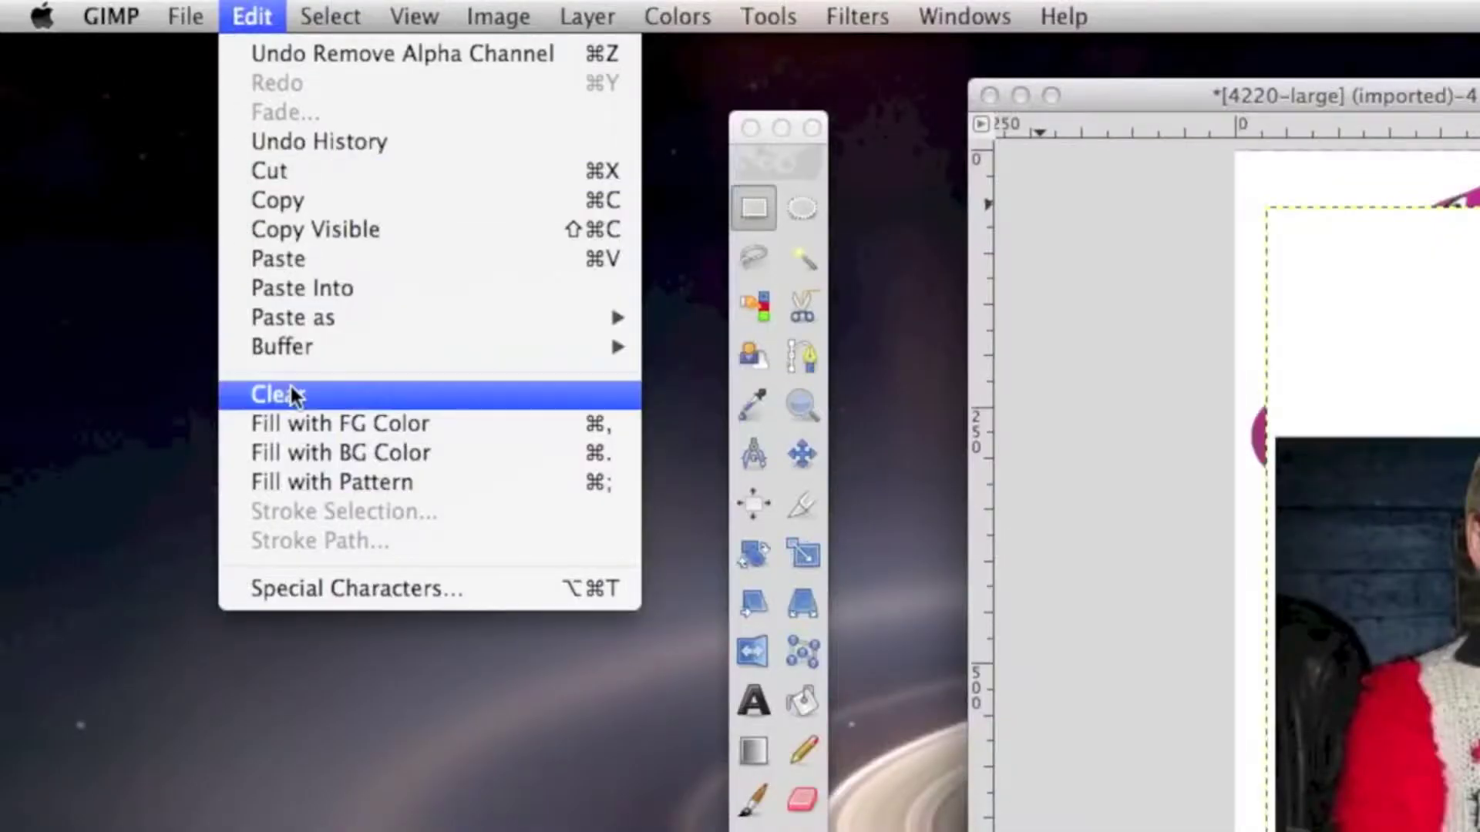
click(289, 393)
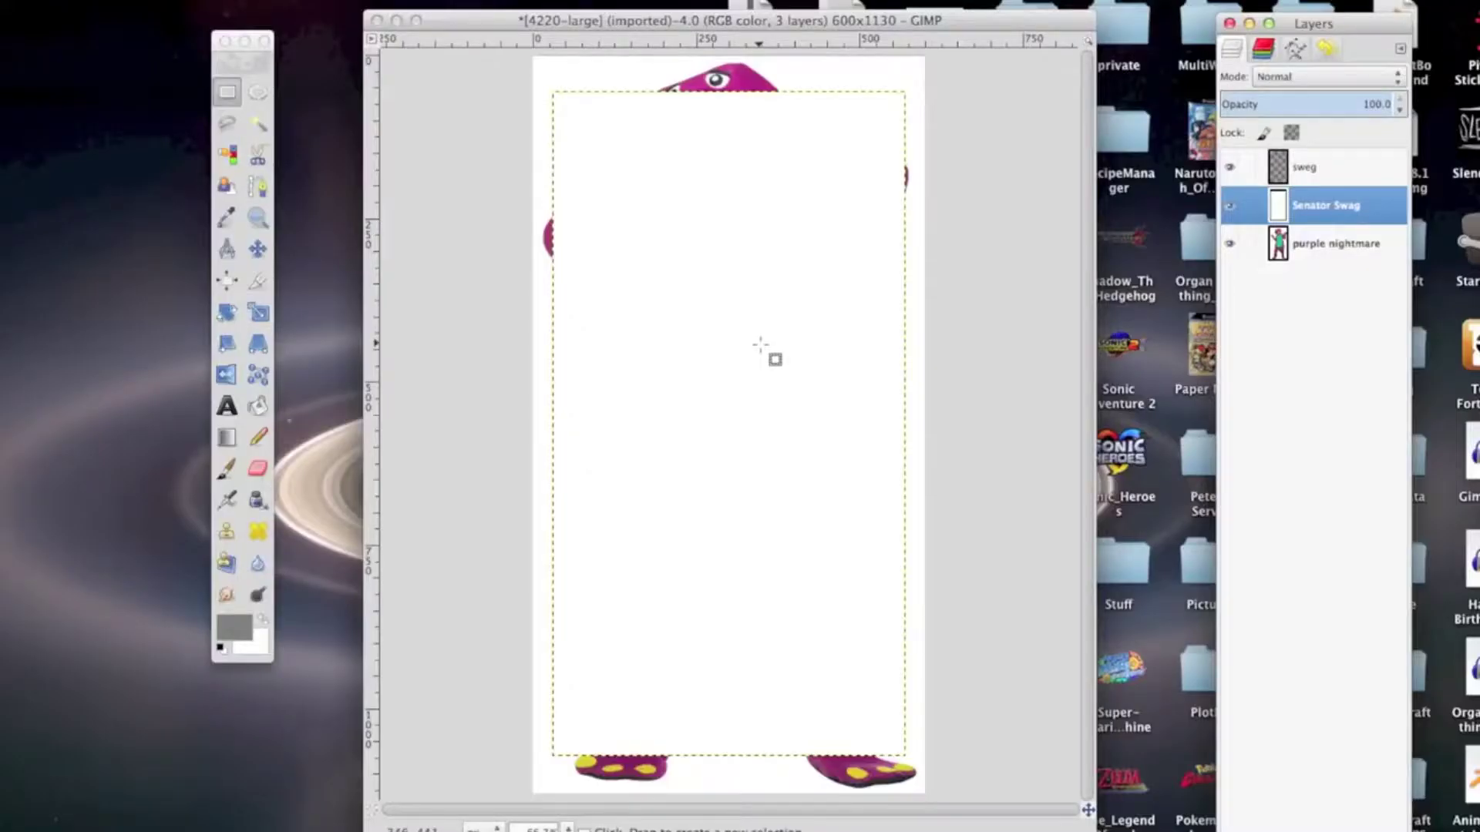
Step: Create a selection from the Senator Swag layer's alpha
right_click(1374, 206)
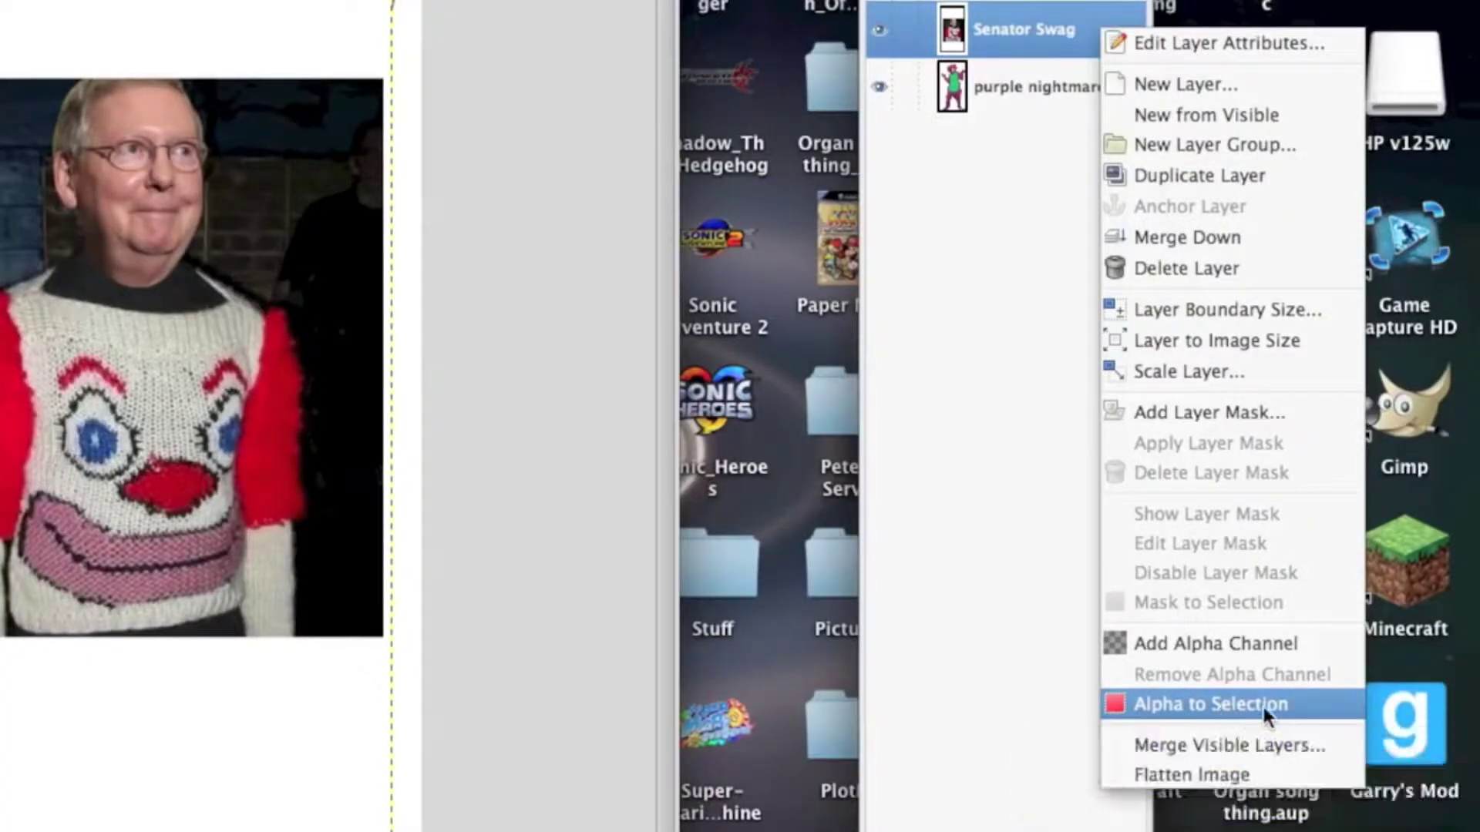
click(1293, 705)
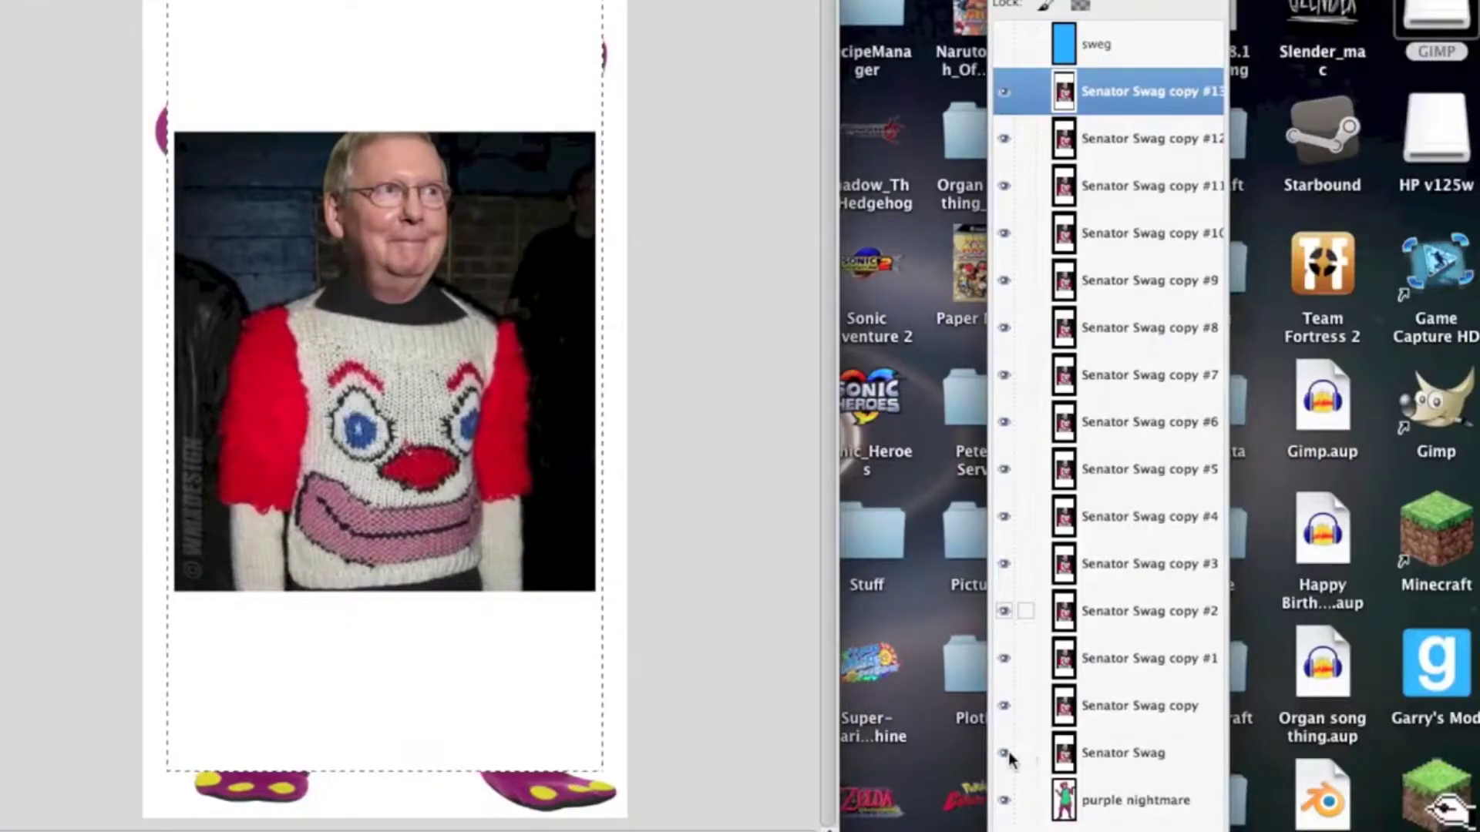
Step: Hide the purple nightmare layer and merge the visible Senator Swag copies with the Expanded as necessary option
click(1004, 801)
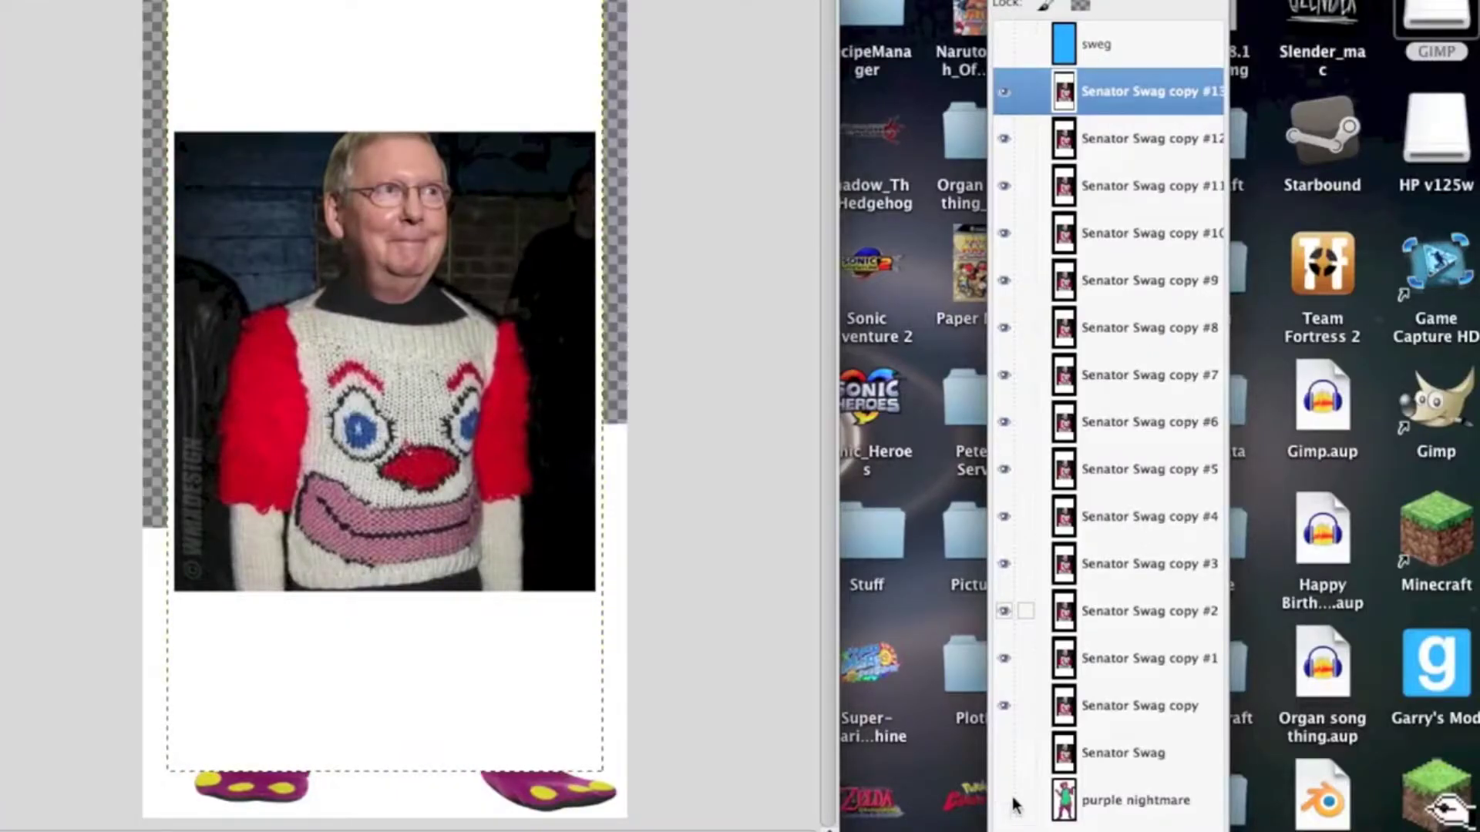
right_click(1107, 701)
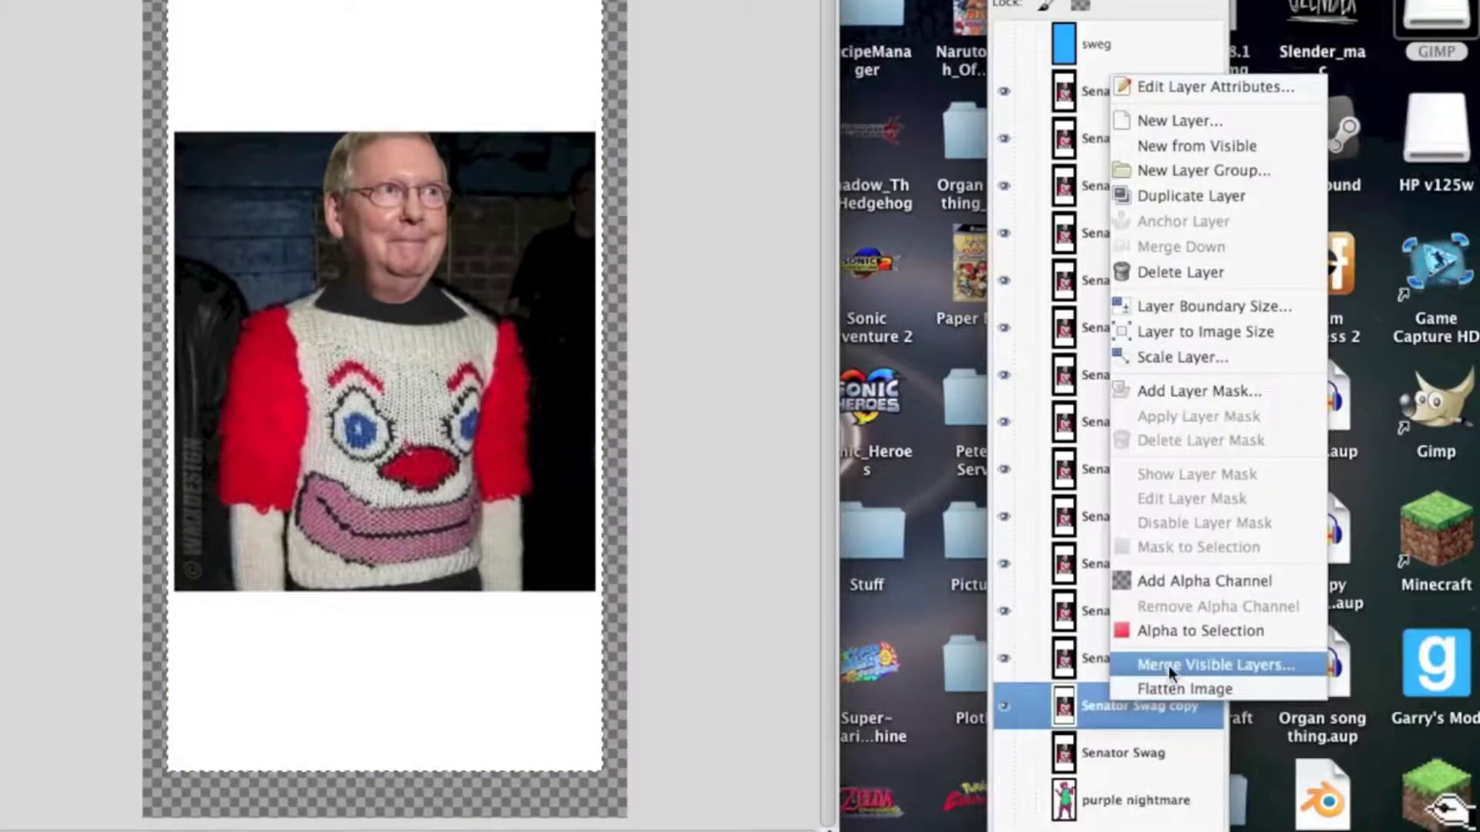
click(1310, 668)
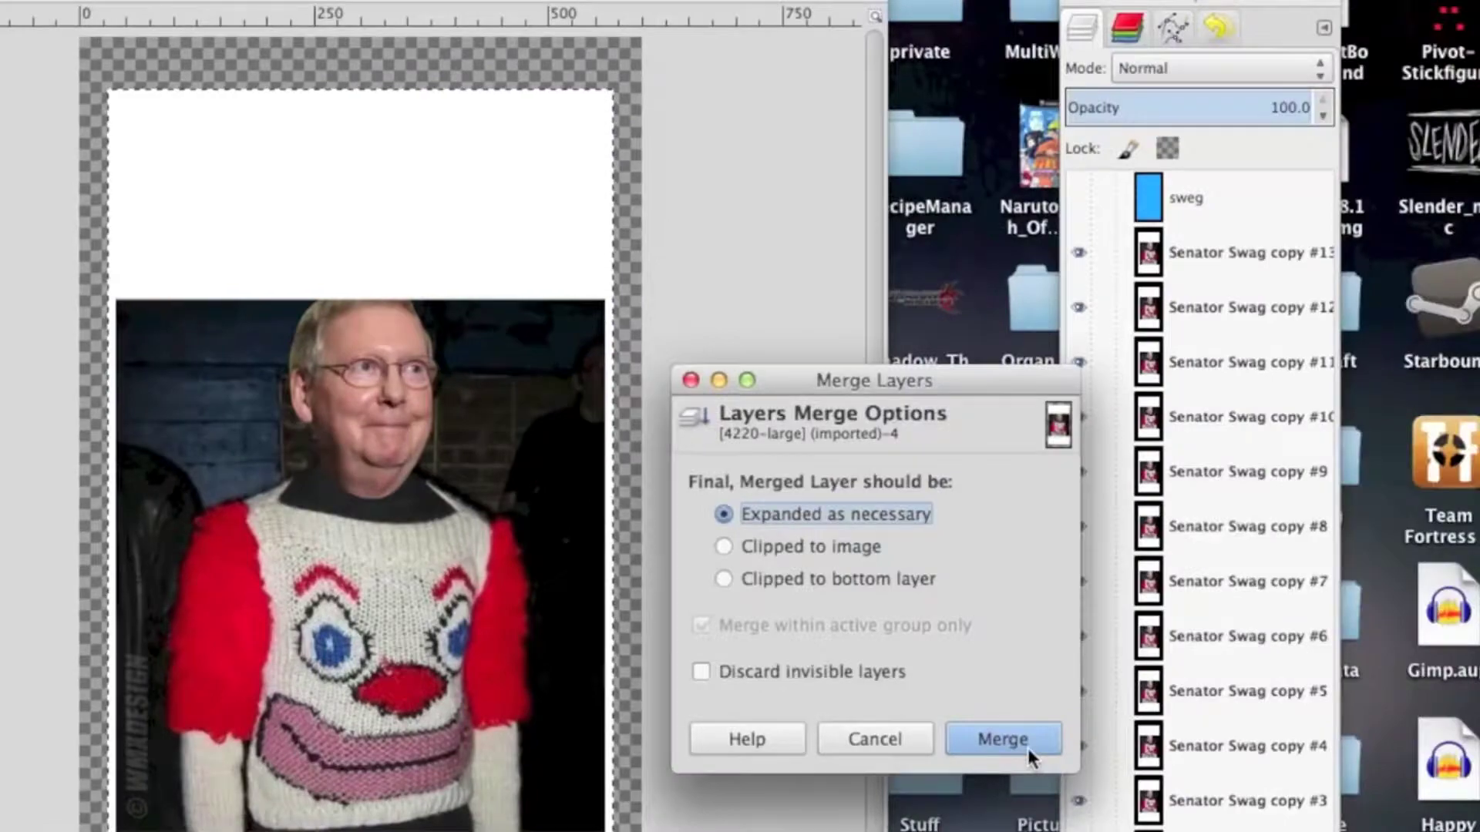
click(959, 517)
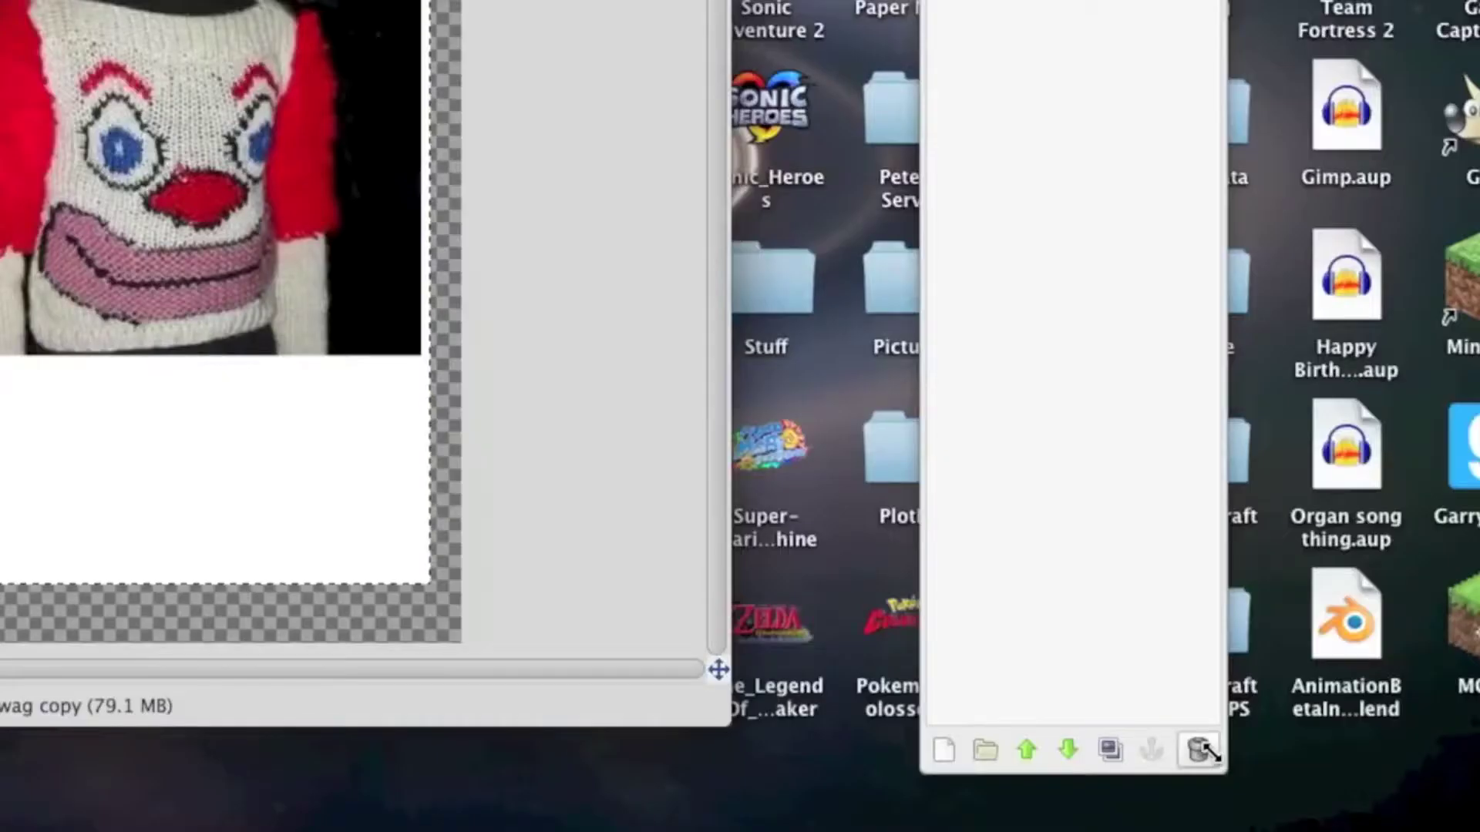
Step: Delete the merged copy layer and make the purple nightmare, Senator Swag and sweg layers visible
click(1200, 748)
click(1165, 222)
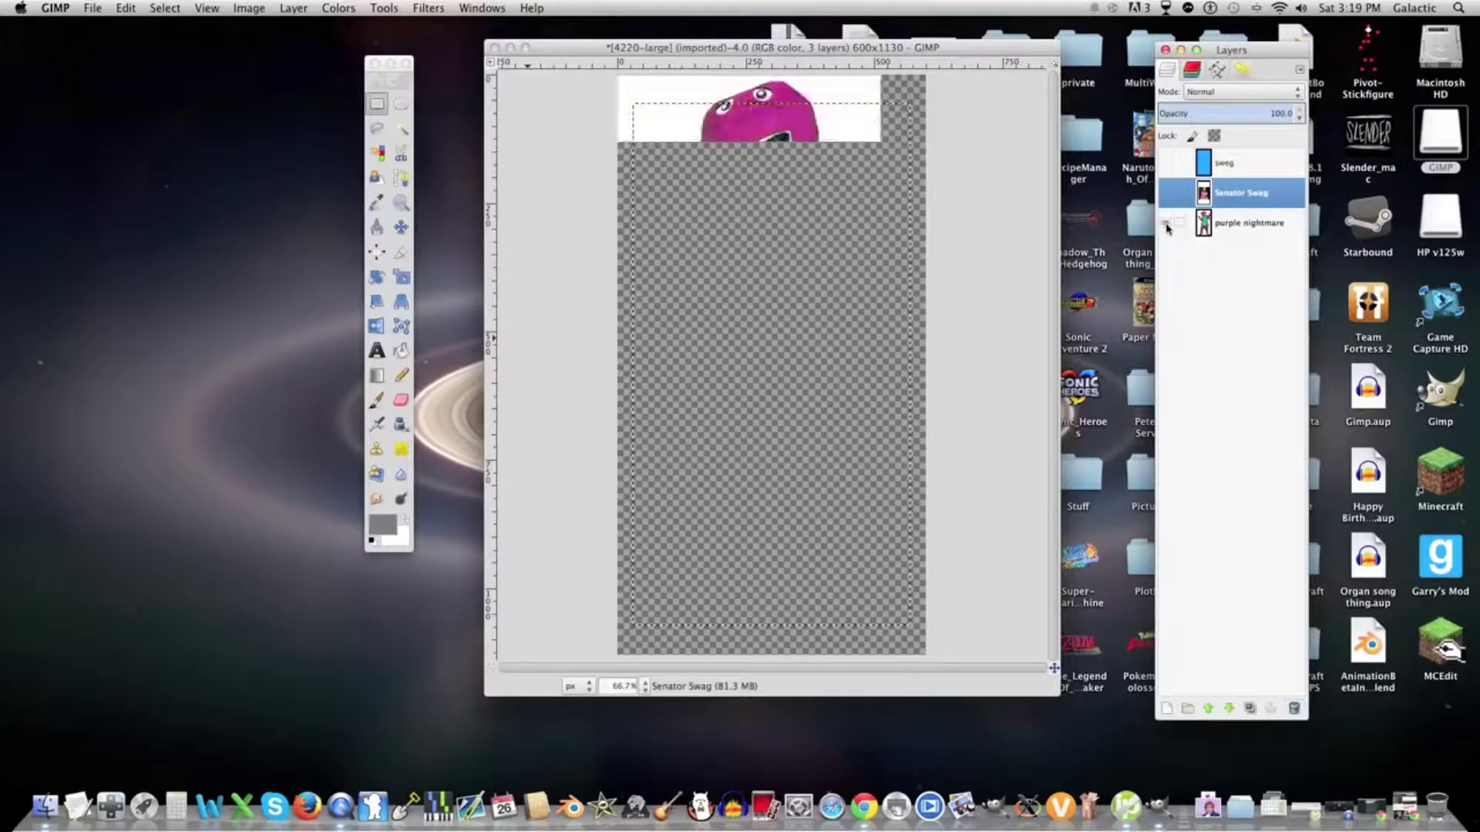
click(1165, 192)
click(1165, 162)
Step: Flatten the image into a single layer
right_click(1218, 227)
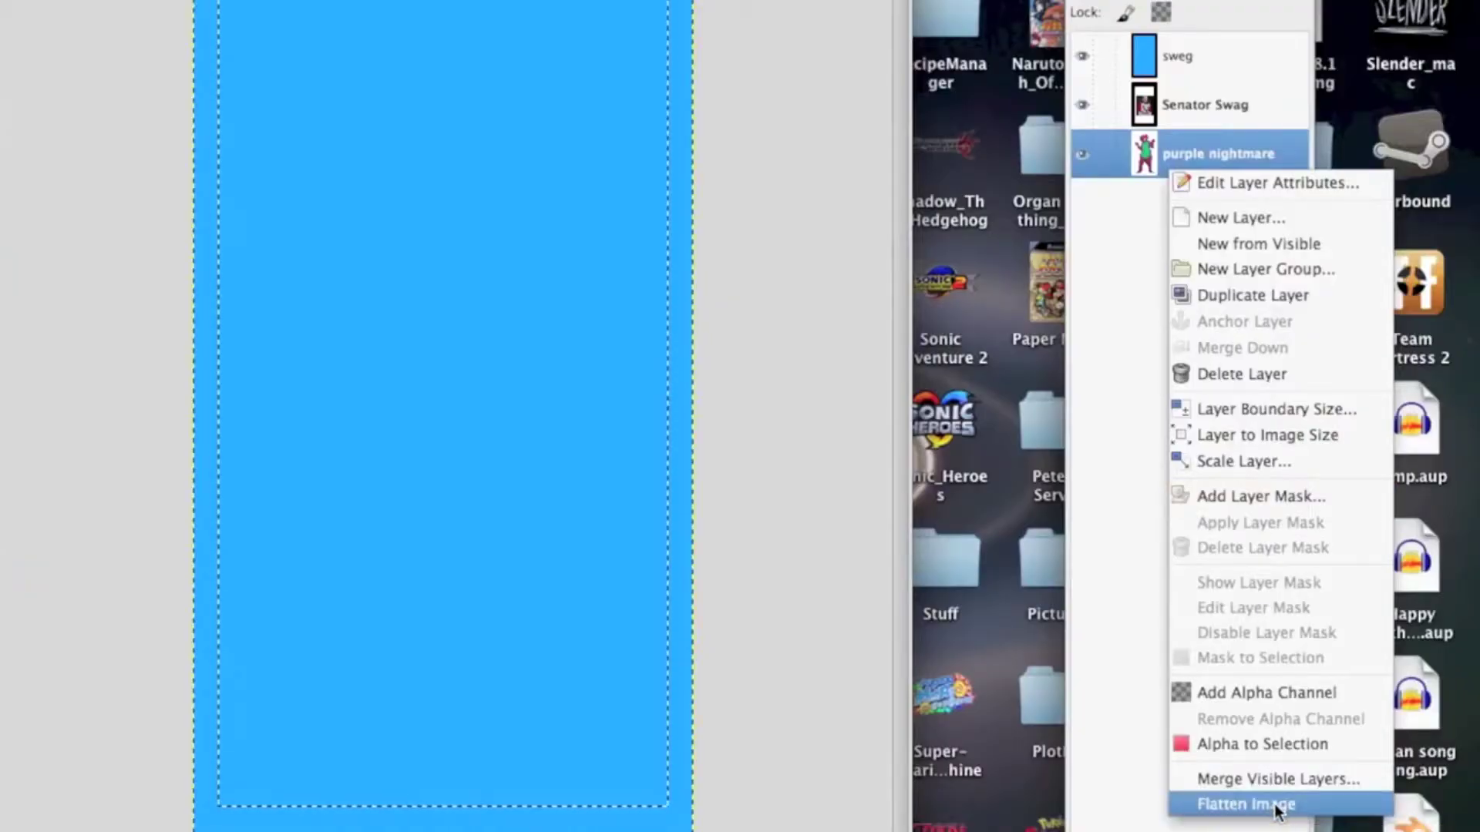
click(1276, 805)
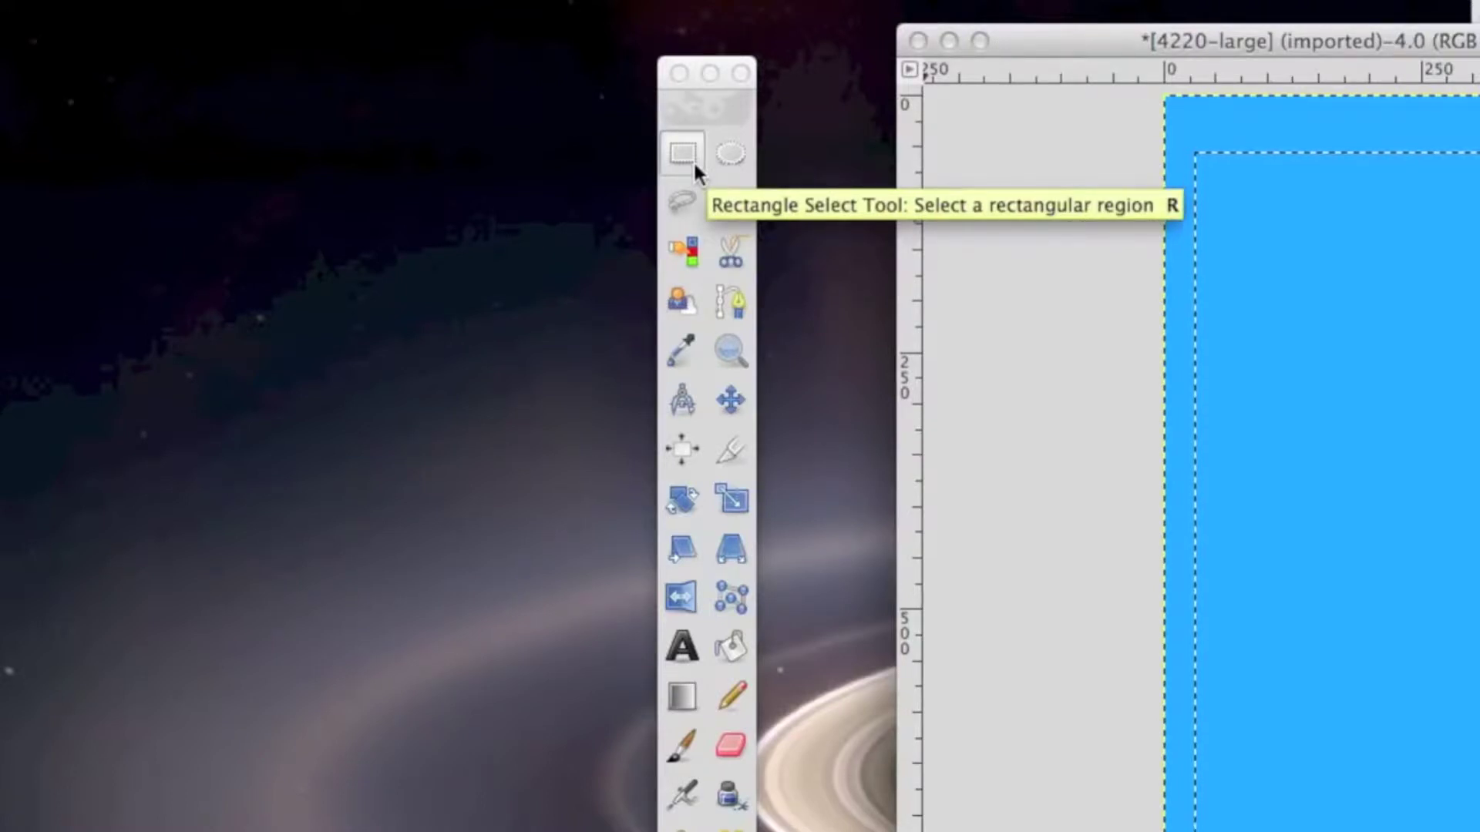
Step: Replace the current selection with a small rectangular selection near the middle of the sweg layer
click(683, 155)
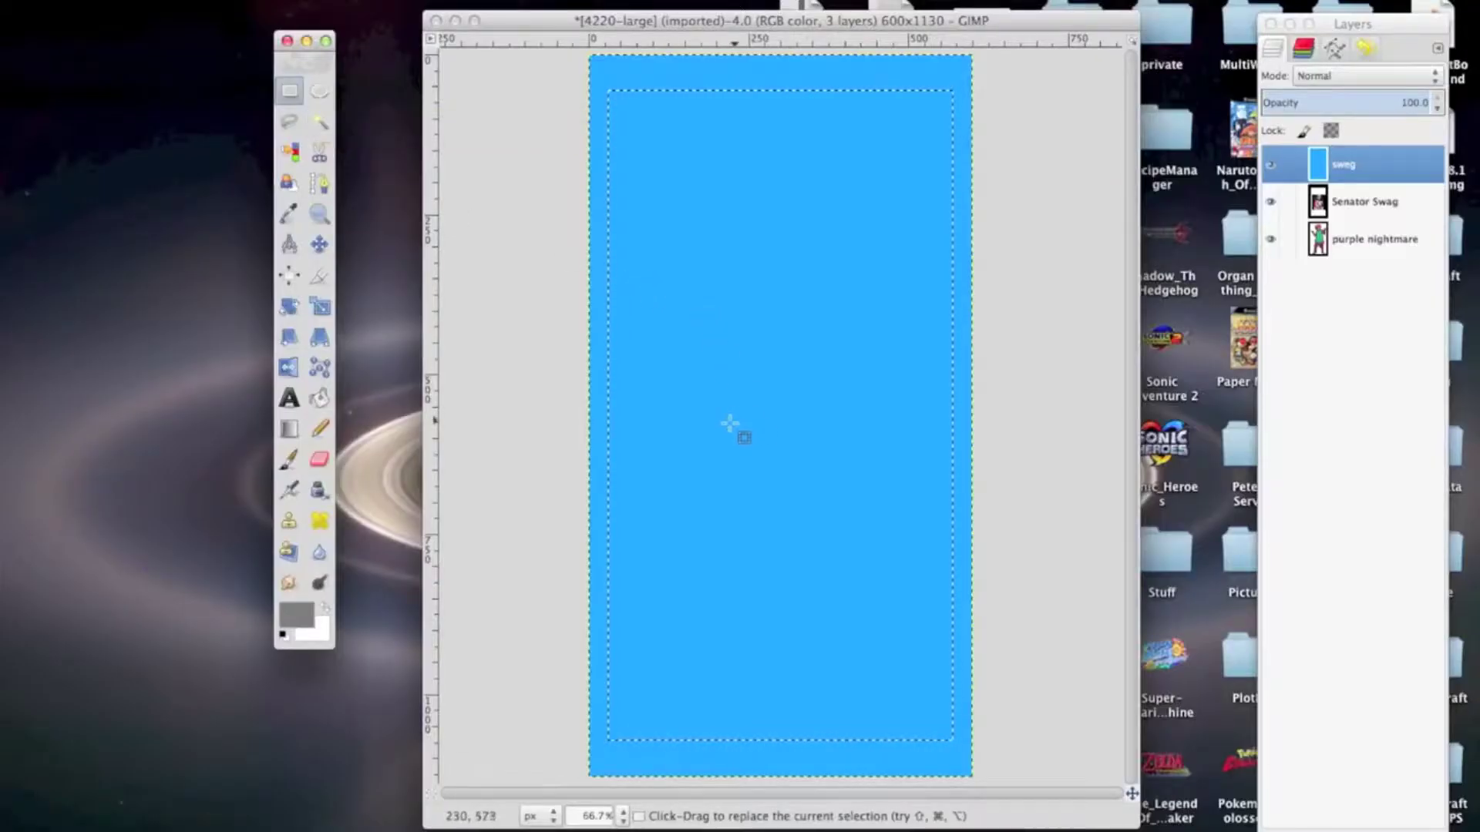
click(712, 430)
drag(711, 430, 860, 528)
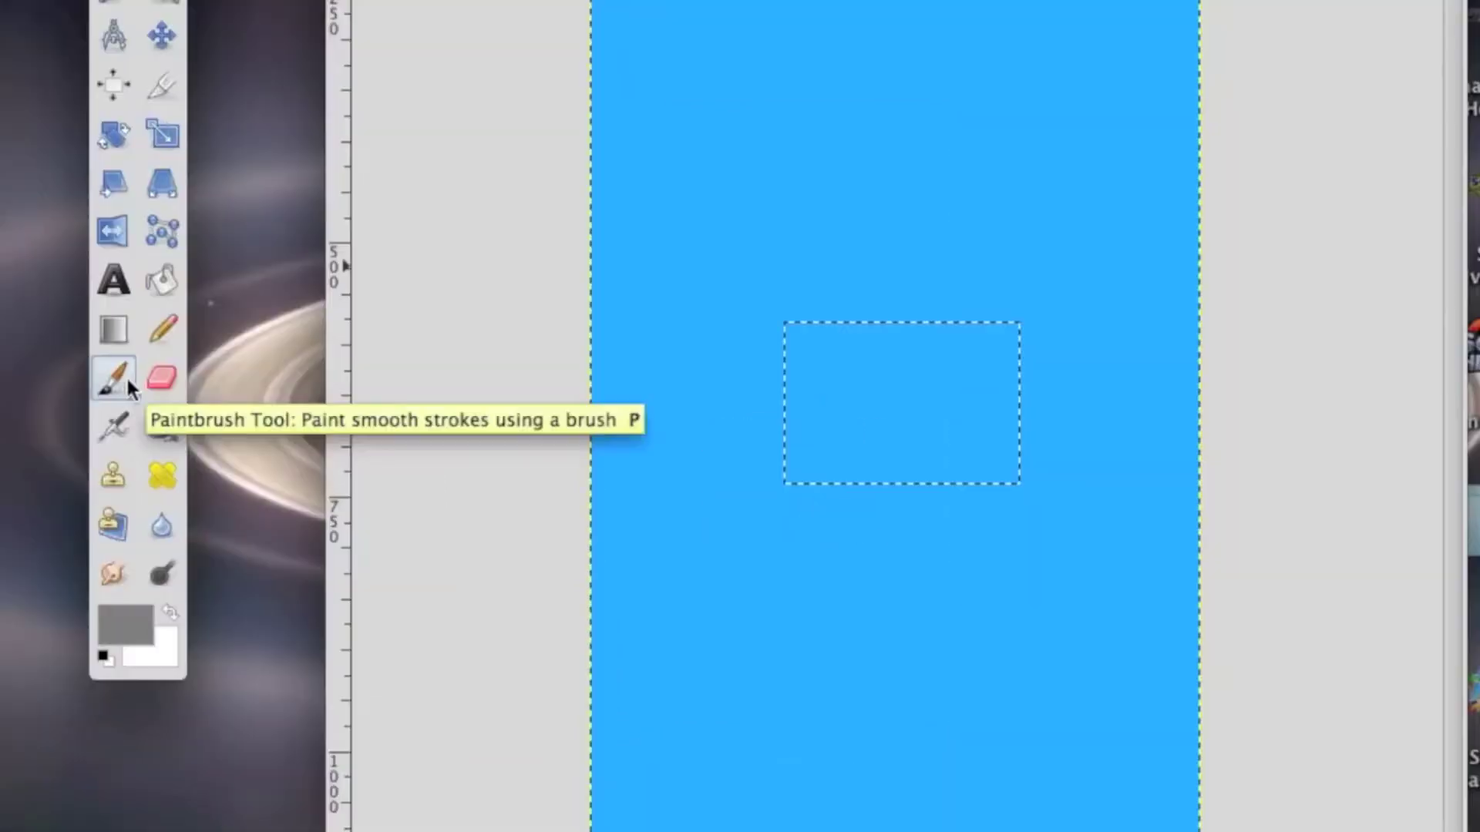
Step: Paint a few freehand strokes inside the rectangular selection with the Paintbrush and fill the selection with the foreground color
click(289, 459)
mouse_move(898, 359)
mouse_down()
mouse_move(842, 396)
mouse_move(827, 446)
mouse_up()
mouse_move(990, 459)
mouse_down()
mouse_move(919, 324)
mouse_move(810, 423)
mouse_move(779, 409)
mouse_up()
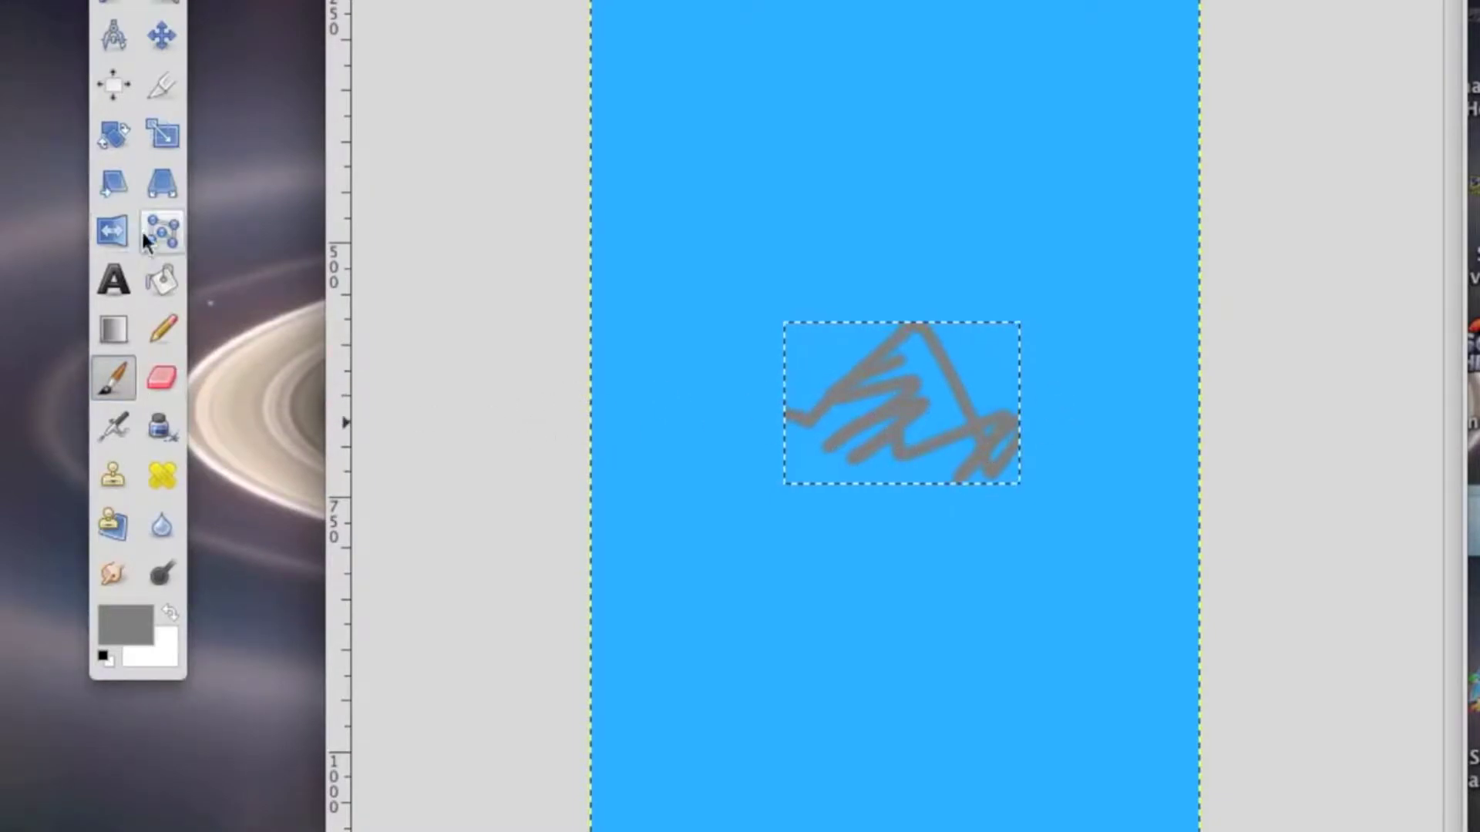
click(125, 15)
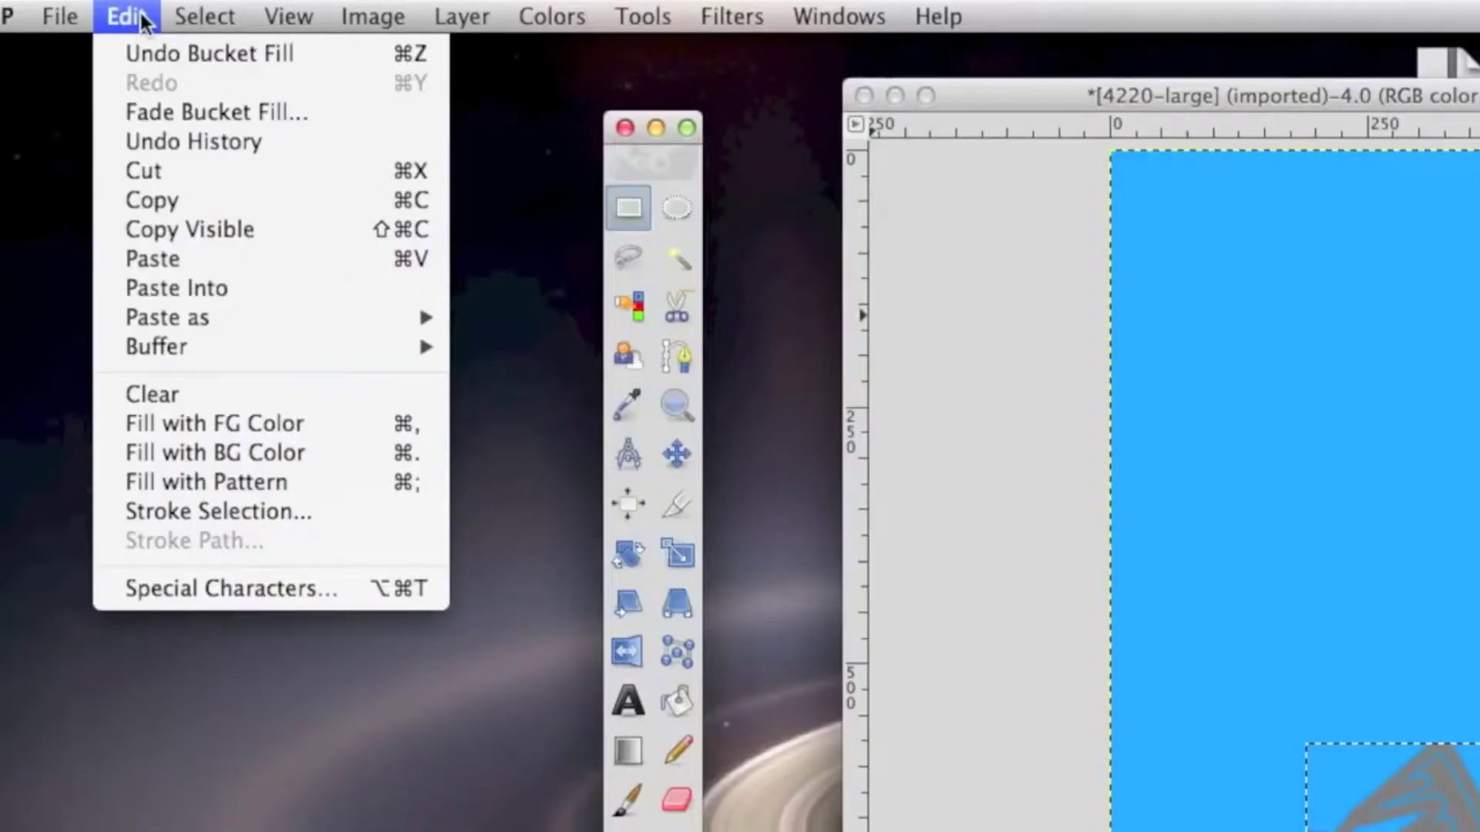
click(327, 423)
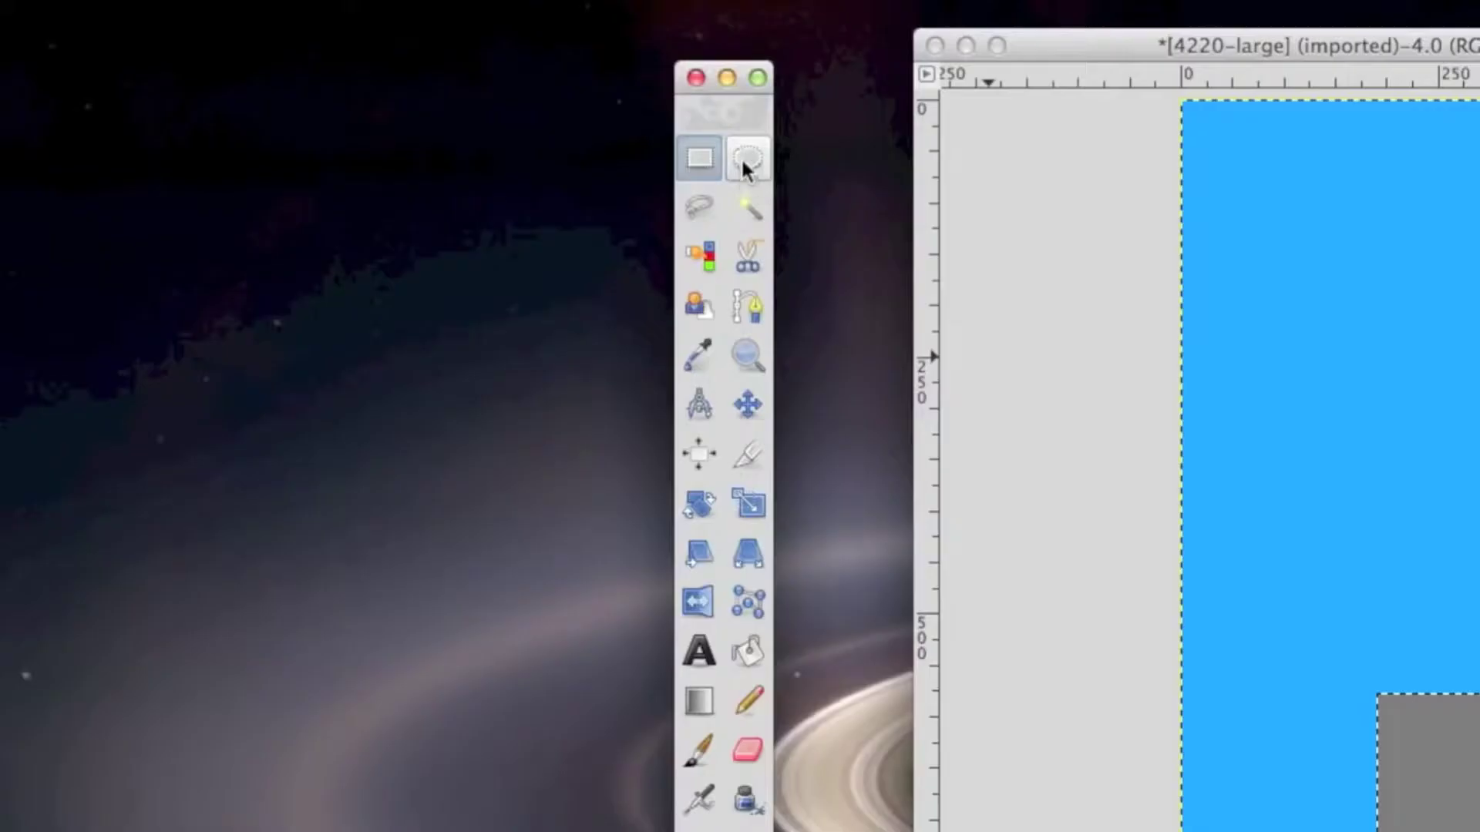
Step: Make an elliptical selection in the upper part of the blue sweg layer and fill it with the foreground color
click(310, 85)
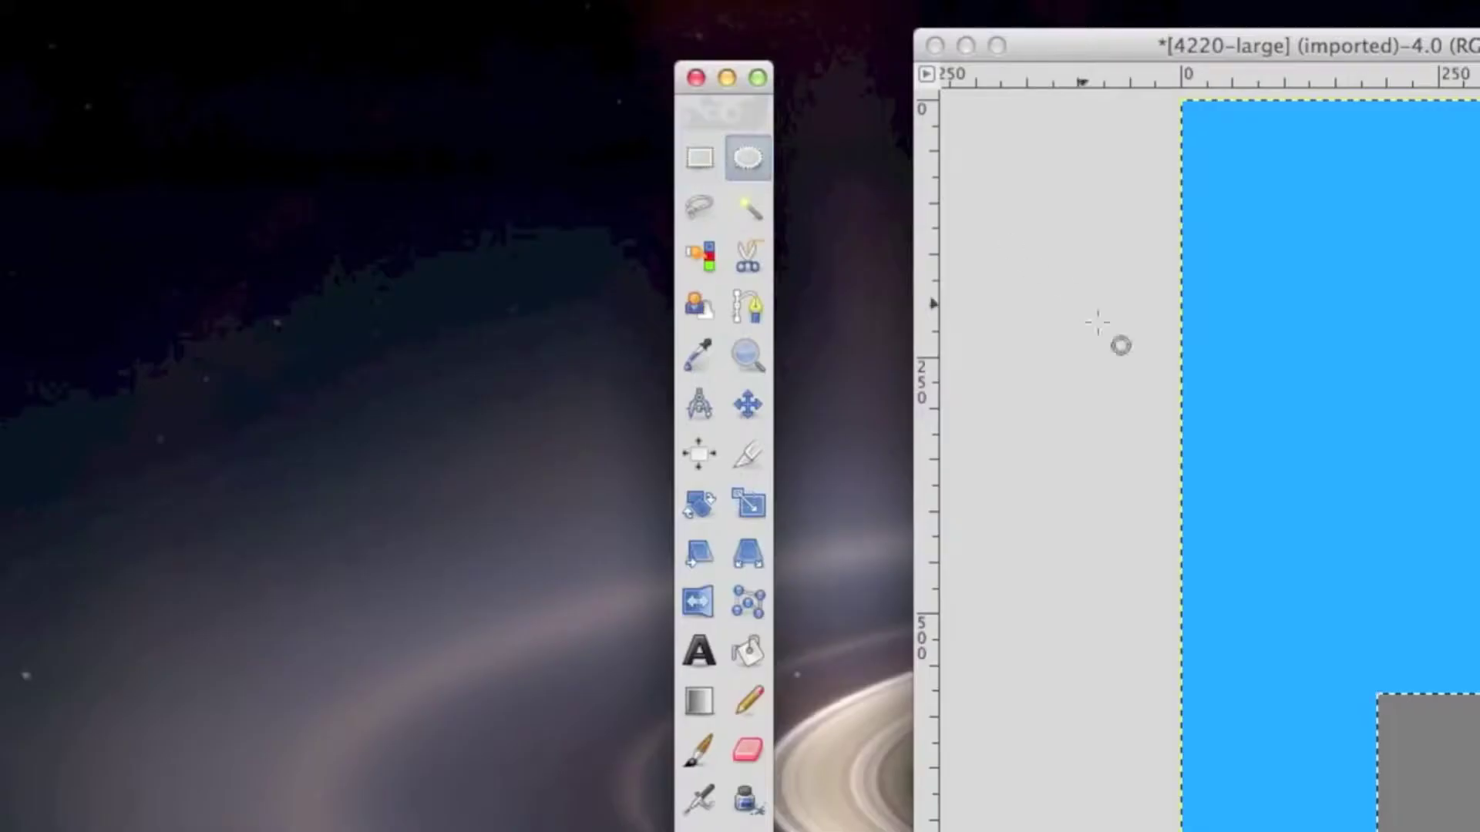
drag(633, 216, 752, 357)
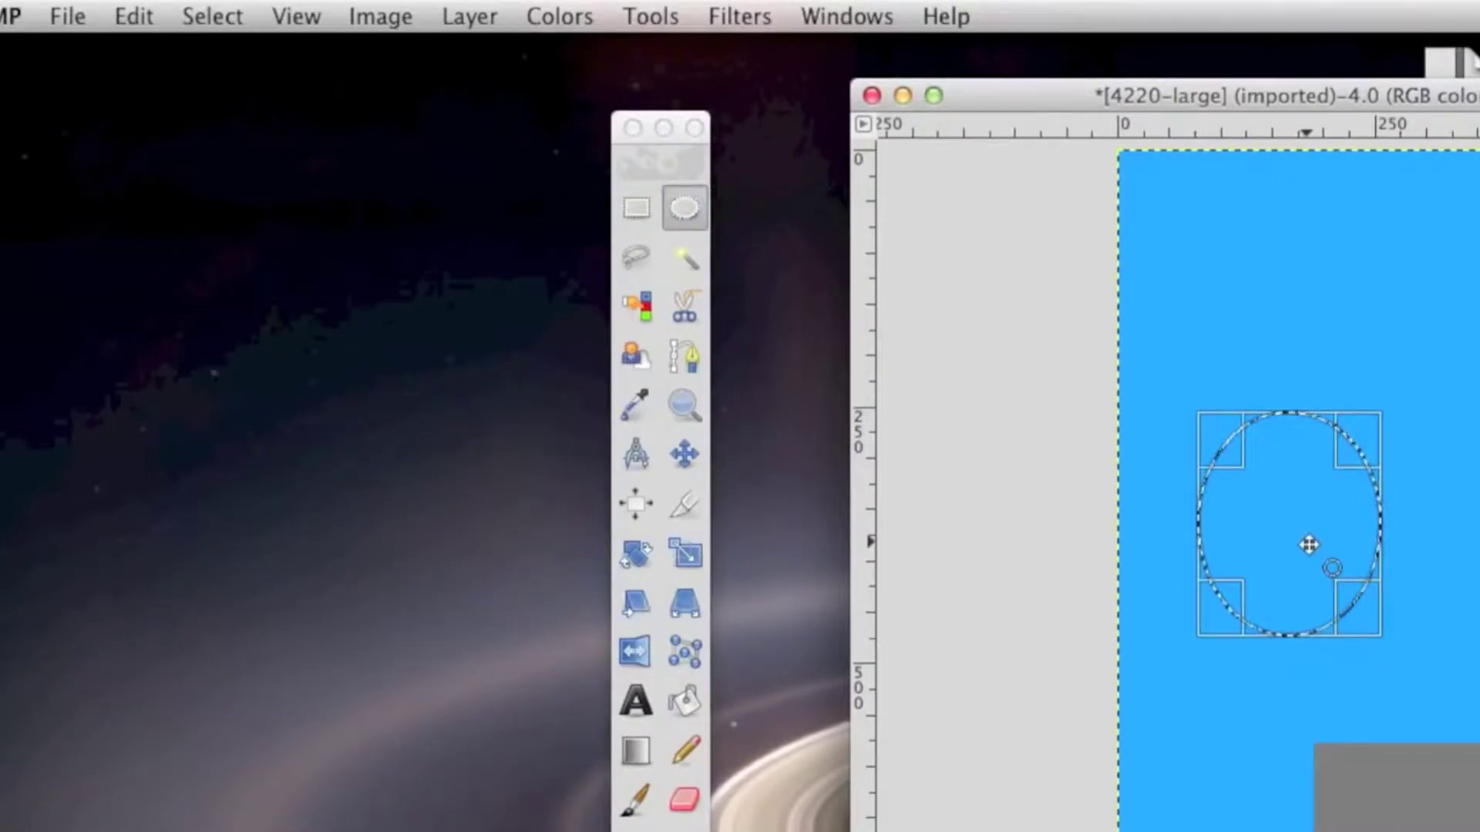
click(124, 17)
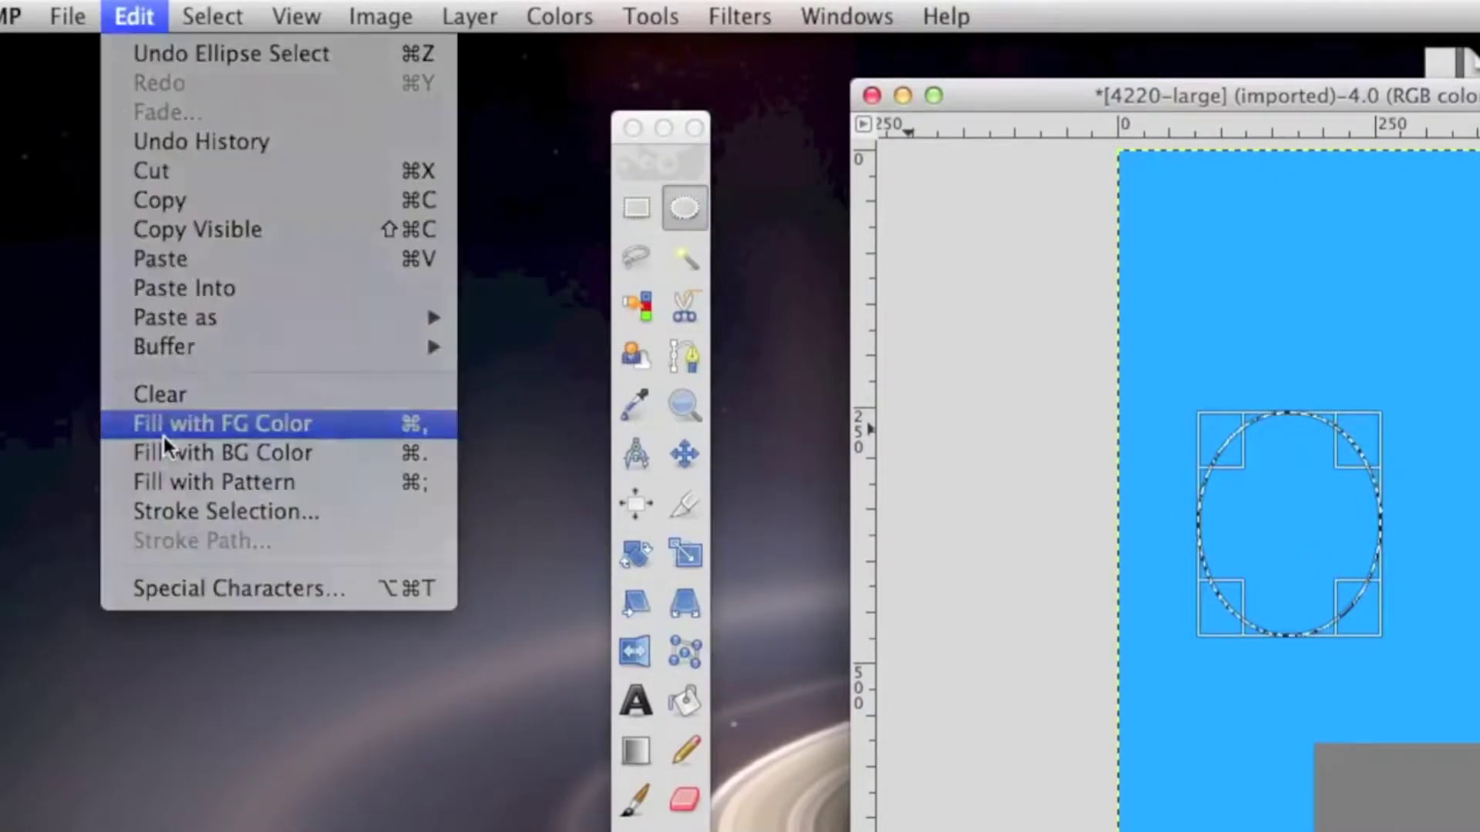
click(163, 433)
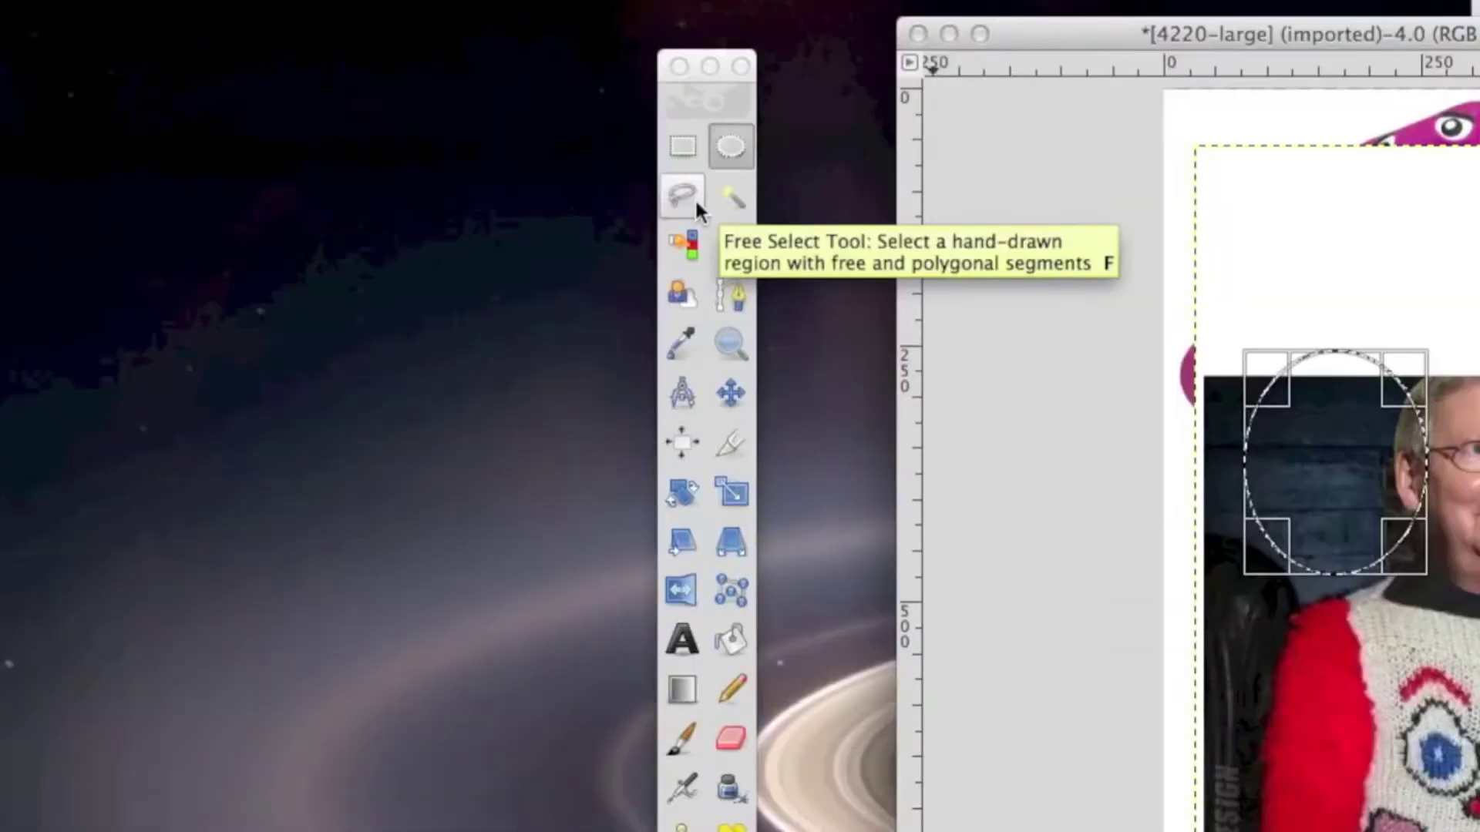
Step: Outline the man's head and sweater body, without the sleeves, on the Senator Swag layer using the Free Select tool
click(694, 197)
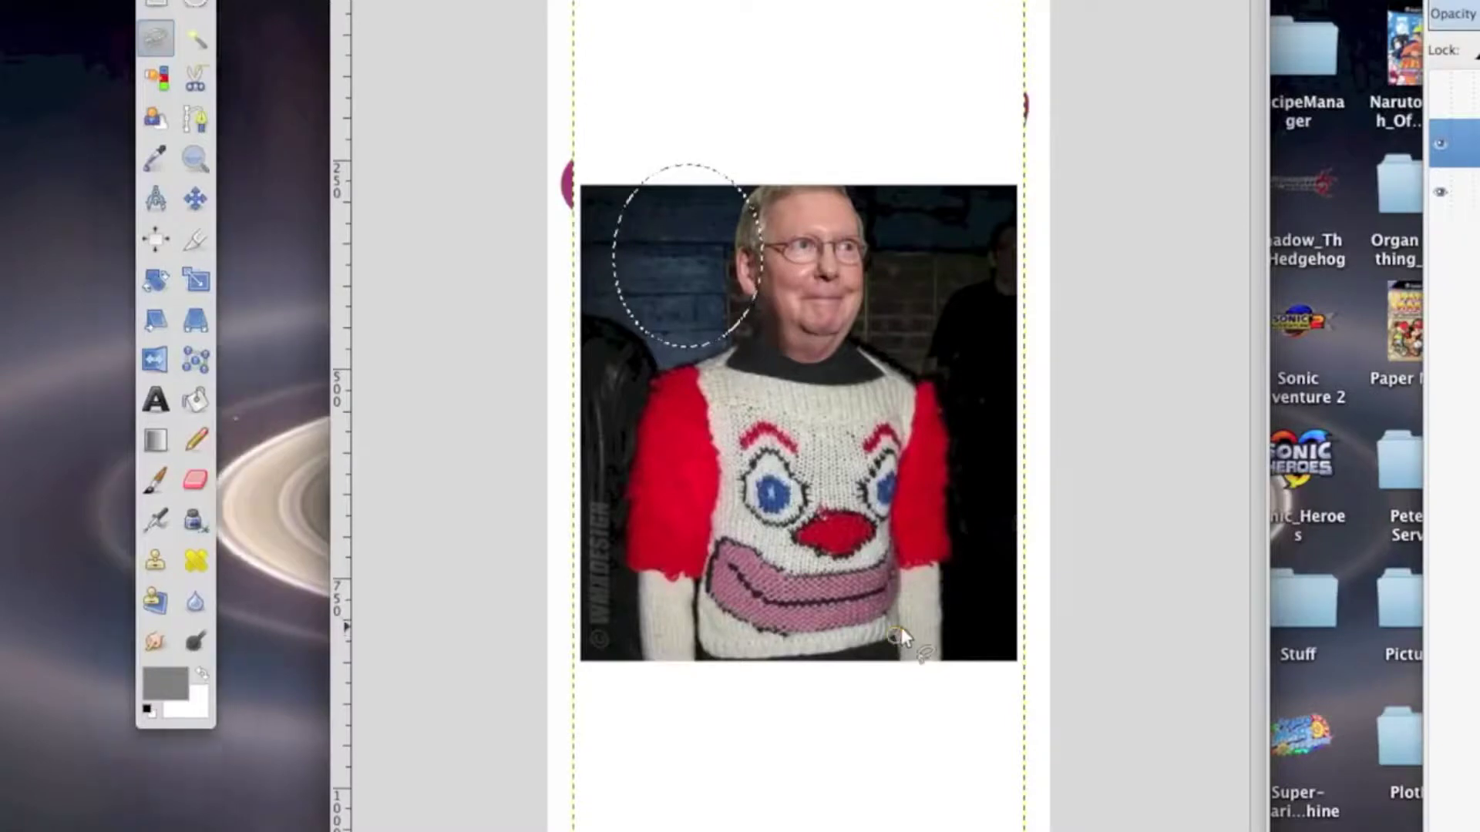
click(891, 532)
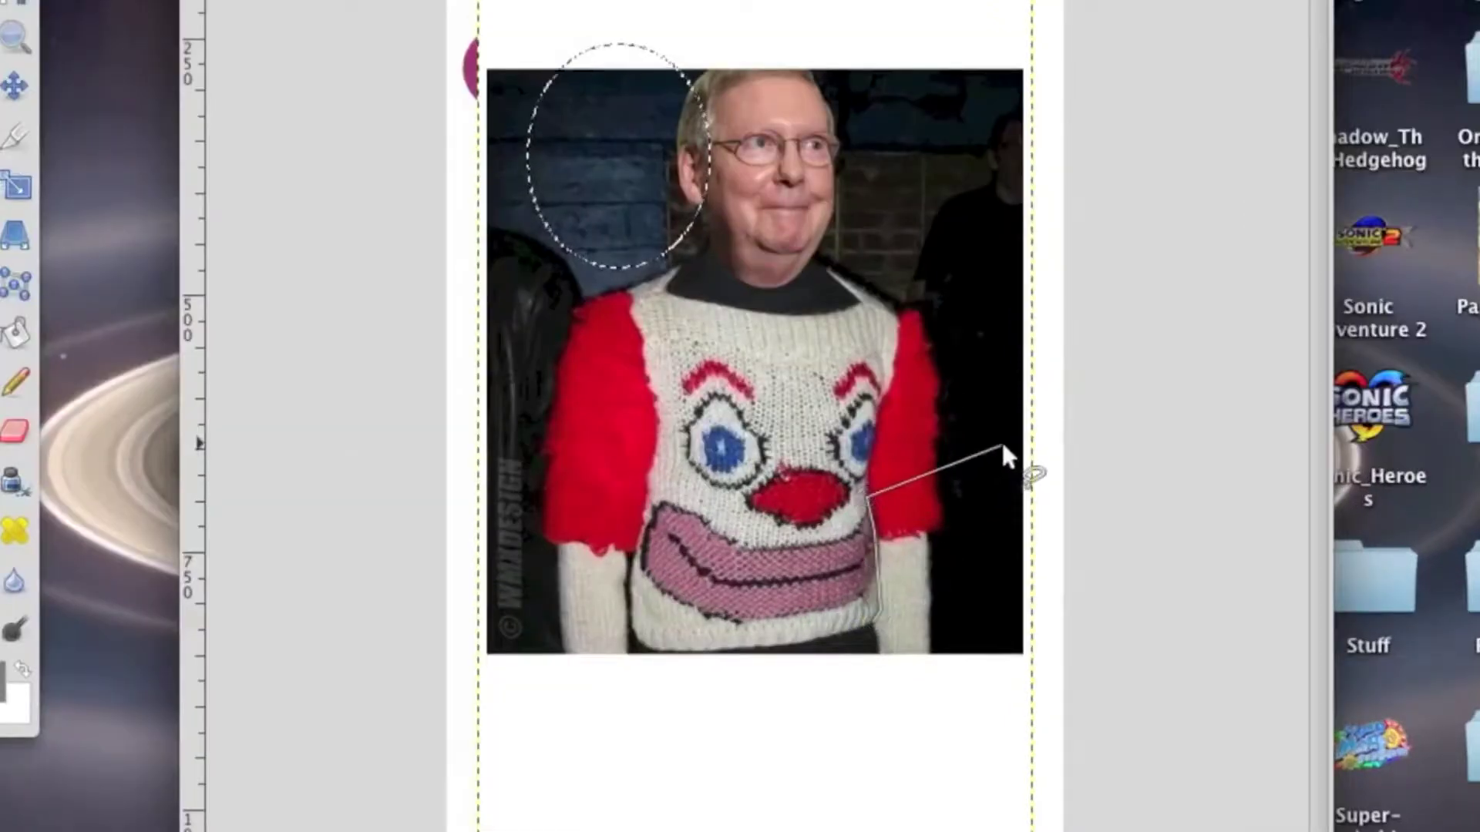
click(1000, 490)
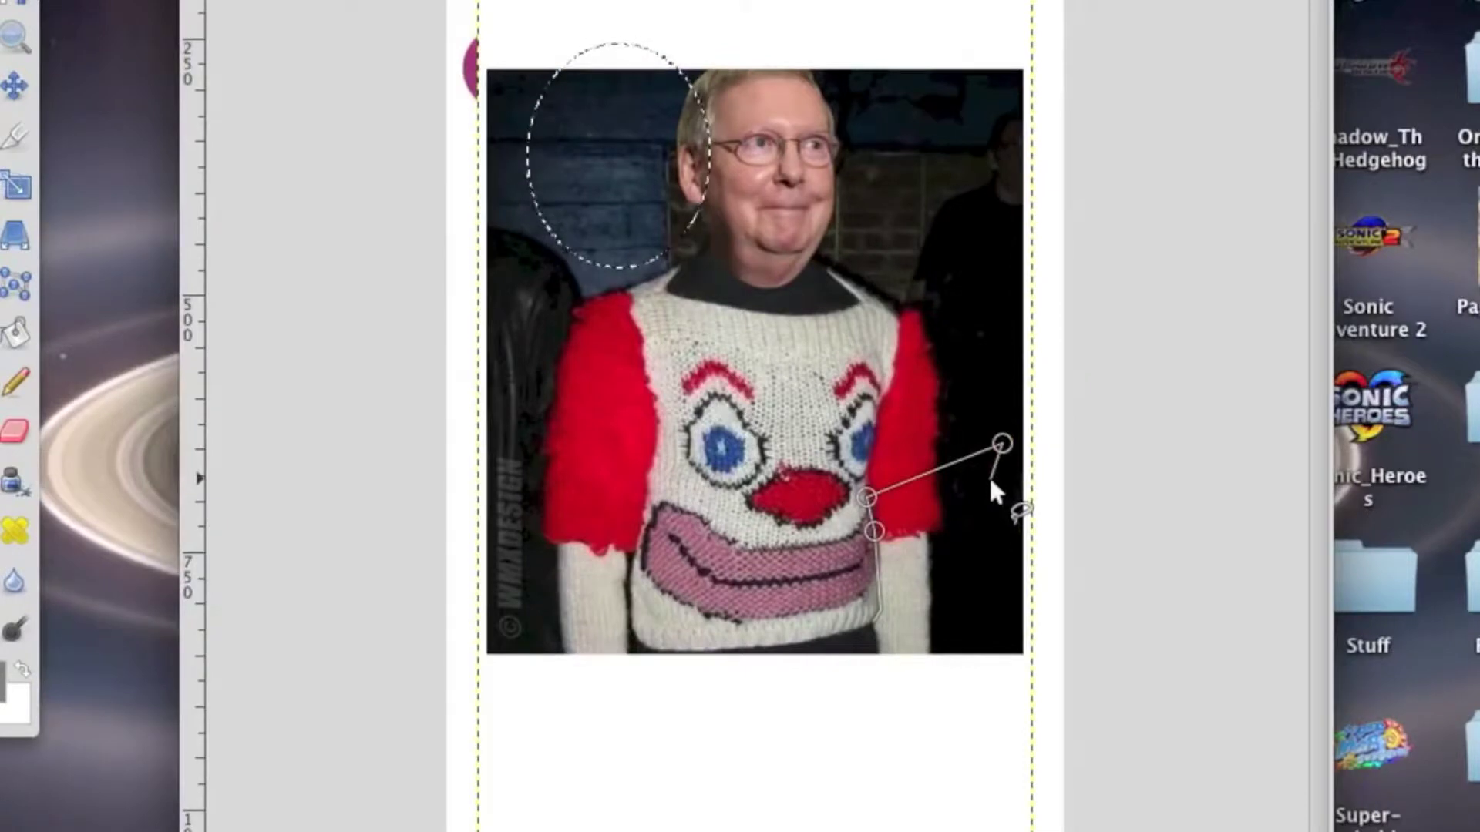
key(BackSpace)
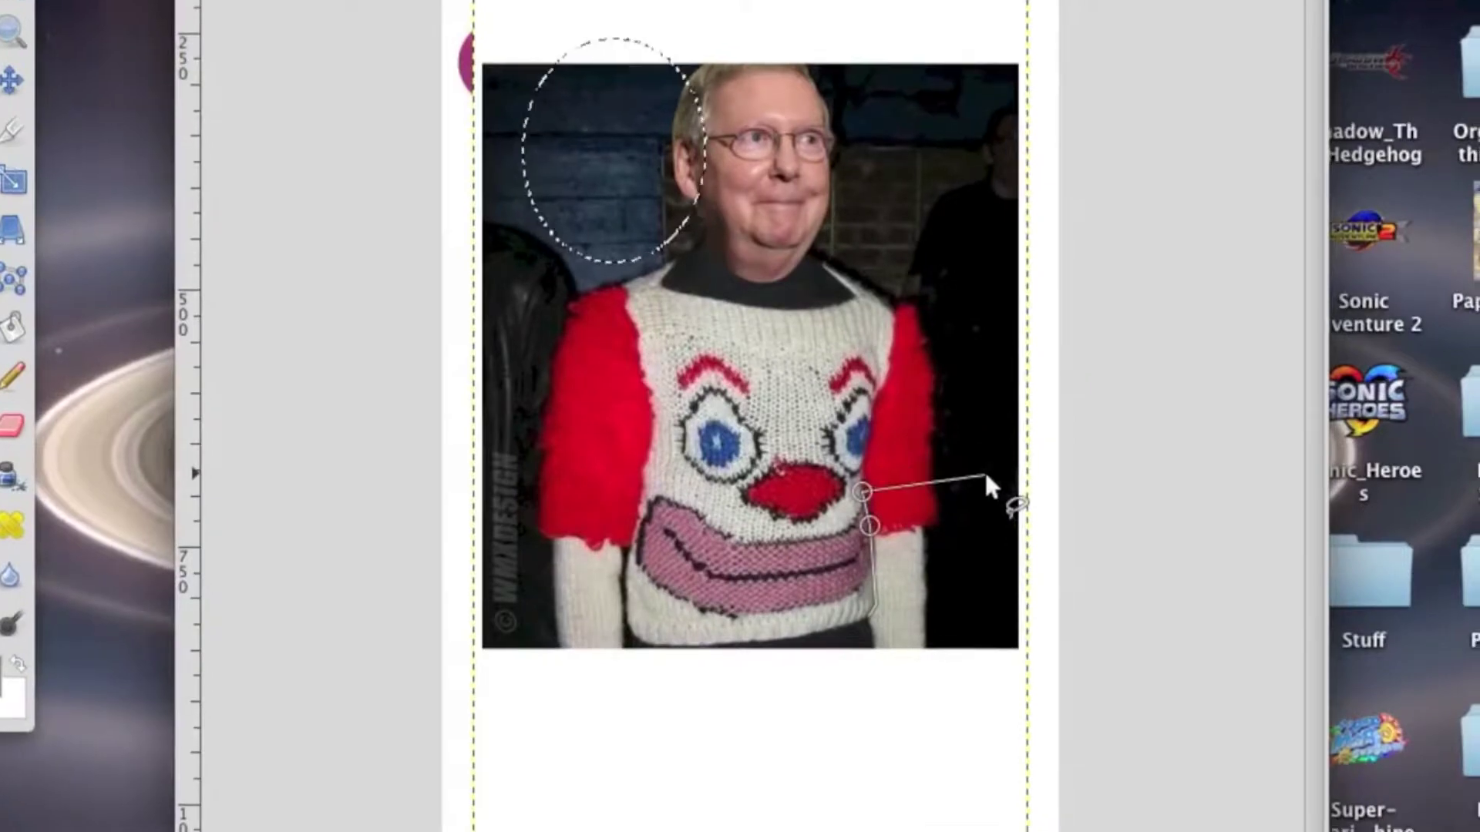
click(863, 471)
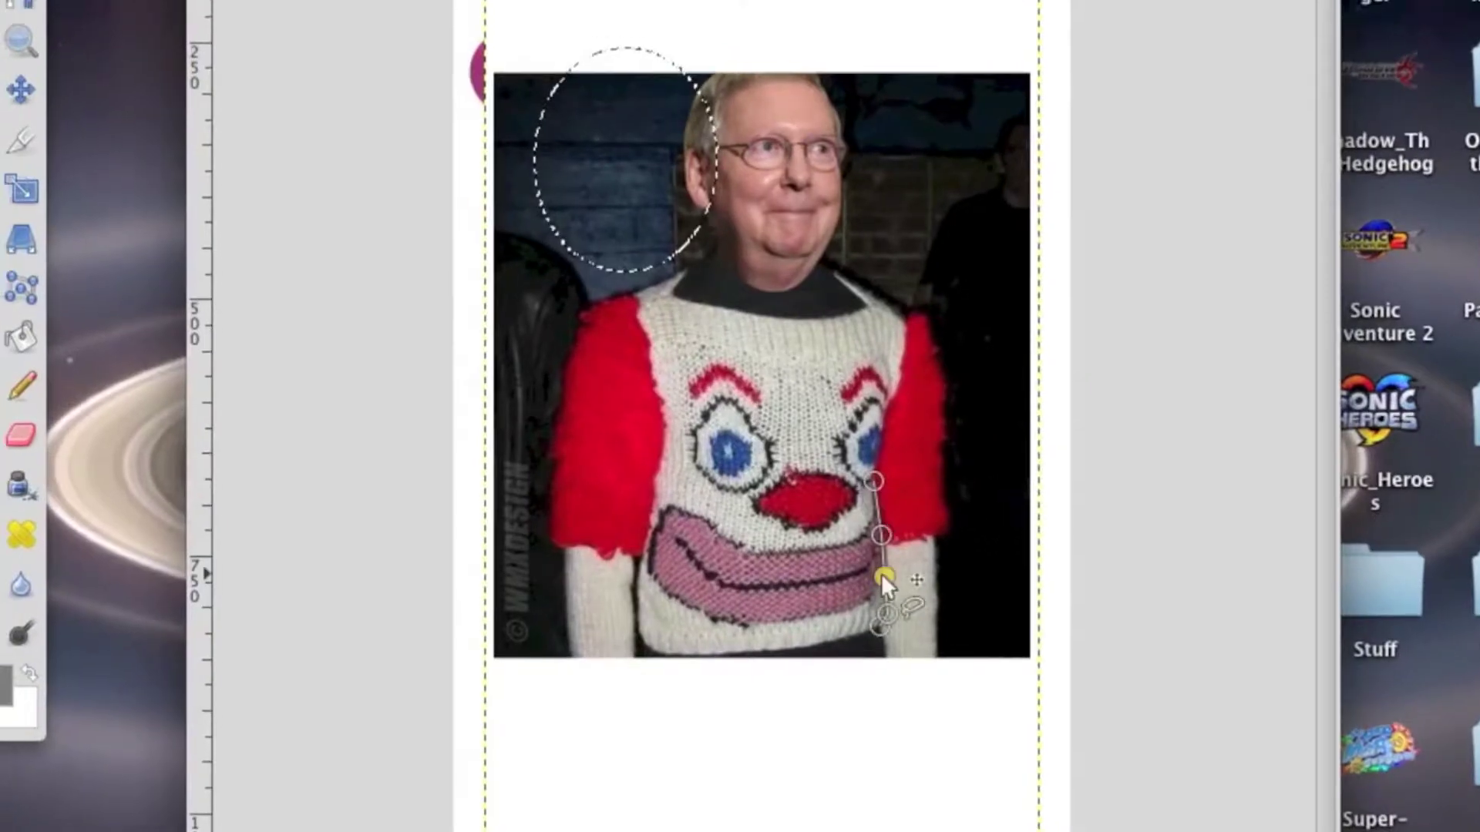
mouse_move(872, 569)
mouse_down()
mouse_move(977, 571)
mouse_move(879, 624)
mouse_up()
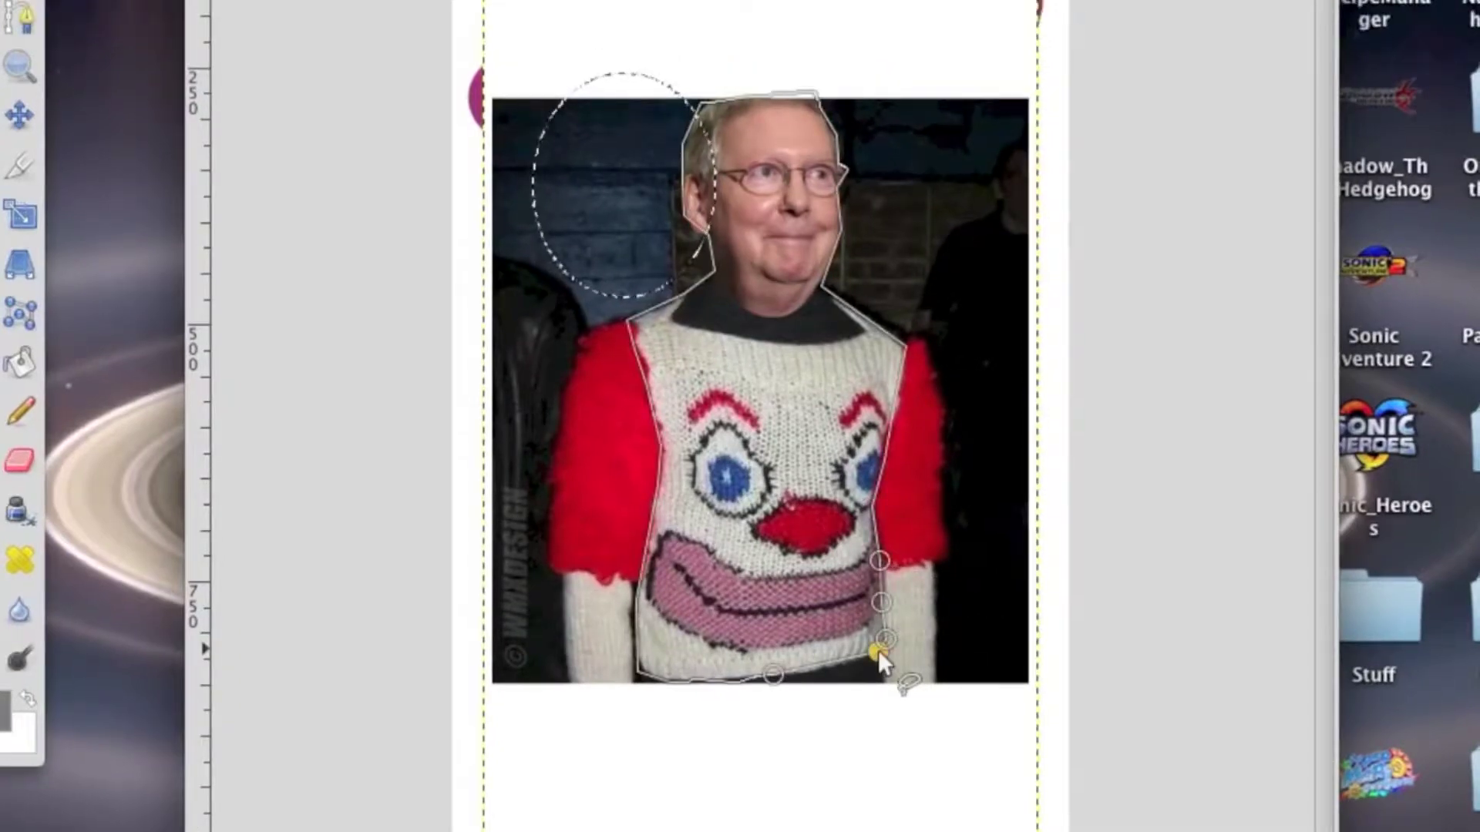
double_click(877, 650)
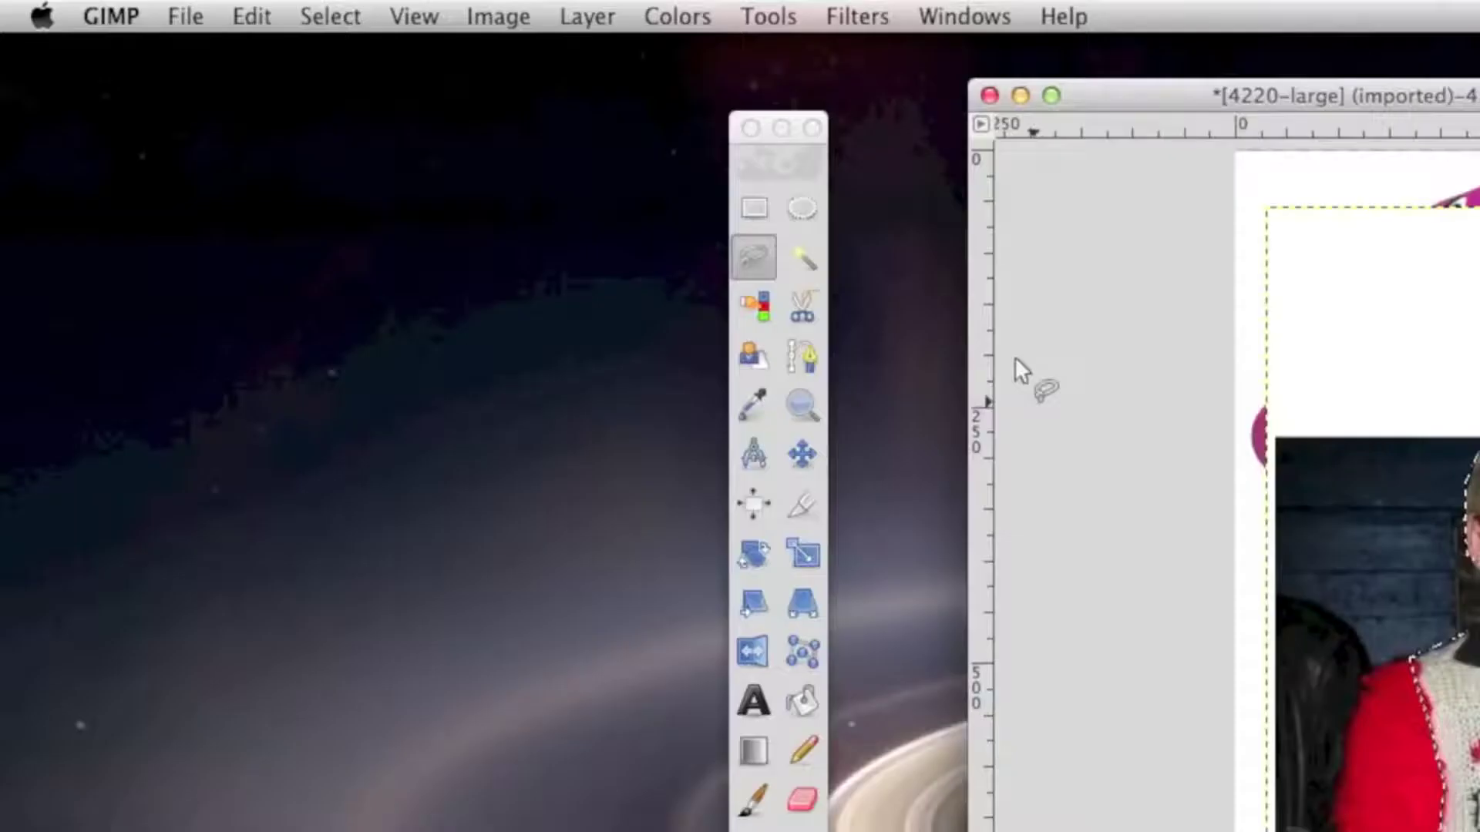
Step: On the purple nightmare layer, reduce the selection to both raised hands using Free Select's add and subtract modes, and fill it with the foreground color
double_click(752, 262)
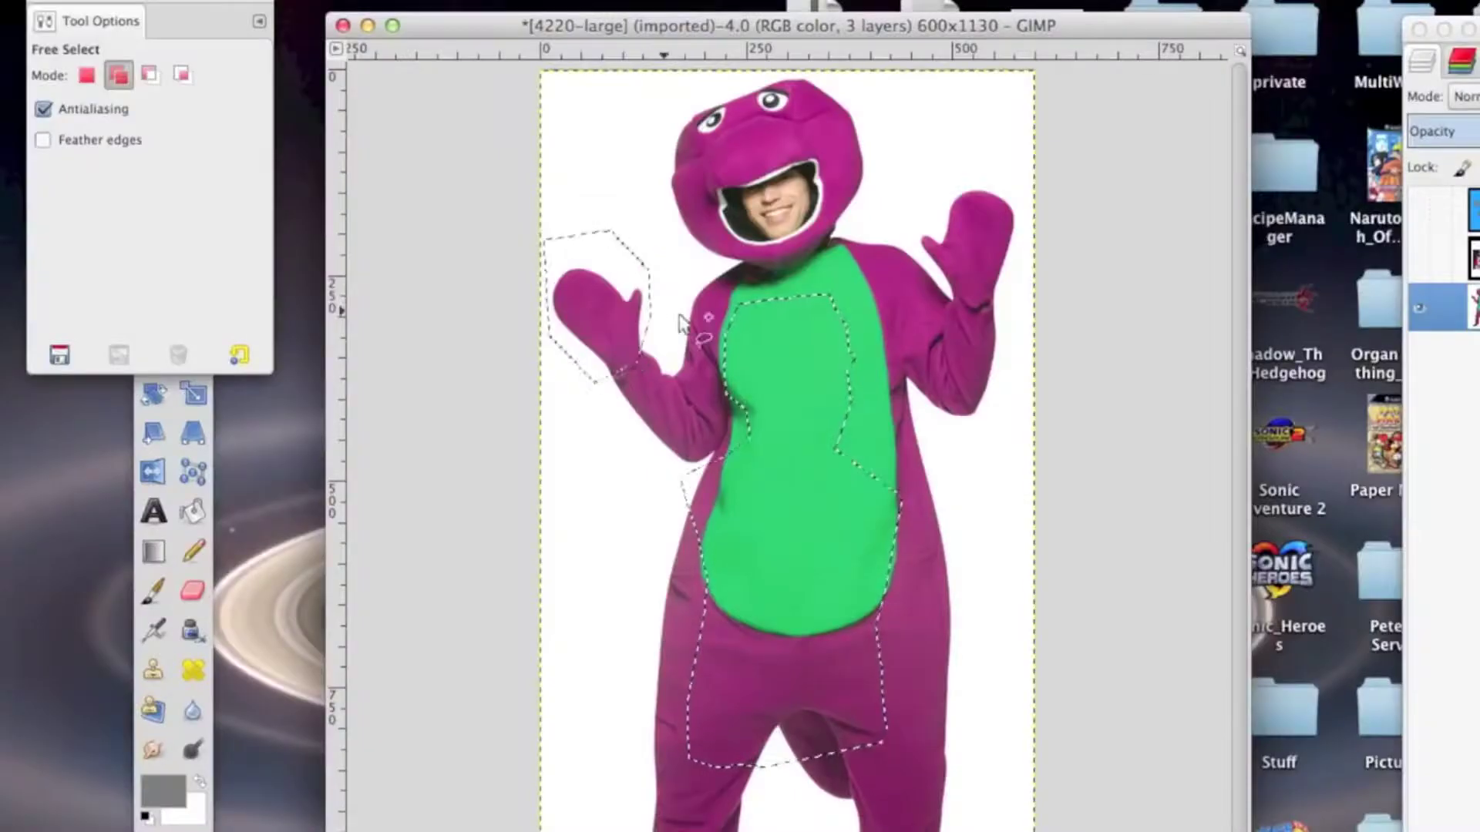
mouse_move(908, 222)
mouse_down()
mouse_move(993, 310)
mouse_move(908, 222)
mouse_up()
click(151, 76)
drag(900, 397, 697, 365)
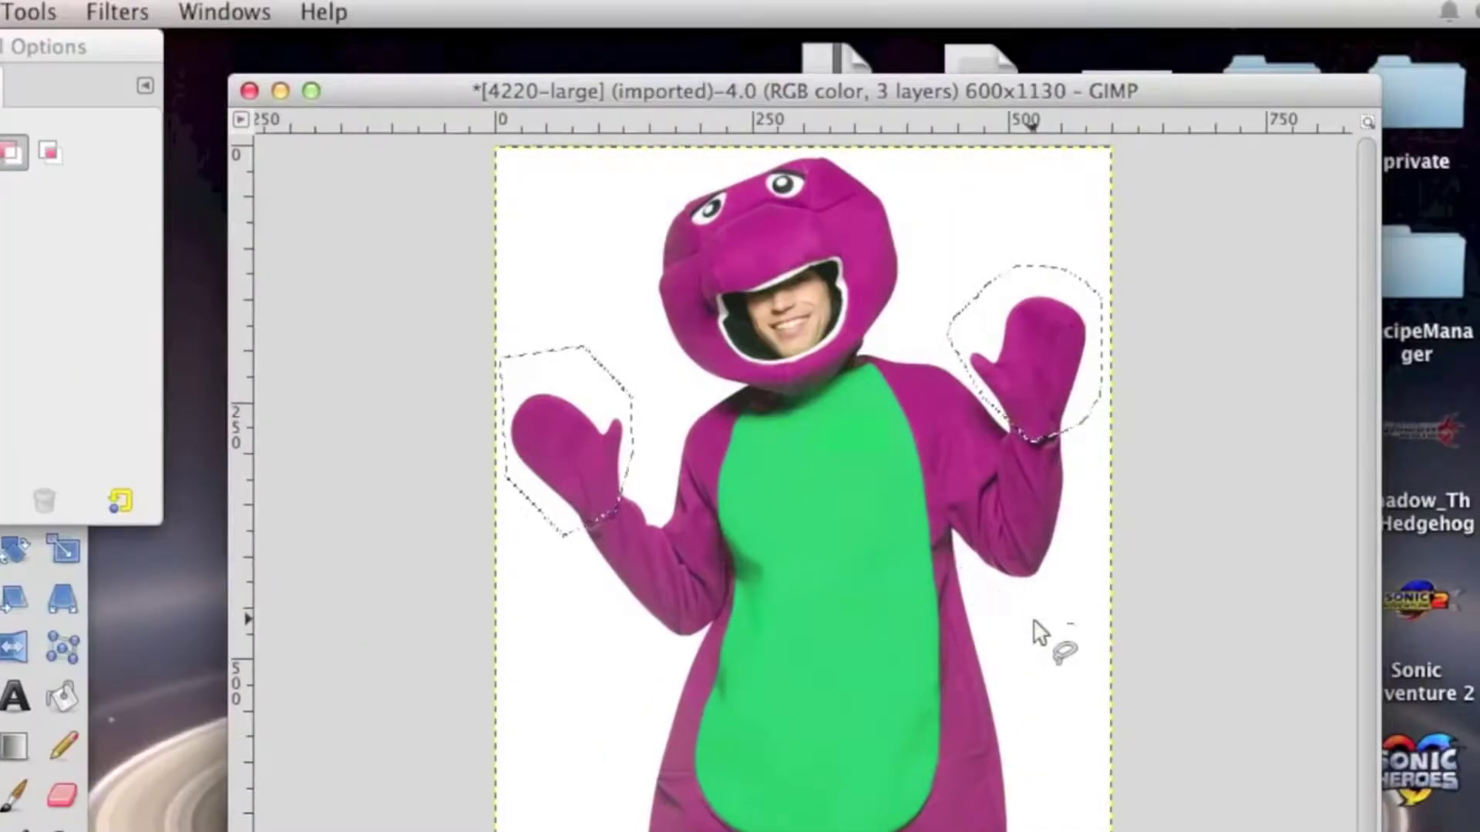
click(71, 14)
click(113, 340)
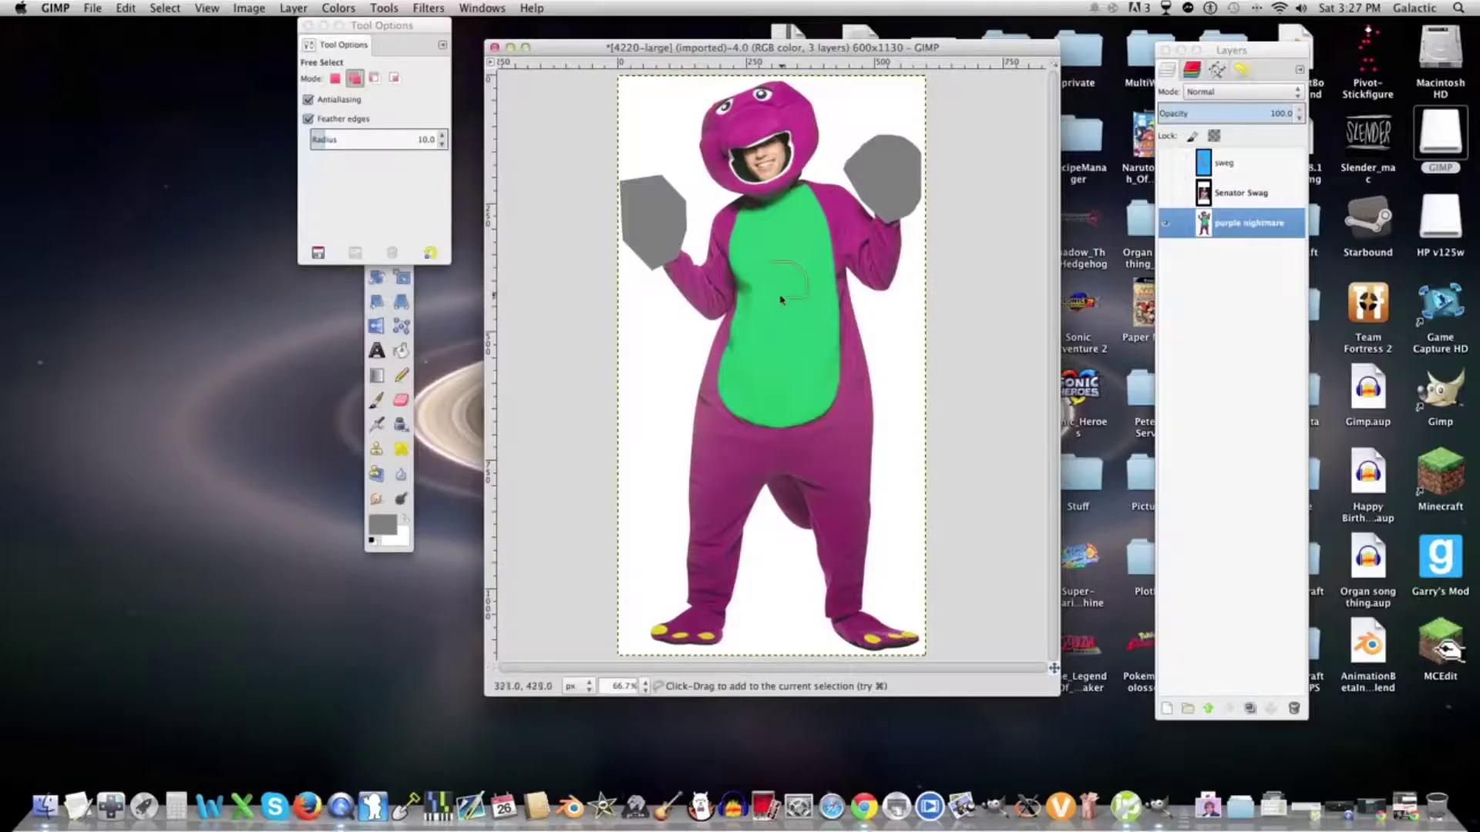
Step: Free-select a small area of the green belly with edges feathered at radius 10 and fill it with the foreground color
drag(1304, 529, 1309, 532)
click(25, 19)
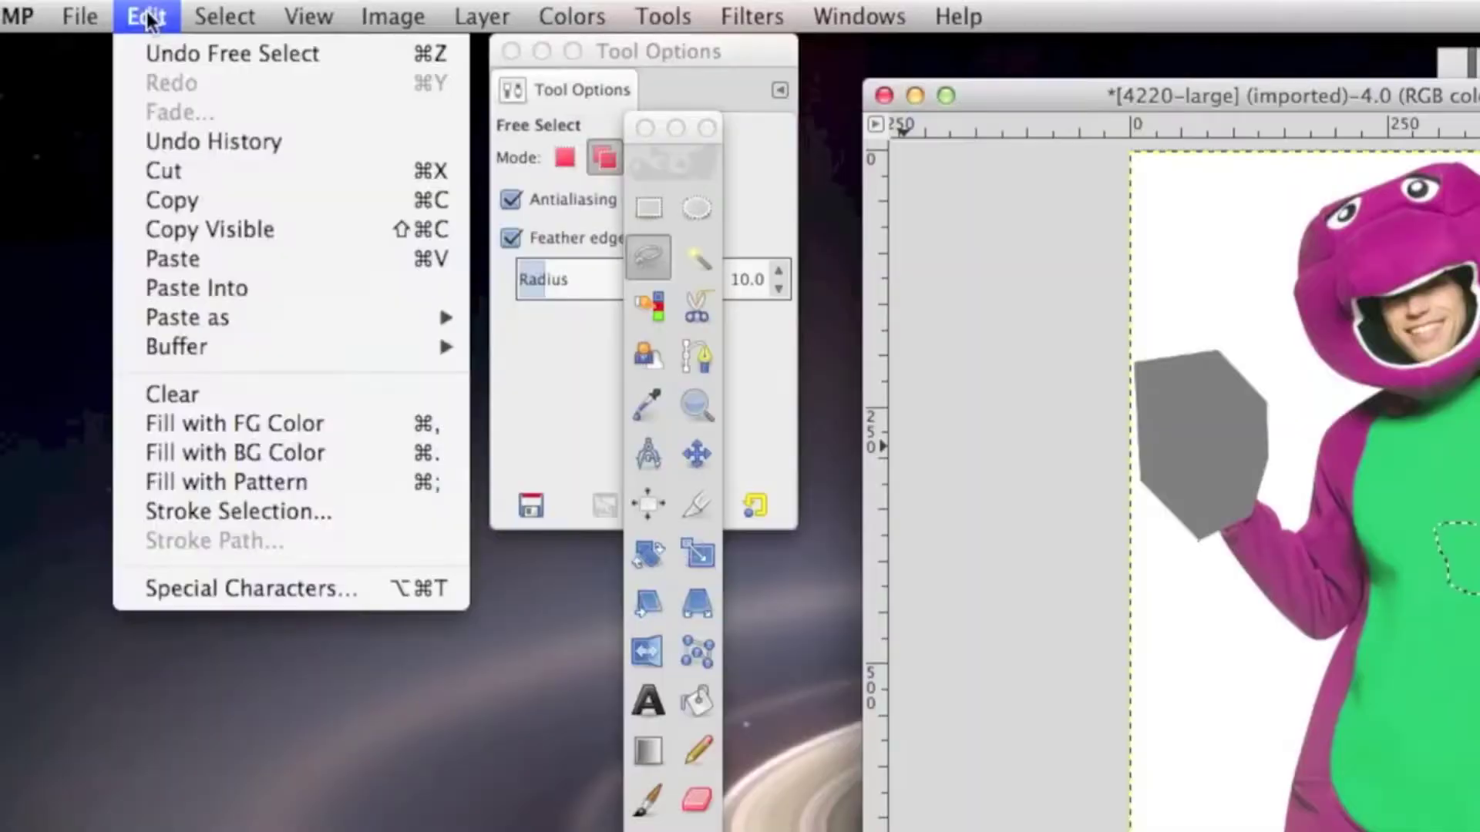
click(191, 423)
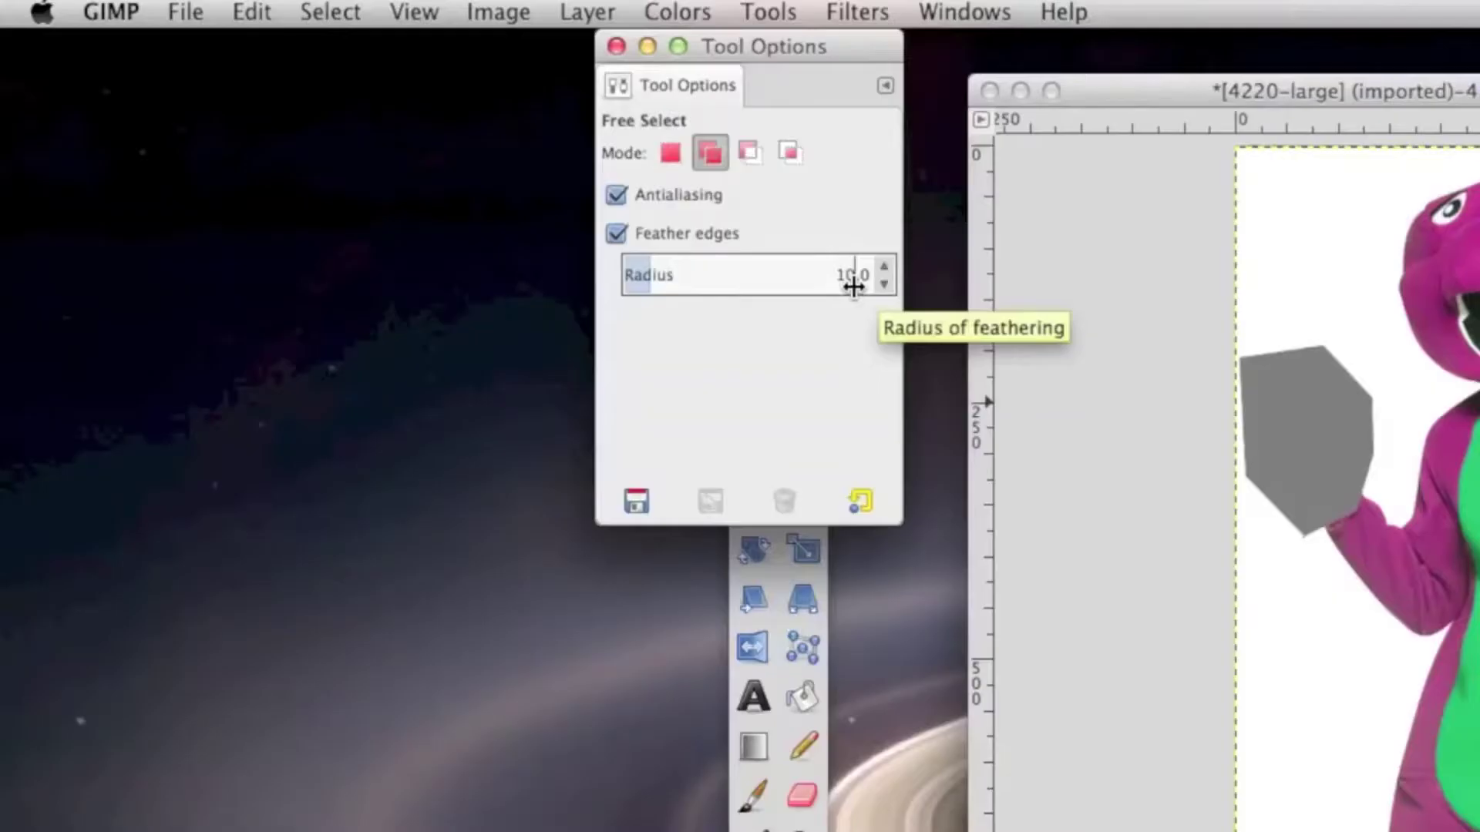
Step: Set the feather radius to 100 and fill a jagged free selection across the lower belly and side with the foreground color
click(854, 283)
text(0)
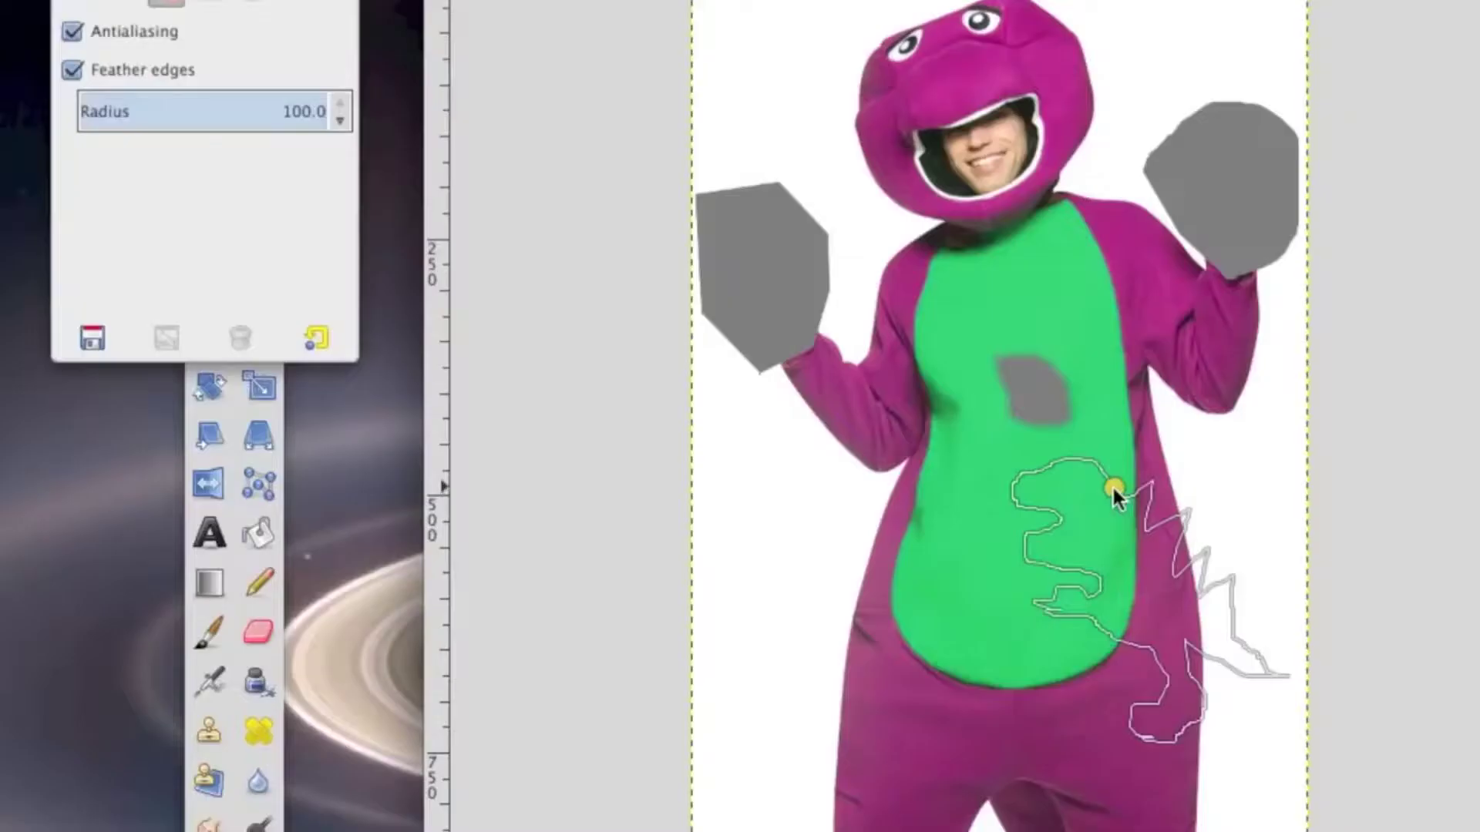
click(1113, 487)
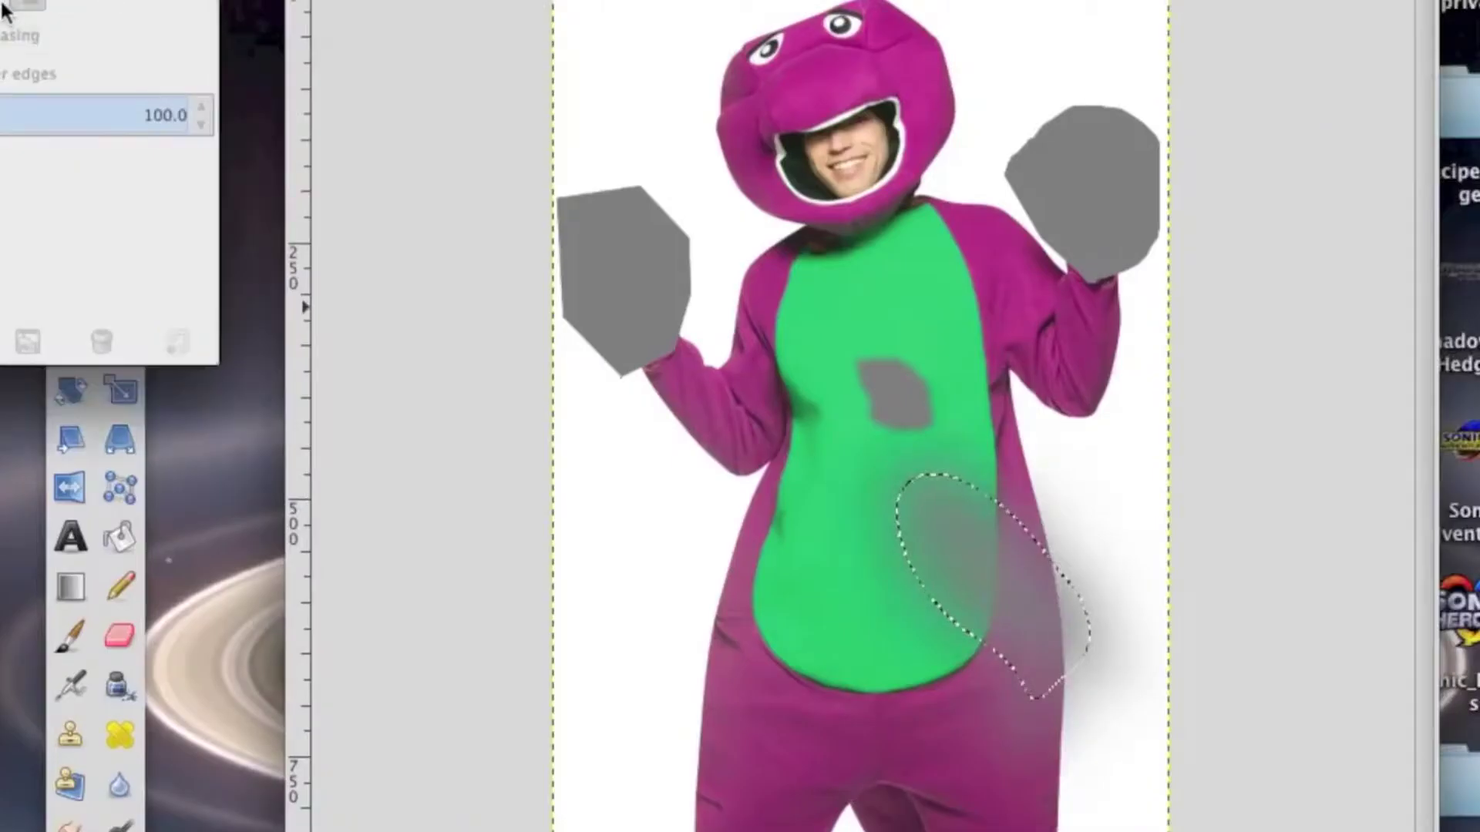
click(928, 438)
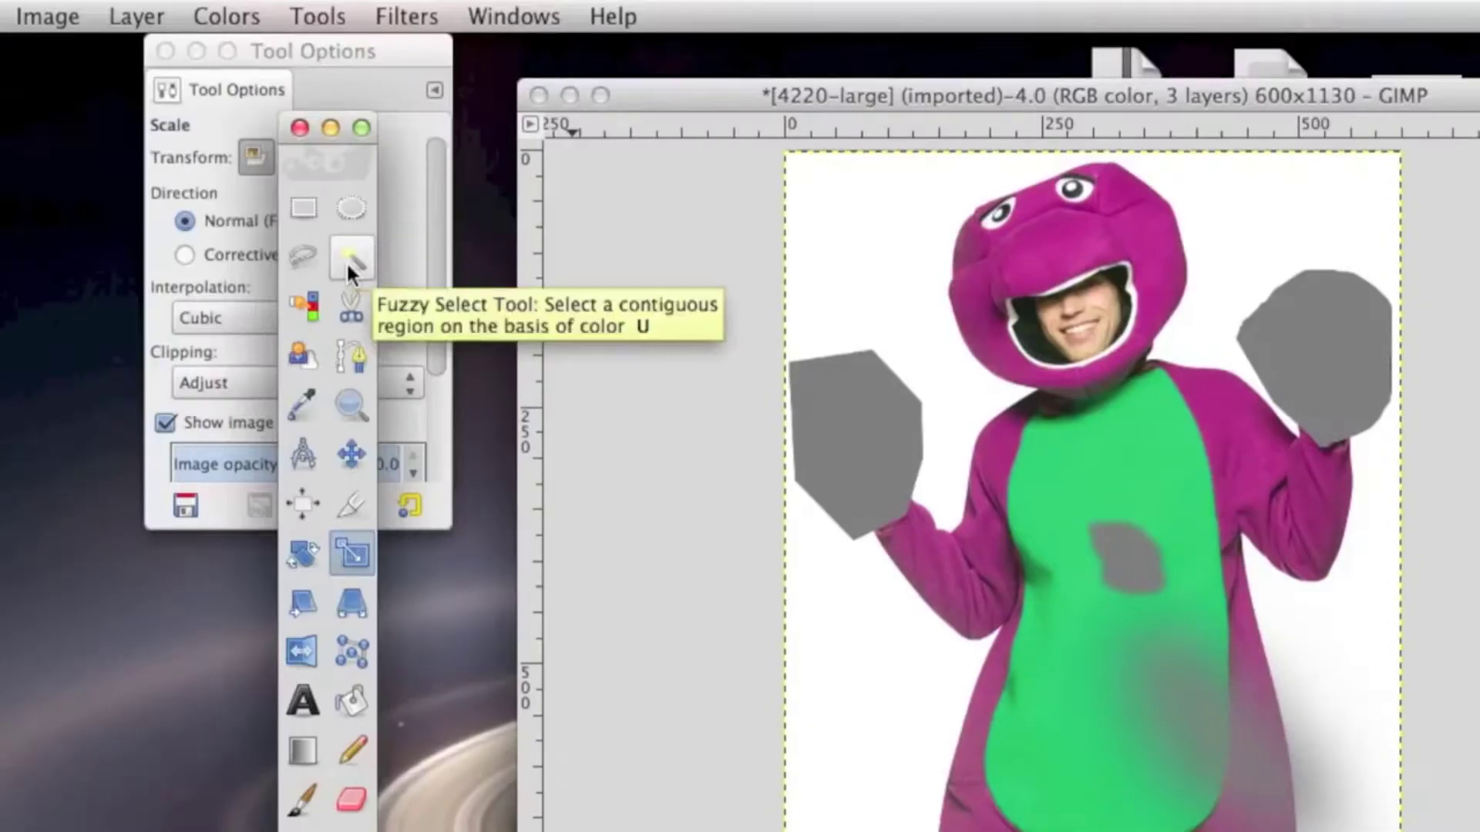
Step: Select the white background around the purple costume with the Fuzzy Select tool and fill it with magenta
click(347, 269)
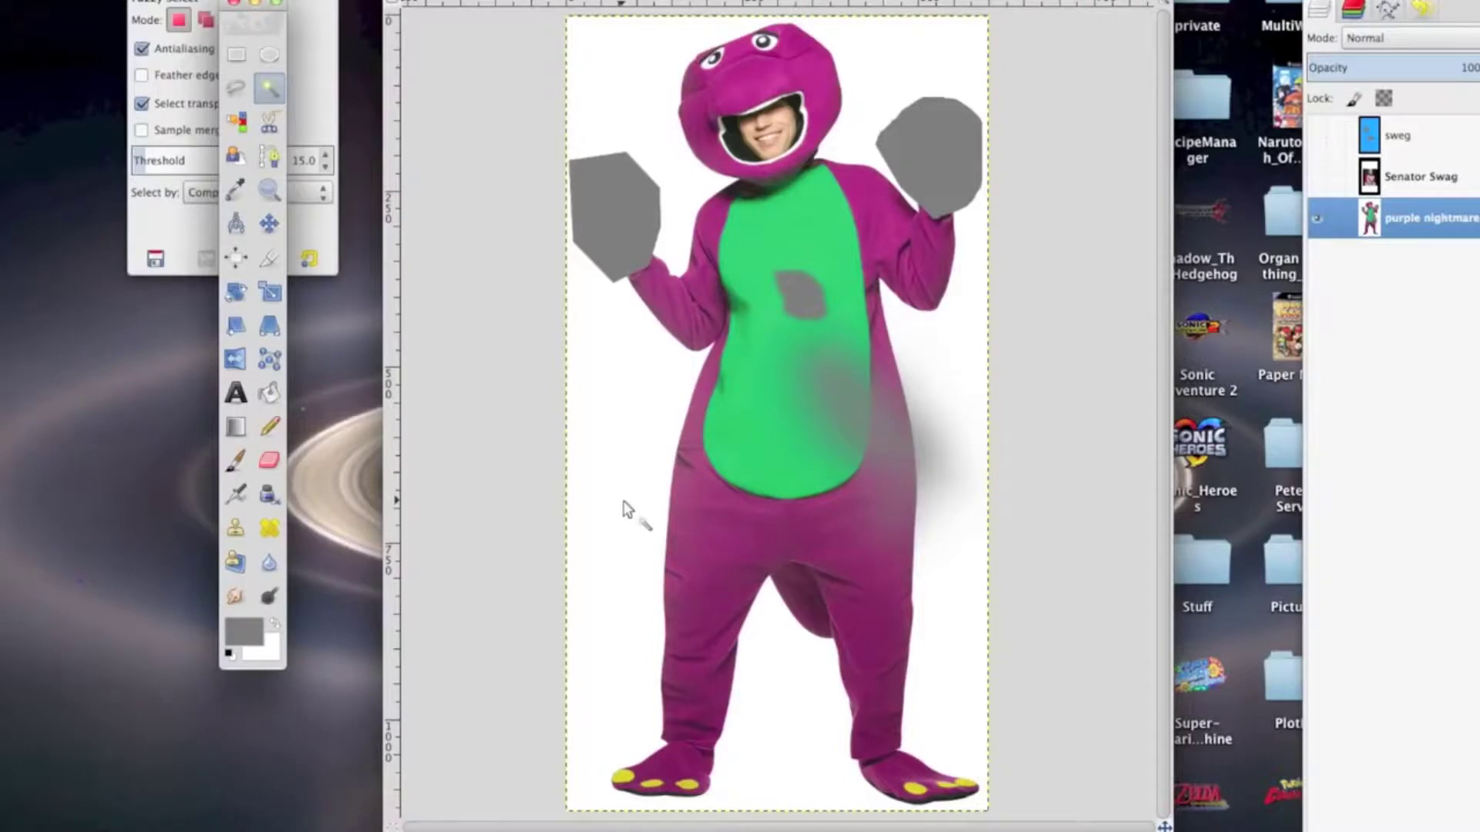
click(625, 505)
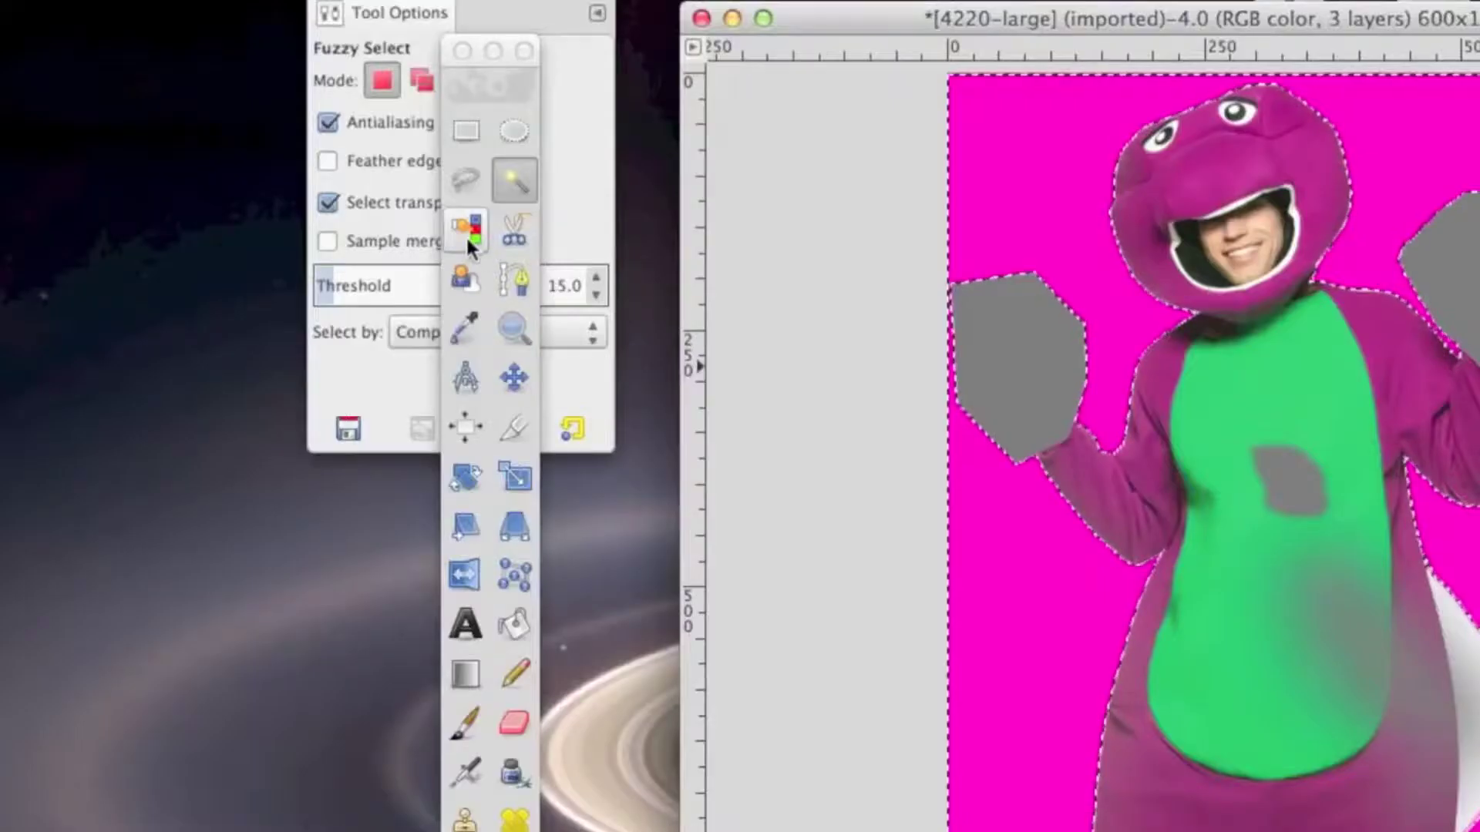
Step: Select the face's skin tone with the Select by Color tool and fill the selection with the current pattern
click(465, 234)
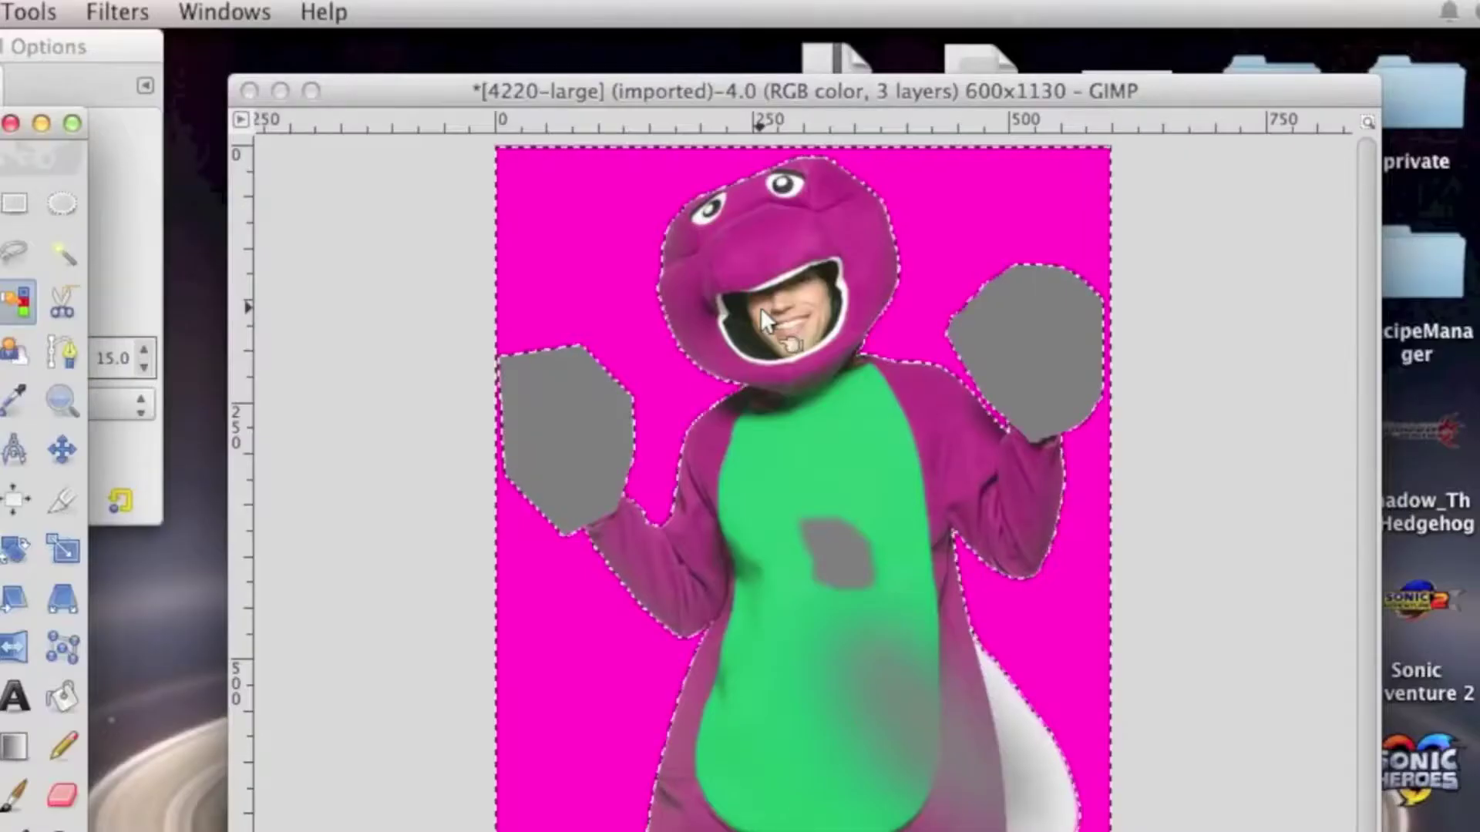
click(1212, 235)
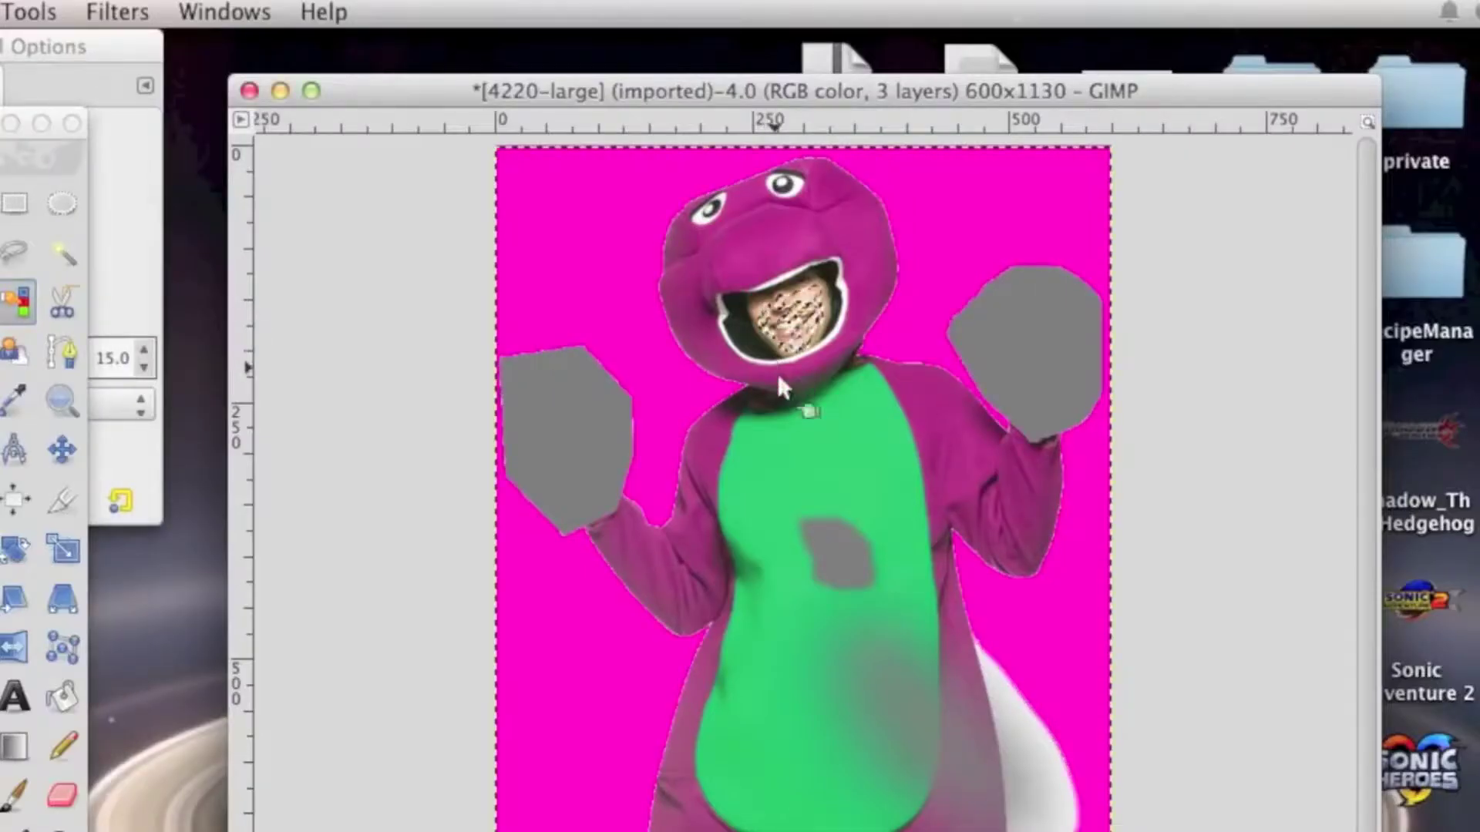
click(65, 16)
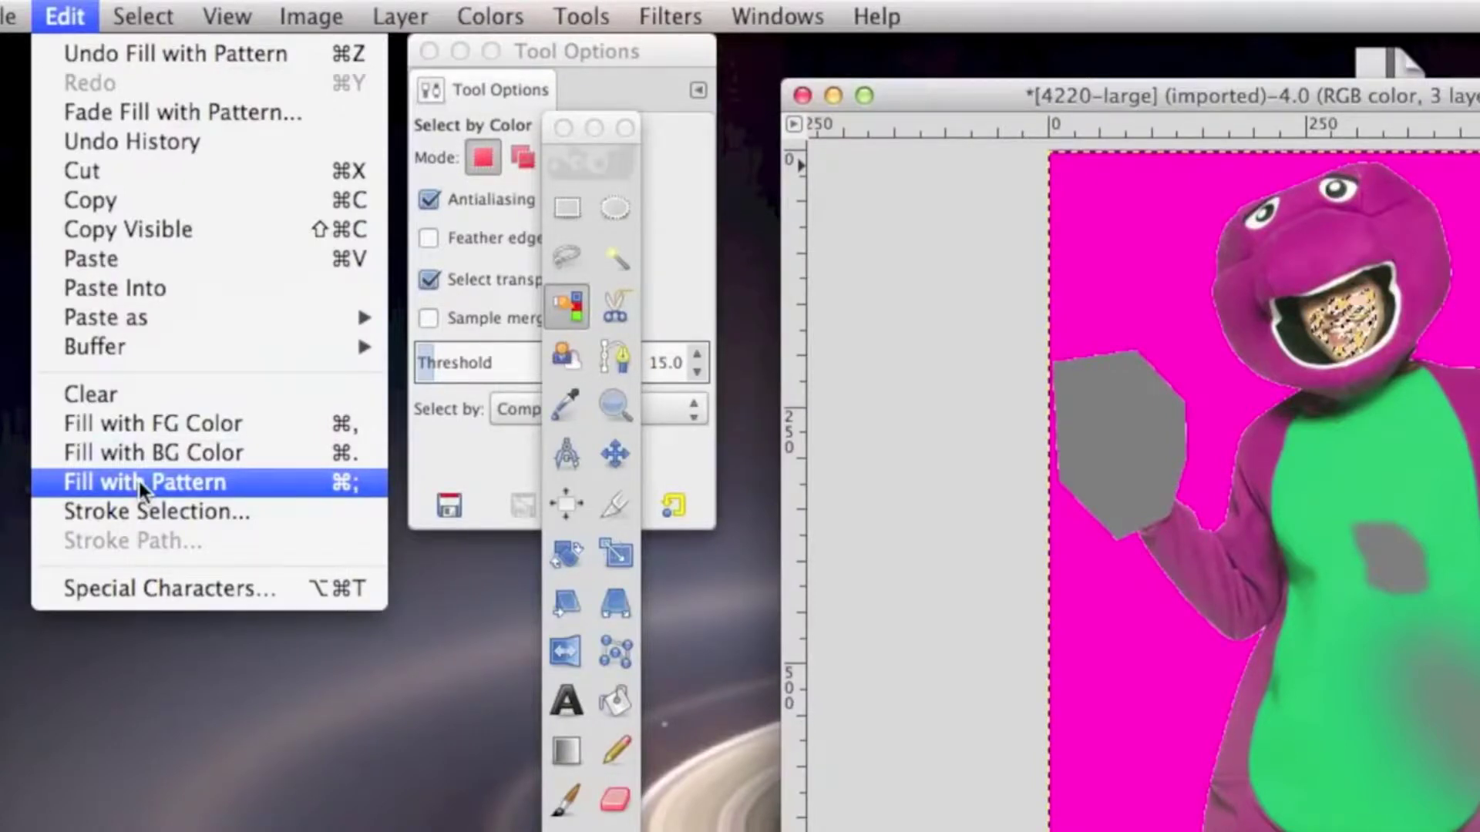
click(137, 482)
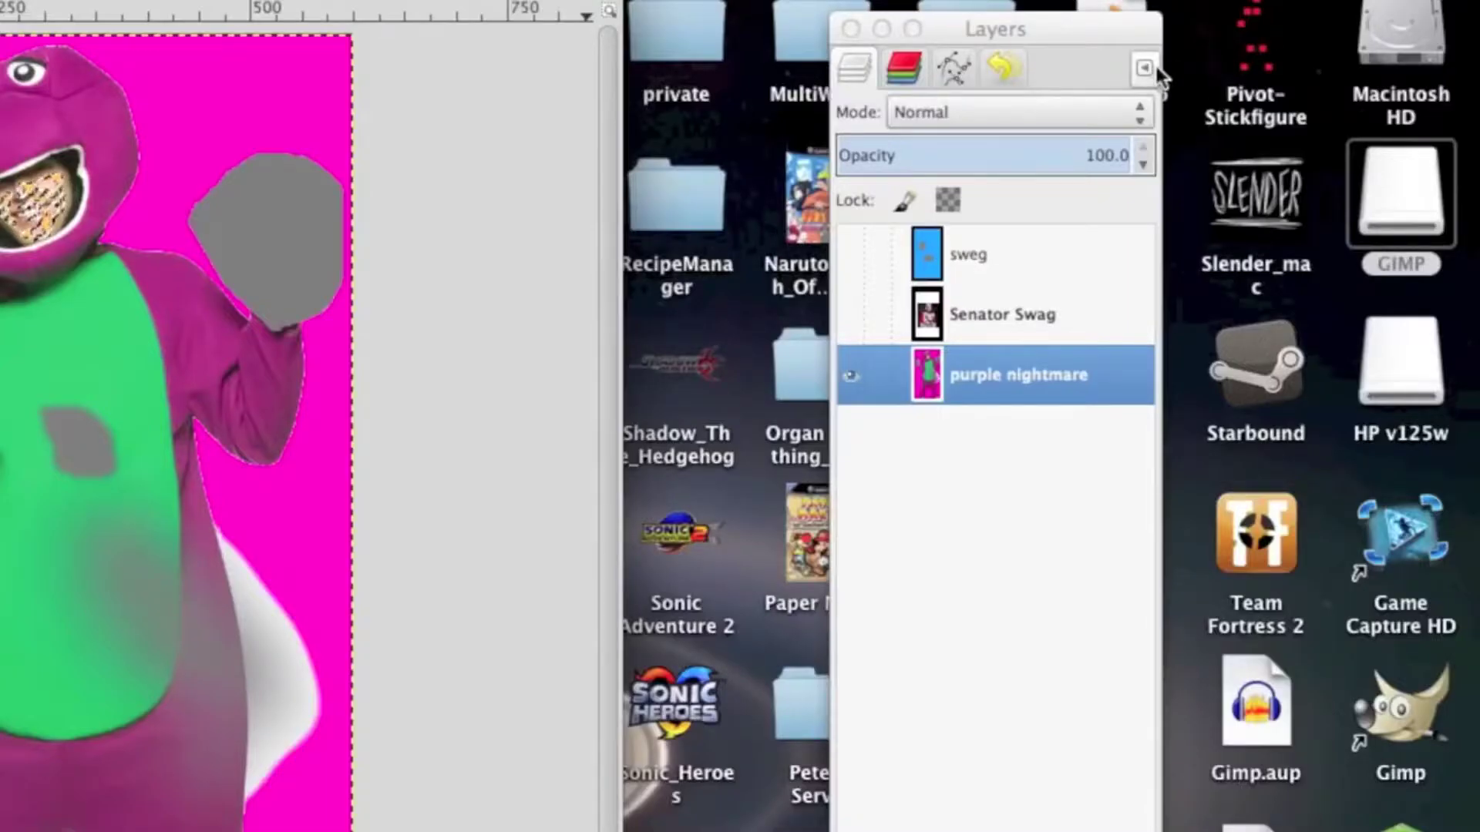
Step: Open the list of tabs that can be added to the Layers dock
click(1148, 66)
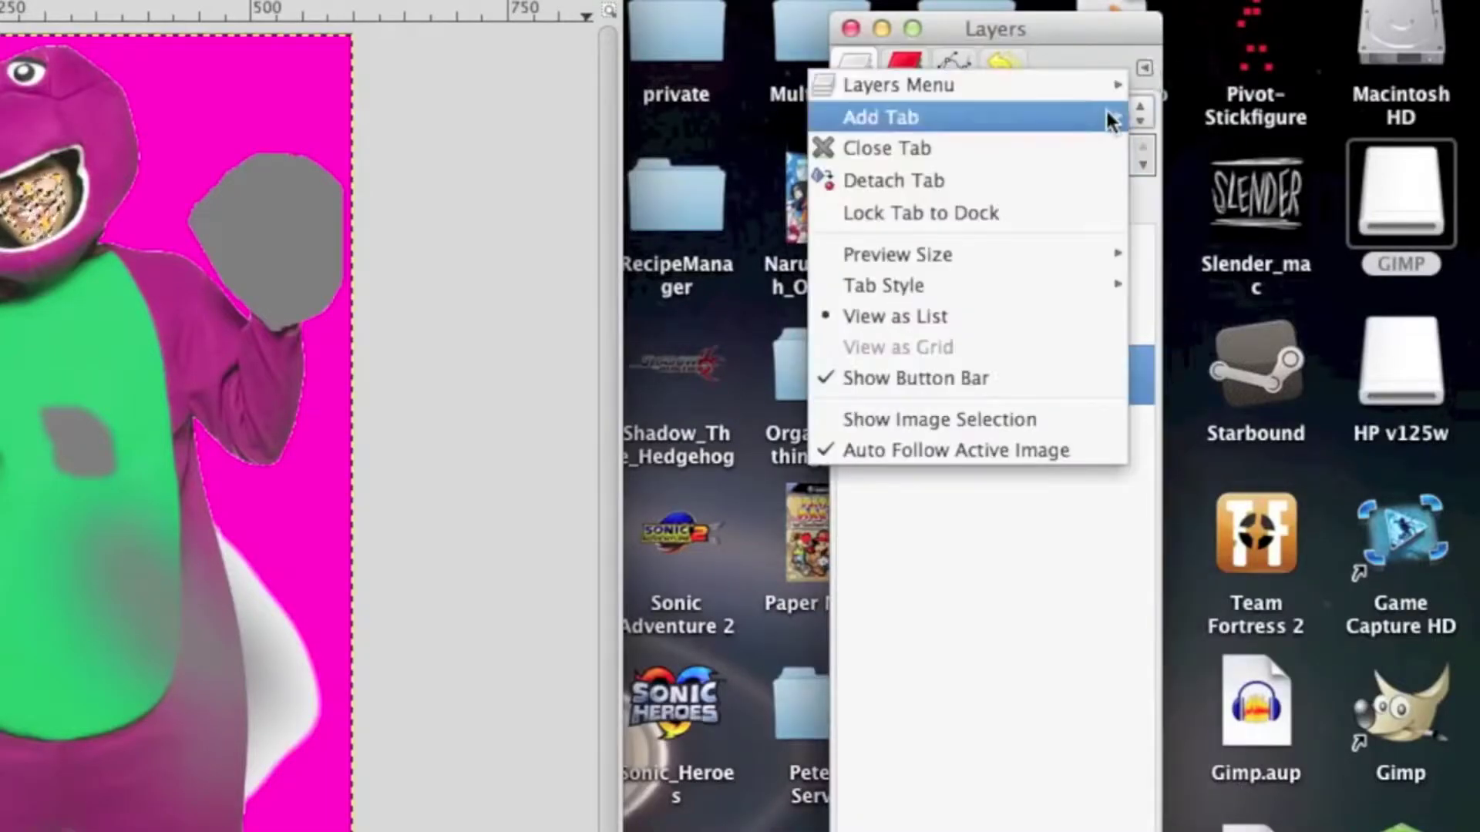
mouse_move(1108, 111)
click(1239, 627)
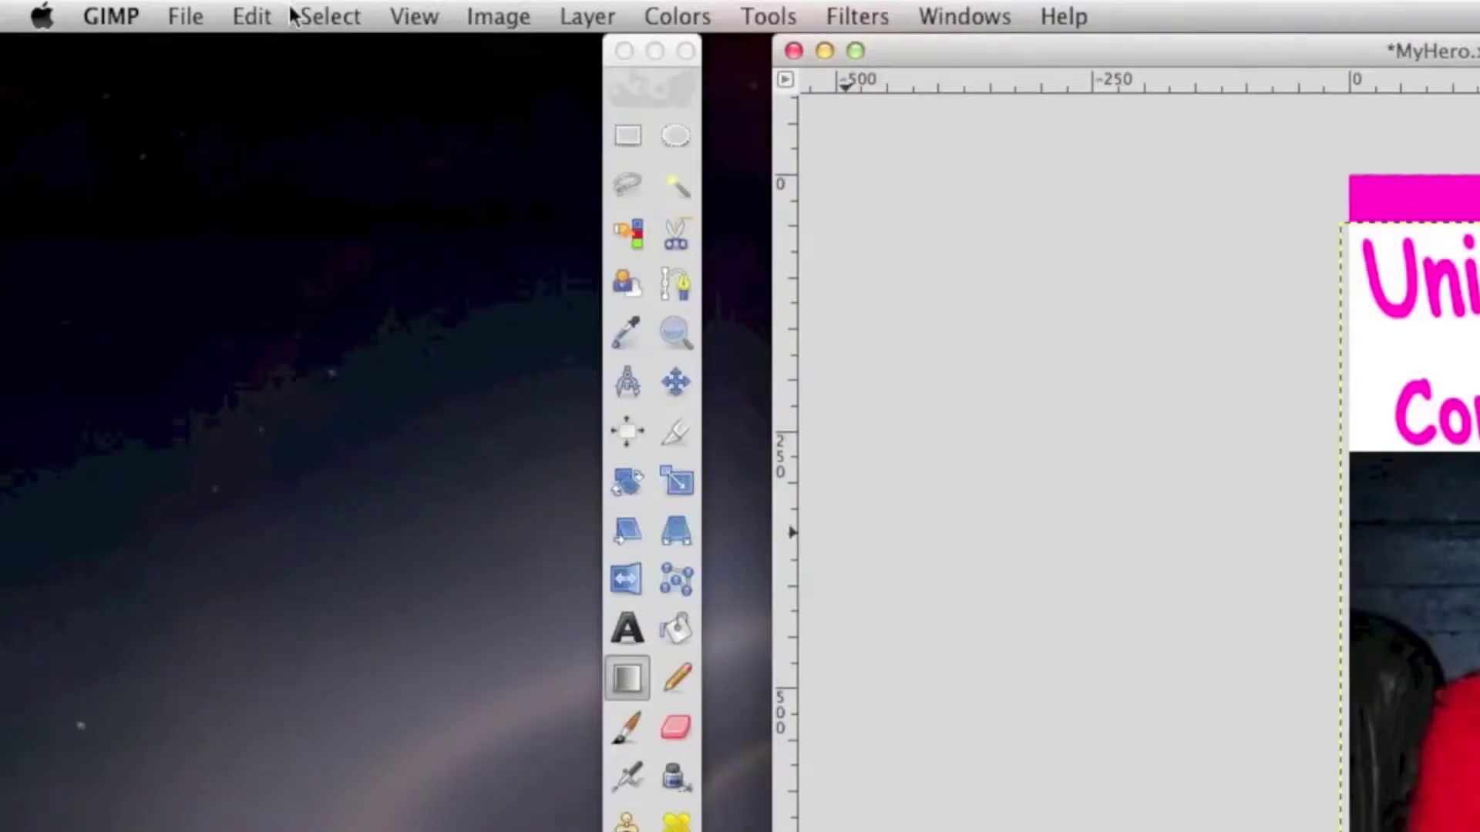
Step: Clear the existing selection and select the man's head and neck by tracing their outline with the Intelligent Scissors tool
click(293, 14)
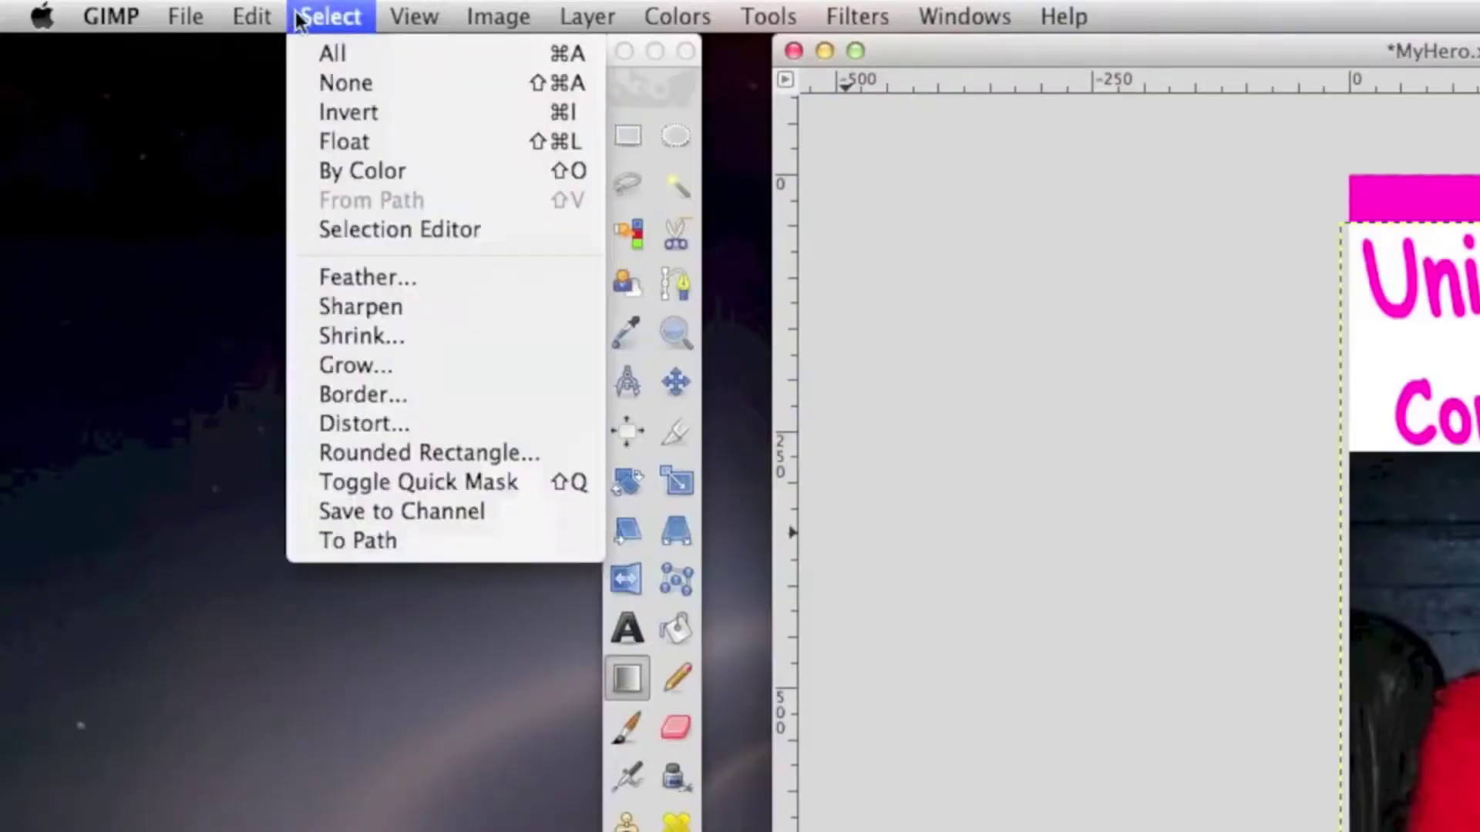
click(322, 84)
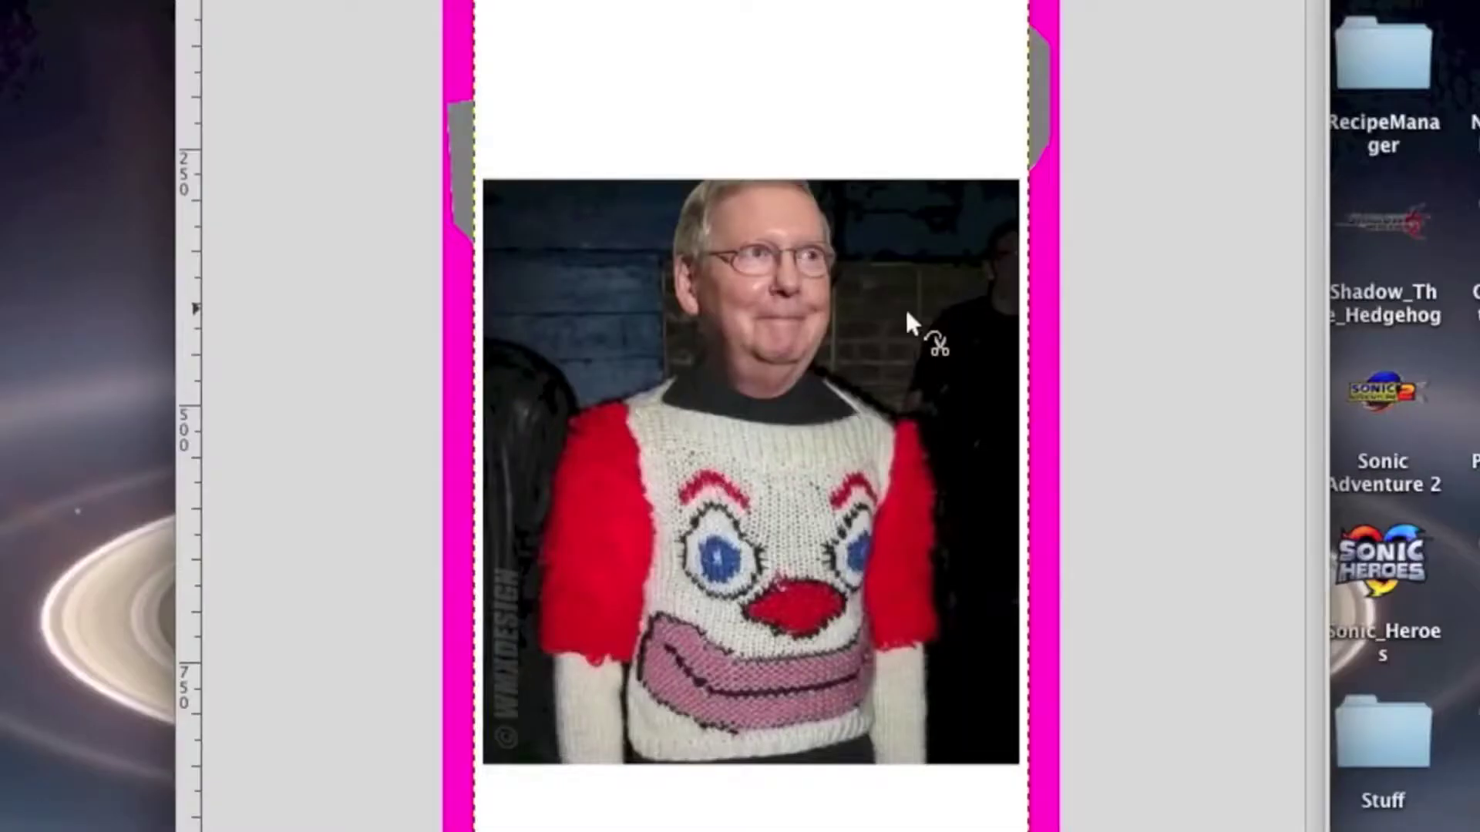
click(827, 331)
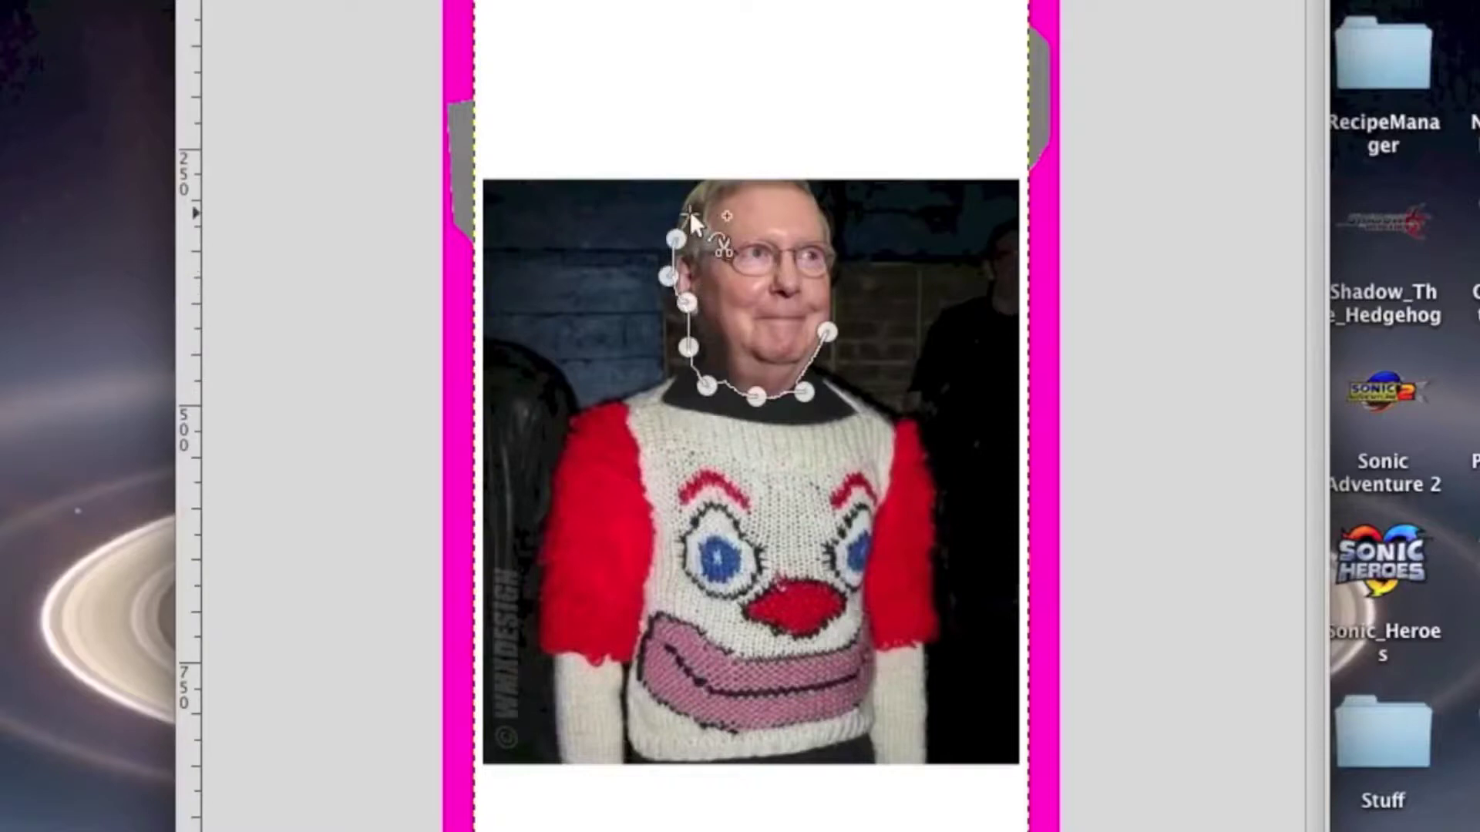
click(820, 202)
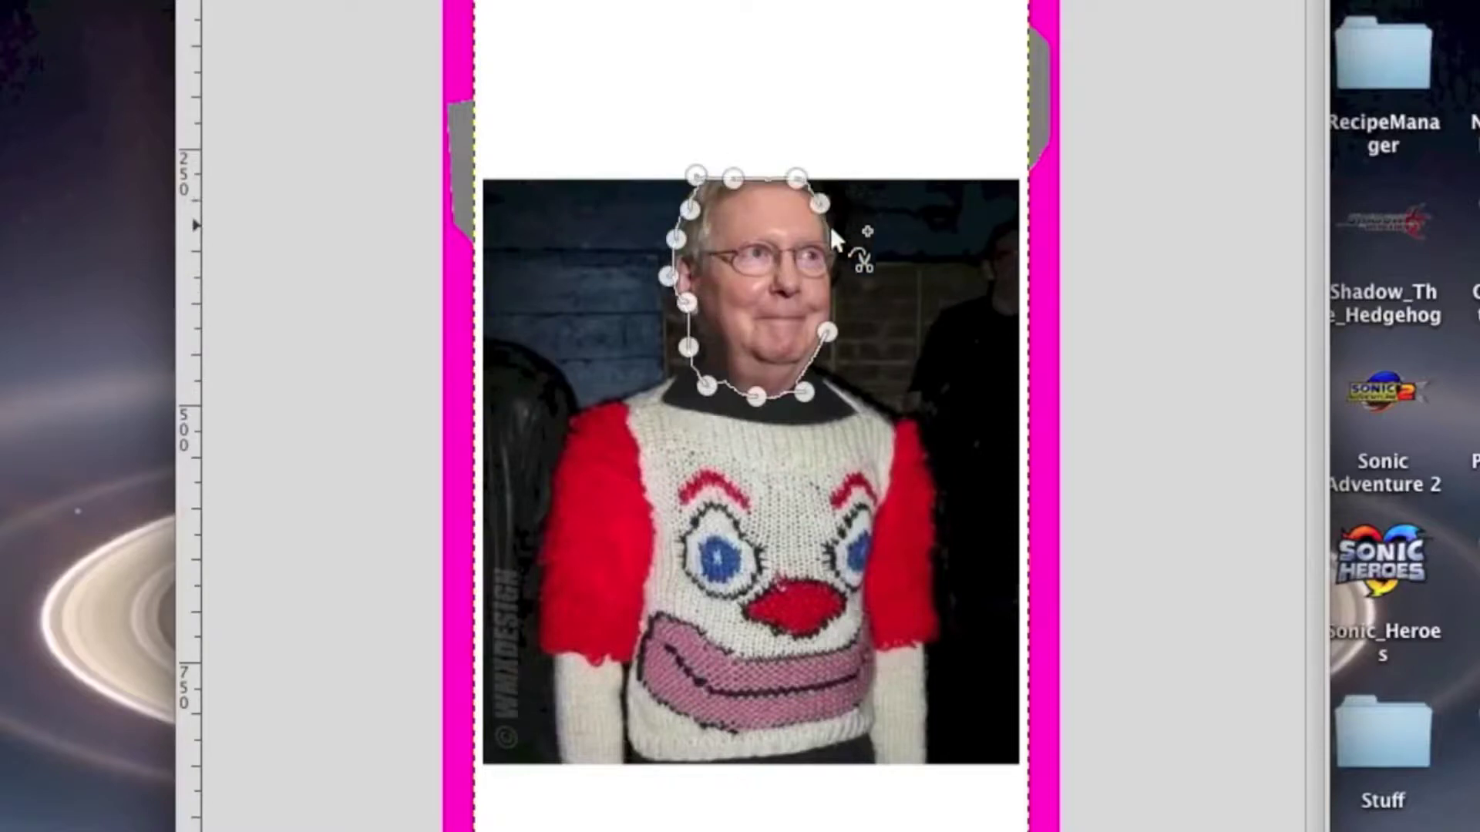
click(830, 229)
click(833, 264)
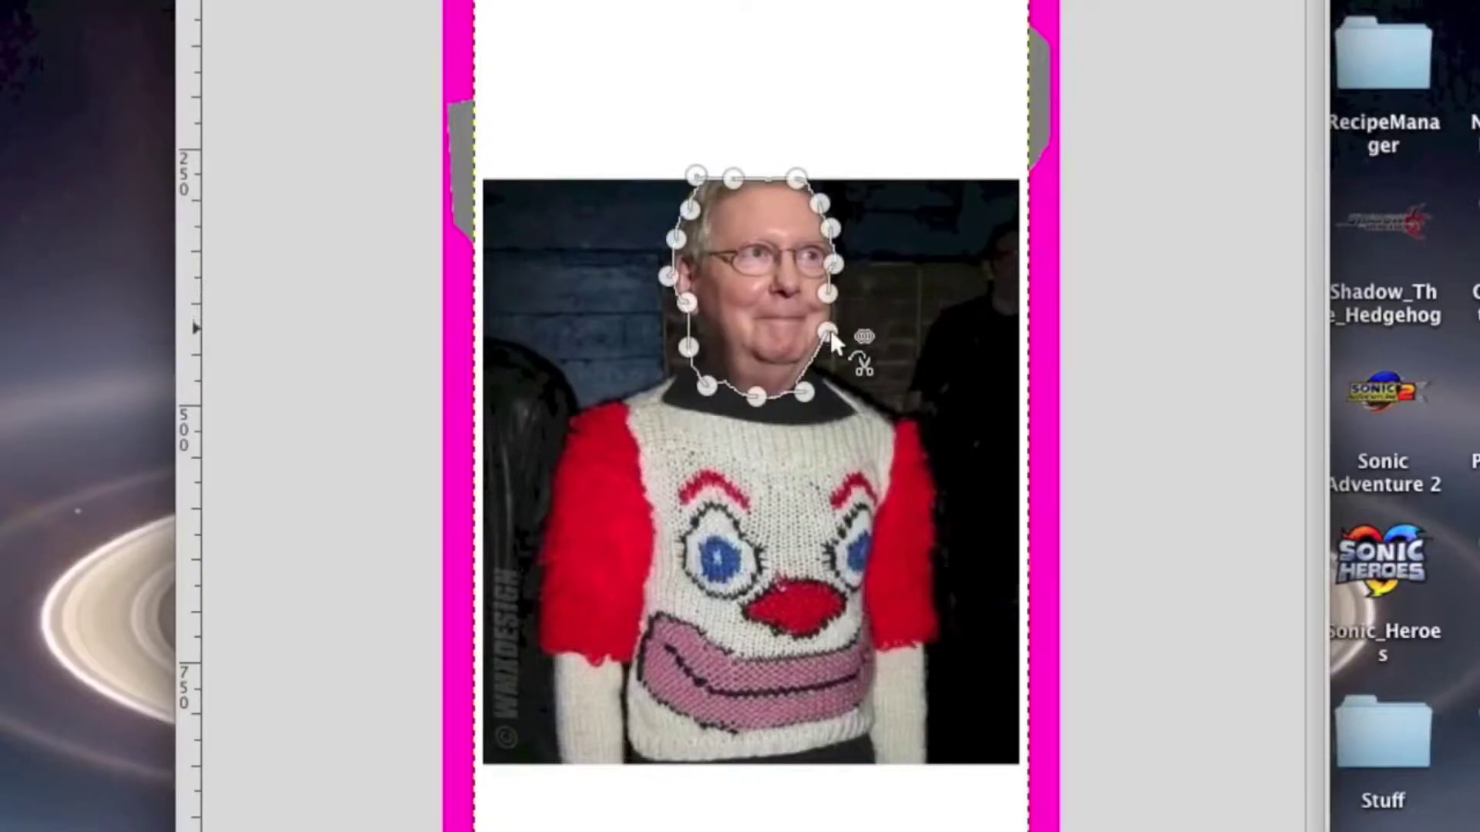
click(761, 295)
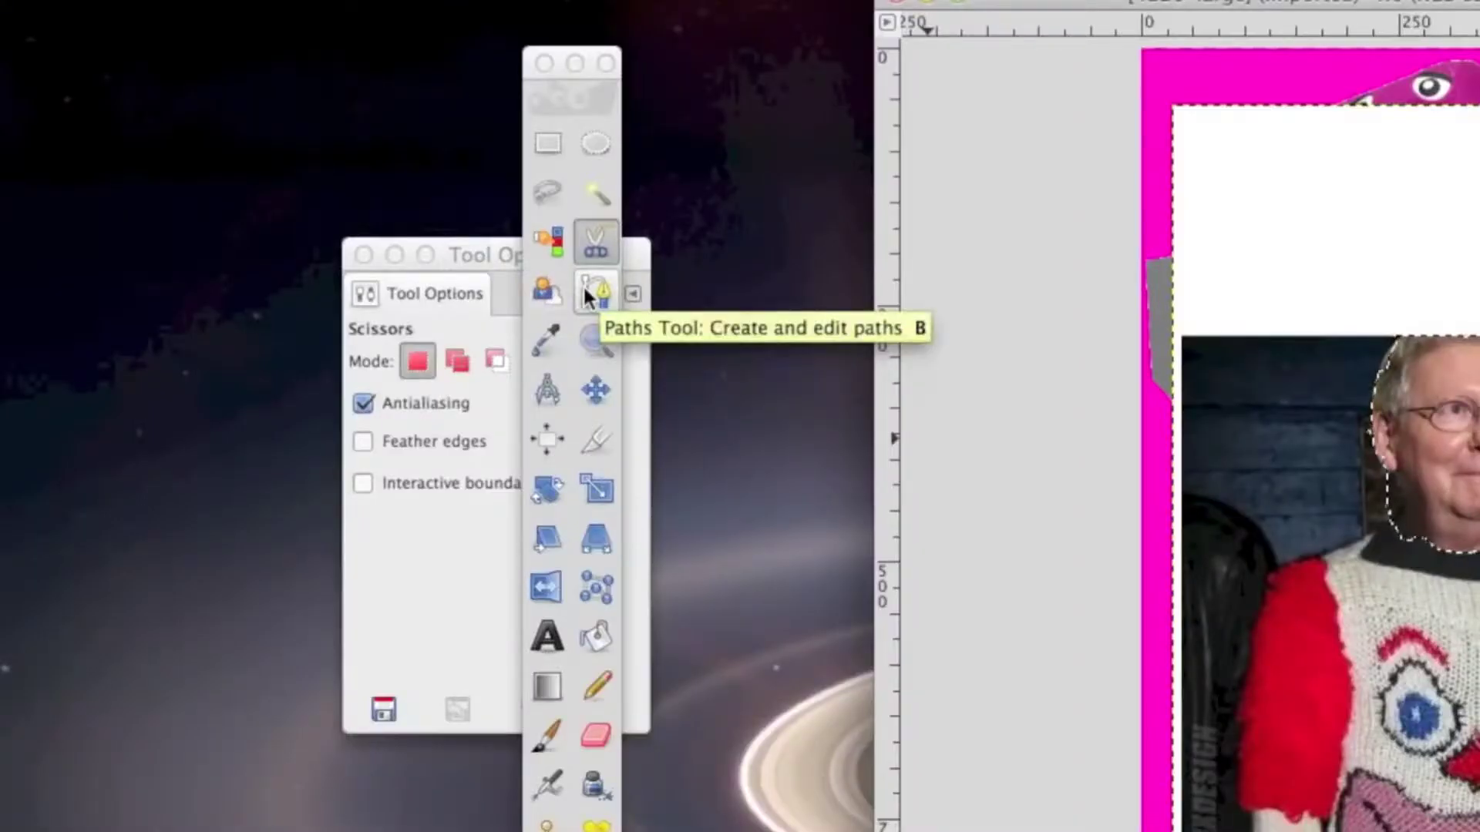
Step: Sample foreground colors from the face with the Color Picker, then from the sweater and face with Sample average enabled and a larger radius
click(545, 351)
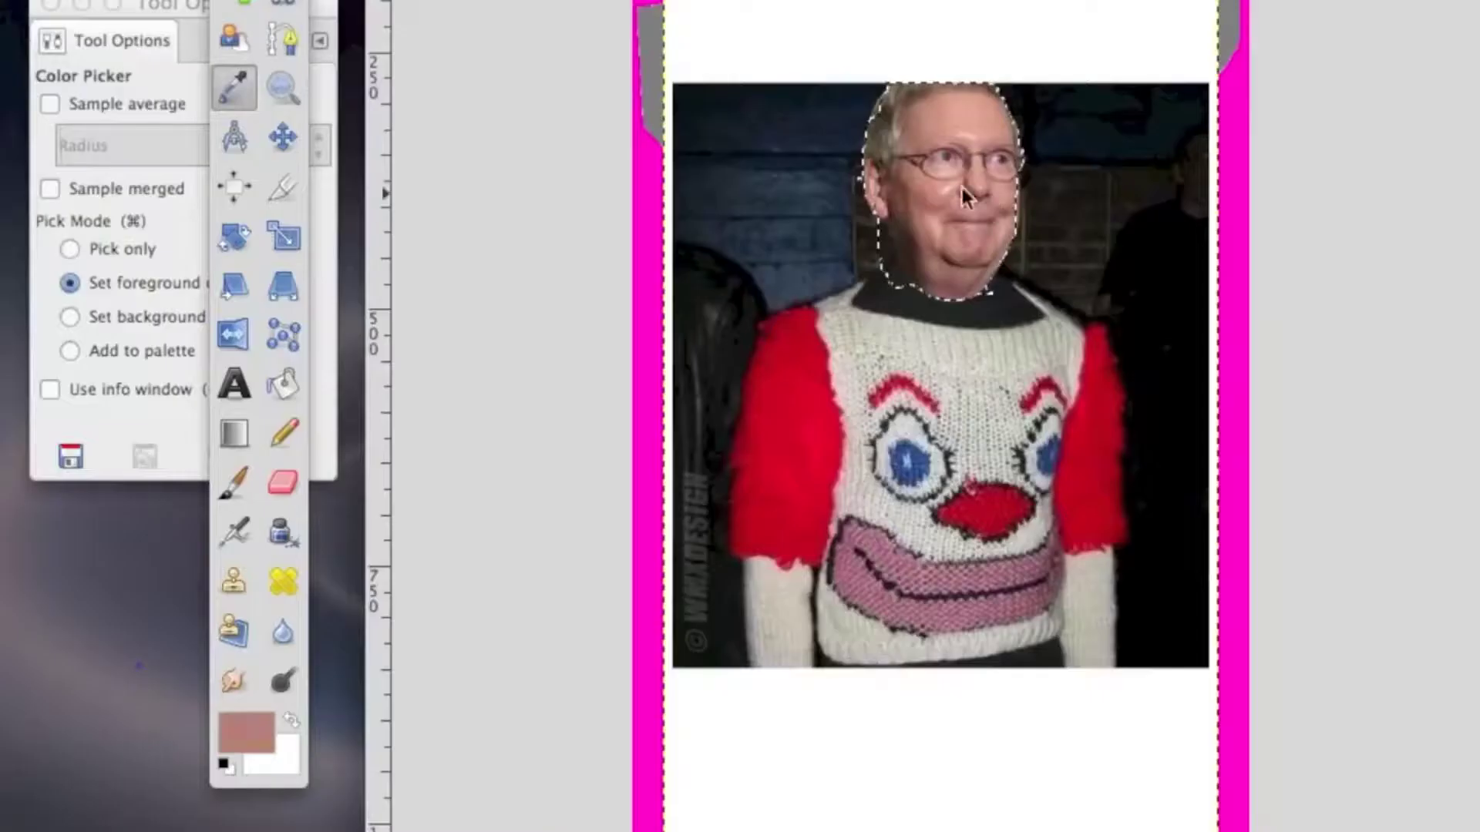
drag(955, 204, 970, 251)
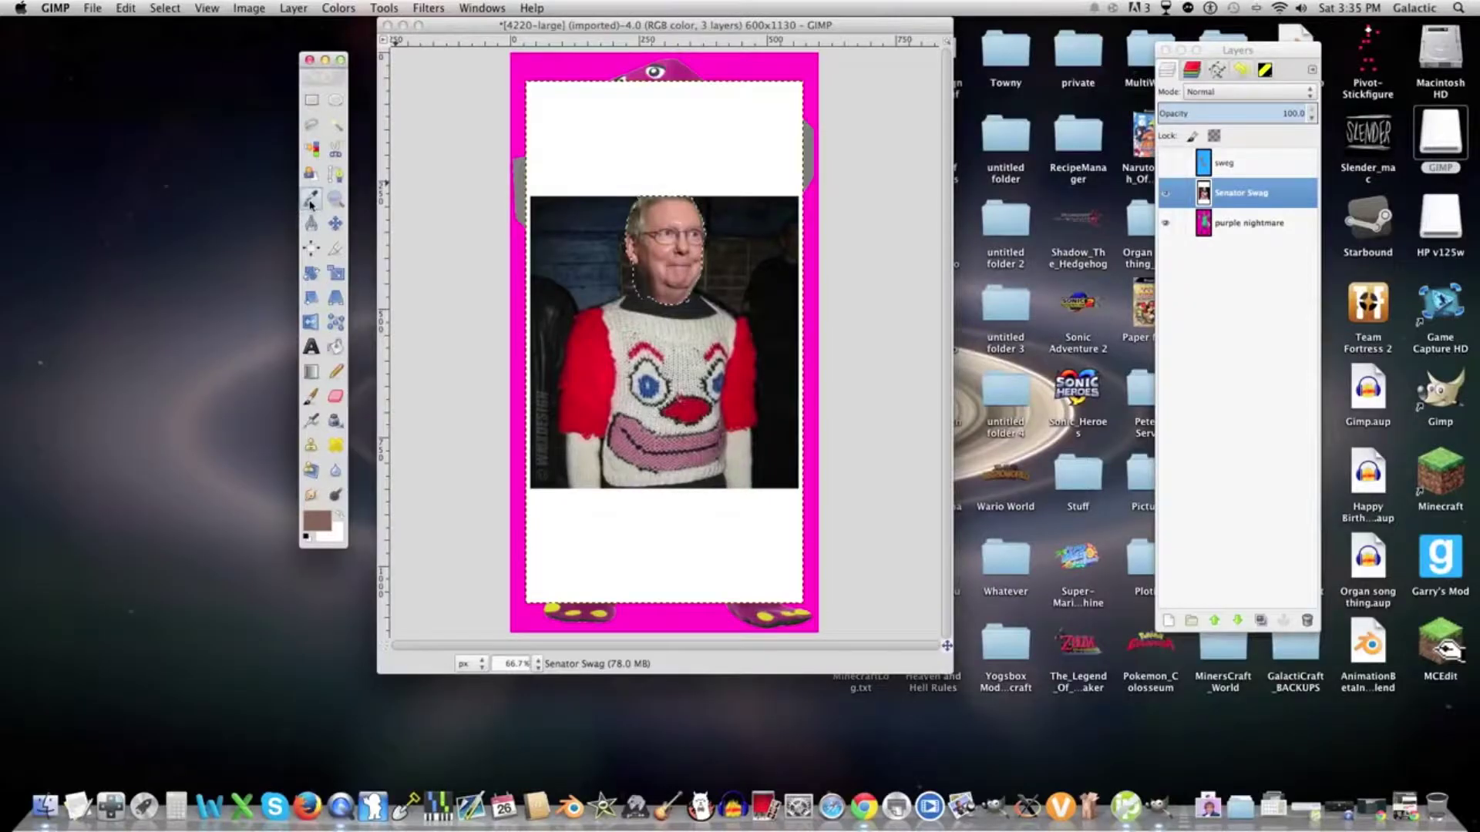
double_click(310, 204)
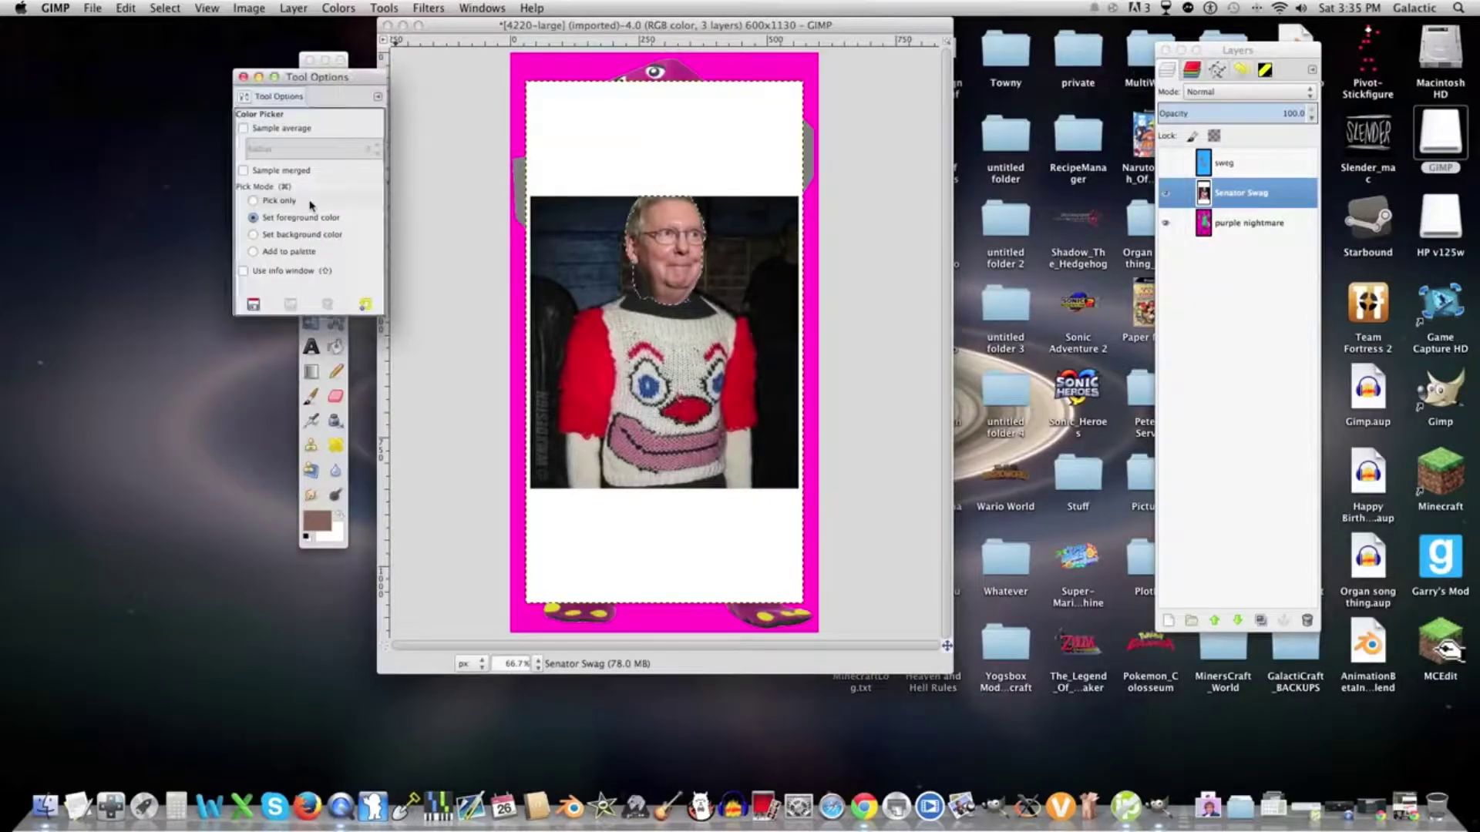
click(243, 128)
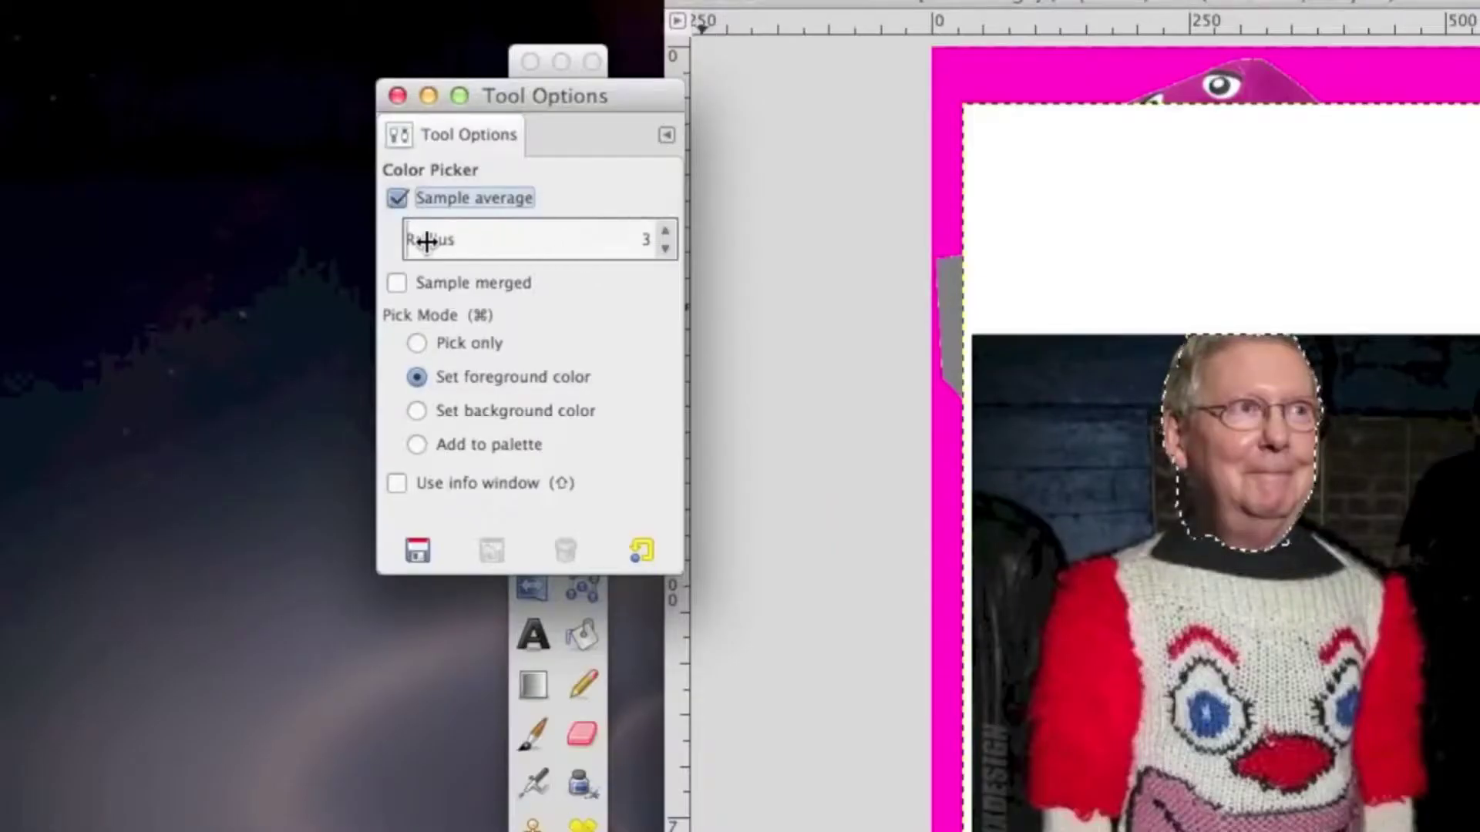
drag(426, 242, 475, 239)
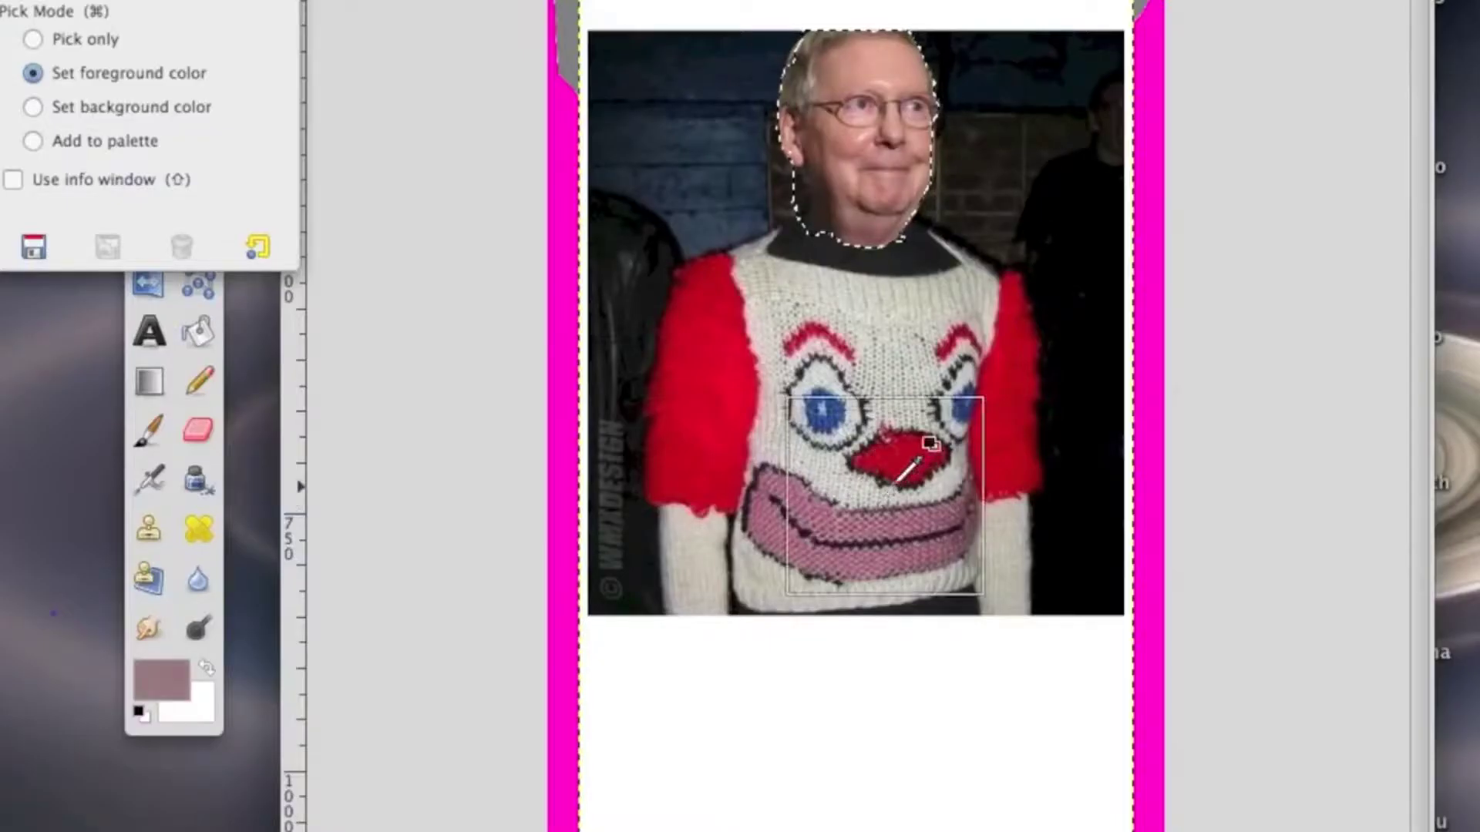
click(959, 402)
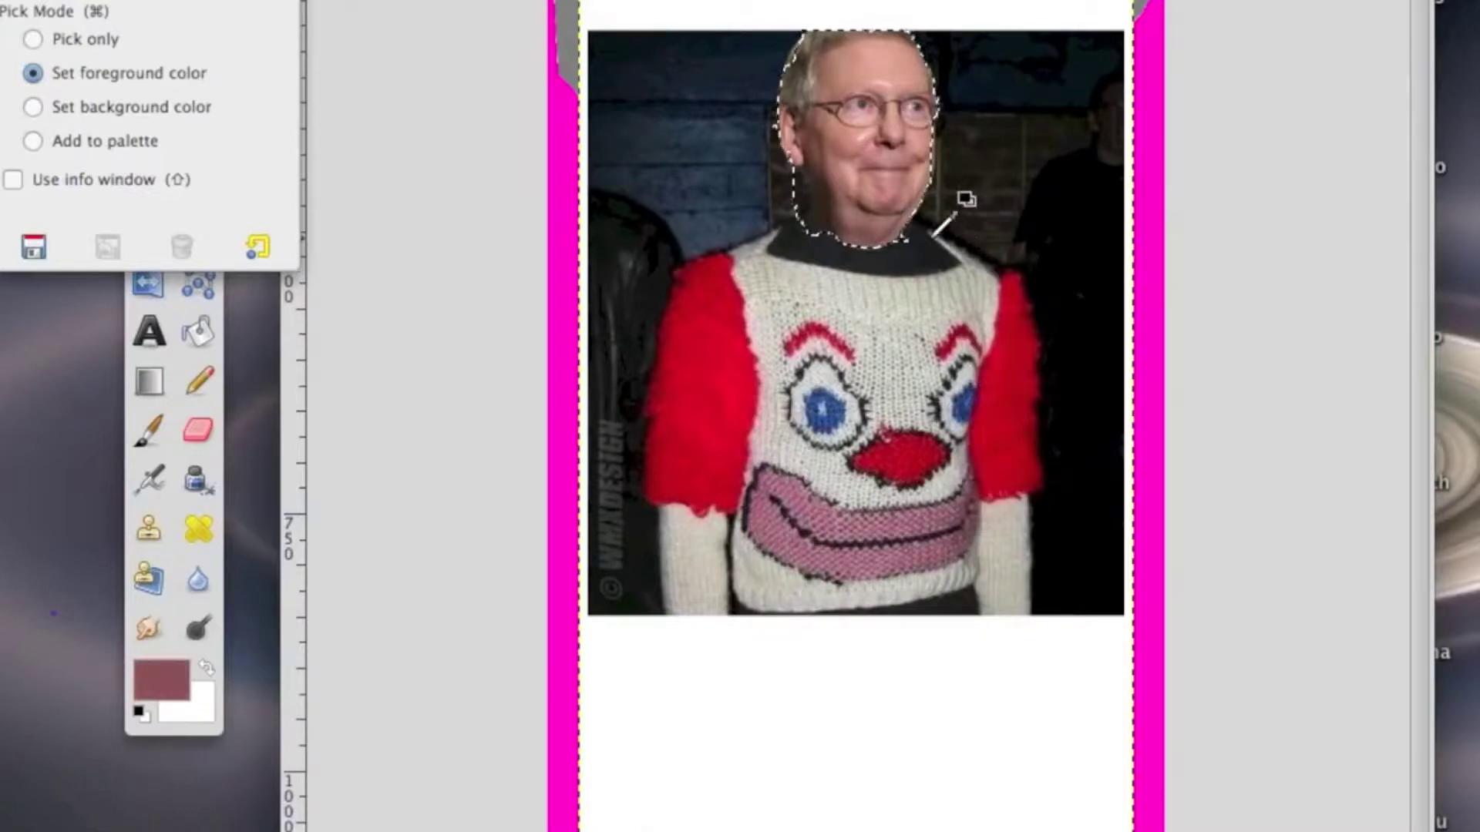
click(944, 398)
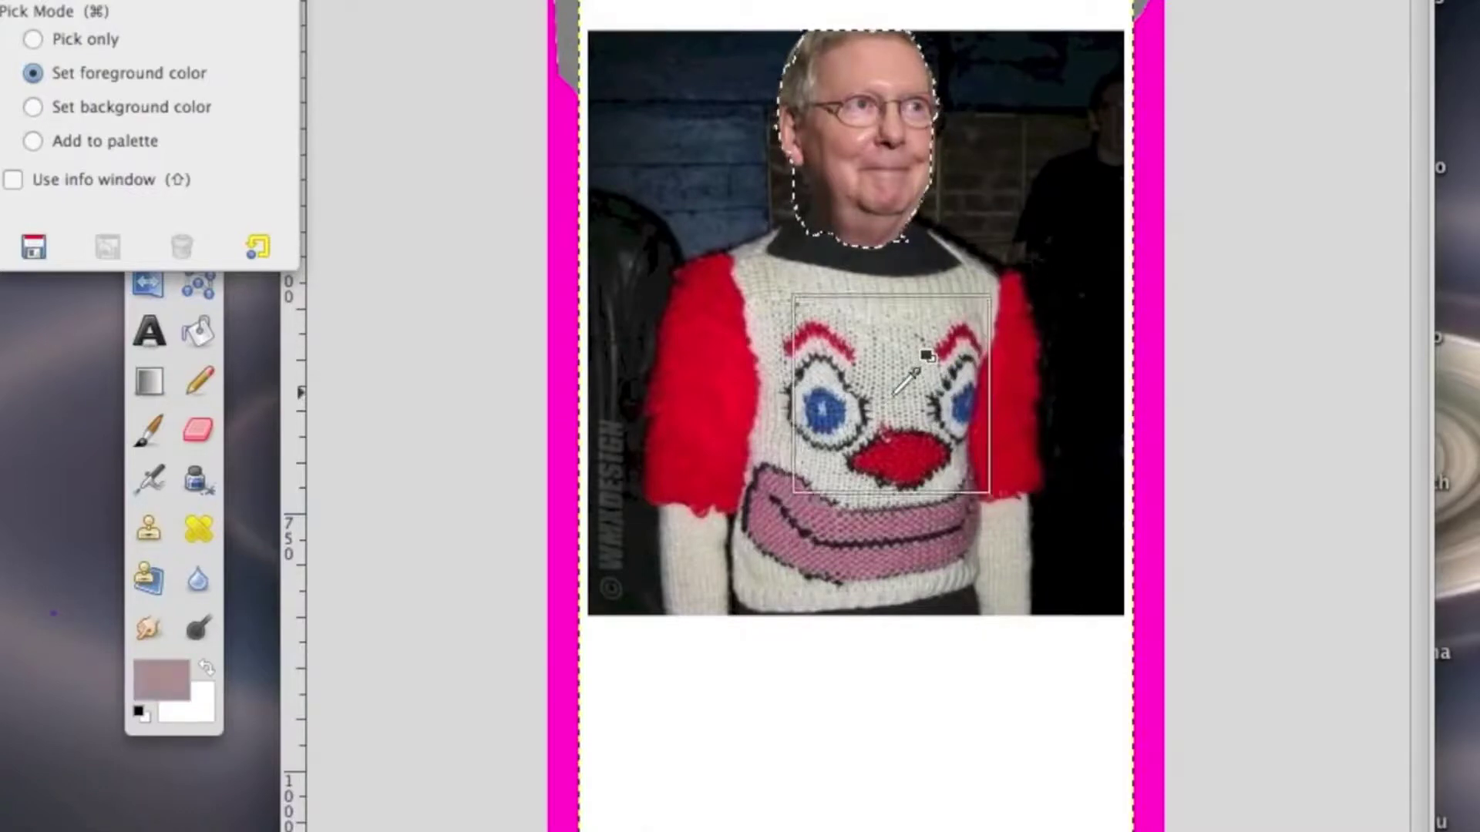
click(909, 395)
click(862, 266)
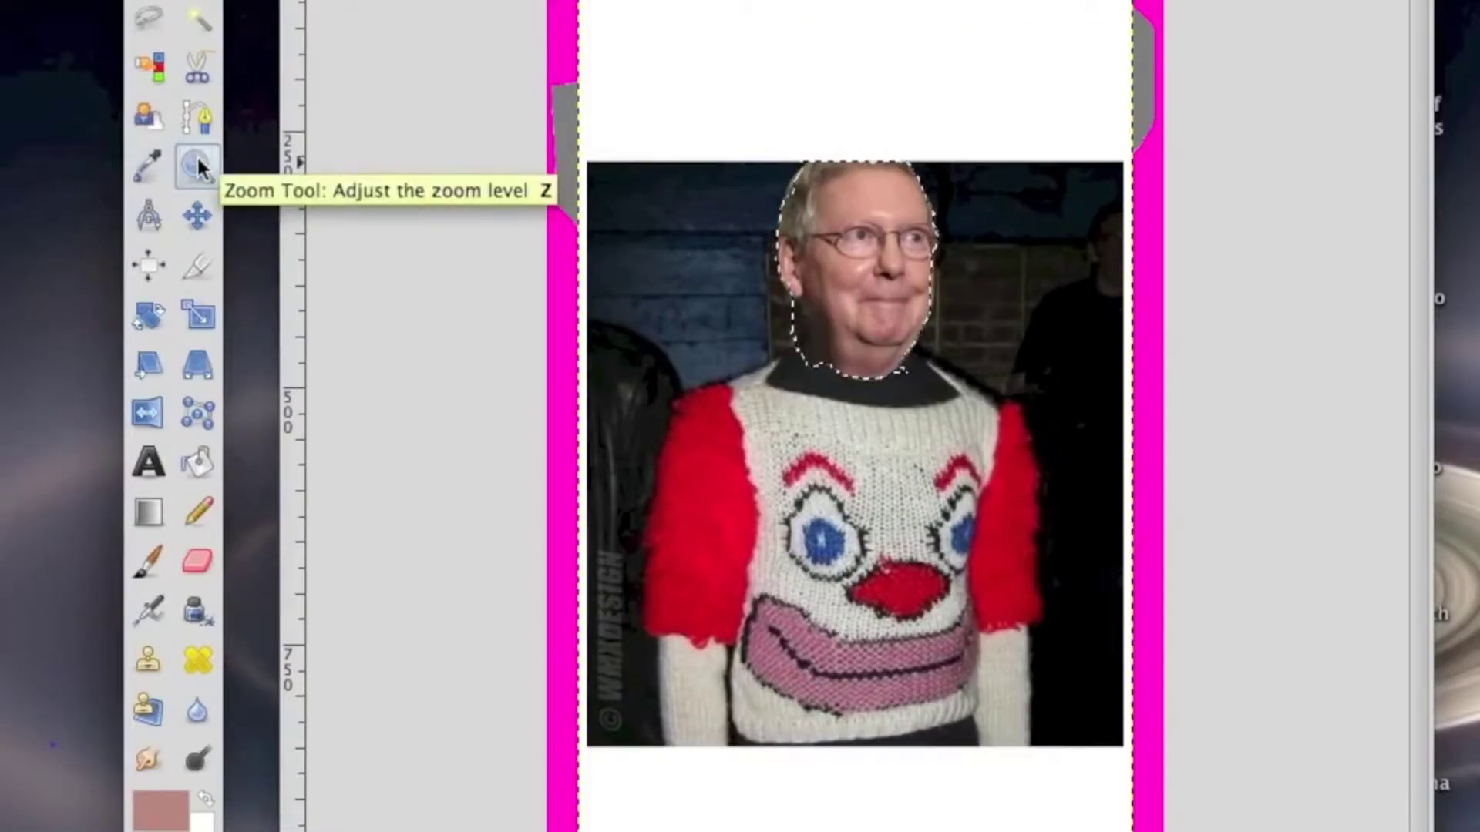
Step: Zoom in closely on the man's face with the Zoom tool and back out to the whole image
click(197, 158)
click(868, 284)
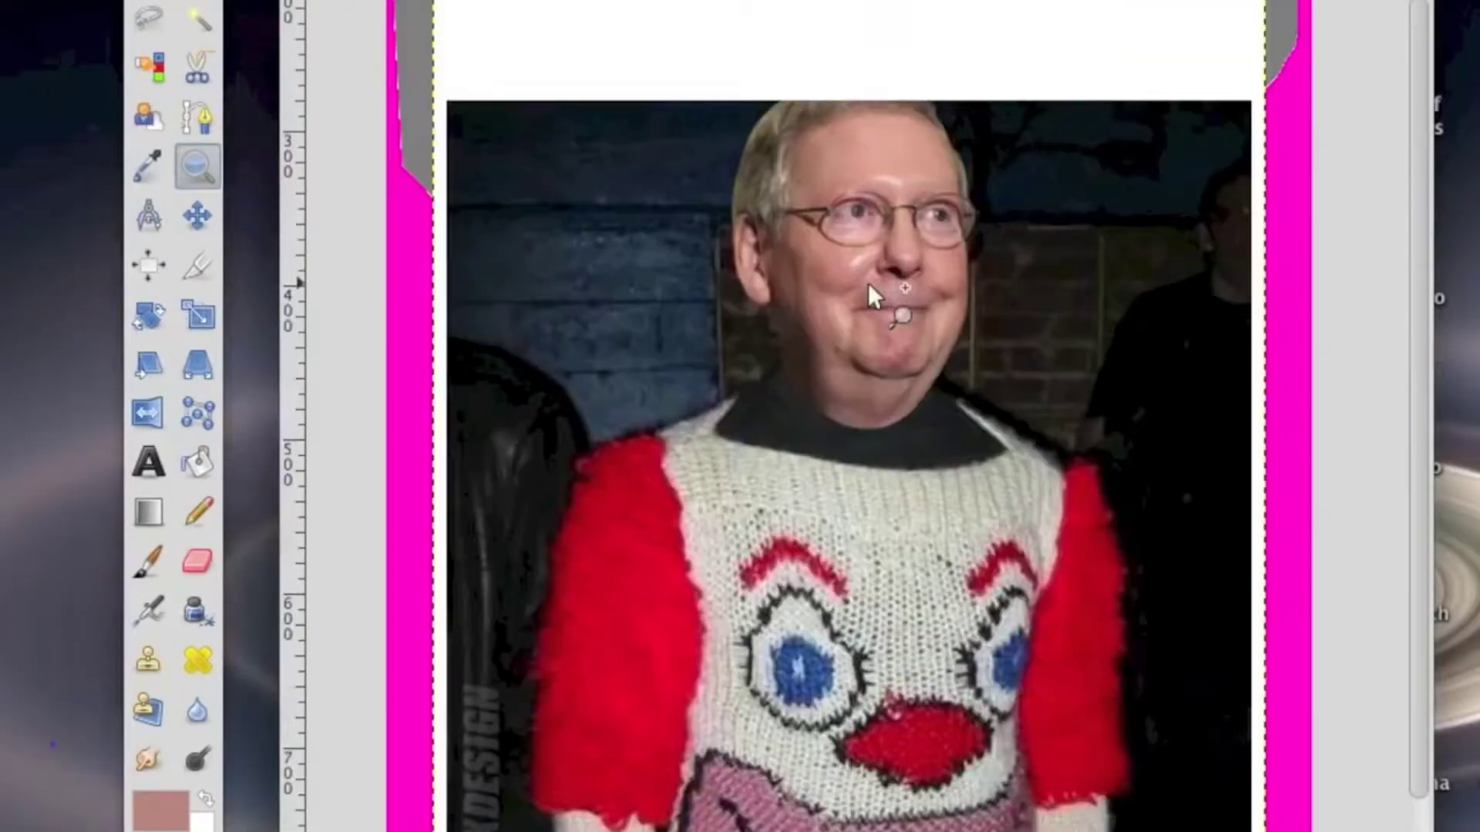
click(867, 282)
click(868, 282)
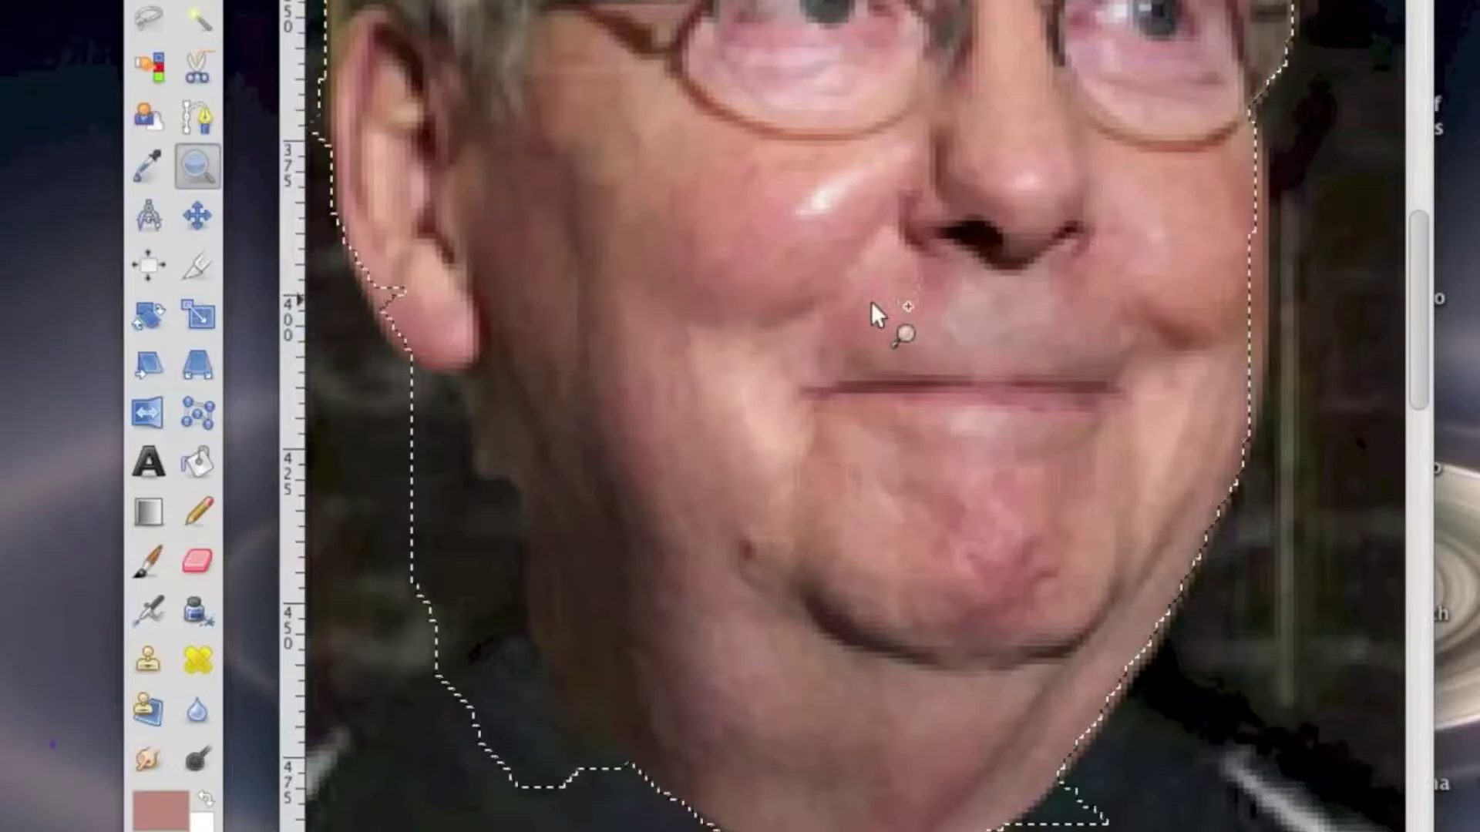
click(871, 304)
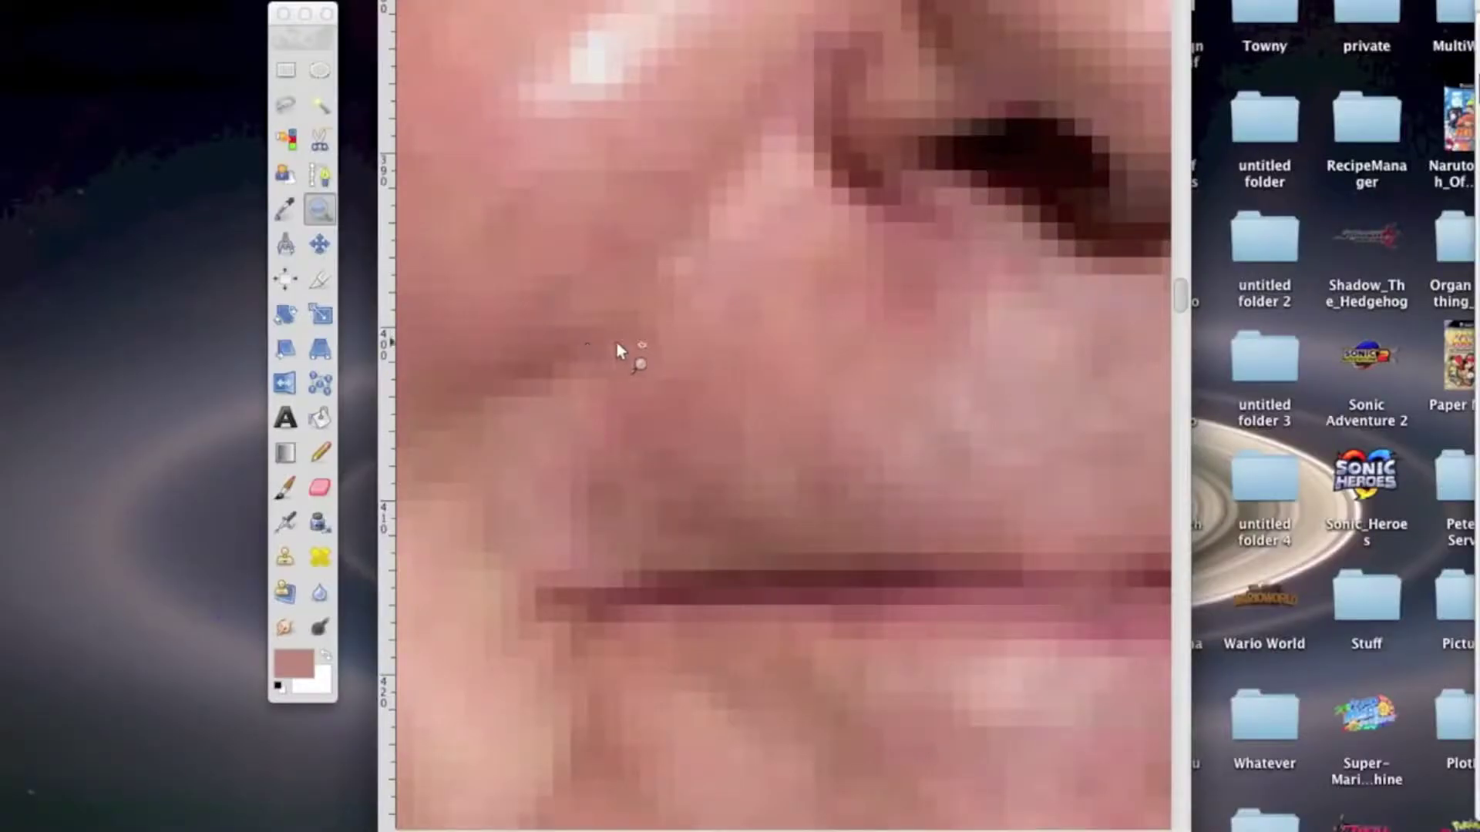
ctrl+click(616, 344)
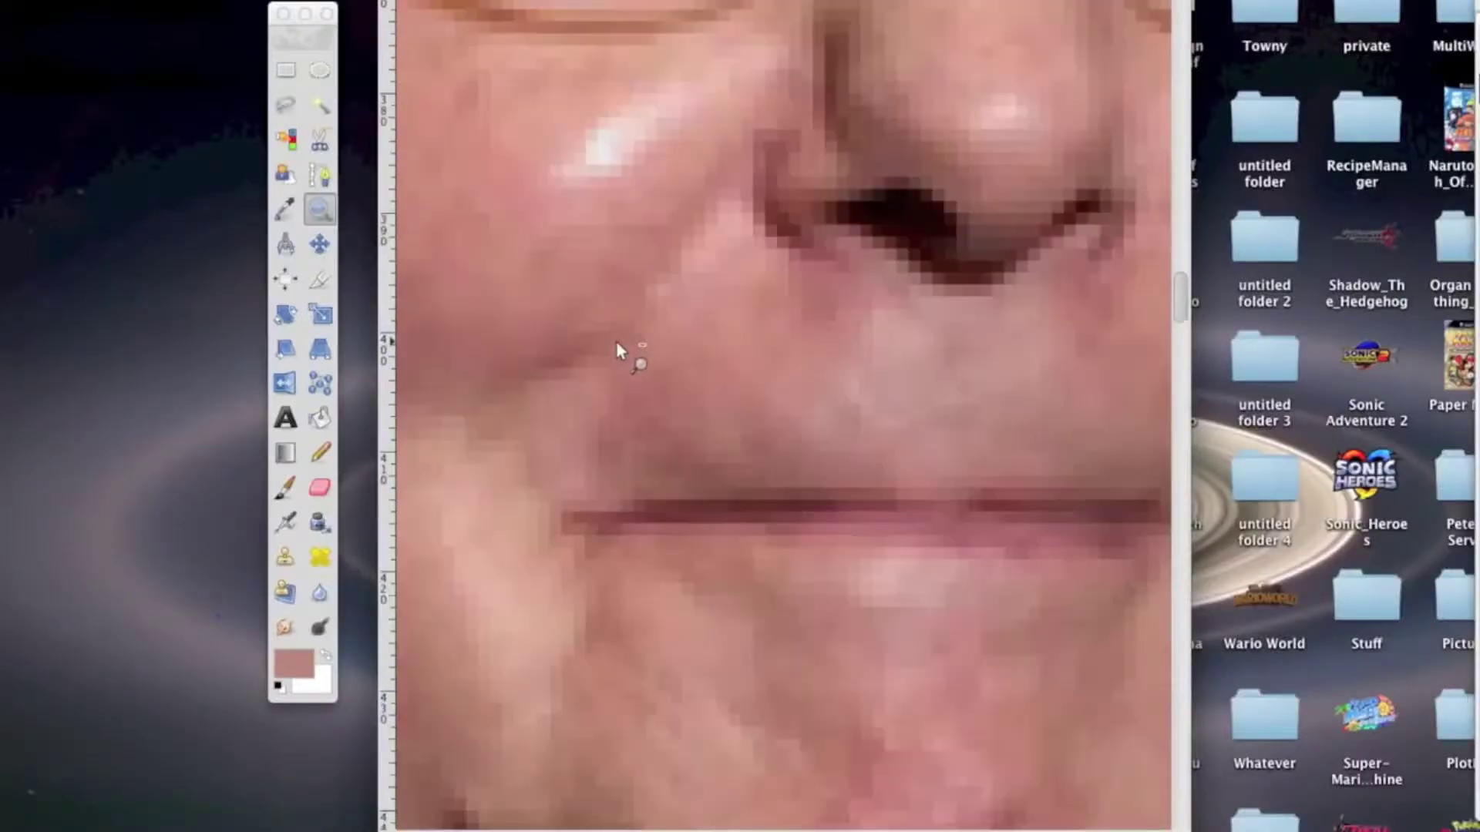
ctrl+click(617, 344)
ctrl+click(616, 343)
ctrl+click(617, 344)
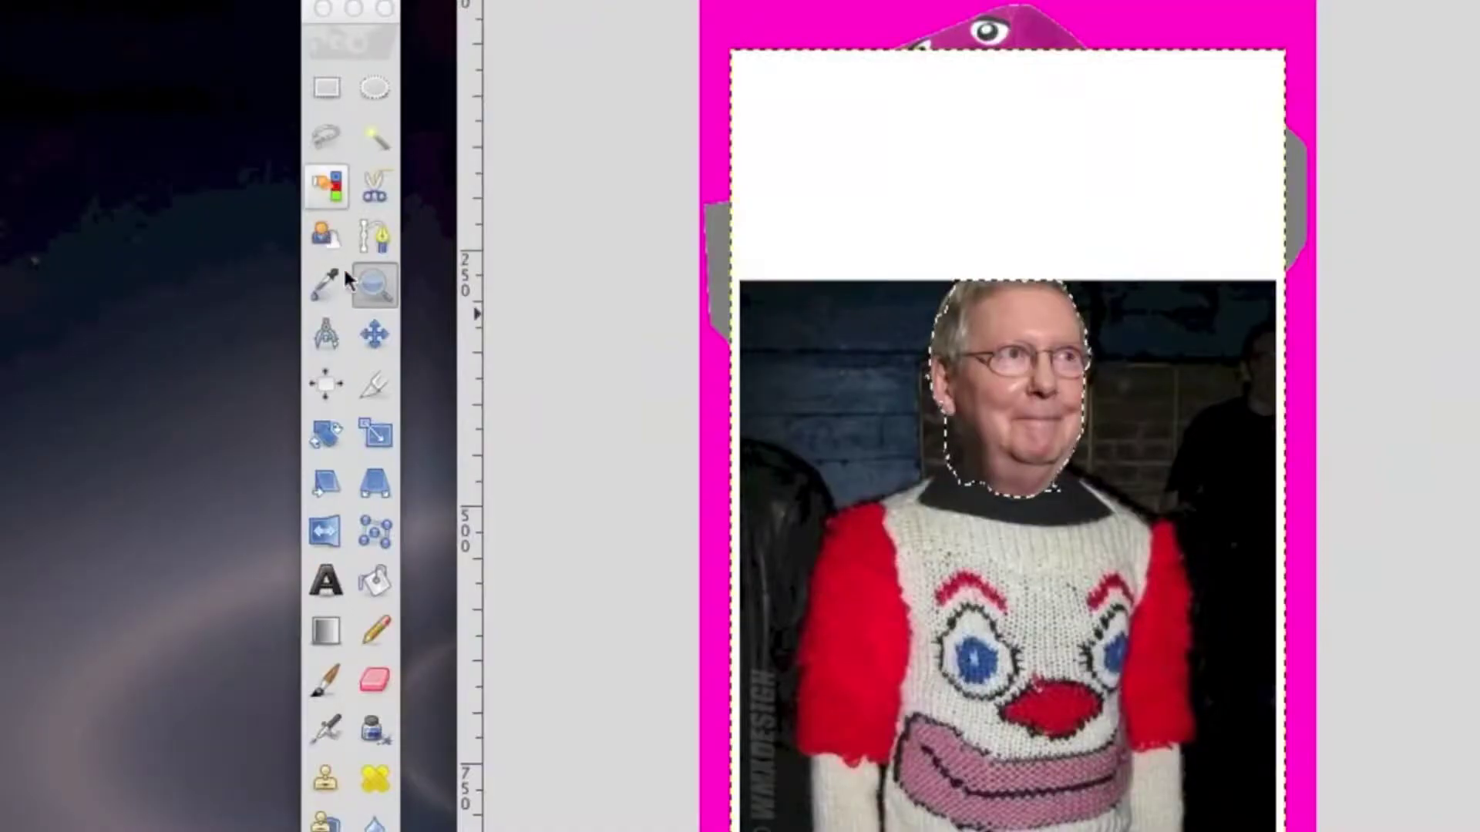
Step: Measure the distance from the sweater up to the chin with the Measure tool and enable its info window
click(331, 339)
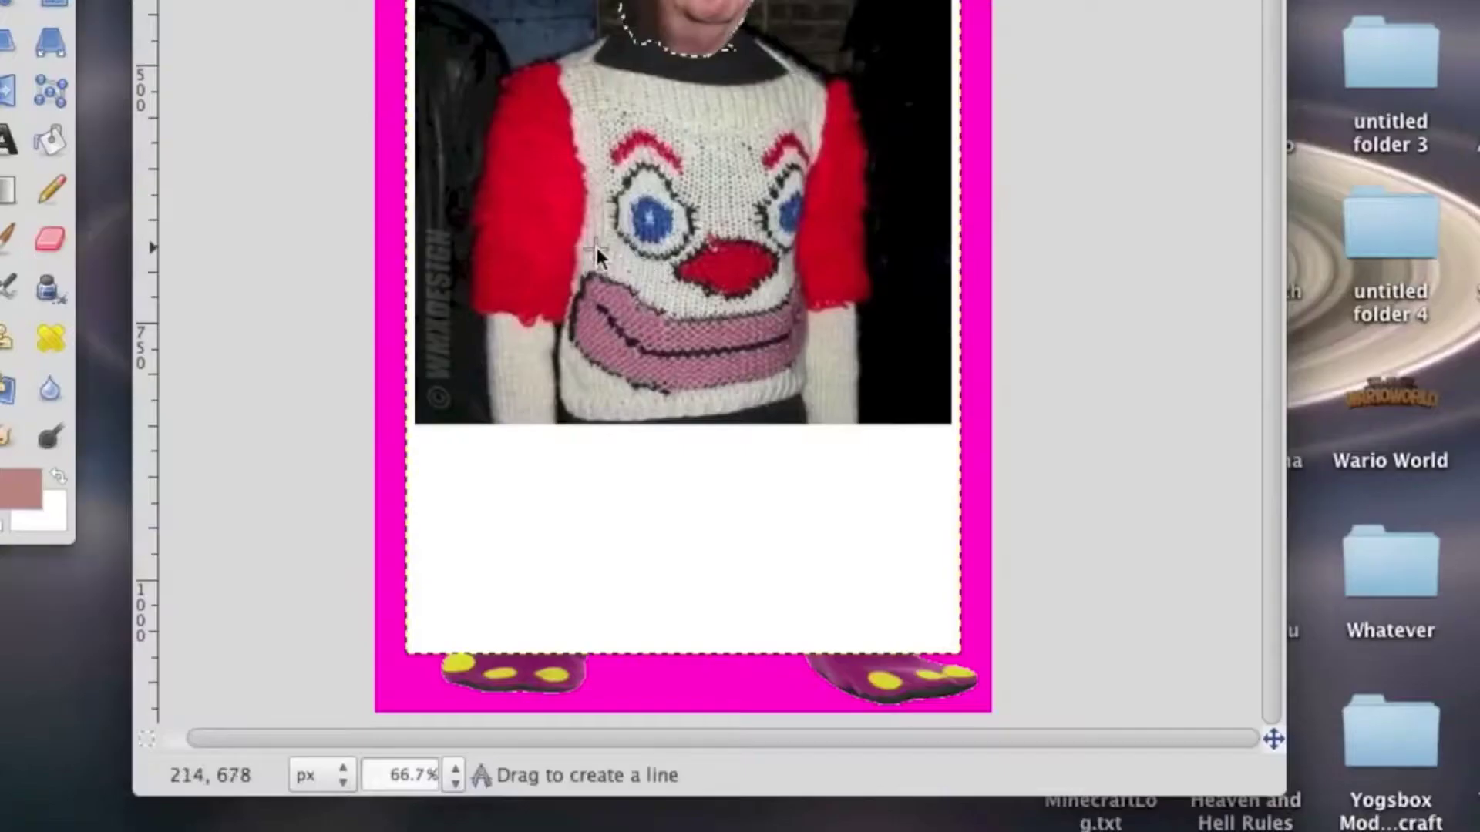
drag(921, 688, 1057, 538)
drag(732, 108, 752, 9)
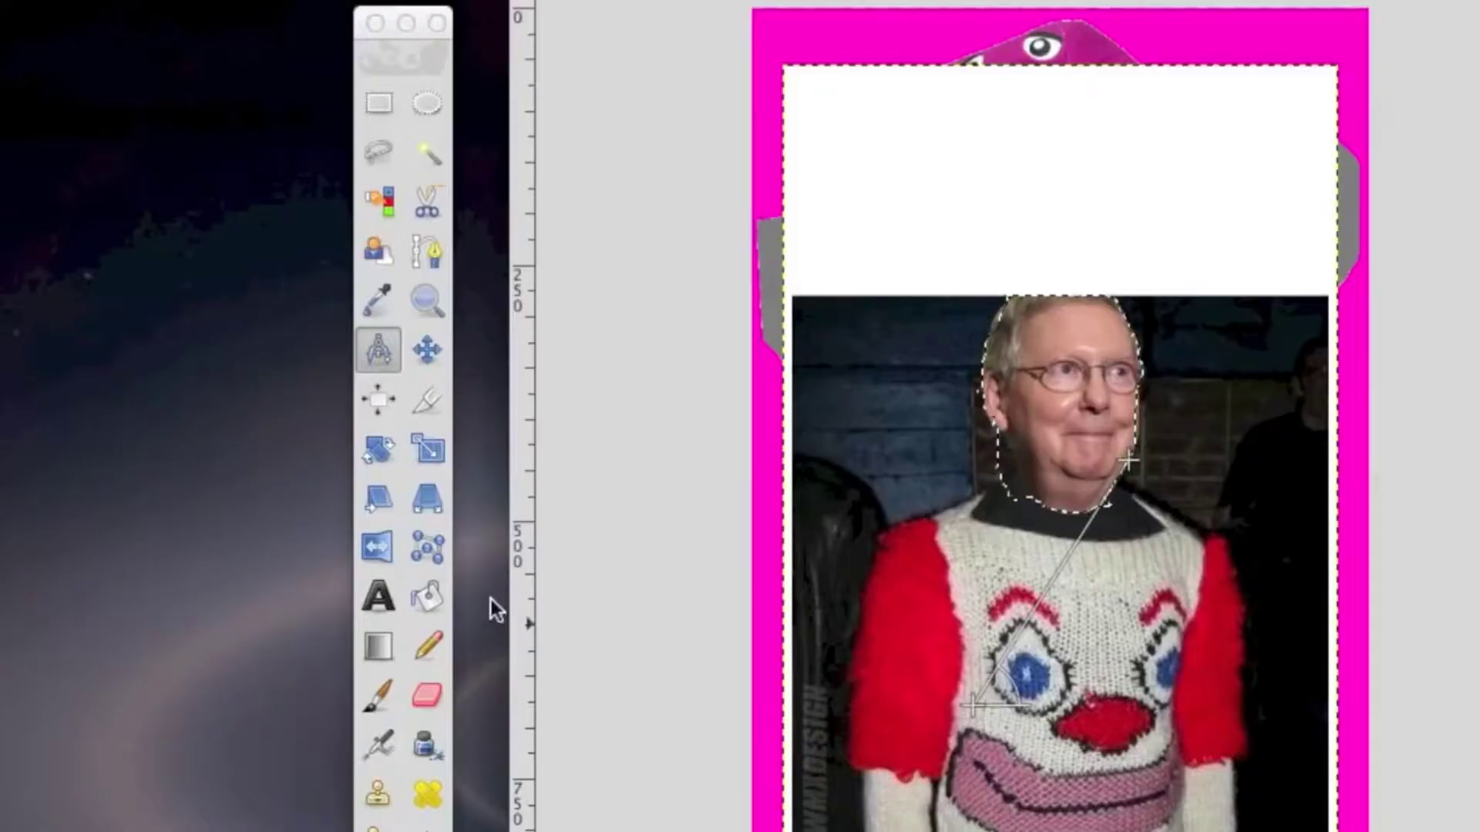
double_click(377, 352)
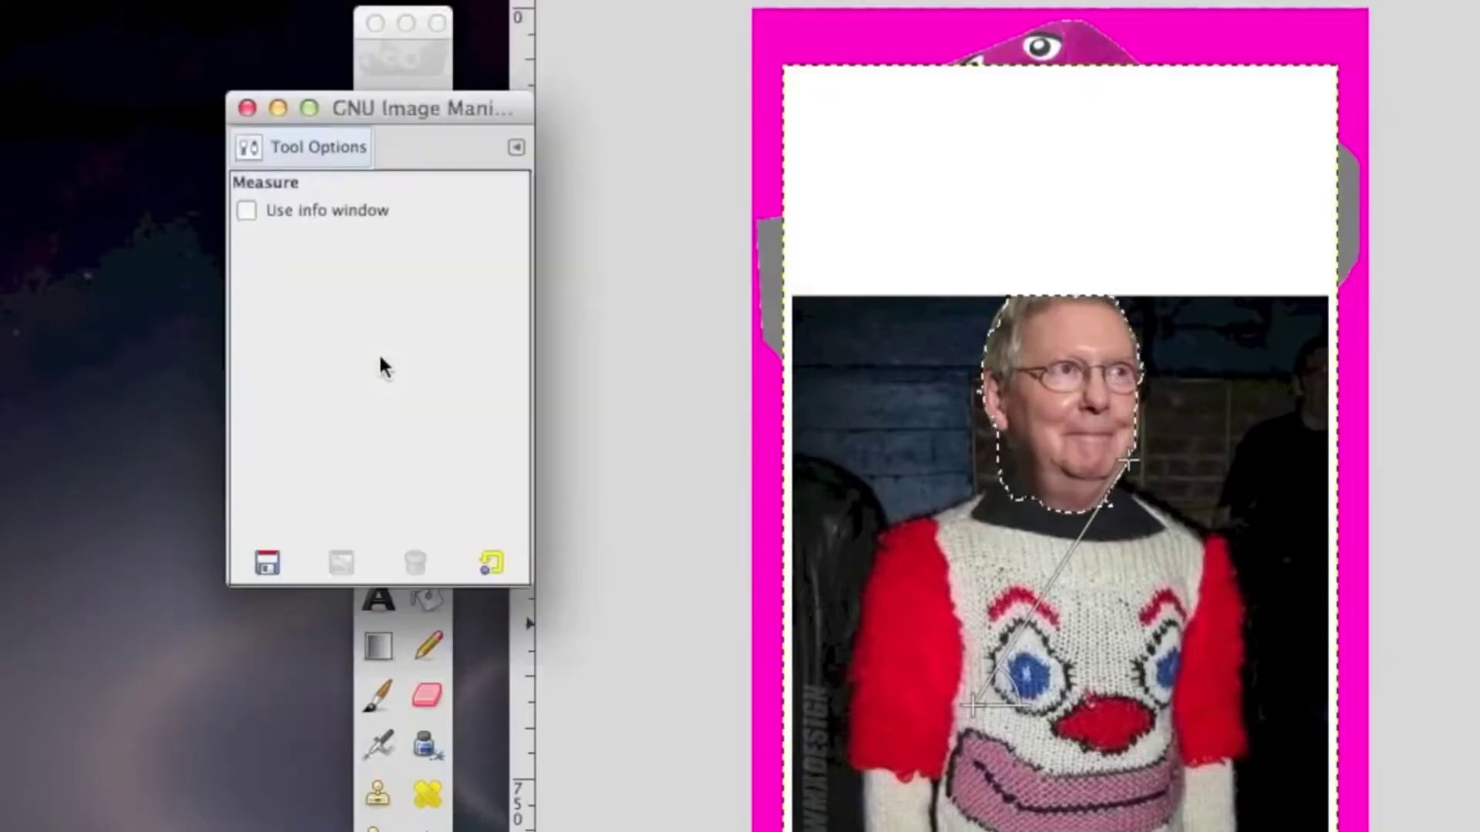
click(246, 209)
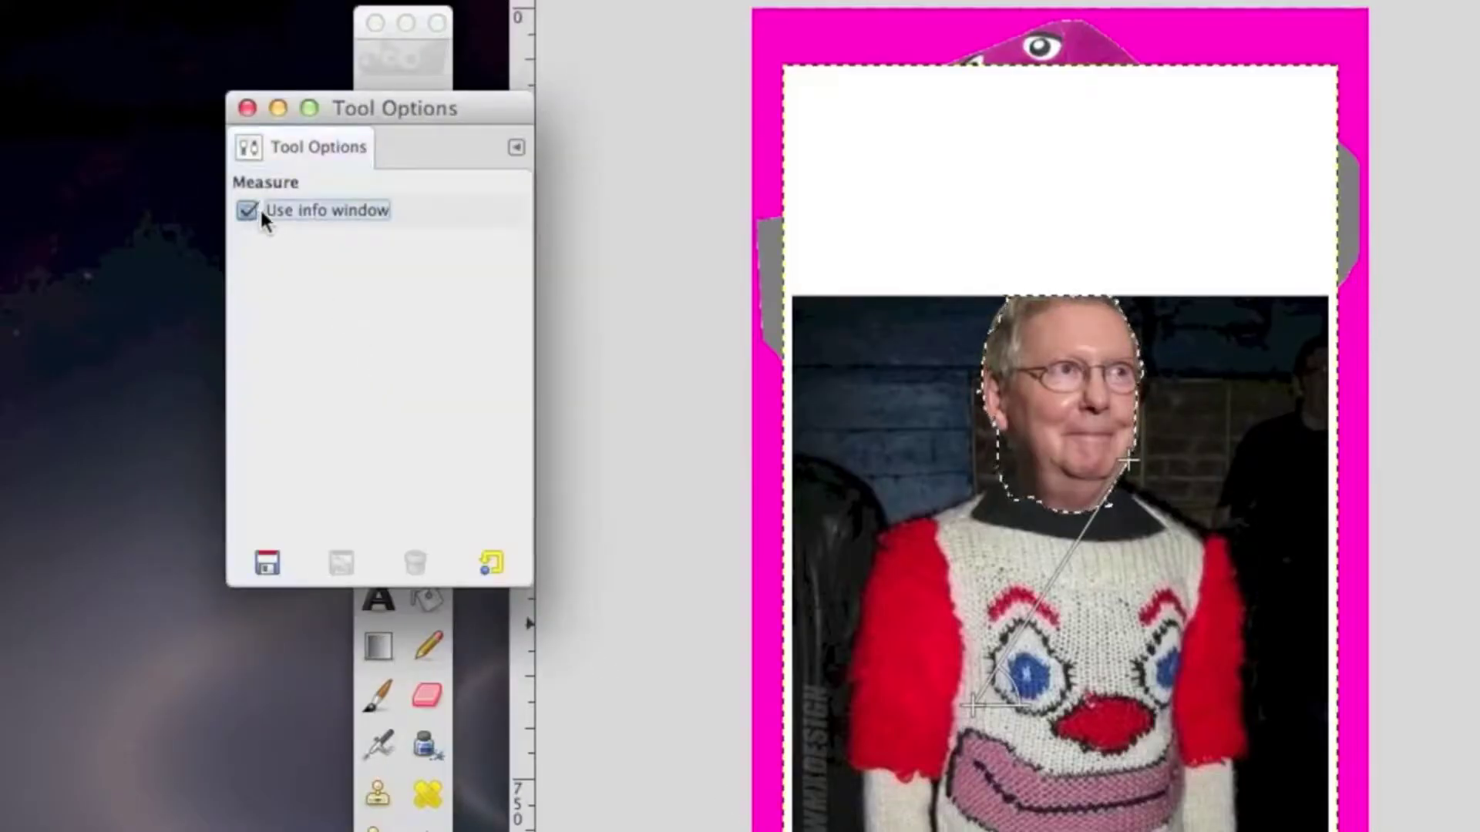
click(971, 496)
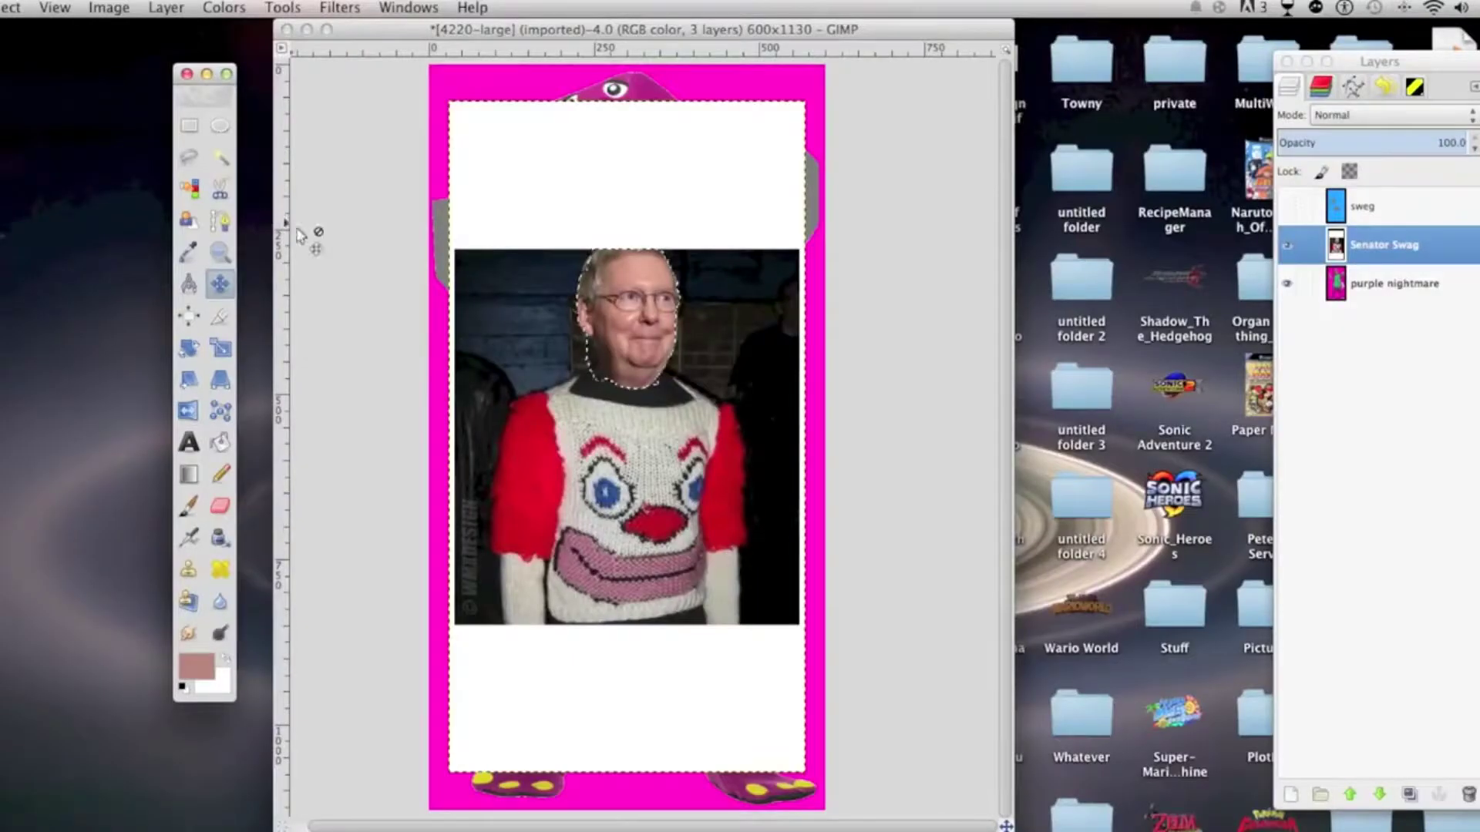
Step: Shift the photo layer slightly with the Move tool, and move the head-shaped selection back over the face in Selection mode
drag(615, 329, 646, 337)
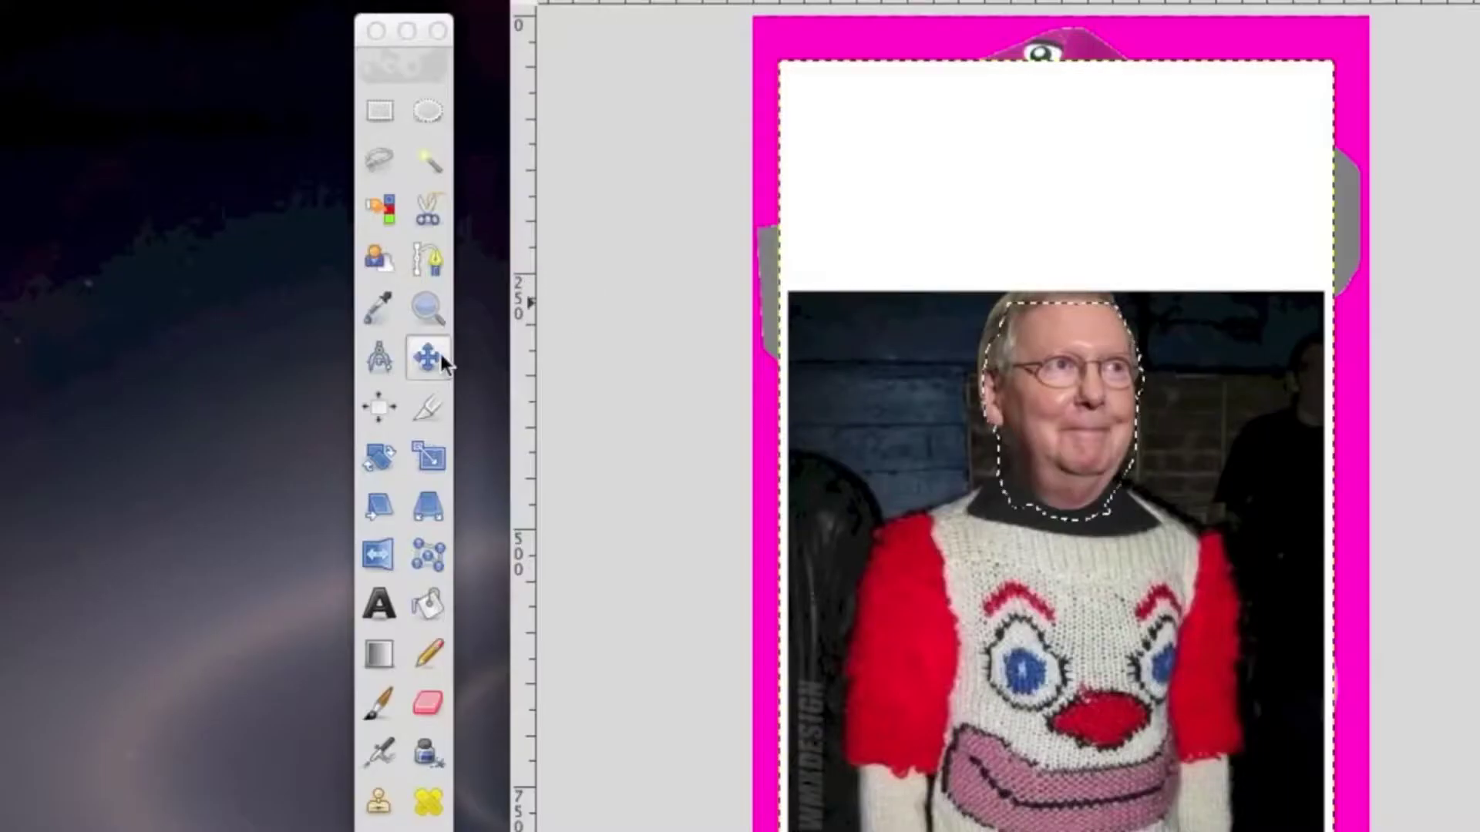
double_click(225, 283)
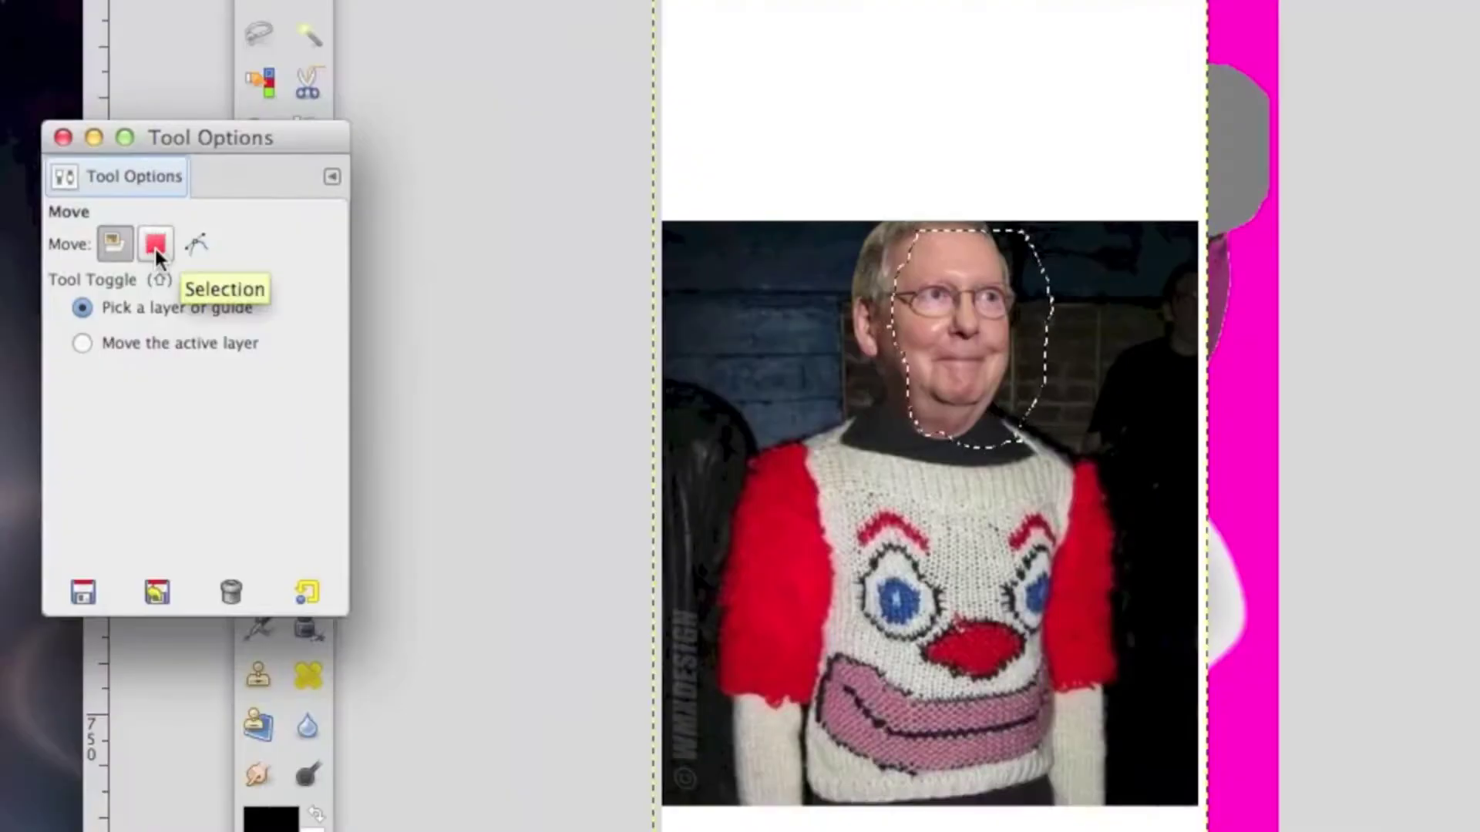
click(155, 243)
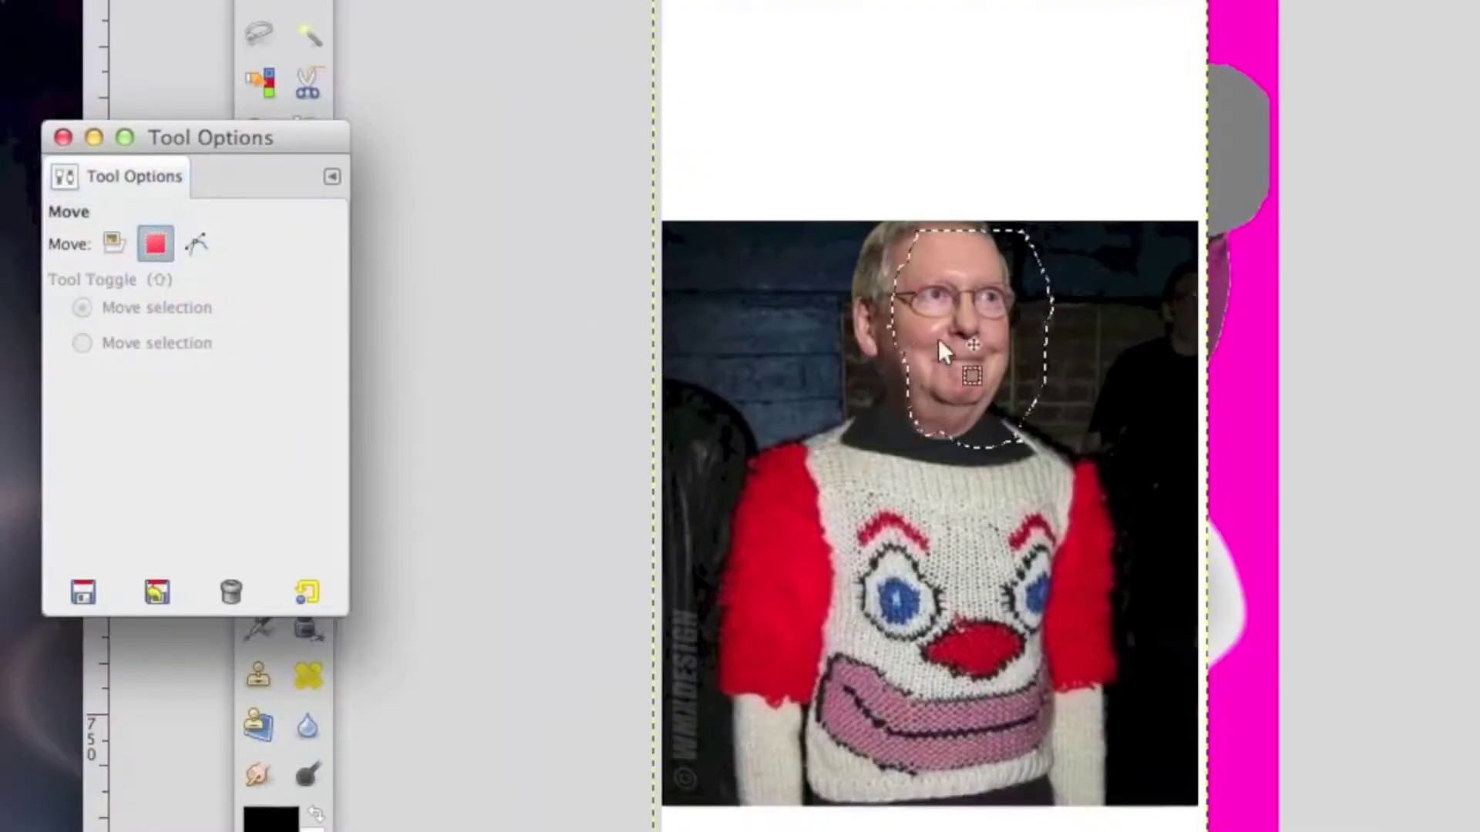
drag(937, 338, 848, 341)
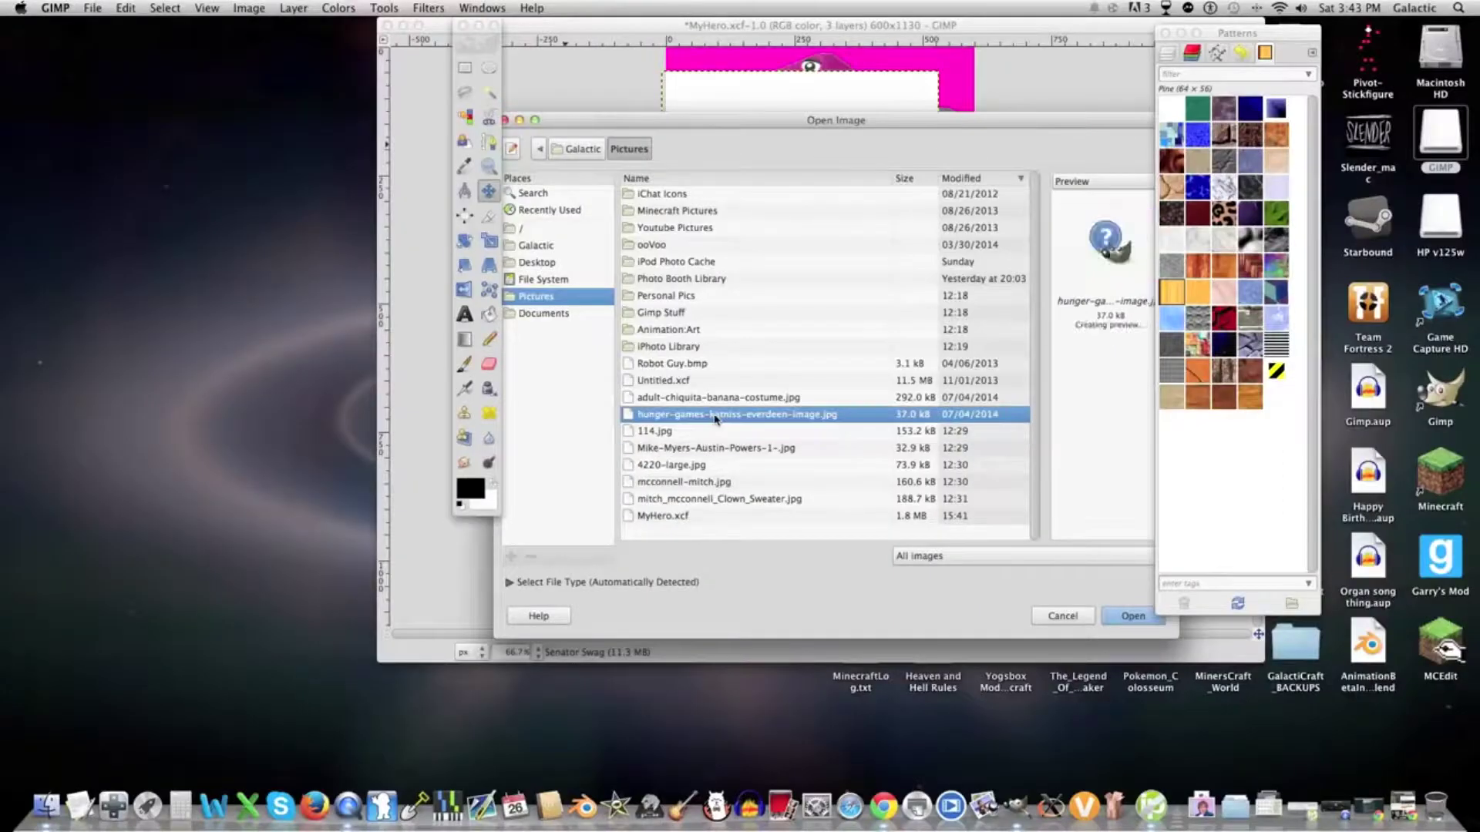
Step: Open Mike-Myers-Austin-Powers-1-.jpg and crop the image around the man's head to about 176 × 190 px
click(706, 448)
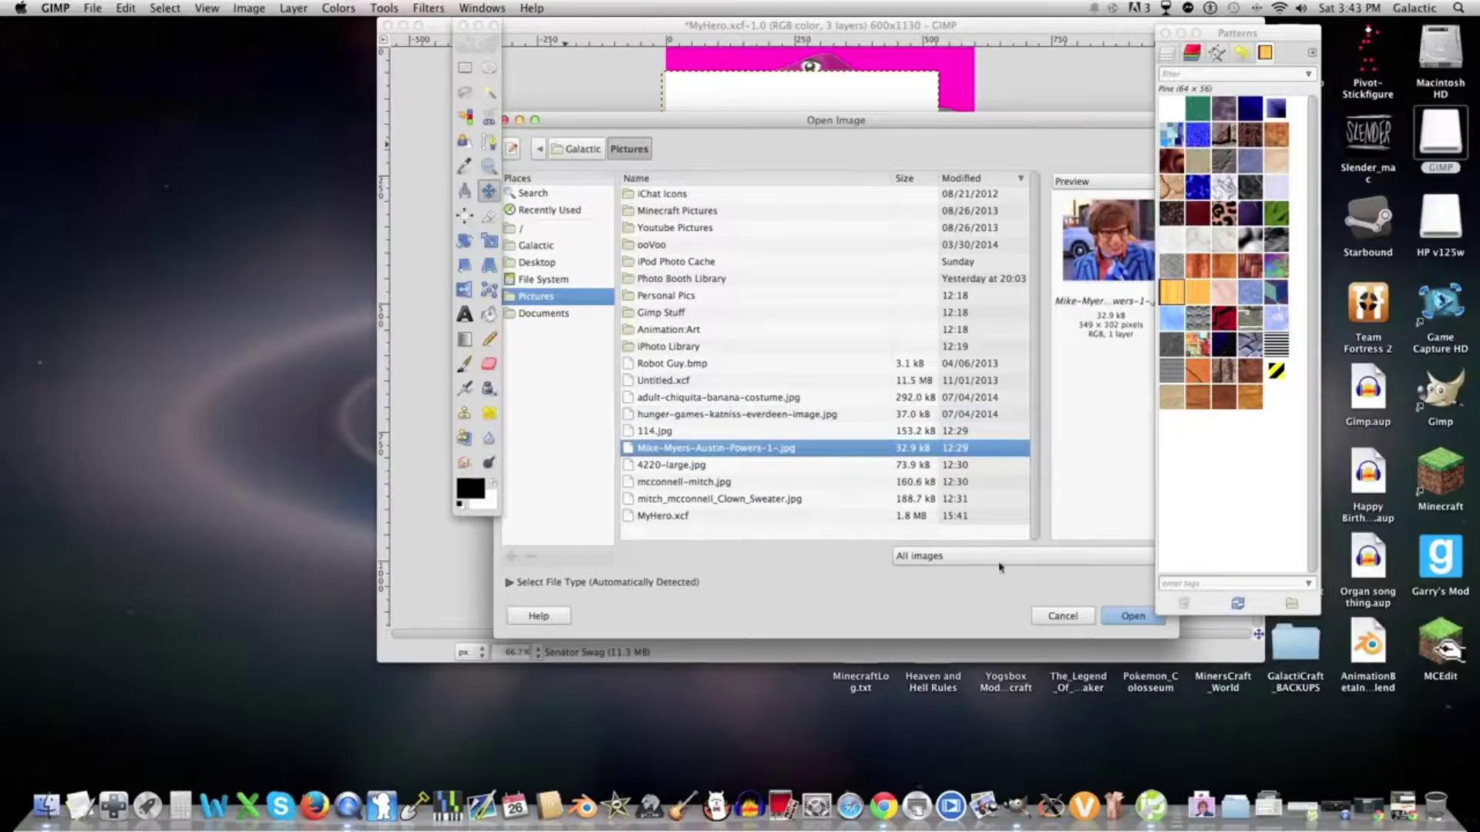
click(1132, 617)
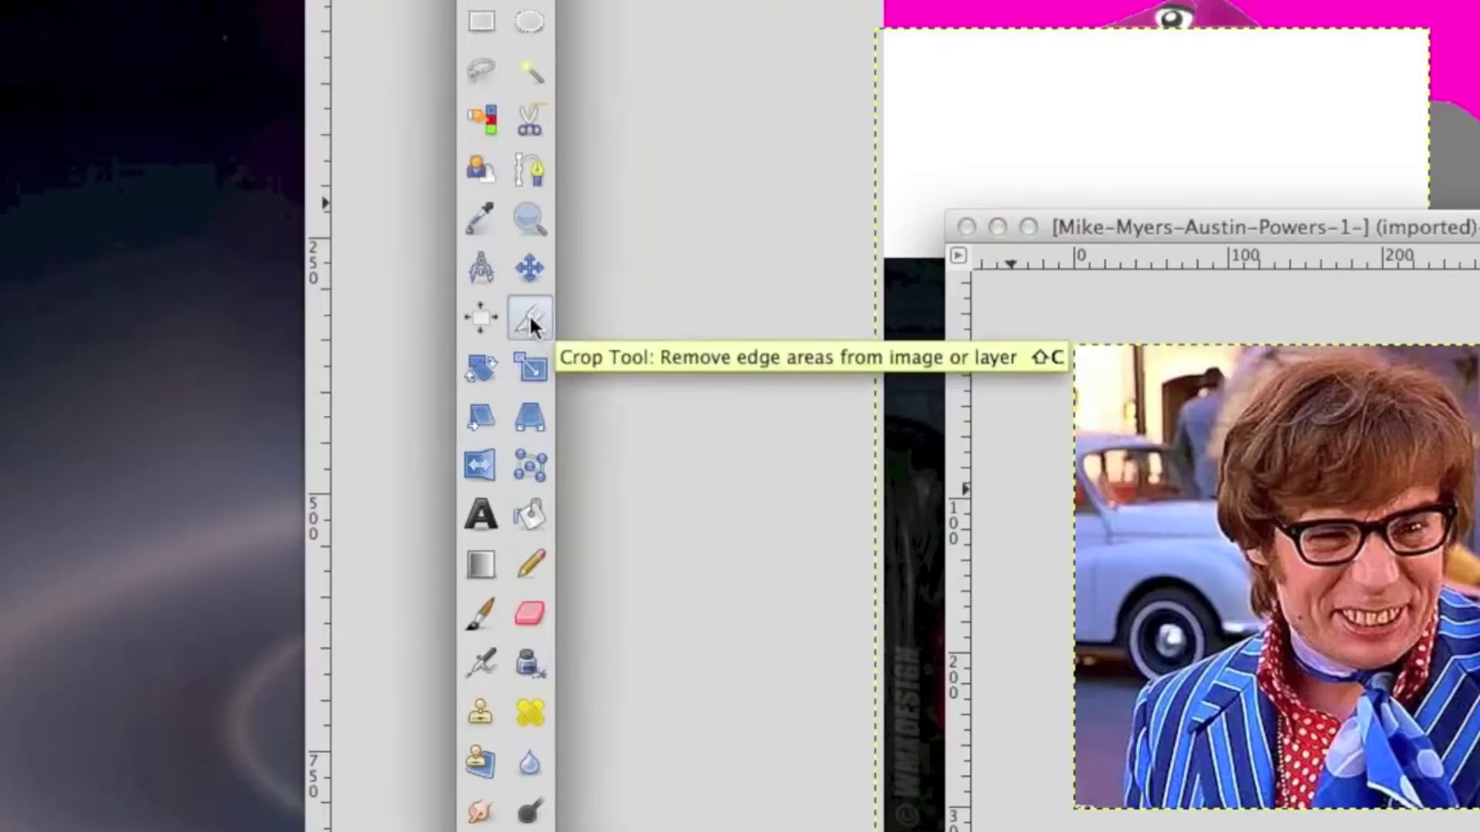
click(529, 316)
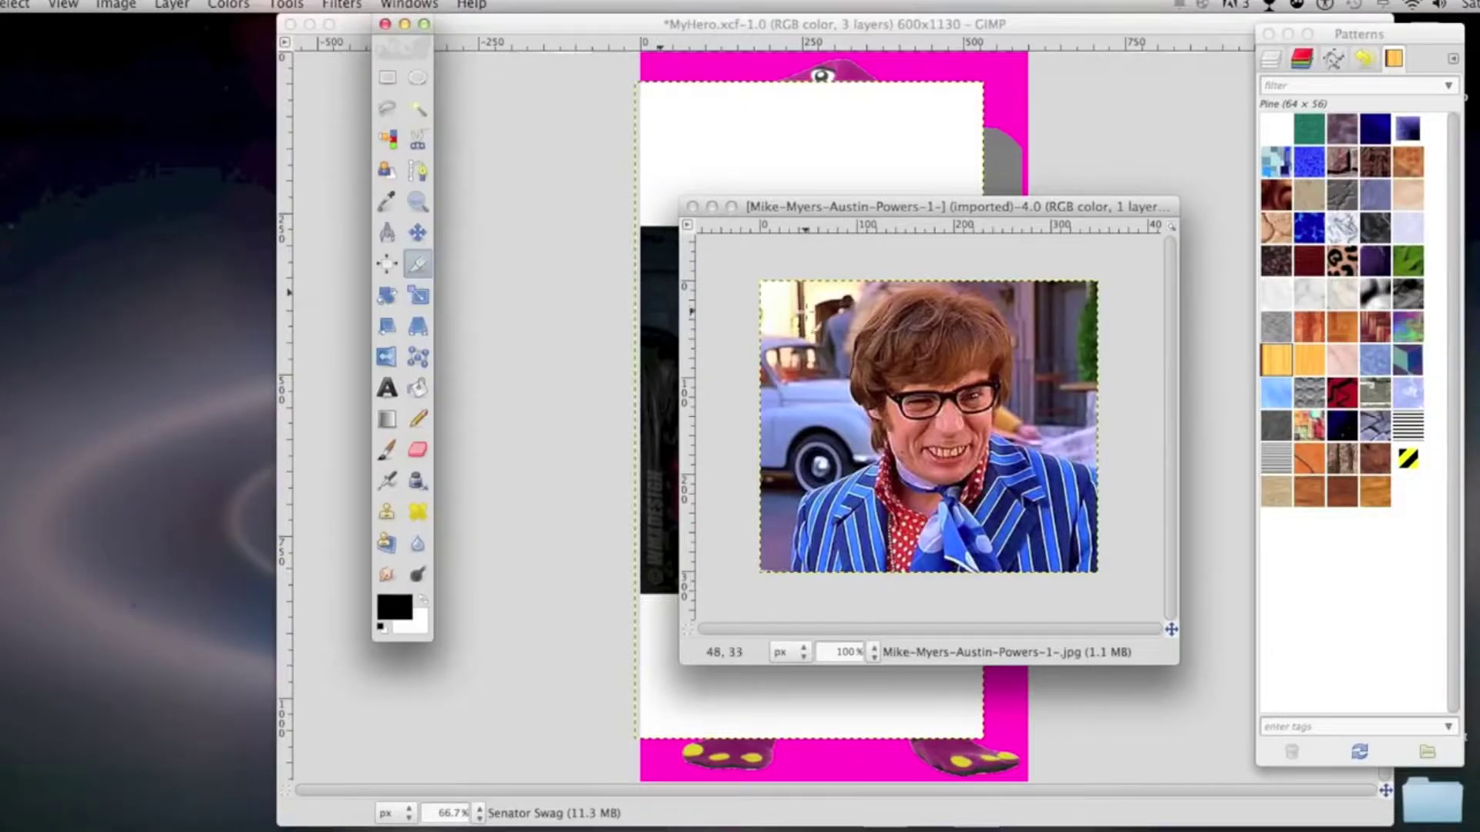
drag(837, 311, 1007, 495)
click(879, 402)
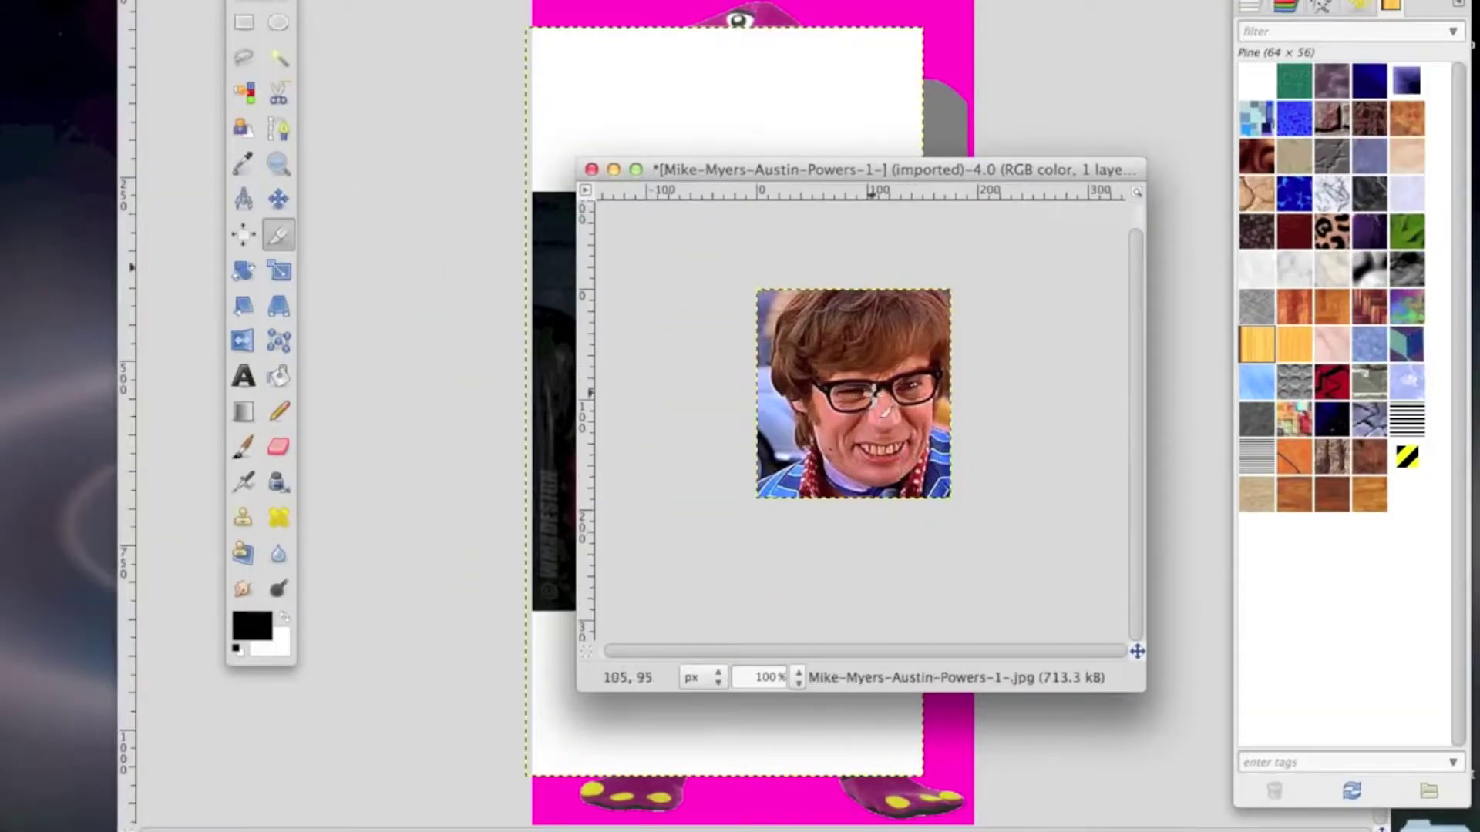
Step: Crop only the Senator Swag layer to its photo area, about 524 × 572 px, removing its white margins
double_click(276, 237)
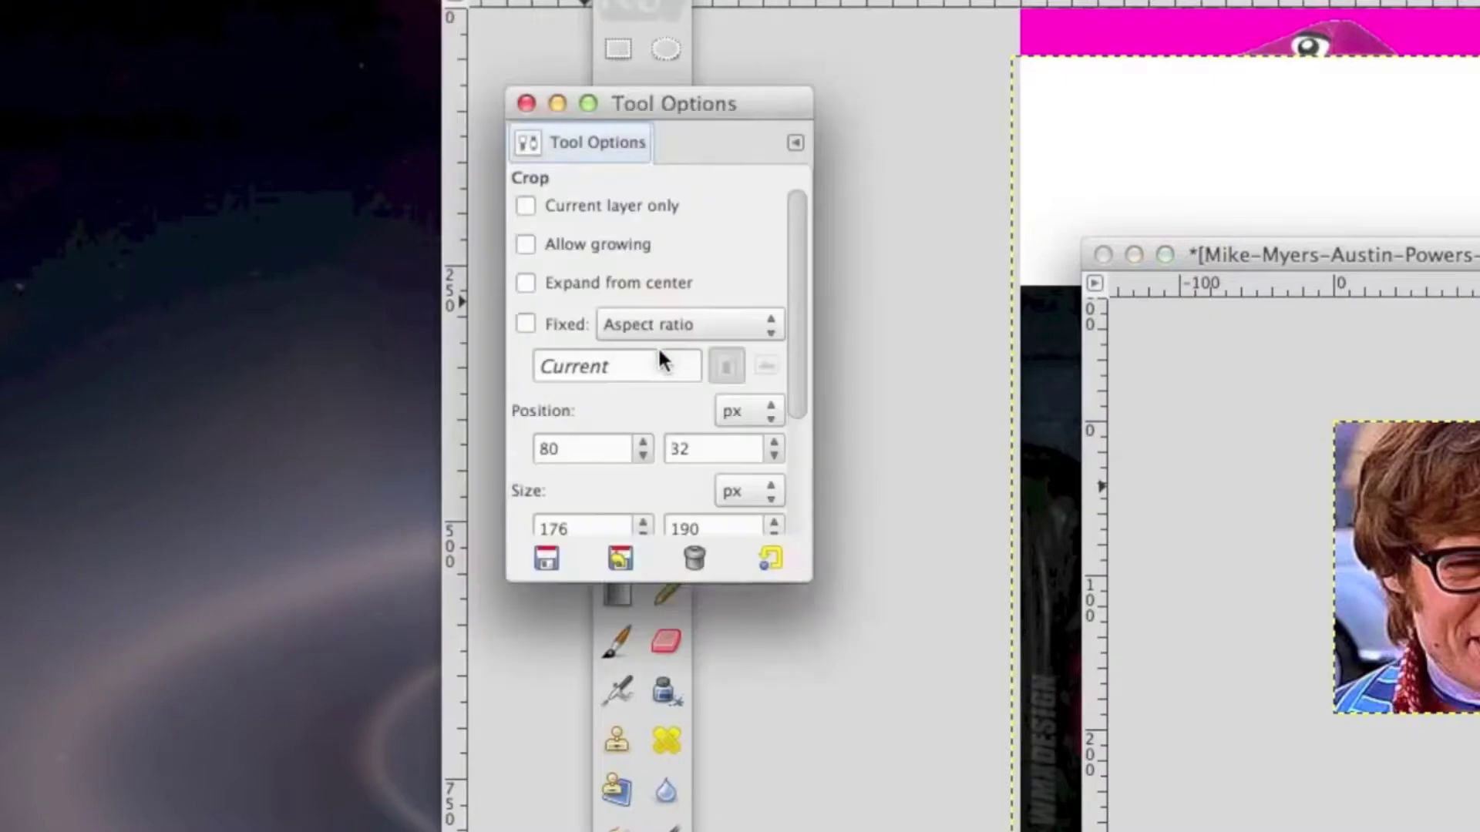
click(527, 210)
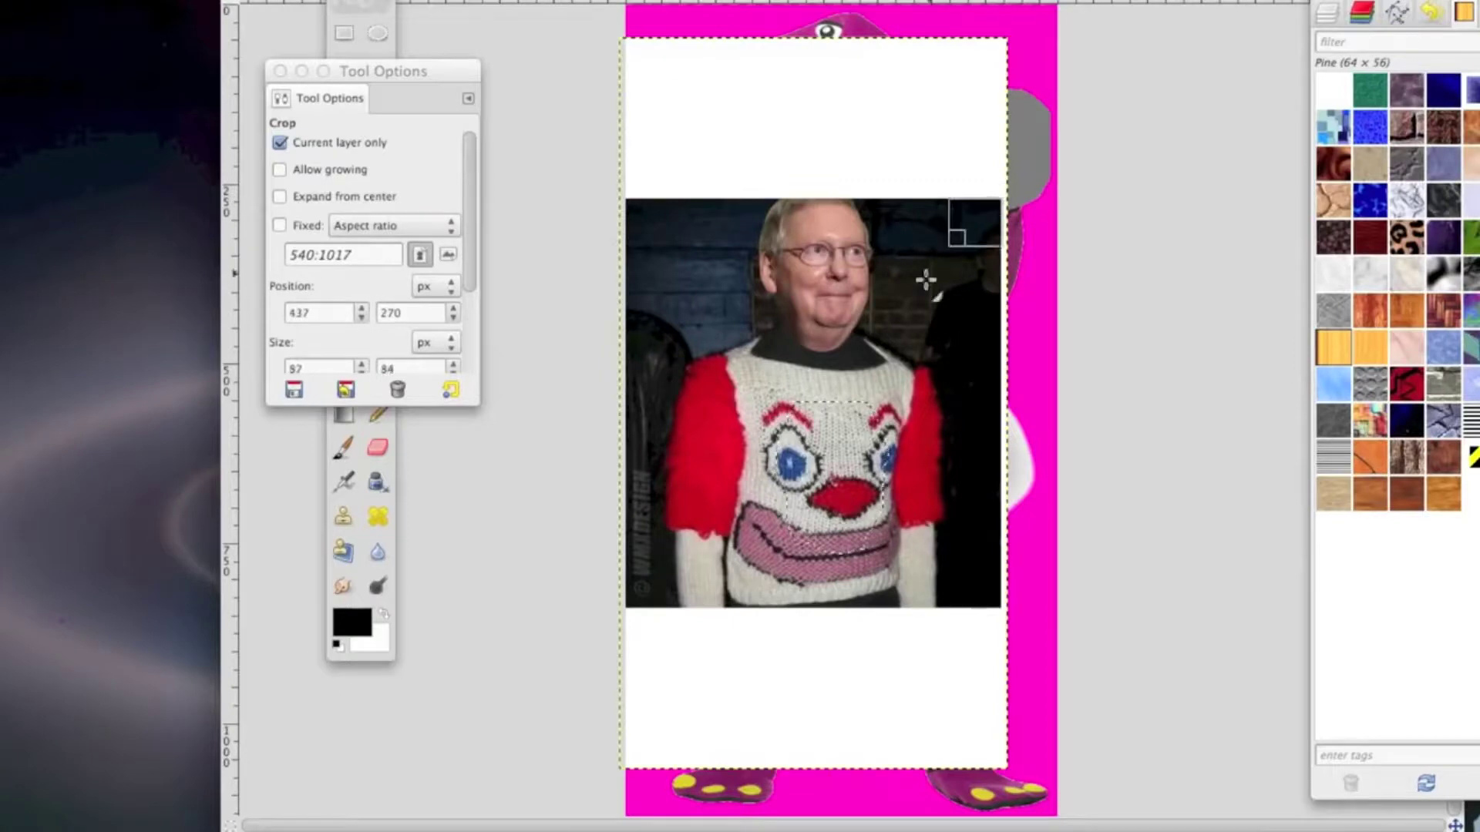
drag(925, 280, 626, 610)
click(817, 386)
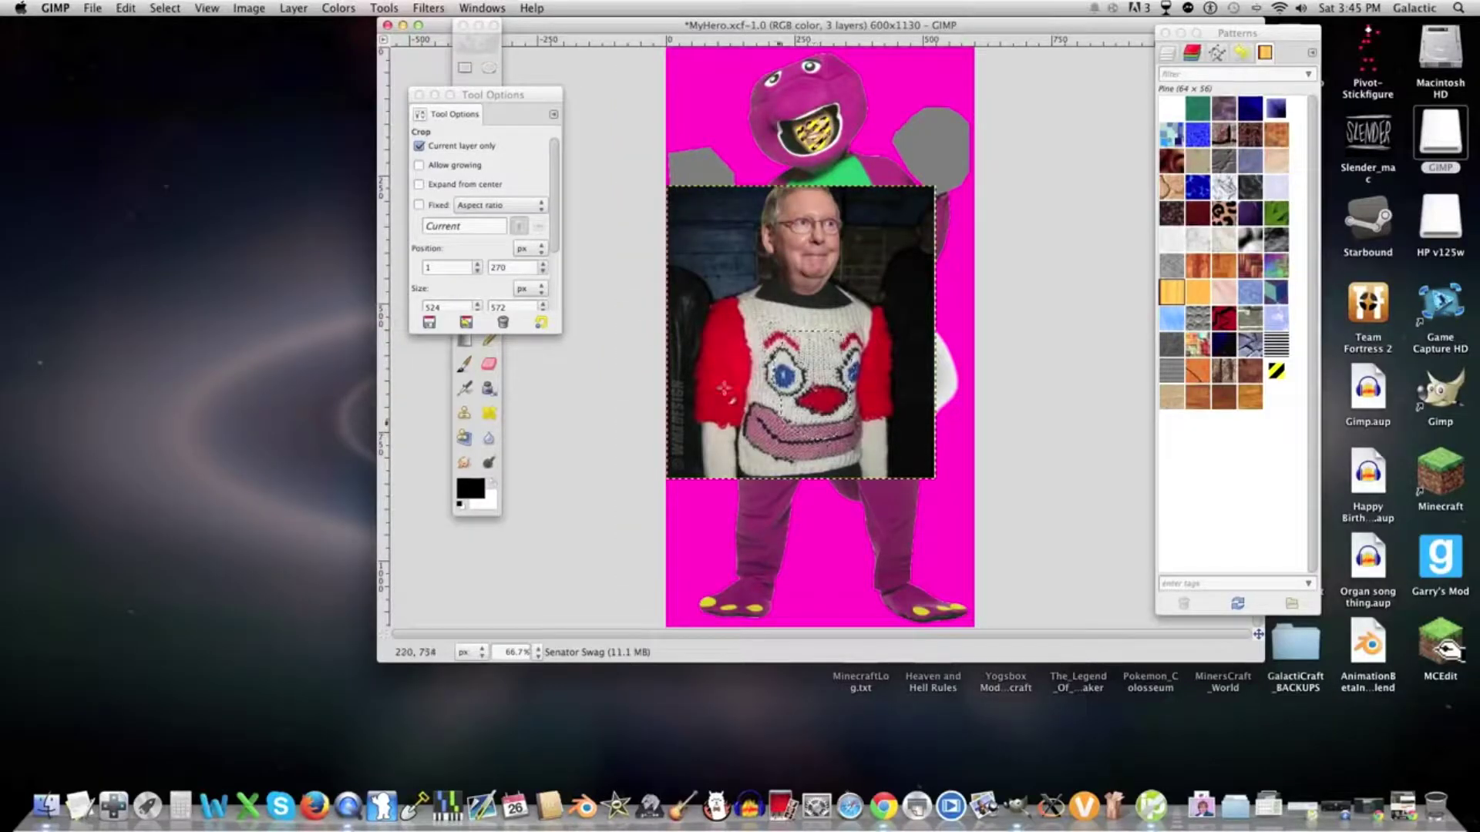
Step: Select the Senator Swag layer with the Align tool and align it in turn to the bottom, right, left, top and vertical middle
click(419, 95)
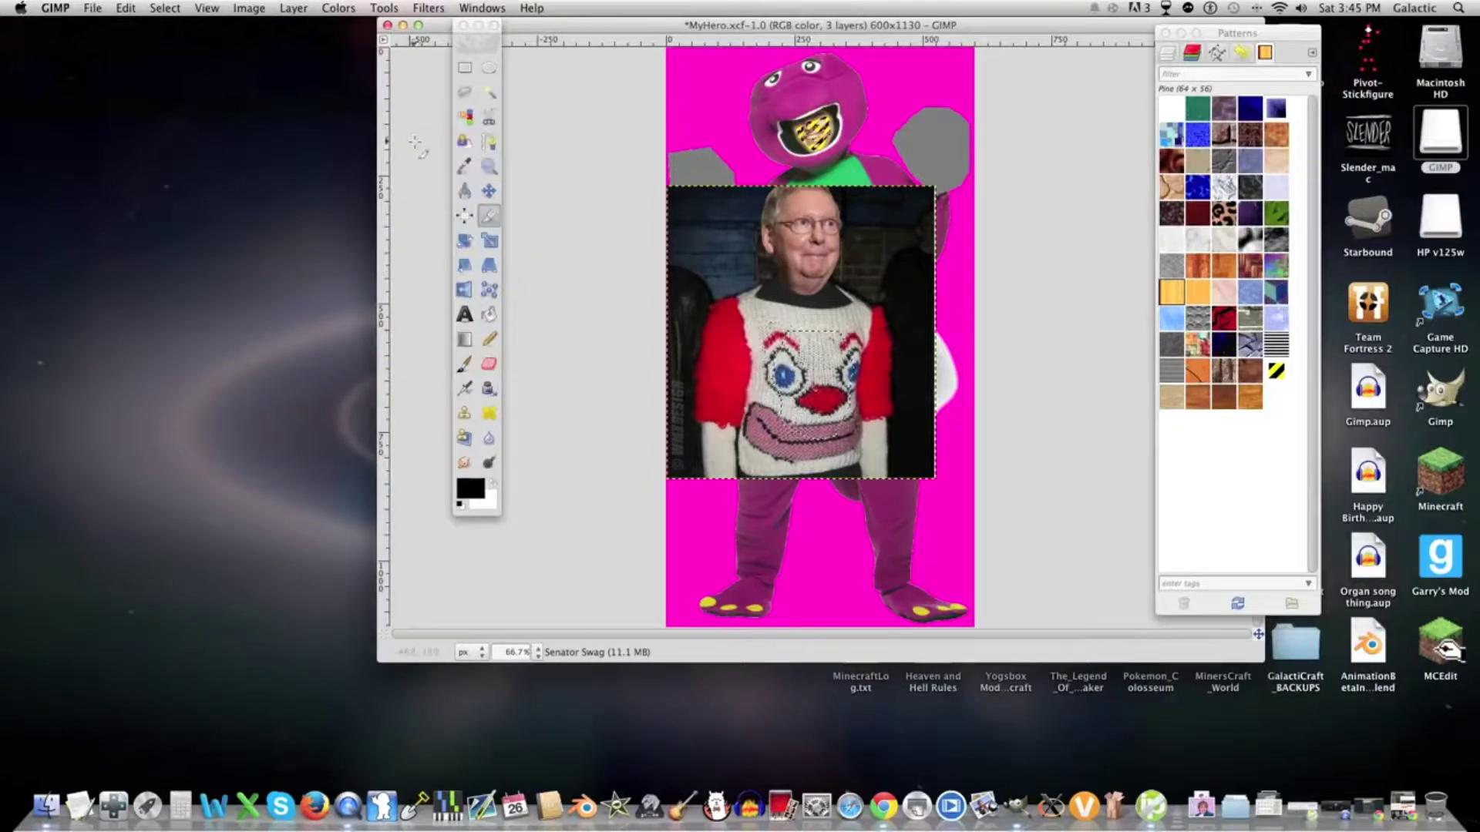
click(464, 215)
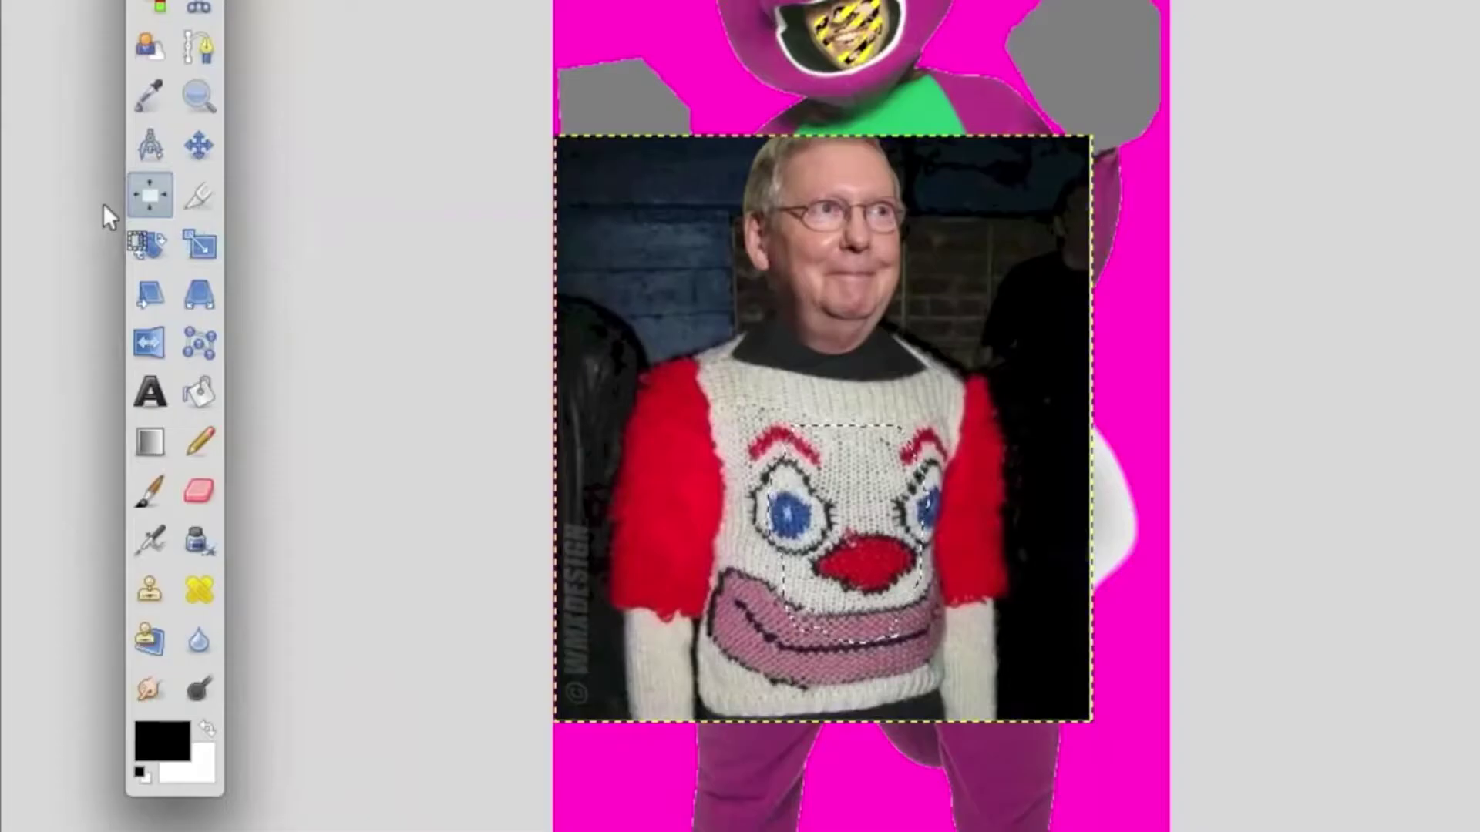
click(763, 365)
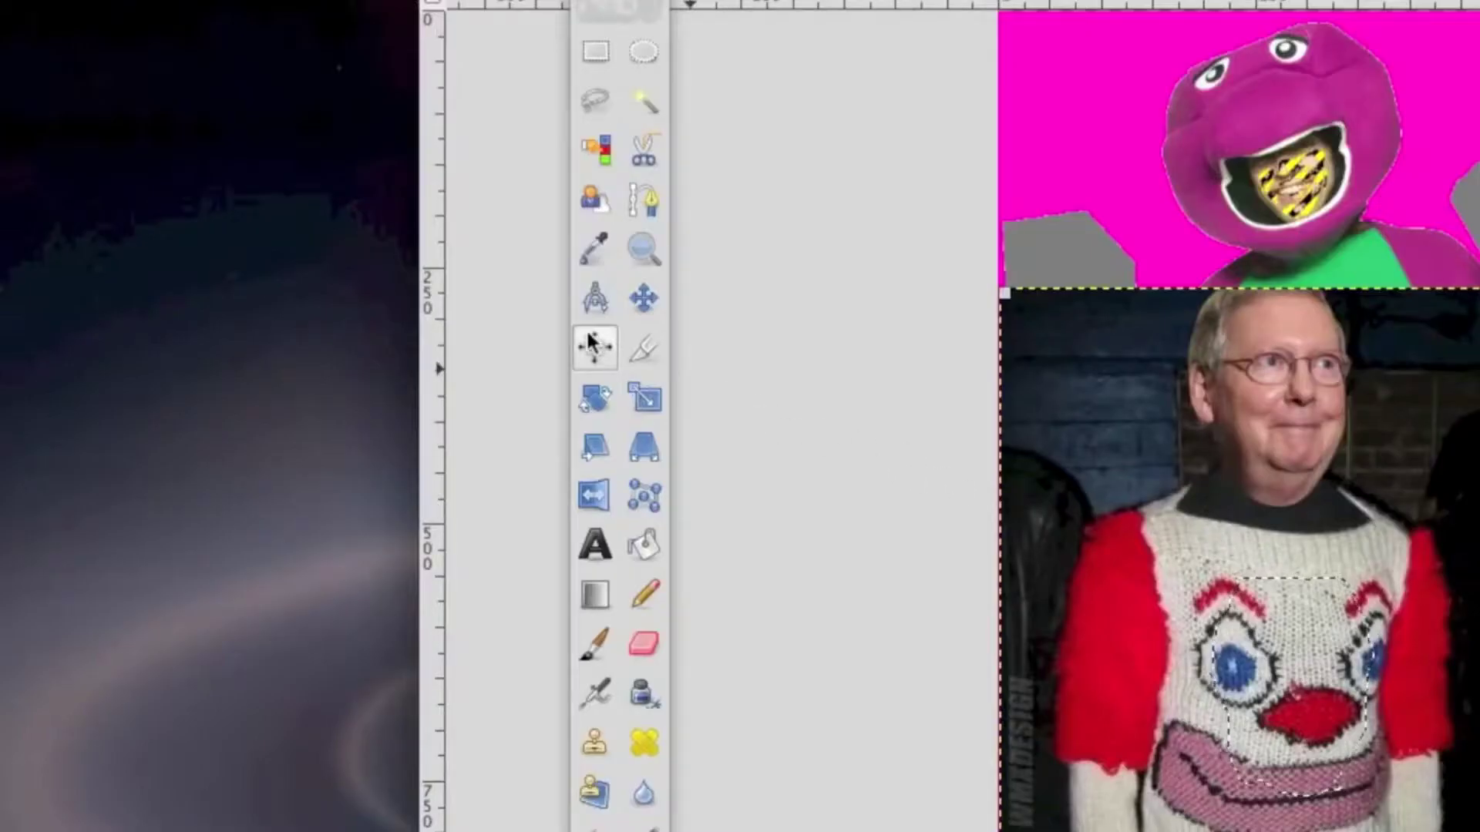
double_click(594, 347)
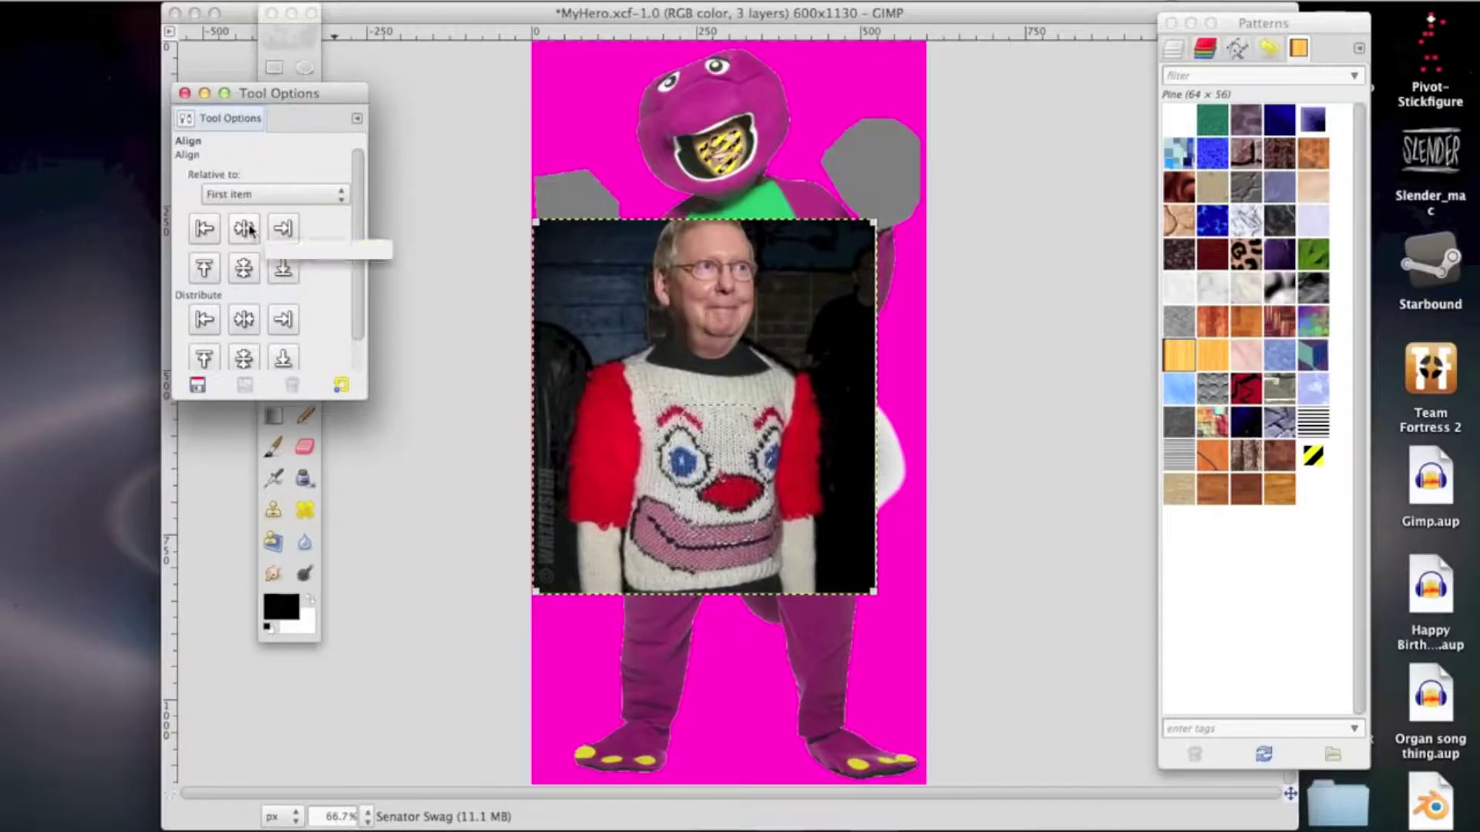
click(283, 267)
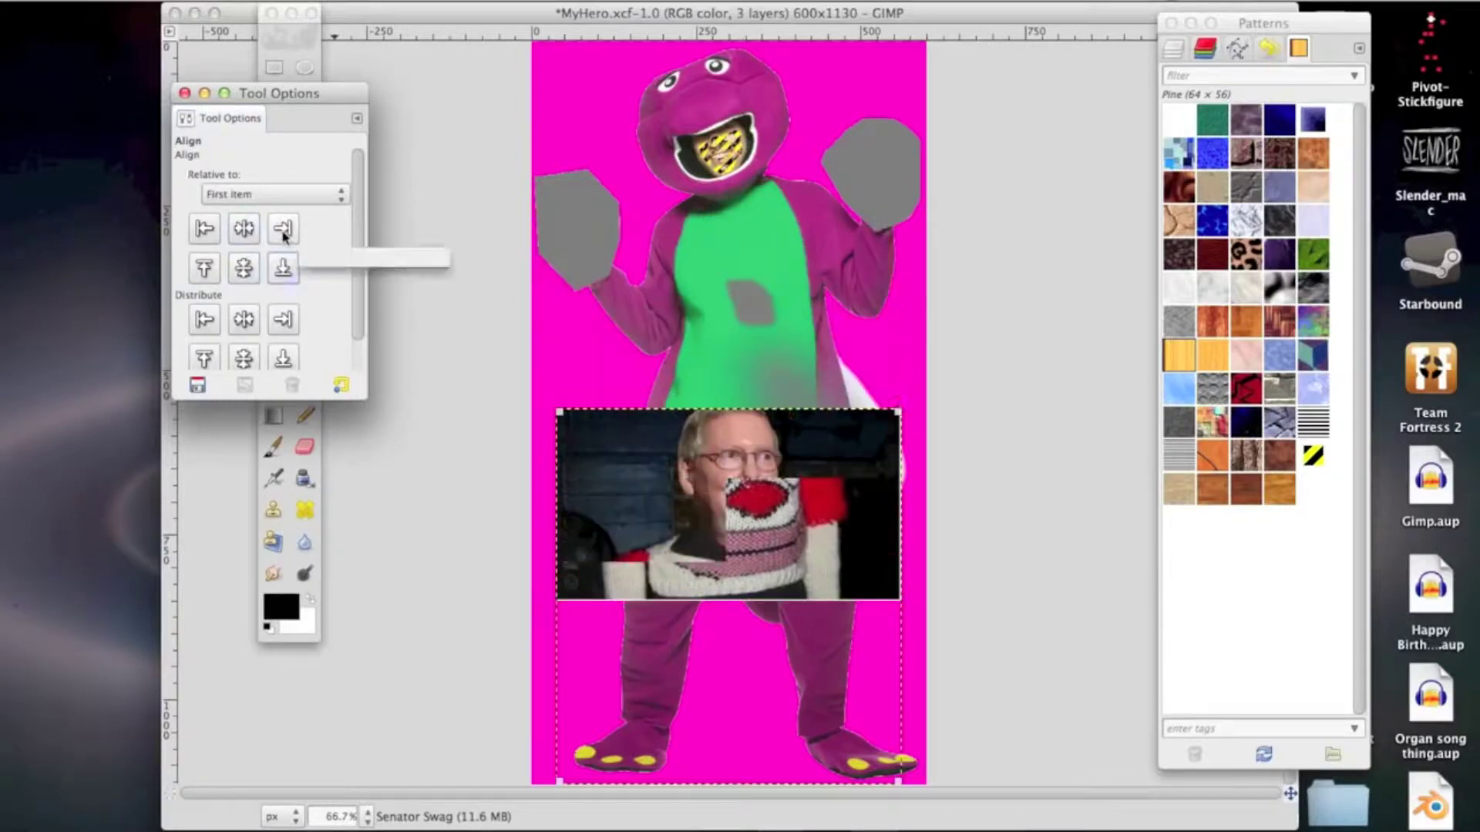
click(283, 228)
click(217, 235)
click(205, 268)
click(244, 268)
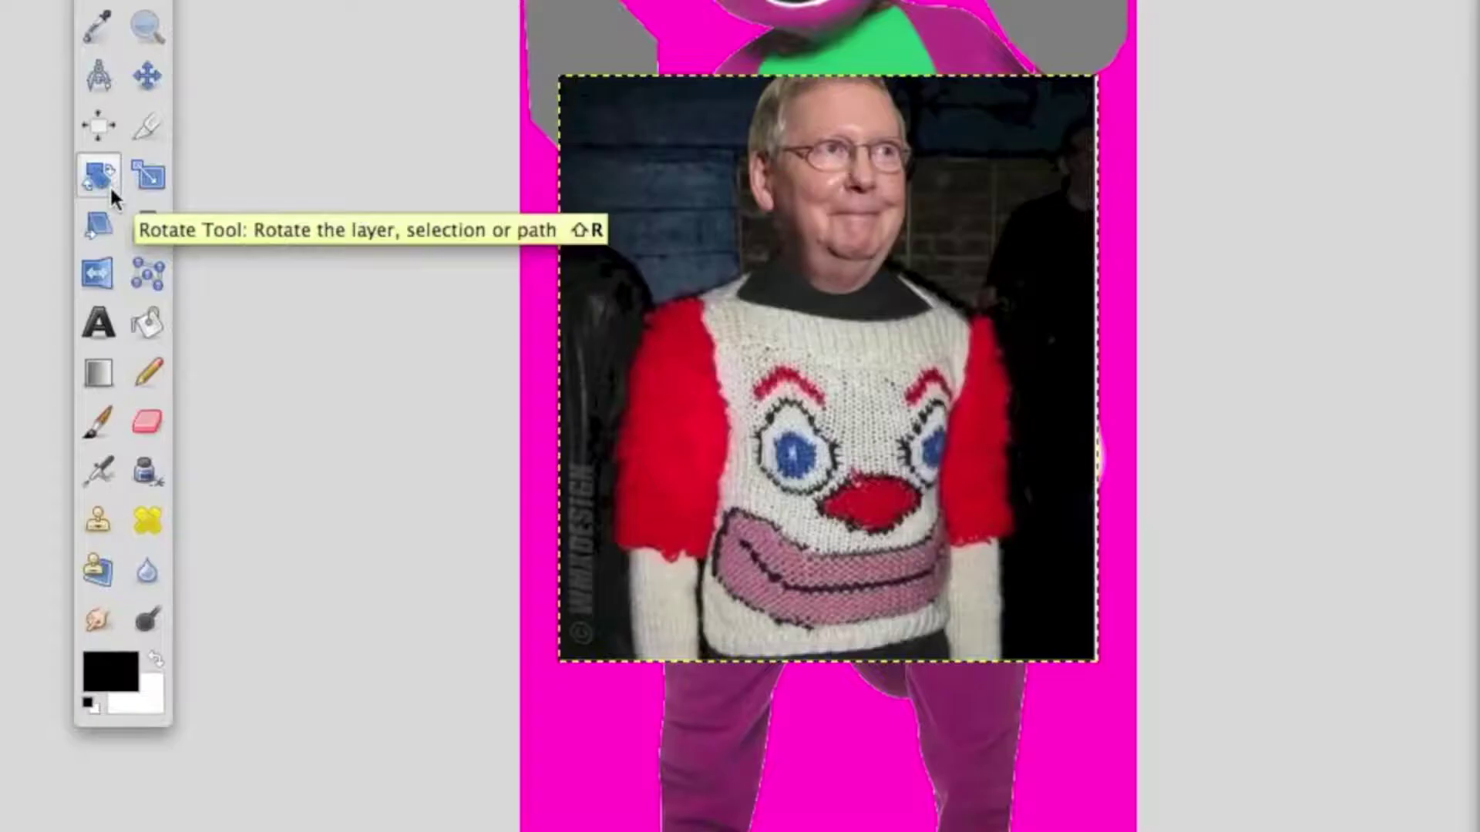
Step: Rotate the Senator Swag layer by -57.86° with the Rotate tool
click(109, 185)
drag(701, 185, 866, 473)
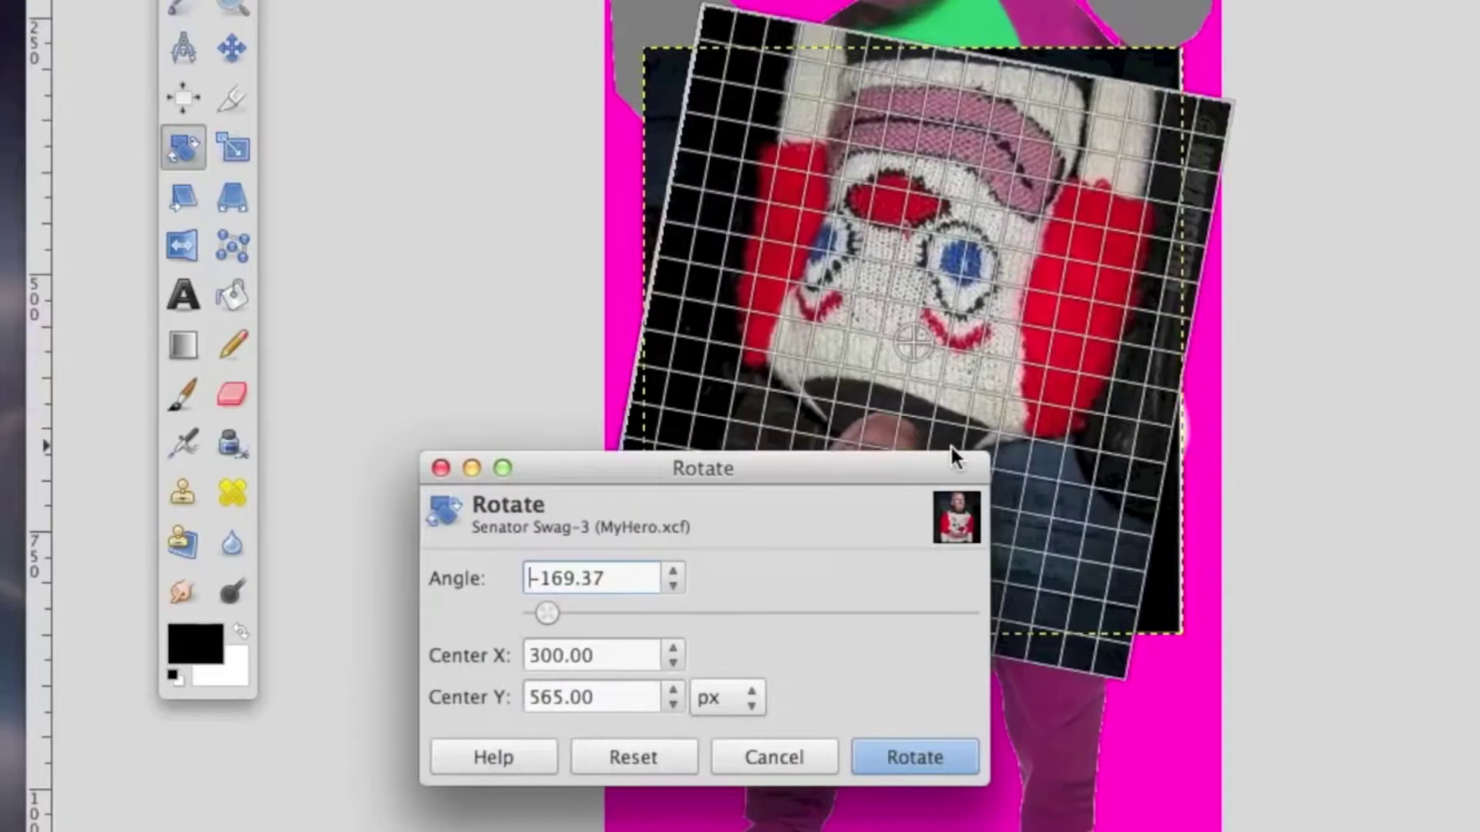
drag(484, 643, 518, 642)
drag(603, 609, 688, 597)
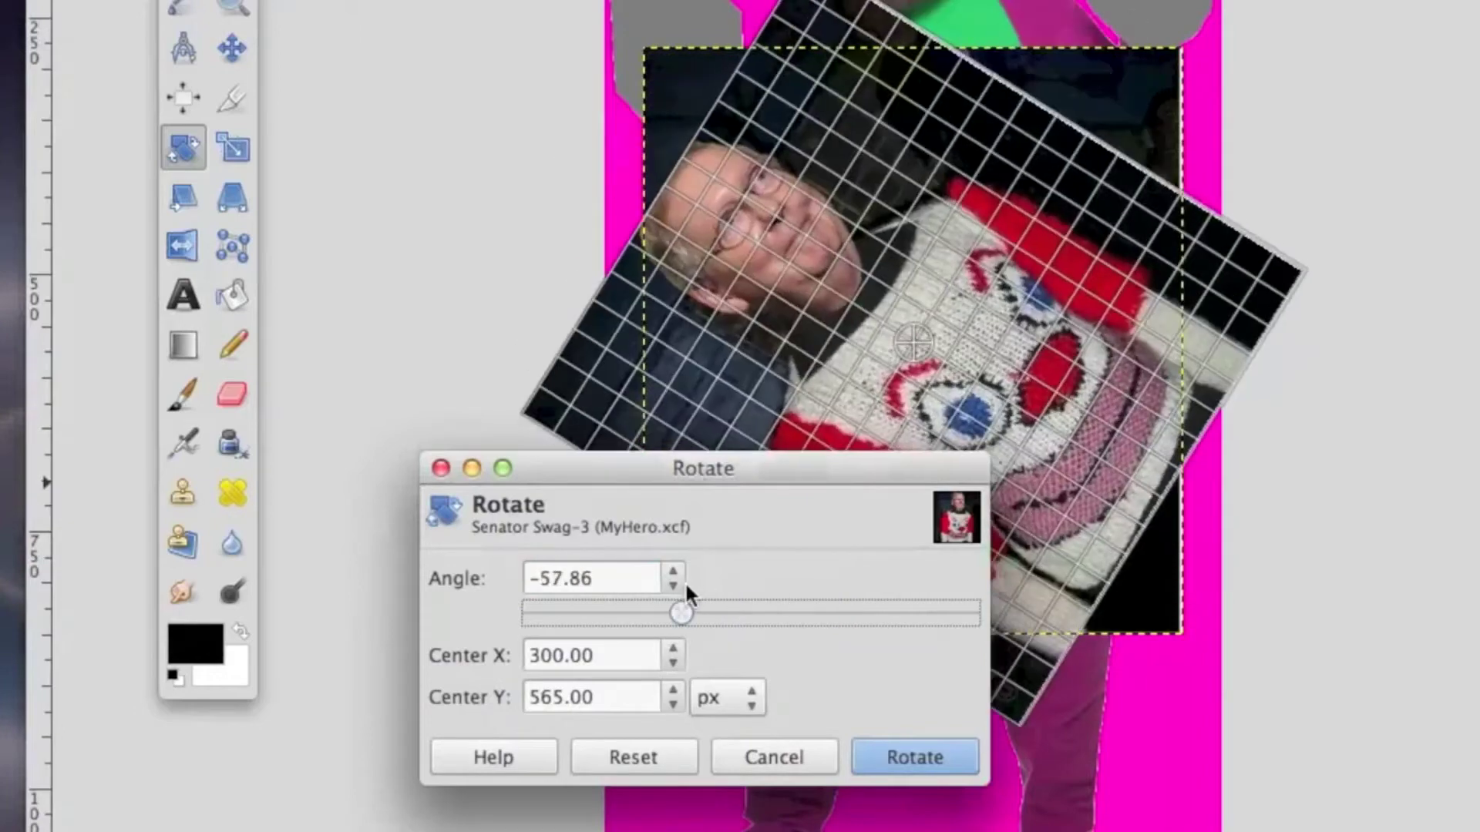
click(951, 759)
Step: Scale the rotated Senator Swag layer with the Scale tool, setting its width to 300%
key(shift+s)
click(1014, 199)
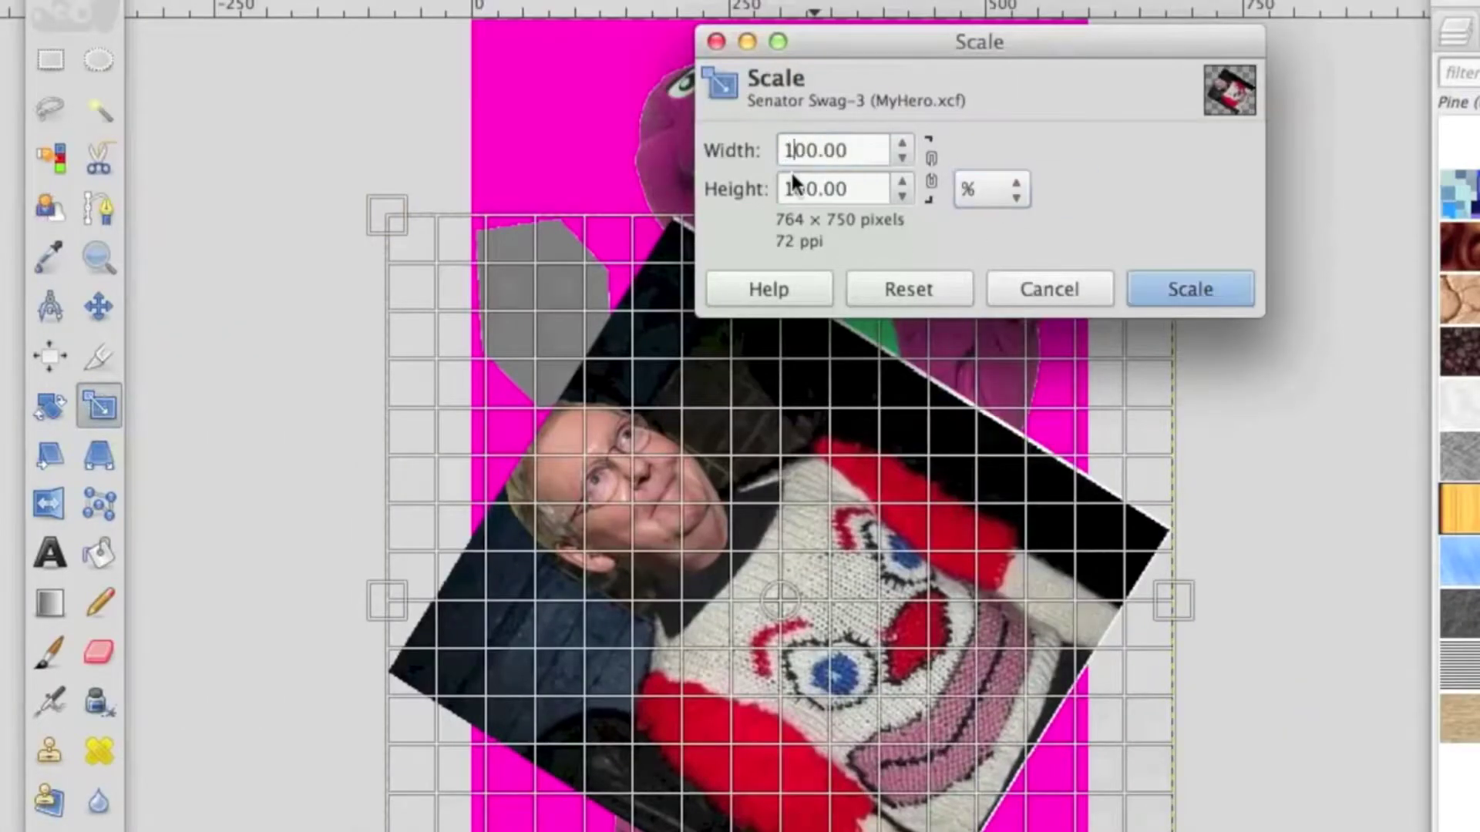
key(BackSpace)
text(9)
key(BackSpace)
text(3)
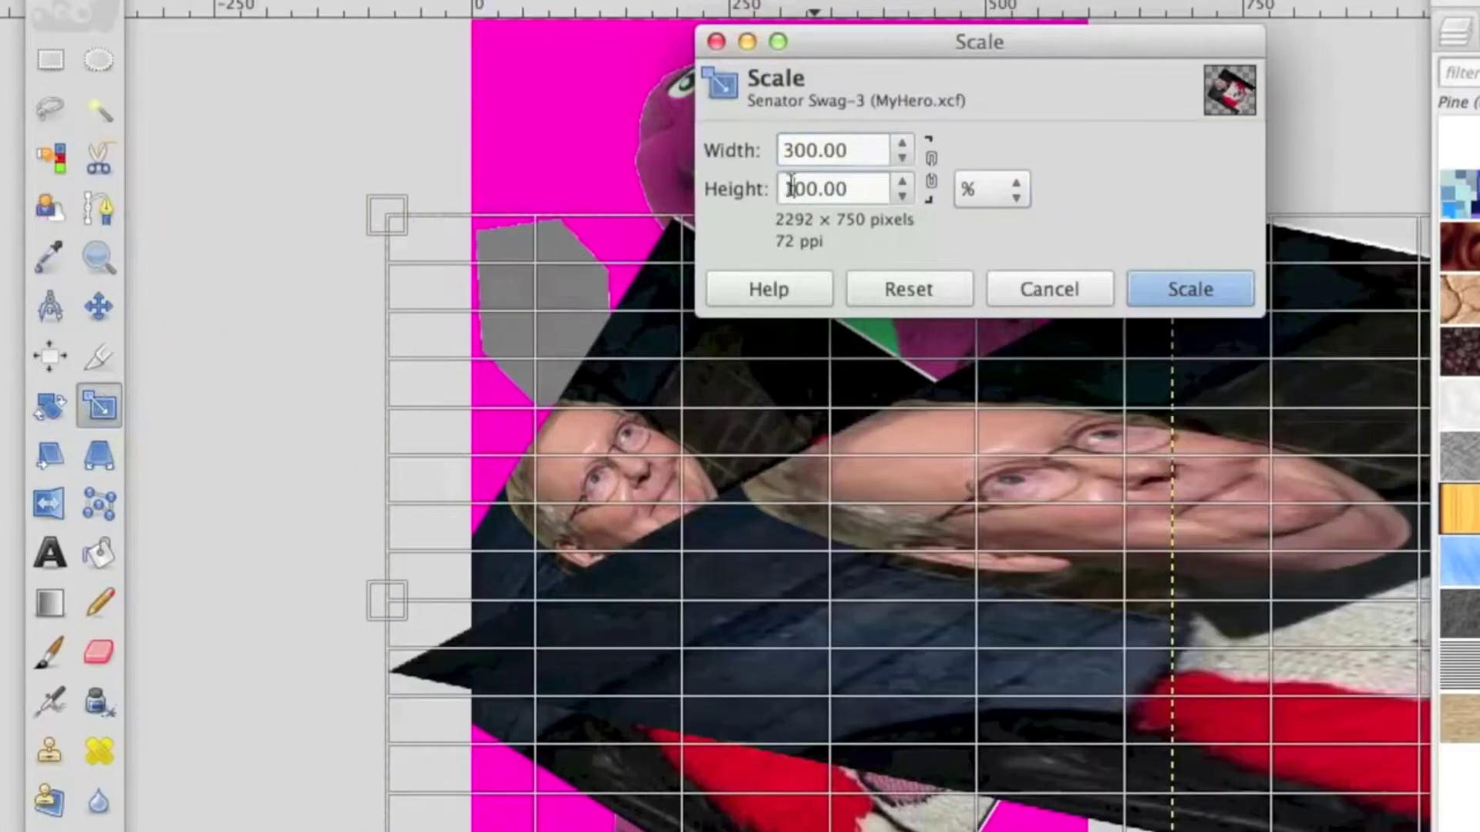
click(1207, 286)
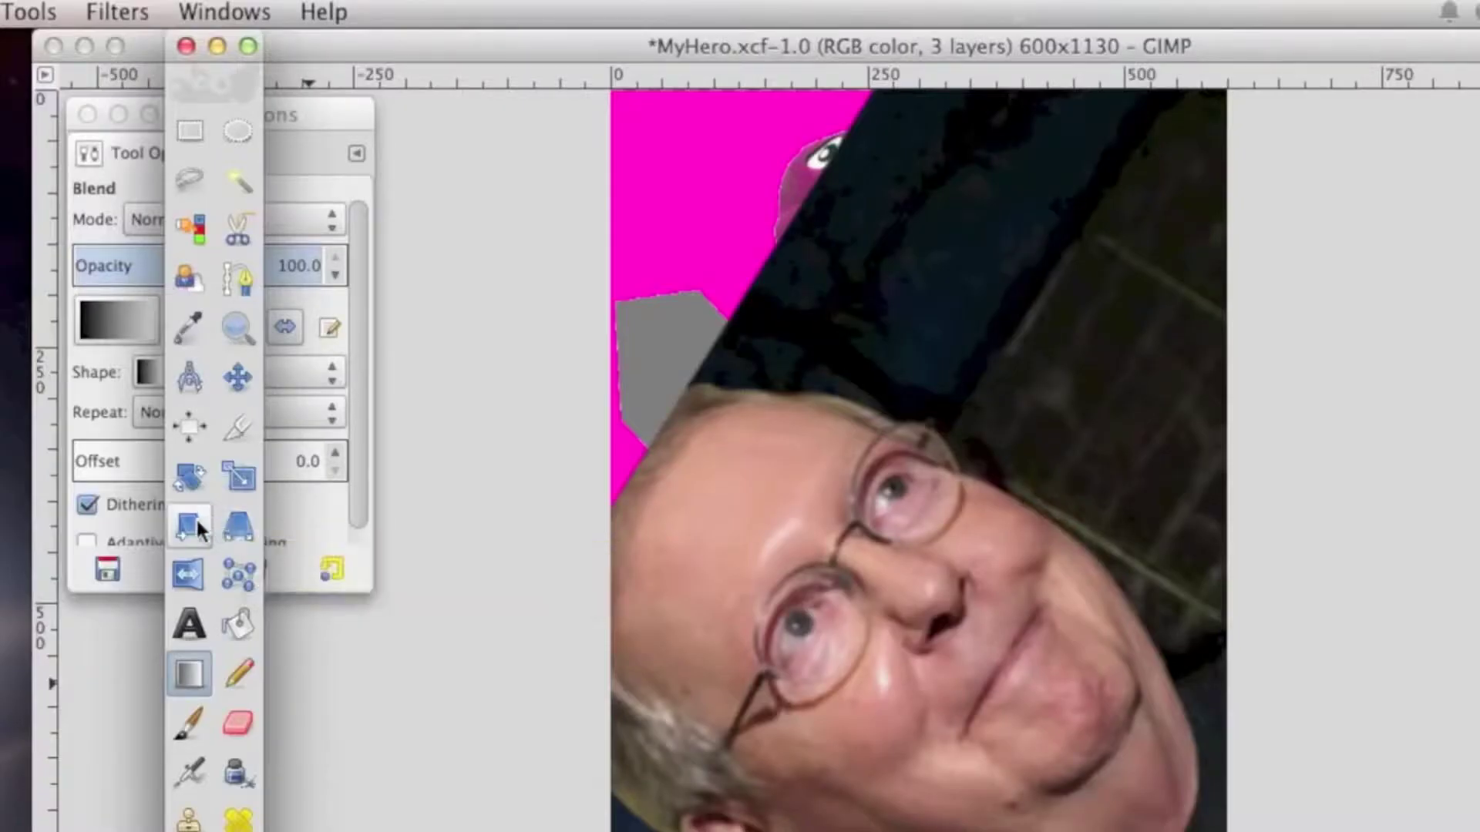
Step: Try a perspective distortion on the purple nightmare layer, pulling its lower-left corner inward and upward
click(191, 527)
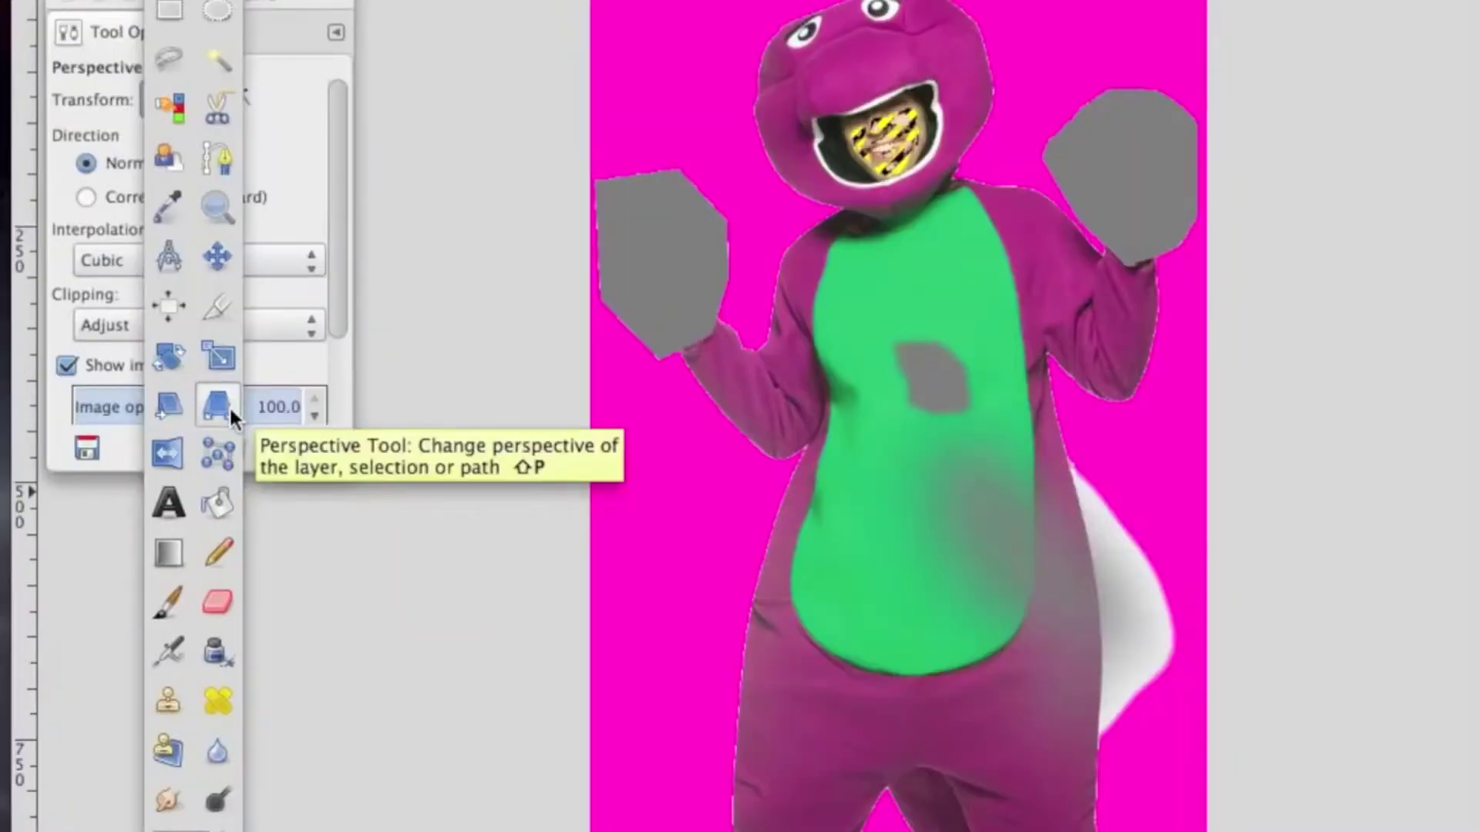
click(675, 547)
drag(675, 547, 703, 496)
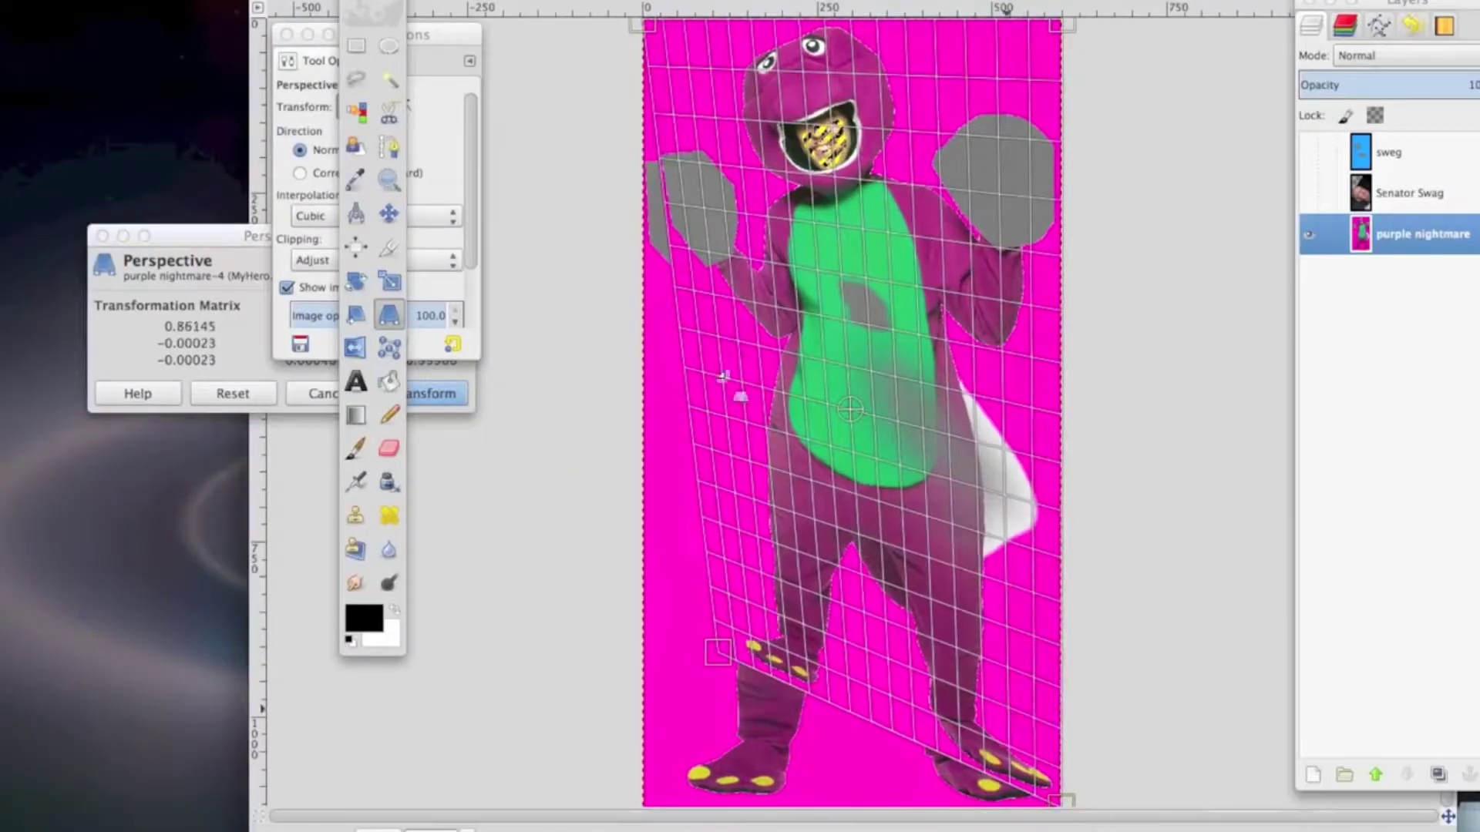
drag(723, 377, 663, 170)
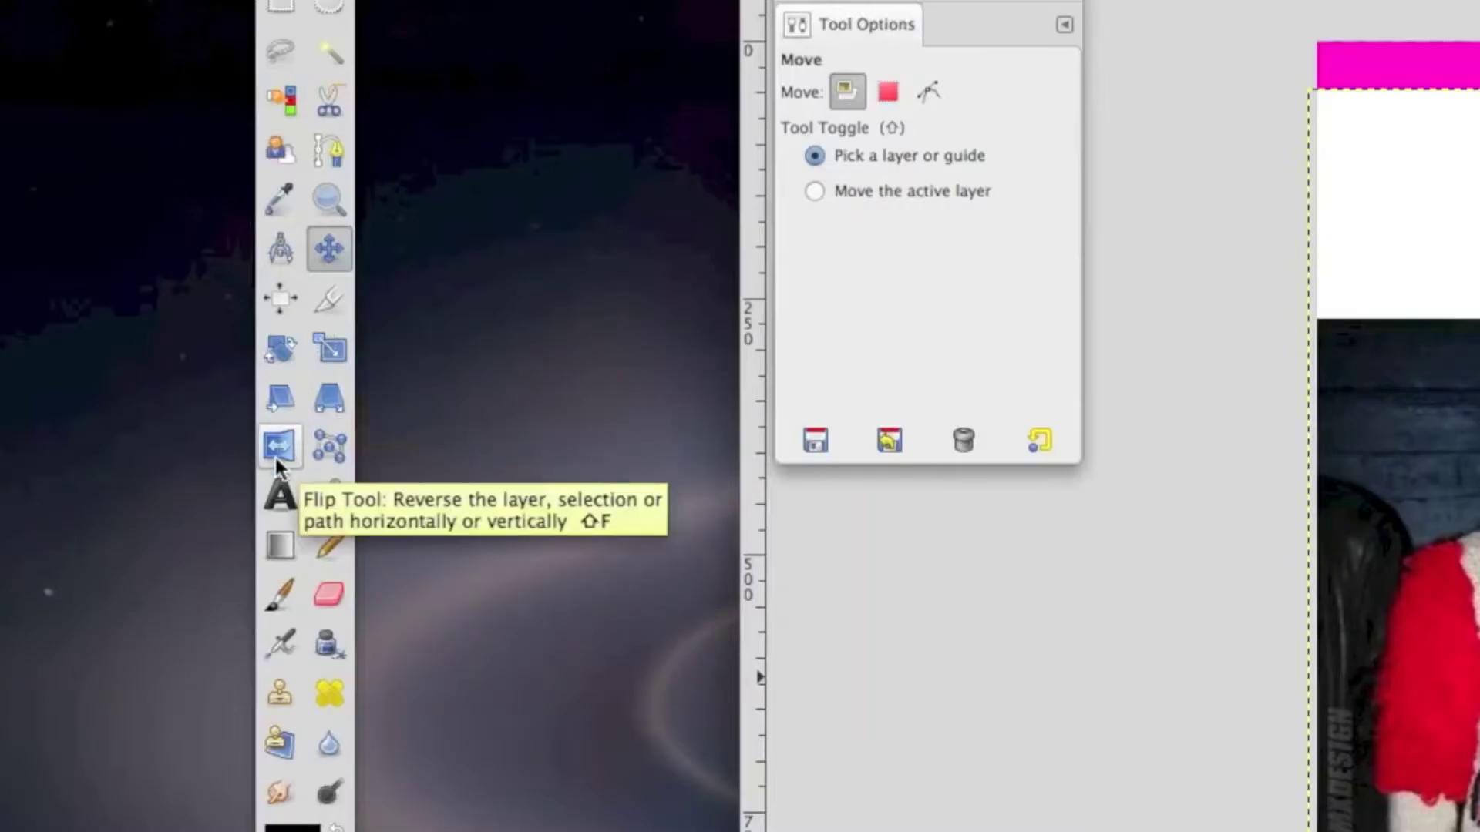
Step: Flip the selected face area of the photo horizontally with the Flip tool, and flip it back
click(277, 447)
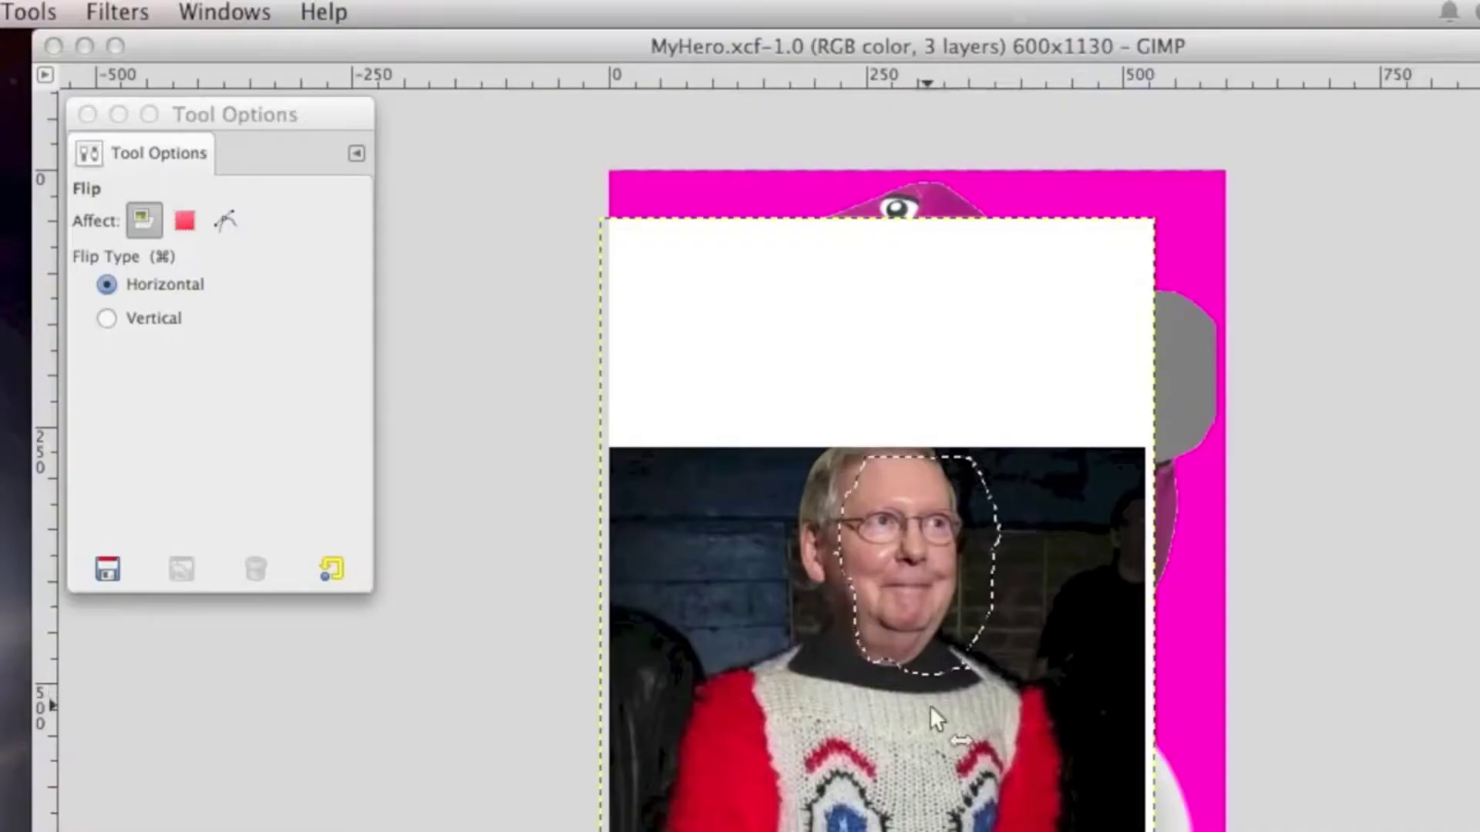
click(929, 704)
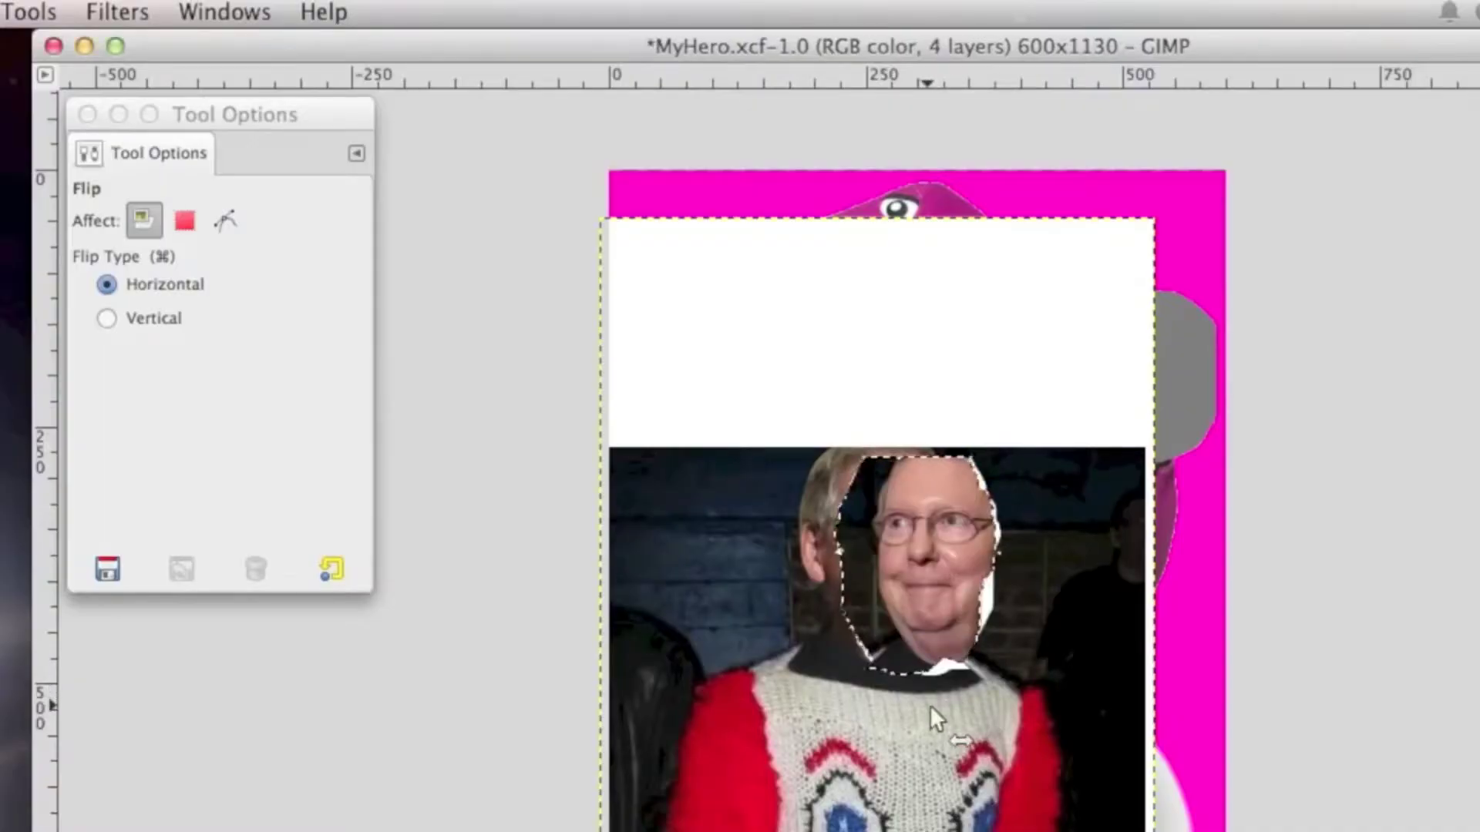
click(929, 704)
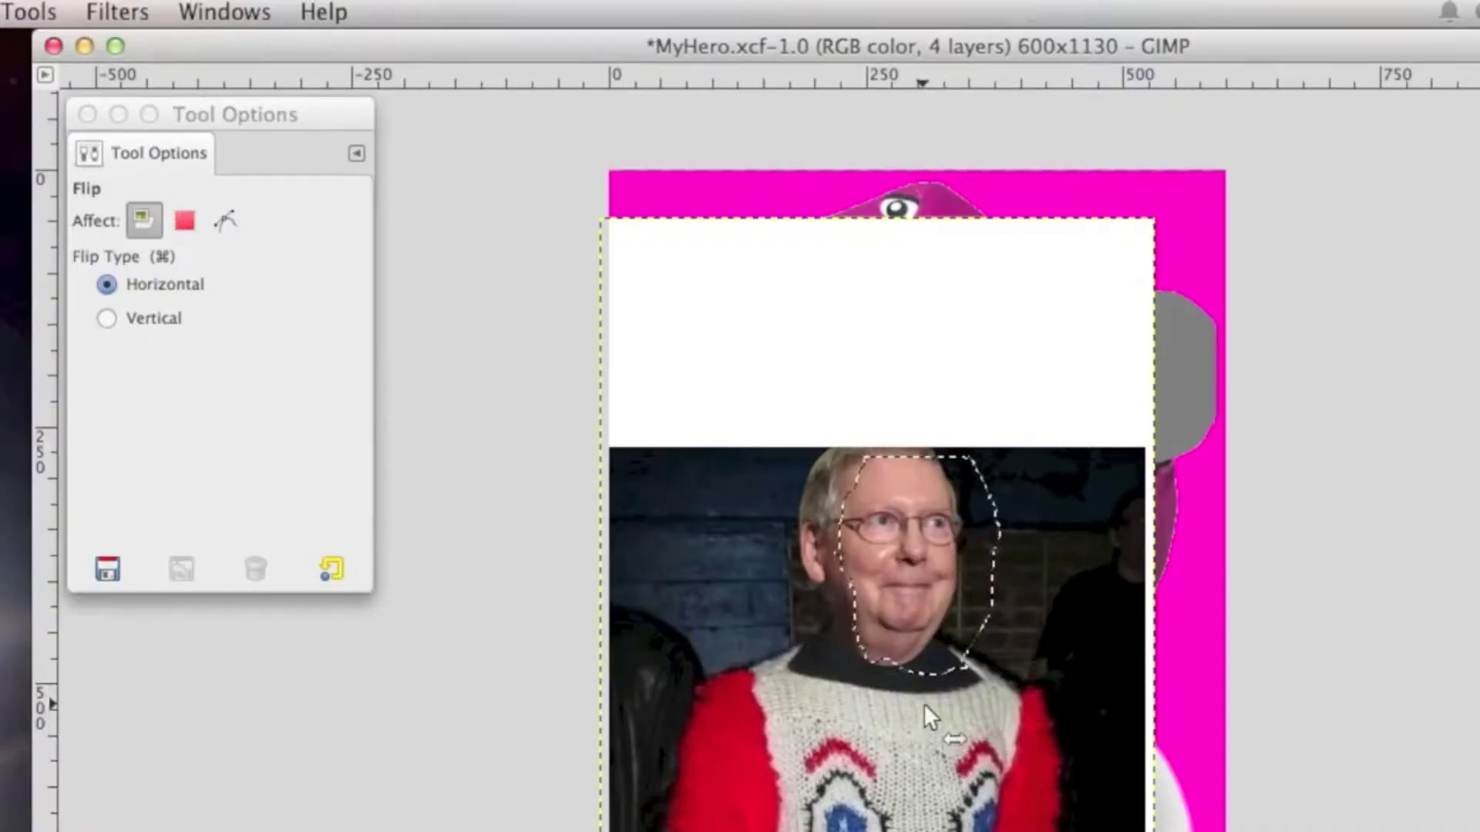
click(921, 636)
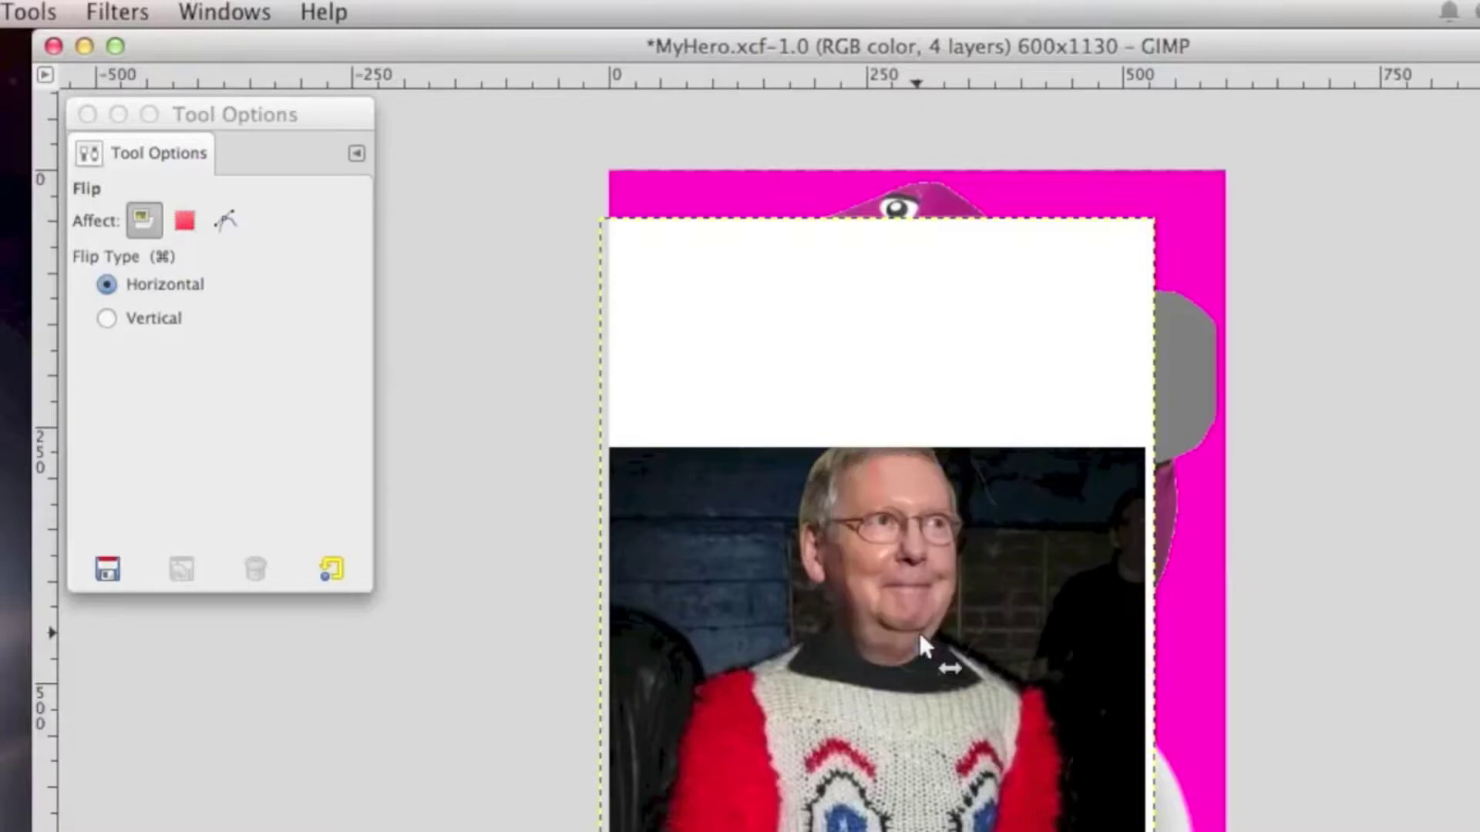
Step: Flip the selected face area vertically, and return the flip type to Horizontal
click(107, 319)
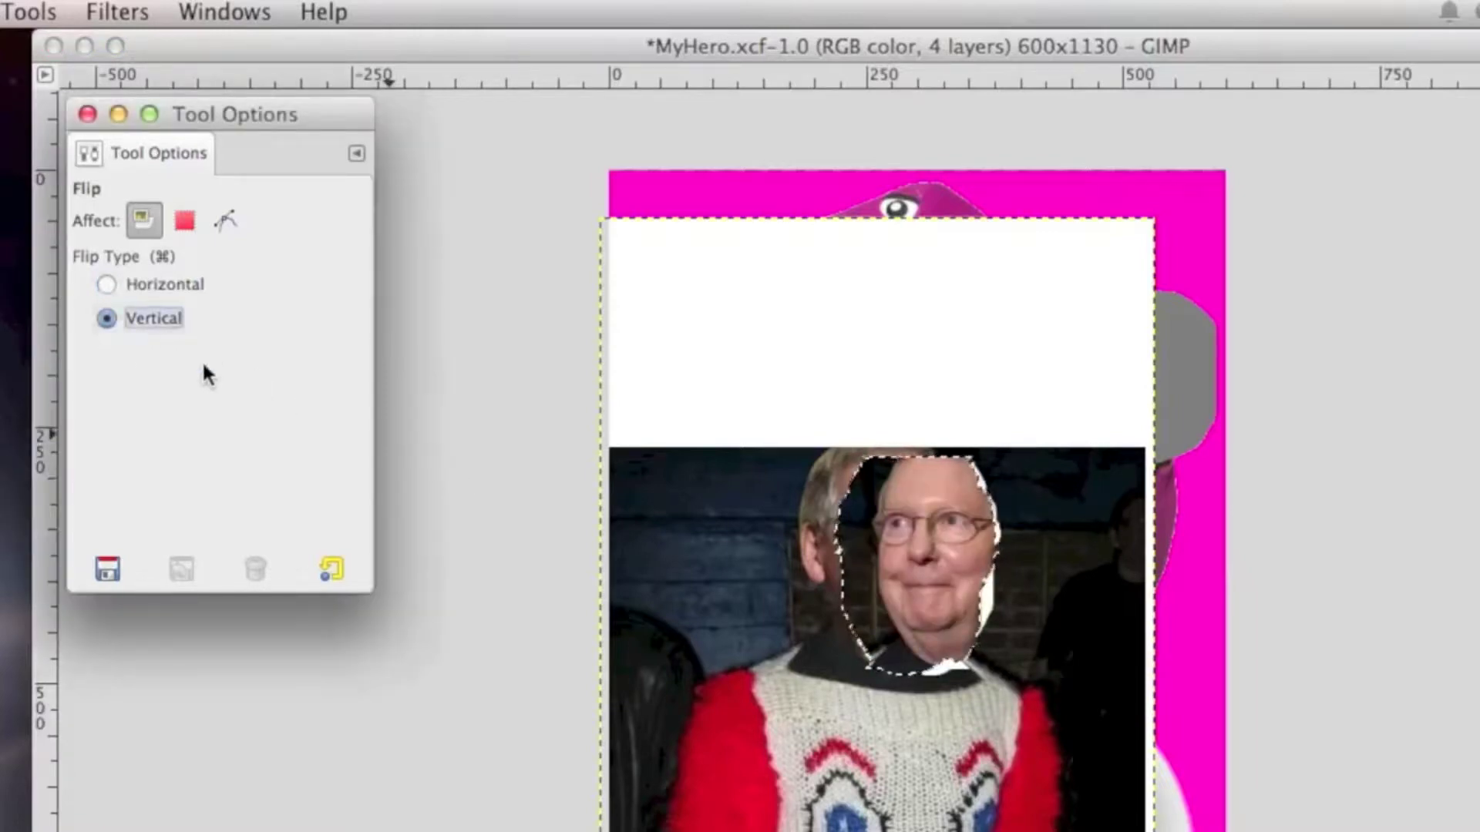
click(887, 625)
click(117, 282)
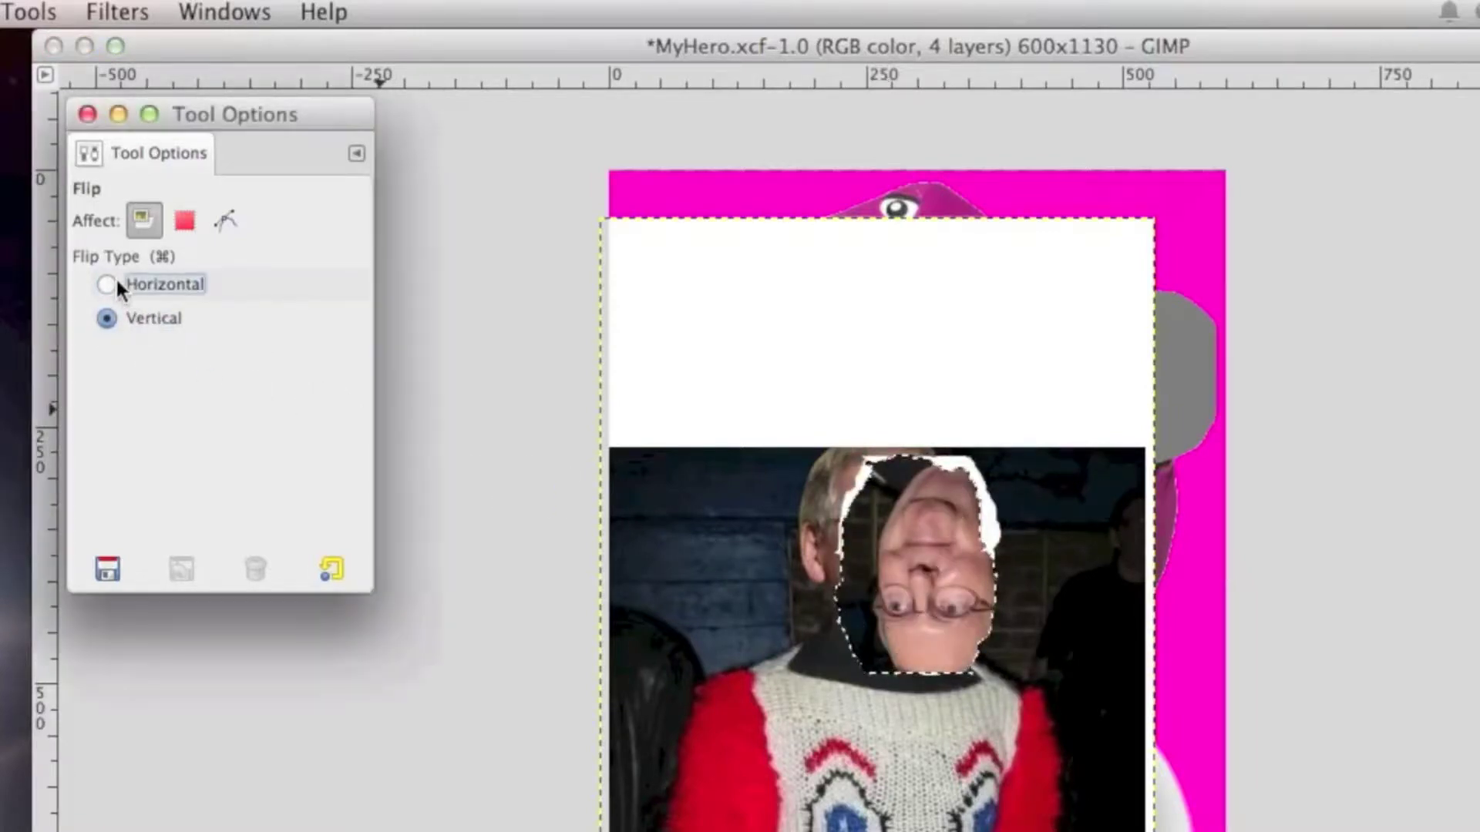
click(117, 282)
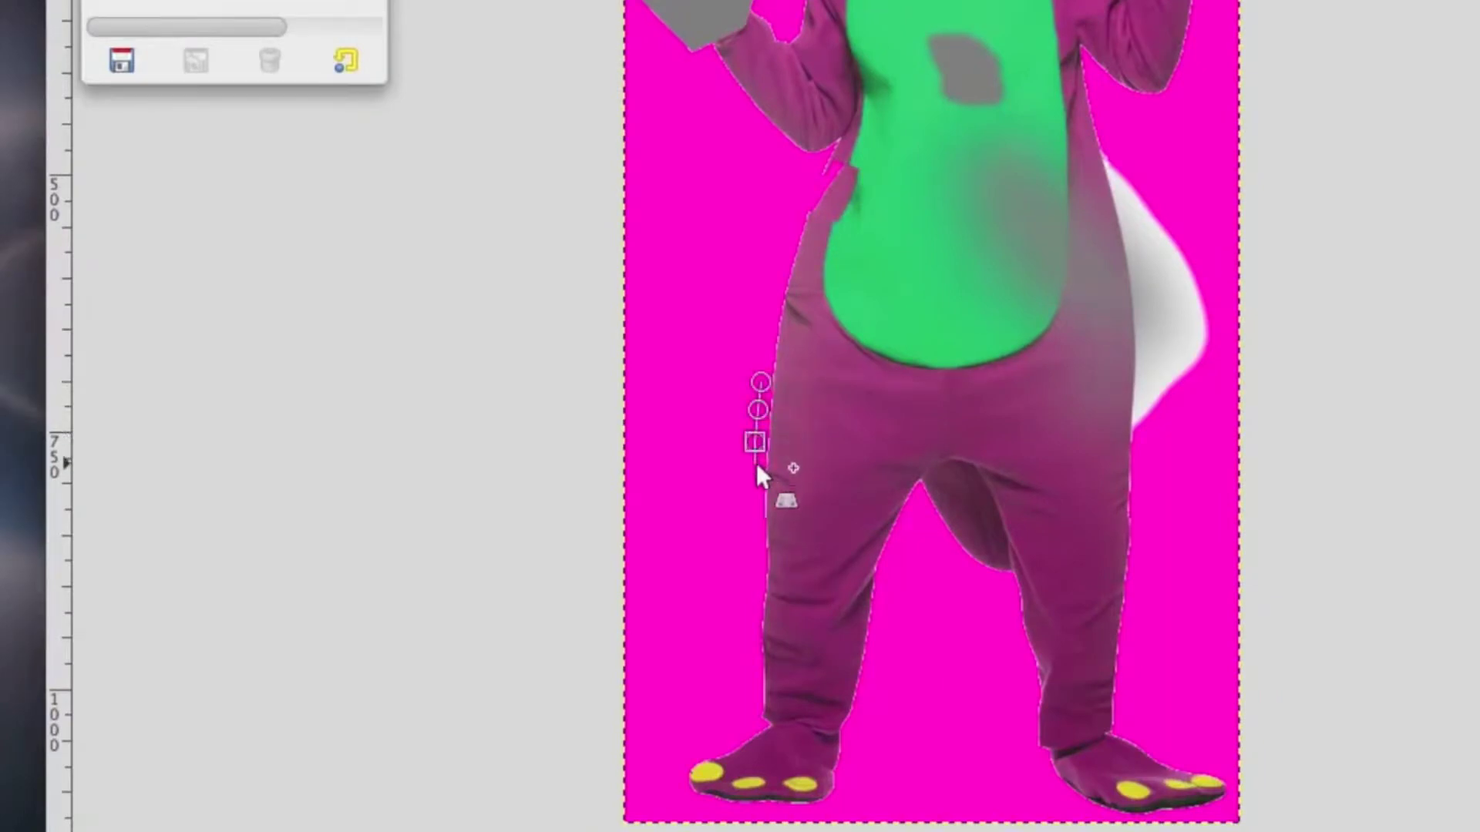
Step: Complete a small cage around the outer edge of the dinosaur's hip with the Cage Transform tool, closing it at its starting point
click(756, 464)
click(795, 464)
click(821, 355)
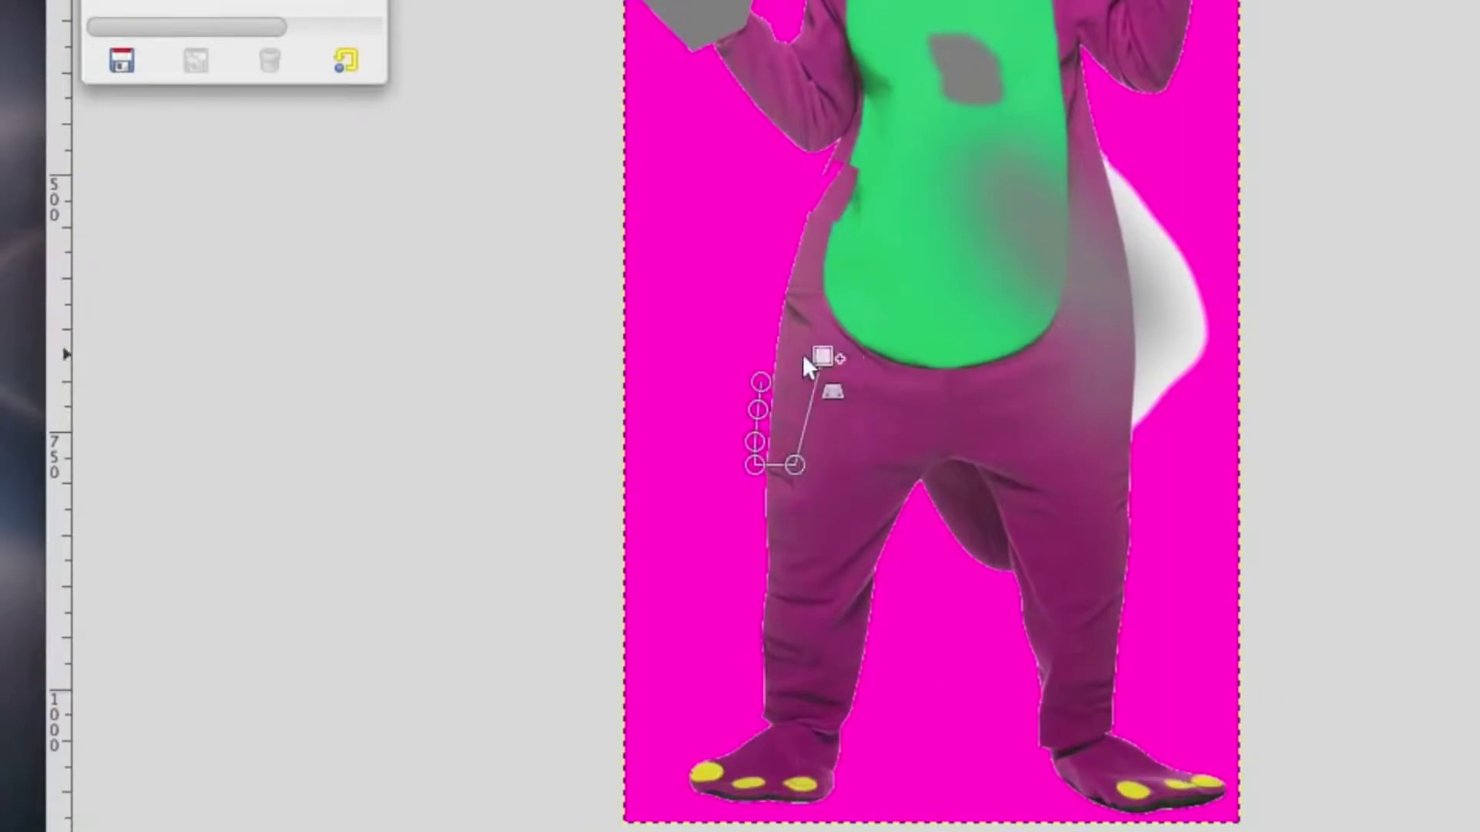
click(760, 380)
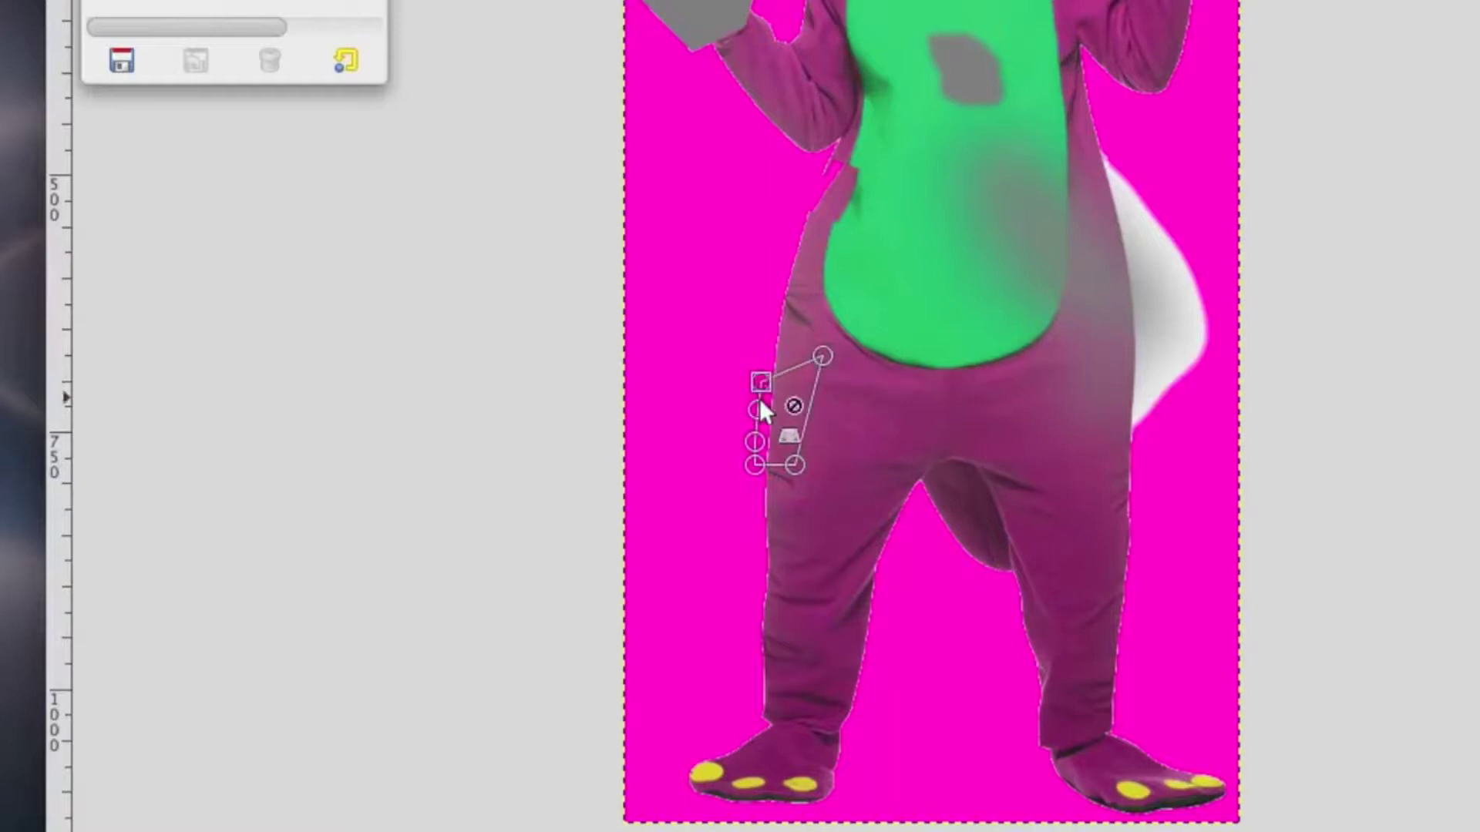
Step: Bulge the purple costume's outer hip by pulling three cage points outward into the pink background, and apply the Cage Transform
drag(757, 408, 641, 391)
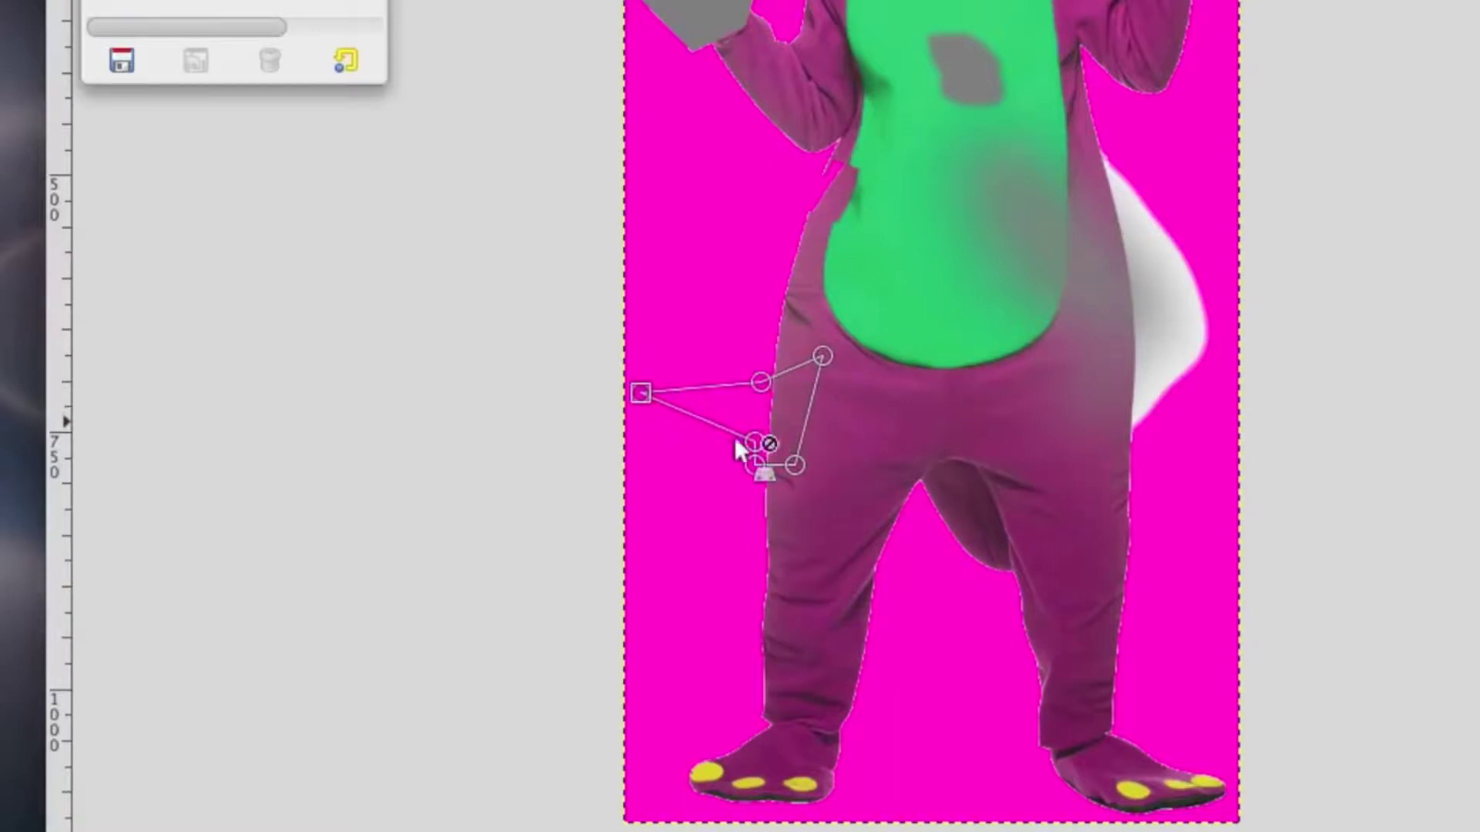
drag(753, 444, 706, 460)
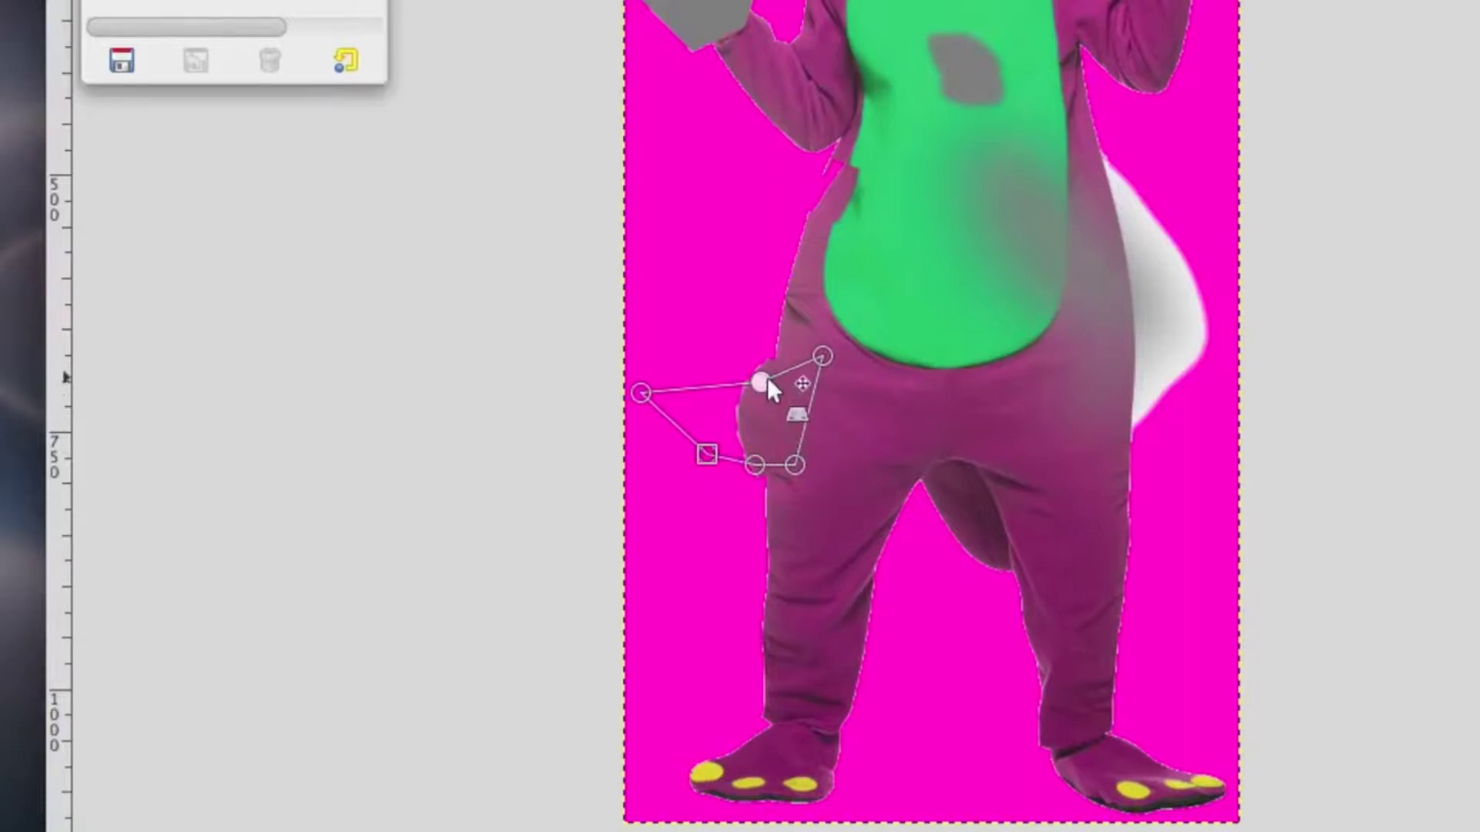
drag(768, 379, 743, 292)
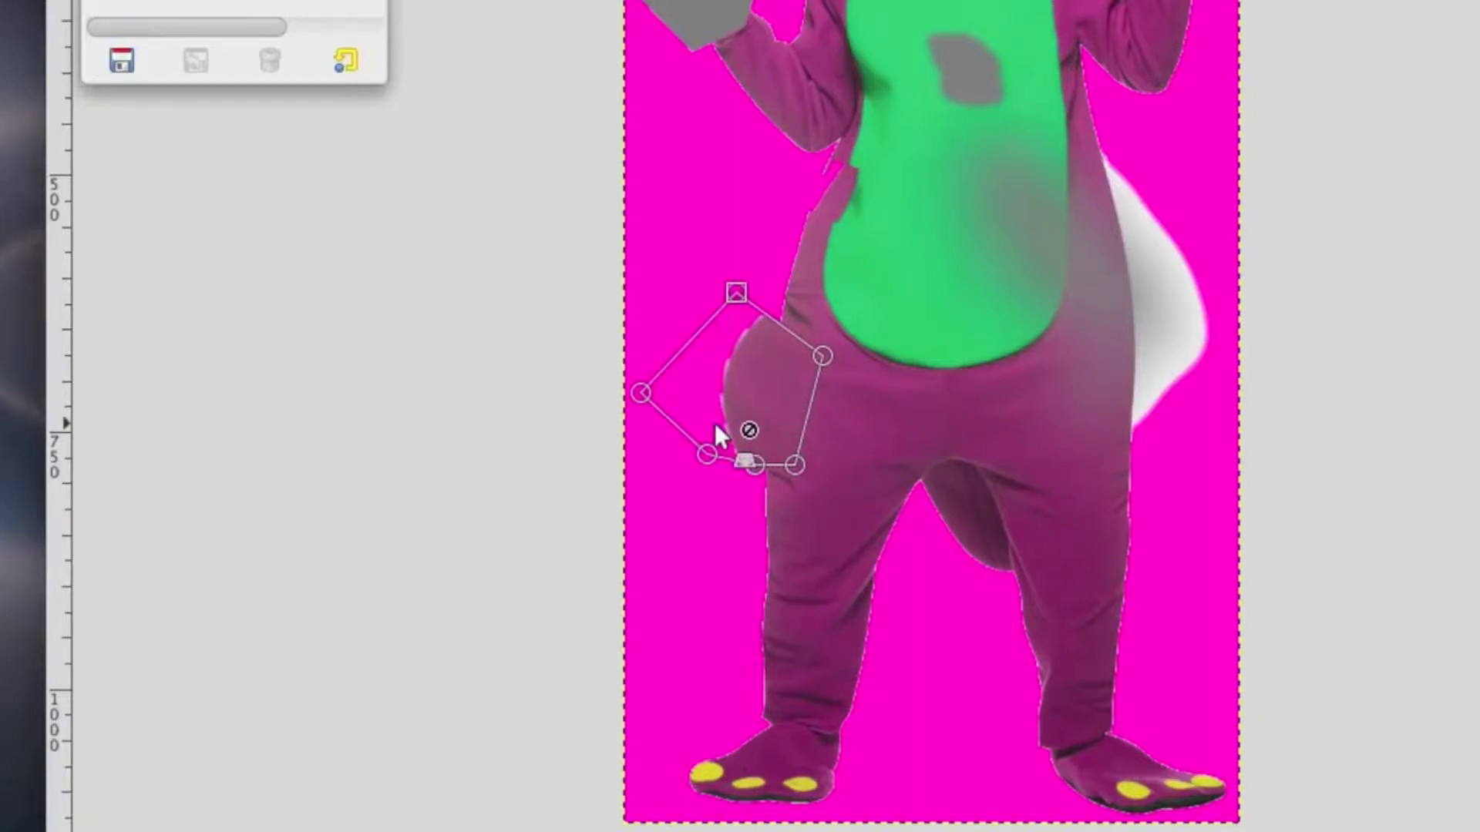
key(Return)
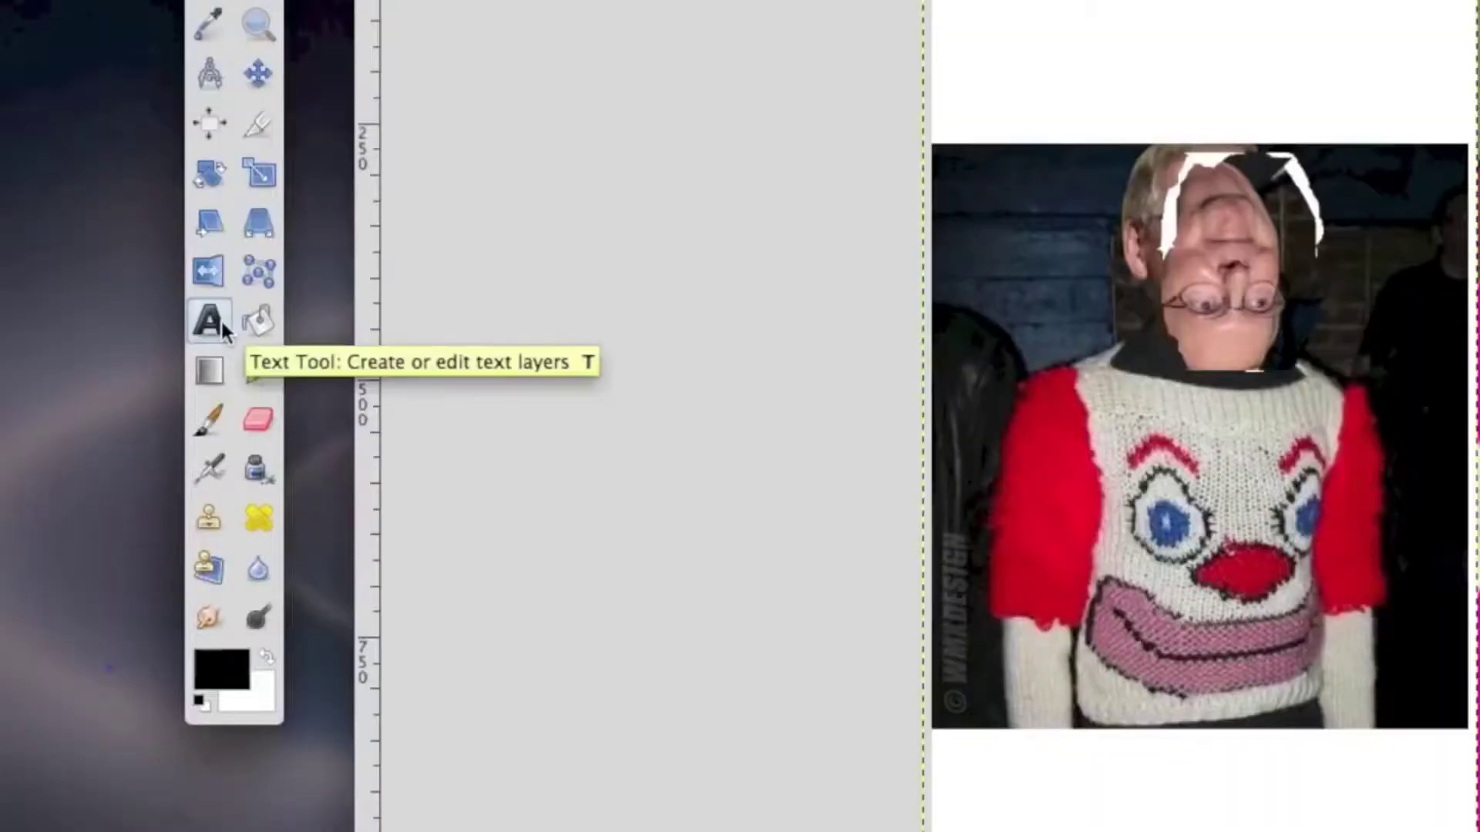
Step: Create a text box across the upper part of the clown sweater containing "United States Congress"
click(220, 317)
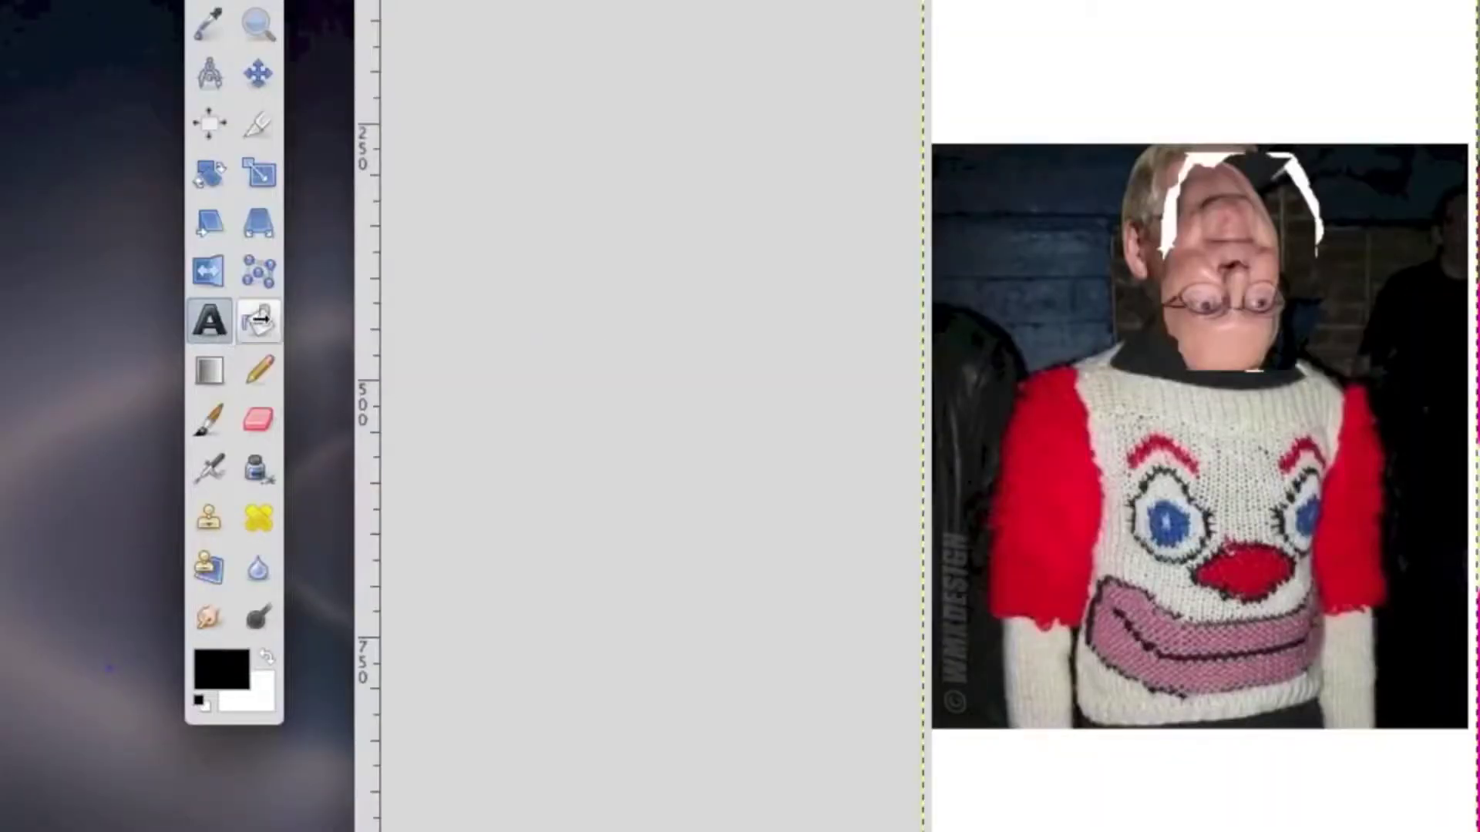
drag(1077, 366, 1344, 443)
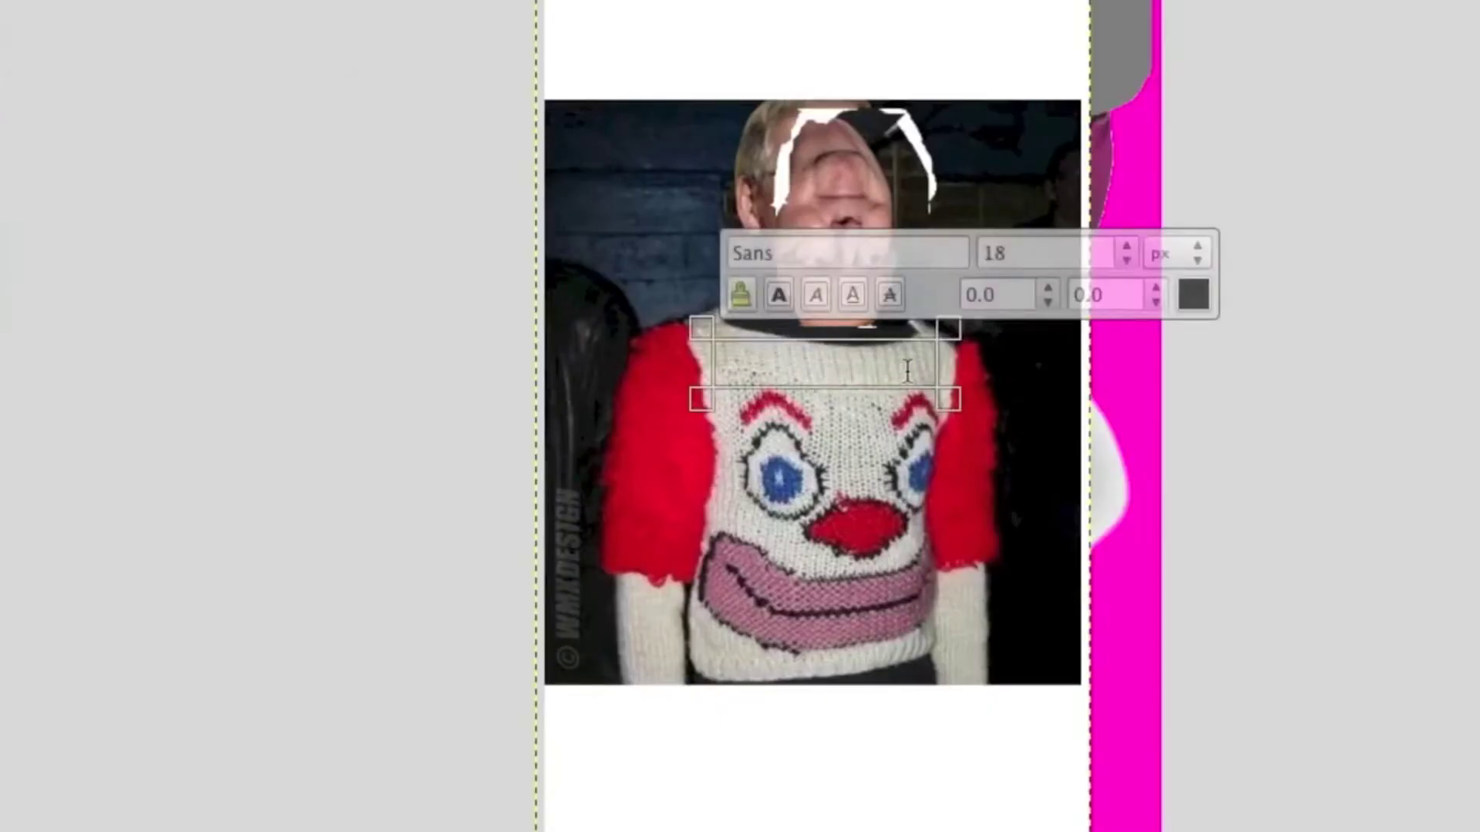
text(United States Congress)
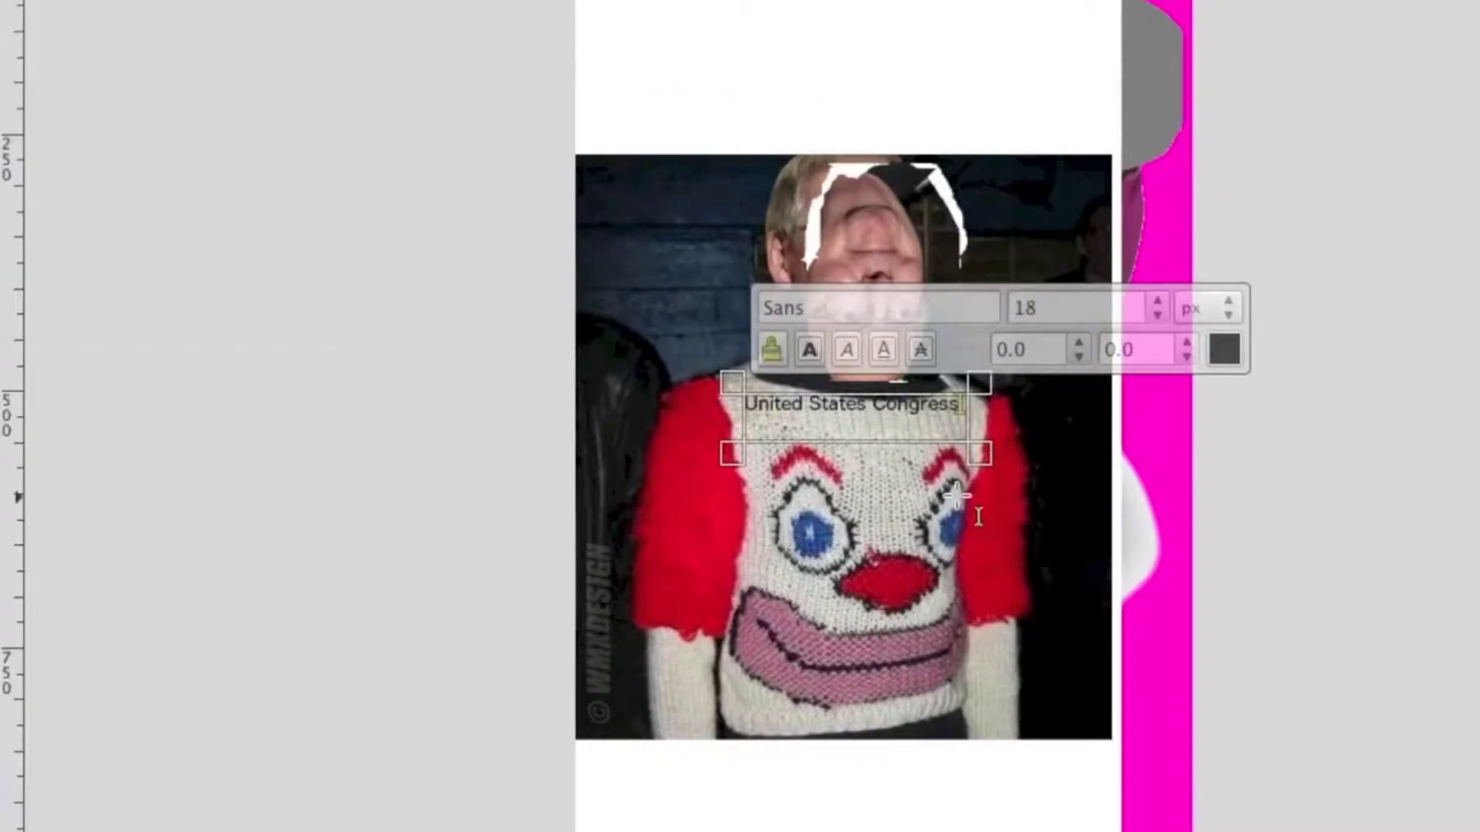
Step: Enable the text editor for the selected sweater text and format it as bold Comic Sans MS, 50 px, in magenta
drag(967, 409, 729, 409)
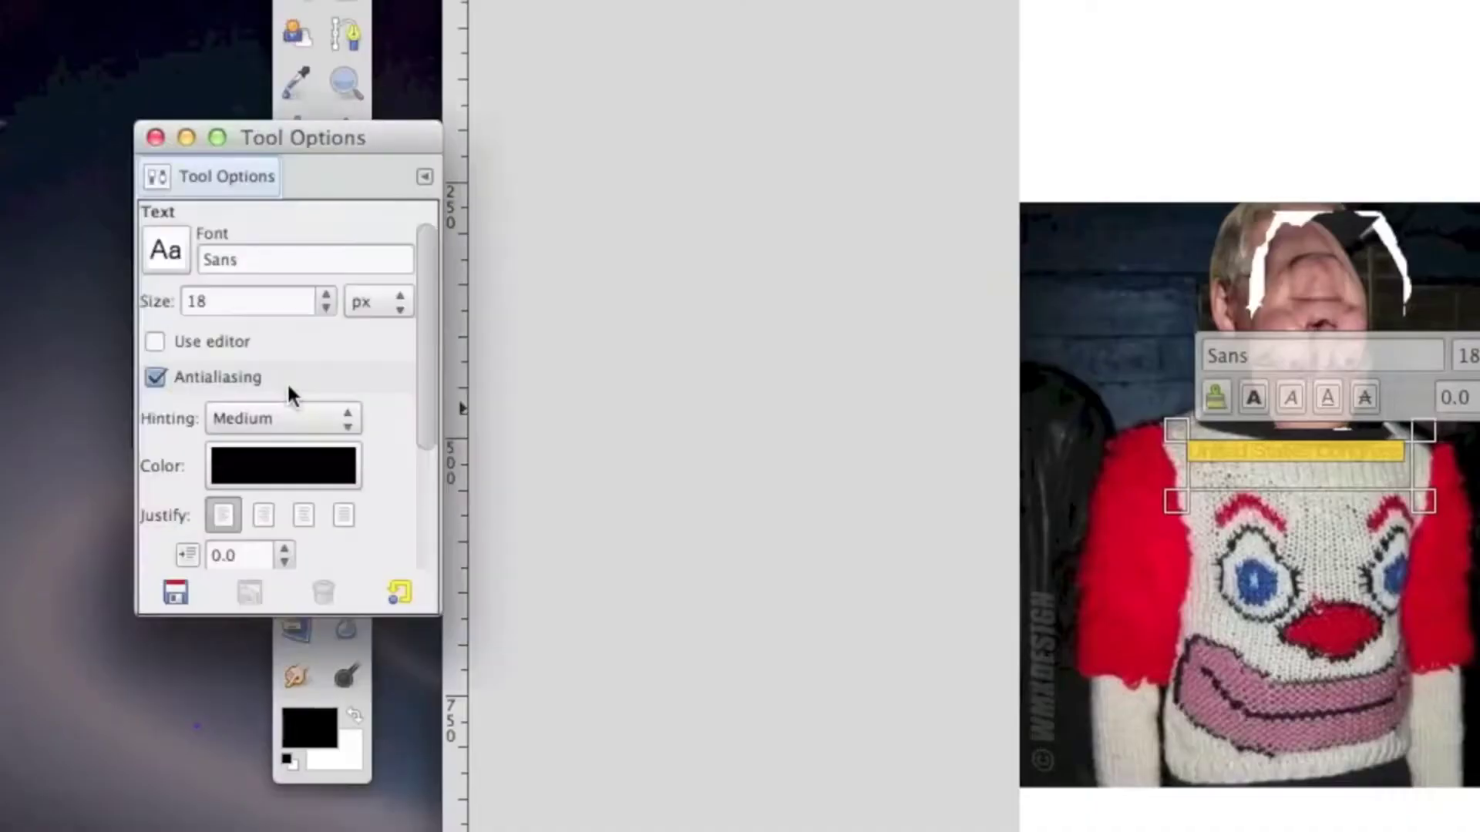
click(155, 342)
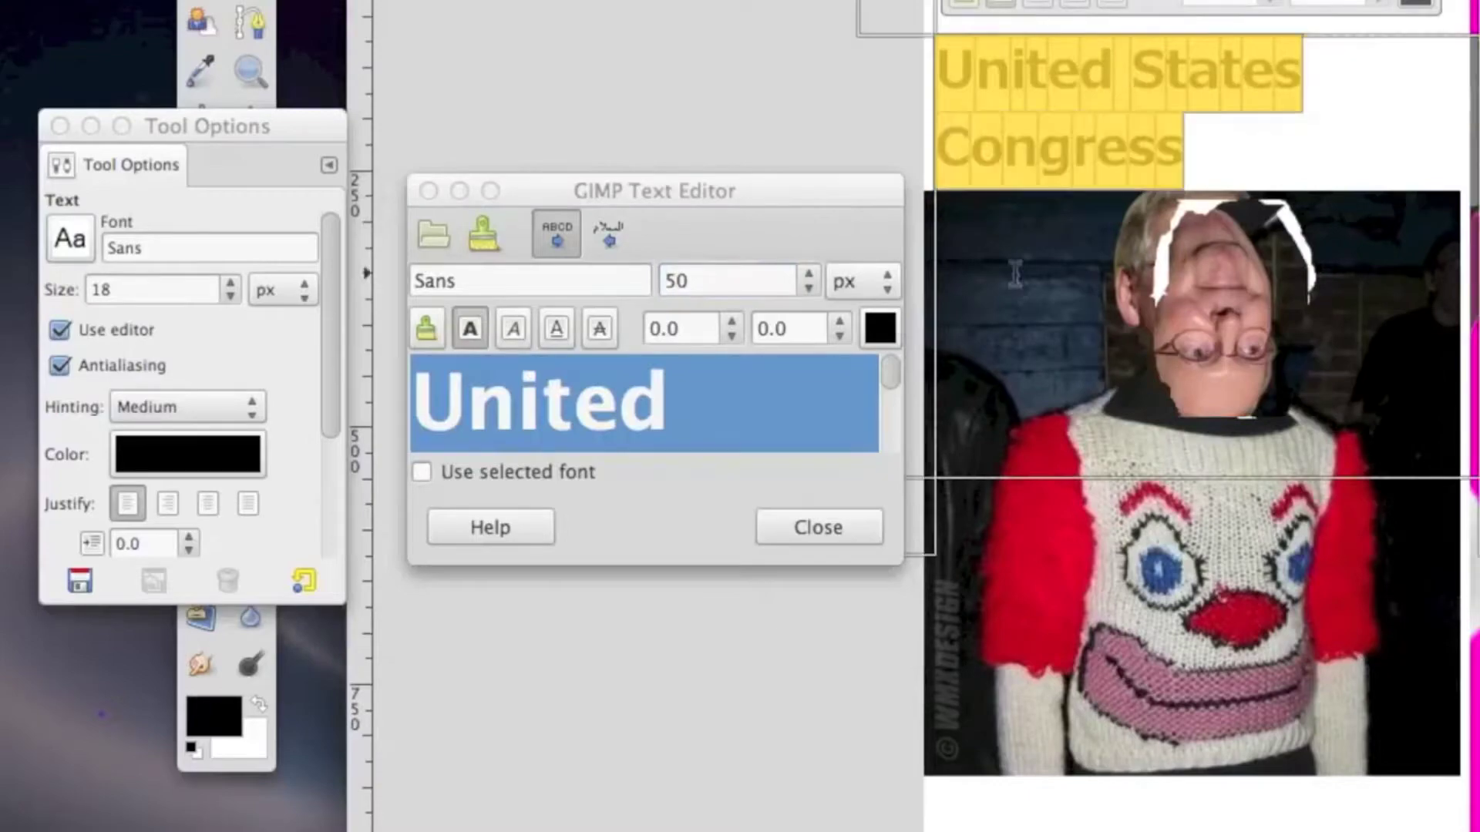
triple_click(551, 282)
text(comic)
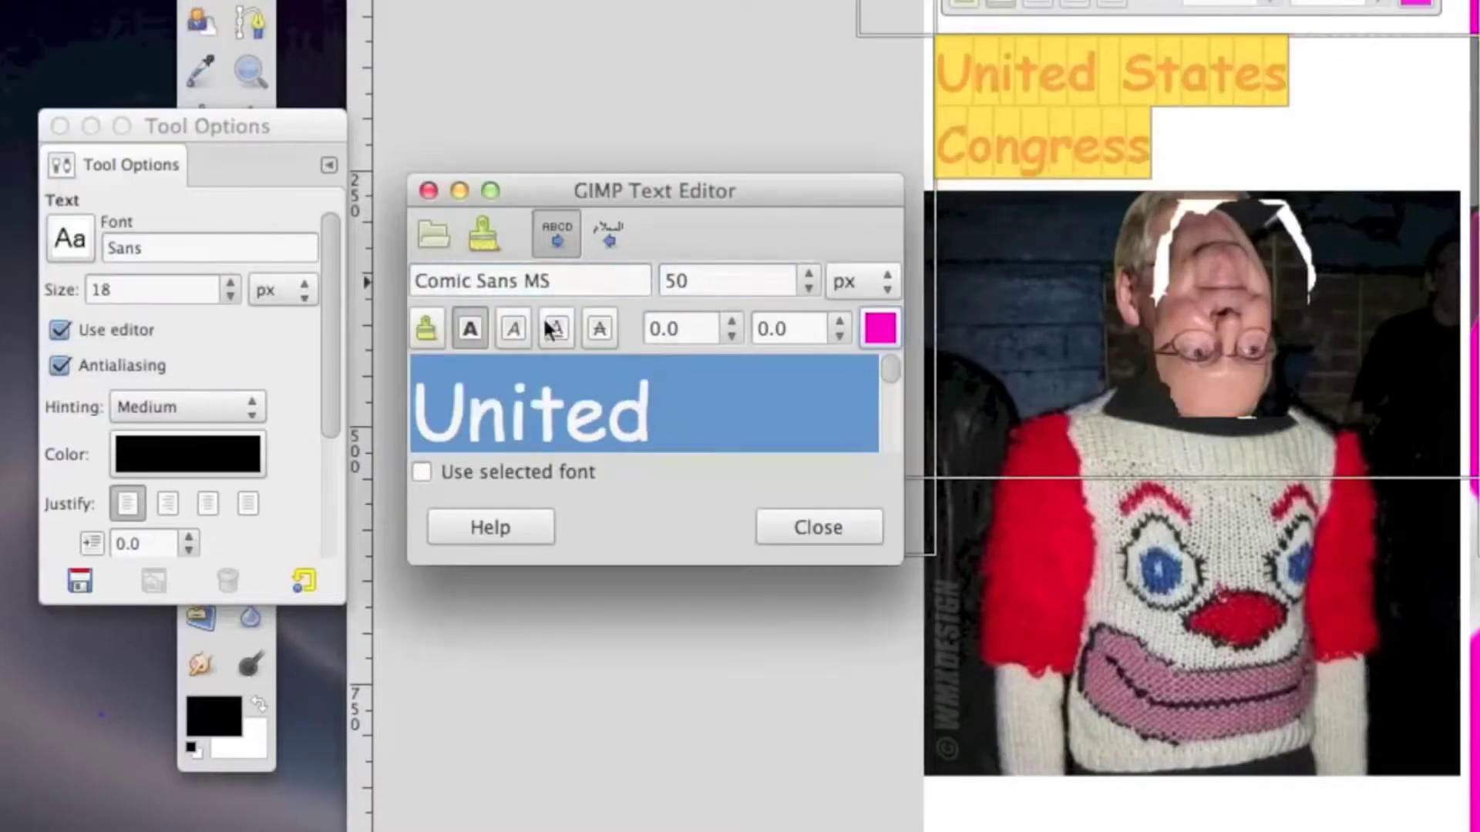
Step: Try italic and strikethrough styling with a 5.0 offset on the text, and load a.txt into the text editor
click(556, 328)
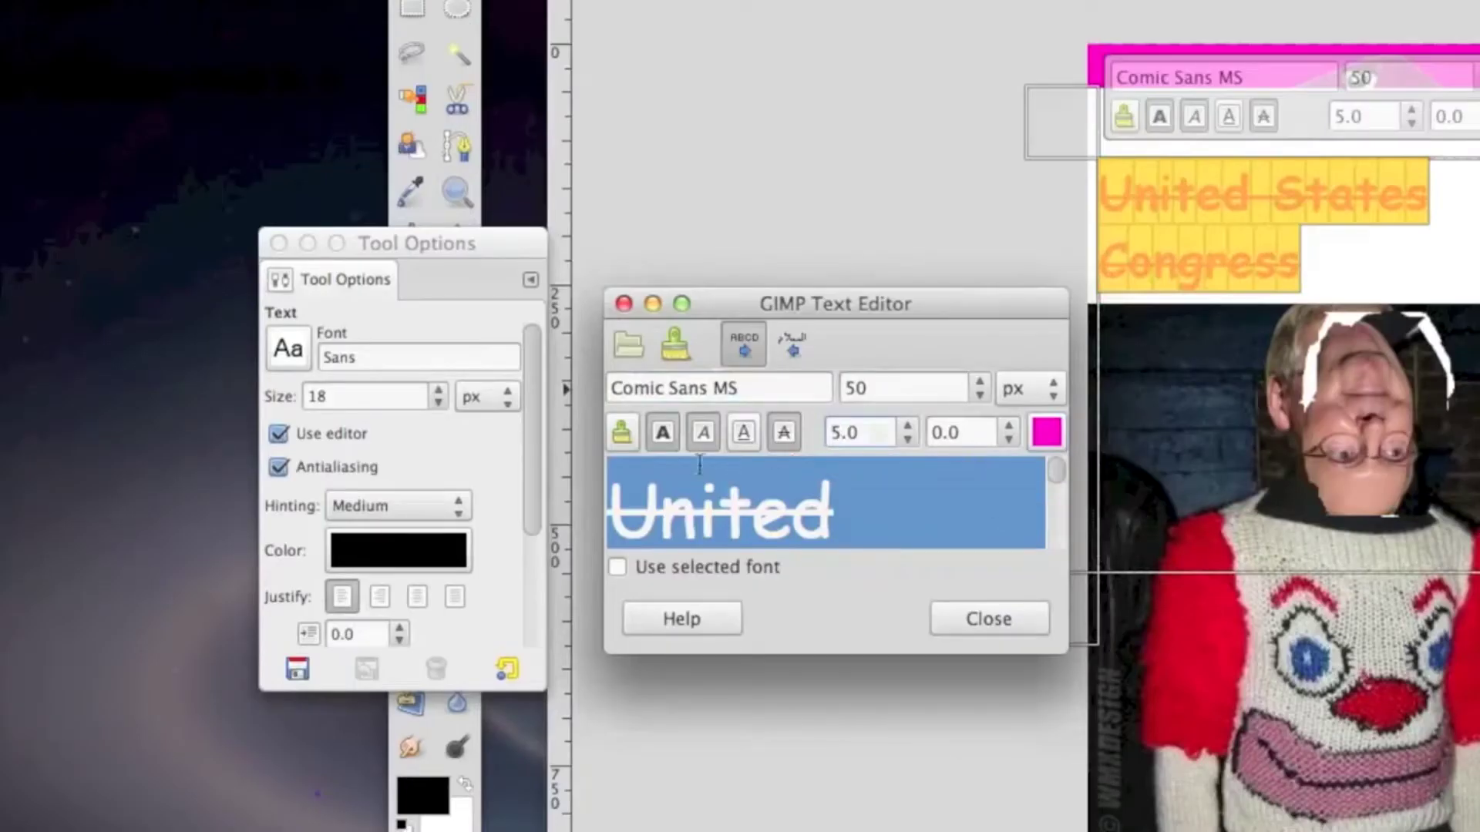
click(629, 358)
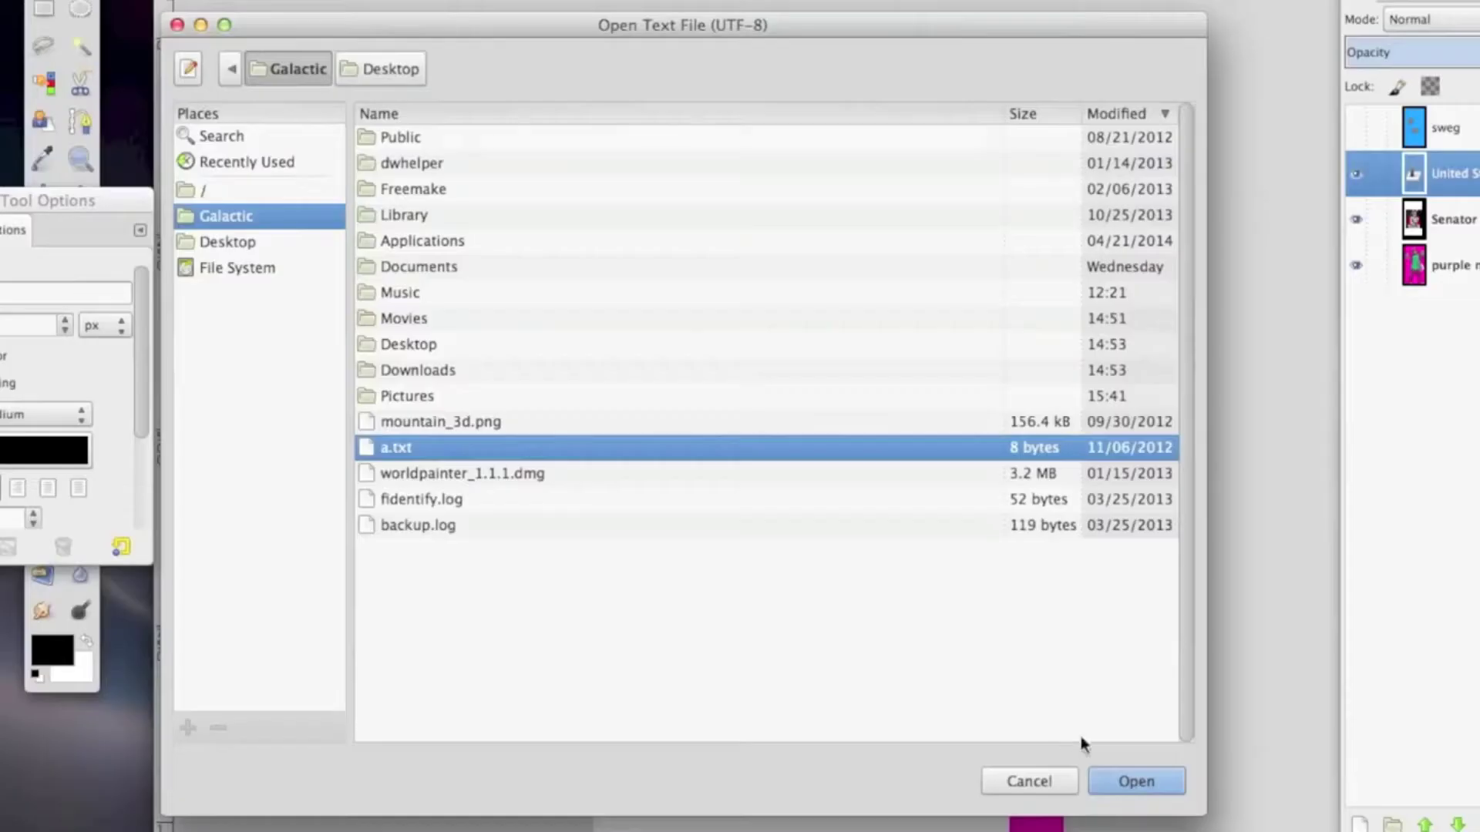
click(1137, 789)
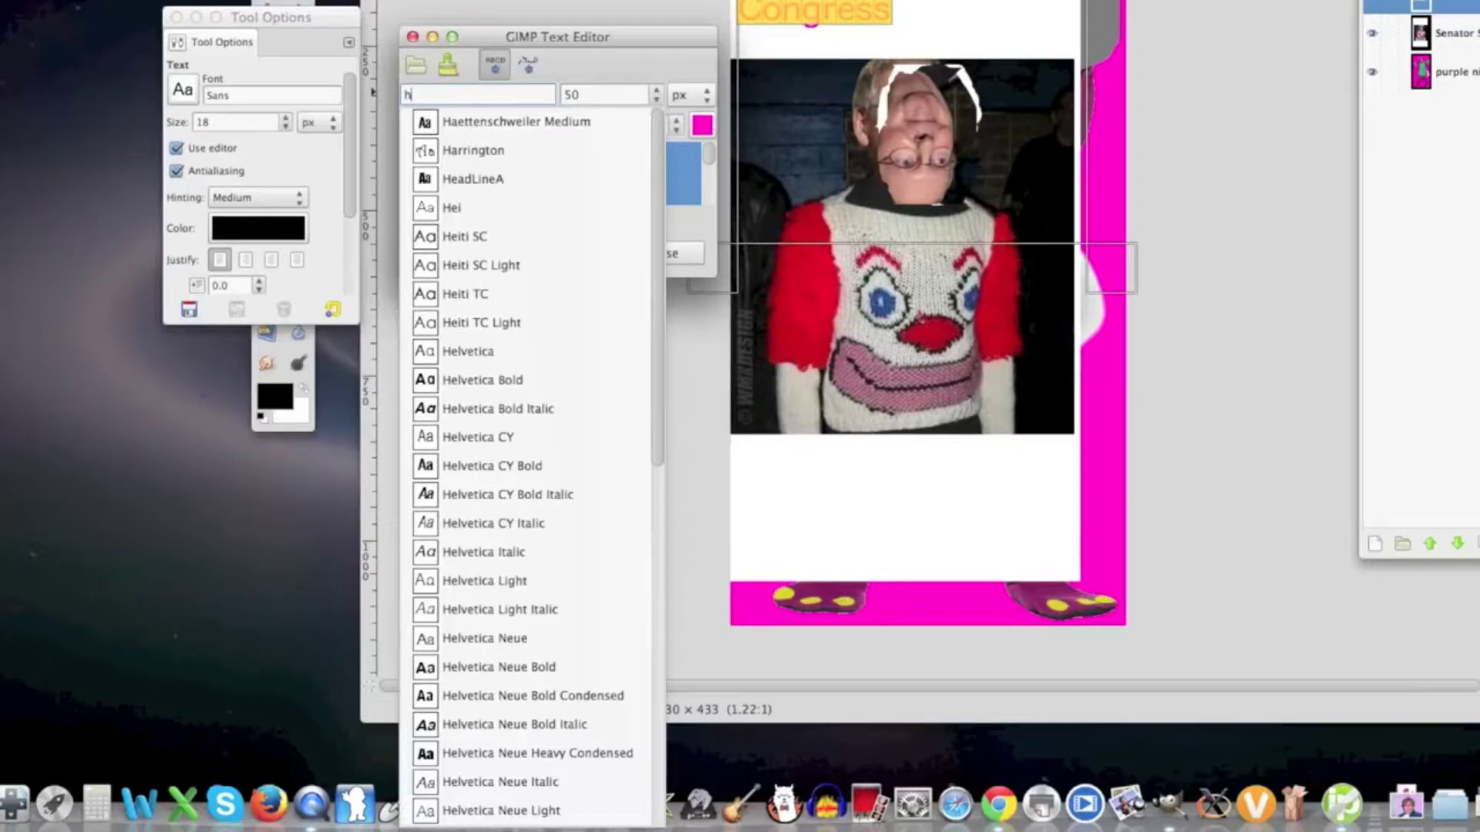
Step: Replace the font entry for the selected "United States Congress" text with Comic Sans MS
key(BackSpace)
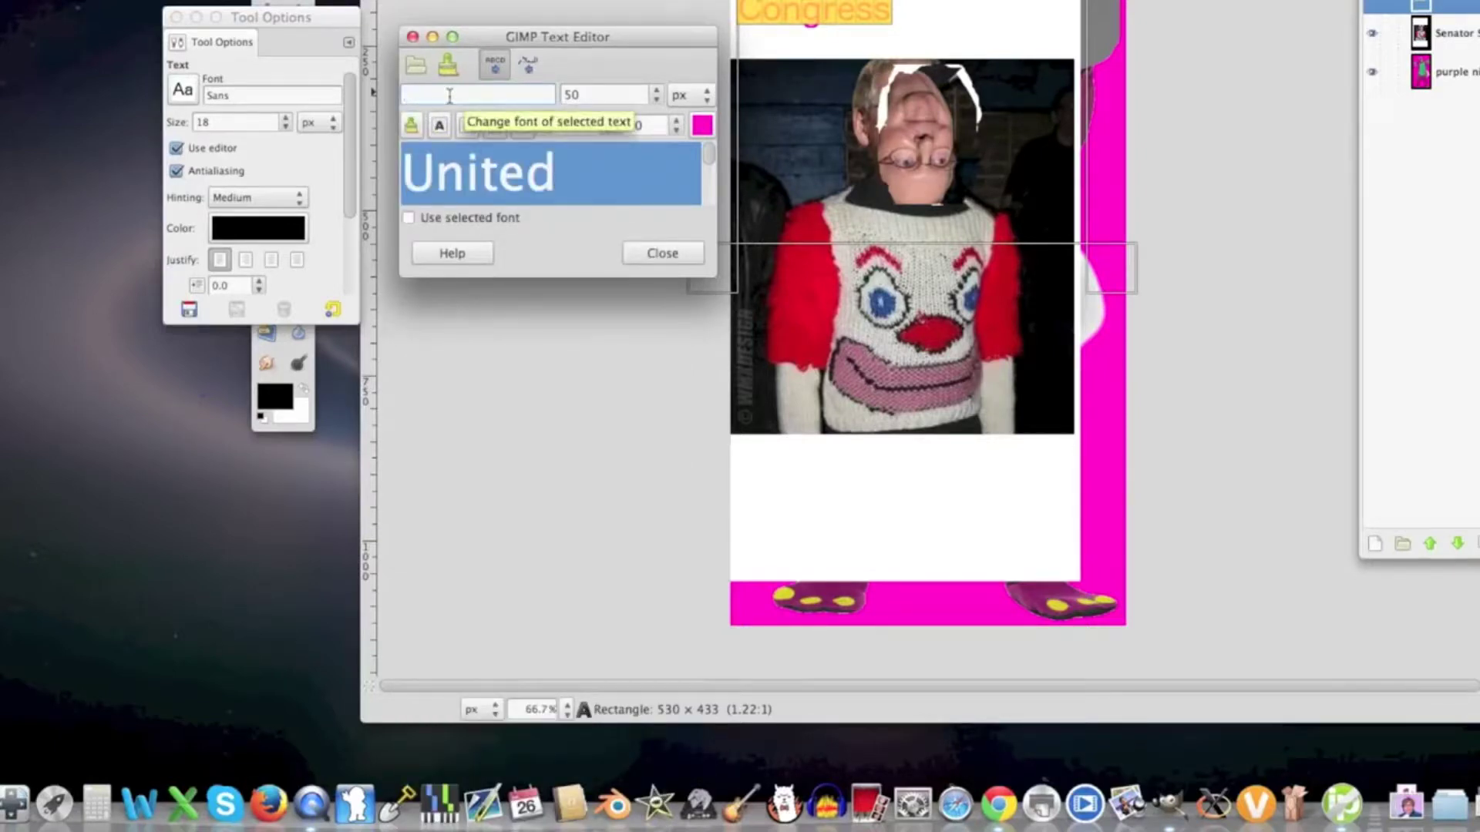
text(comic)
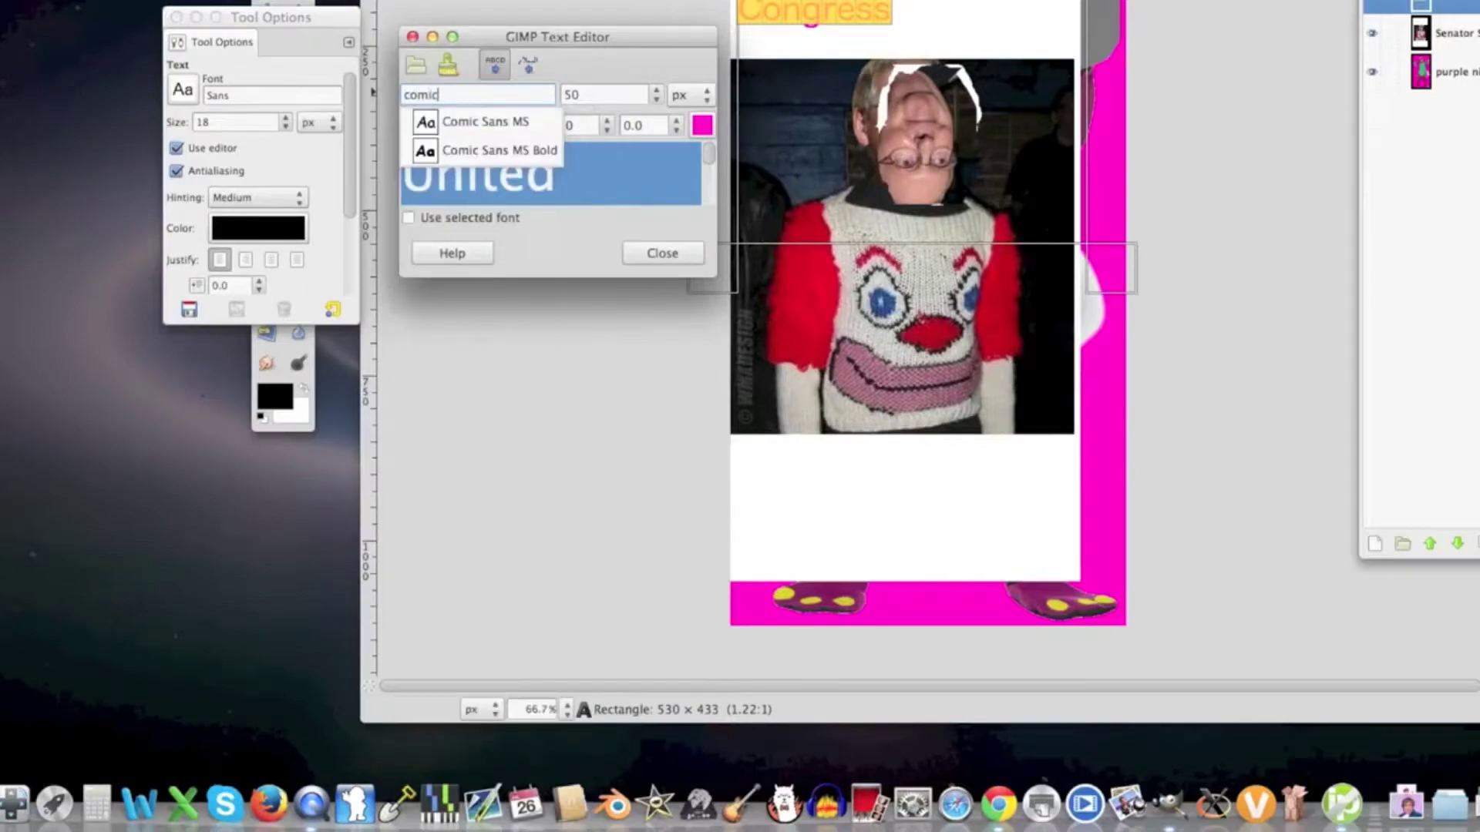
key(Down)
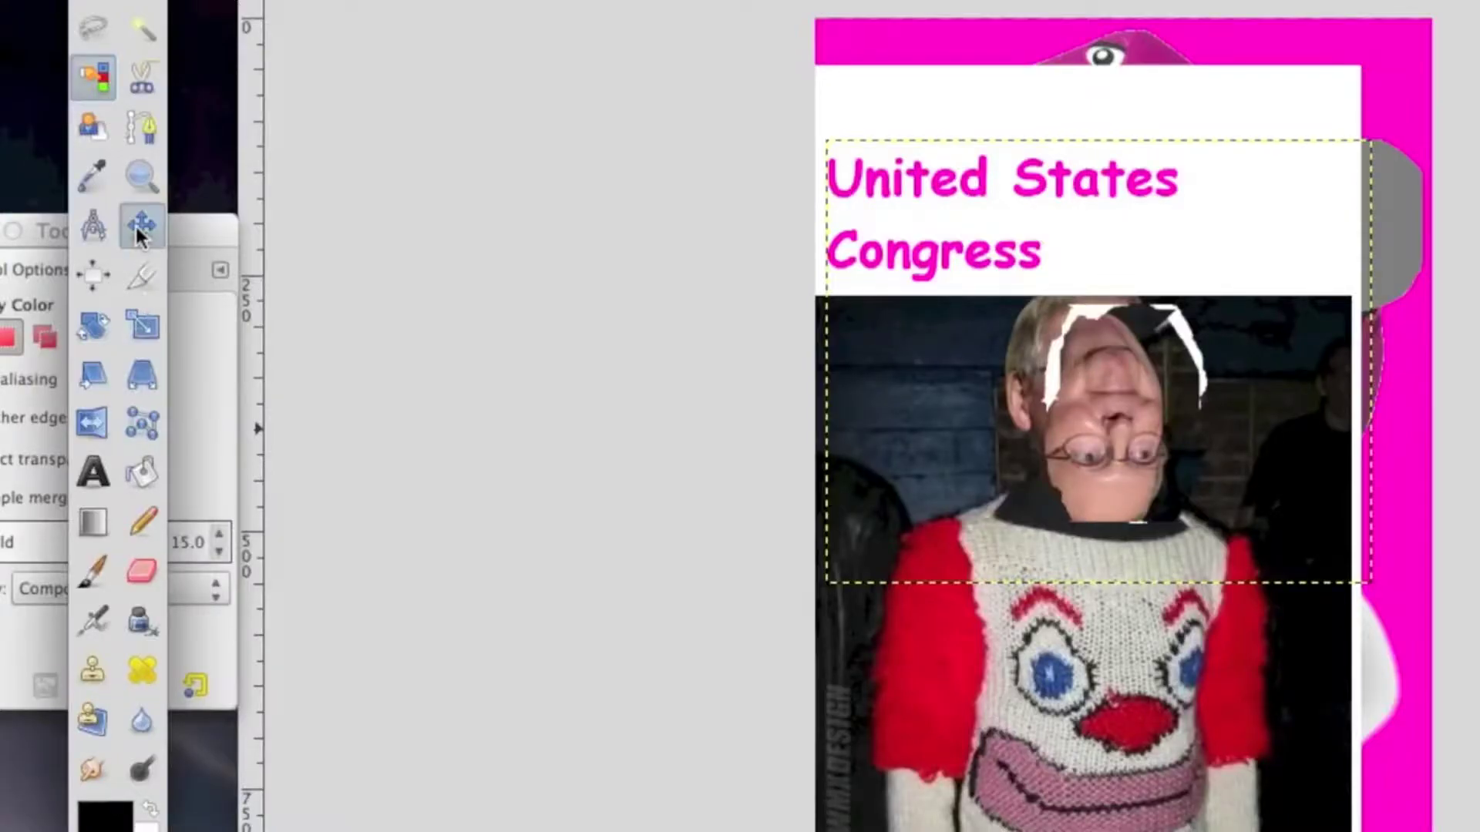
Step: Widen the text layer's upper edge with a Perspective transform and position the text in the white area above the photo
click(140, 225)
drag(928, 265, 987, 457)
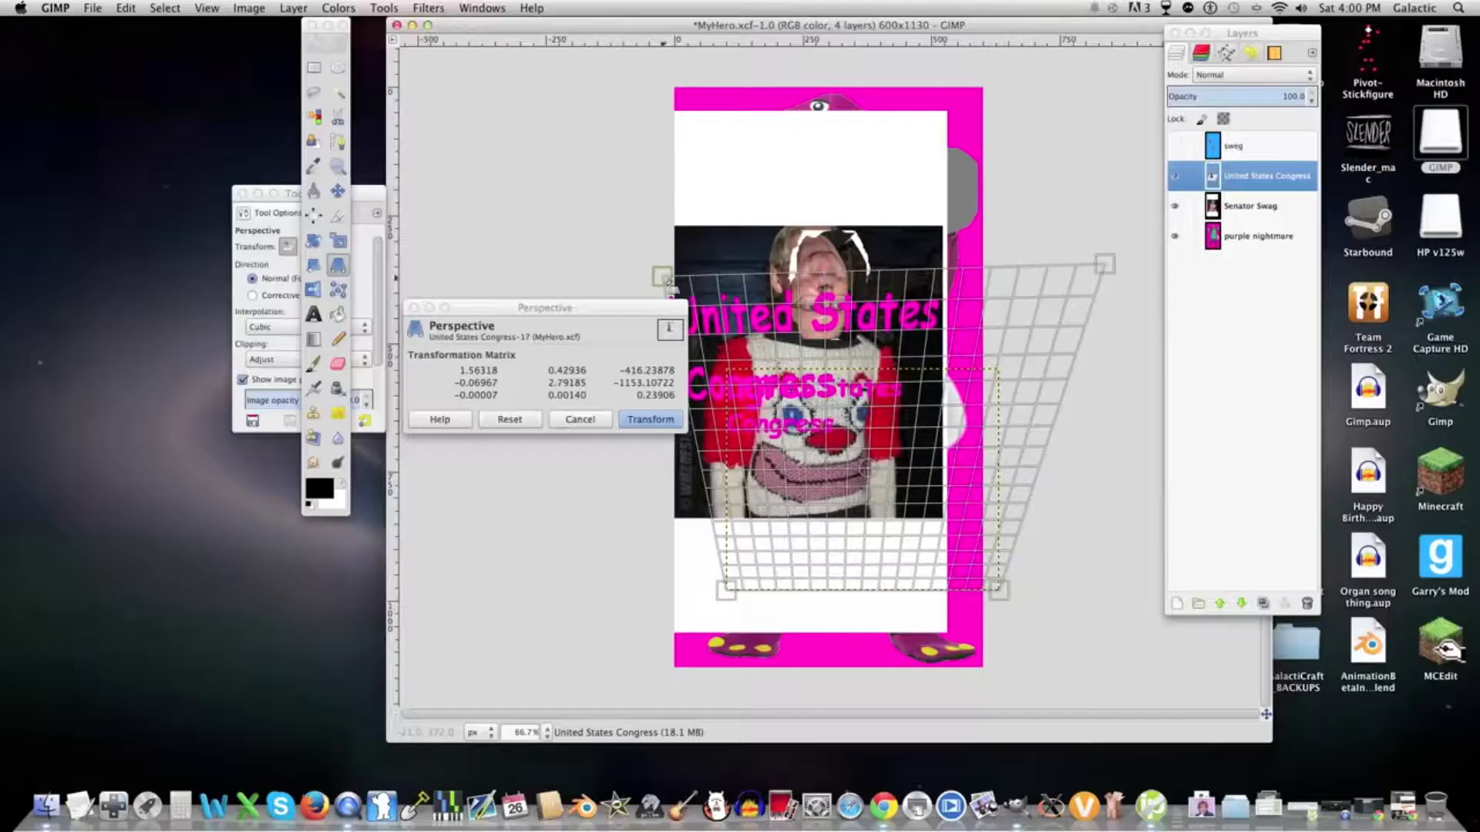
key(Return)
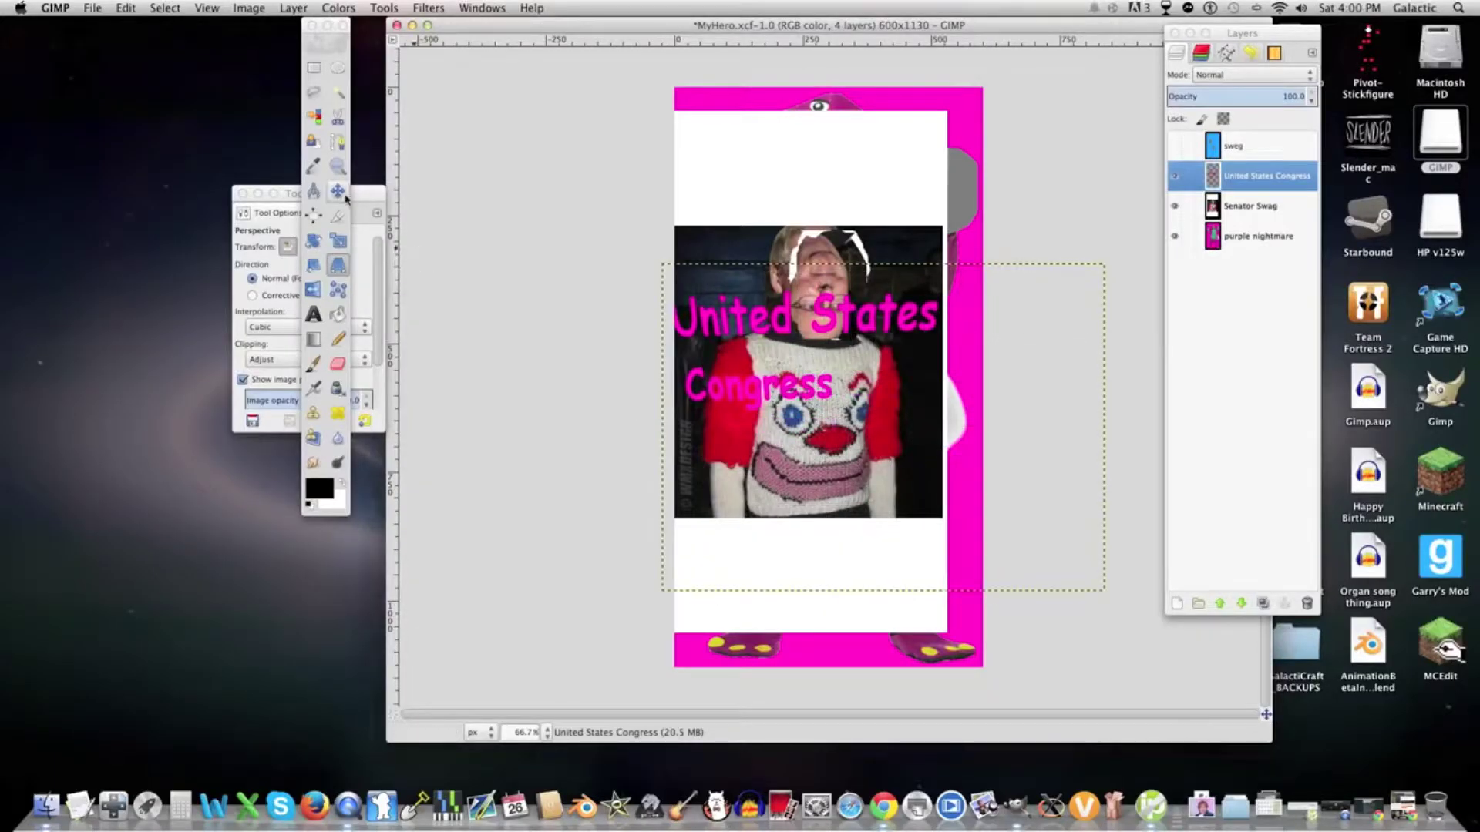
click(337, 191)
drag(754, 414, 766, 235)
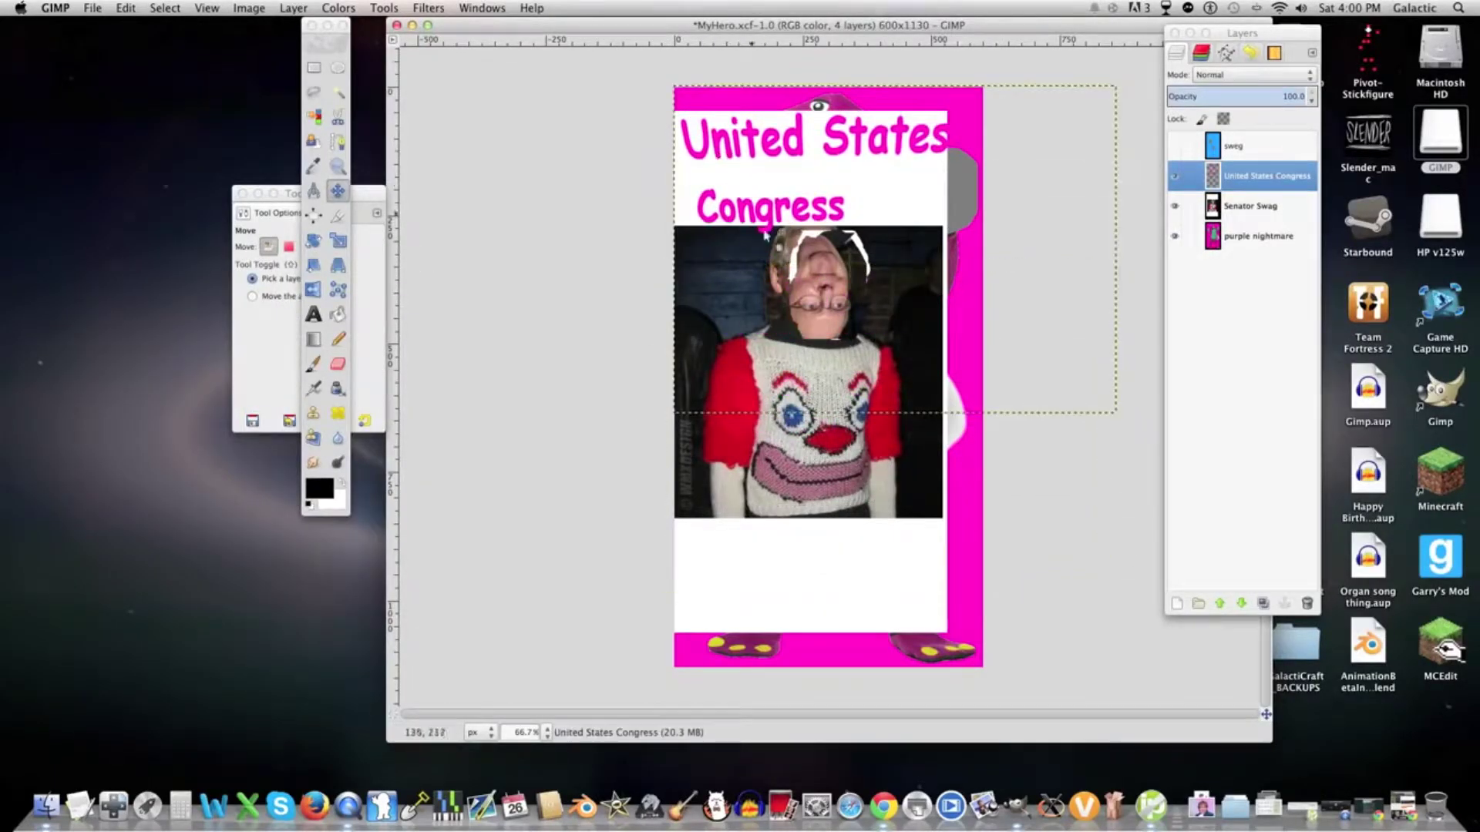
Step: Activate Bucket Fill and set the foreground color to green 00ff00
click(337, 315)
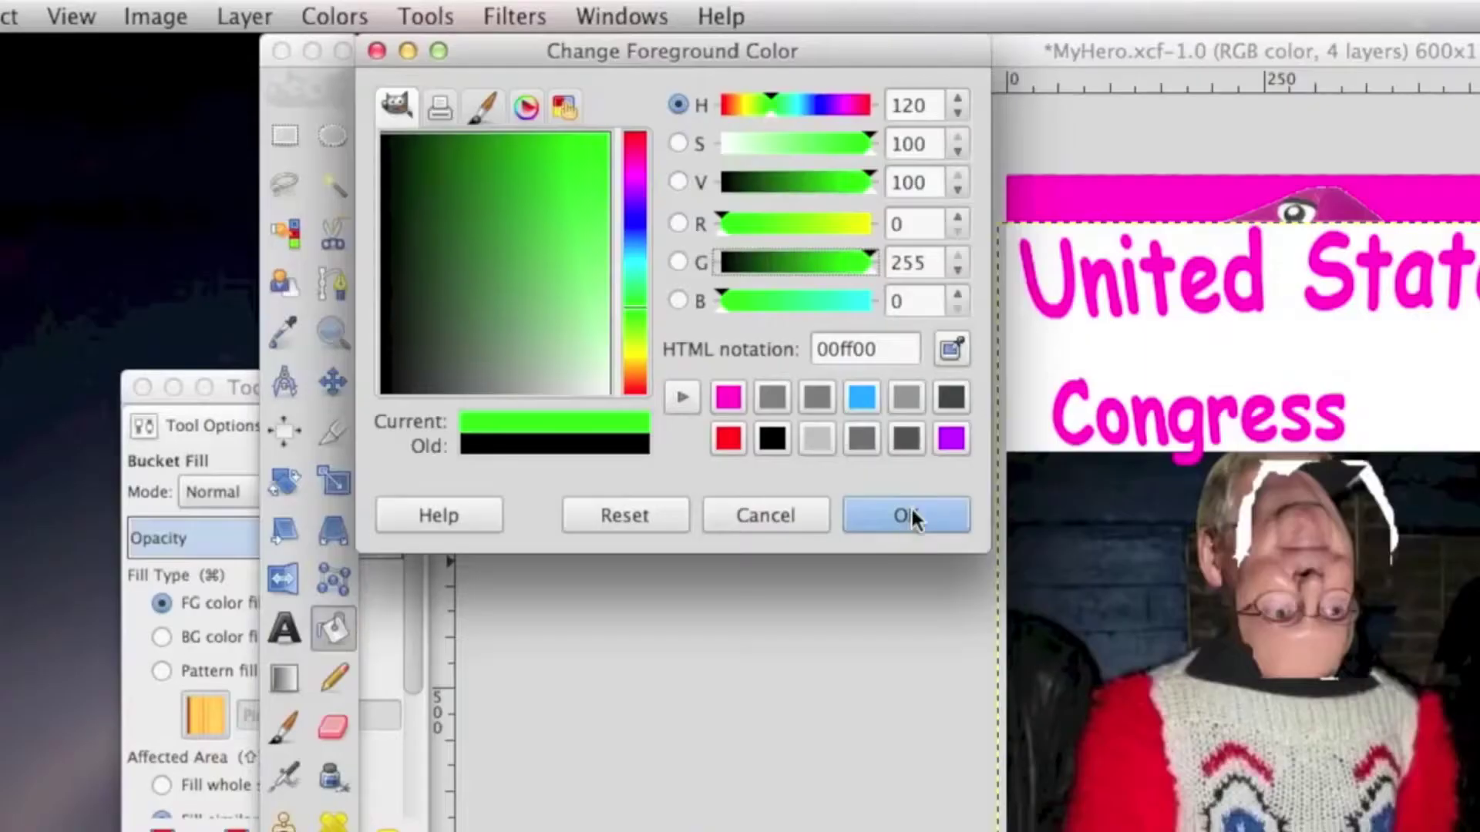
click(910, 509)
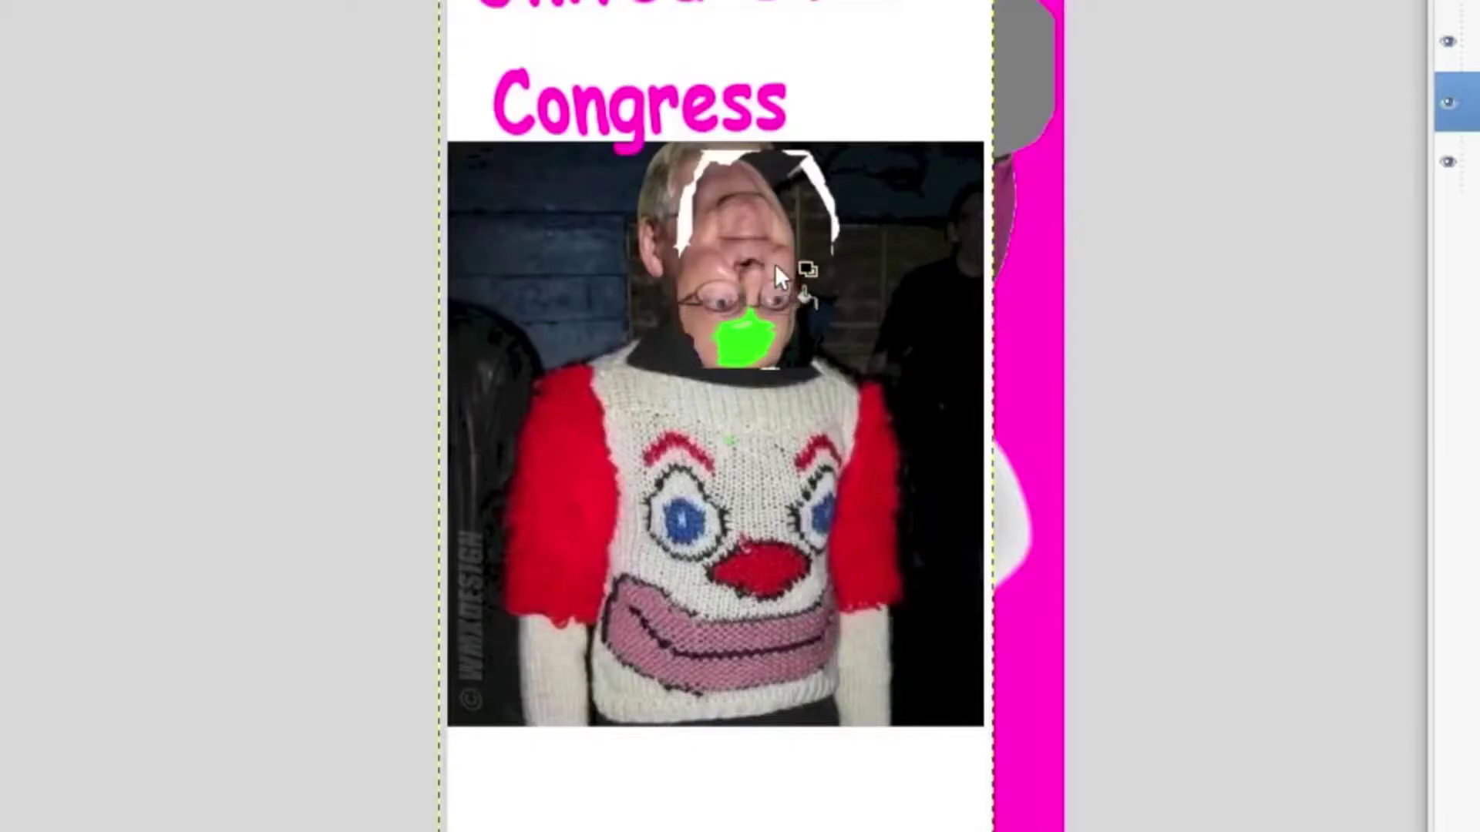
Step: Try filling areas of the upside-down face with the green, at full opacity and at 40
click(706, 257)
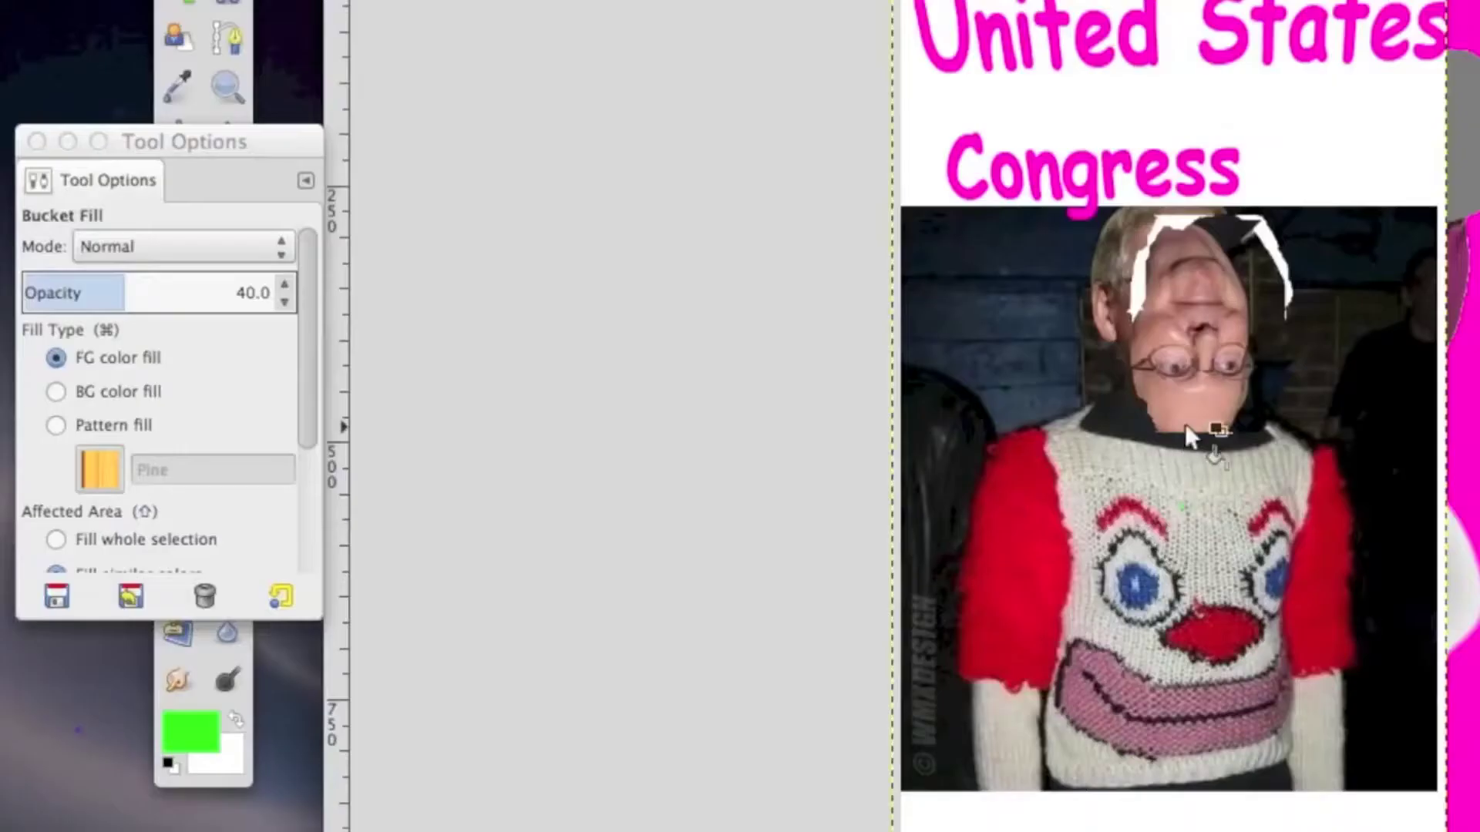
click(1187, 330)
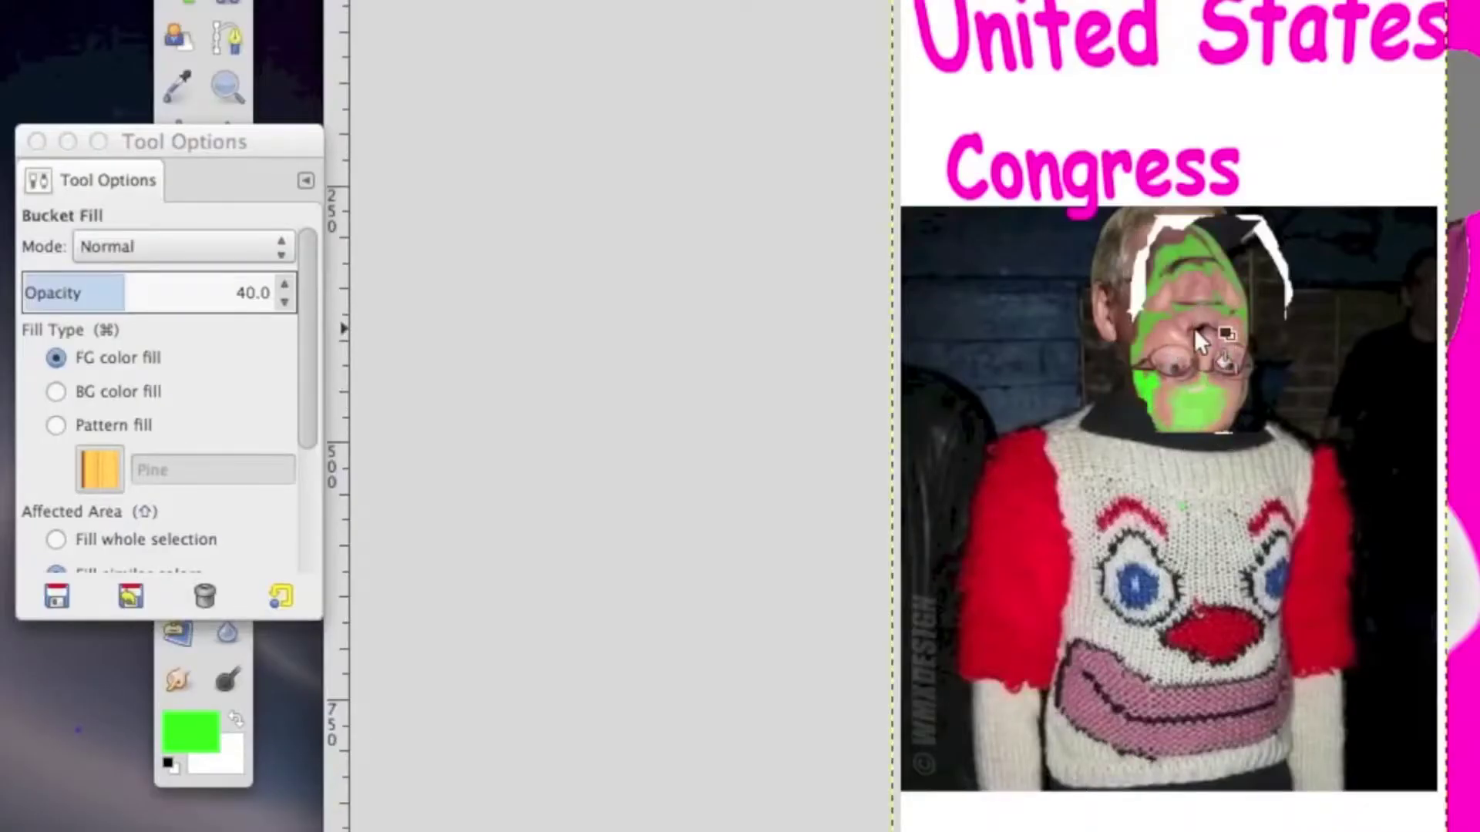
click(1182, 352)
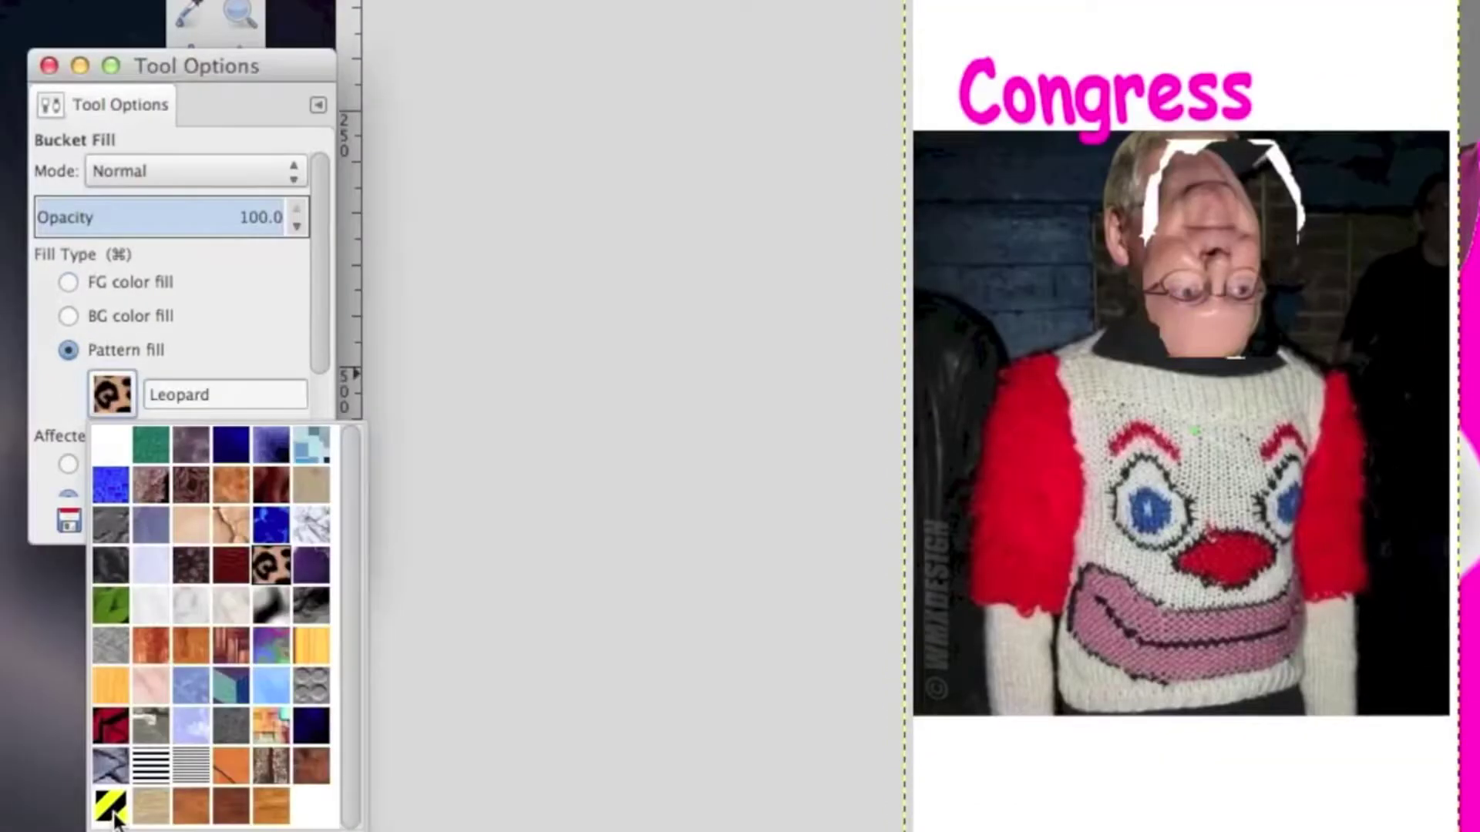
Step: Try a Bucket Fill with the Warning! pattern at 100 opacity on the photo's dark background
click(112, 798)
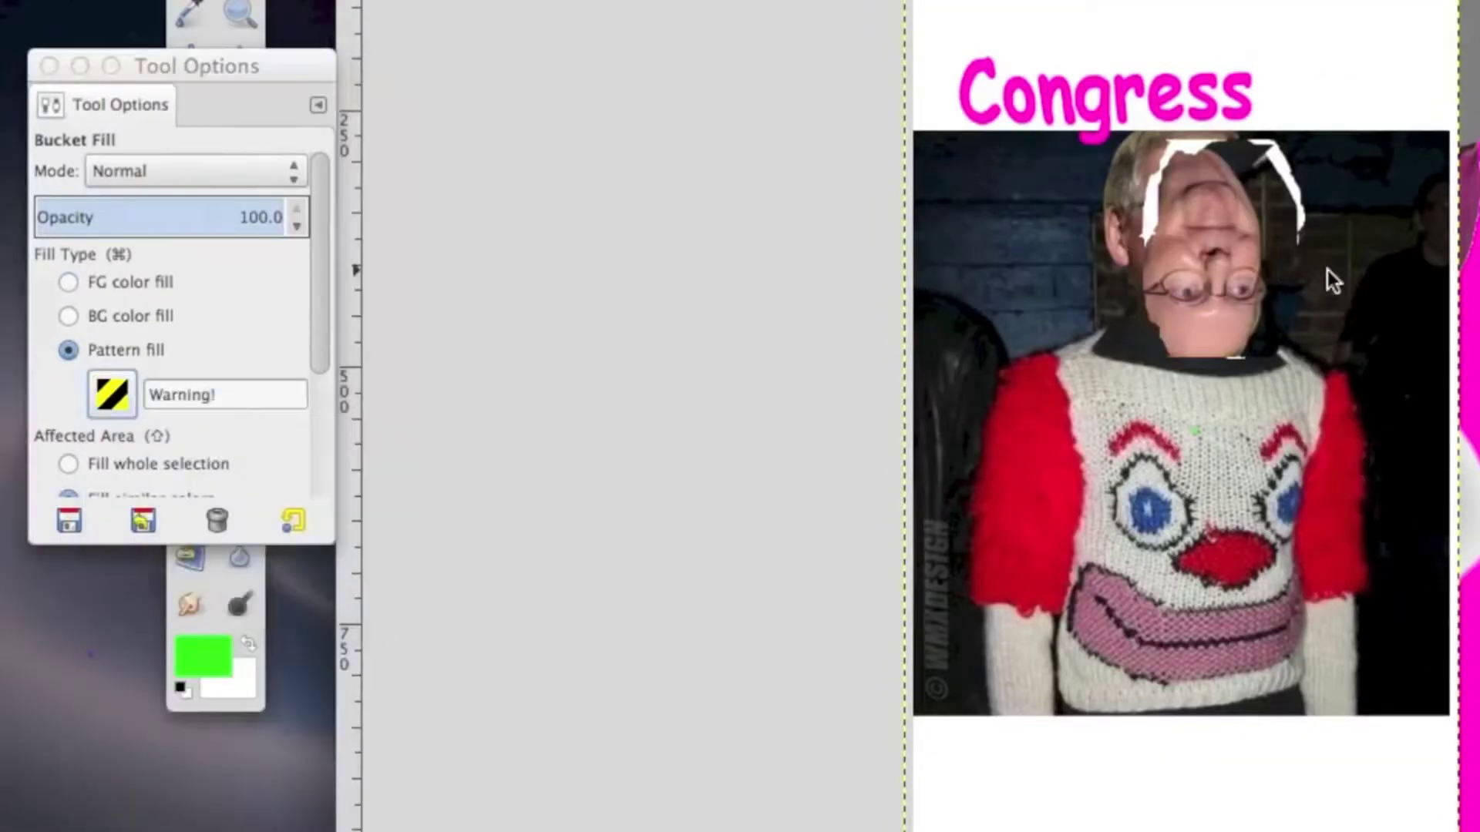
click(1349, 300)
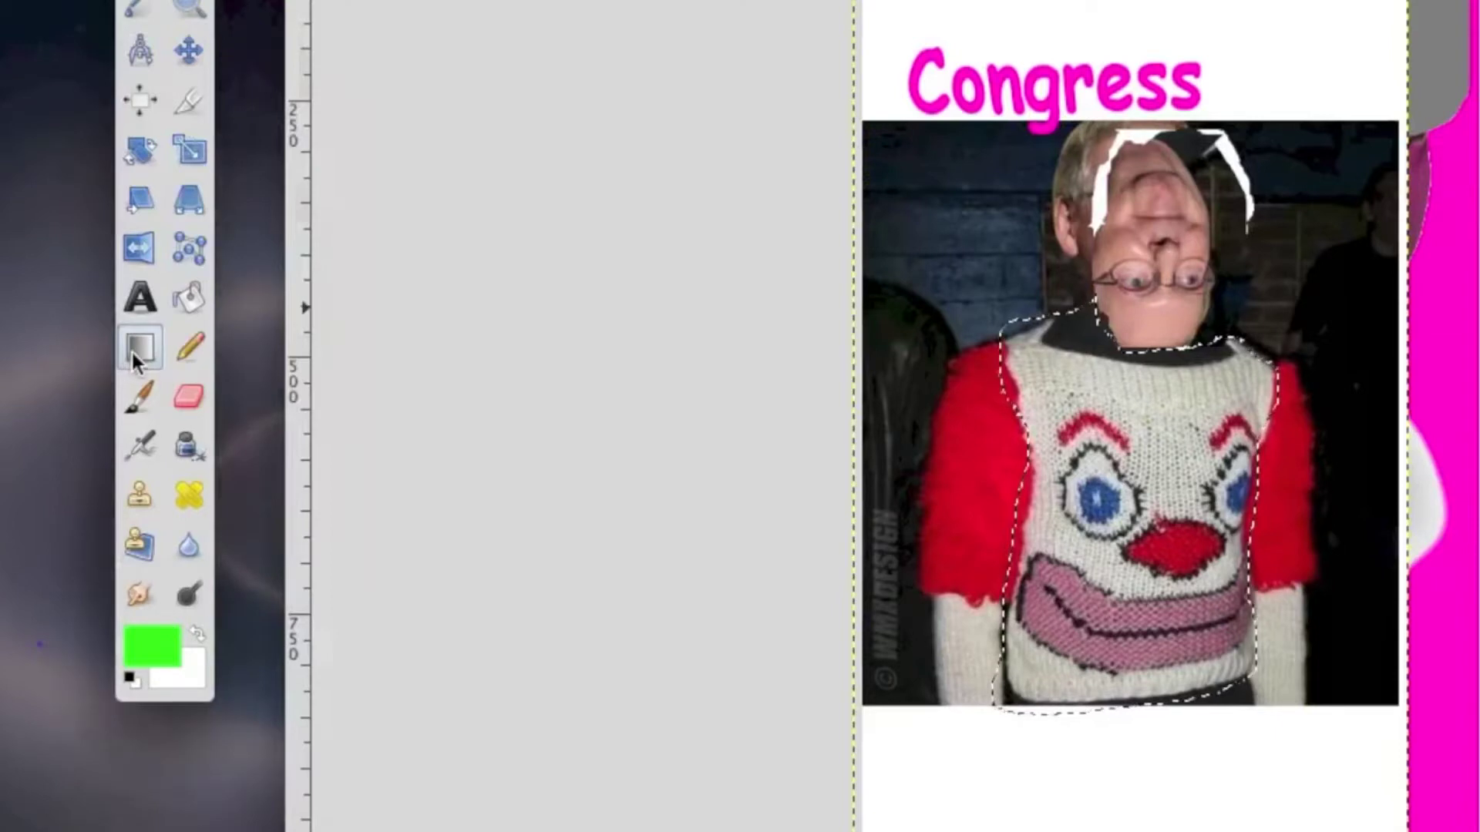
Step: Fill the selected sweater area with a vertical green-to-white linear gradient using the Blend tool
click(137, 348)
drag(1144, 621, 1158, 382)
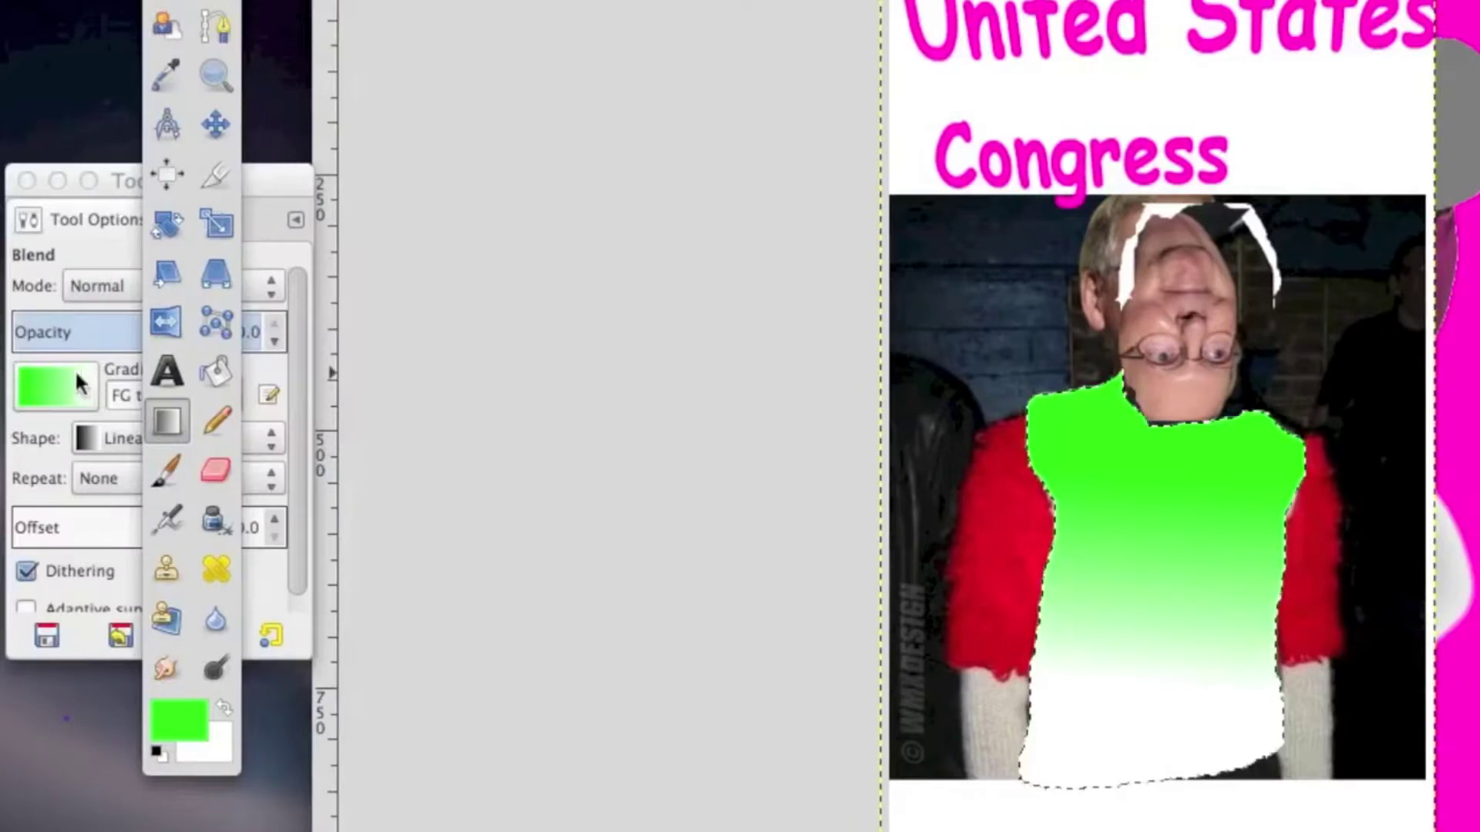
Step: Try the Full saturation rainbow gradient with the Spiral (cw) shape on the selected sweater area
click(57, 383)
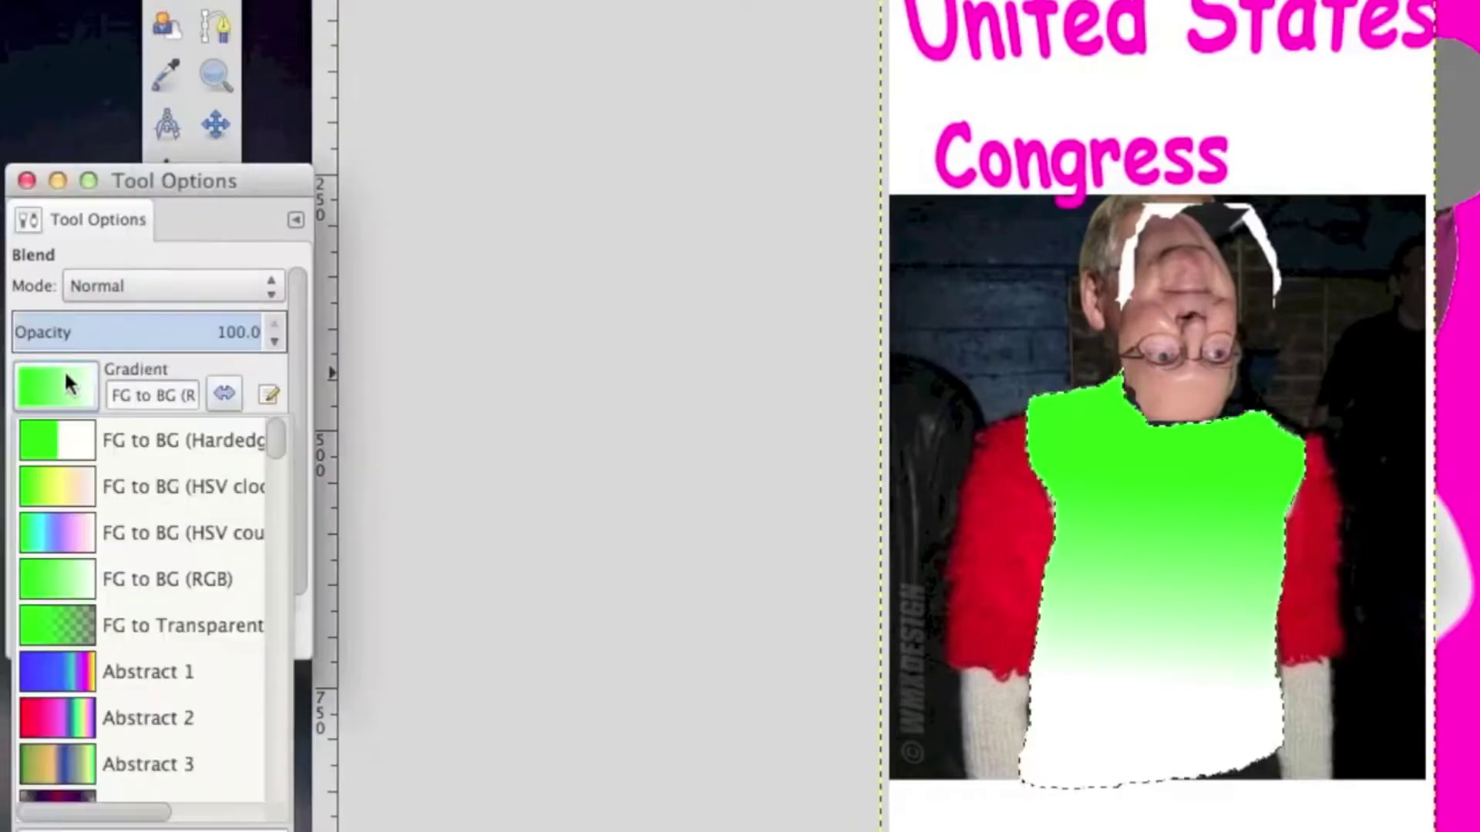
scroll(128, 599, down, 10)
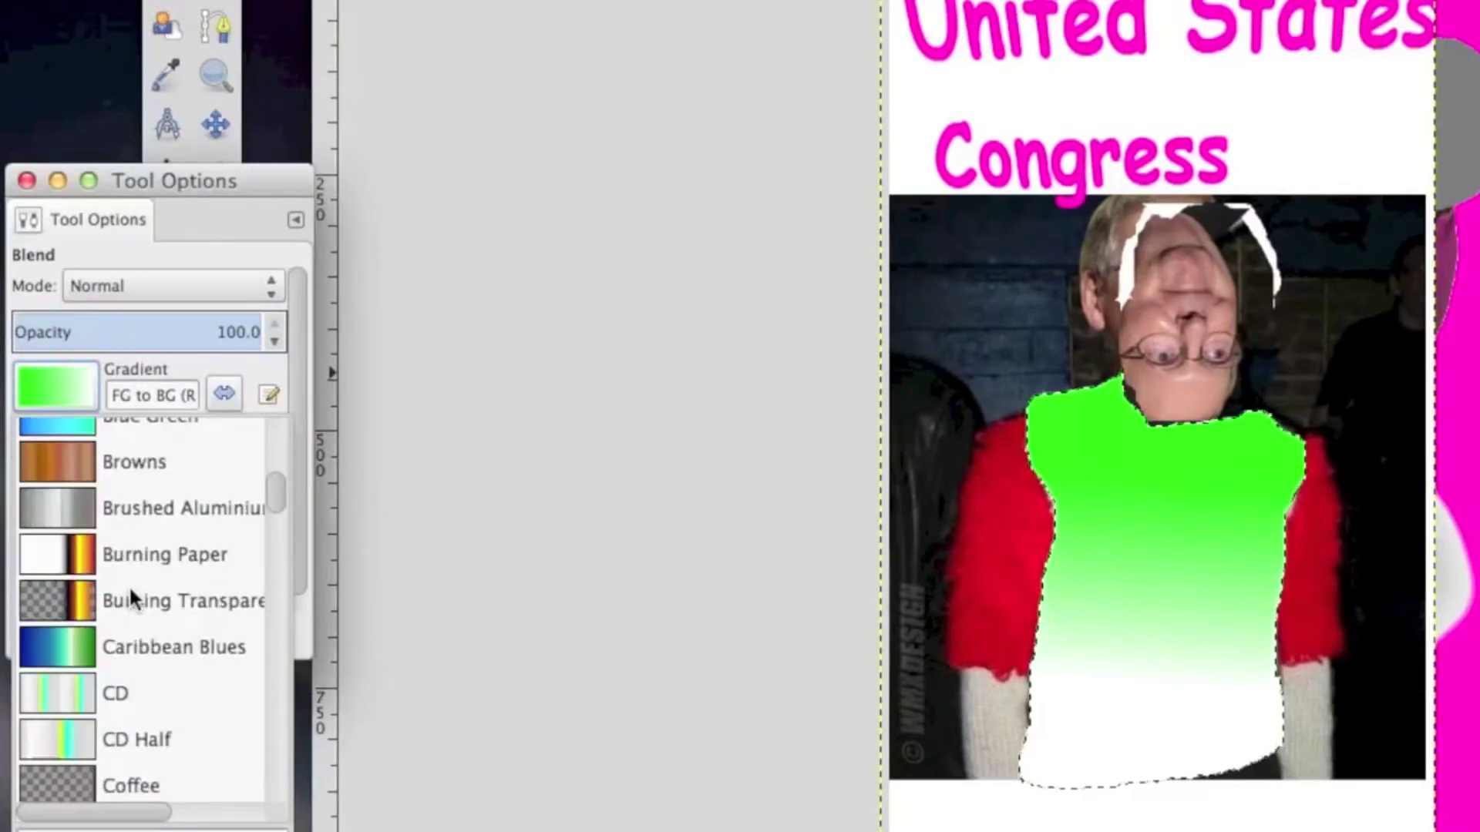
scroll(128, 590, down, 5)
click(178, 541)
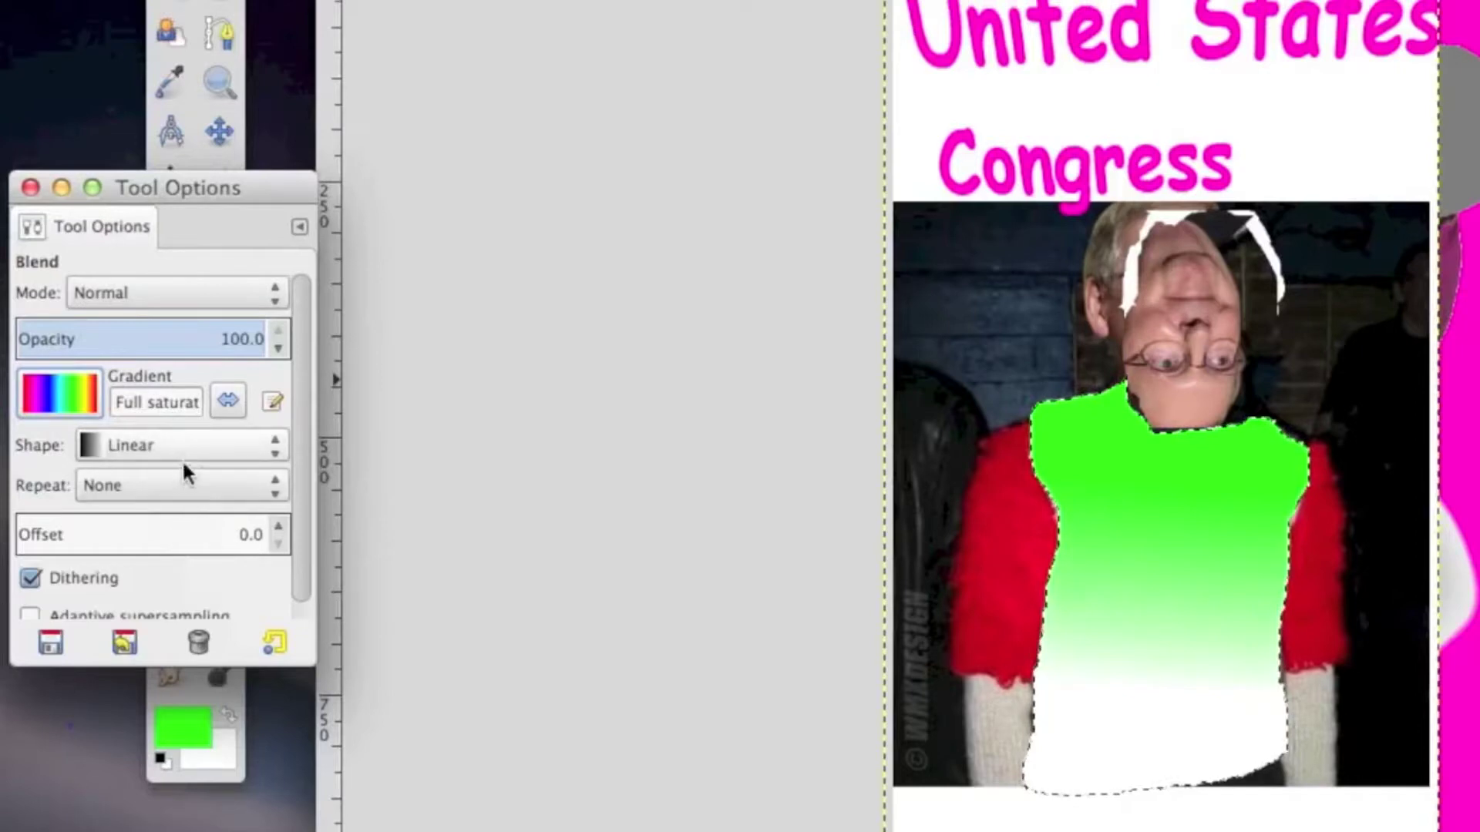
click(183, 447)
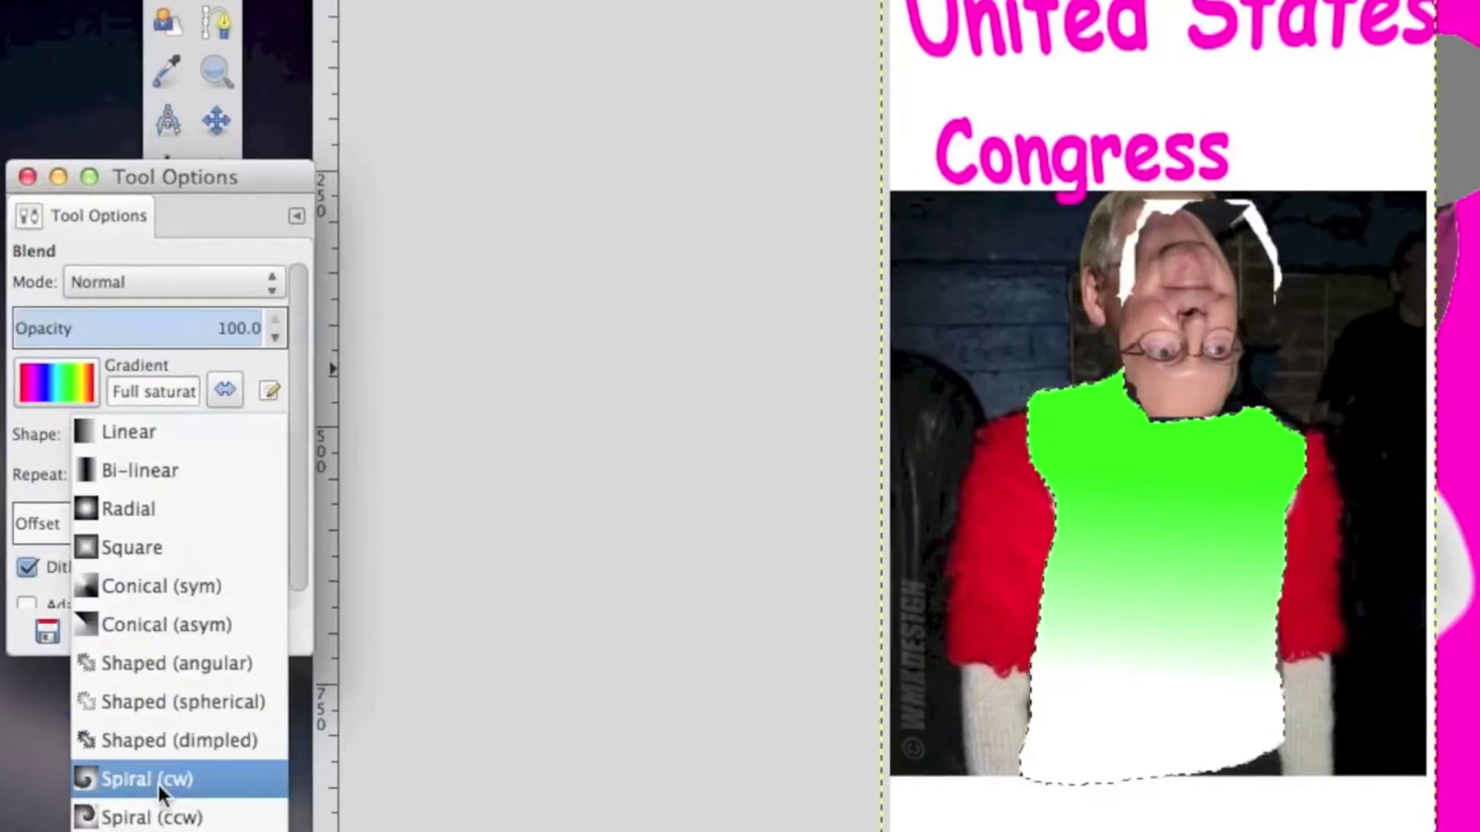
click(157, 782)
drag(1163, 601, 1096, 564)
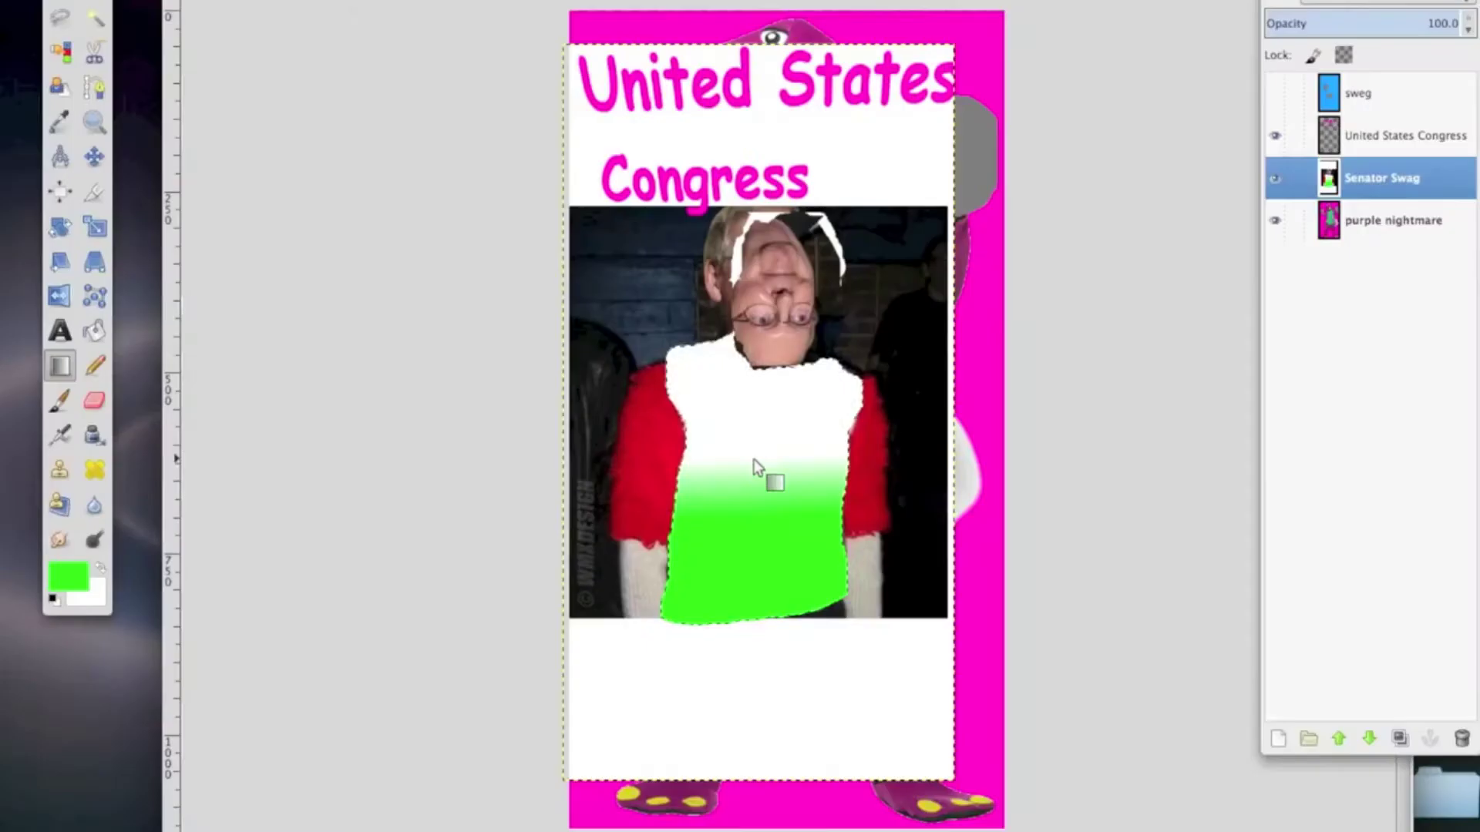
Step: Redraw the vertical green-to-white gradient over the selected sweater with a very long, a medium and a very short blend length
drag(767, 643, 780, 91)
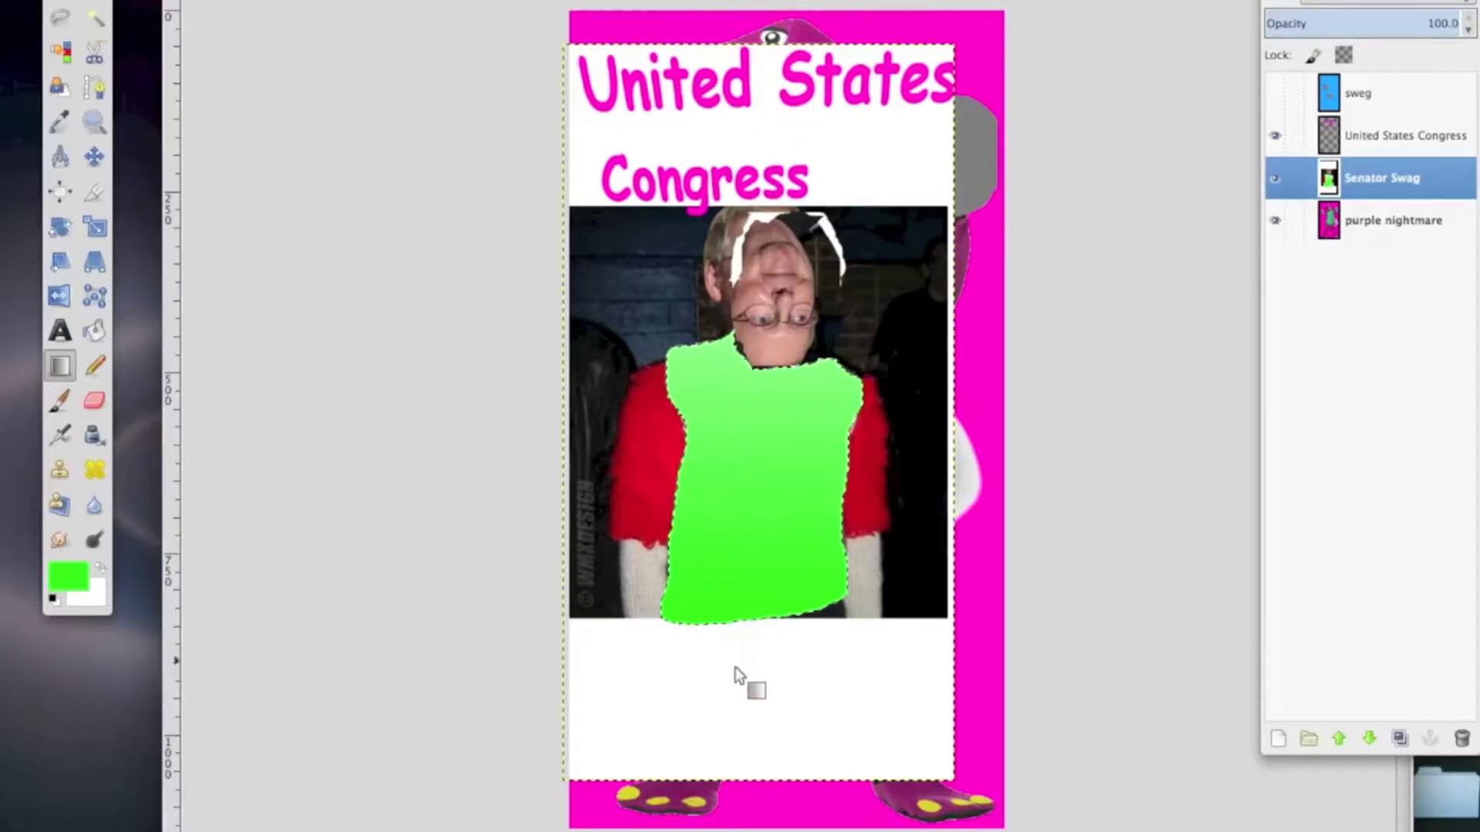
drag(738, 715, 756, 379)
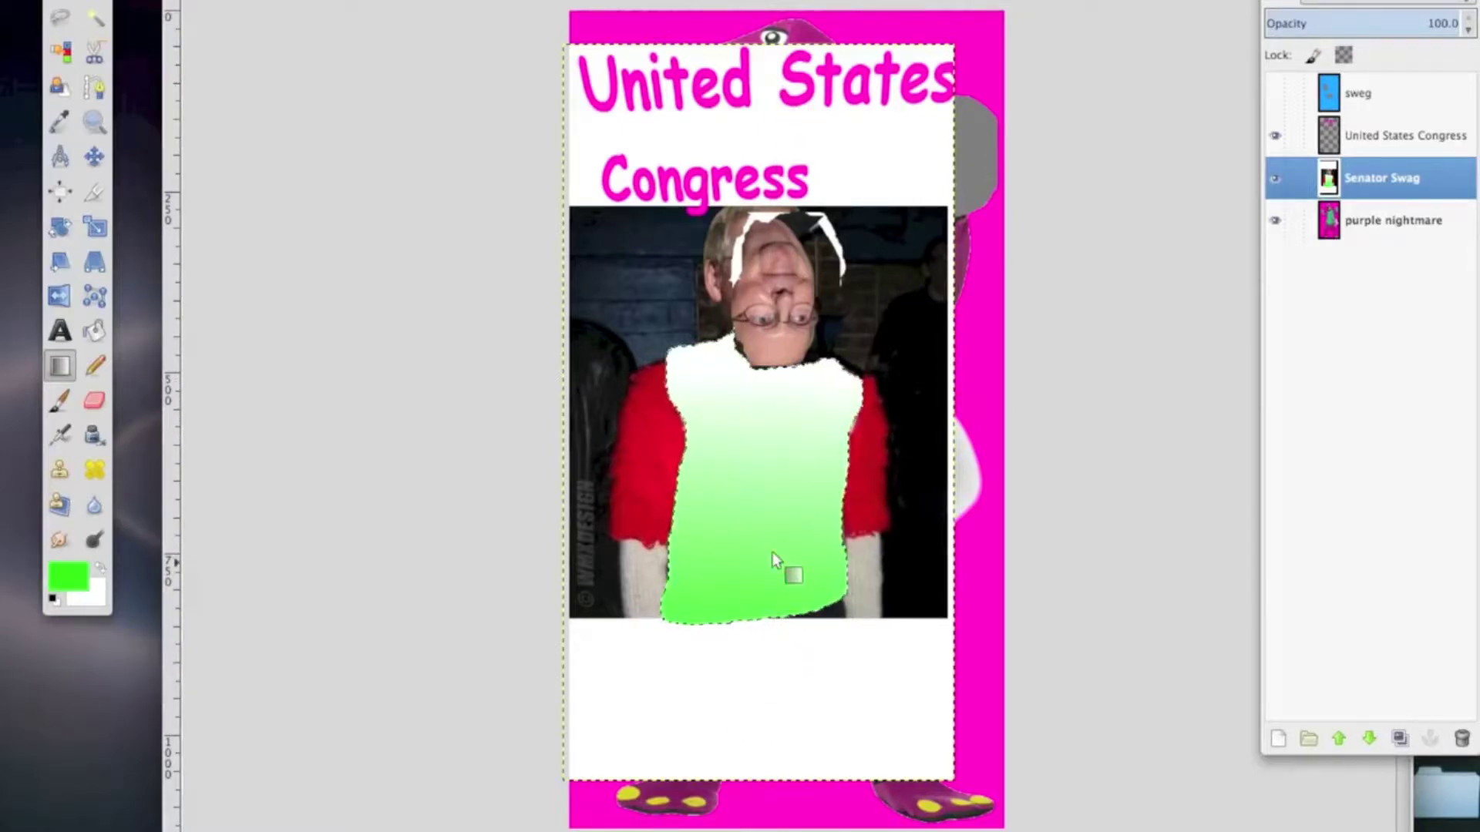
drag(767, 511, 768, 486)
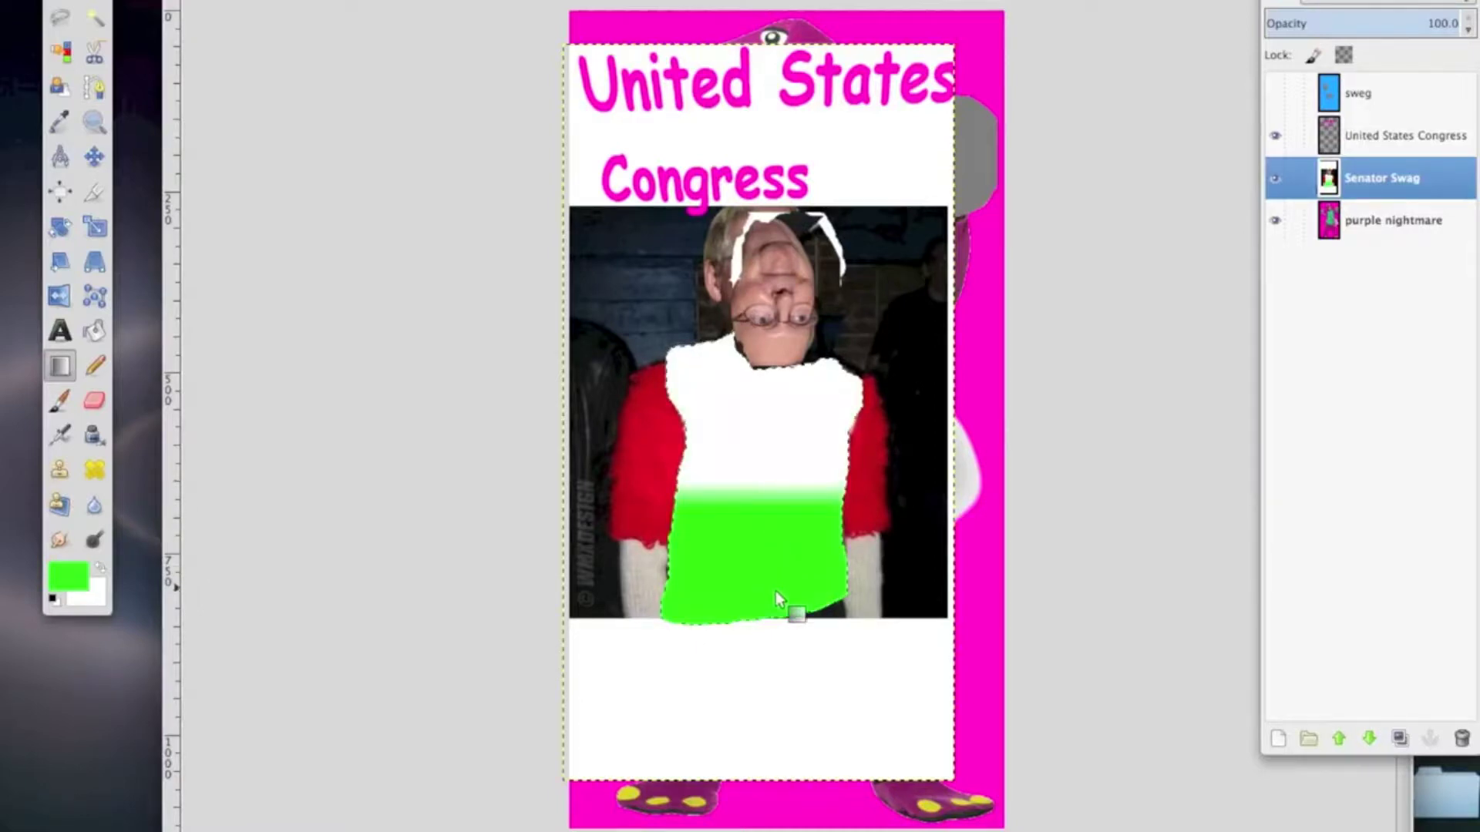
Step: Redraw the green-to-white gradient over the full height of the sweater and paint a green smile and green eyes on the face with the Paintbrush
drag(770, 624, 774, 378)
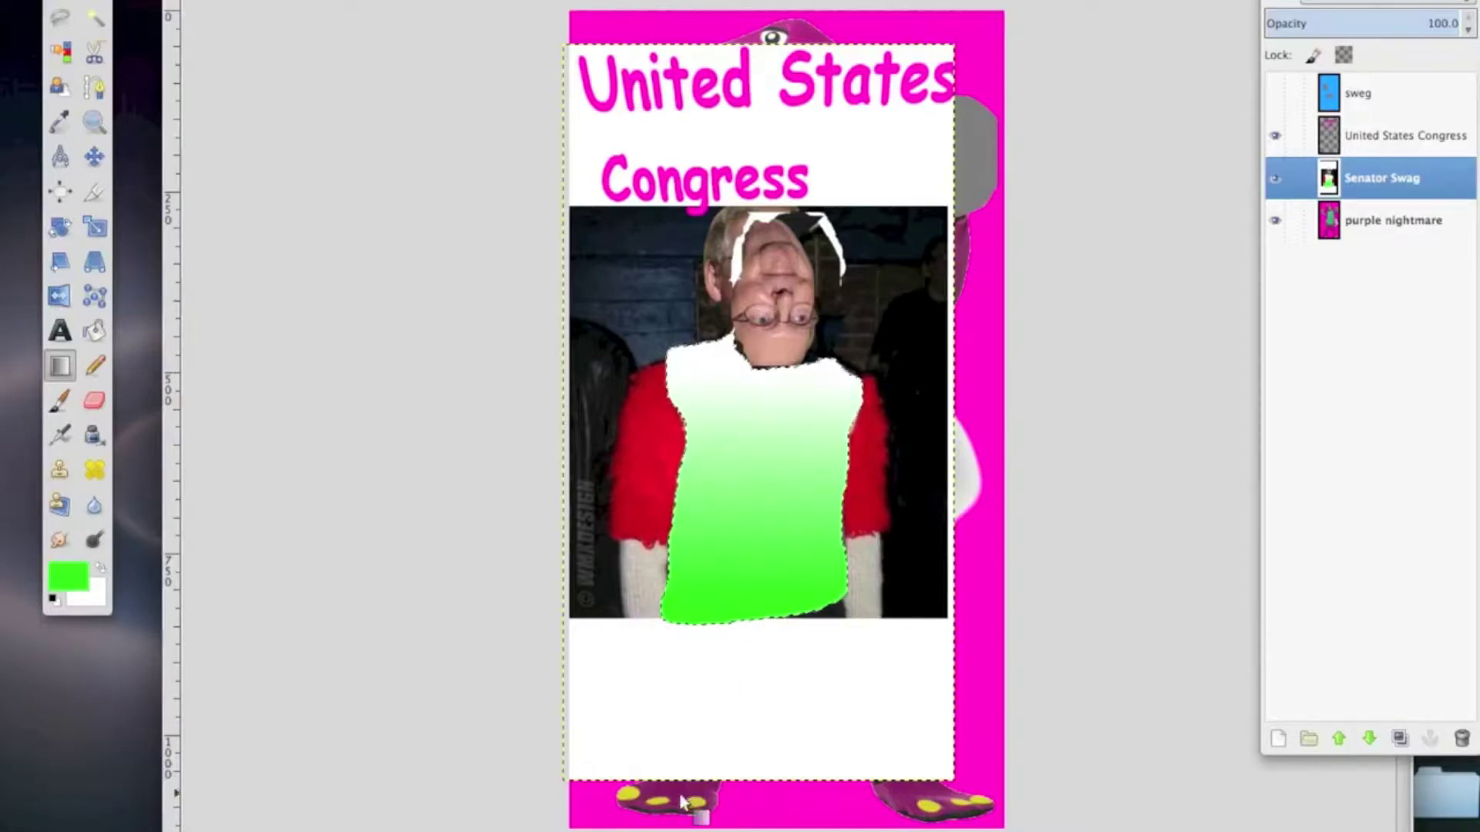
key(p)
key(shift+ctrl+a)
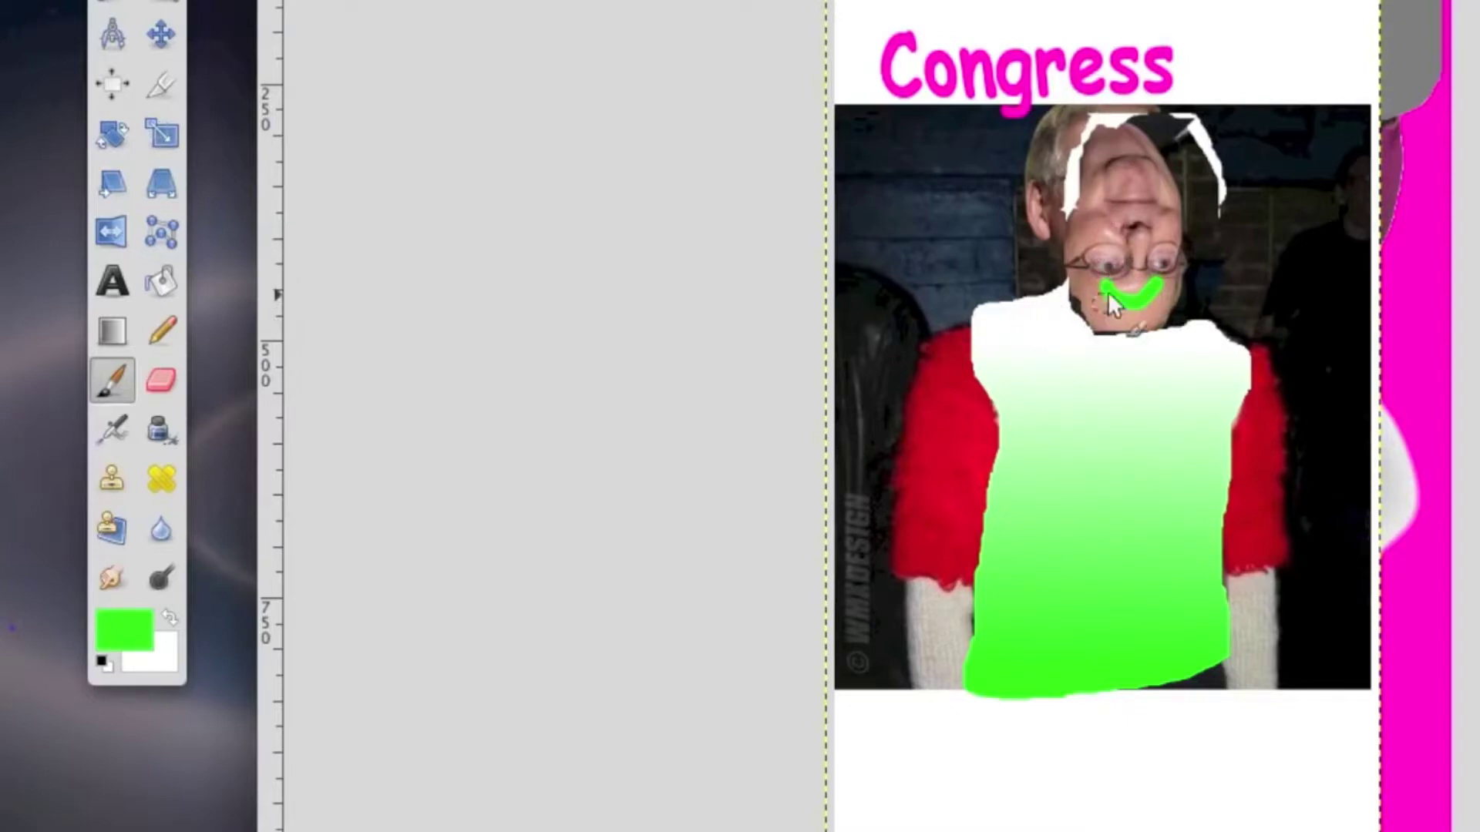
click(1109, 265)
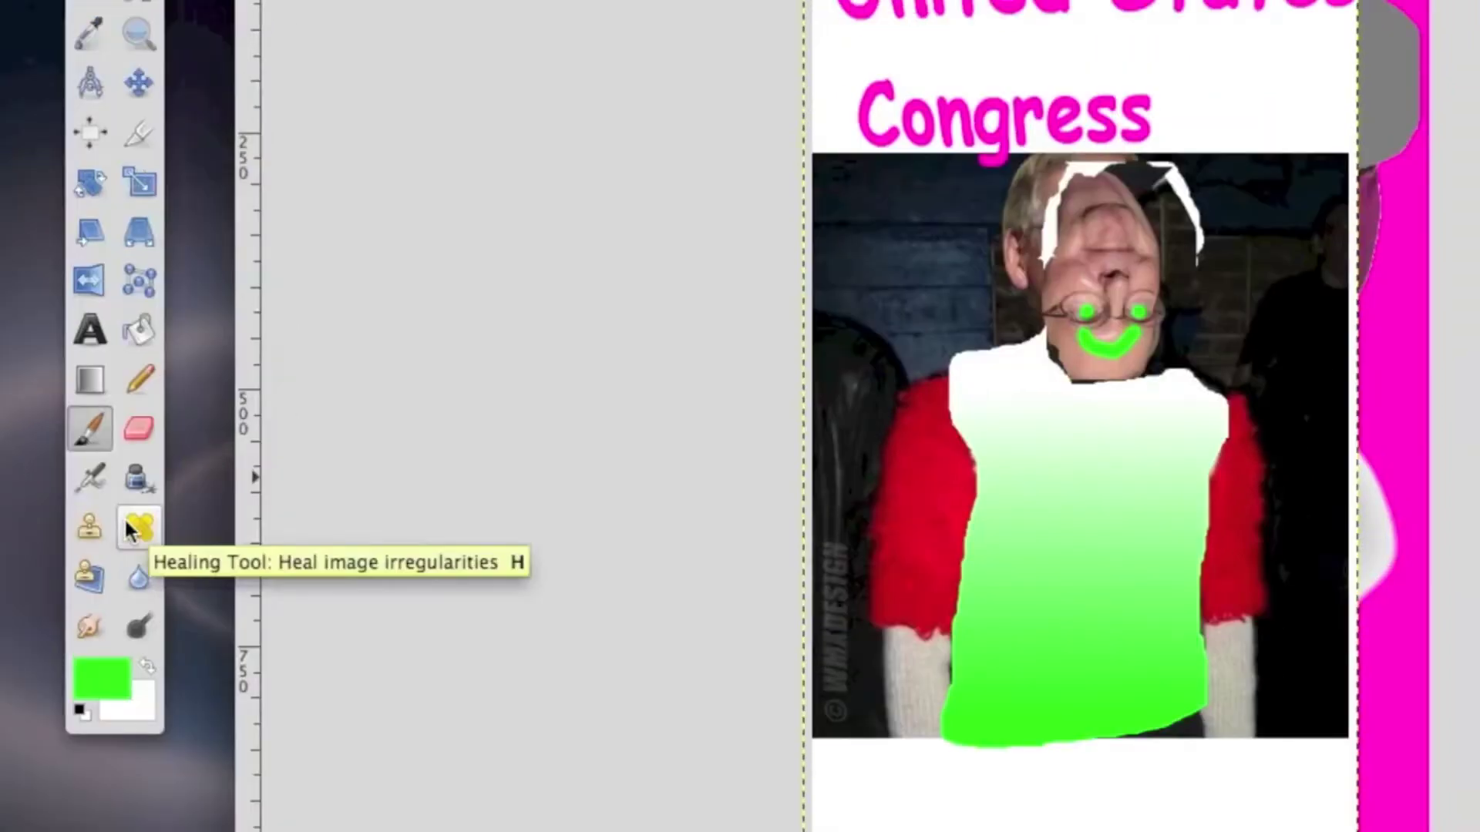
Step: Blur and sharpen the sweater's upper edge with the Blur / Sharpen tool, using the 2. Hardness 100 brush at size 40
click(129, 529)
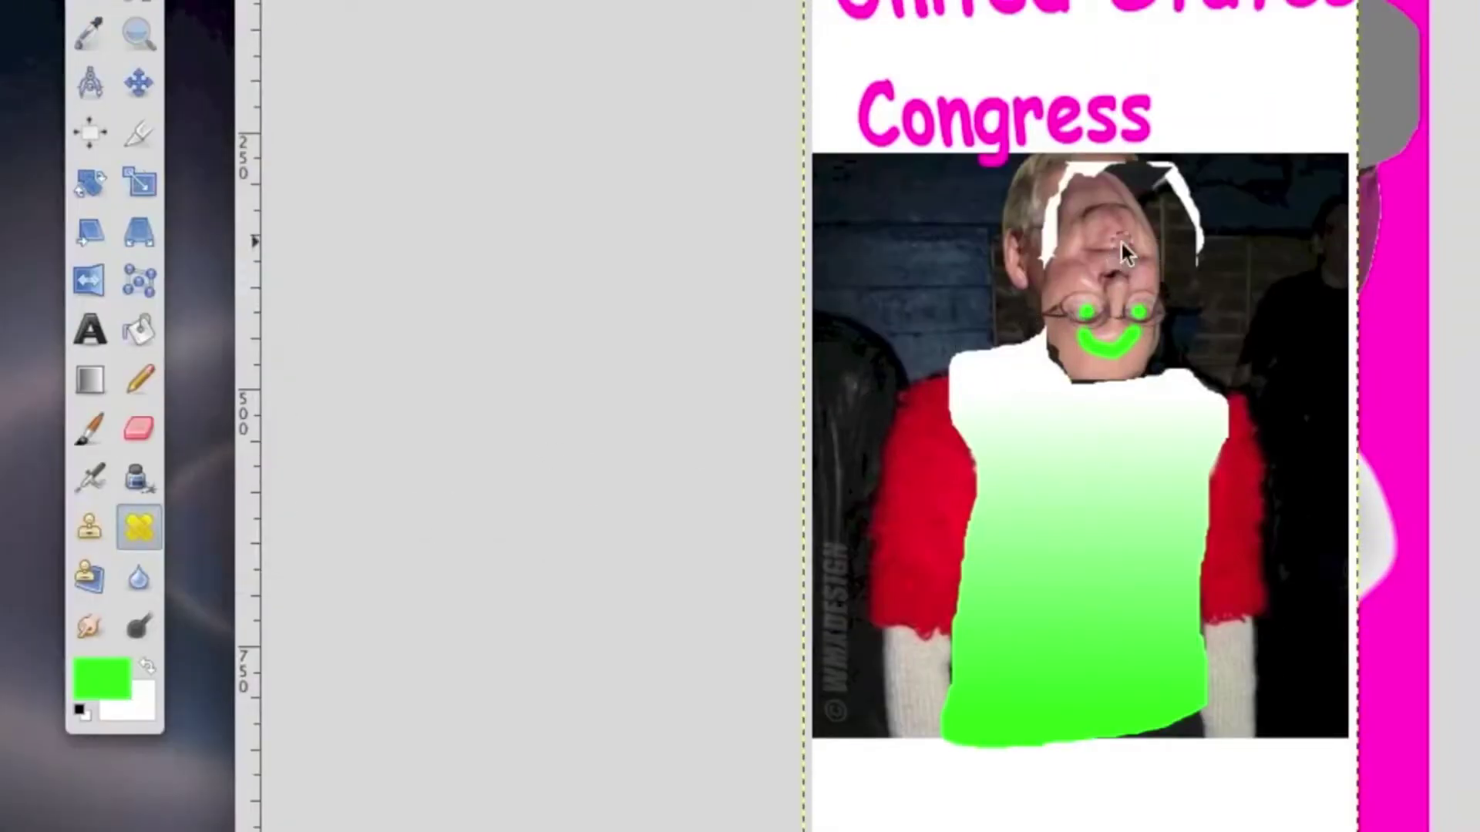
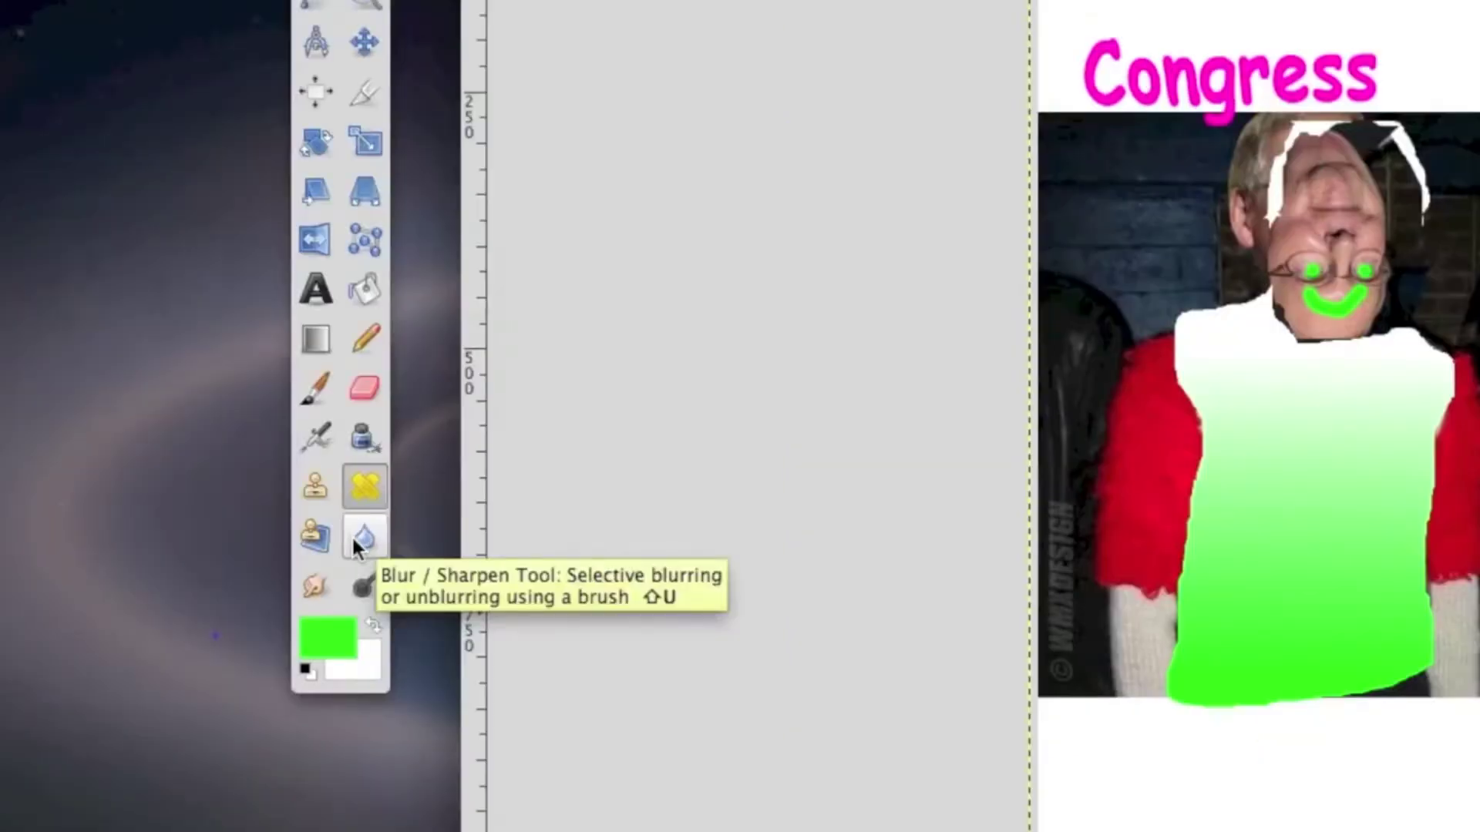
click(351, 535)
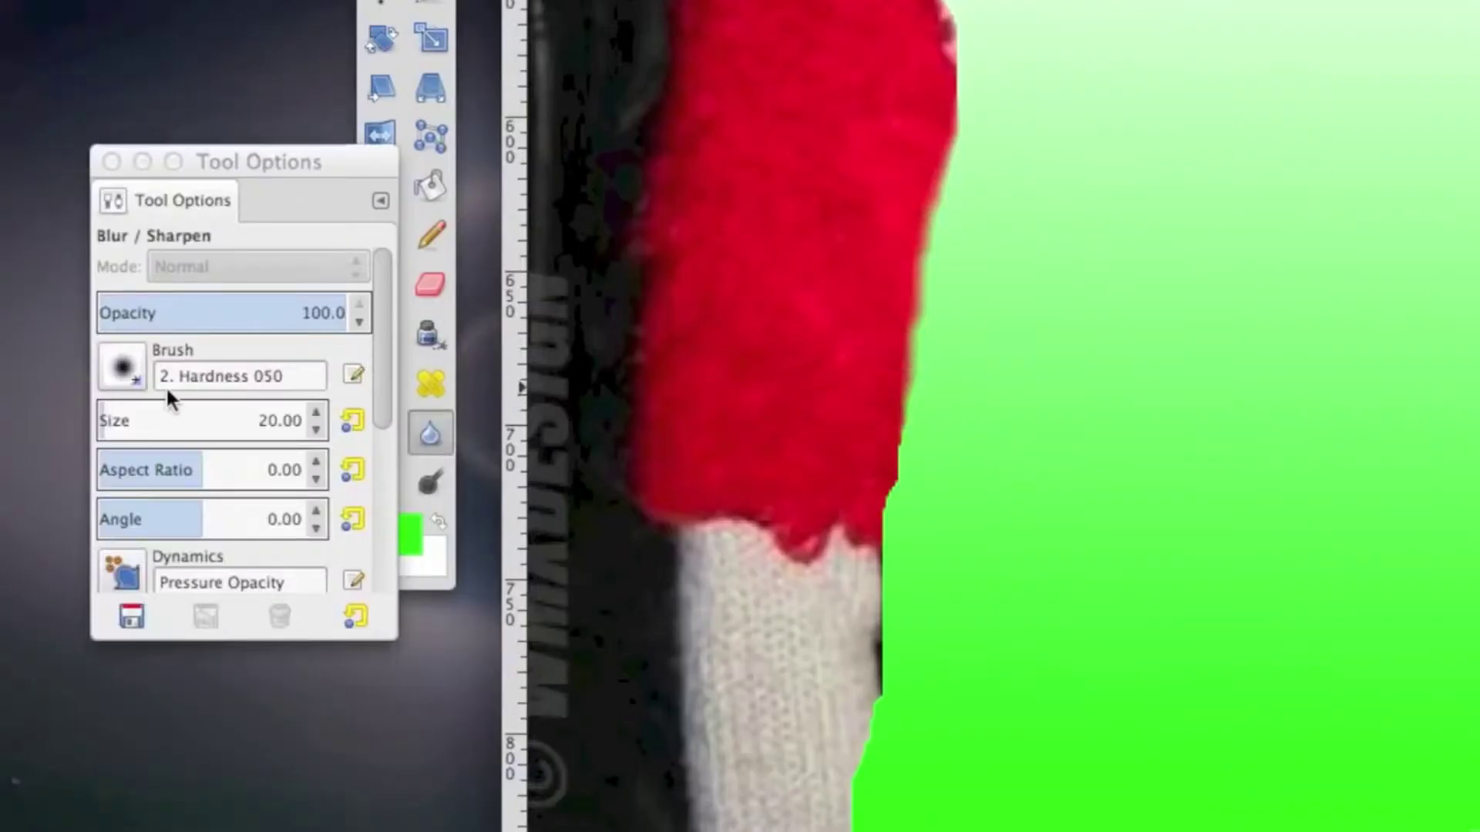
click(119, 367)
click(178, 418)
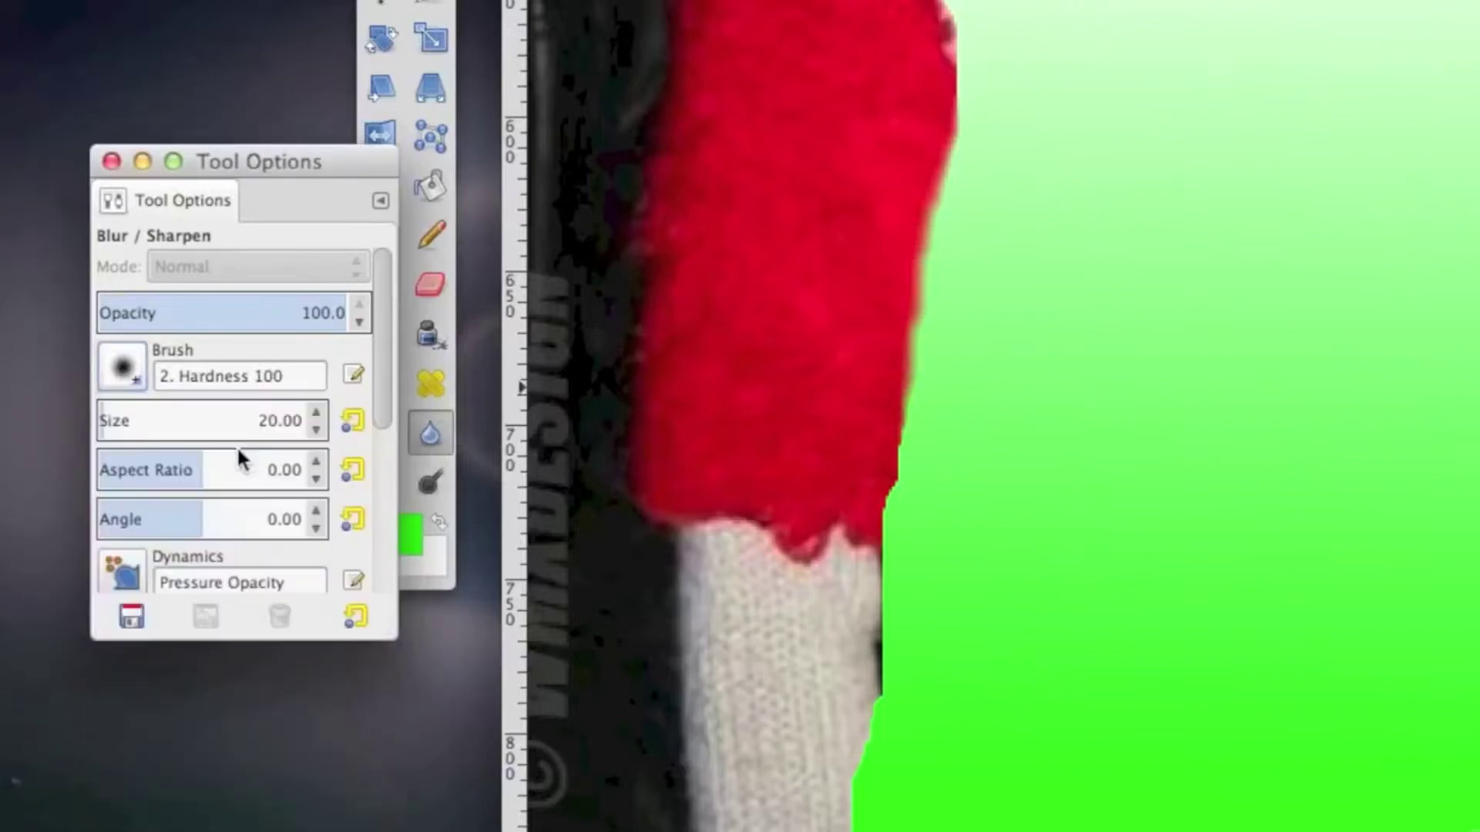
click(268, 420)
key(BackSpace)
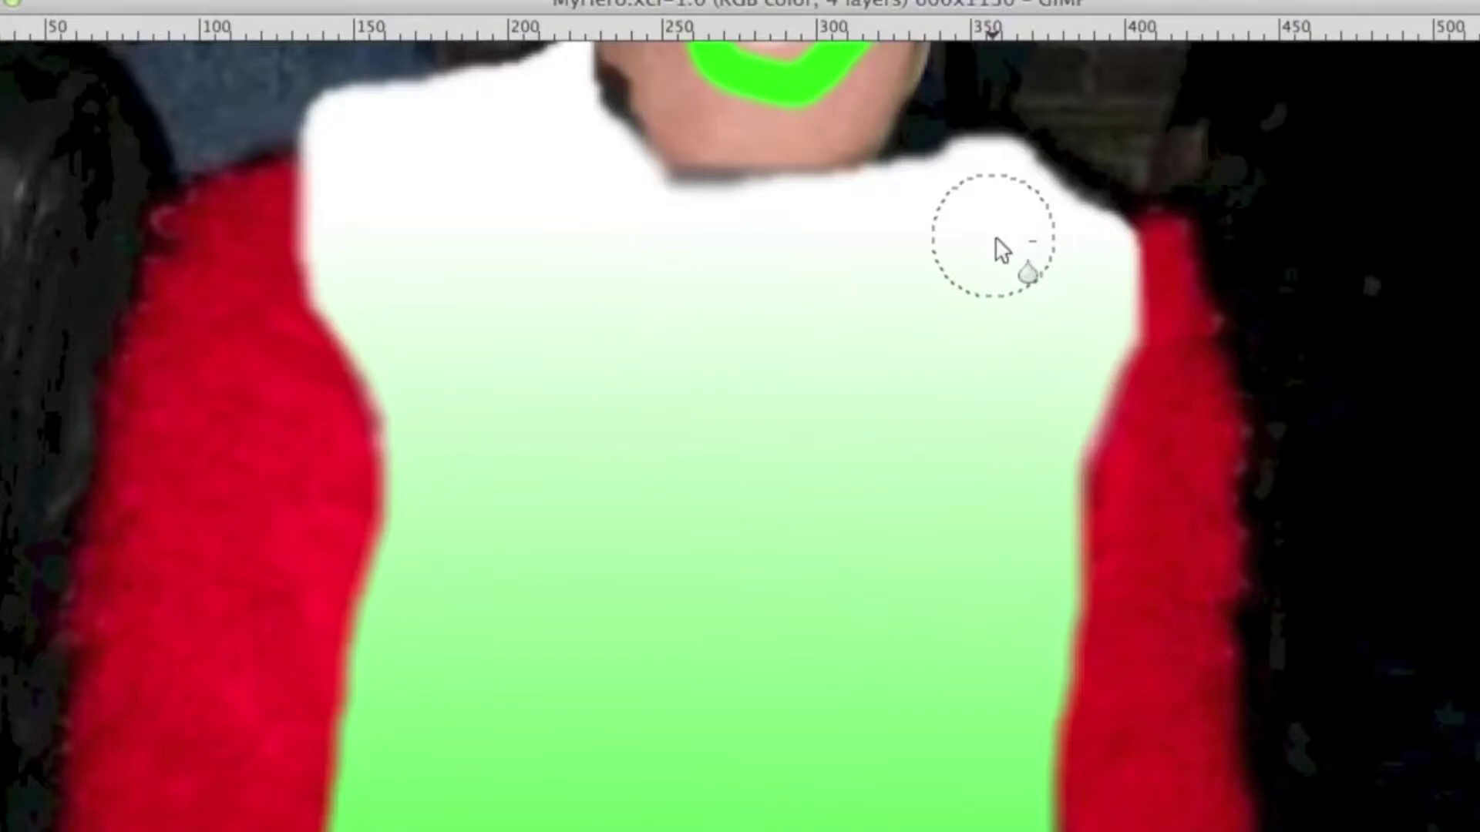
mouse_move(1108, 218)
mouse_down()
mouse_move(1083, 197)
mouse_move(1118, 232)
mouse_move(1108, 208)
mouse_move(1094, 224)
mouse_move(1063, 149)
mouse_move(1073, 211)
mouse_move(1110, 218)
mouse_move(1025, 155)
mouse_move(862, 186)
mouse_move(926, 182)
mouse_move(896, 196)
mouse_up()
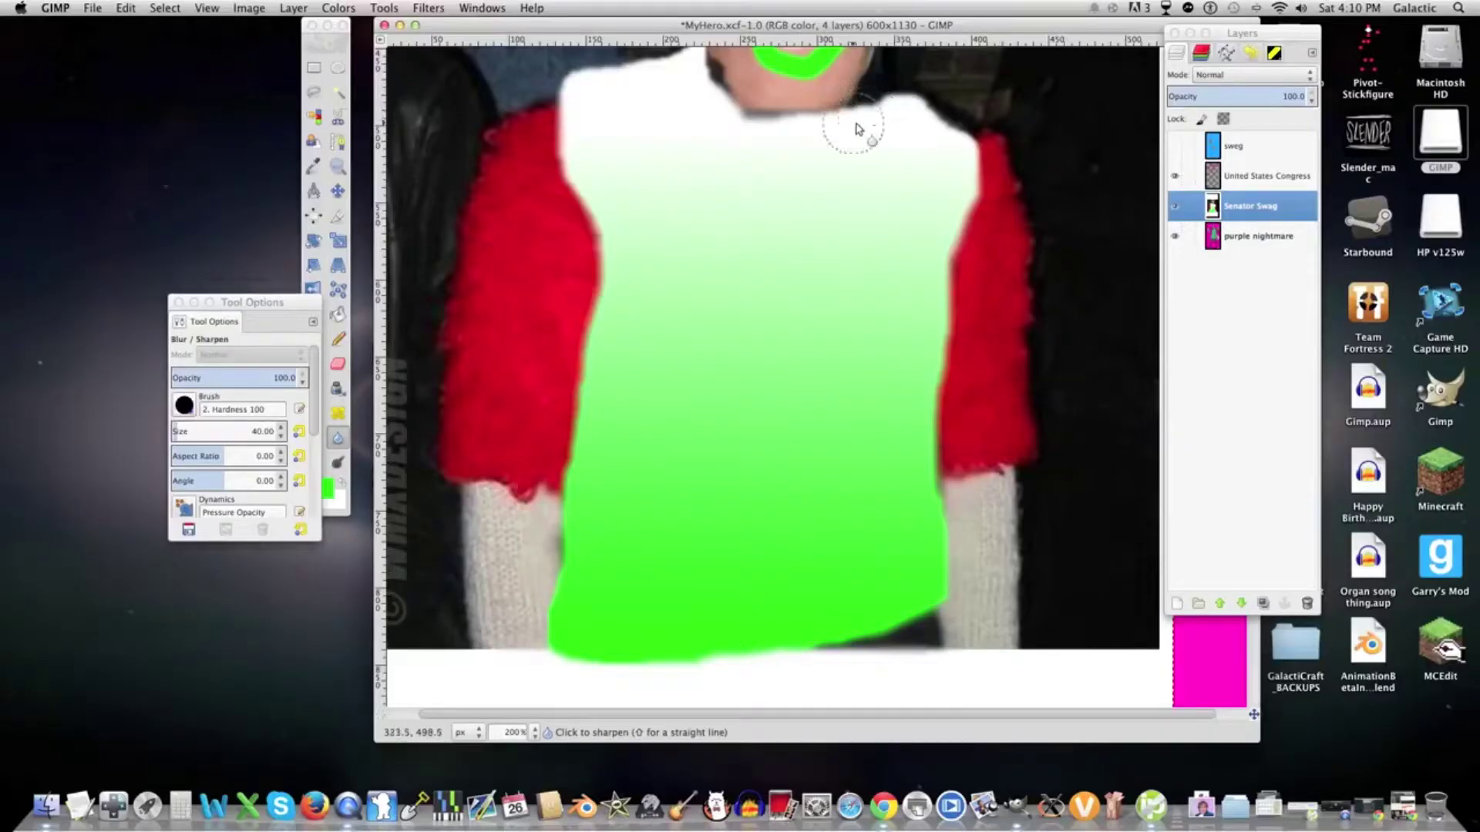
mouse_move(857, 128)
mouse_down()
mouse_move(843, 132)
mouse_move(898, 146)
mouse_up()
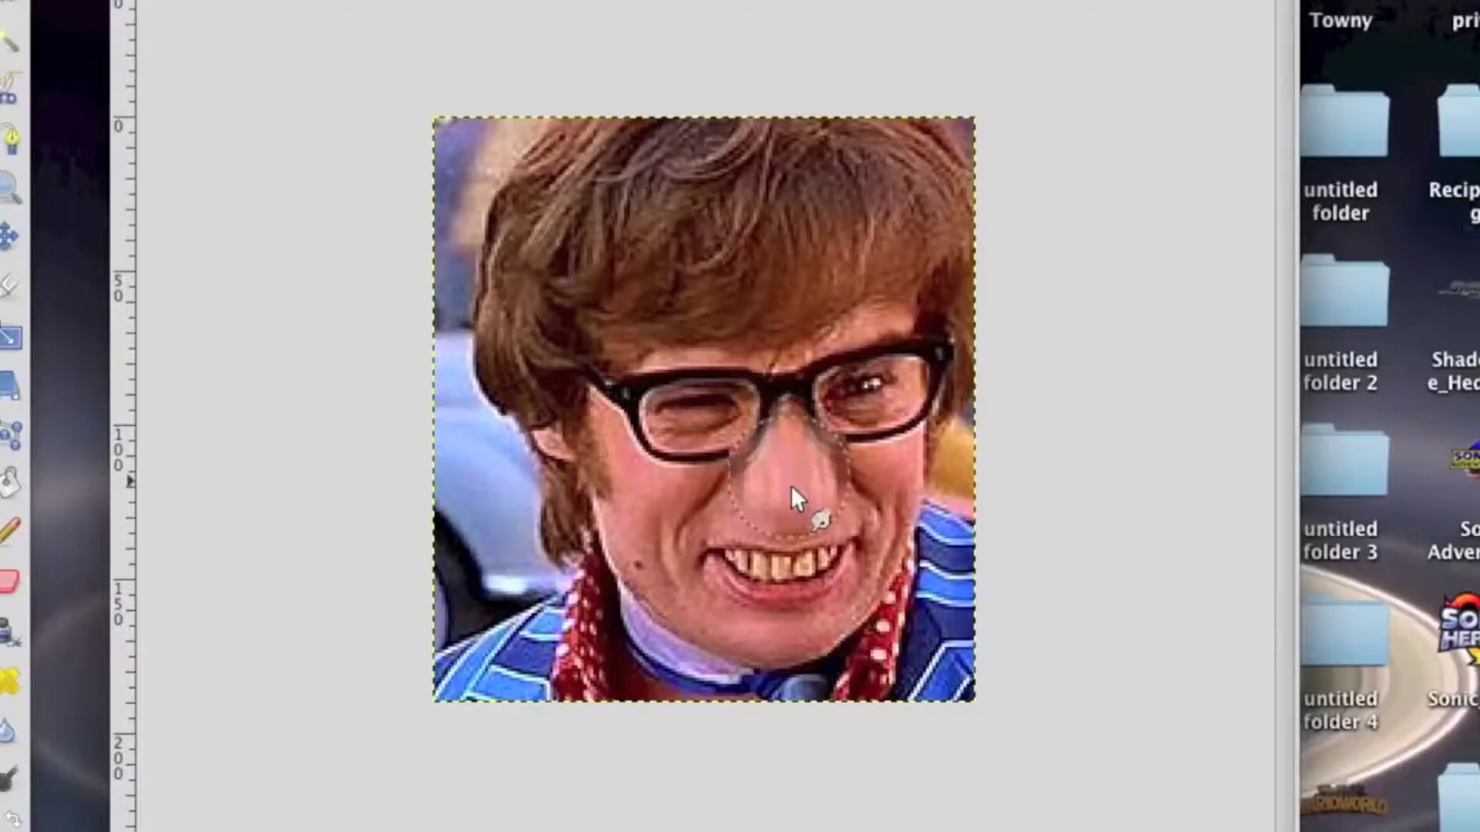
Step: Smudge the nose down to the lower edge of Mike-Myers-Austin-Powers-1-.jpg and brush over the photo with the Dodge / Burn tool
drag(792, 487, 801, 830)
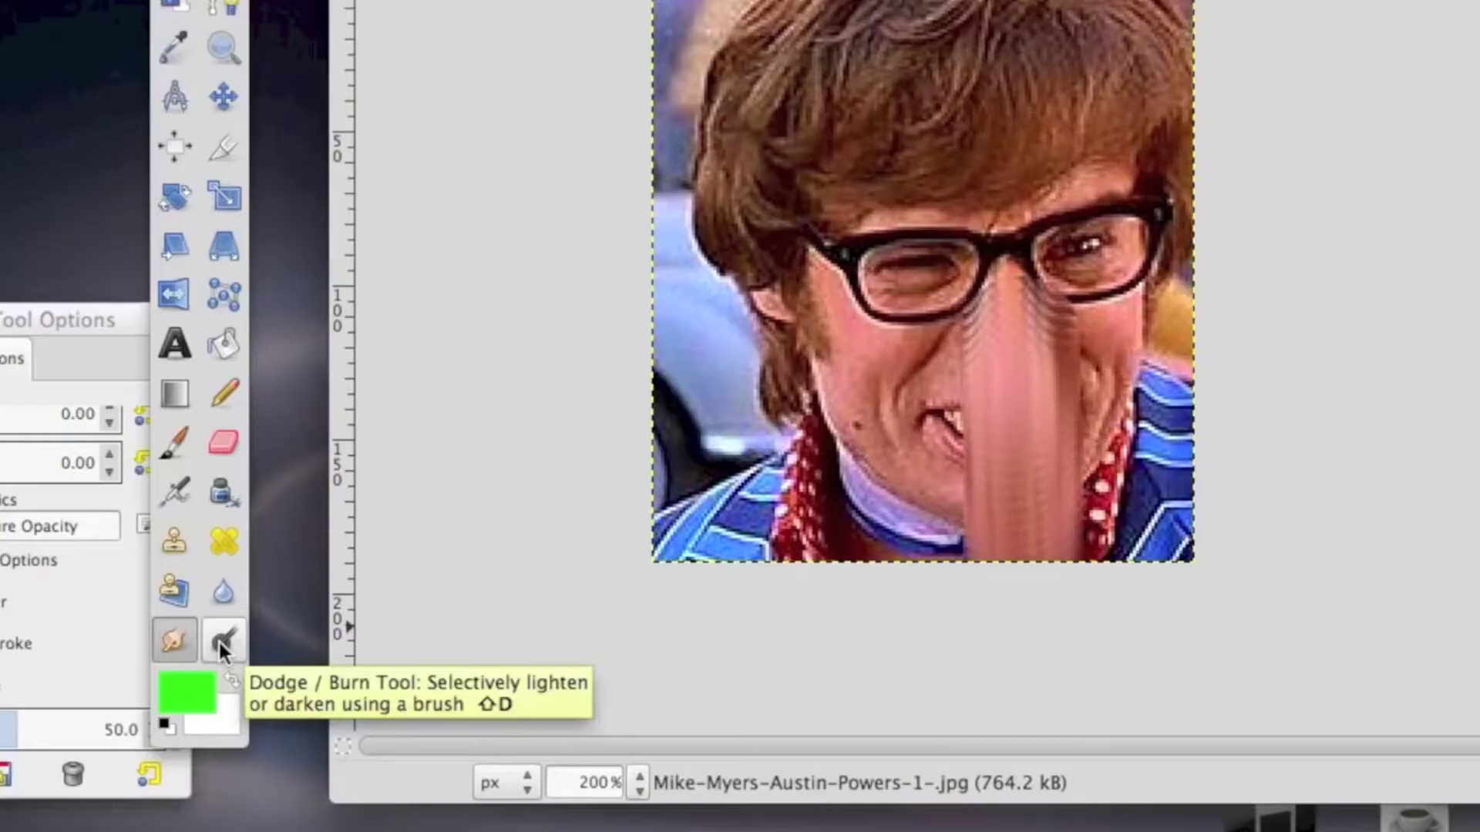
click(4, 780)
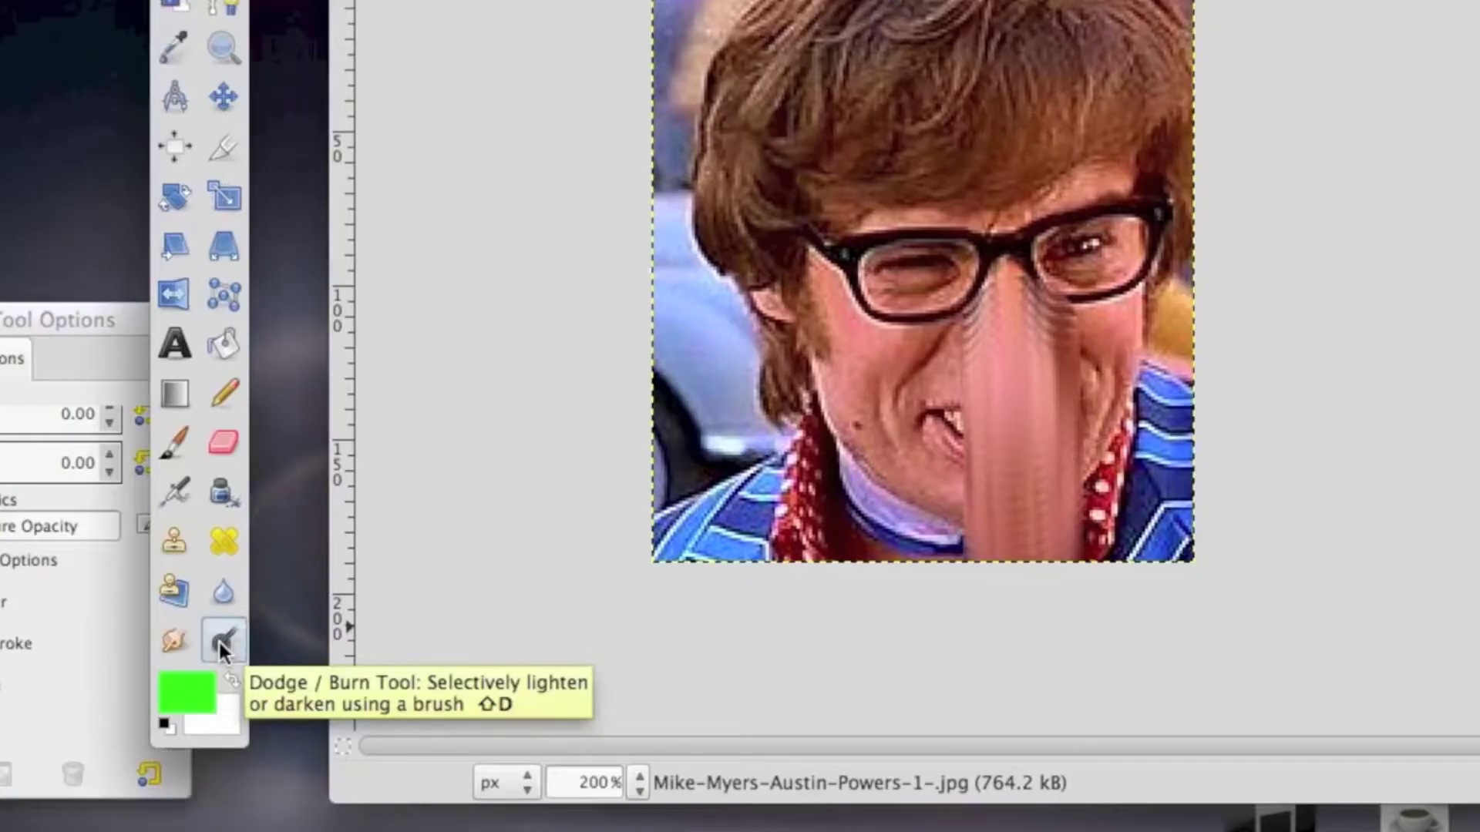
mouse_move(719, 441)
mouse_down()
mouse_move(879, 393)
mouse_move(872, 427)
mouse_move(816, 390)
mouse_move(830, 367)
mouse_up()
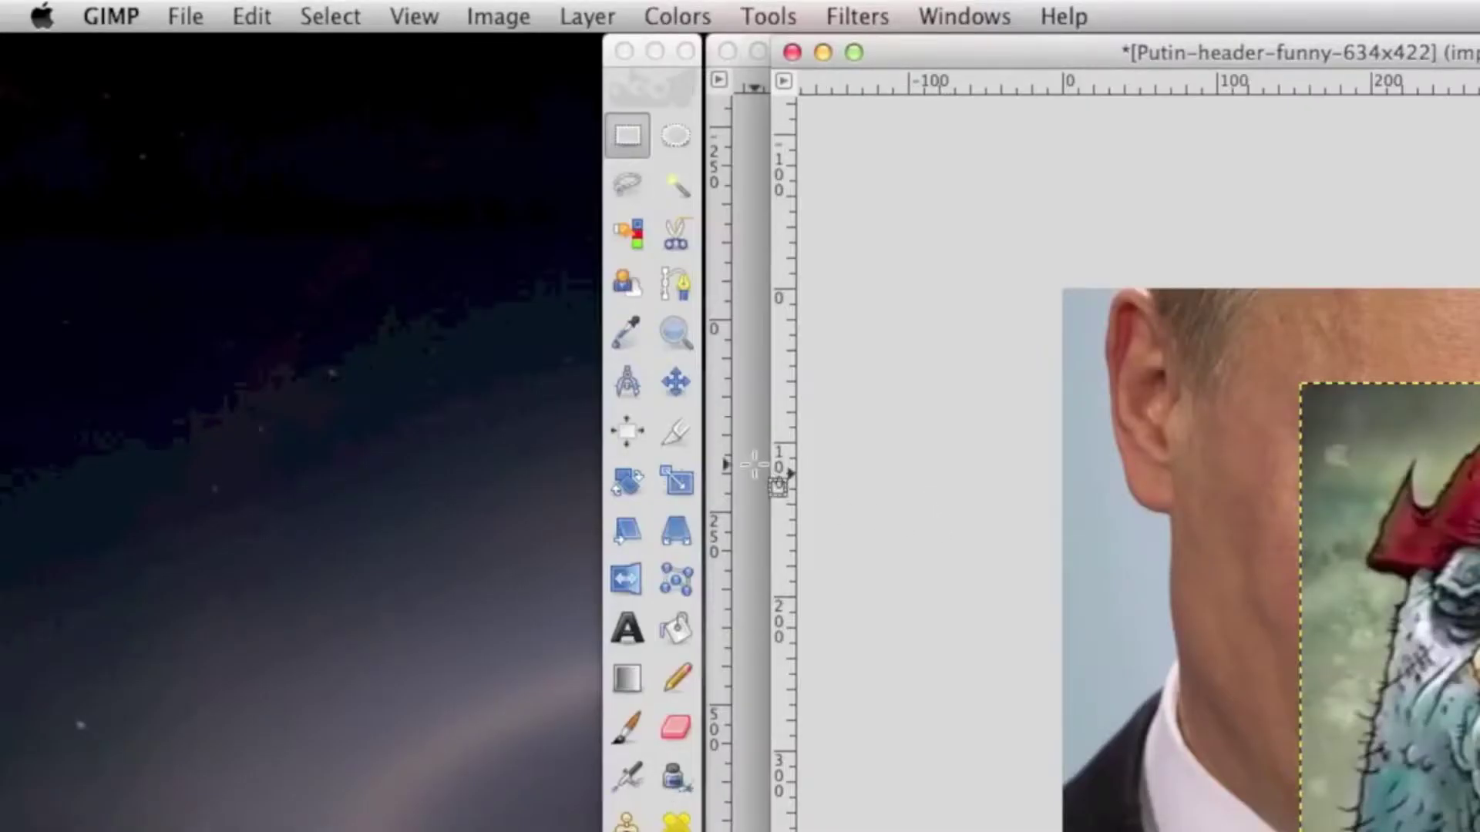
click(185, 16)
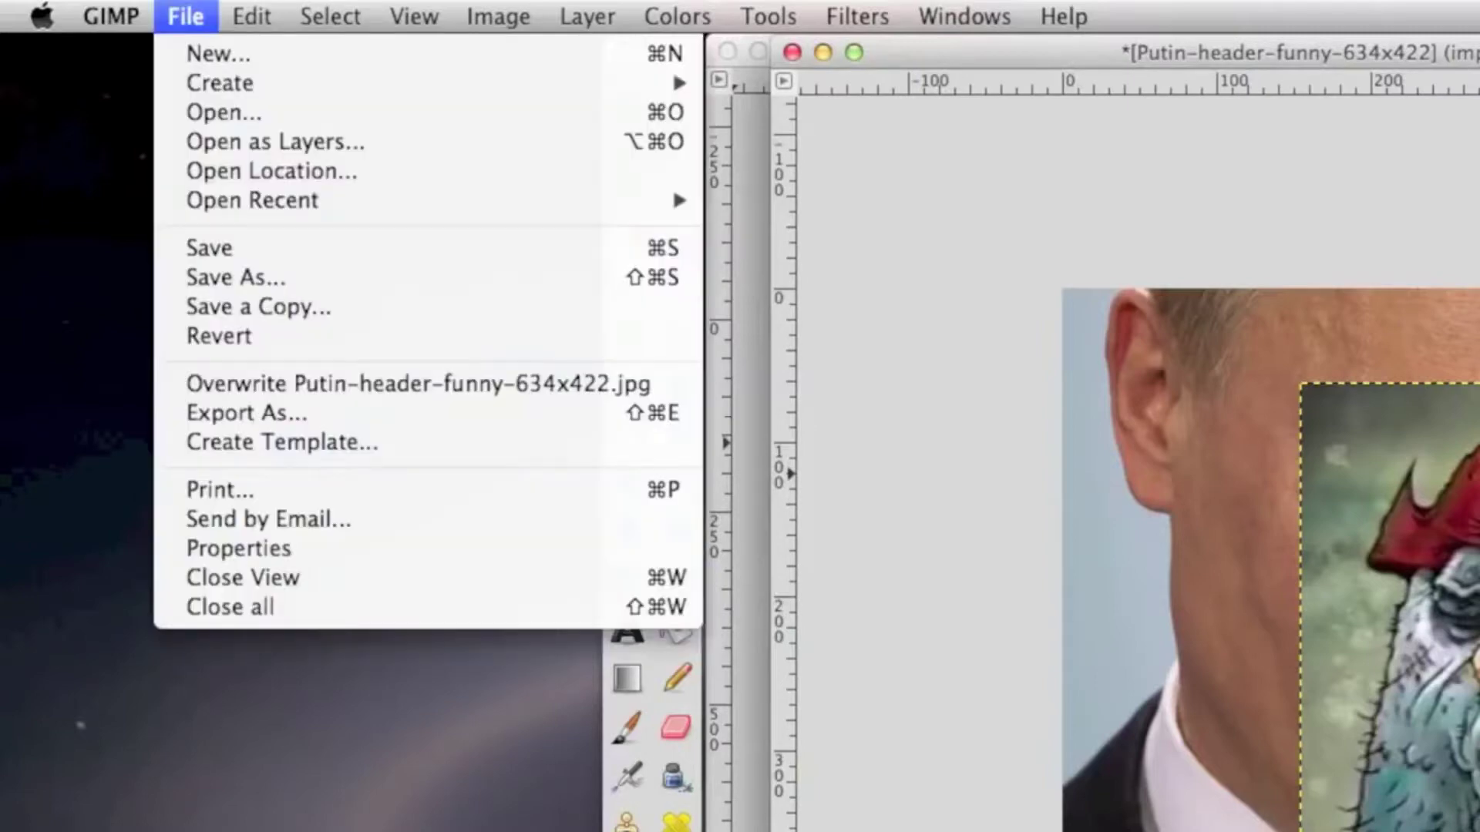
click(194, 50)
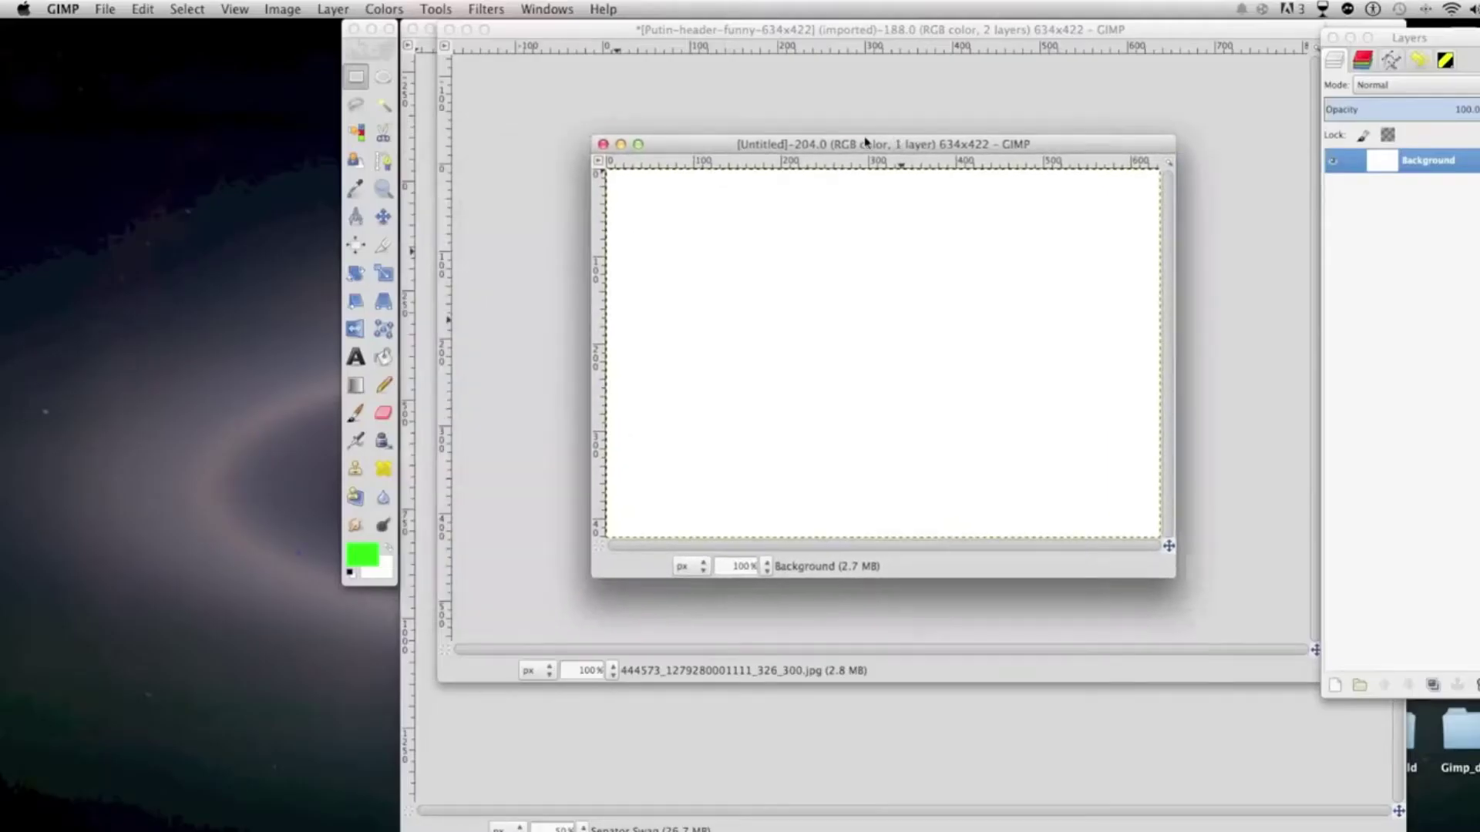
click(179, 14)
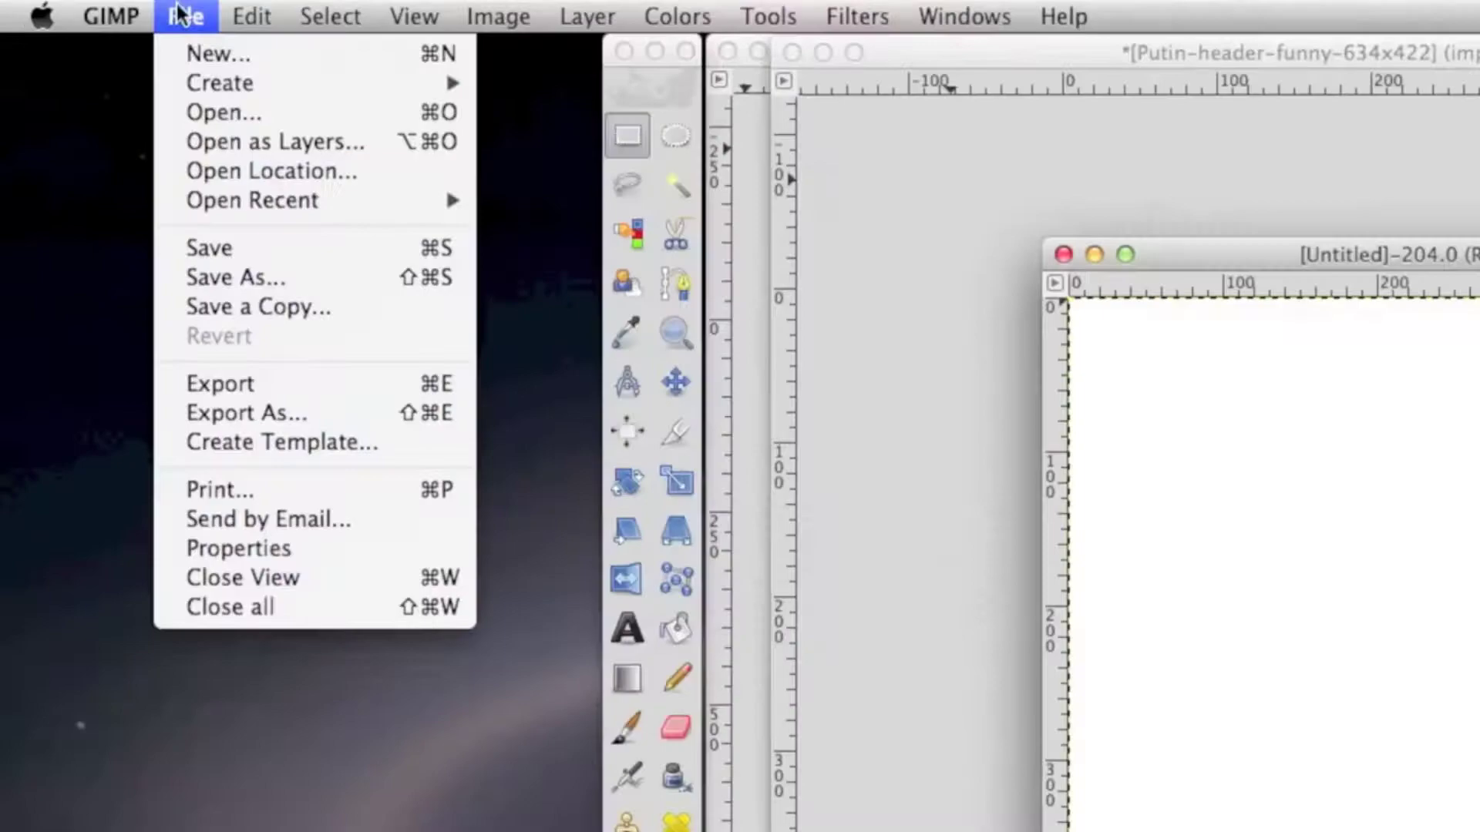
click(196, 109)
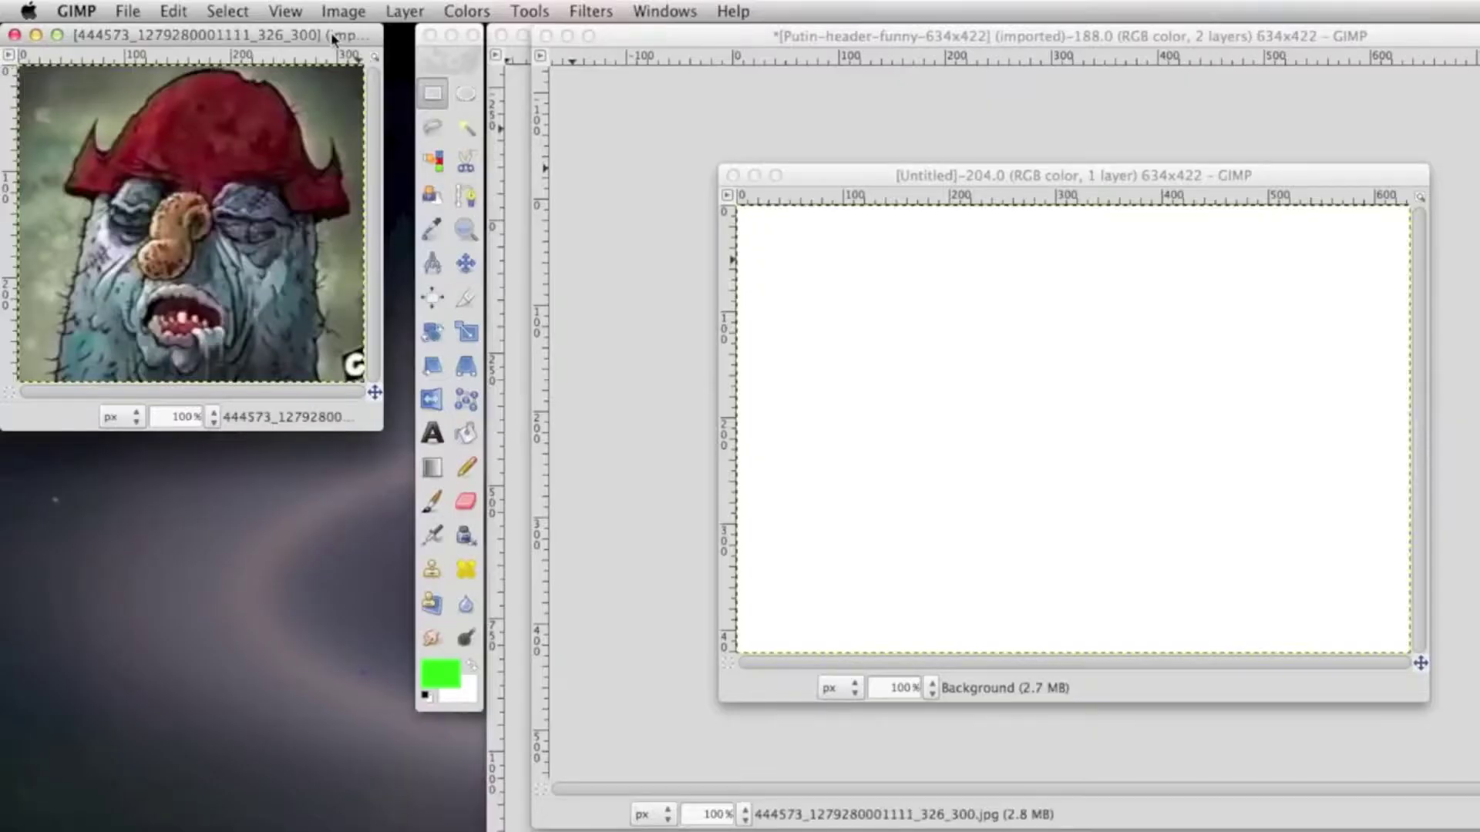
drag(330, 31, 1097, 184)
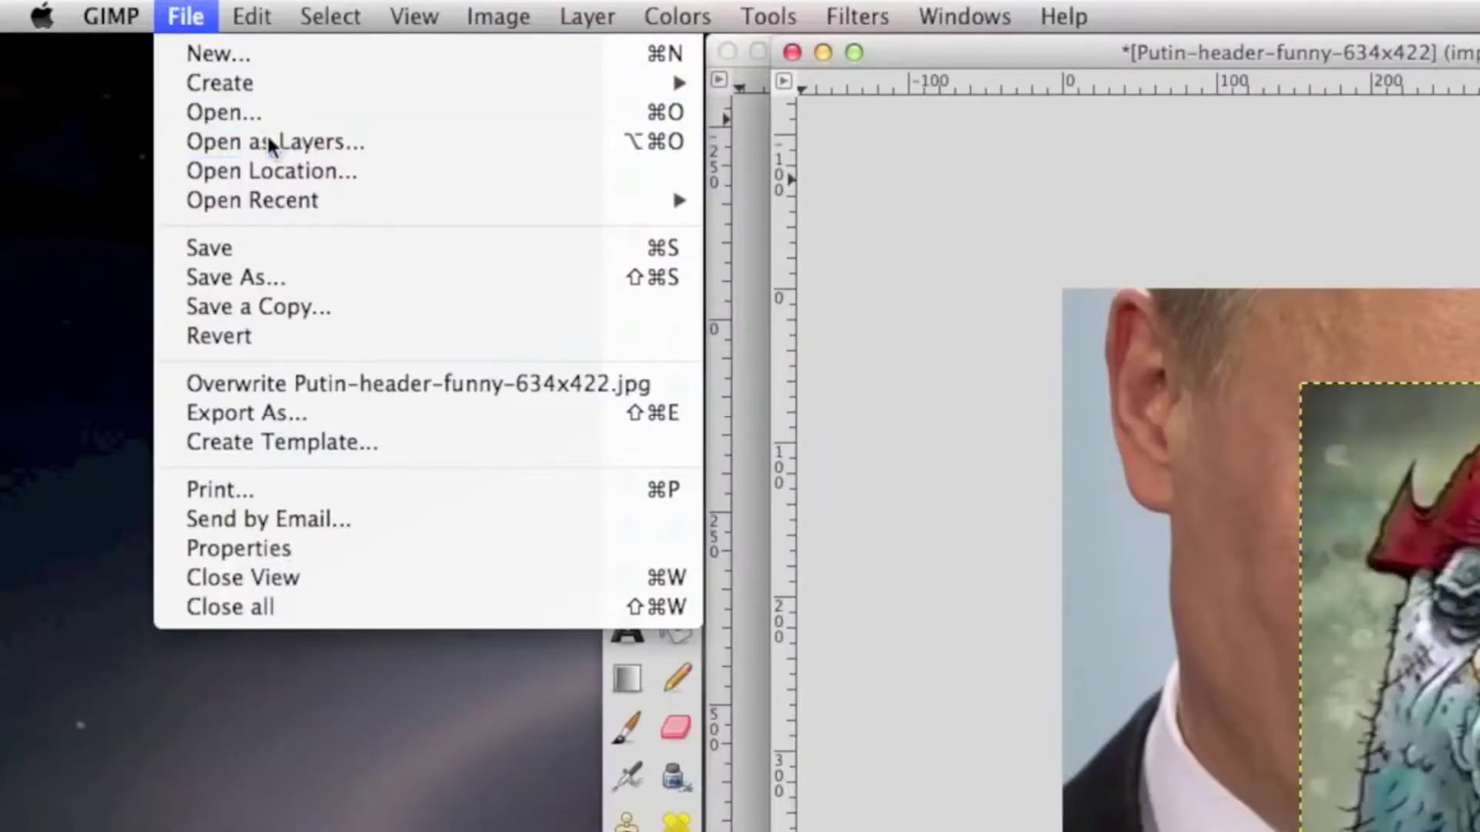
Step: Add the nic-cage-everyone picture and the nGjvR.png sunglasses as new layers above the Putin-header-funny-634x422 photo
click(266, 137)
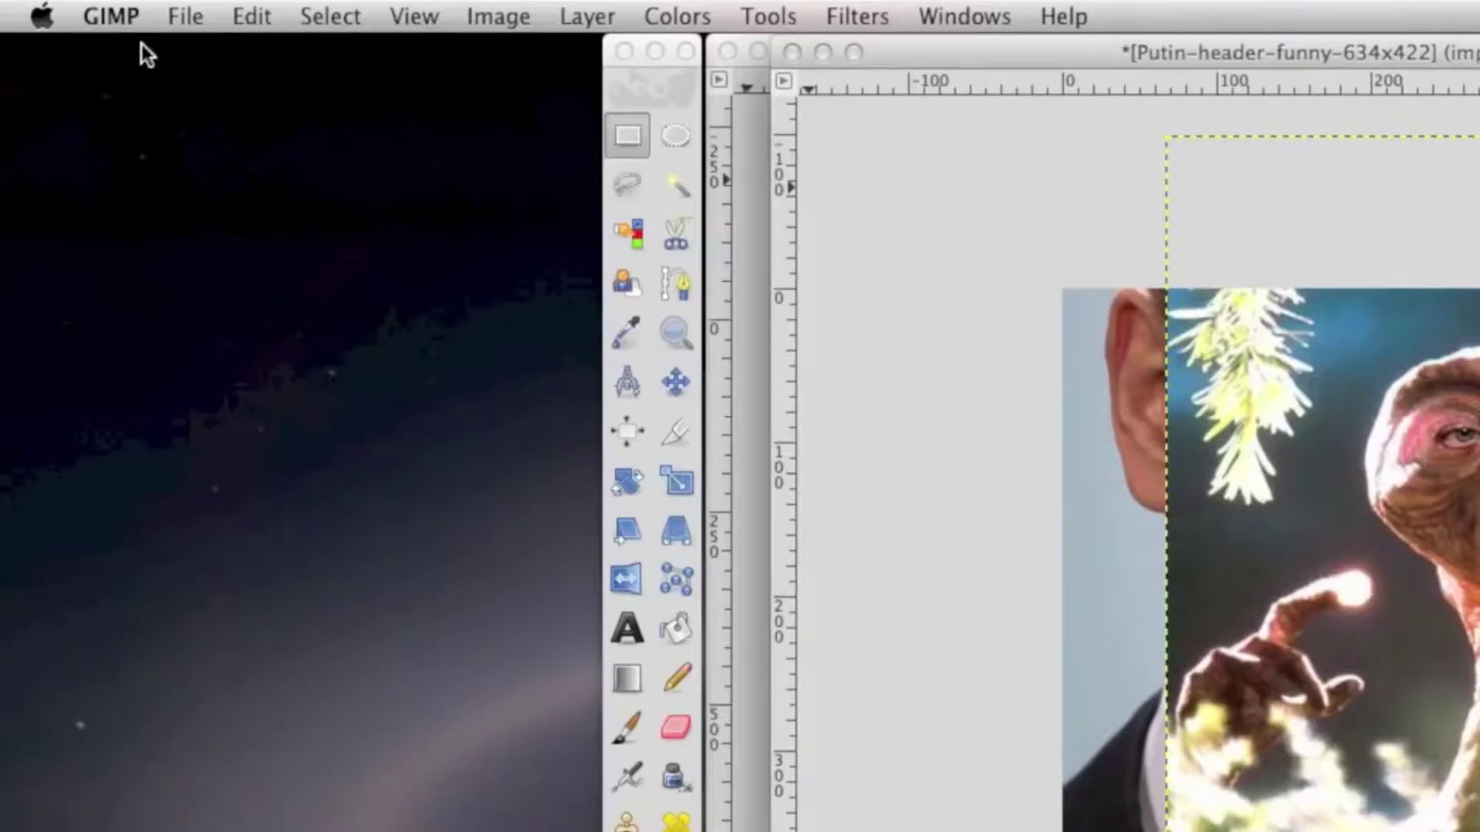
click(185, 16)
click(216, 115)
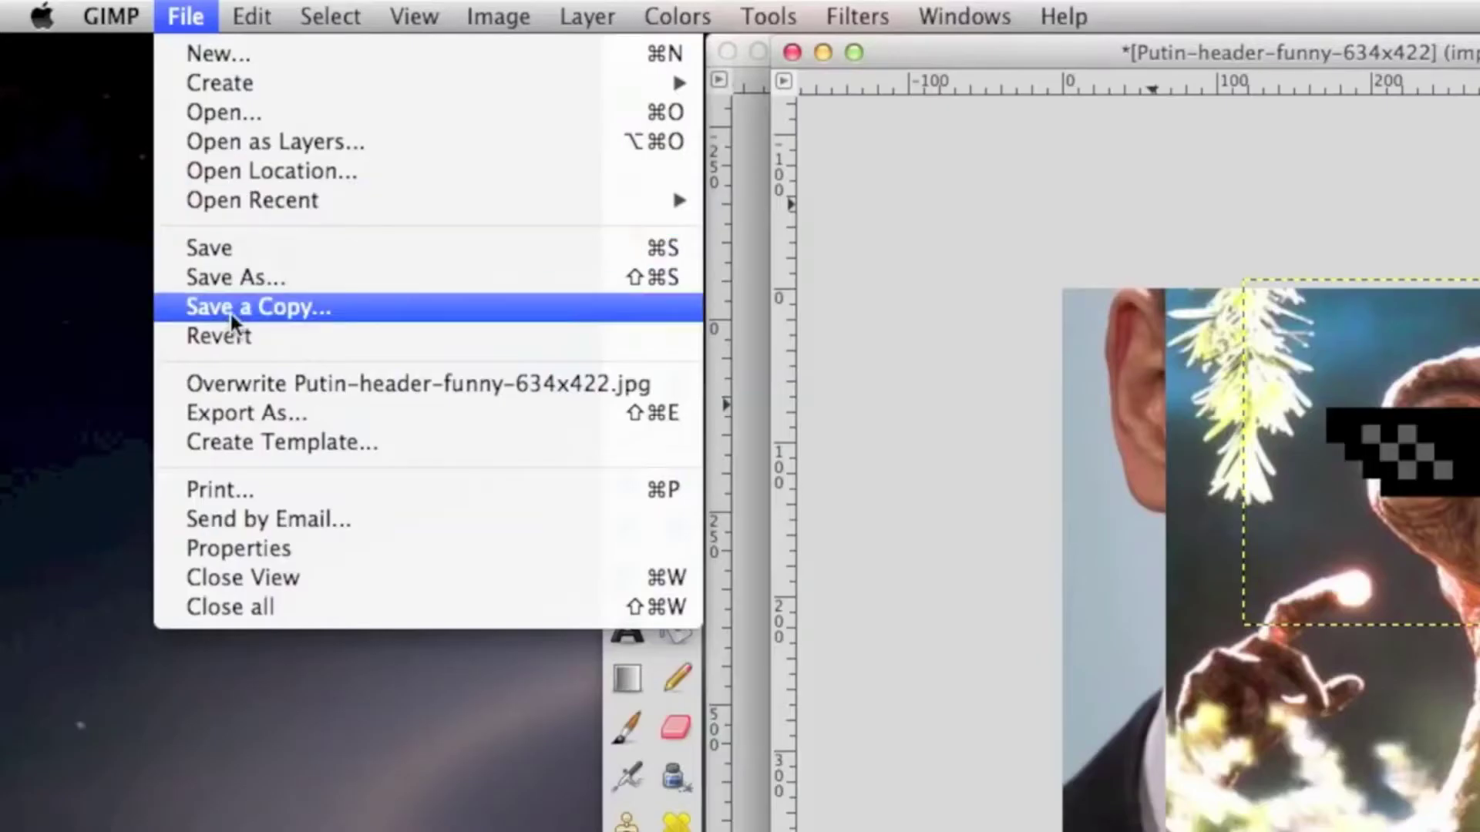
Step: Save the layered image as NicolasCageIsLove.xcf in the Pictures folder
click(231, 248)
text(NicolasCageIsLove.xcf)
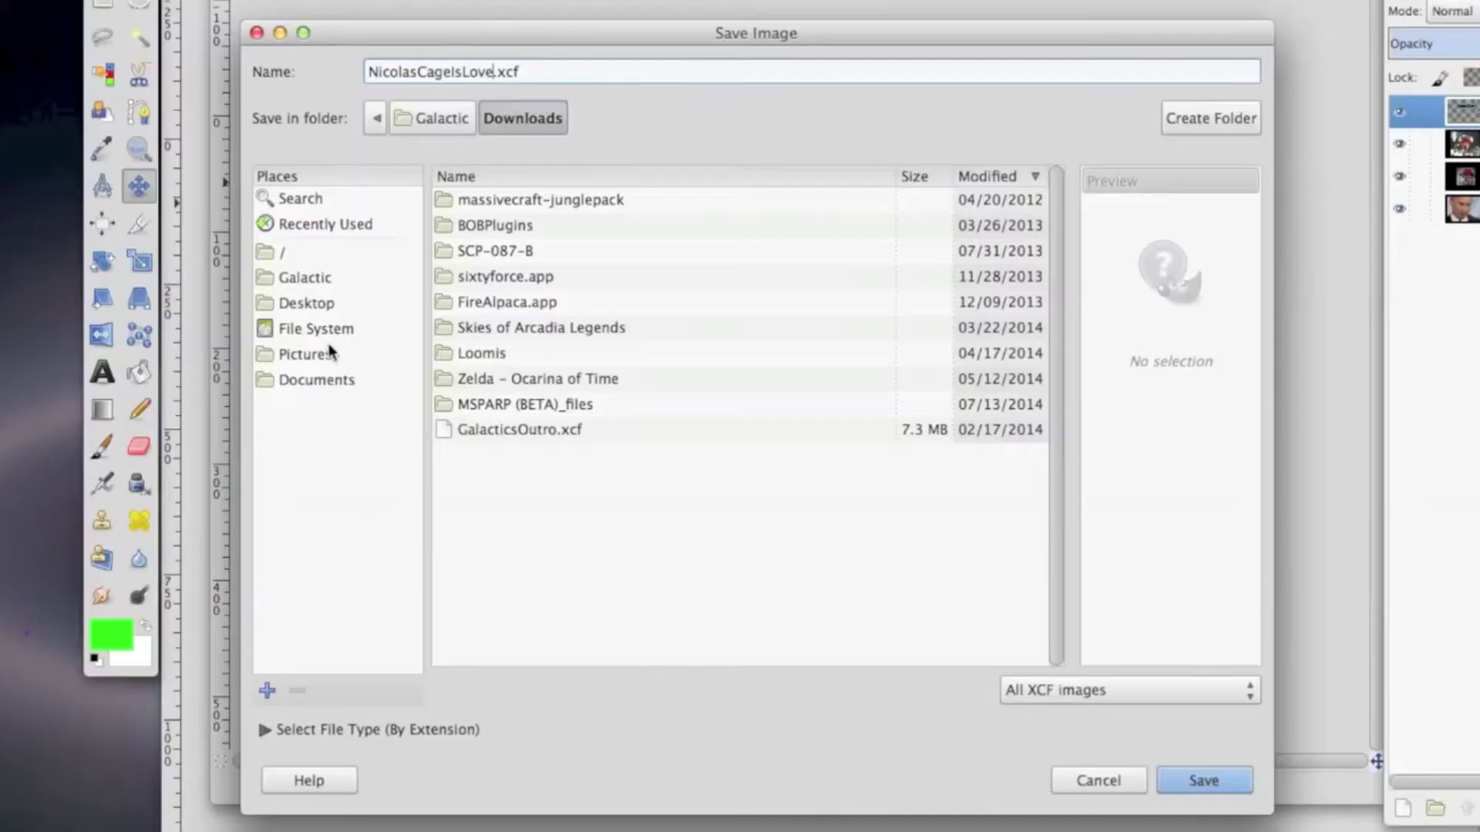
click(1149, 762)
click(1200, 830)
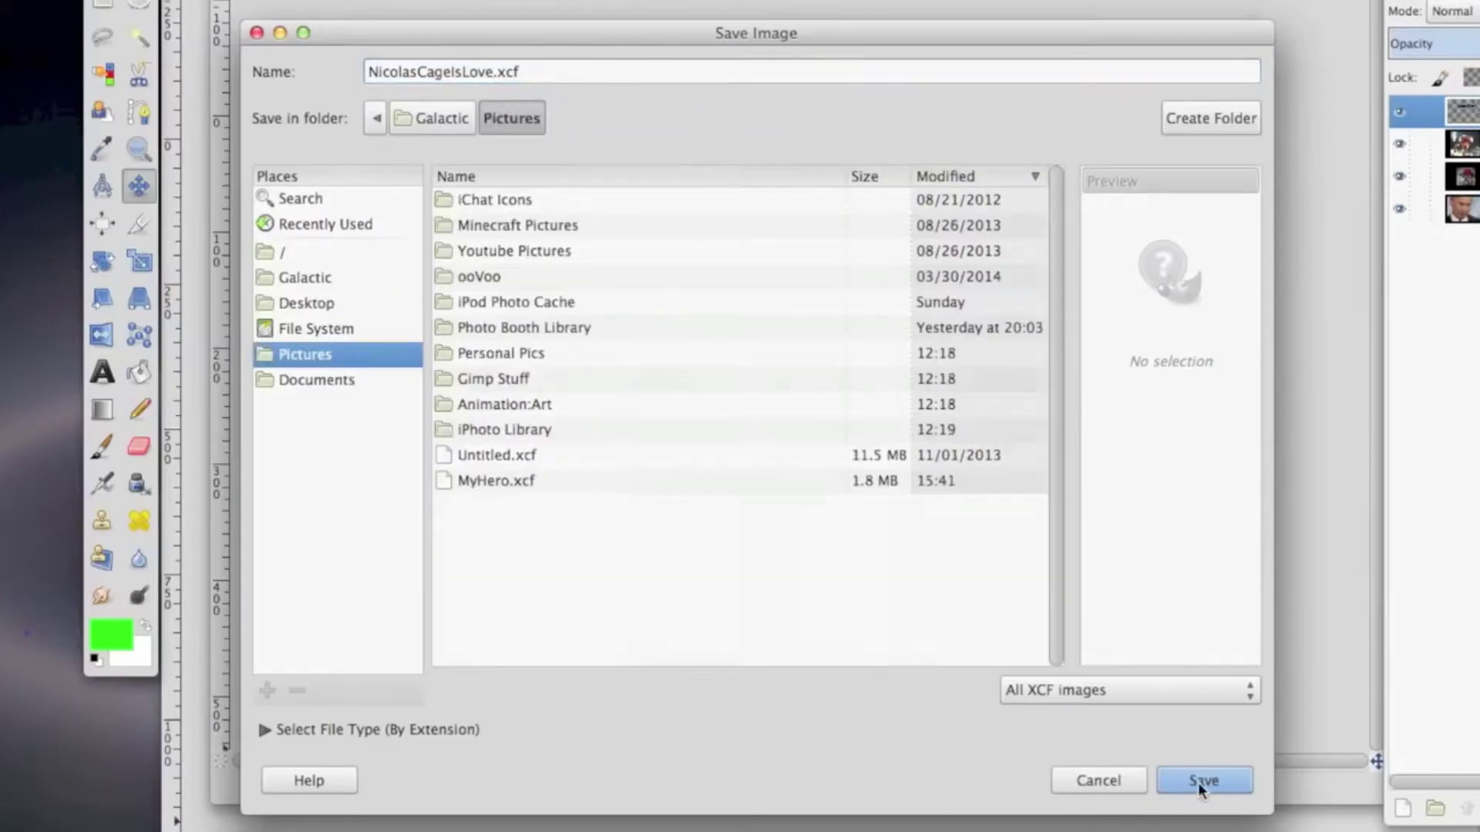
click(1197, 783)
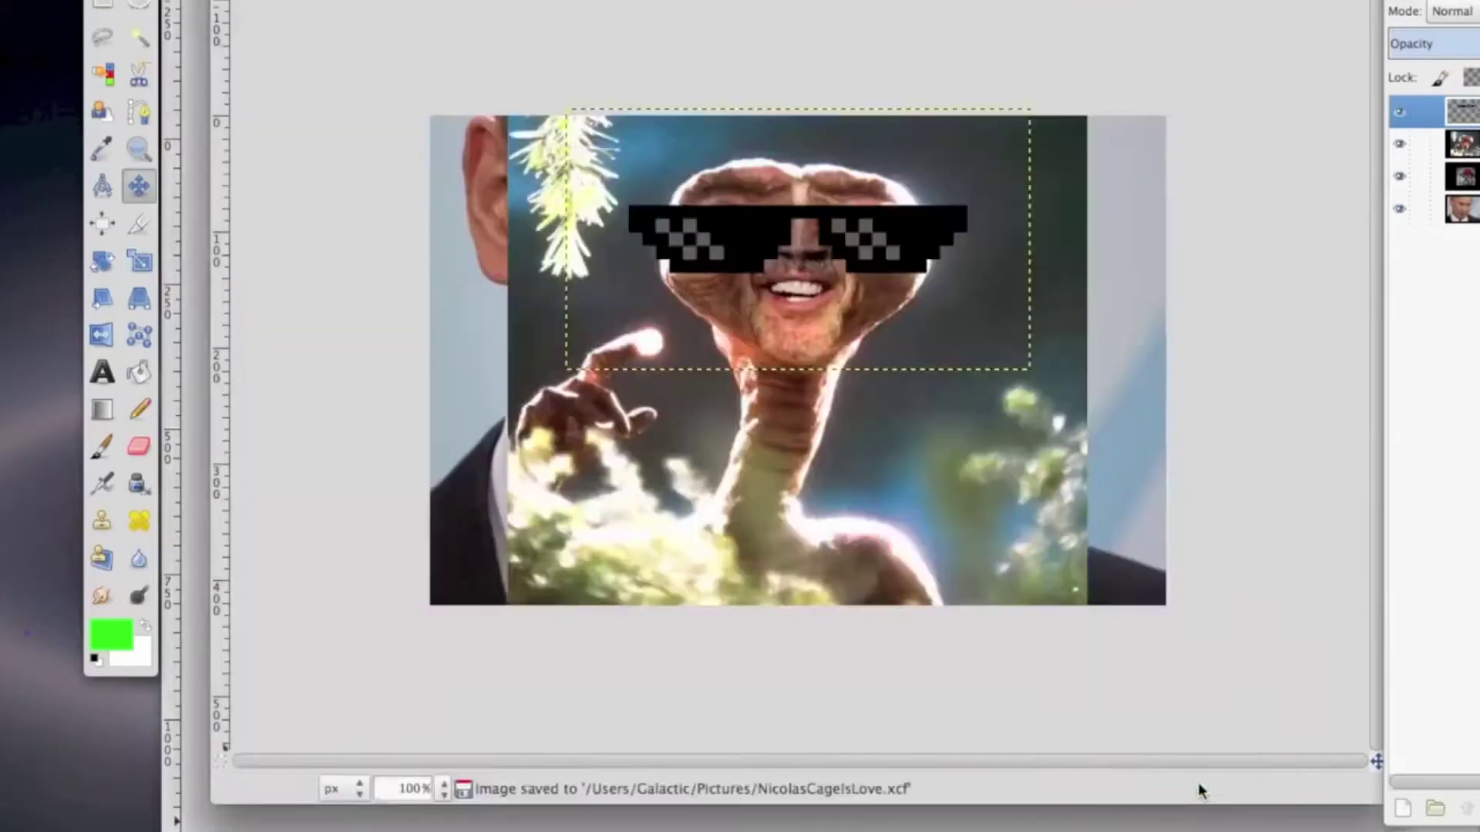
Step: Reopen NicolasCageIsLove.xcf from the Pictures folder and move its window over the blank image
click(1021, 790)
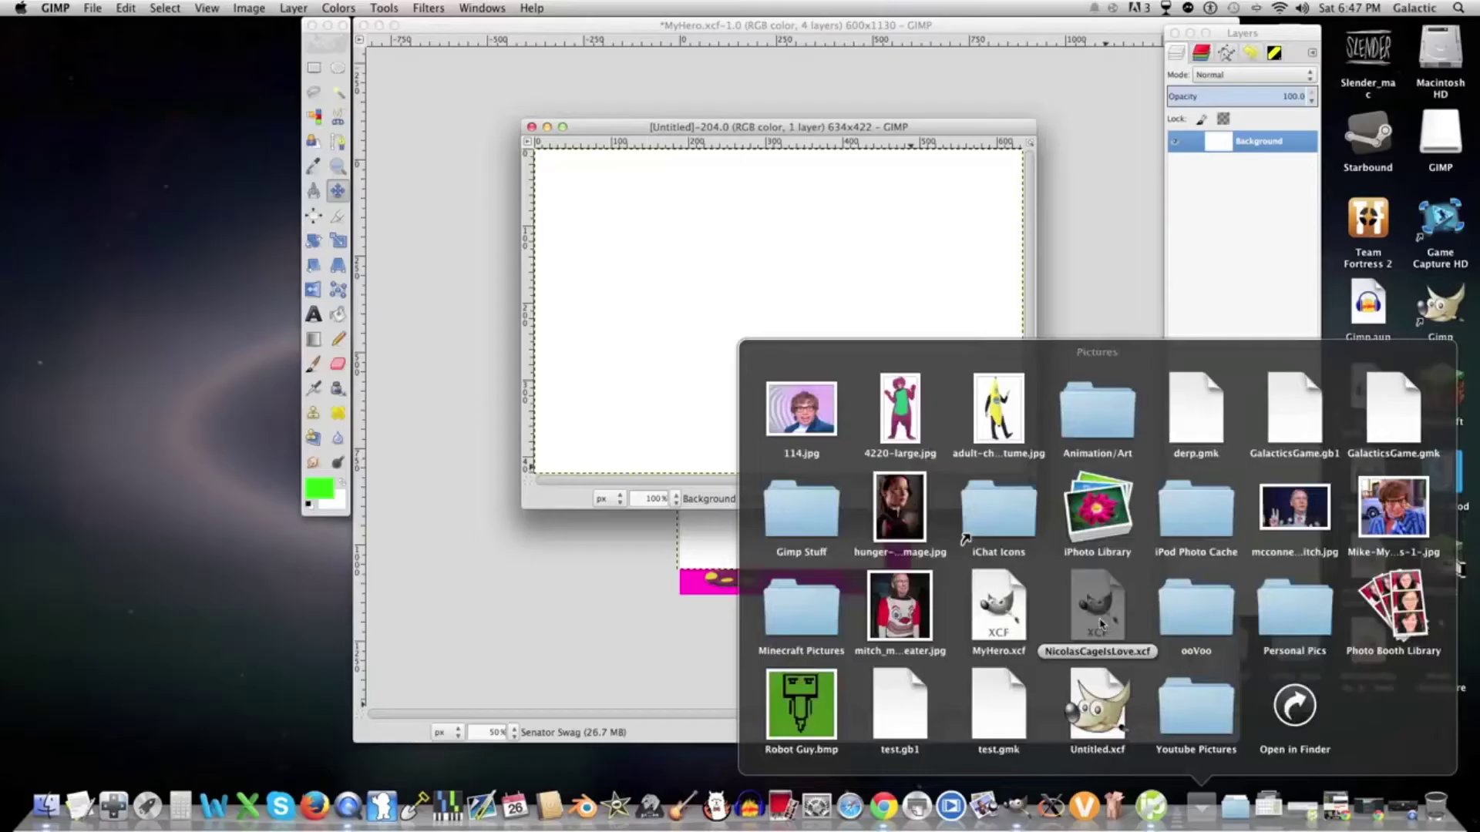
click(851, 478)
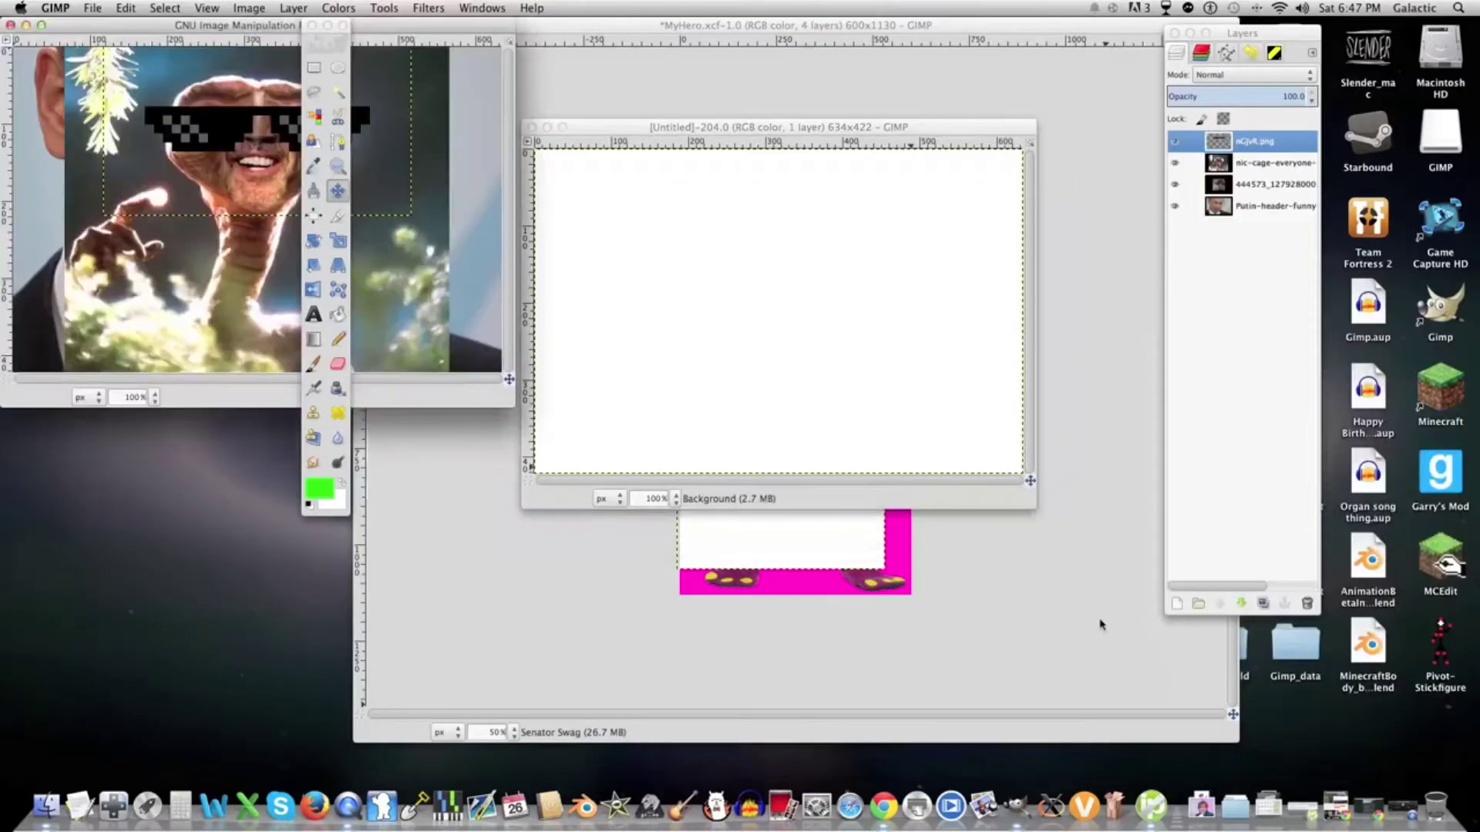
drag(400, 26, 934, 136)
Step: Start exporting the image to the Pictures folder as NicolasCageIsLove.jpeg
click(92, 8)
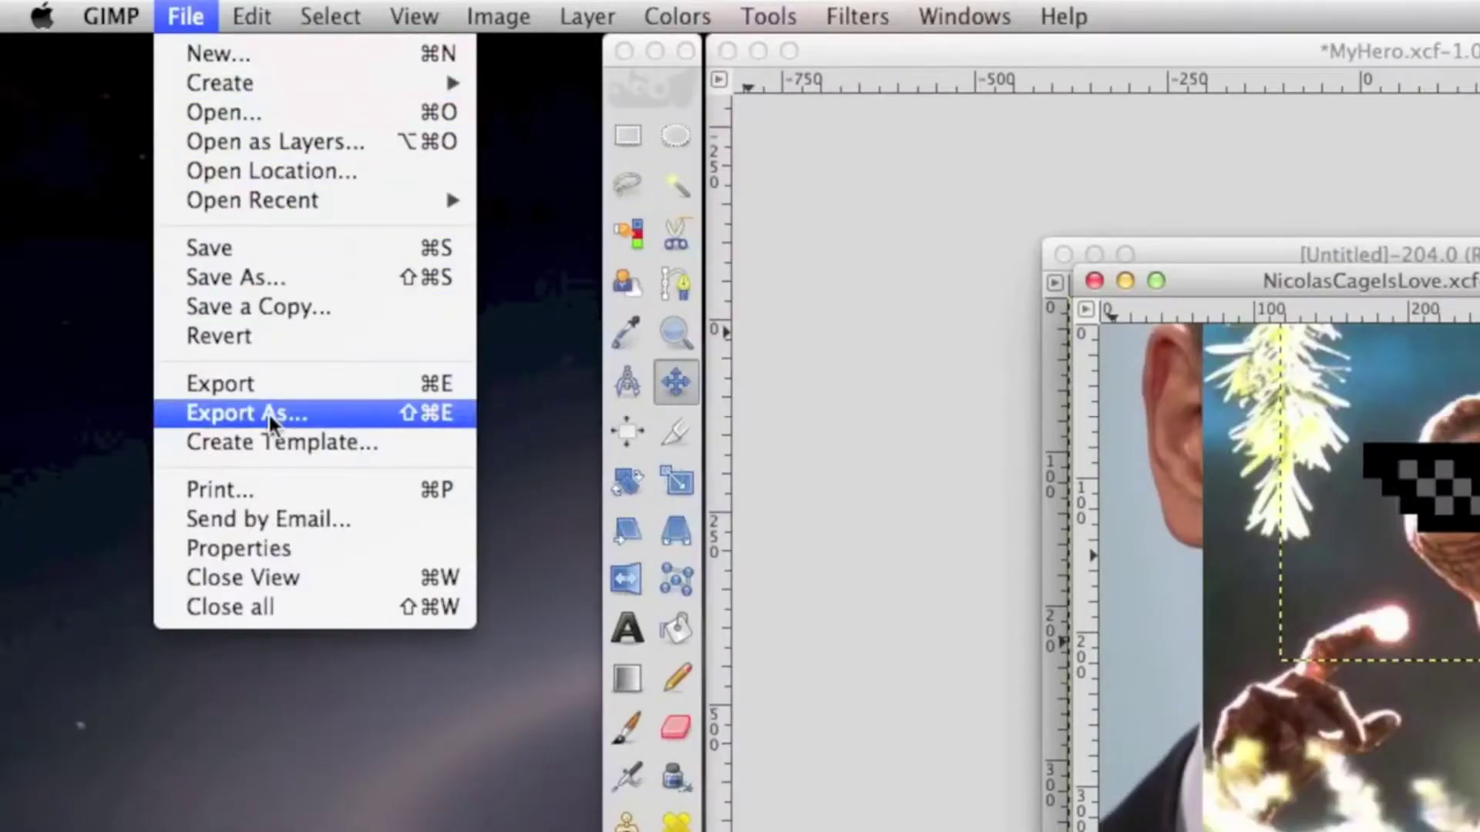
click(293, 390)
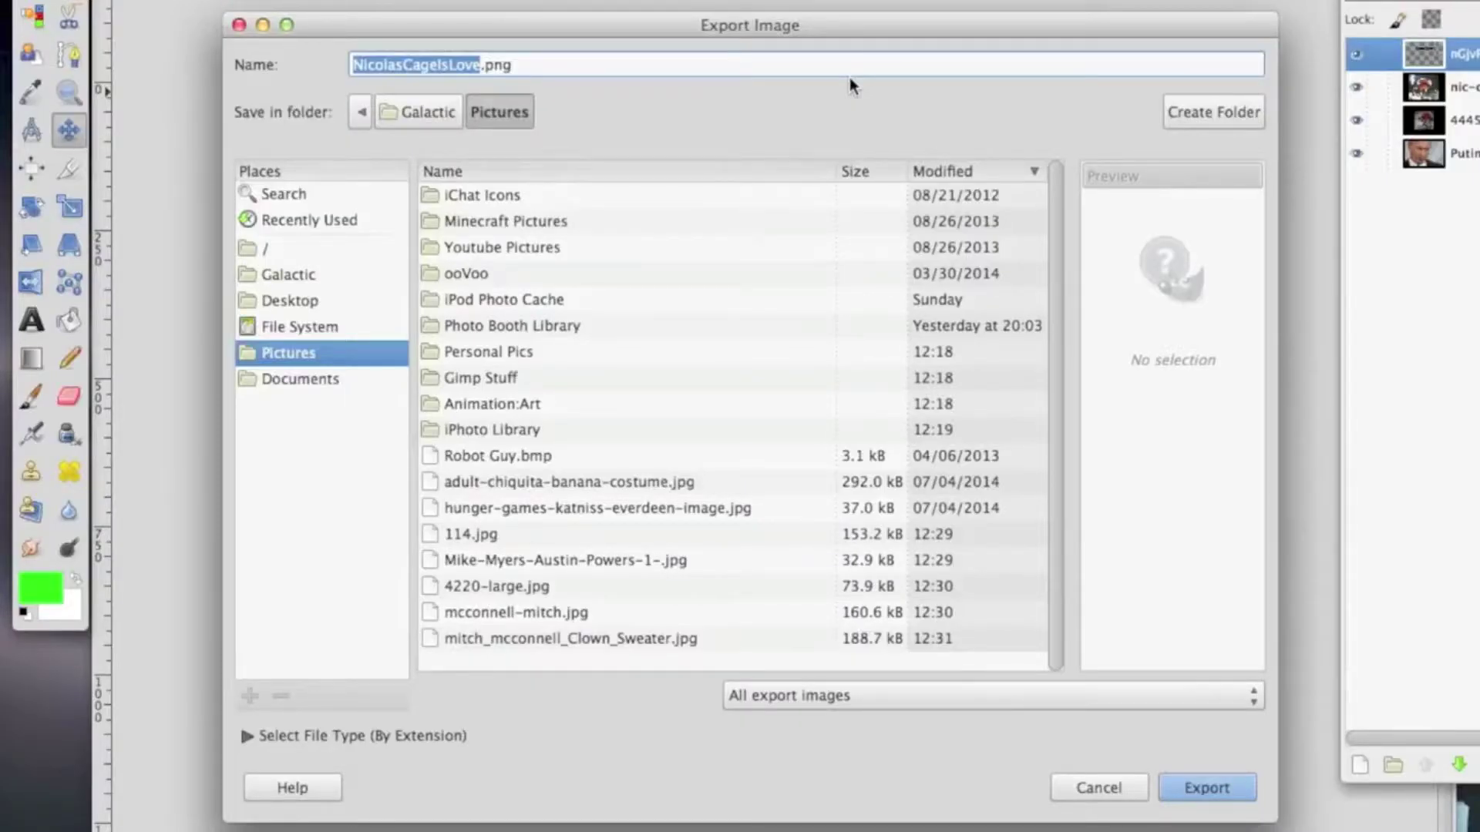
click(867, 65)
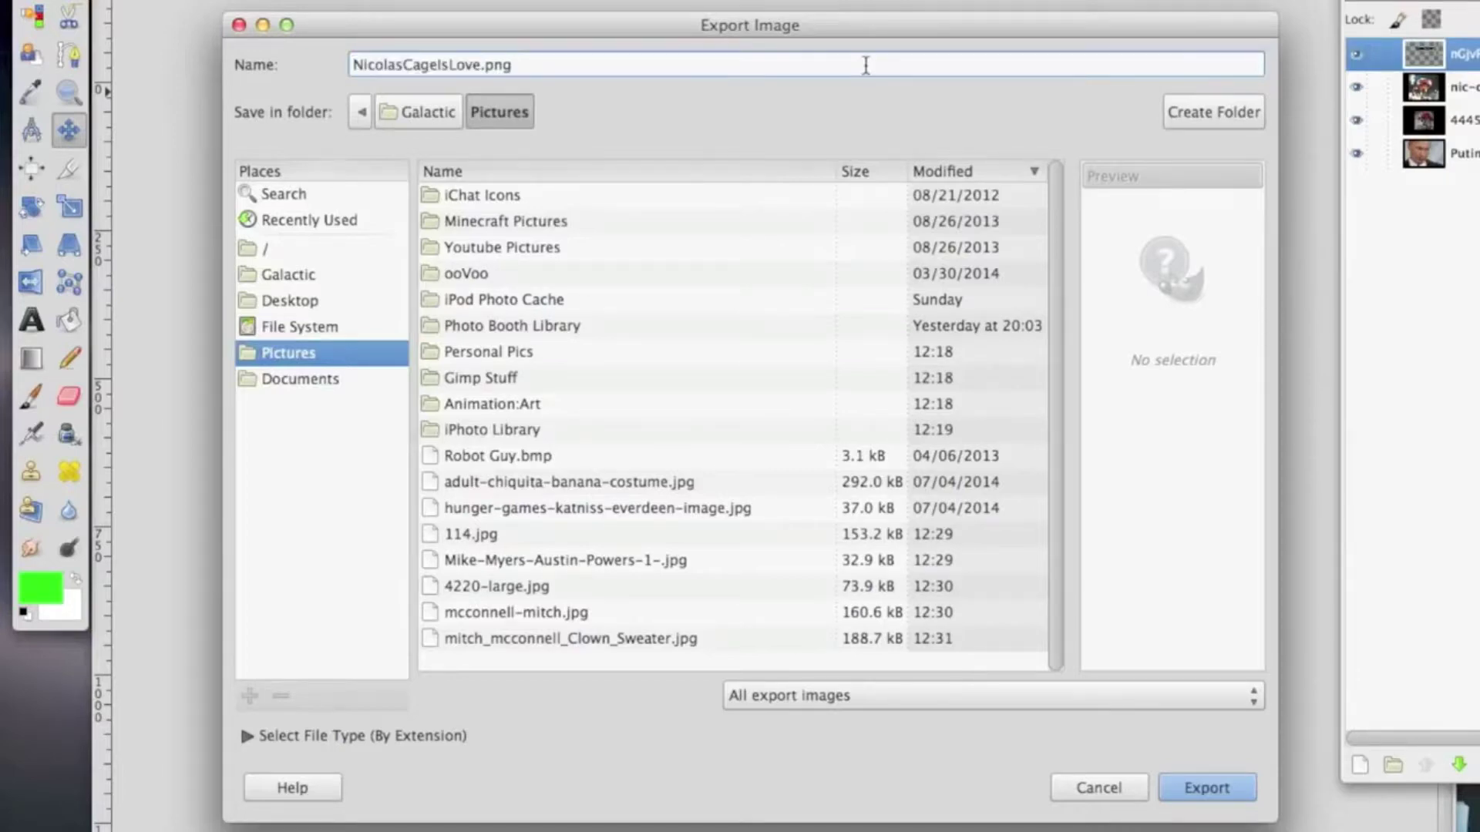
click(1214, 772)
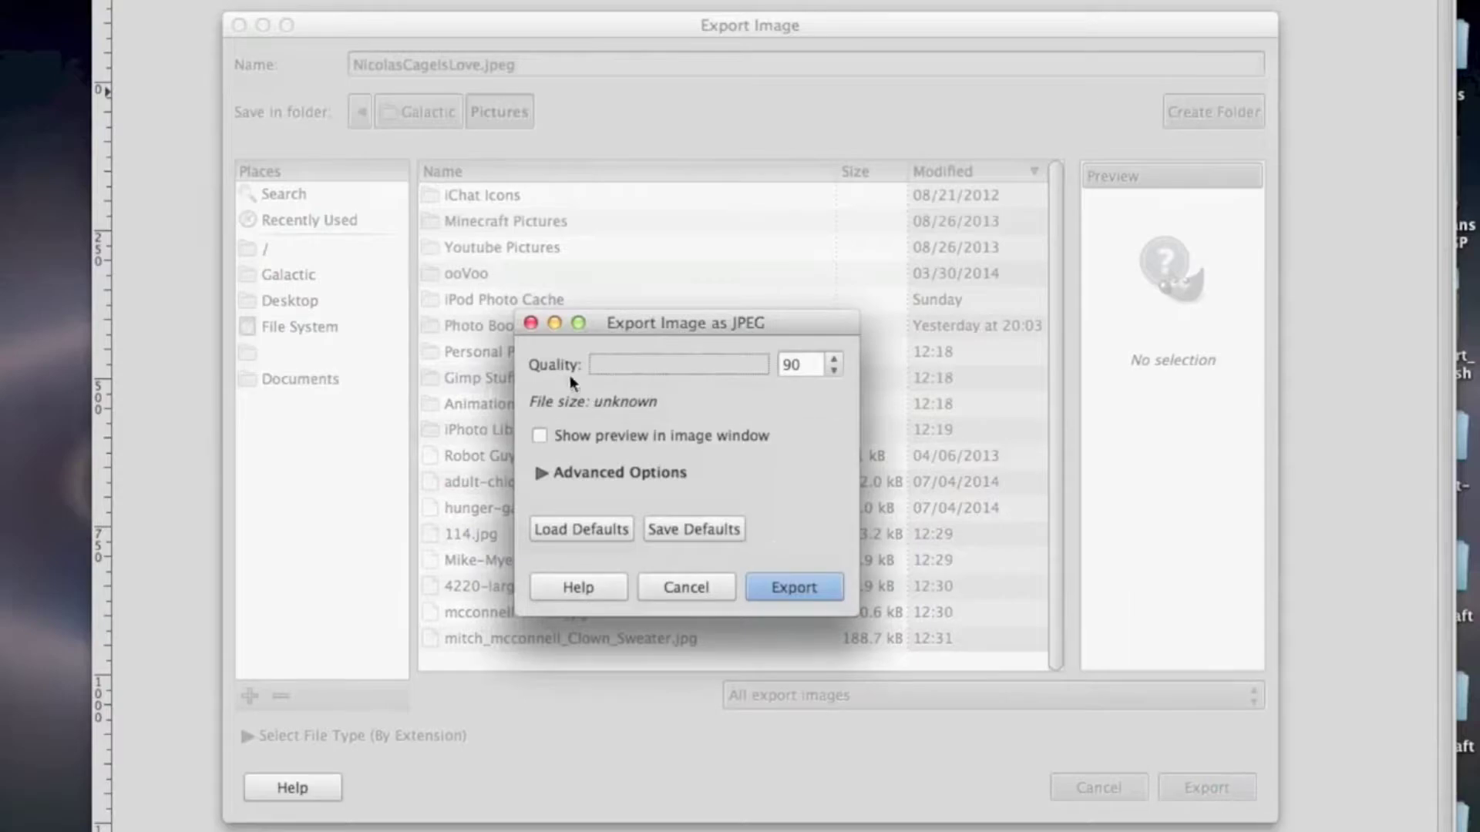
Step: Turn on the JPEG preview in the image window, compare quality 50, 1 and 100, and export at quality 100
click(541, 437)
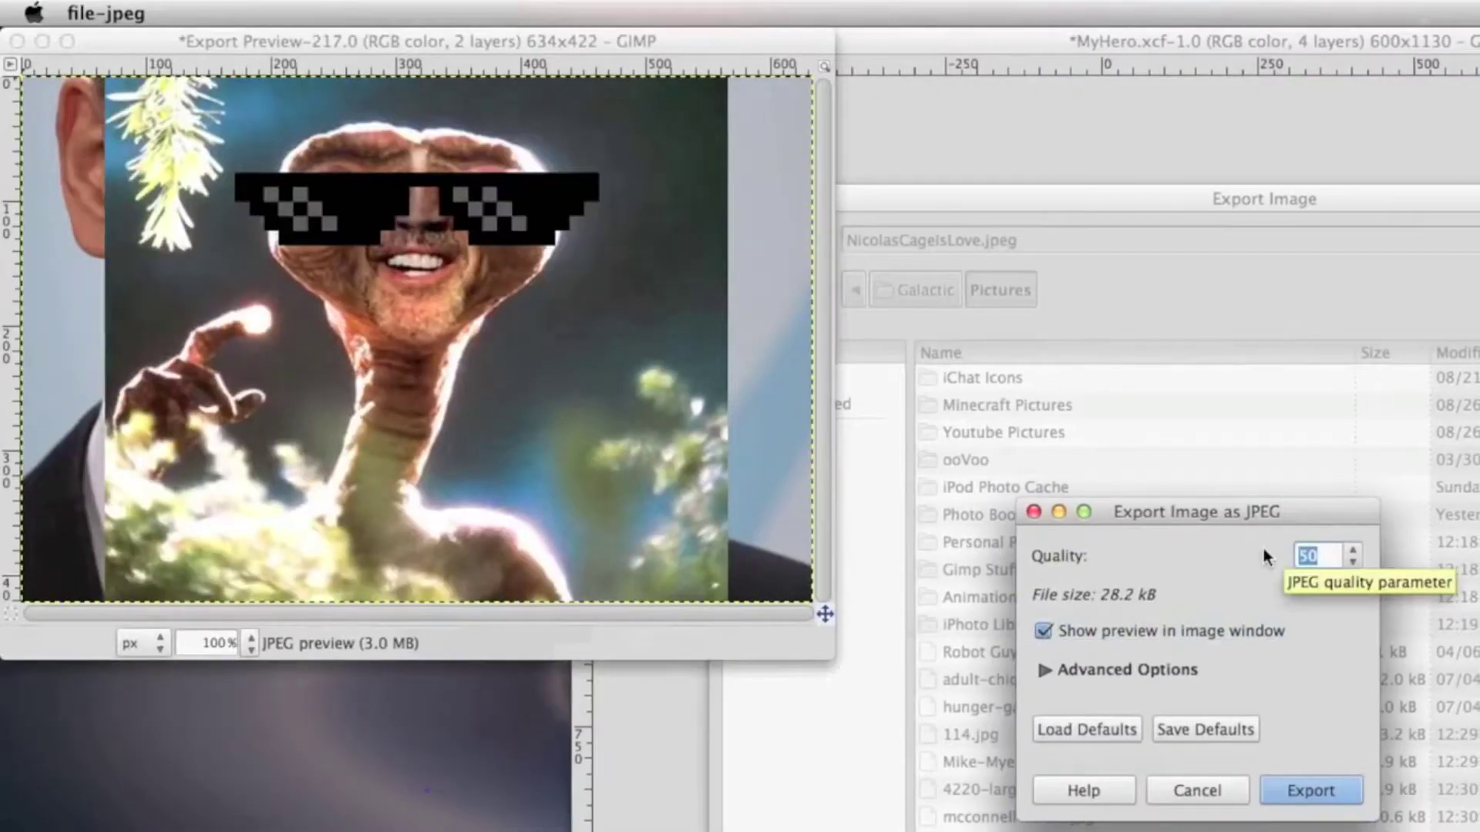
text(1)
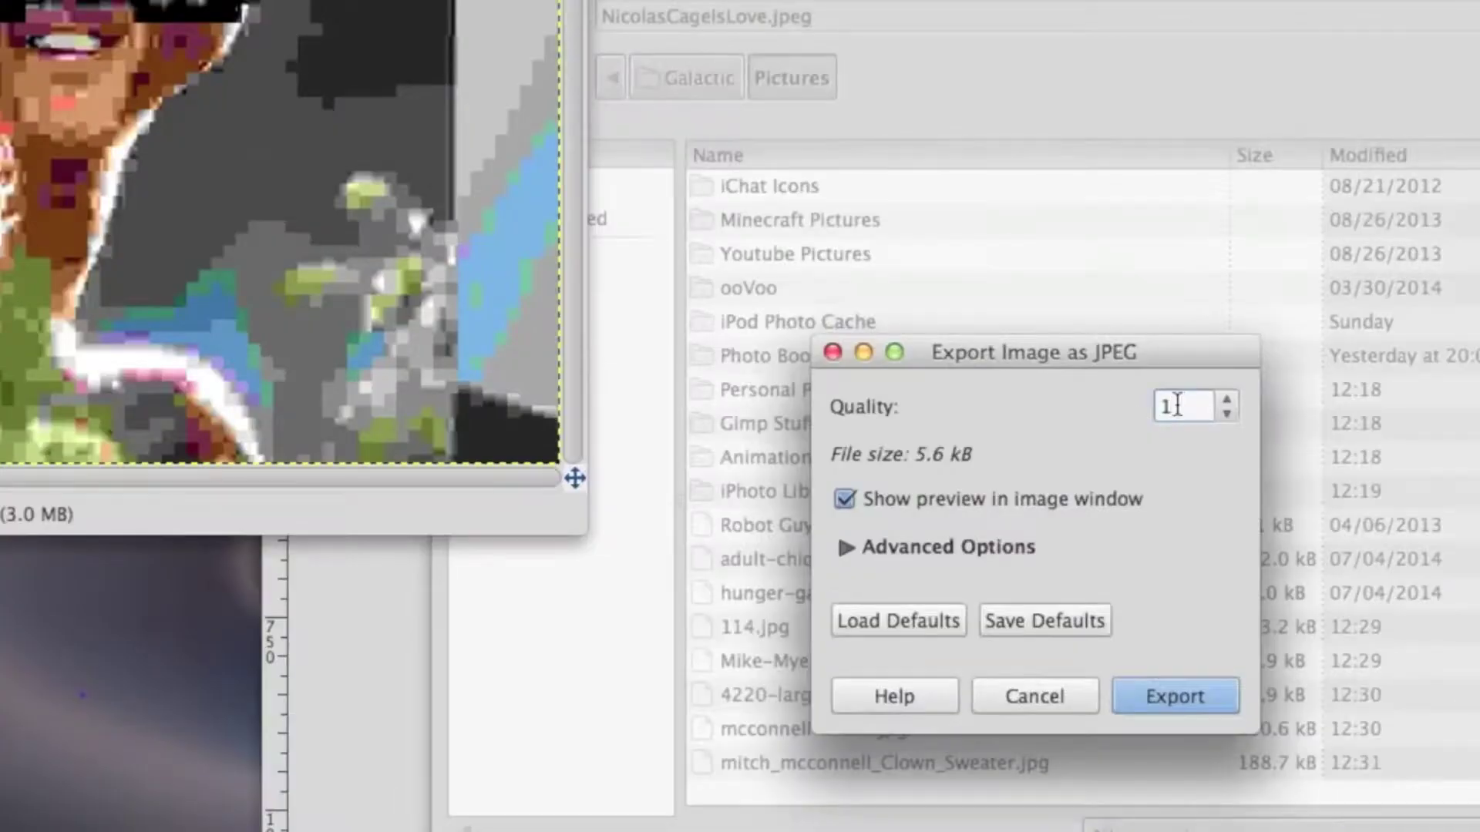
text(00)
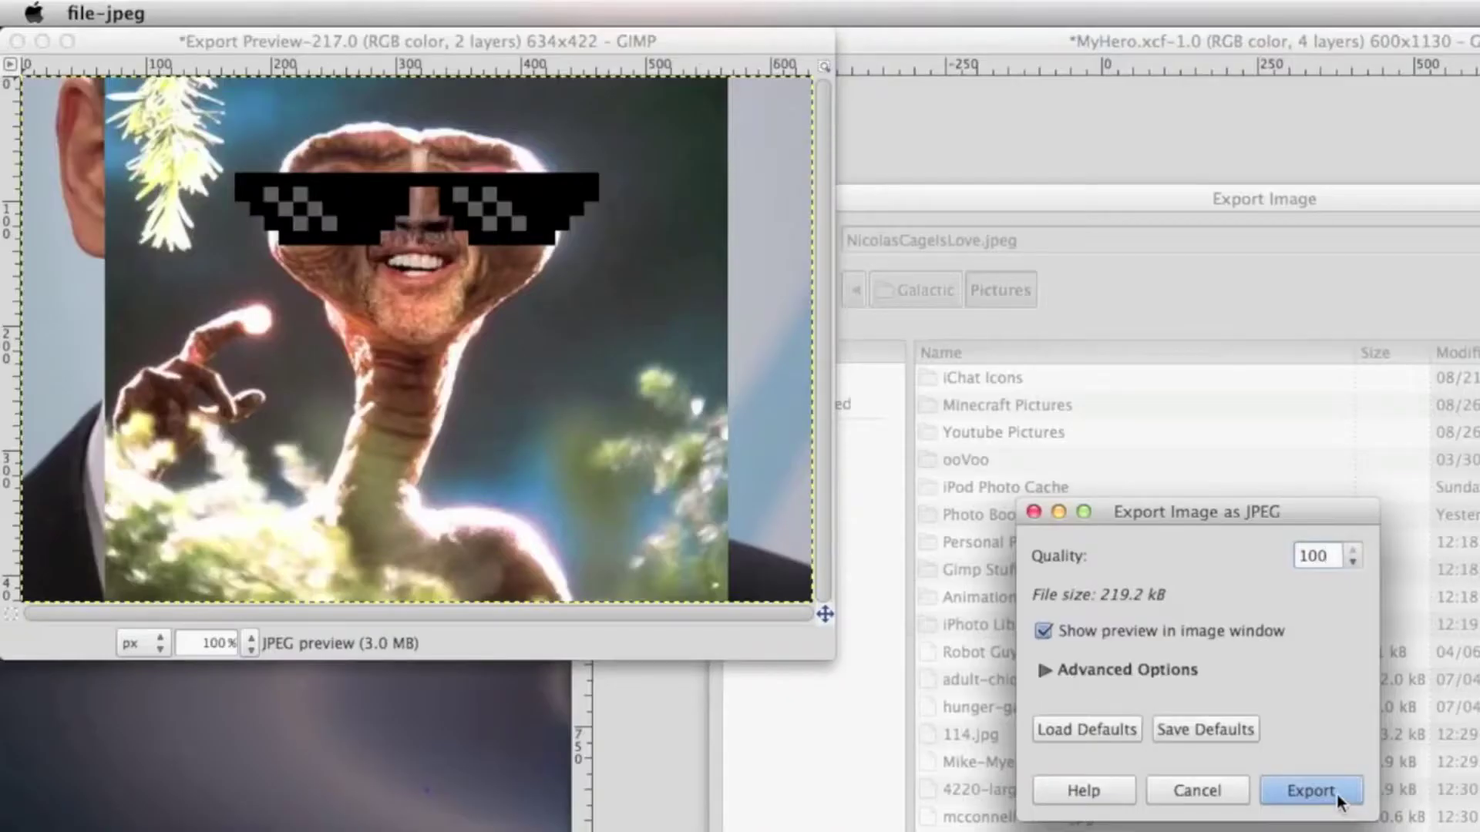
click(1337, 797)
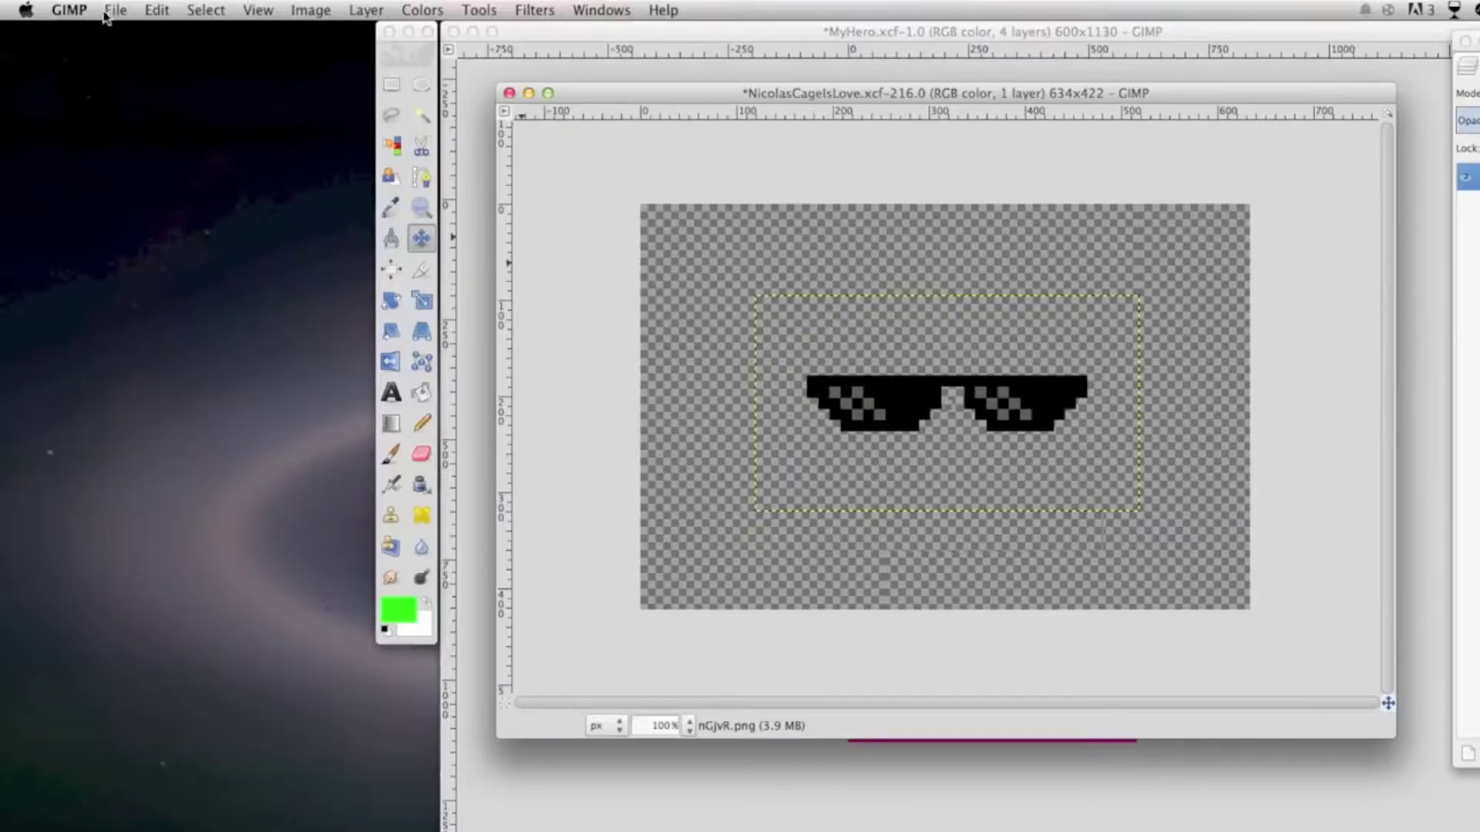
Step: Export the transparent sunglasses image to the Pictures folder as Glass.png and as Glass.jpeg
click(106, 13)
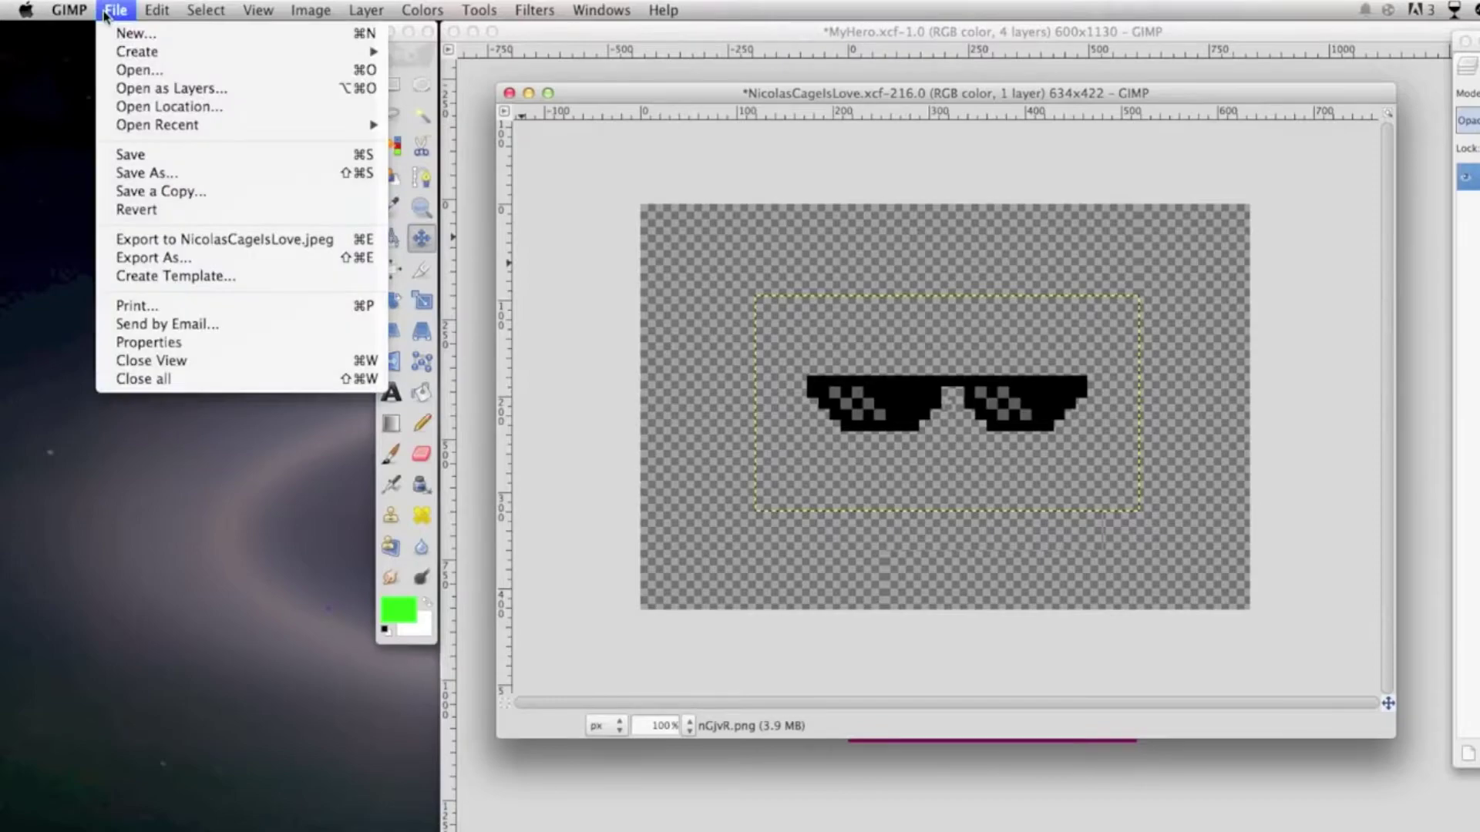
click(194, 269)
text(Glass.png)
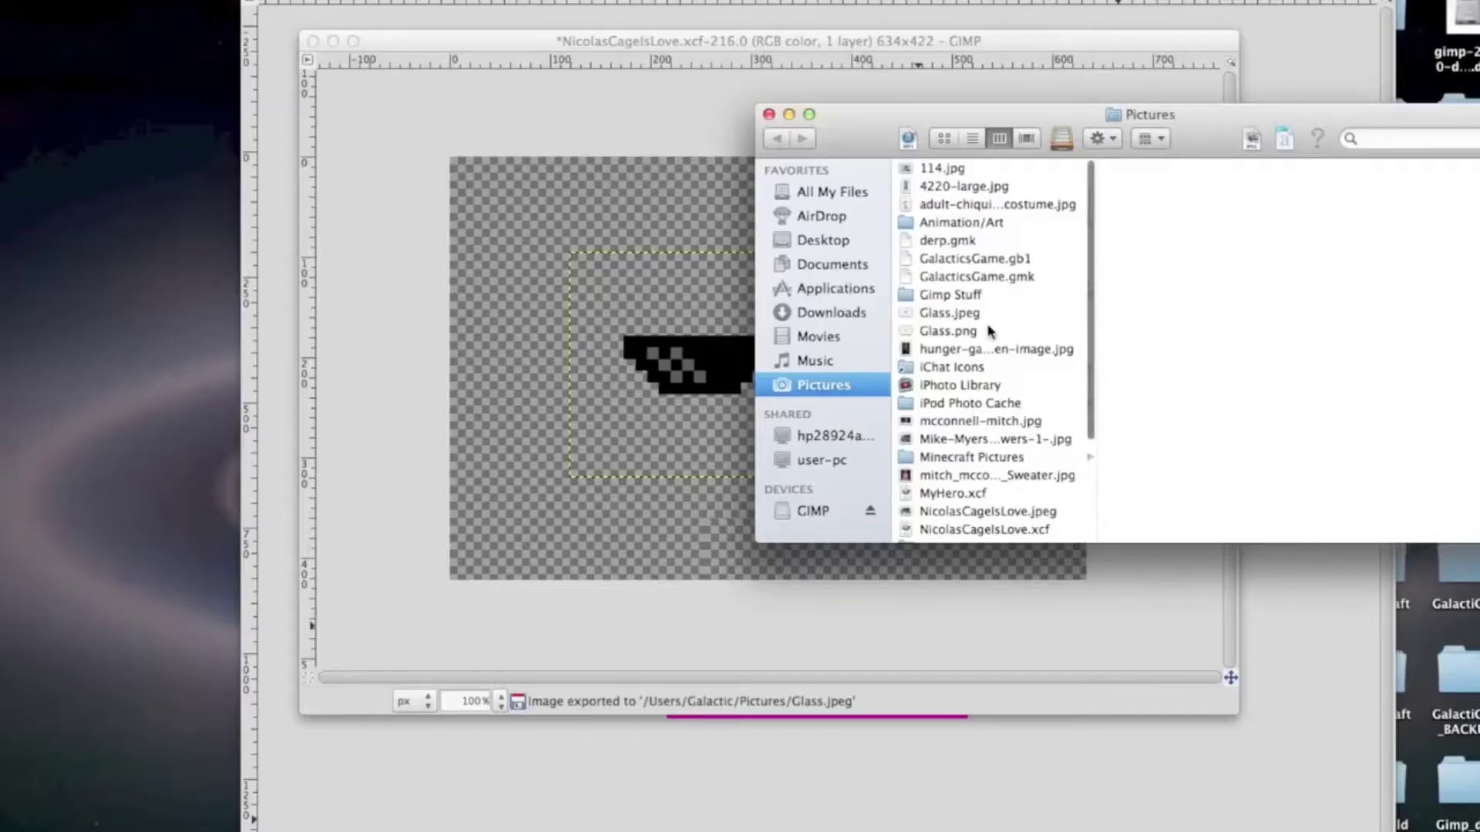
Step: Examine the exported Glass.png and Glass.jpeg files in the Pictures folder
click(992, 332)
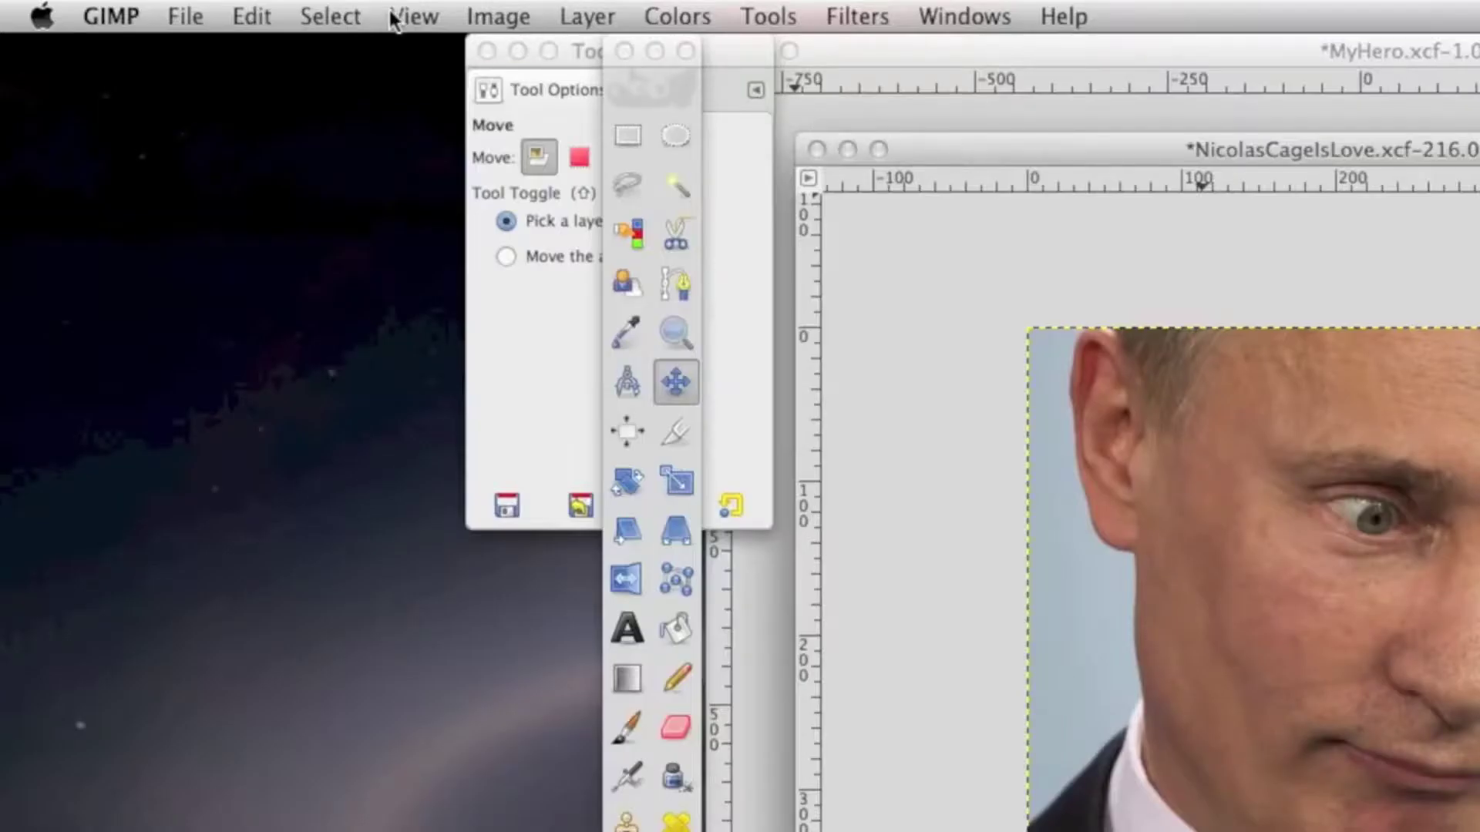
Step: Undo and redo the last scaling of the layer in NicolasCageIsLove.xcf
click(252, 16)
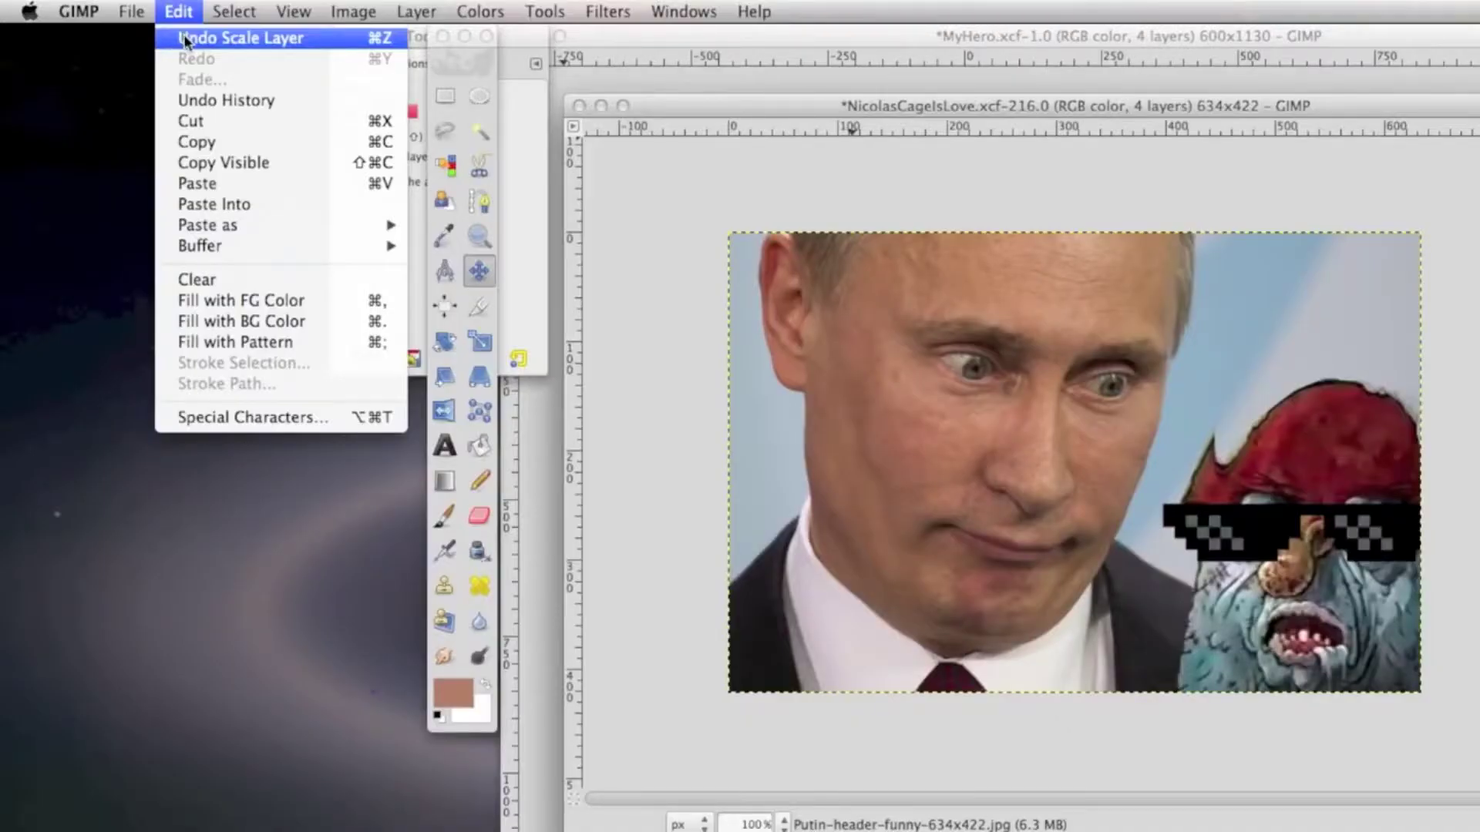
click(185, 38)
click(178, 12)
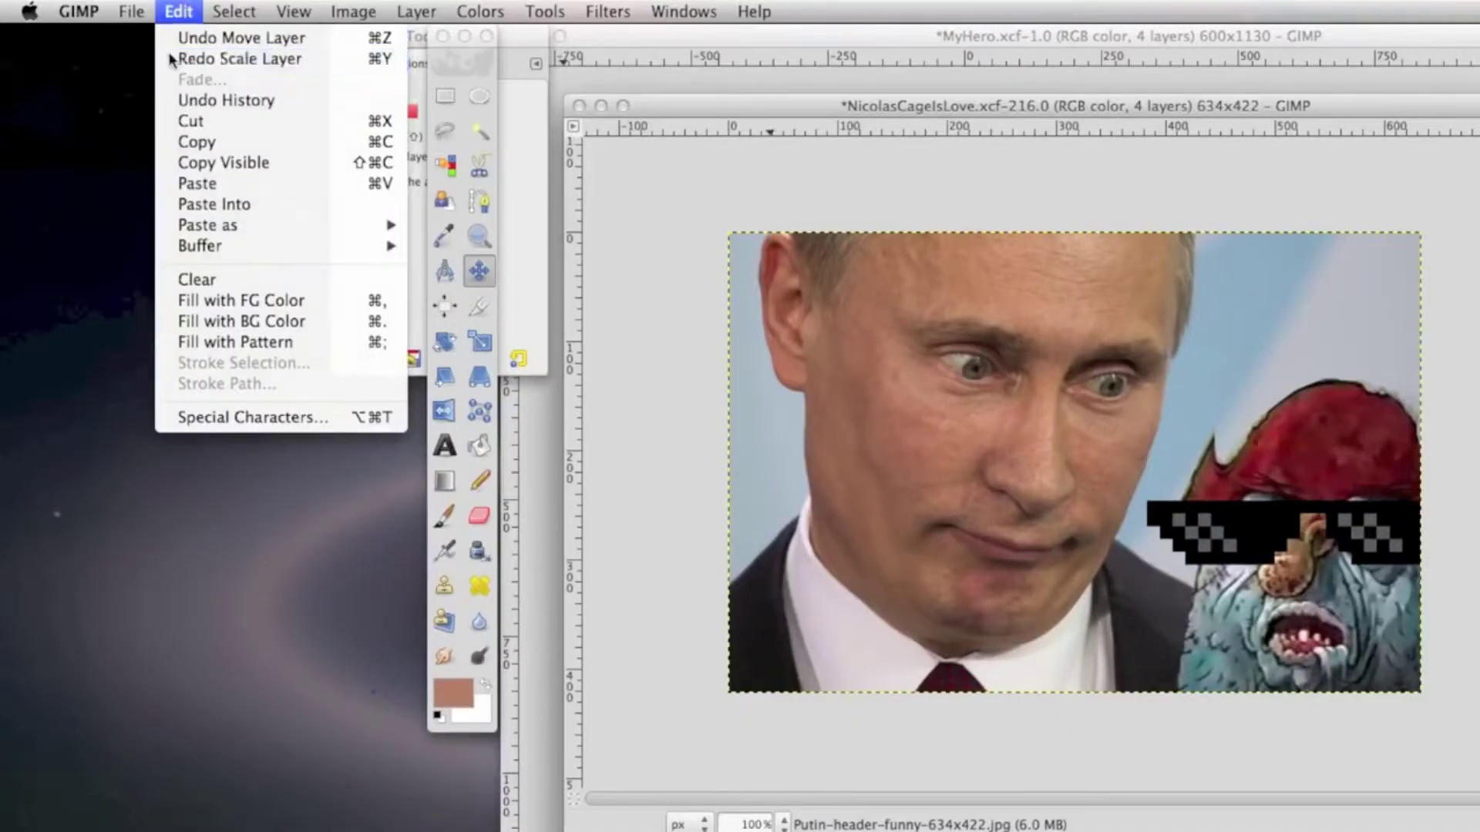
click(171, 58)
Step: Copy the man's left-hand eye from a Free Select outline and paste it as a floating selection
click(170, 11)
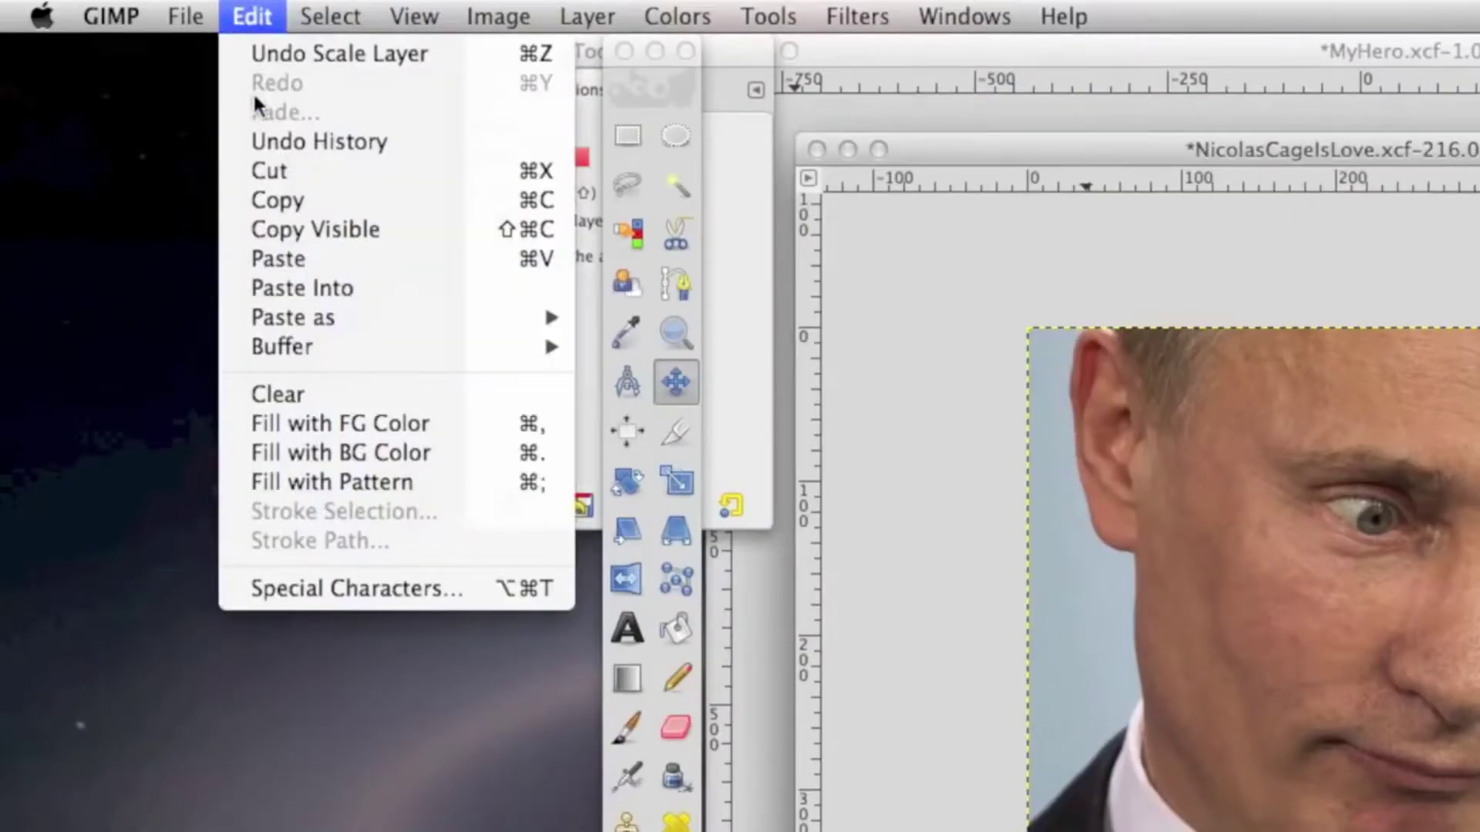
click(262, 168)
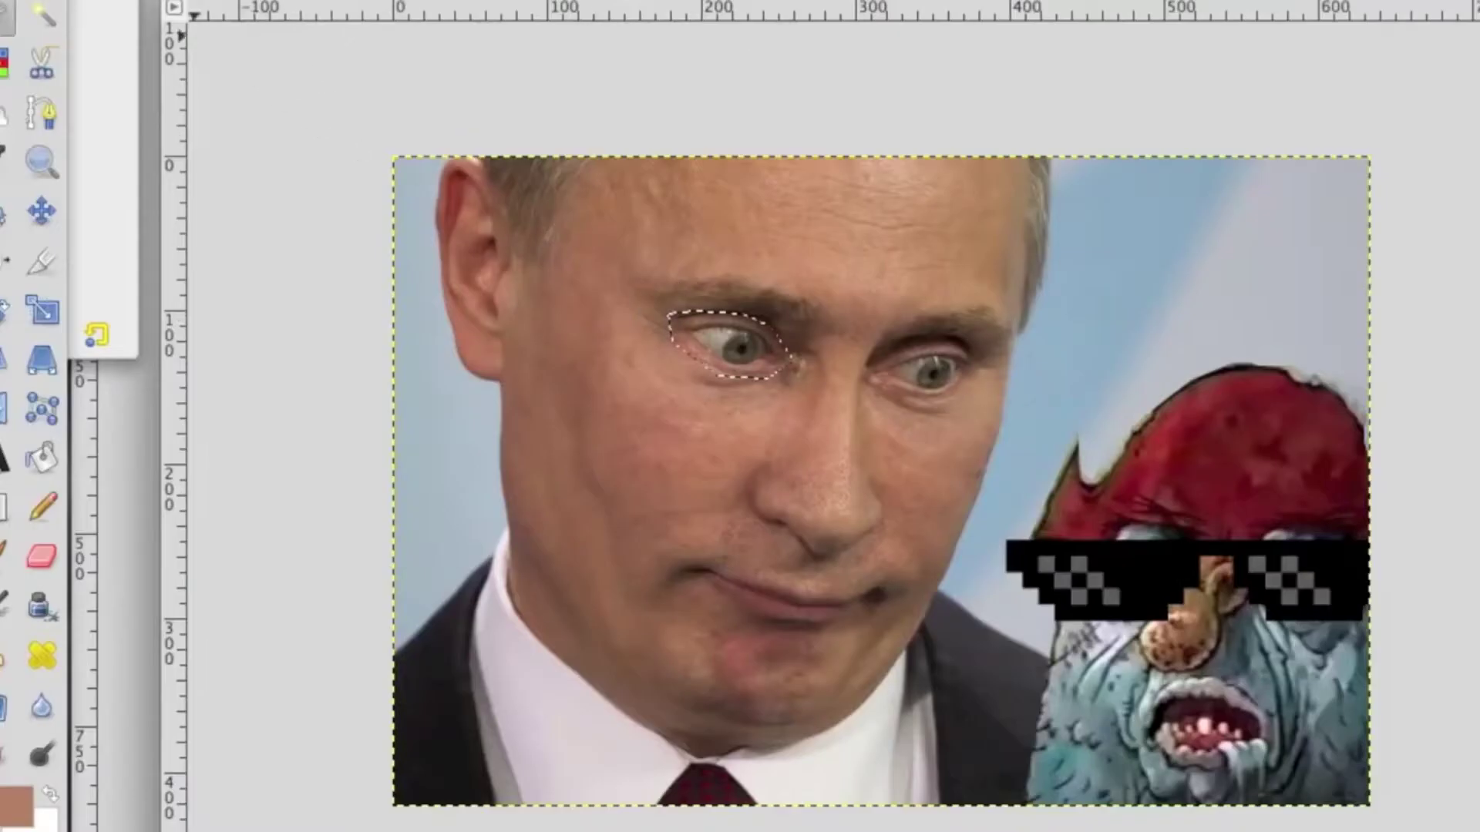
click(262, 14)
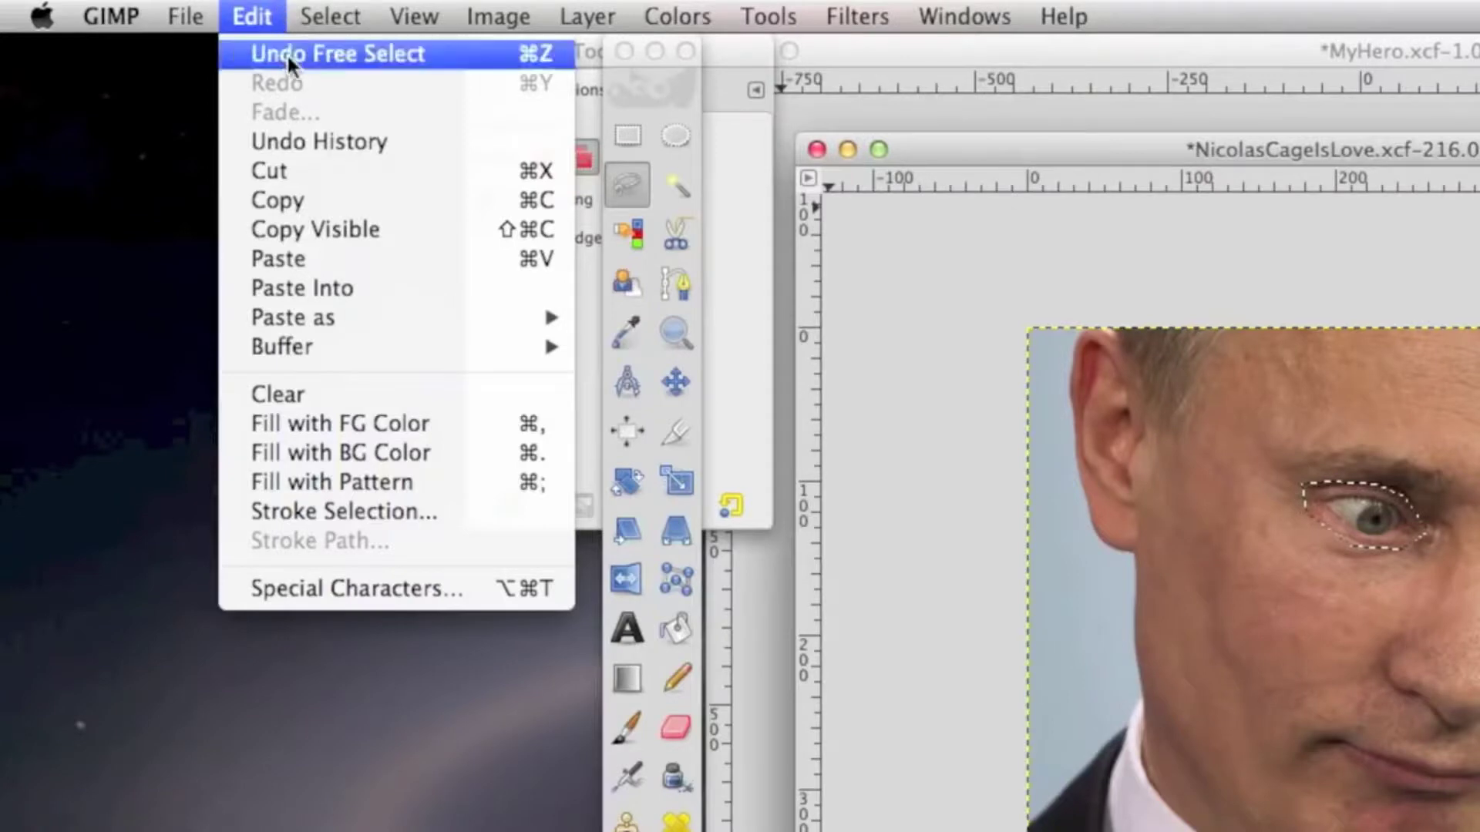
click(311, 196)
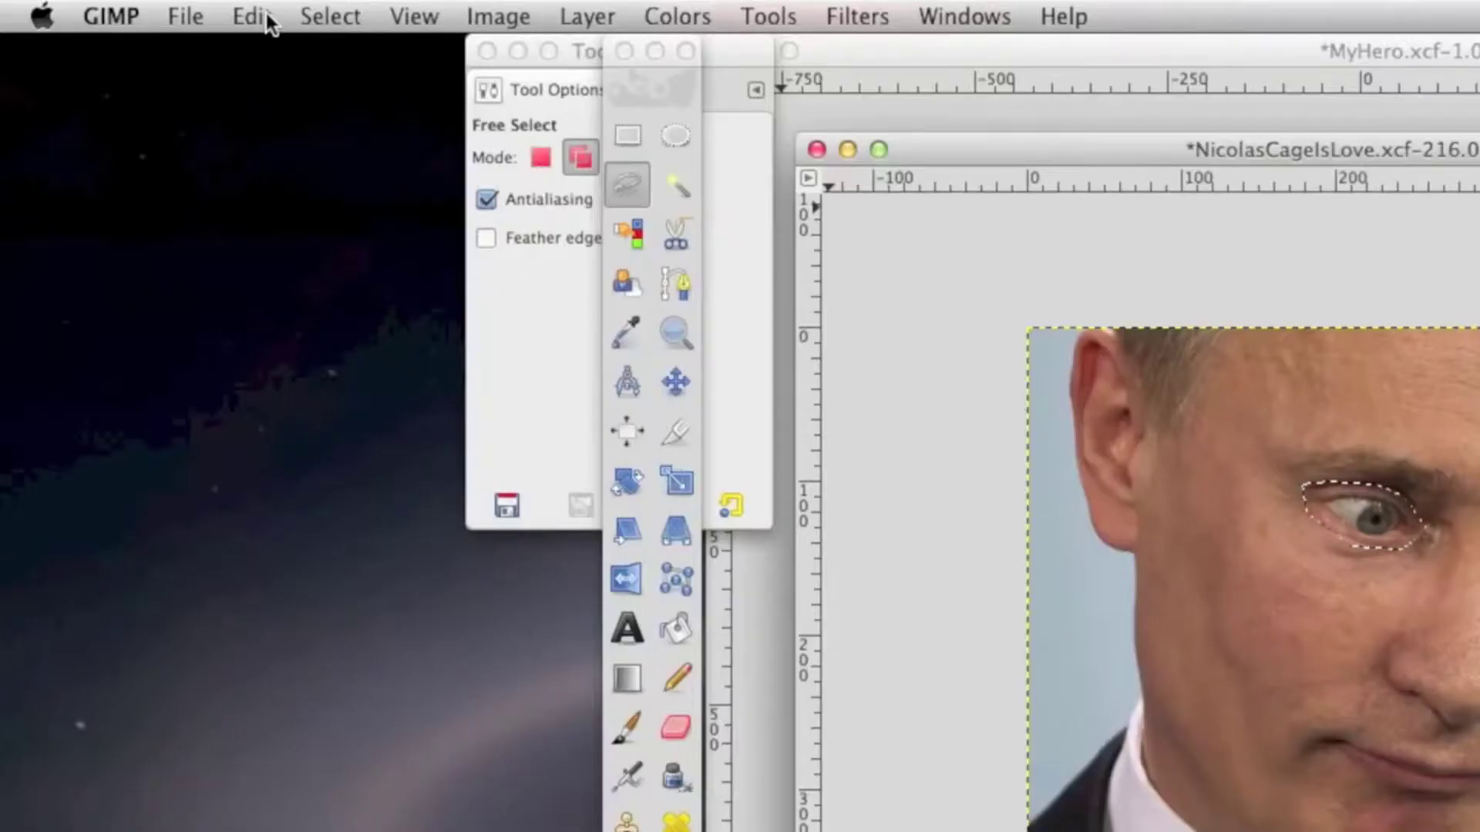
click(266, 17)
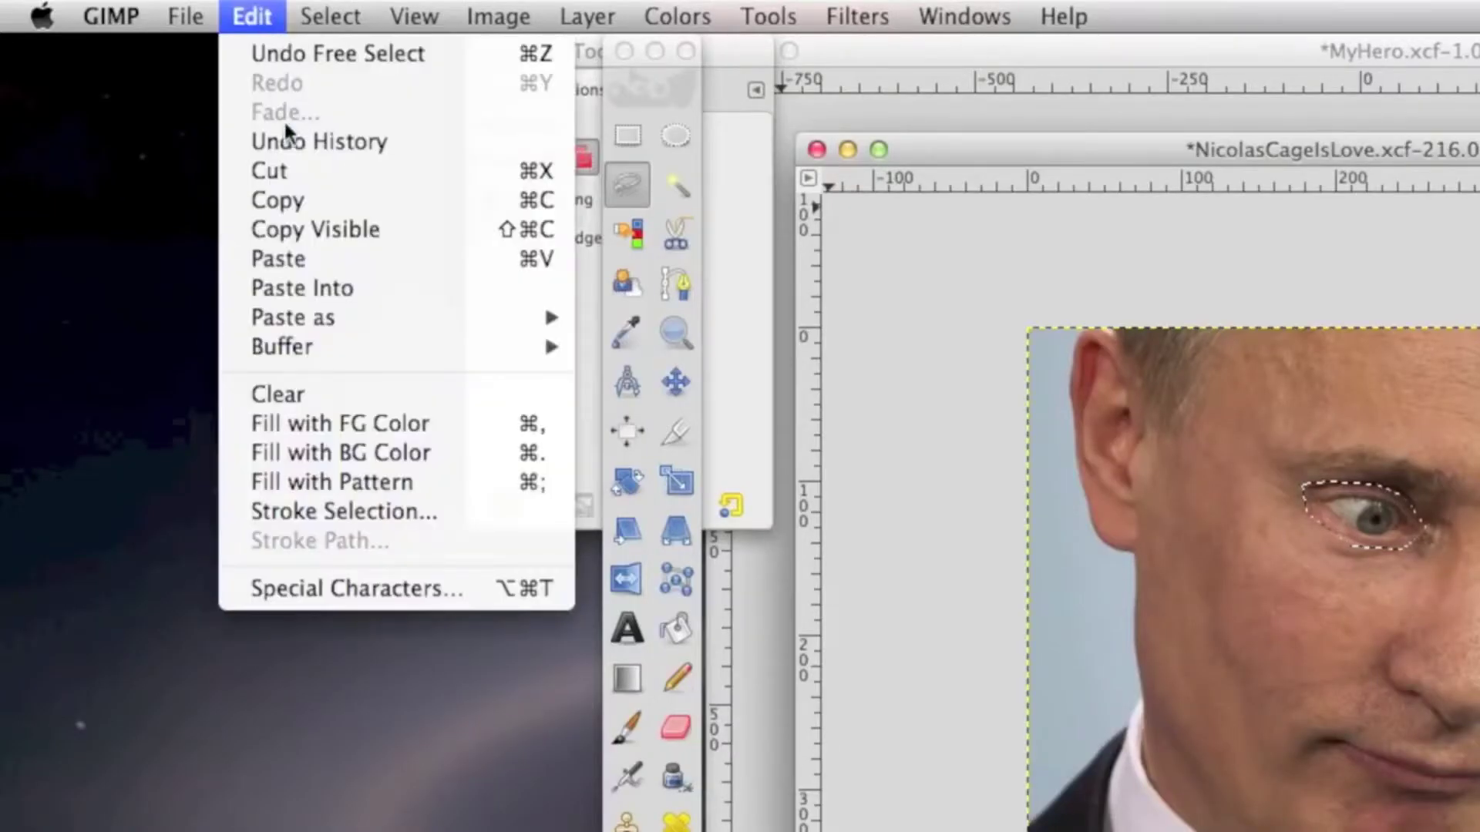
click(287, 259)
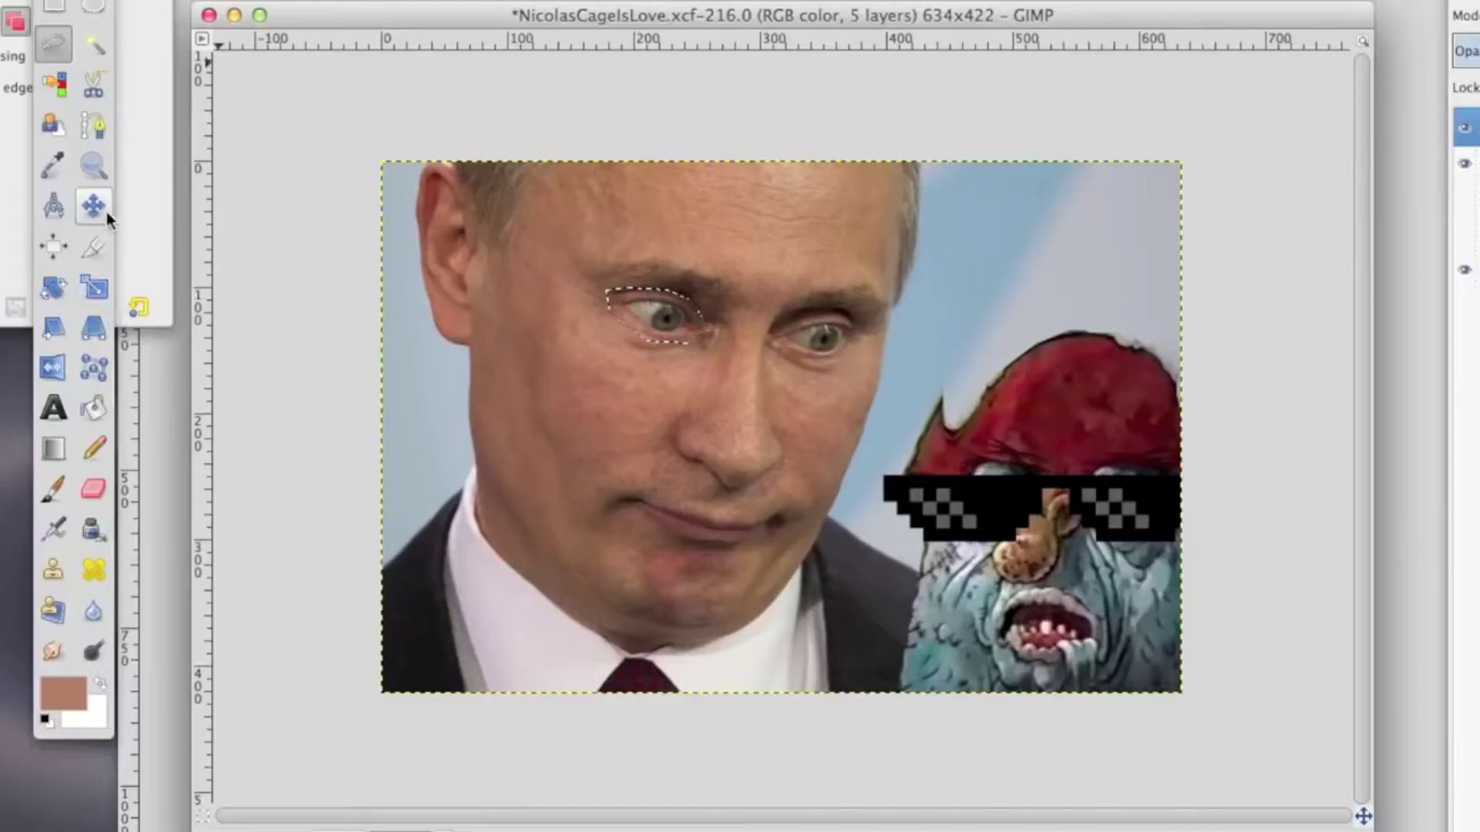
Step: Move the pasted eye up onto the man's forehead and anchor it to the portrait layer
click(675, 382)
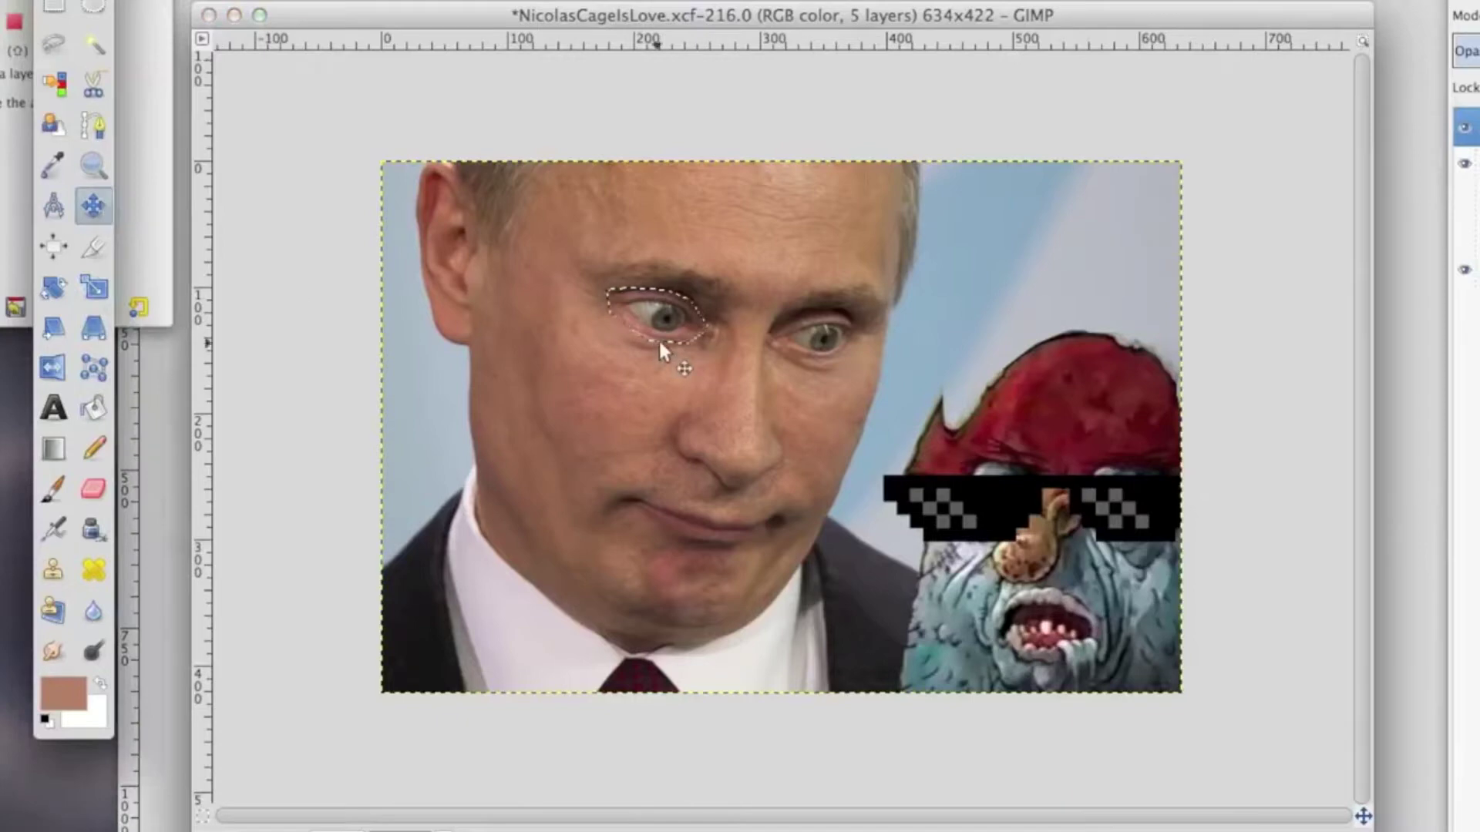
click(668, 321)
drag(668, 321, 765, 243)
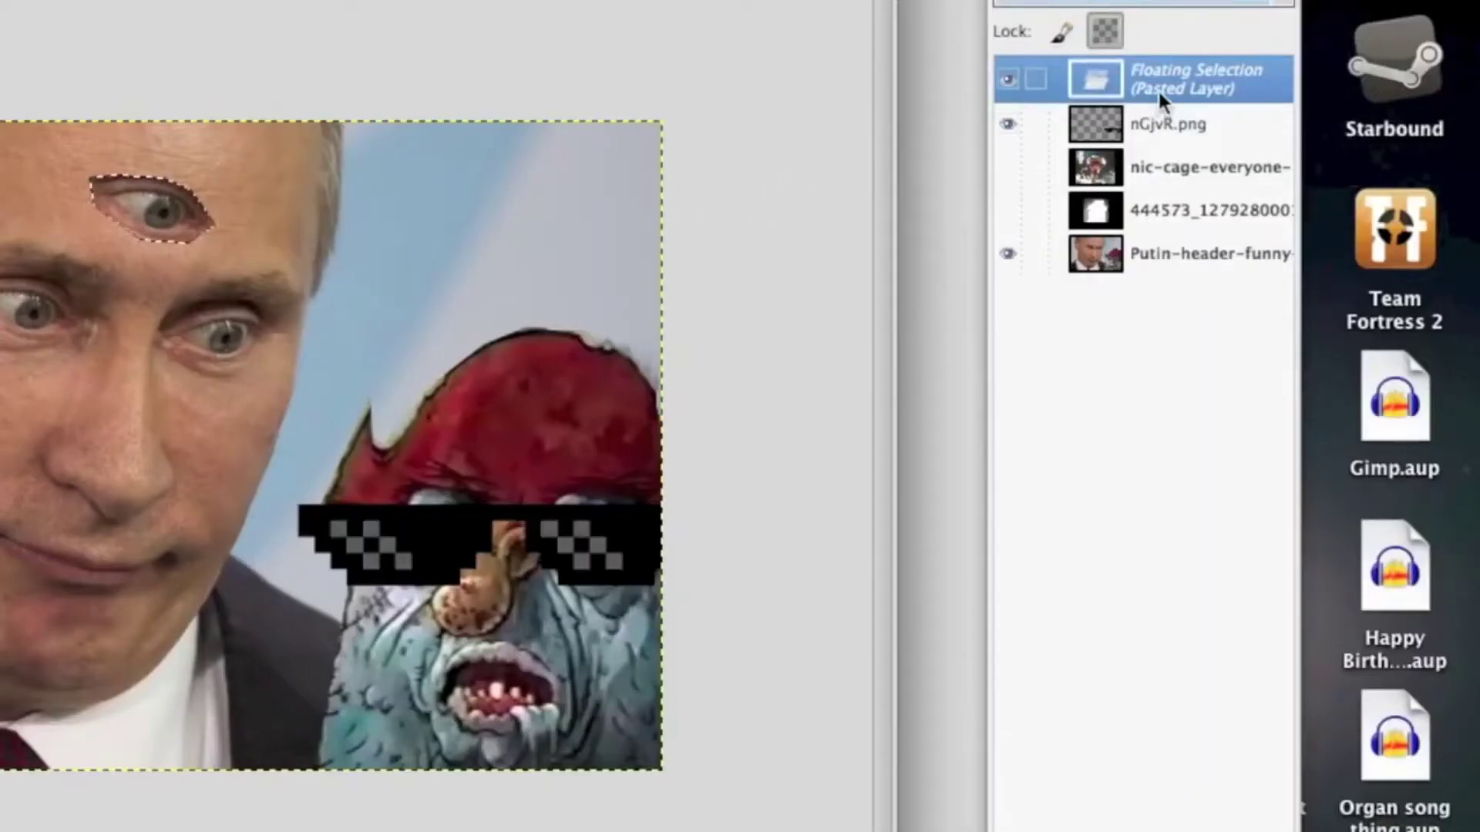
right_click(1159, 89)
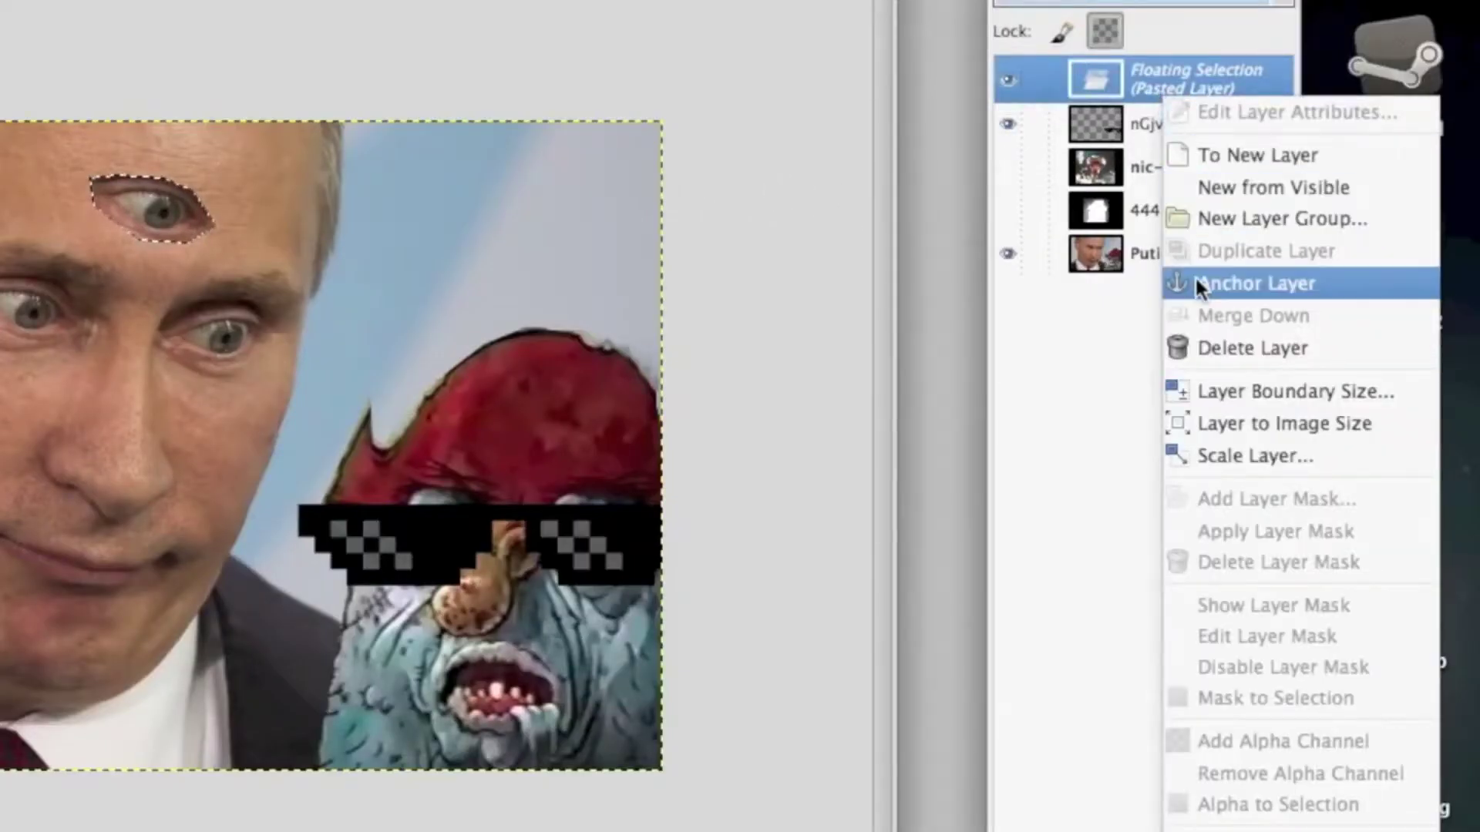
click(1196, 280)
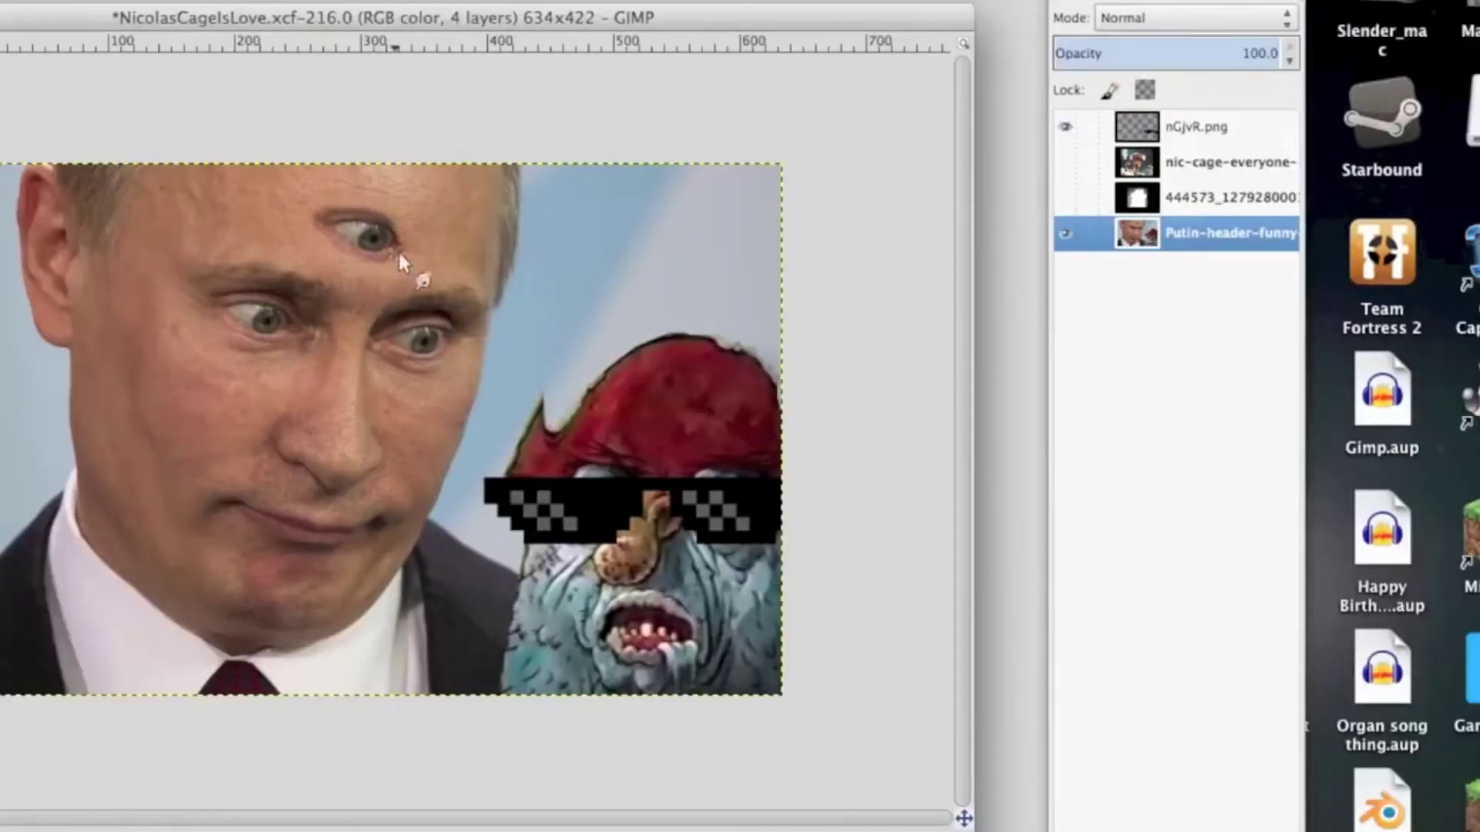
Step: Try selecting the whole image, and clear the rectangular selection over the face
click(252, 16)
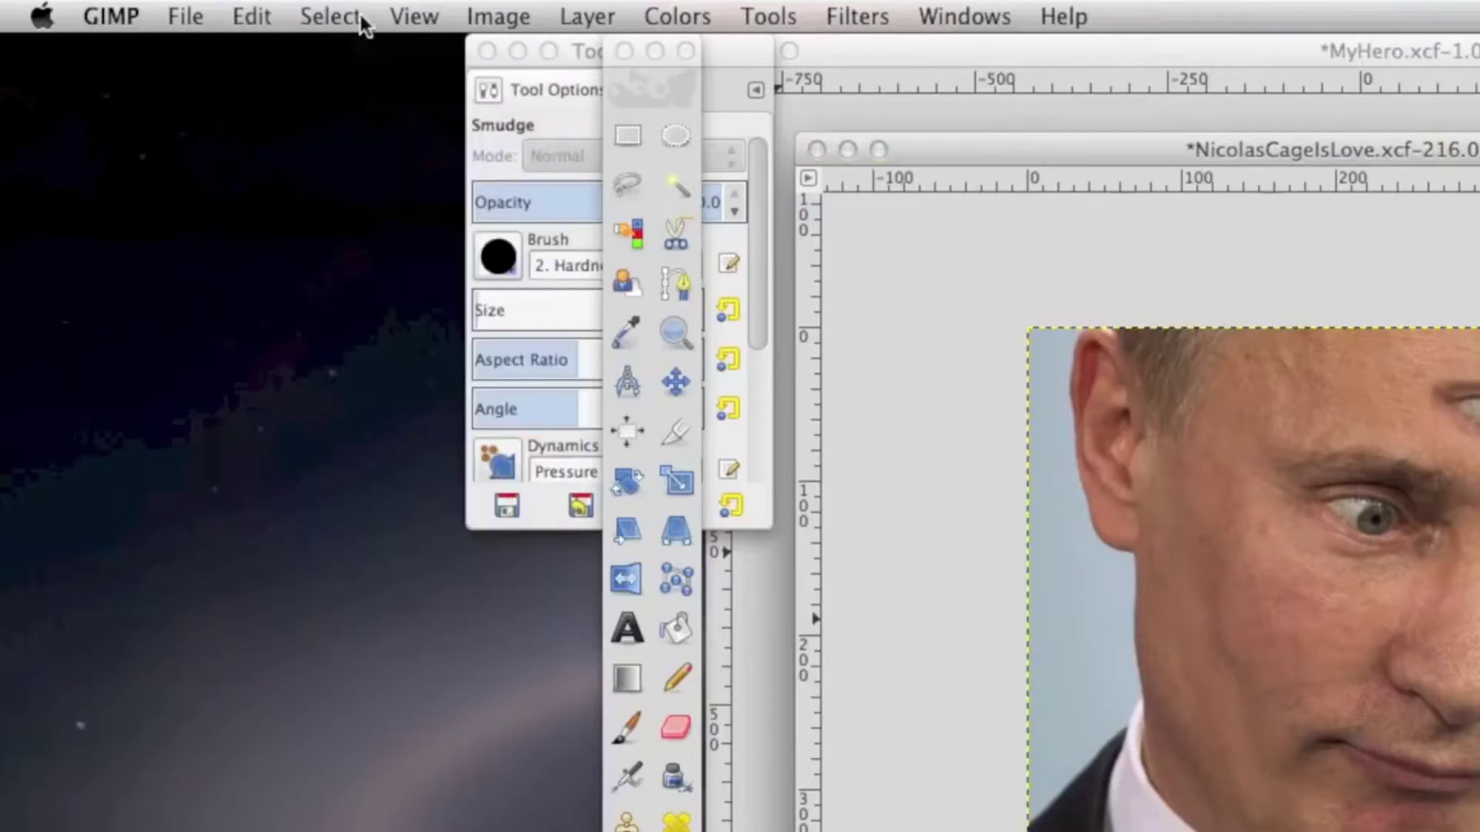
click(359, 16)
click(339, 45)
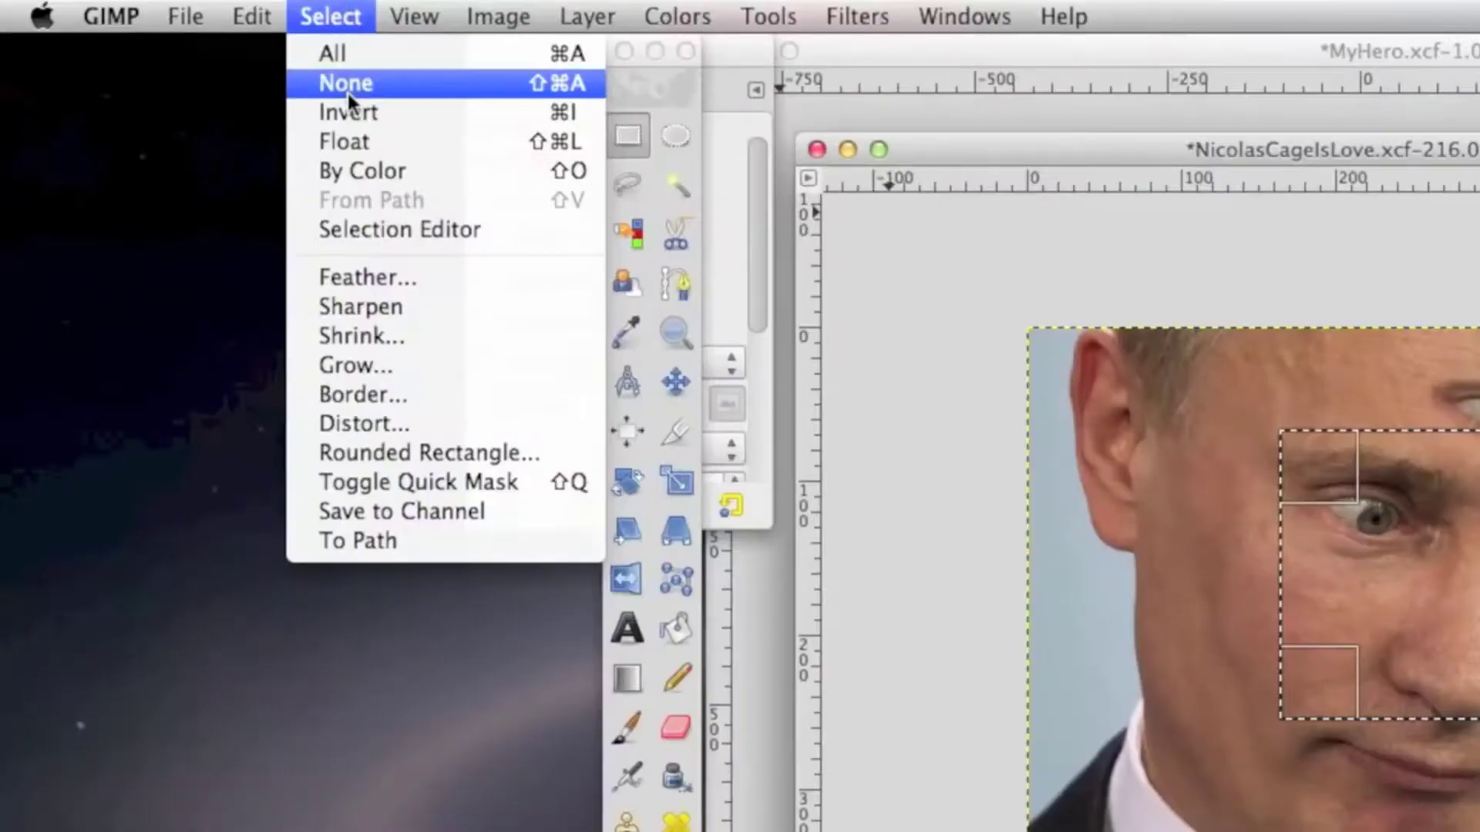
click(347, 90)
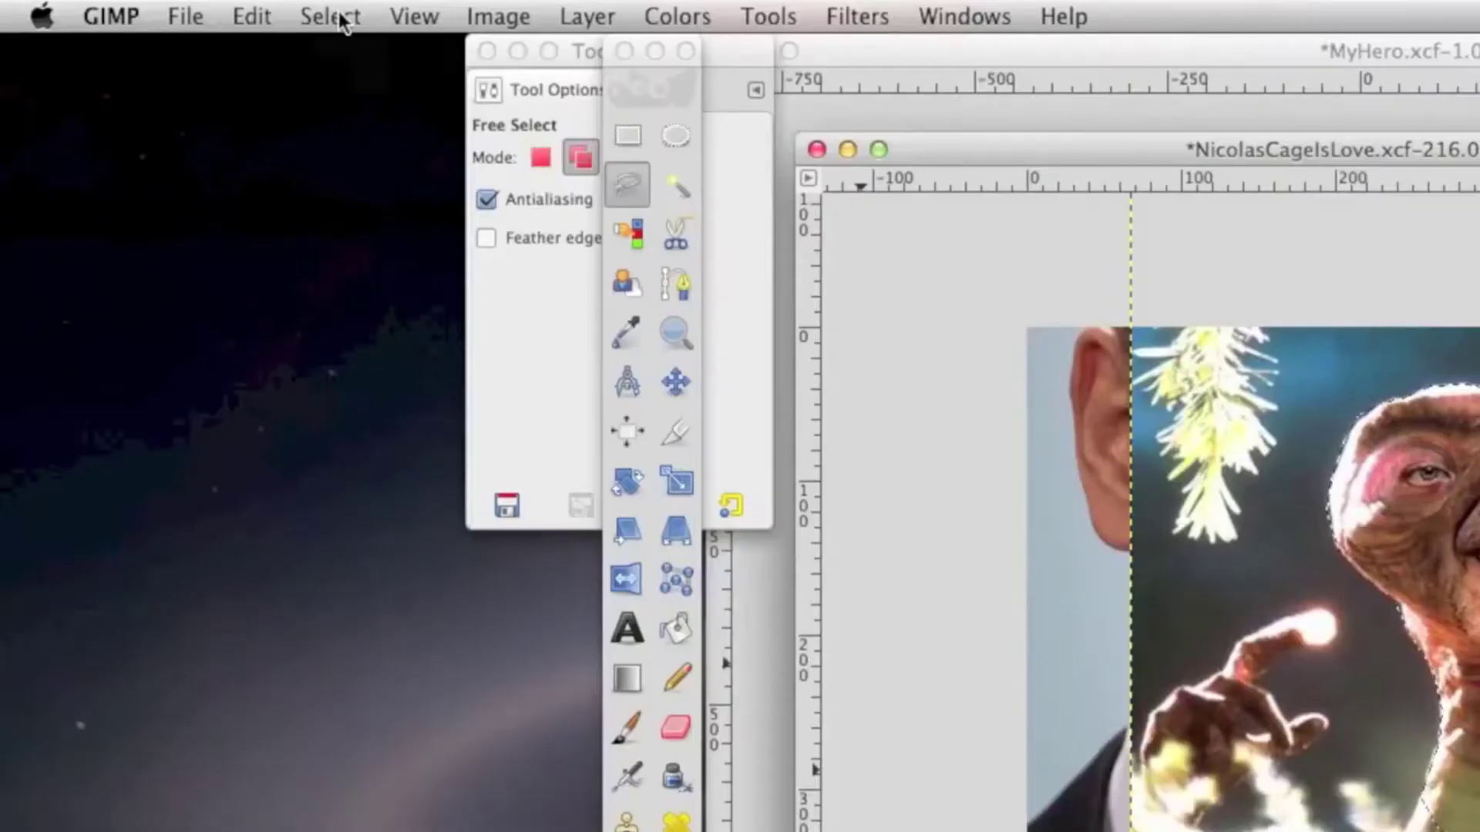
Step: Invert the selection around the alien's head and neck and clear the background of the nic-cage-everyone-1.jpg layer
click(340, 18)
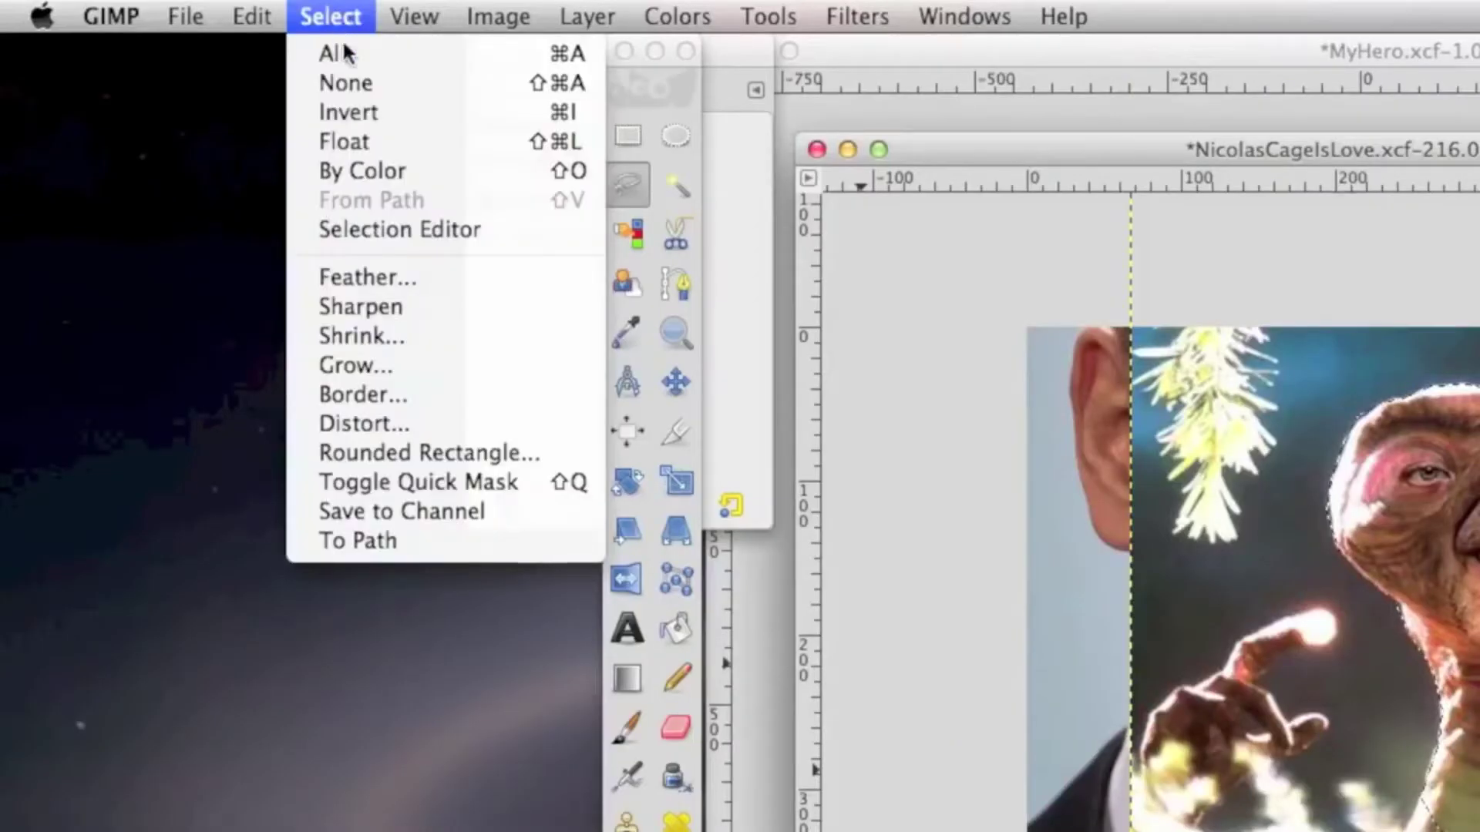
click(350, 109)
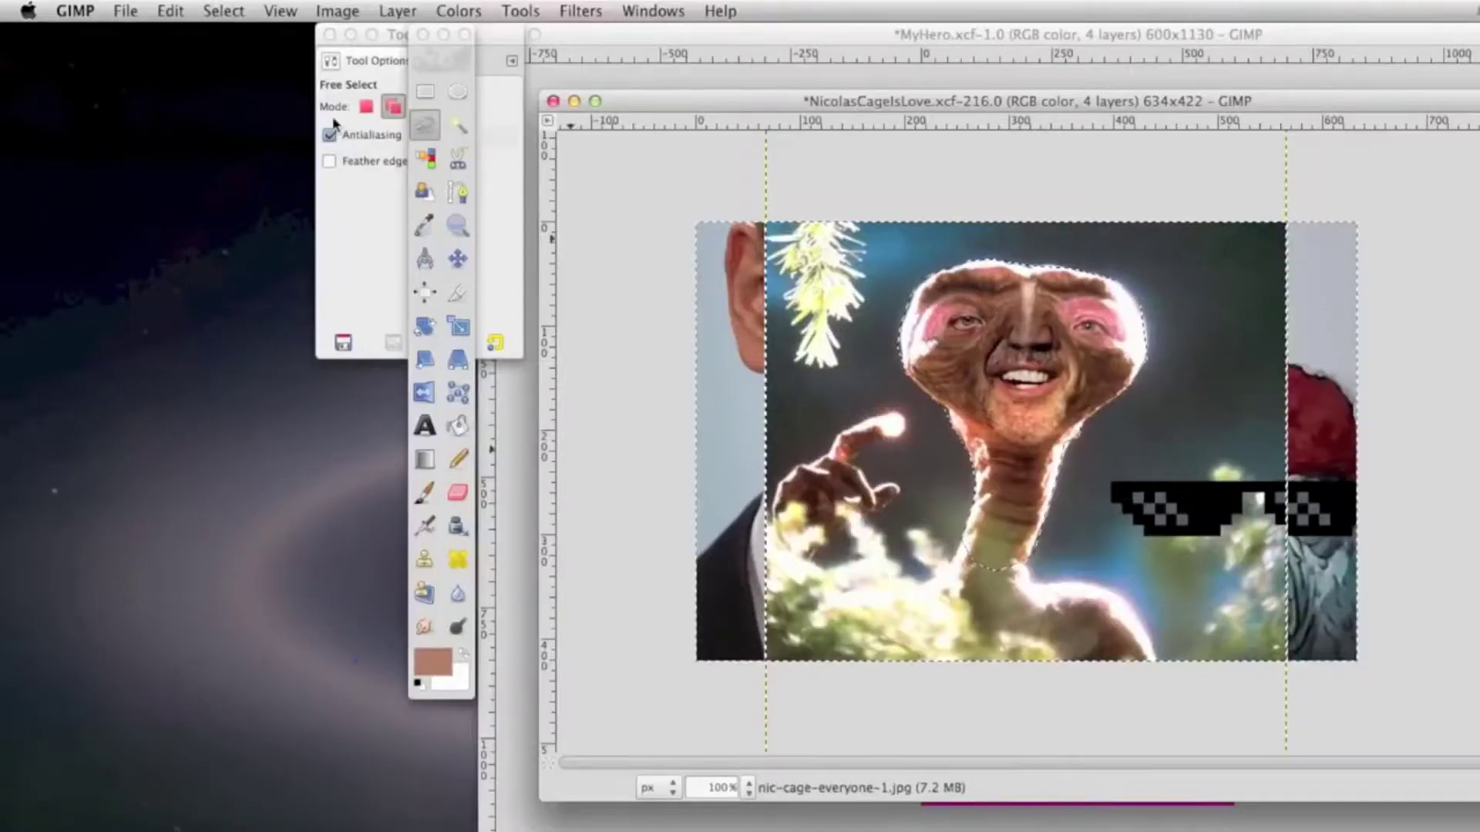
click(170, 11)
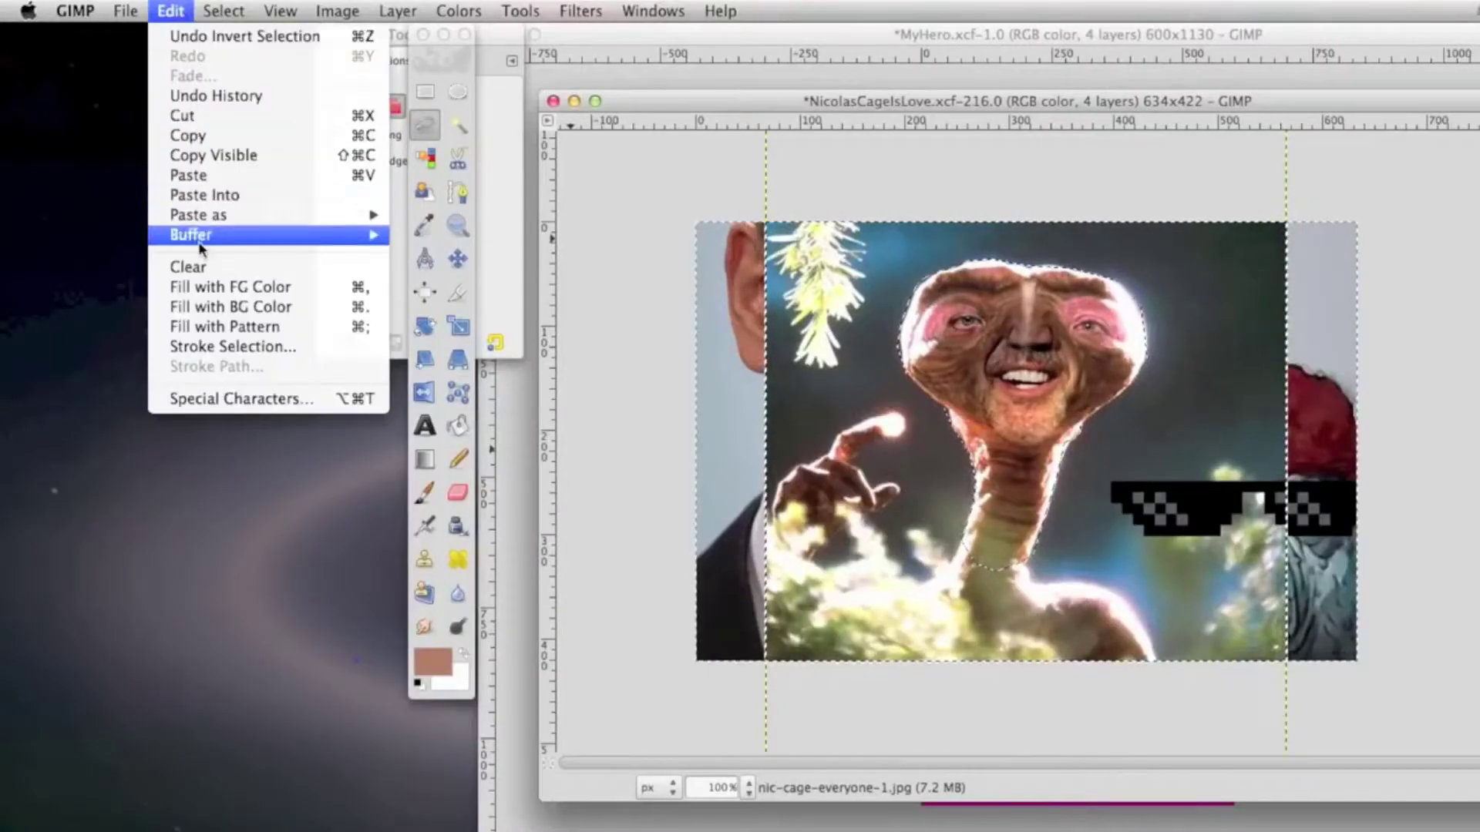
click(198, 267)
Step: Float the selected neck piece and move it away from the alien's head
click(223, 11)
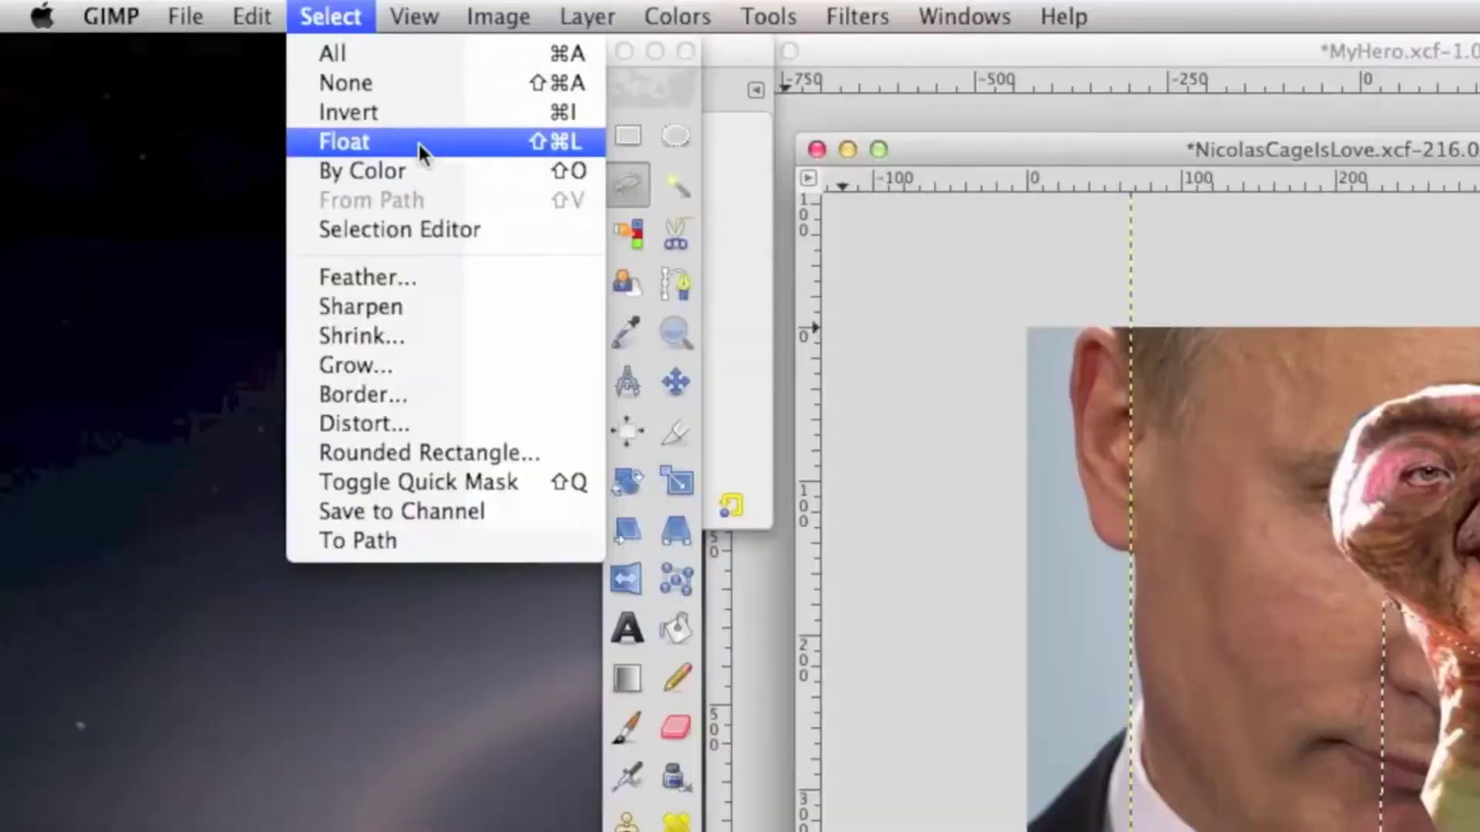
click(418, 141)
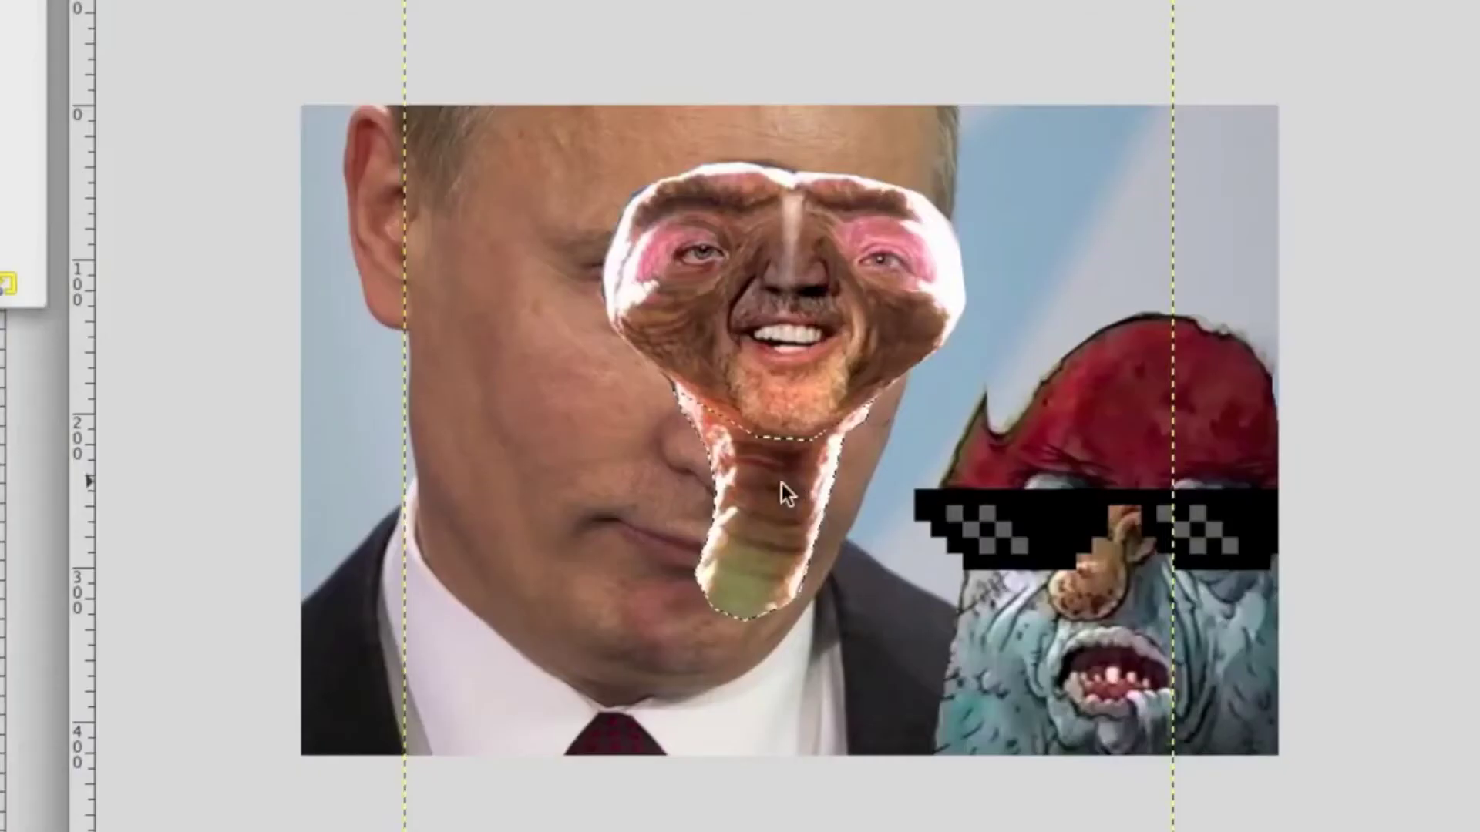
drag(1479, 730, 1402, 726)
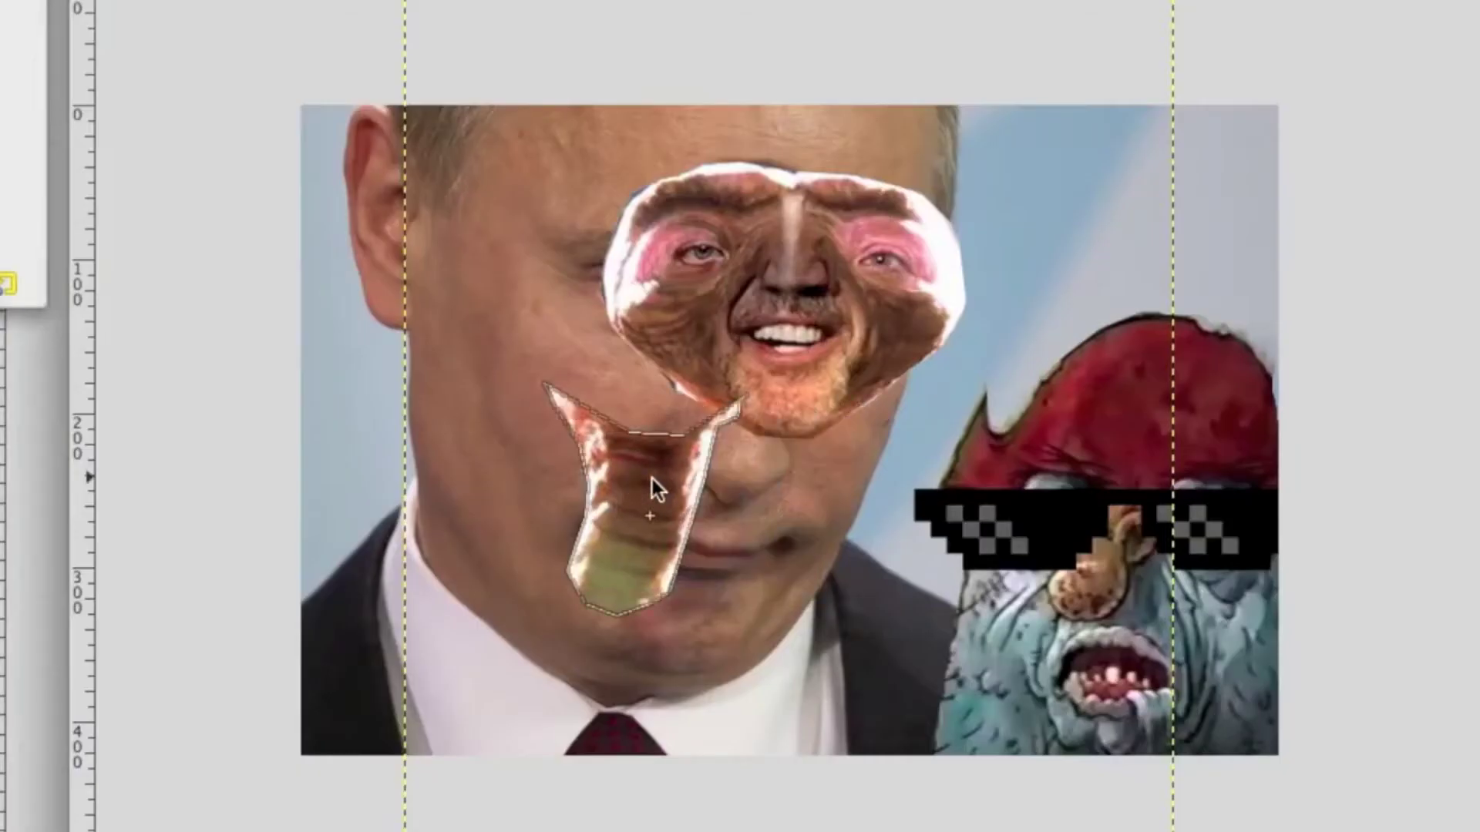
drag(652, 479, 582, 479)
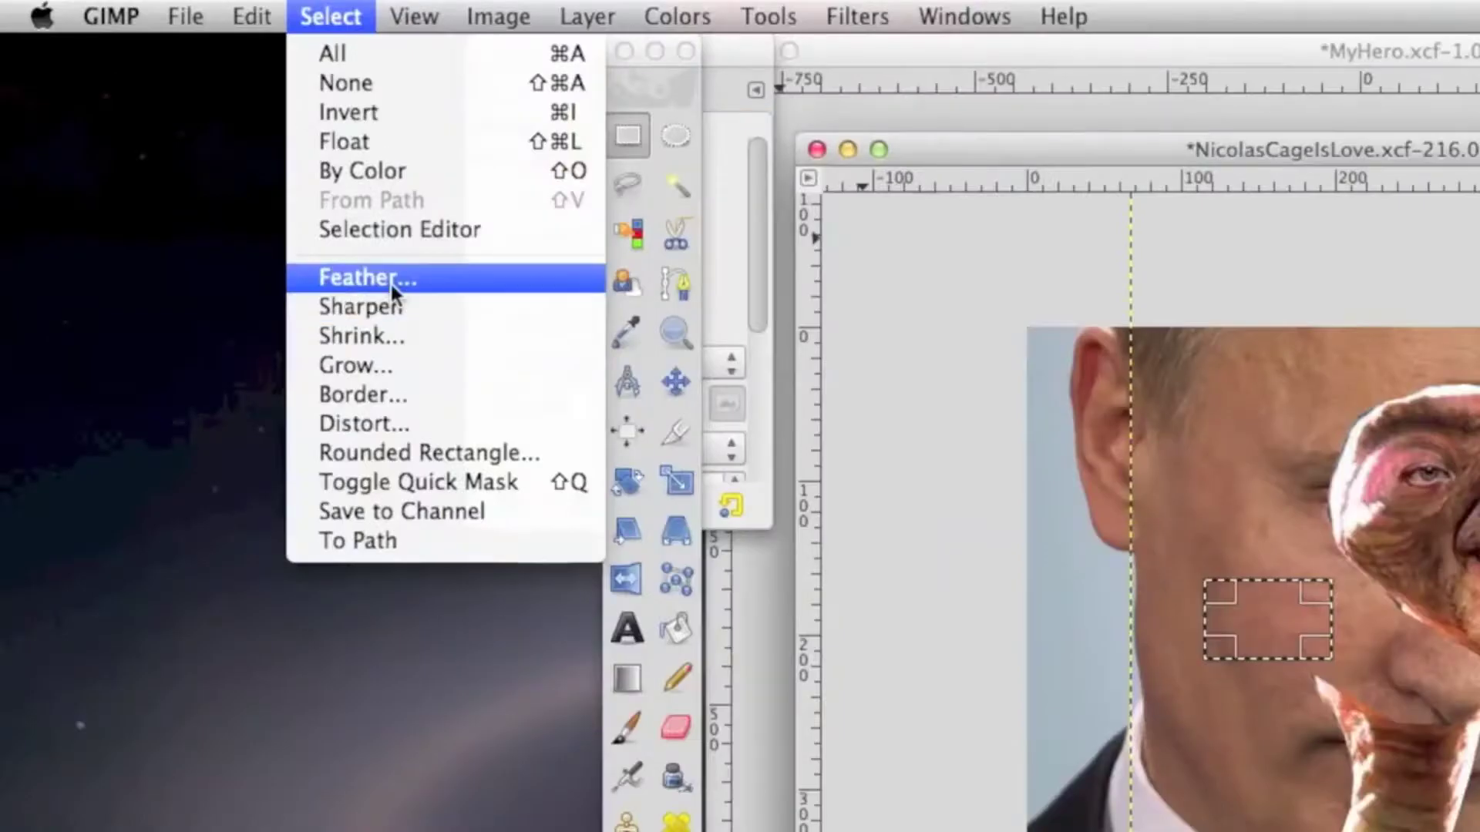
Step: Feather the rectangular selection on the man's cheek and sharpen its edge
click(390, 279)
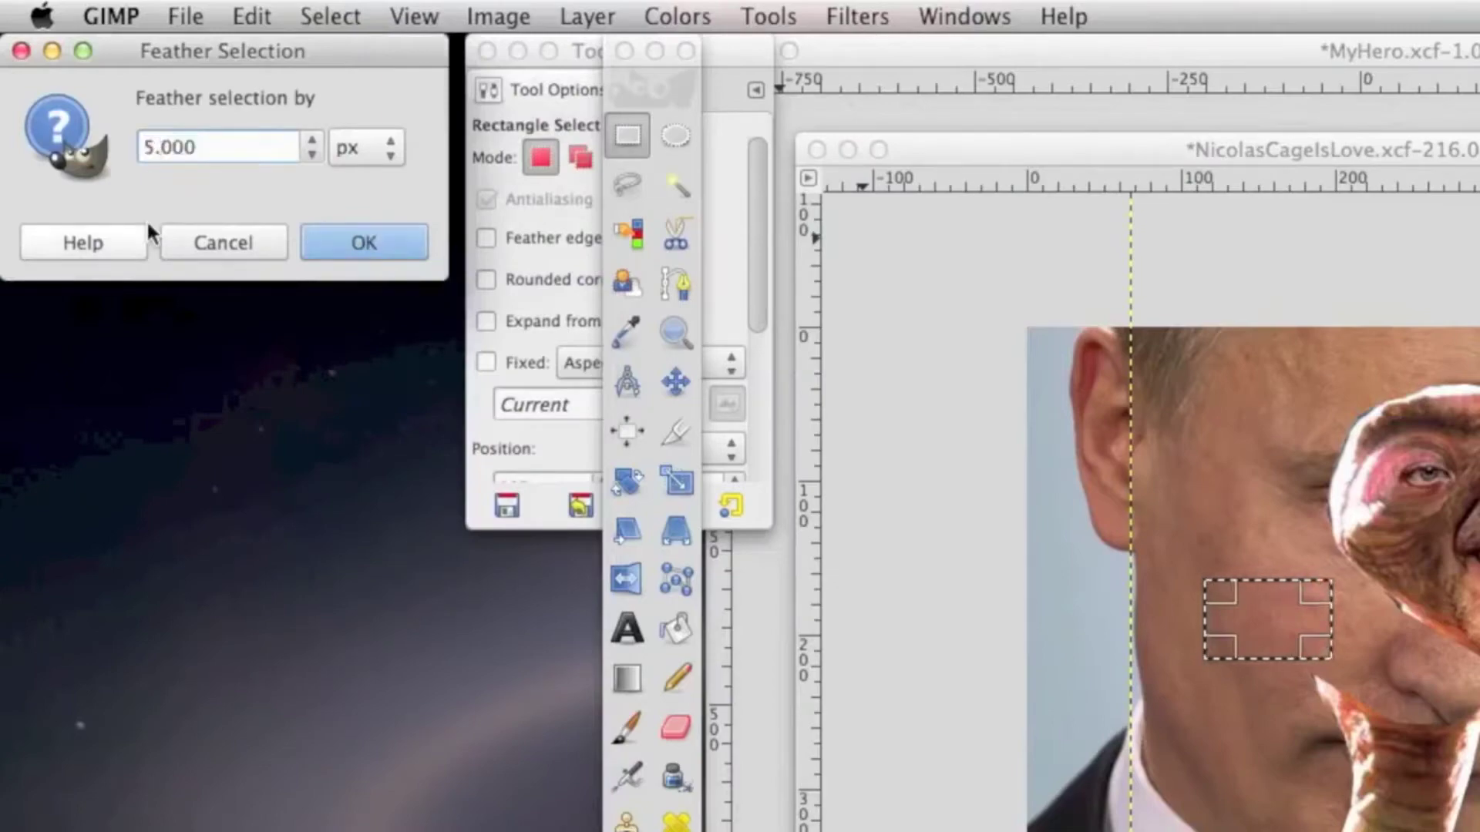
text(0)
key(Return)
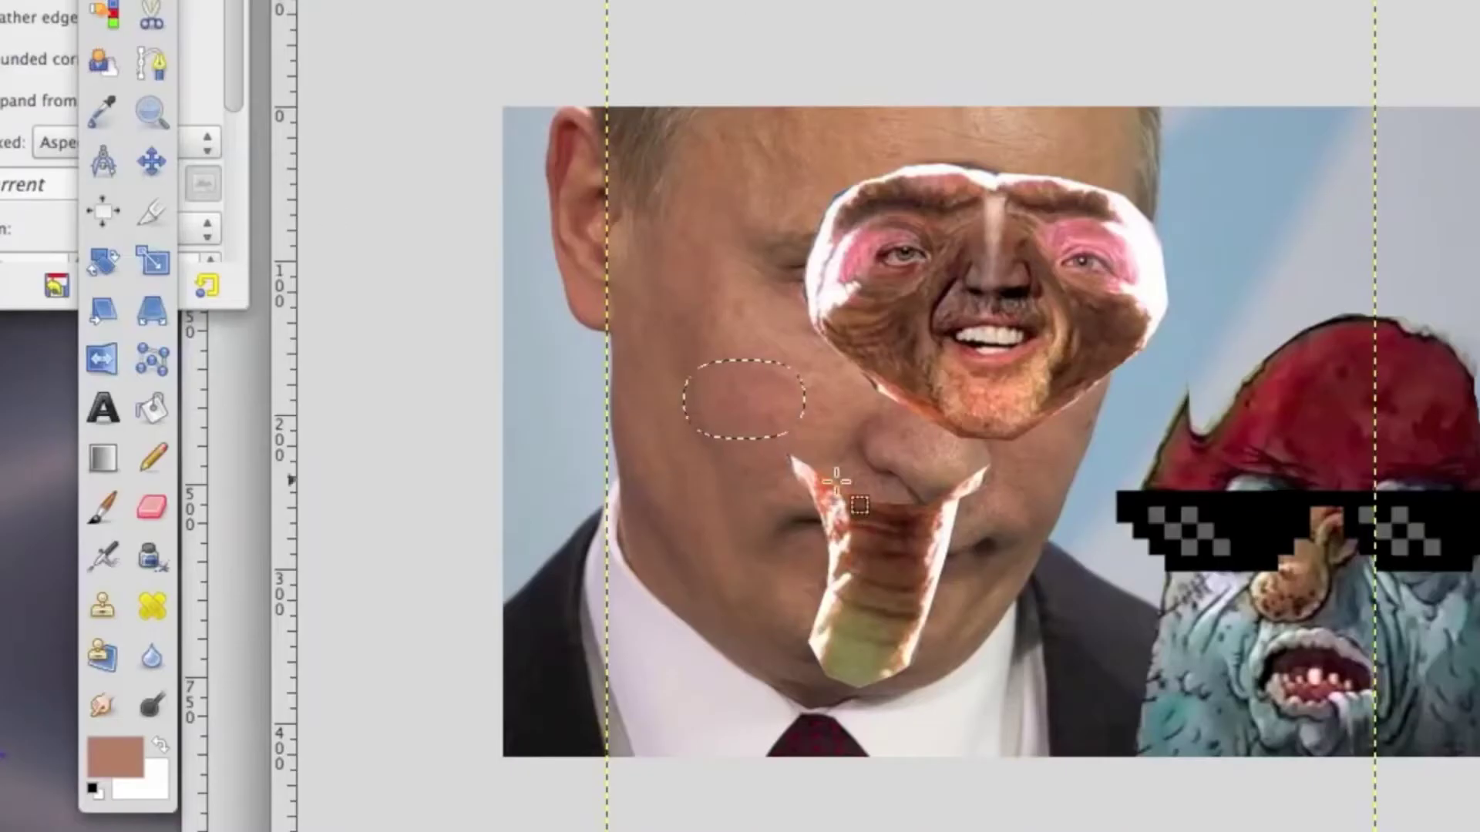
click(331, 17)
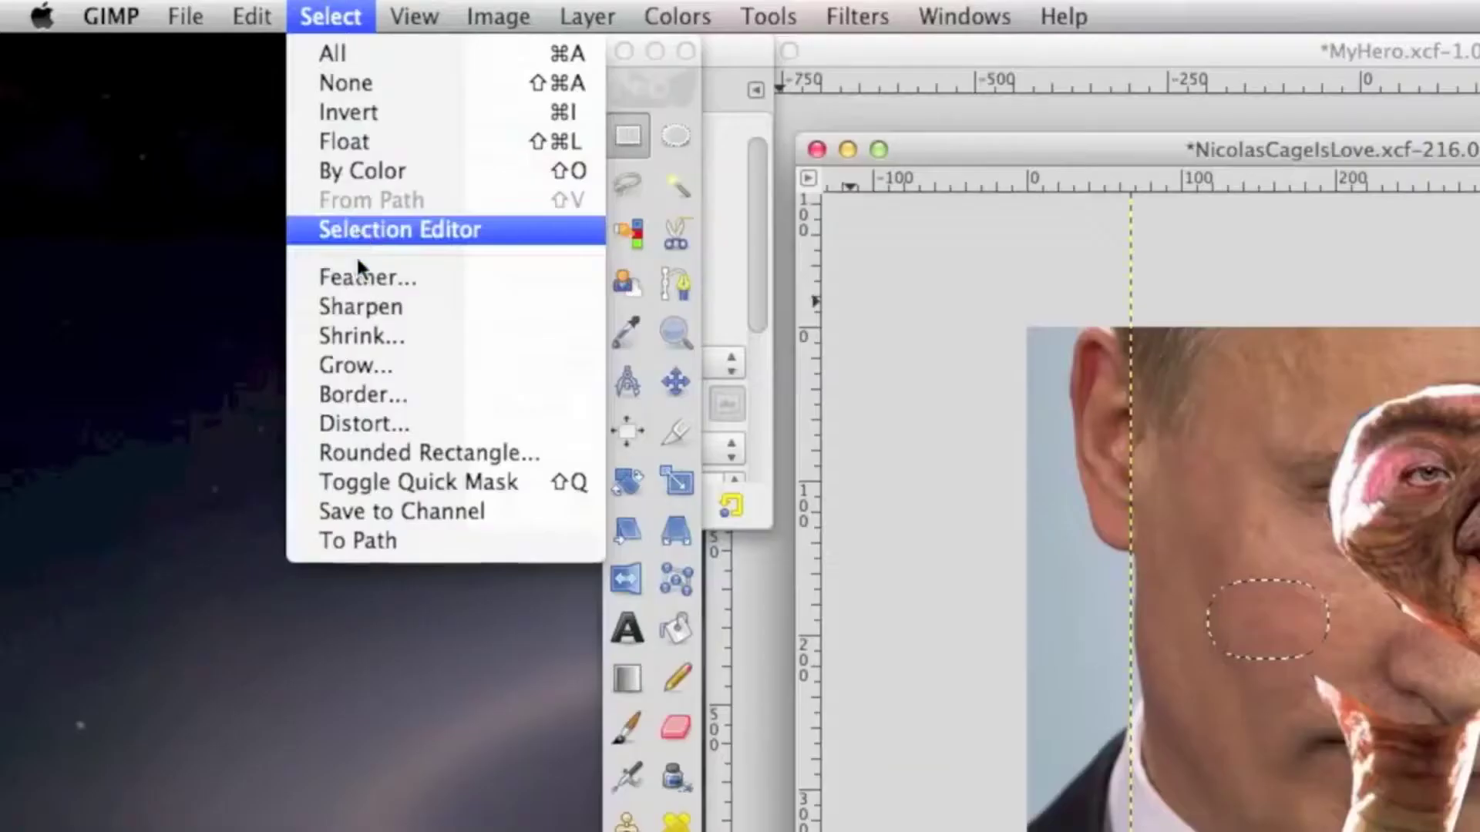
click(372, 303)
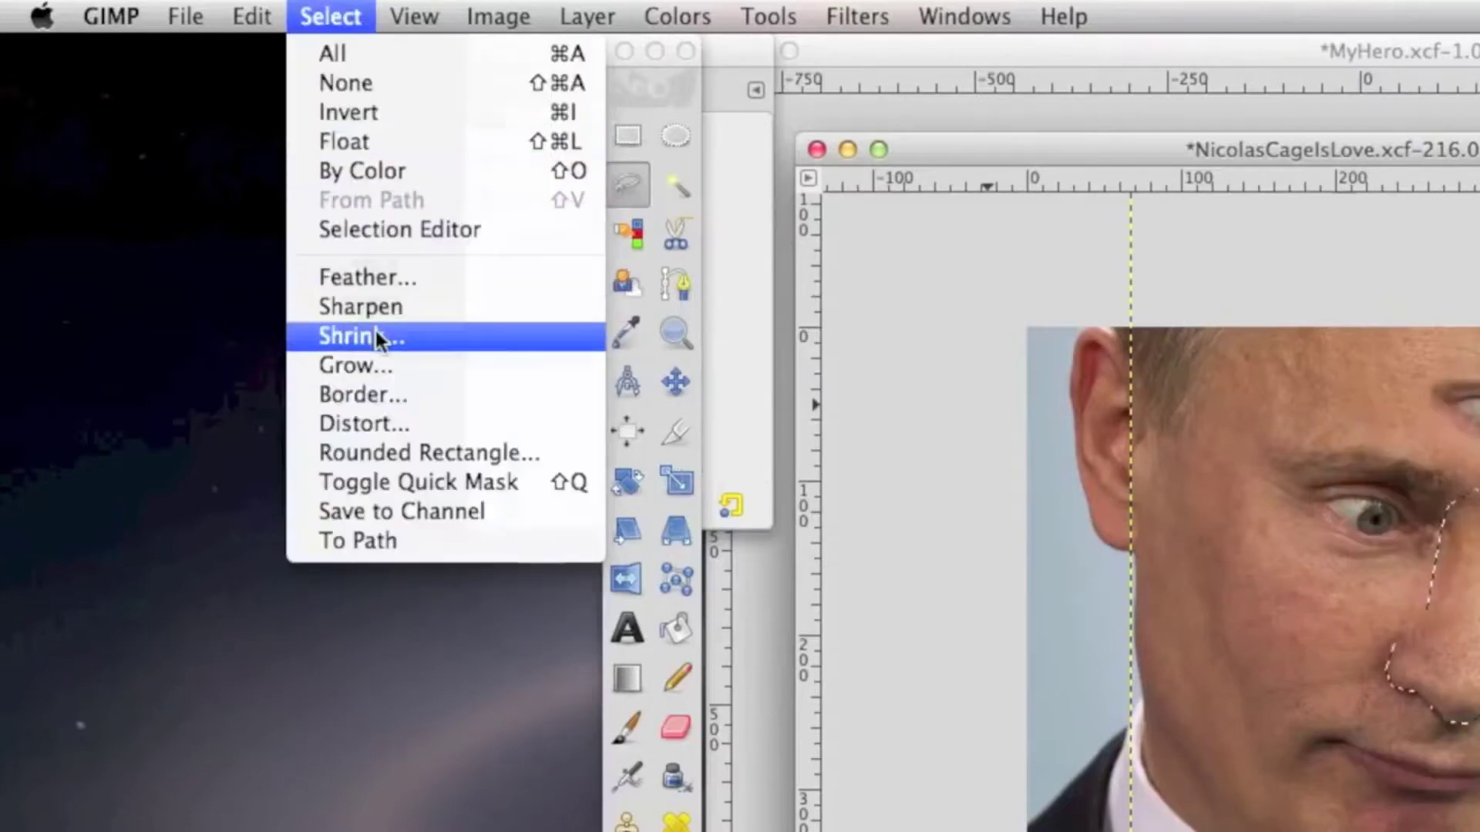
Step: Shrink the free selection around the man's nose by 10 px
click(376, 333)
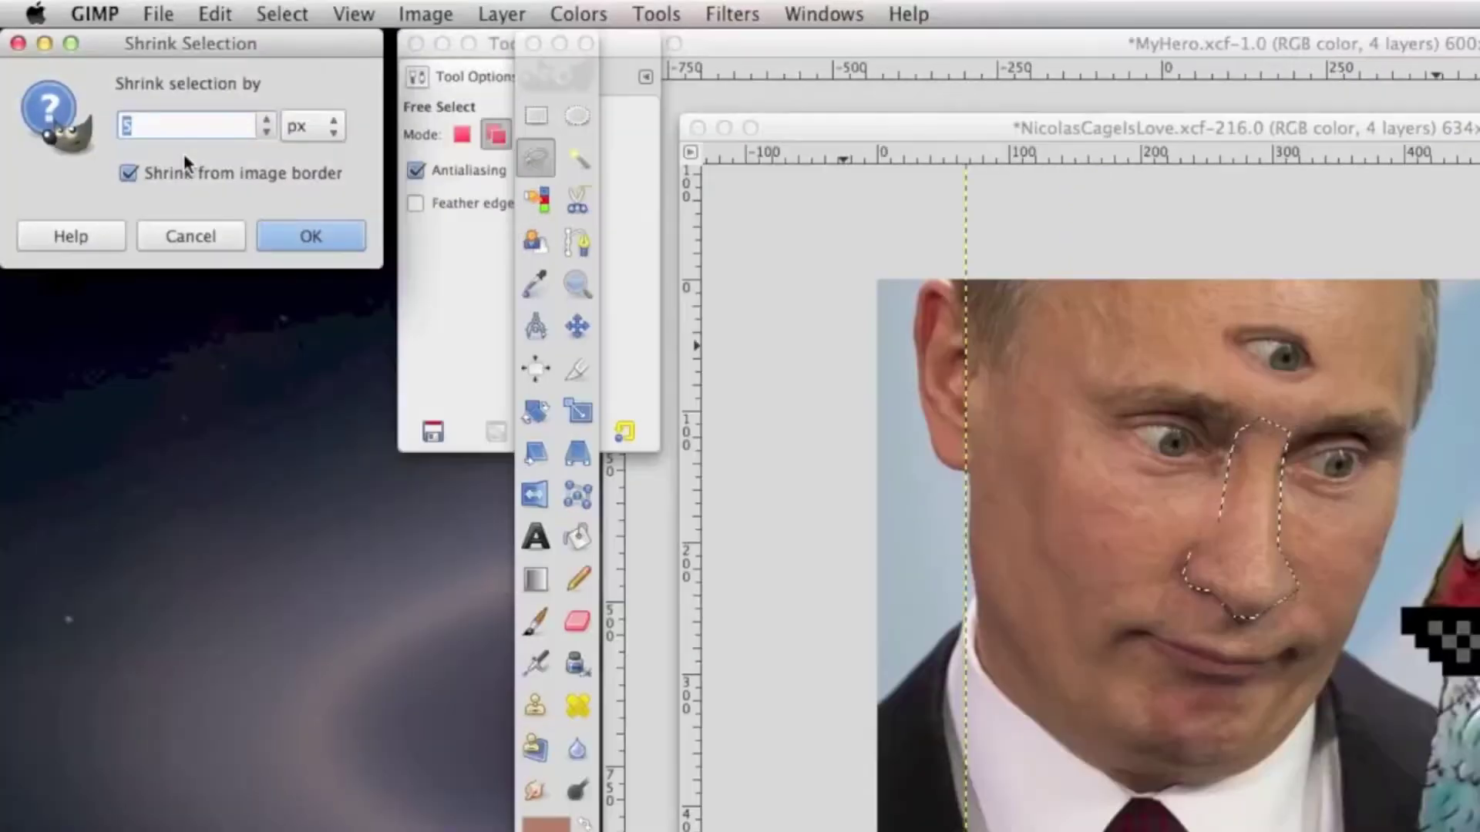
text(10)
click(303, 239)
Step: Grow the selection around the nose by 50 px
click(282, 14)
click(308, 311)
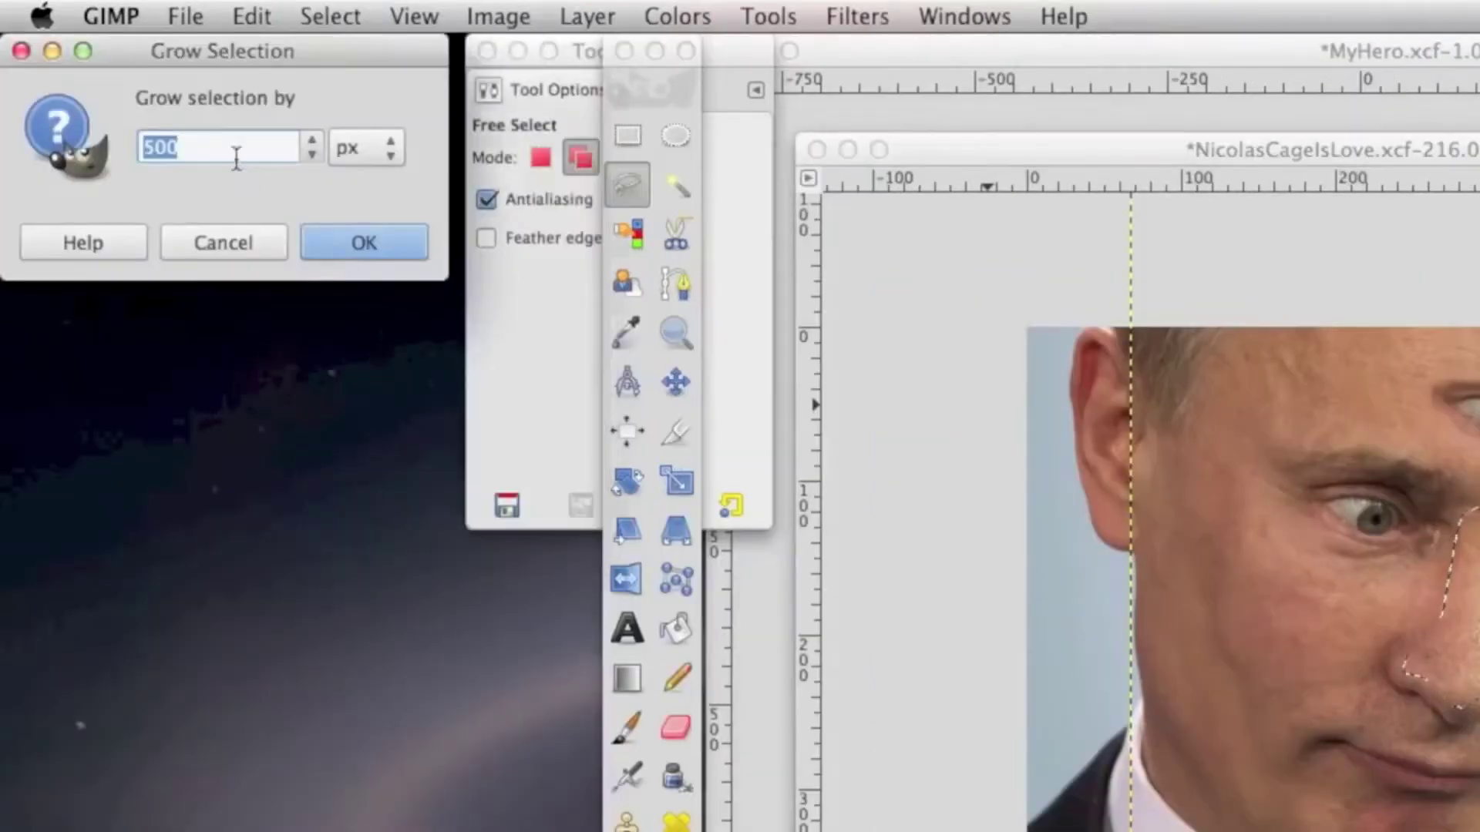
click(237, 150)
key(BackSpace)
click(341, 235)
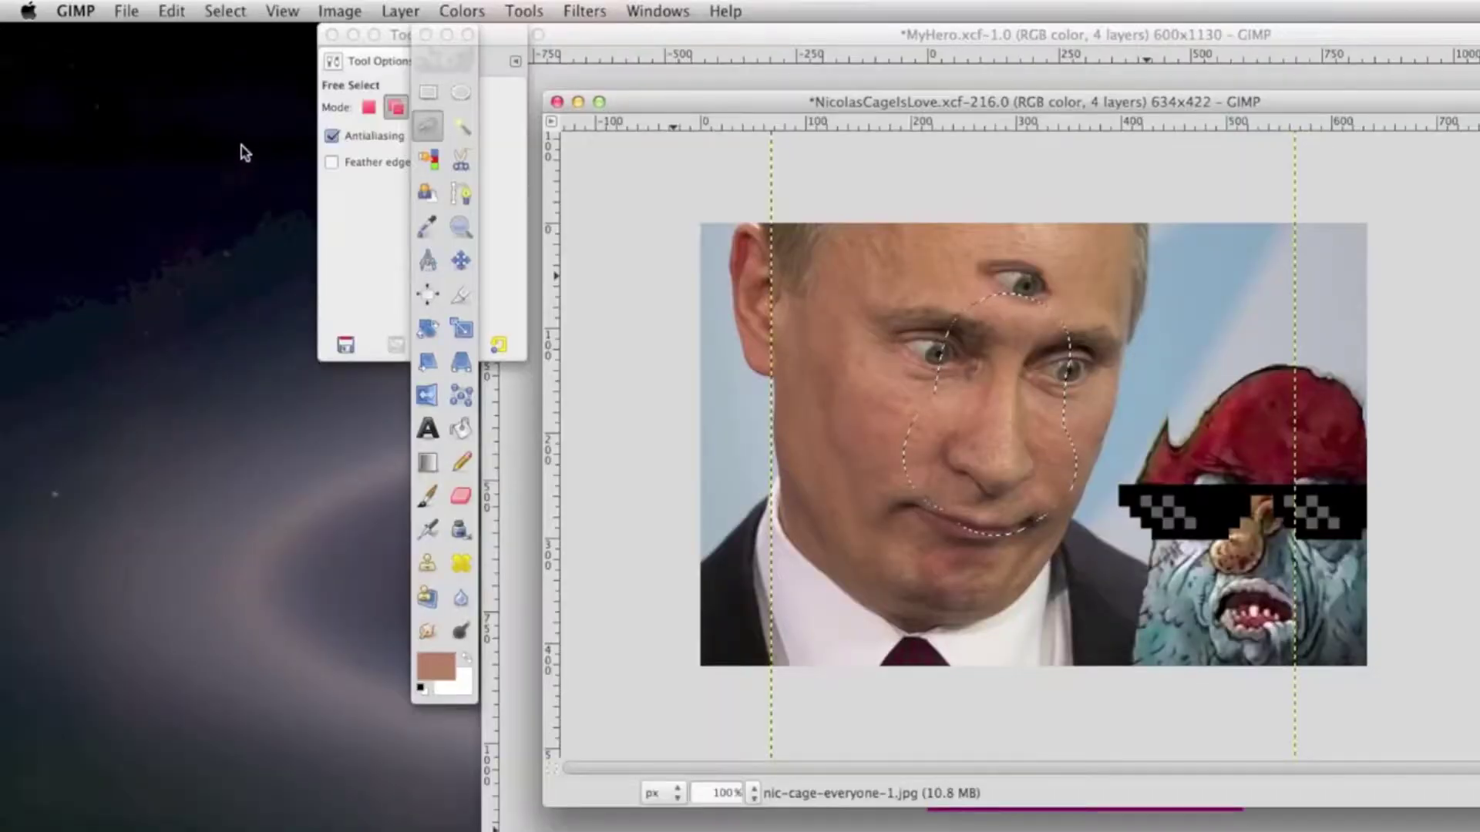
Step: Convert the enlarged nose selection to a 5 px border and fill it with the foreground color
click(329, 17)
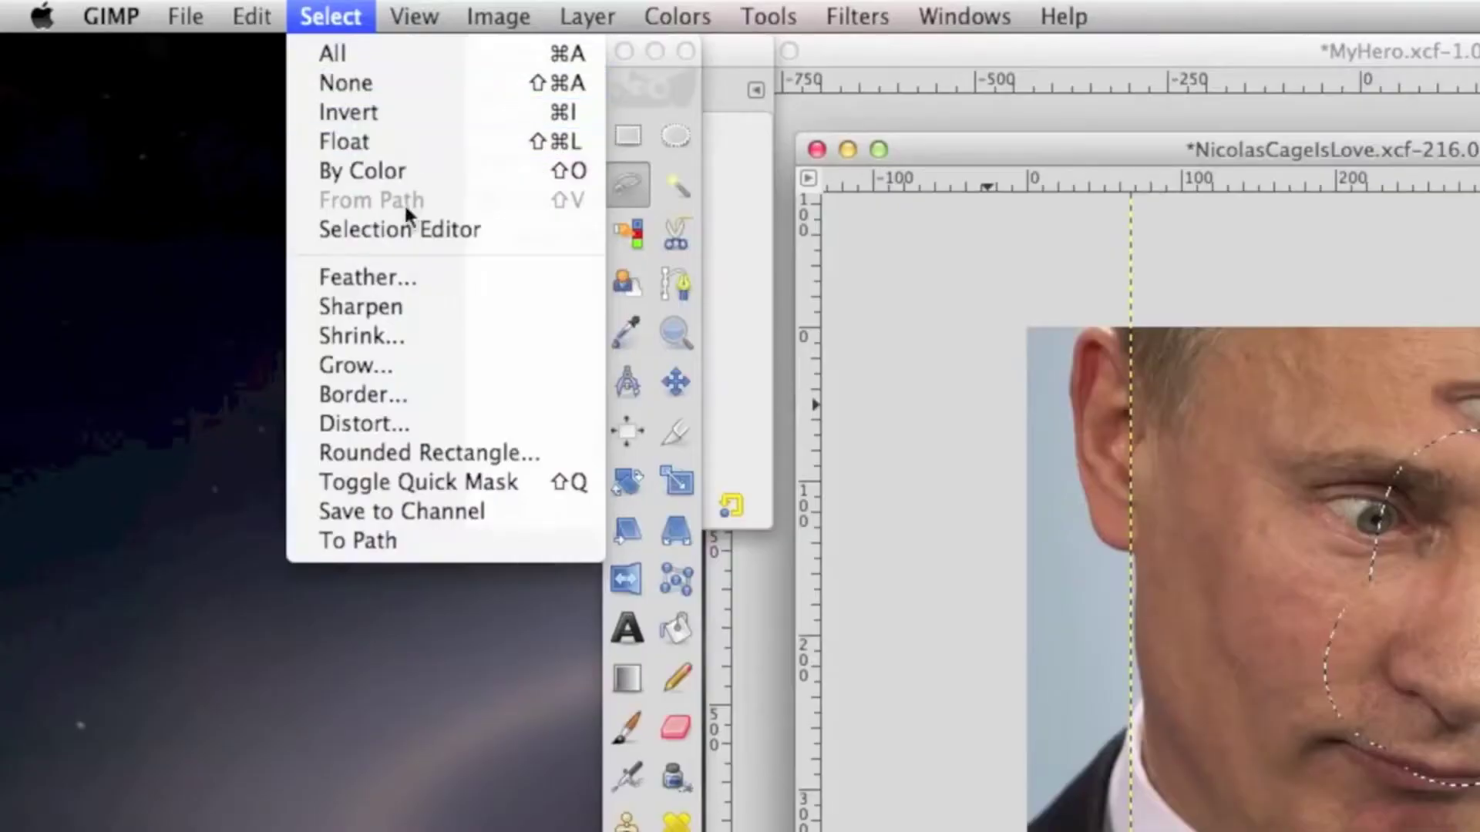
click(409, 386)
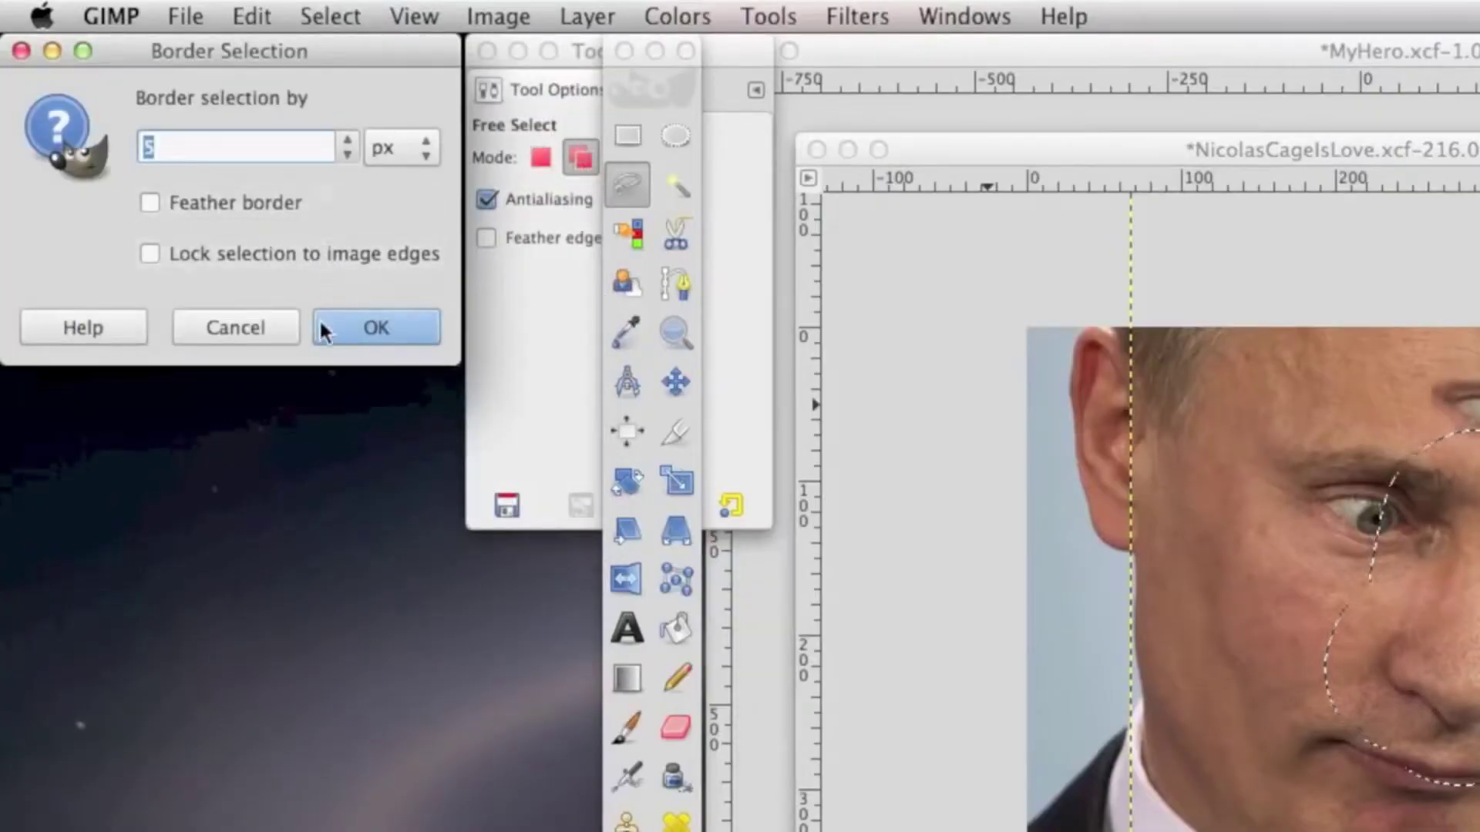
click(350, 325)
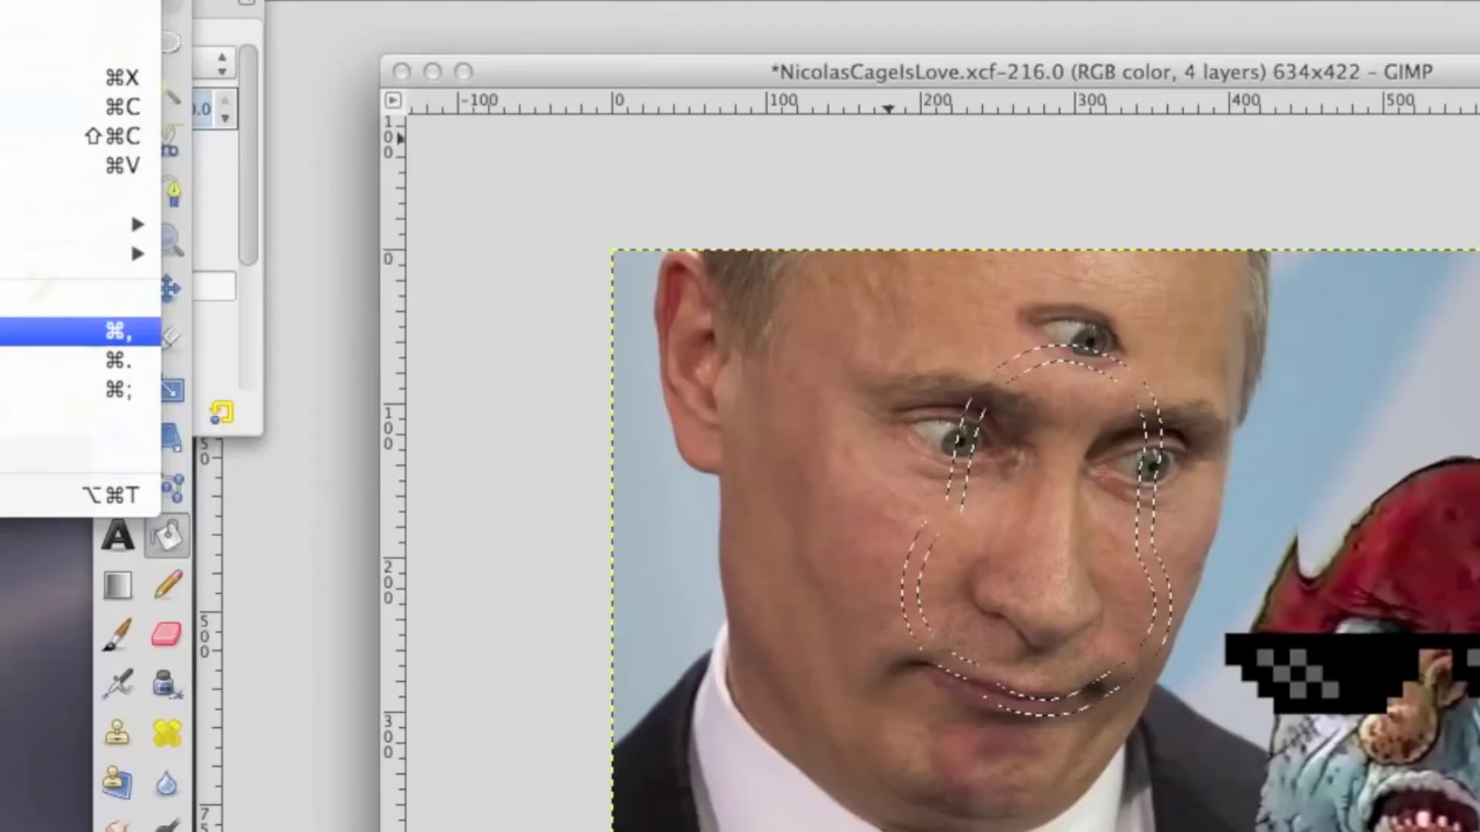
click(85, 331)
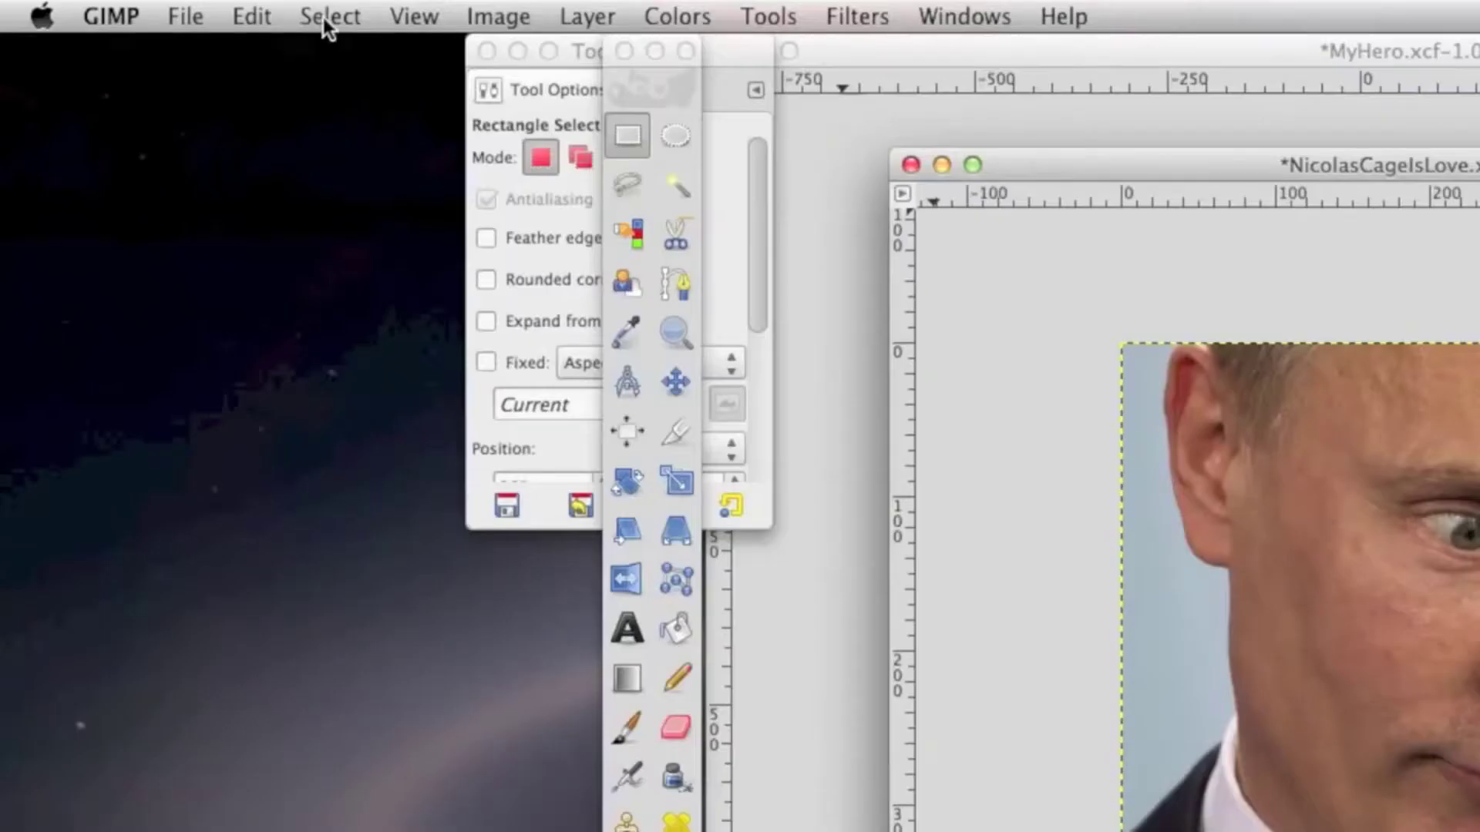
Step: Apply a rounded rectangle with a radius of 100% to the rectangular selection around the forehead eye
click(322, 17)
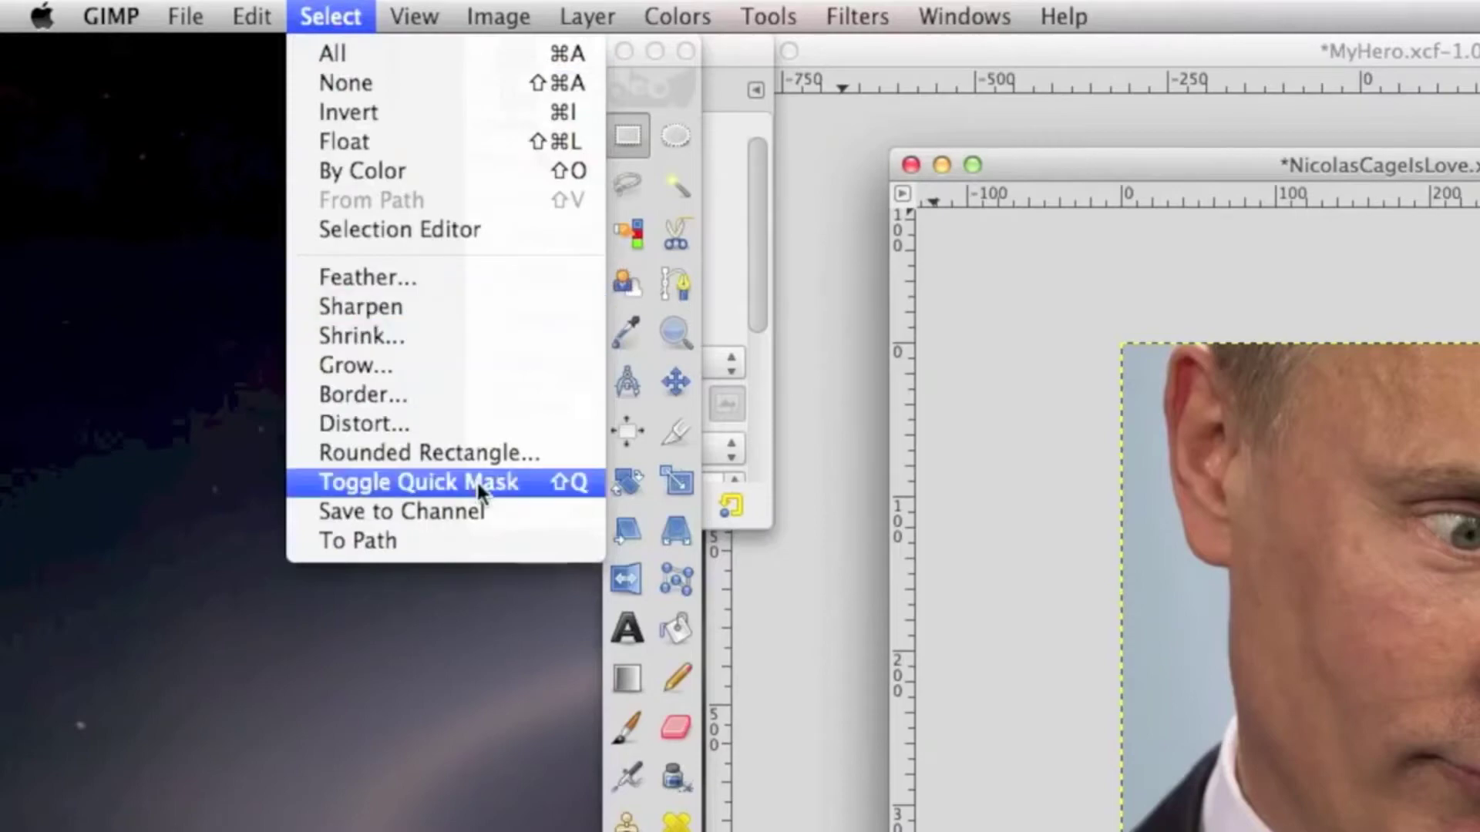
click(483, 459)
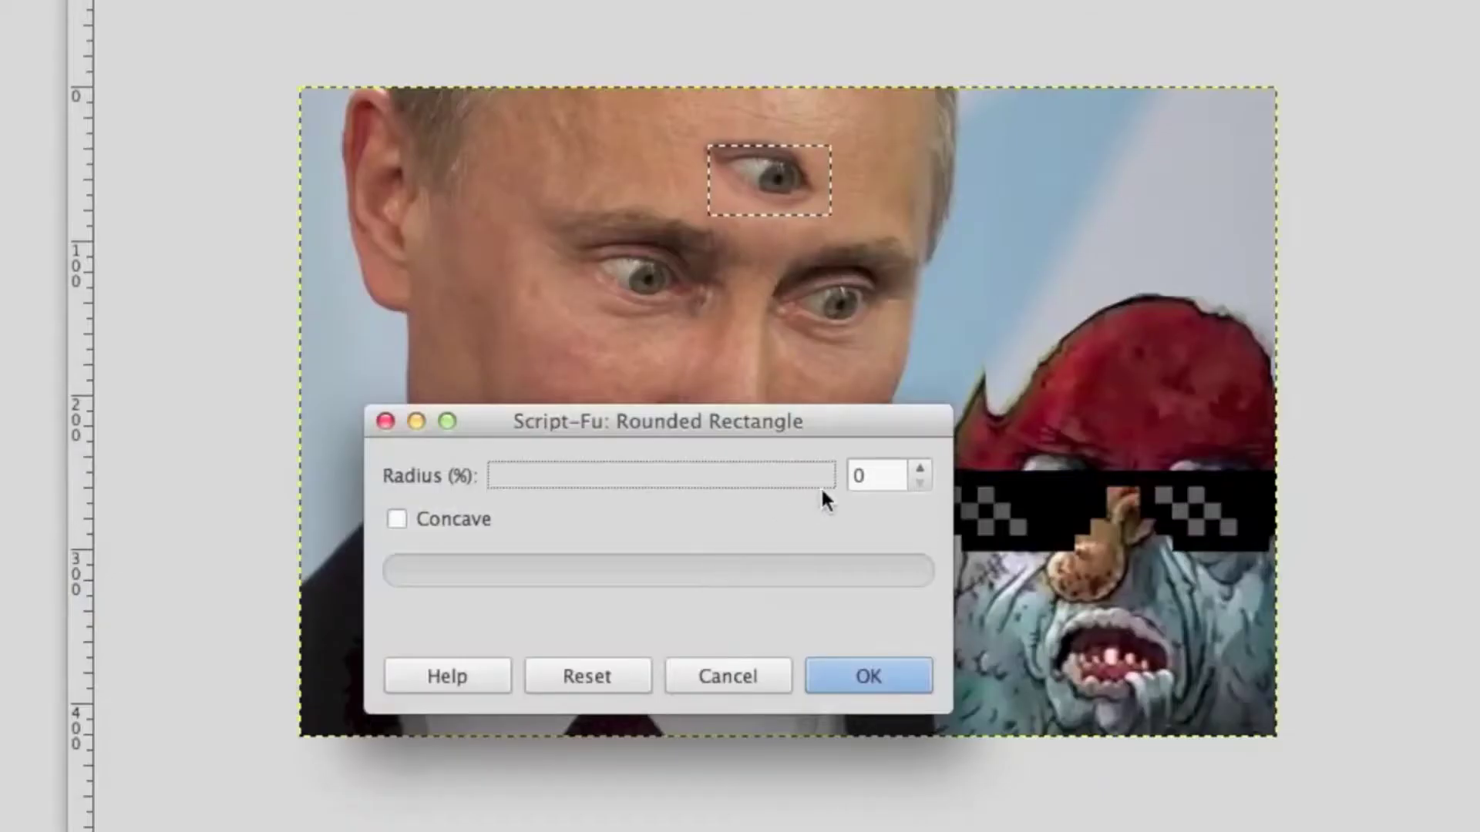
double_click(857, 474)
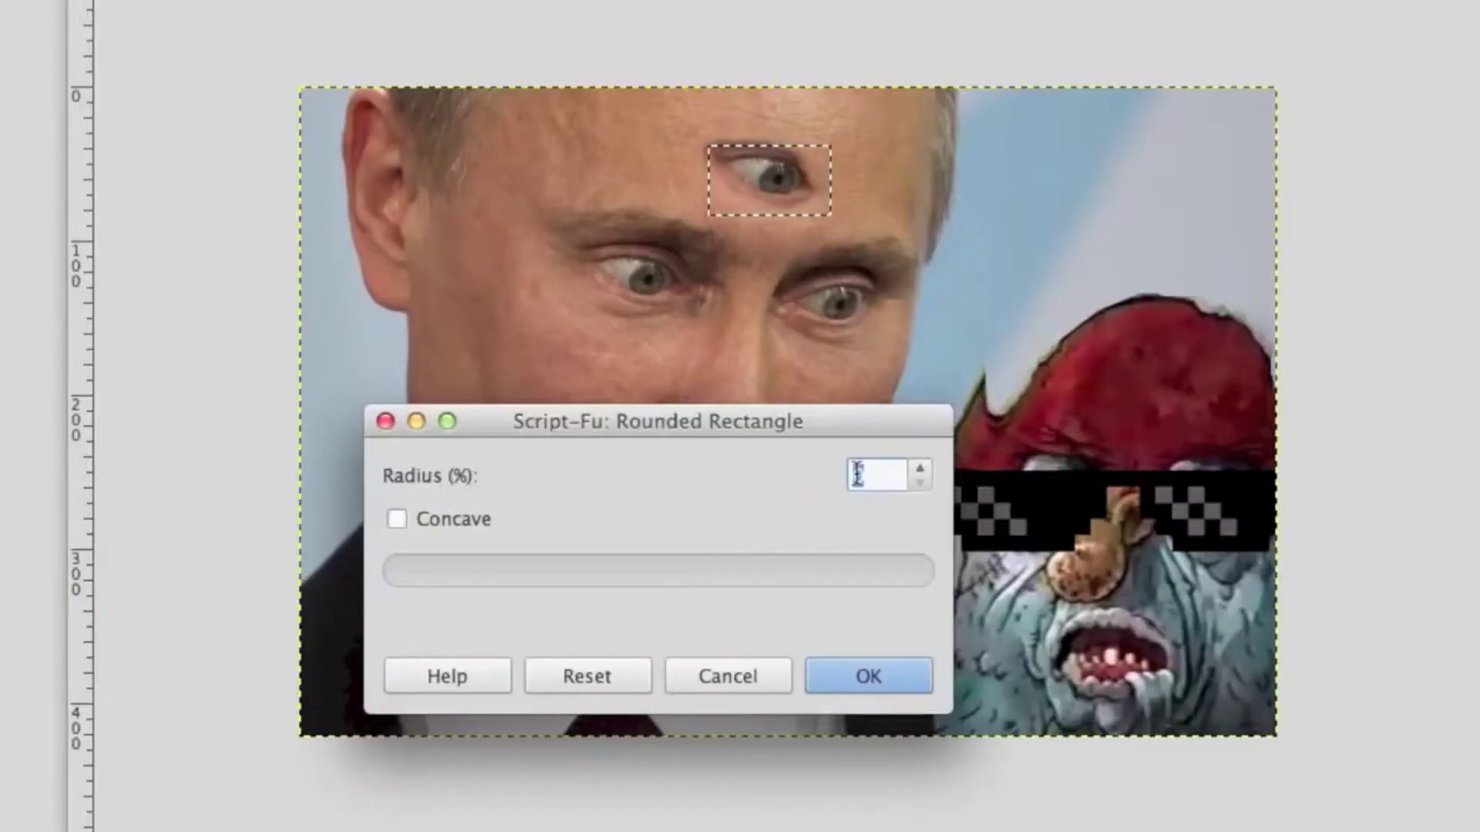
text(100)
key(Return)
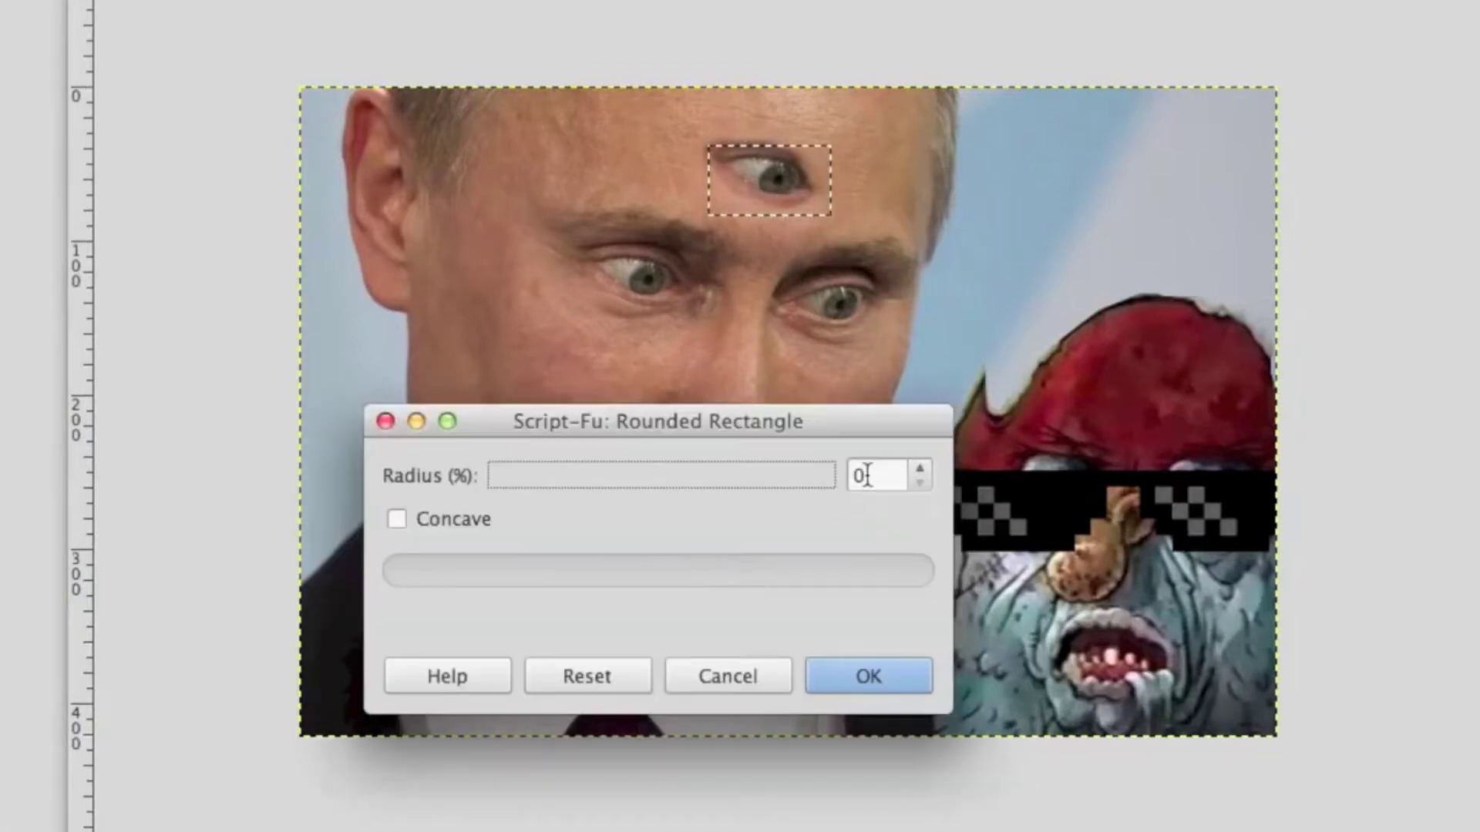
double_click(863, 474)
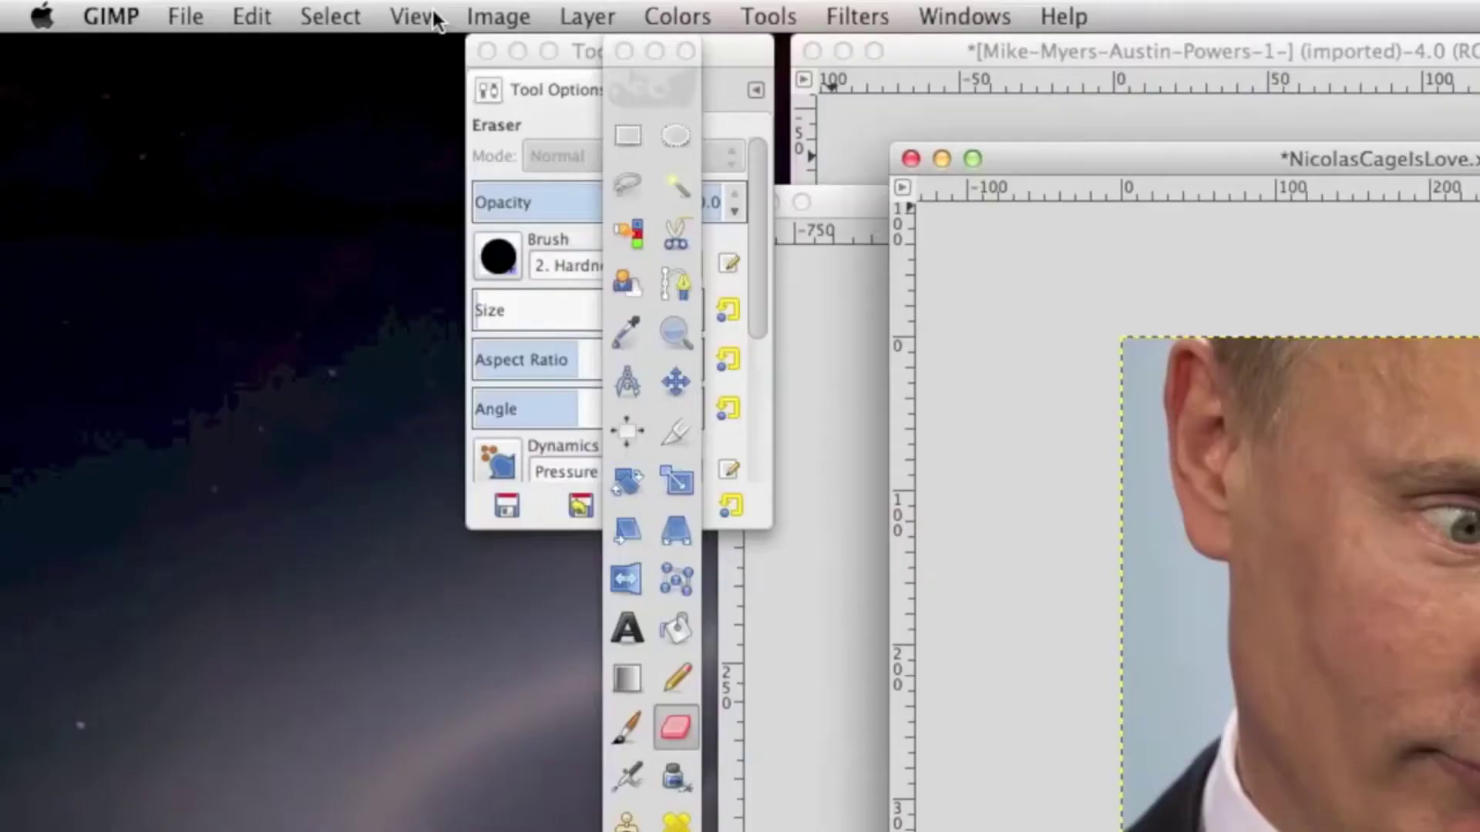
Step: Show the grid over the NicolasCageIsLove.xcf image and hide it again
click(430, 12)
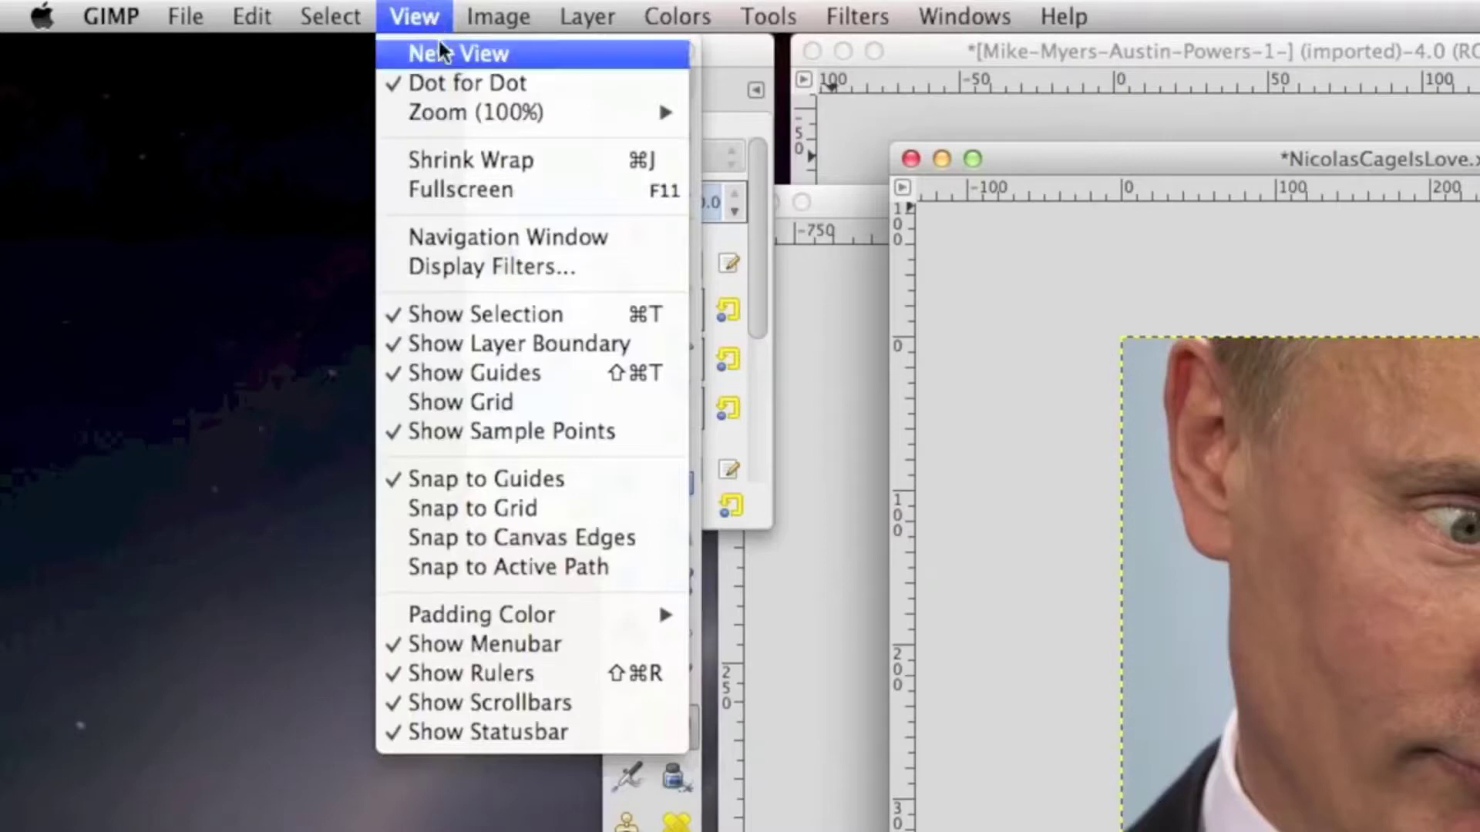
click(484, 400)
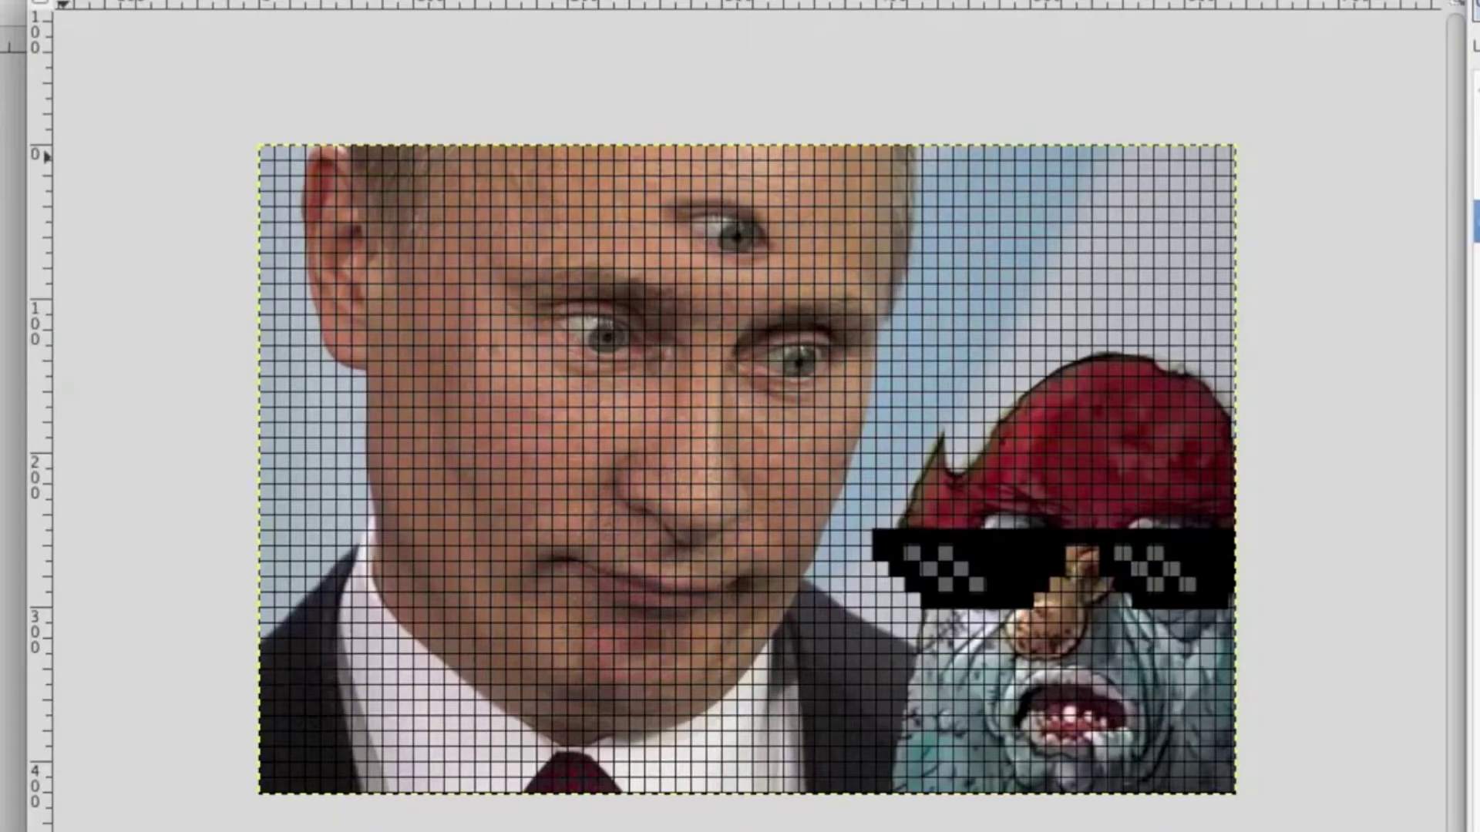
click(420, 17)
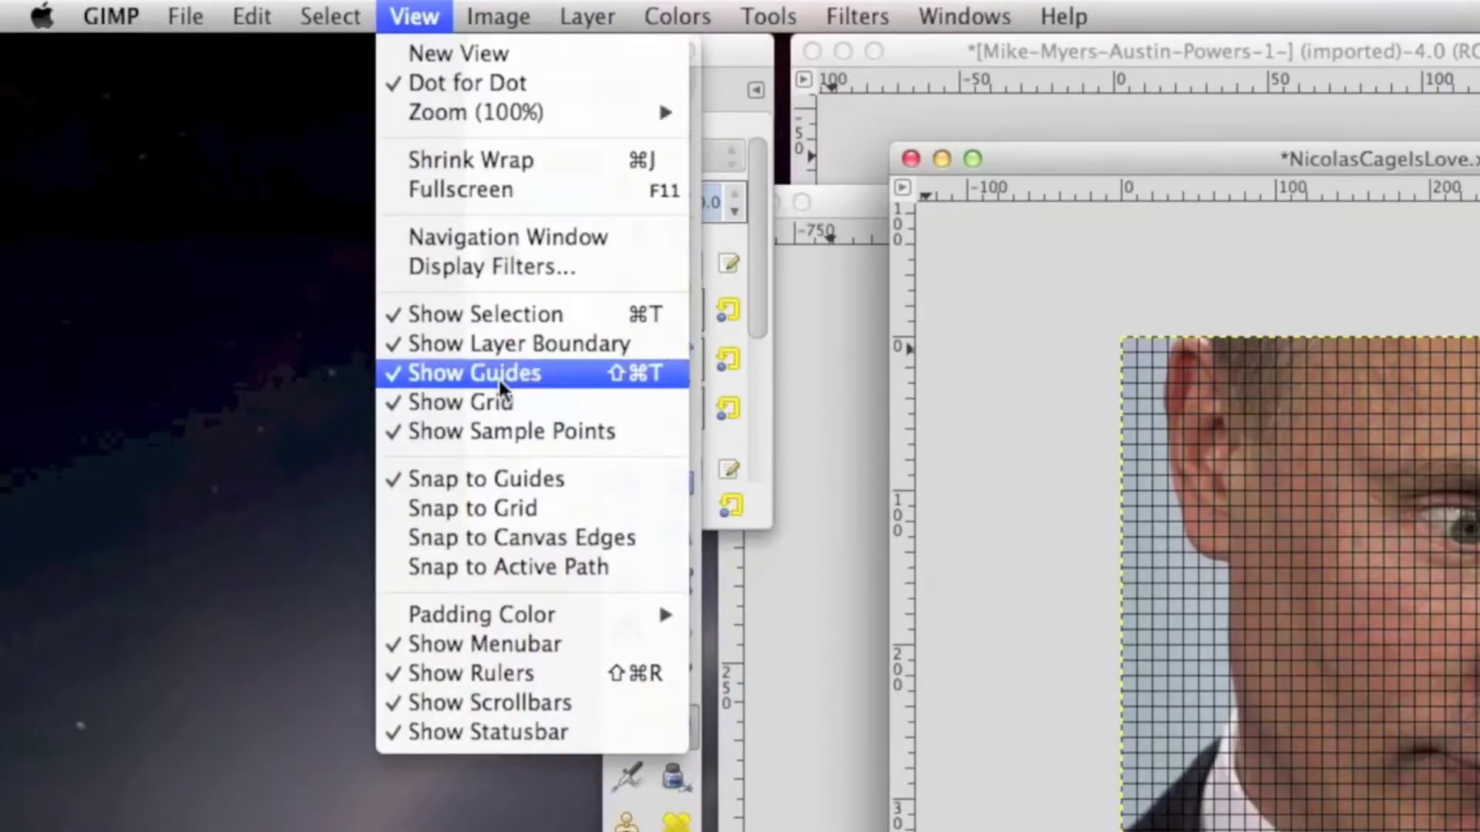
click(485, 401)
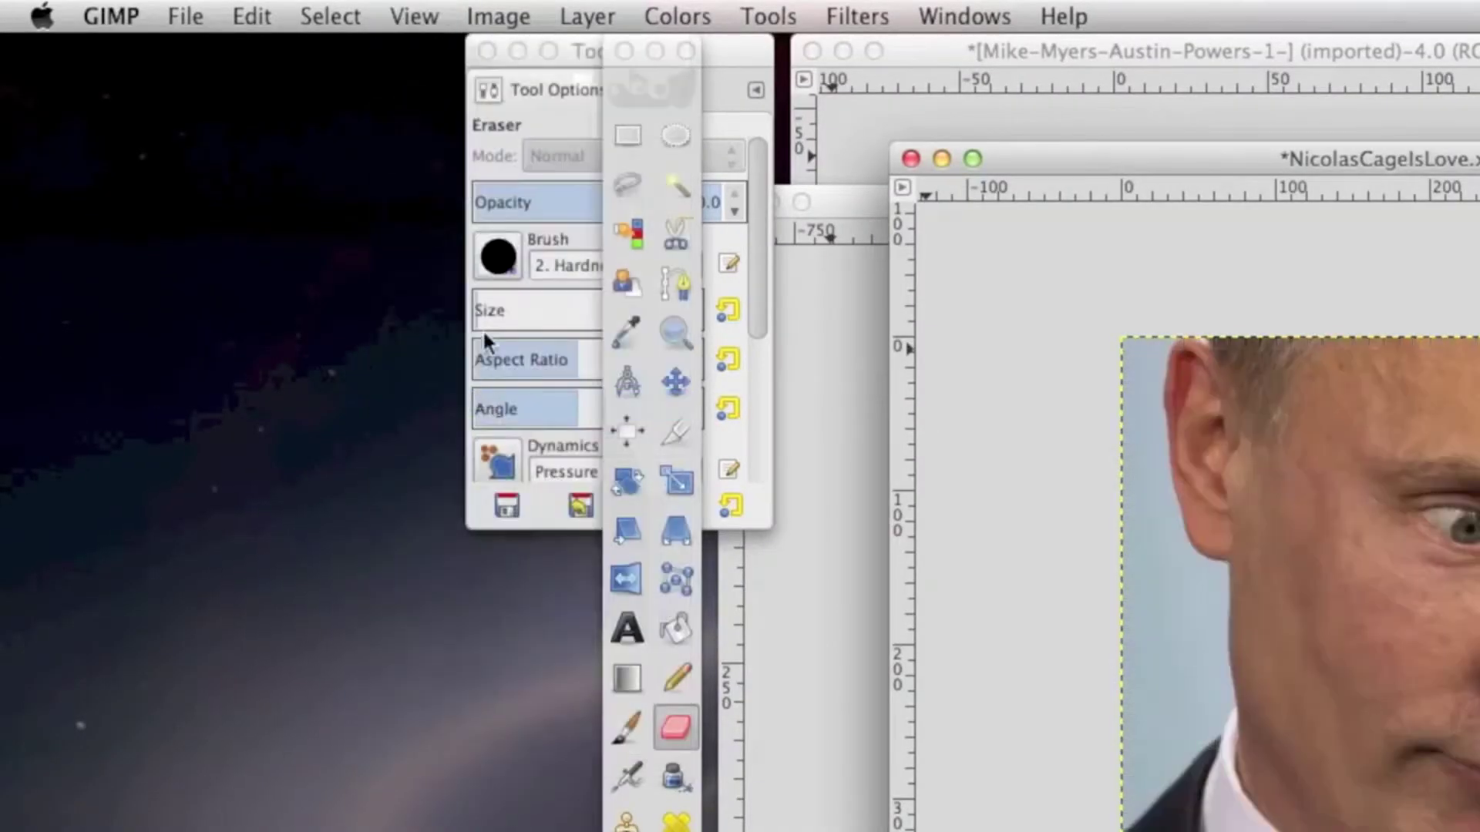
Step: Shrink-wrap the image window around the picture, and switch fullscreen display on and off
click(442, 20)
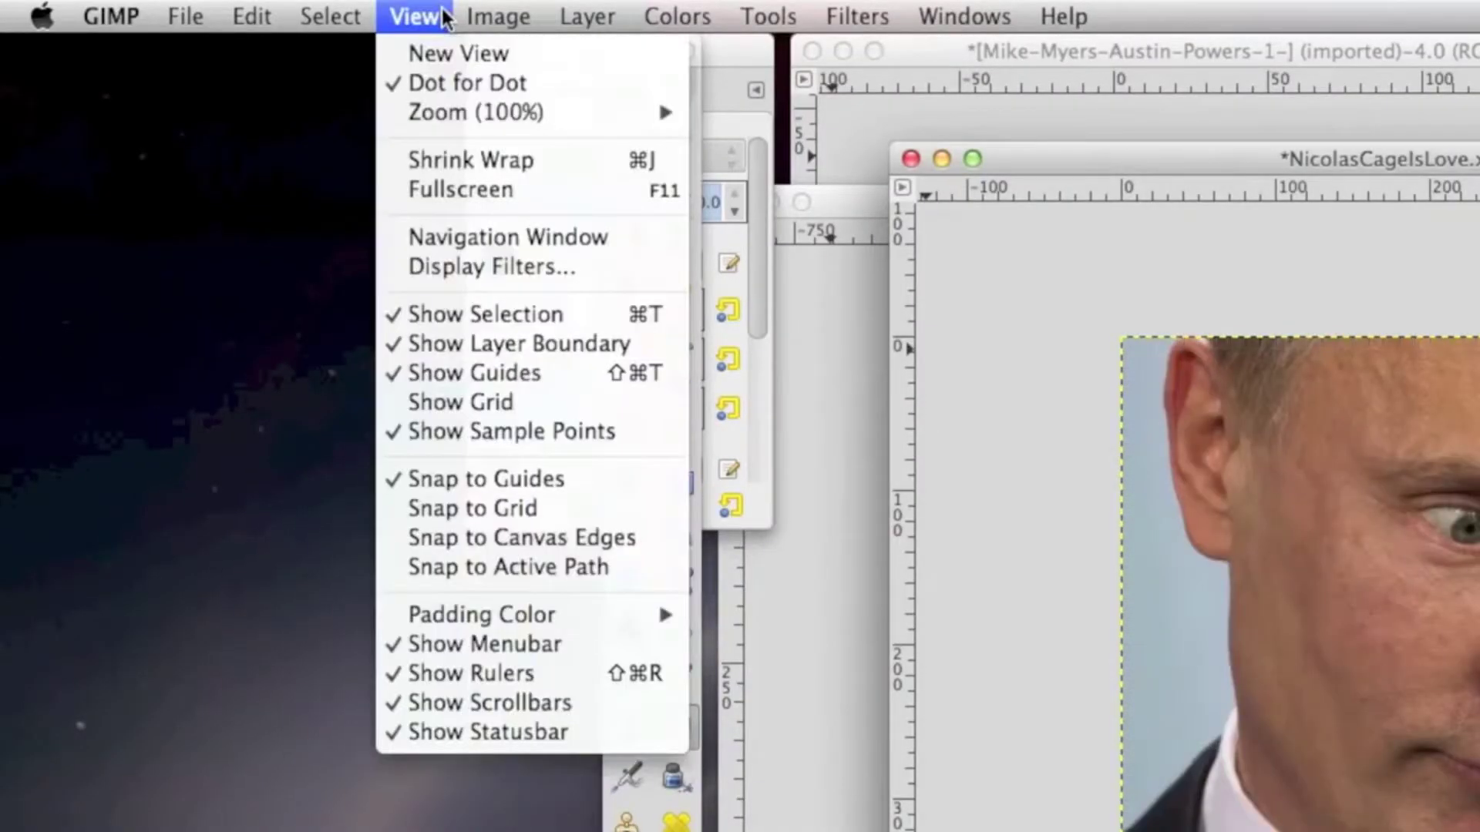
click(448, 159)
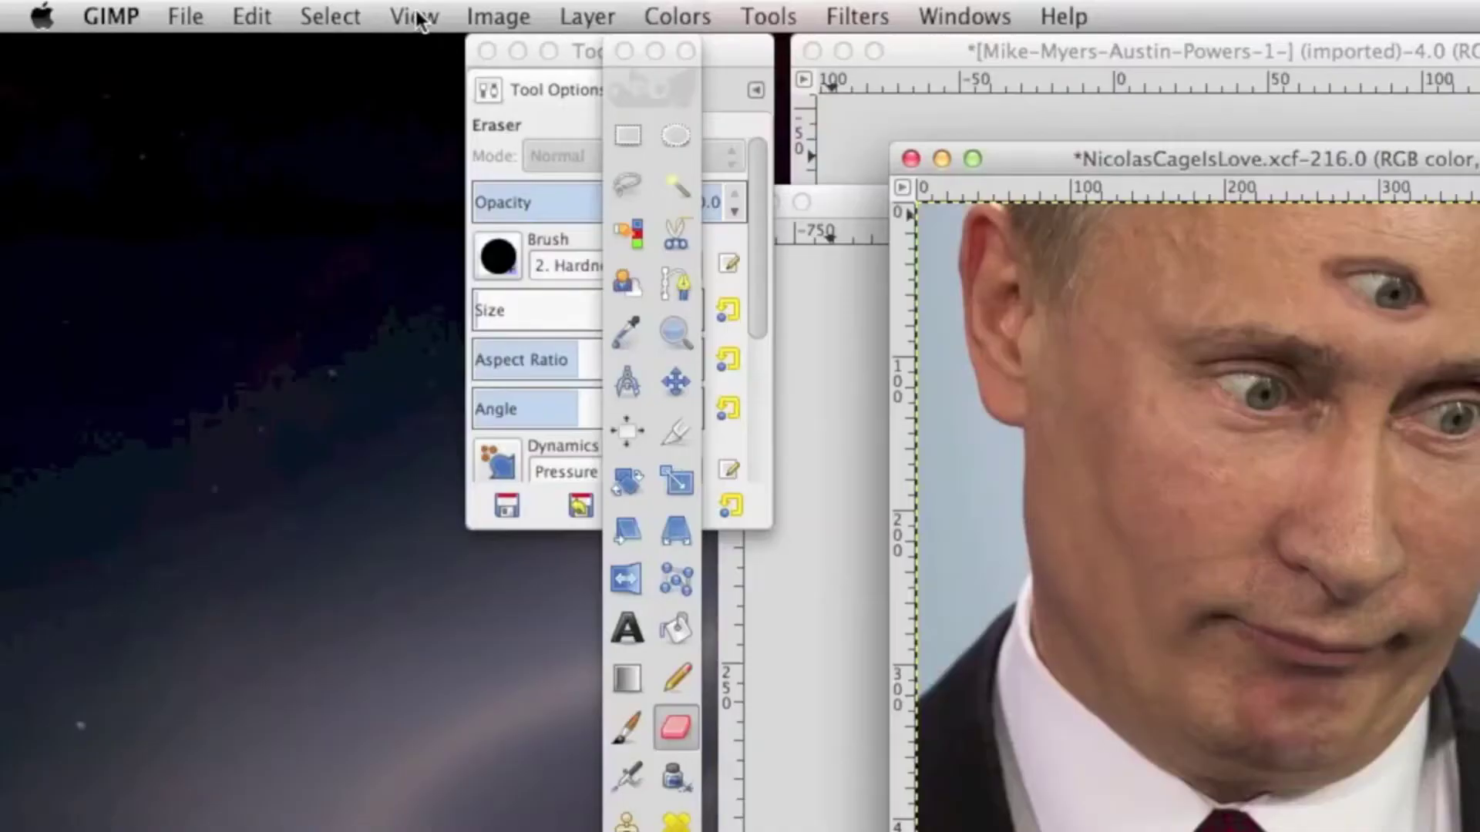
click(416, 19)
click(439, 187)
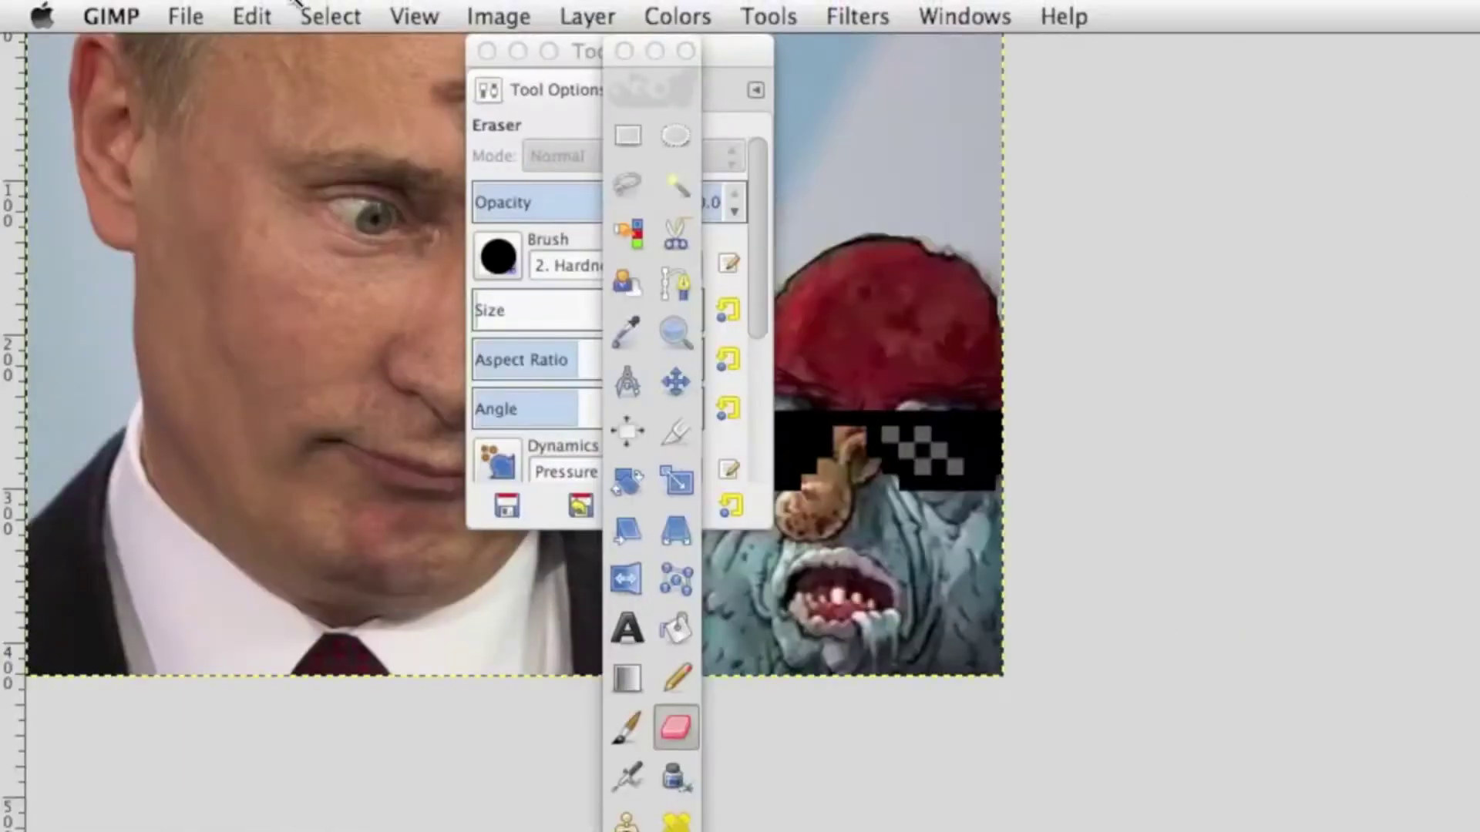
click(416, 17)
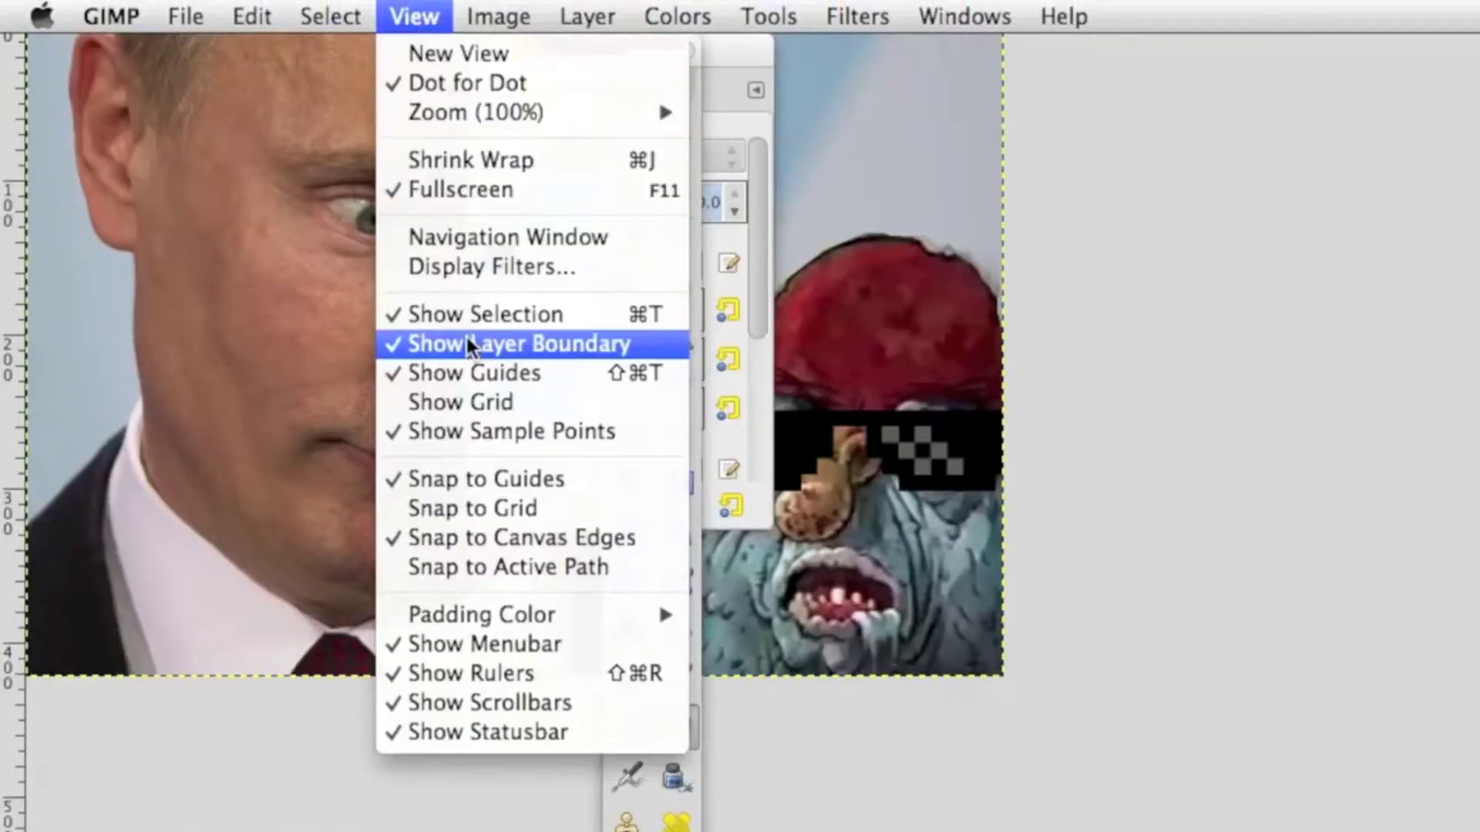
click(469, 189)
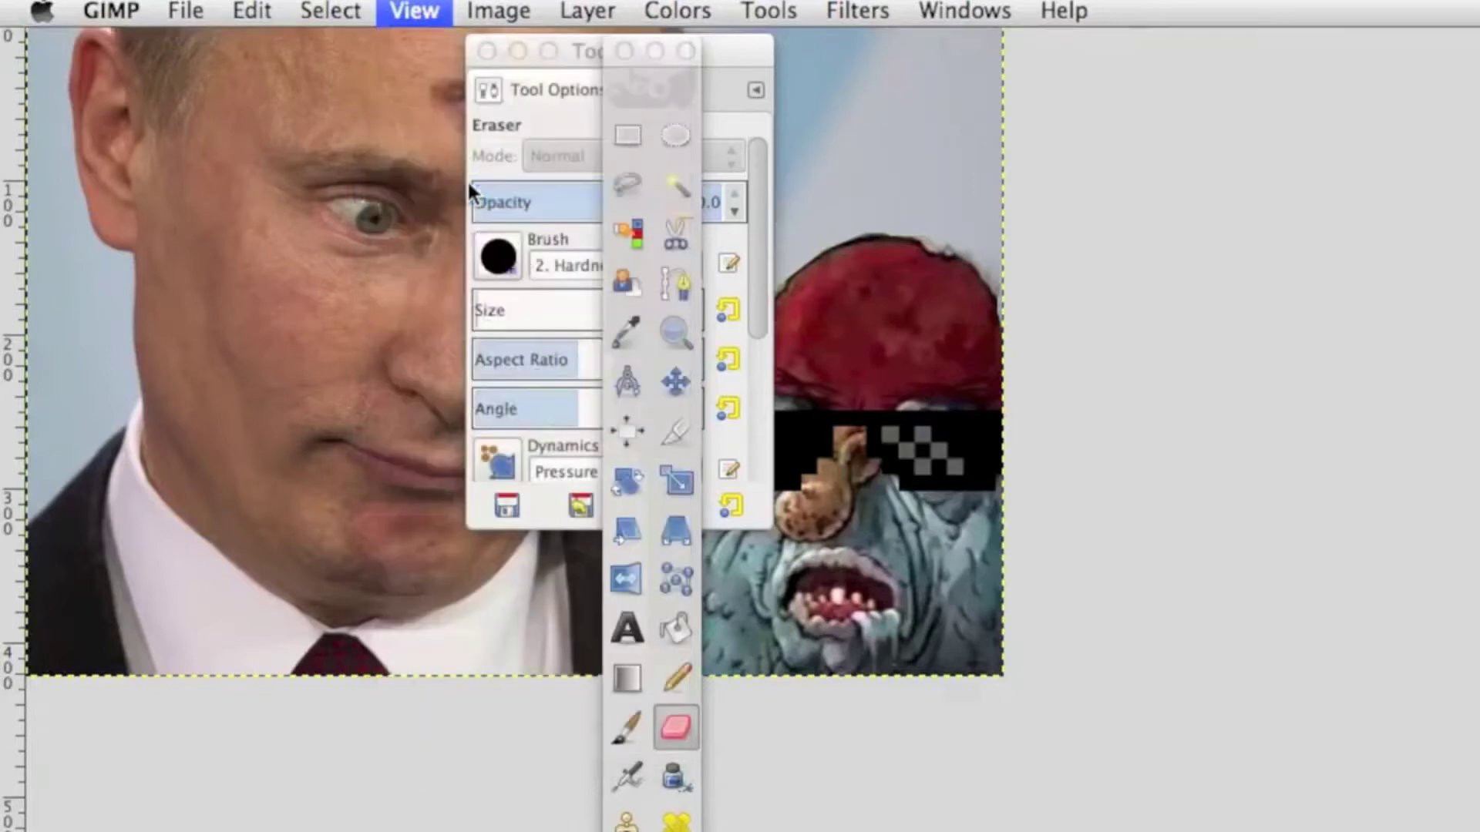
Step: Convert the MyHero.xcf image to grayscale and undo the conversion
click(497, 17)
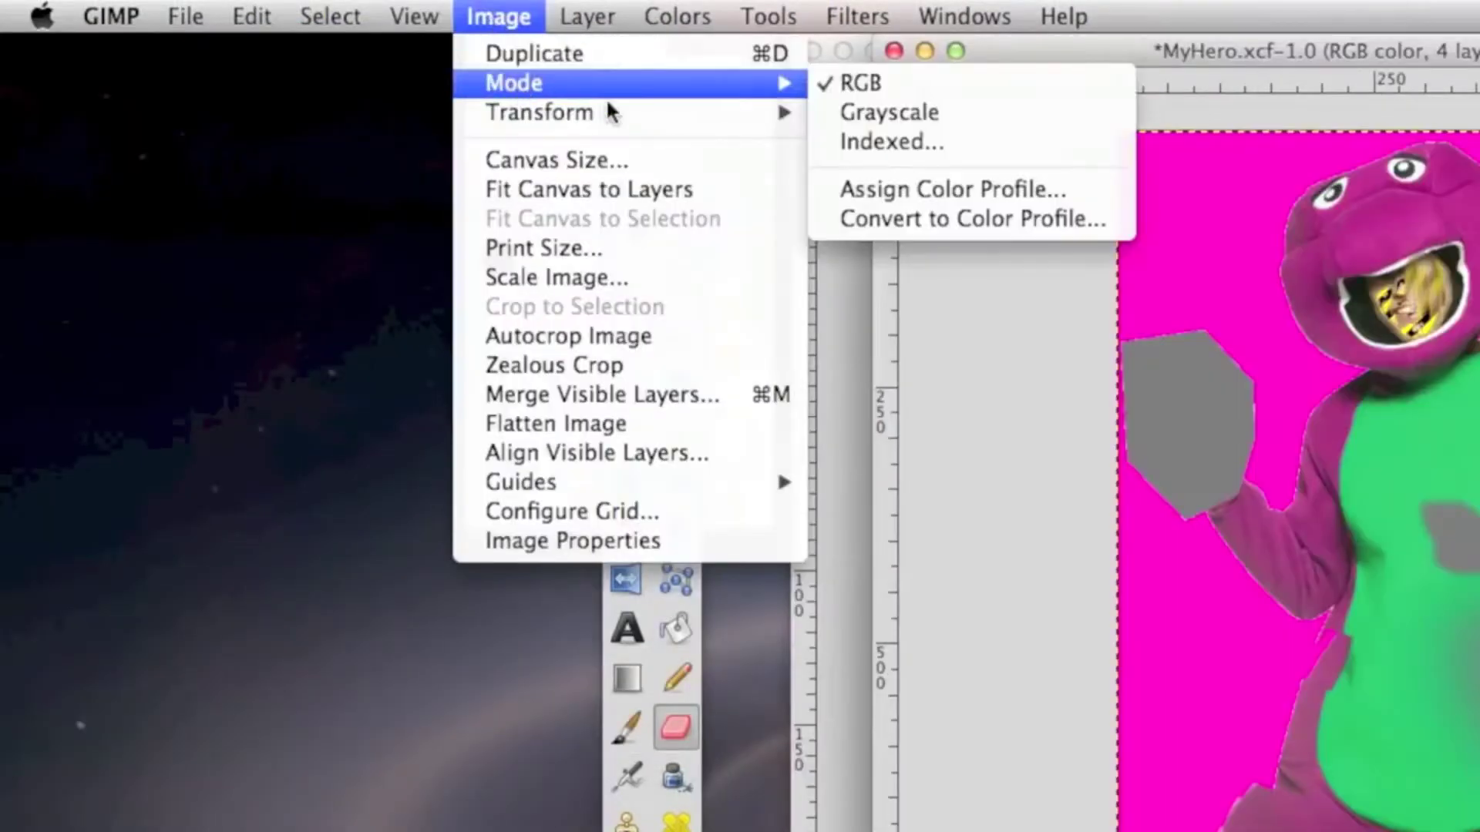
mouse_move(753, 84)
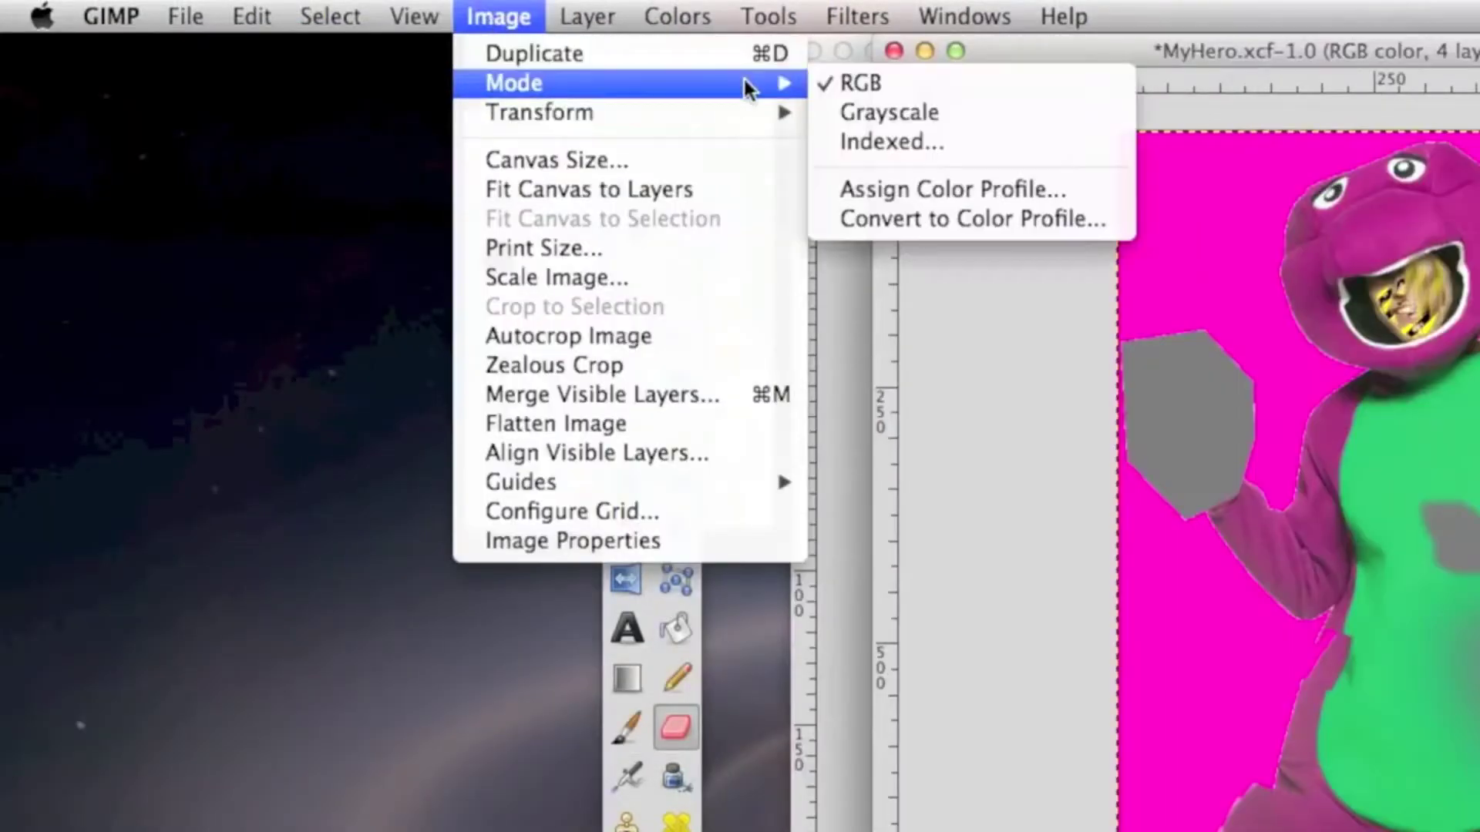
click(862, 112)
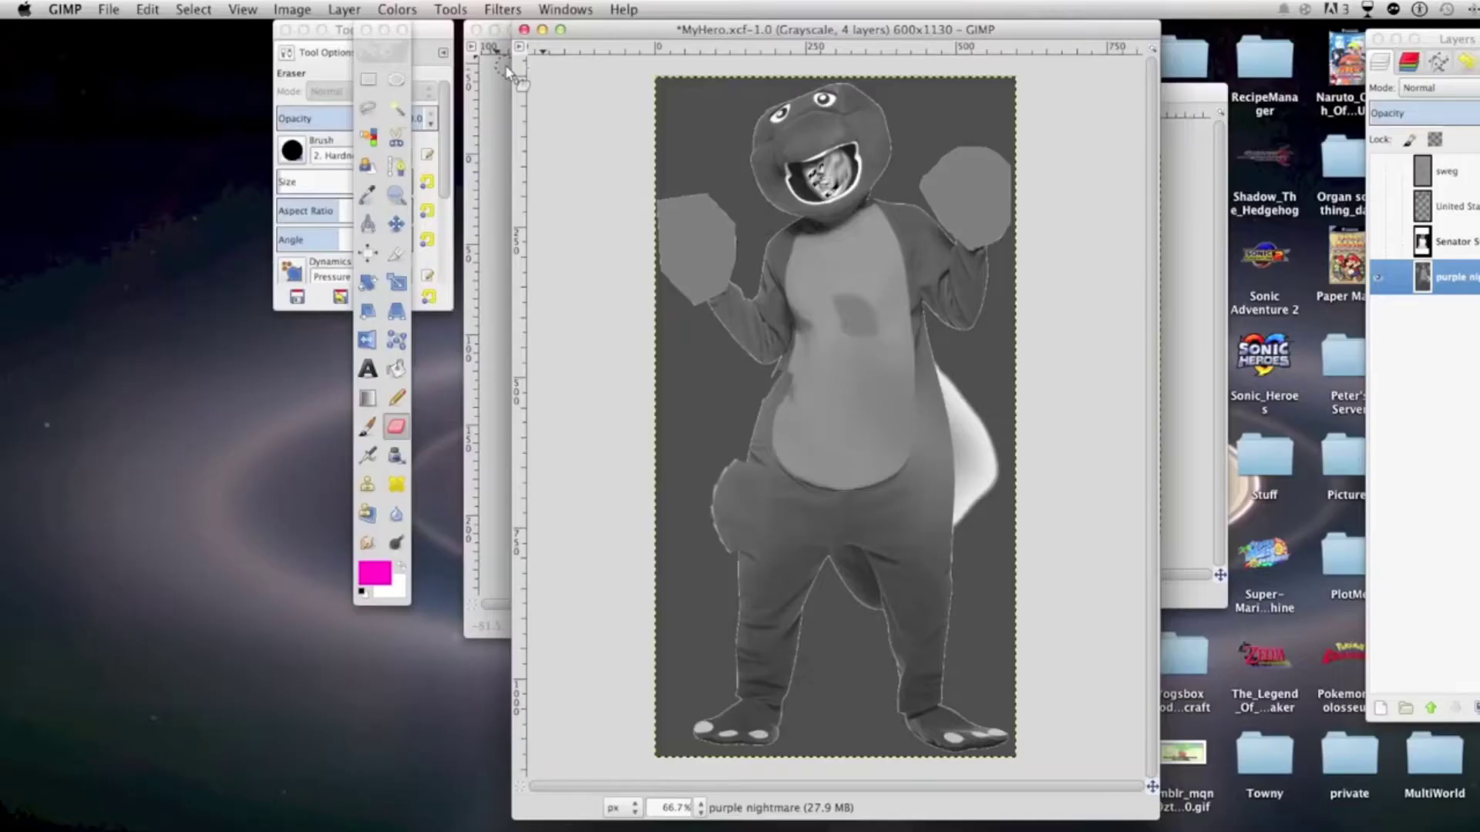
key(super+z)
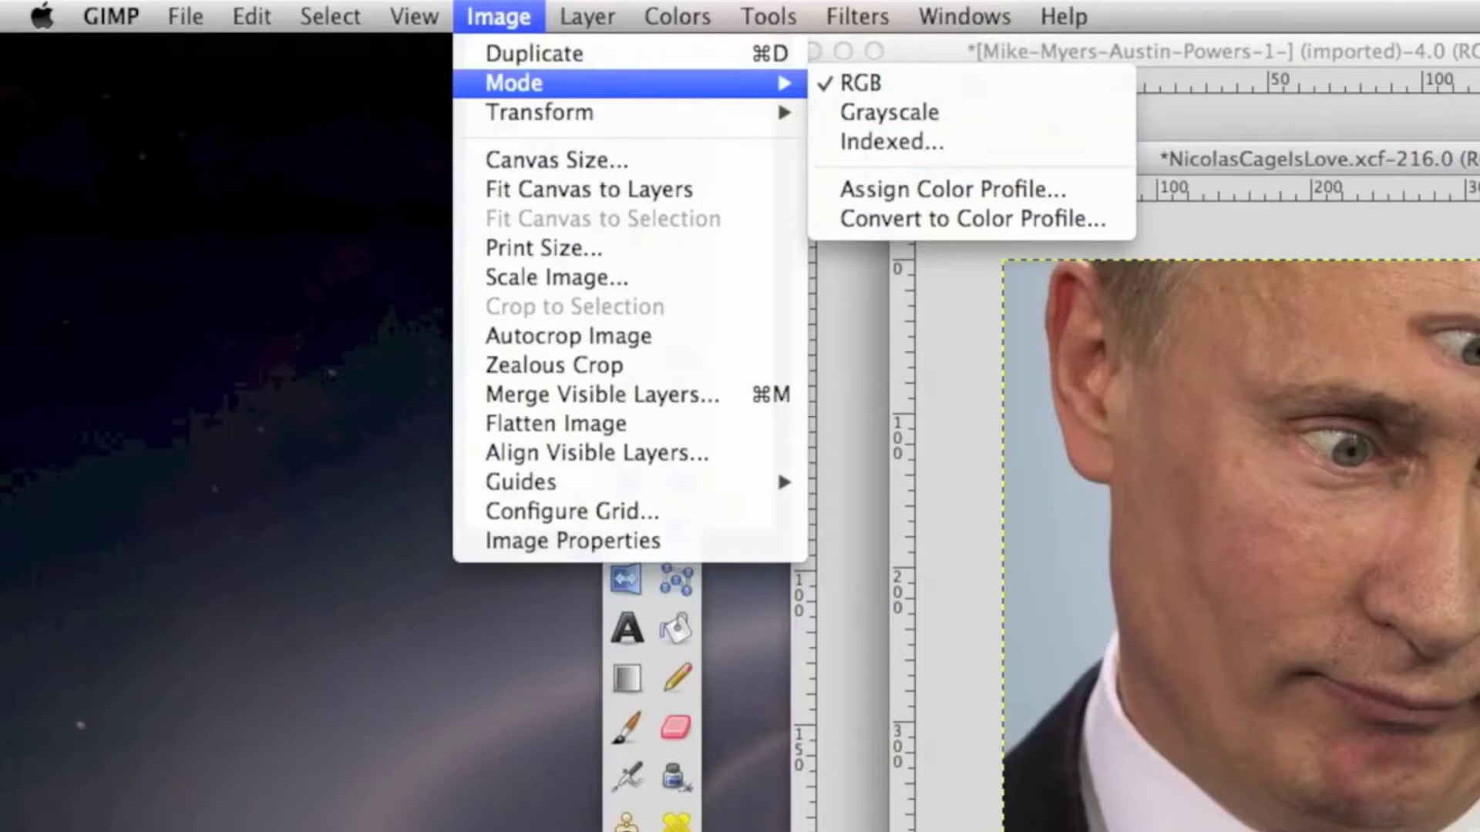
Step: Convert the NicolasCageIsLove.xcf image to indexed colors using a custom palette, with color dithering set to None
click(966, 151)
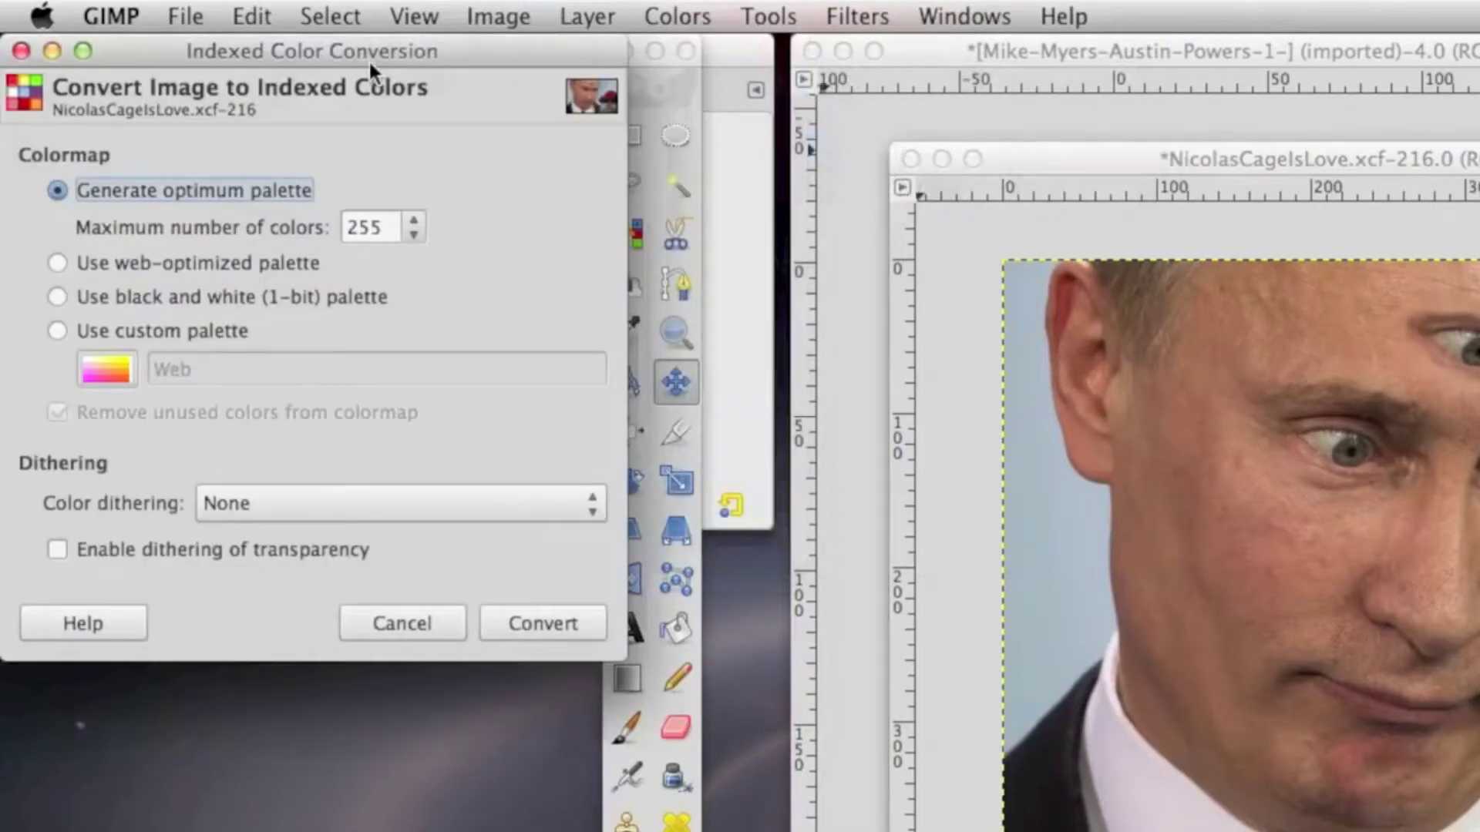
drag(368, 59, 510, 49)
click(264, 332)
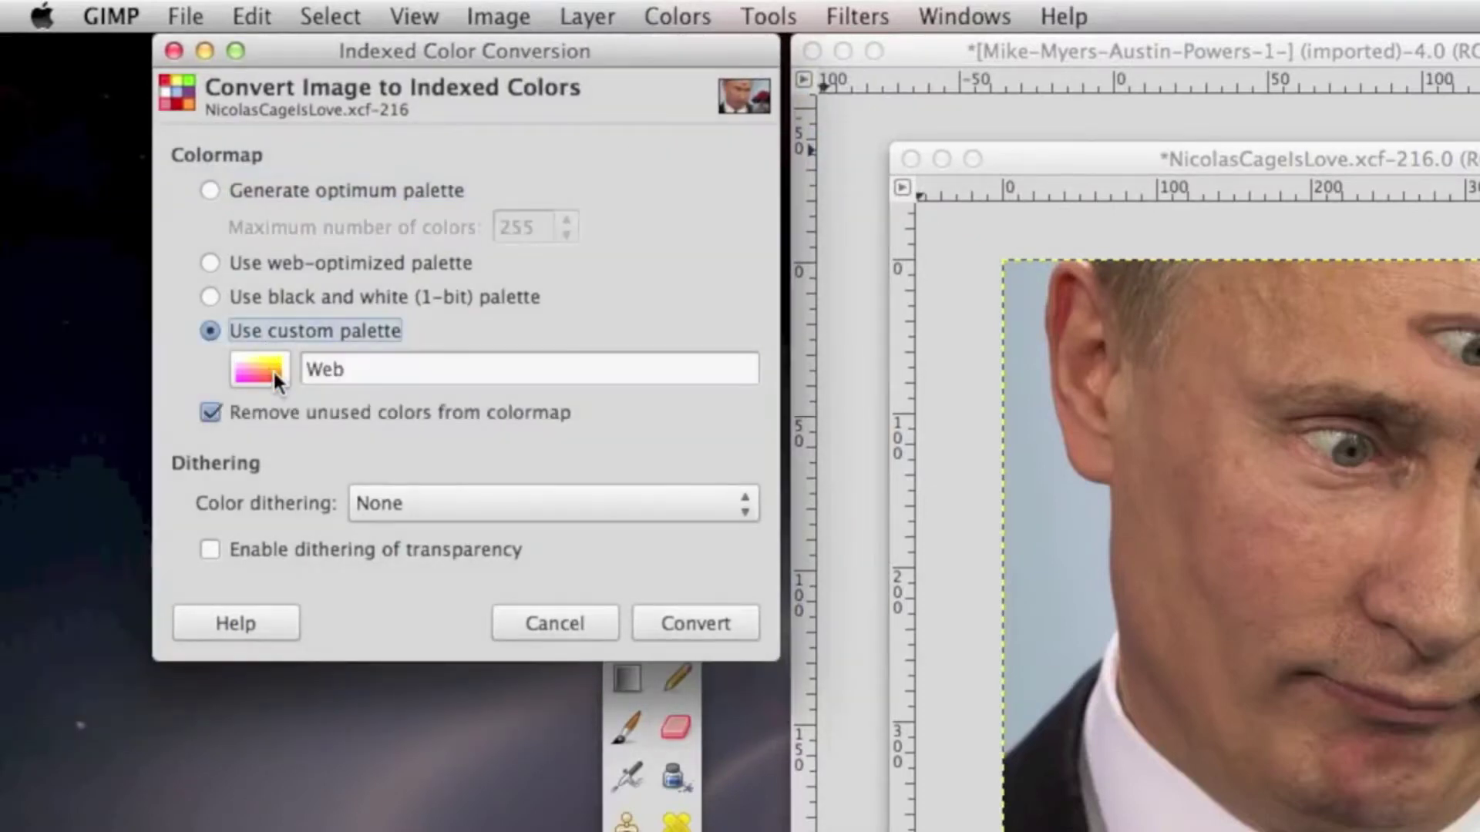
click(273, 368)
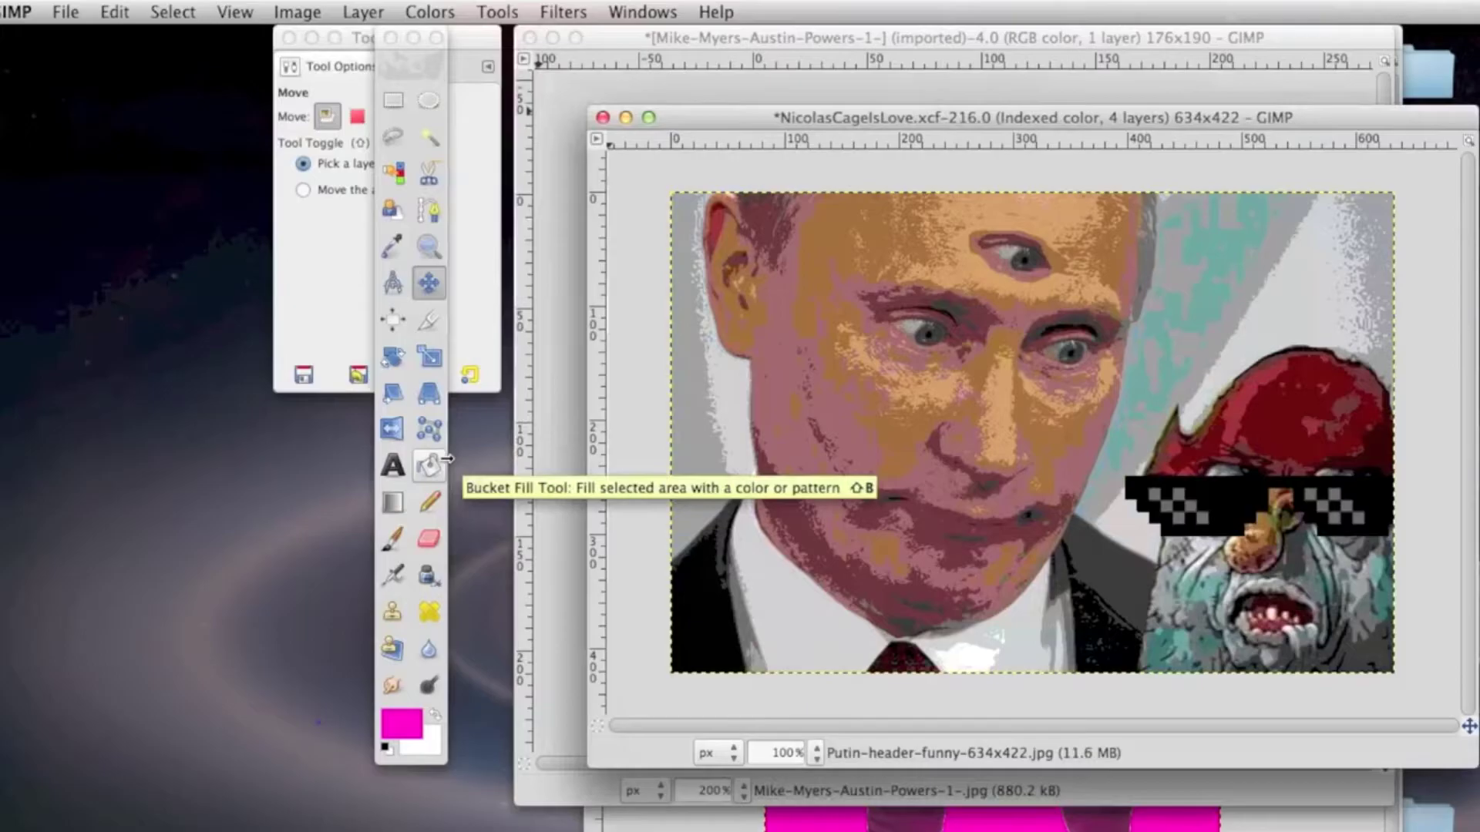
Step: Flip the whole NicolasCageIsLove.xcf image horizontally and vertically
click(297, 12)
mouse_move(345, 82)
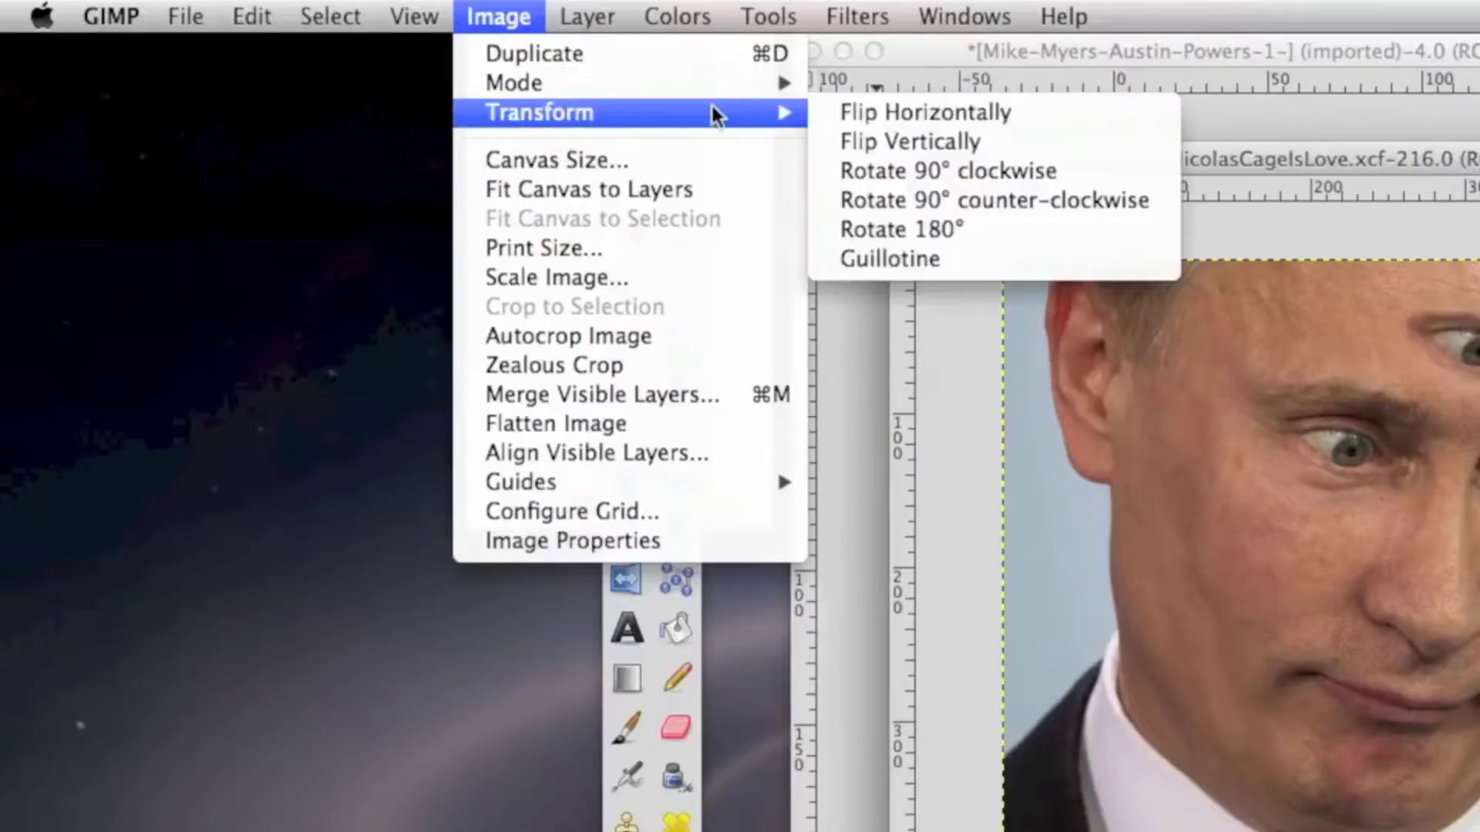
click(859, 113)
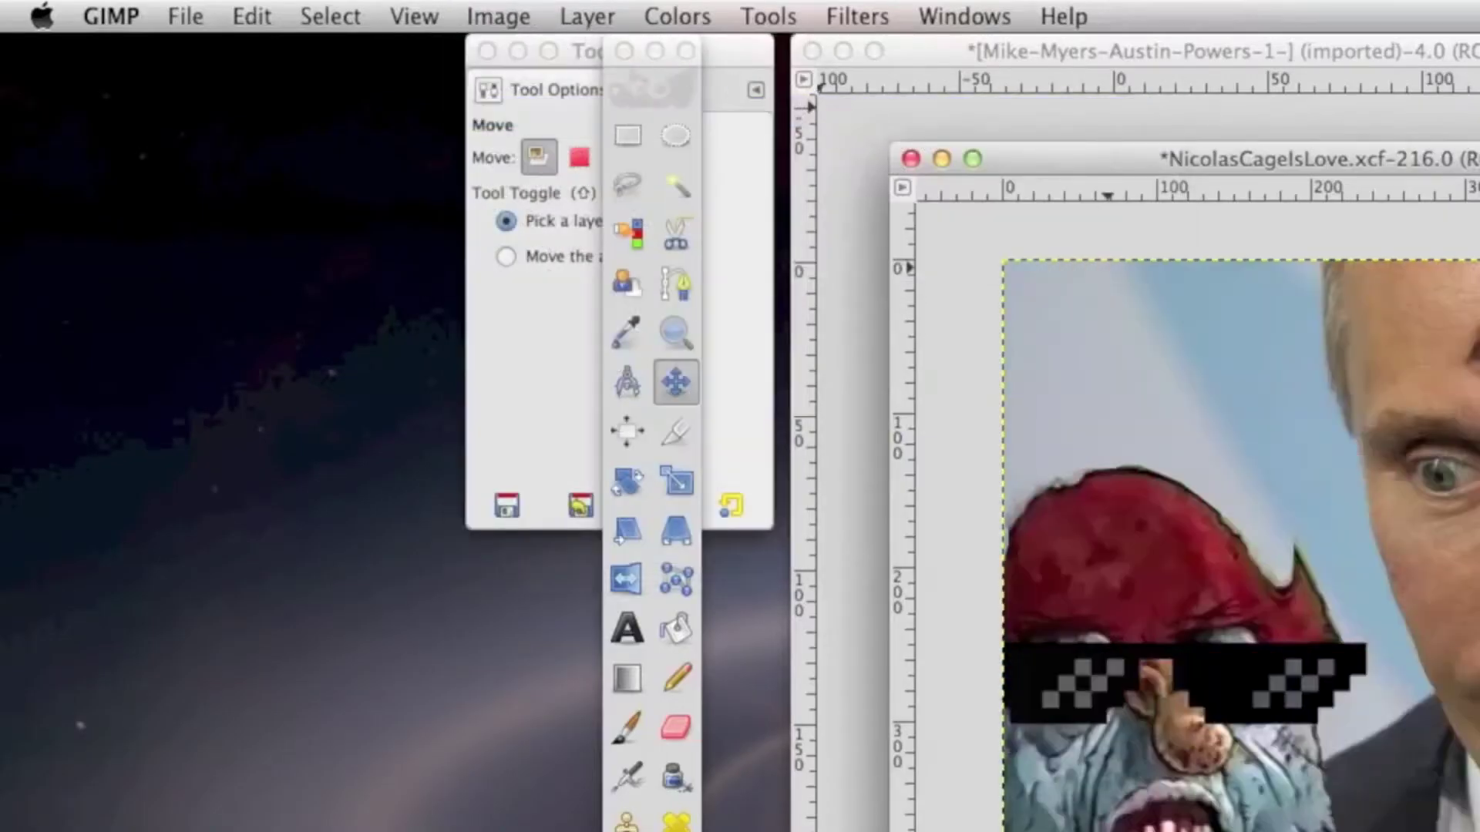
click(497, 16)
mouse_move(531, 106)
click(864, 145)
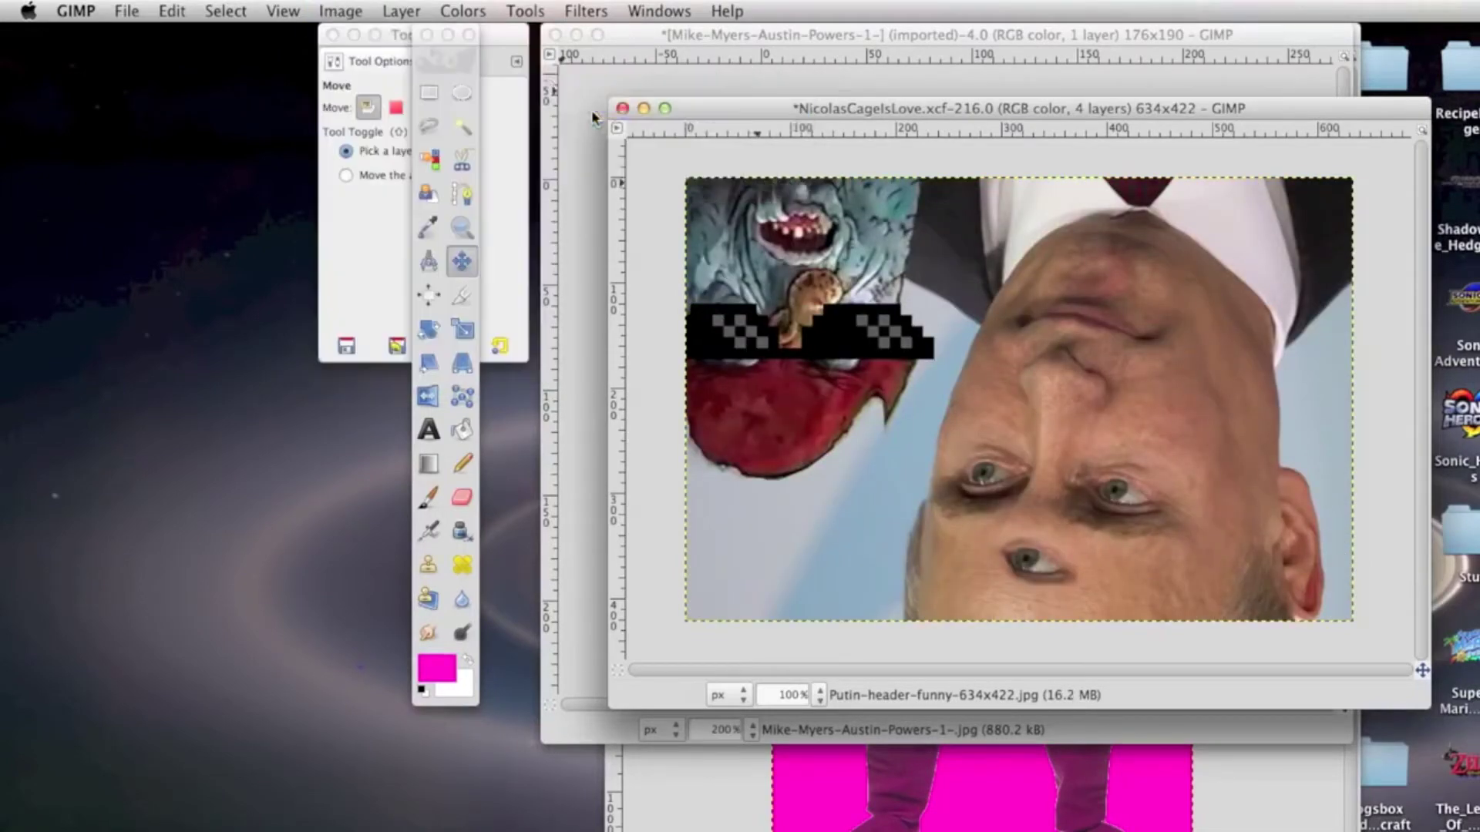
Step: Rotate the whole flipped image by 180°
click(340, 11)
mouse_move(367, 96)
click(663, 152)
Step: Resize the image canvas to 800 × 800 px with the picture centered and the layers not resized
click(340, 11)
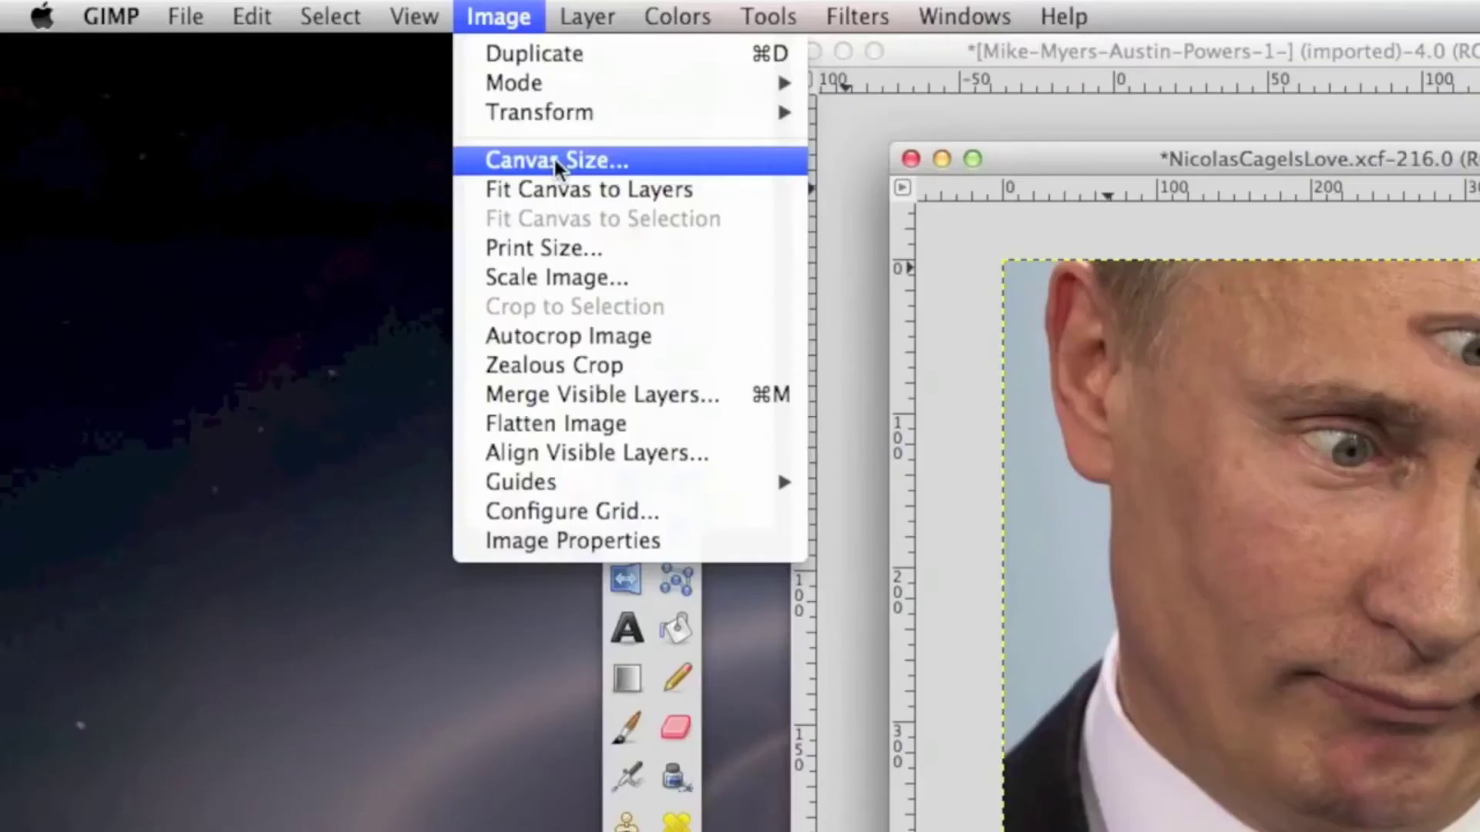
click(553, 161)
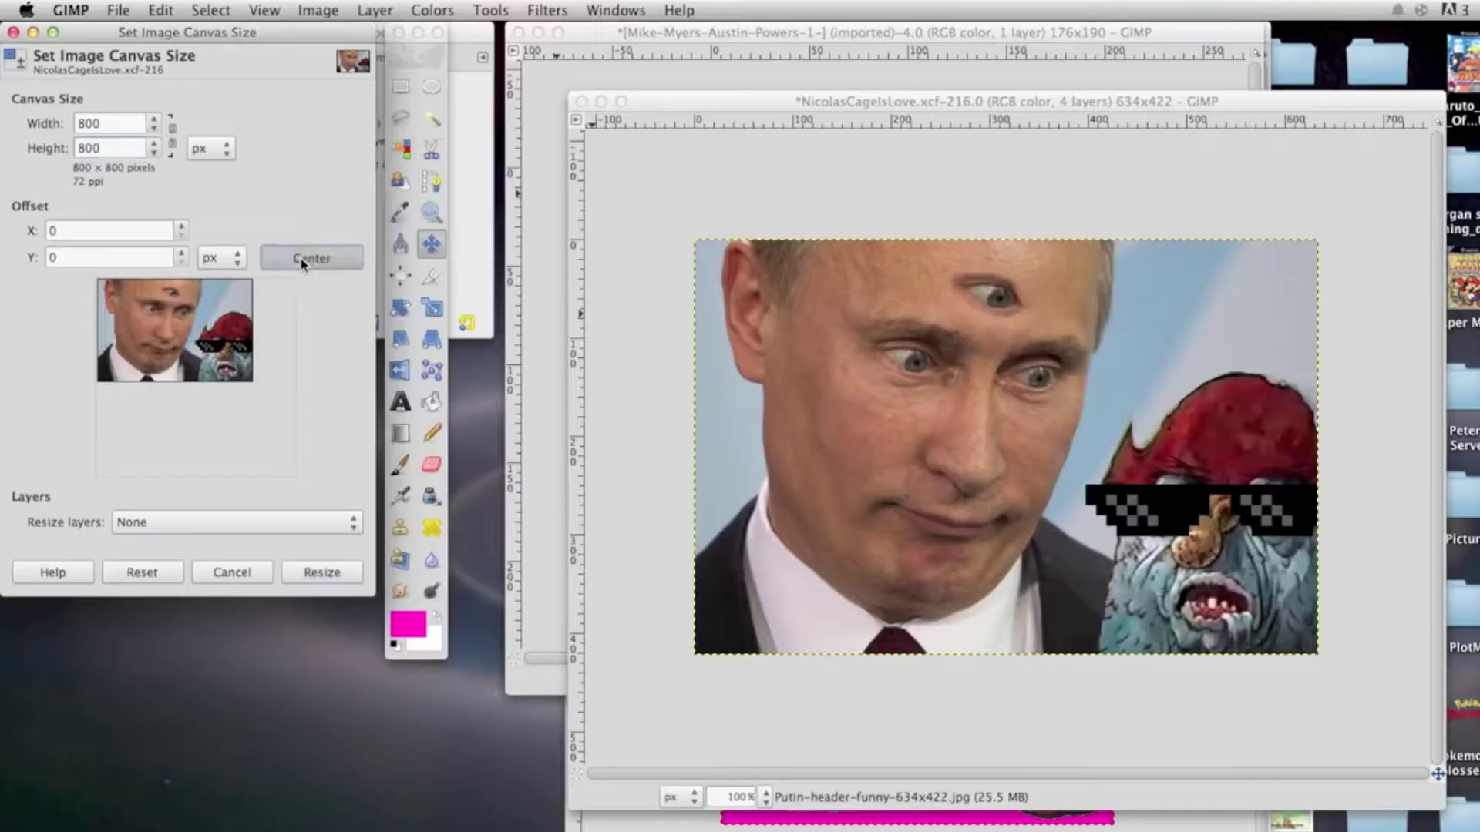
click(487, 403)
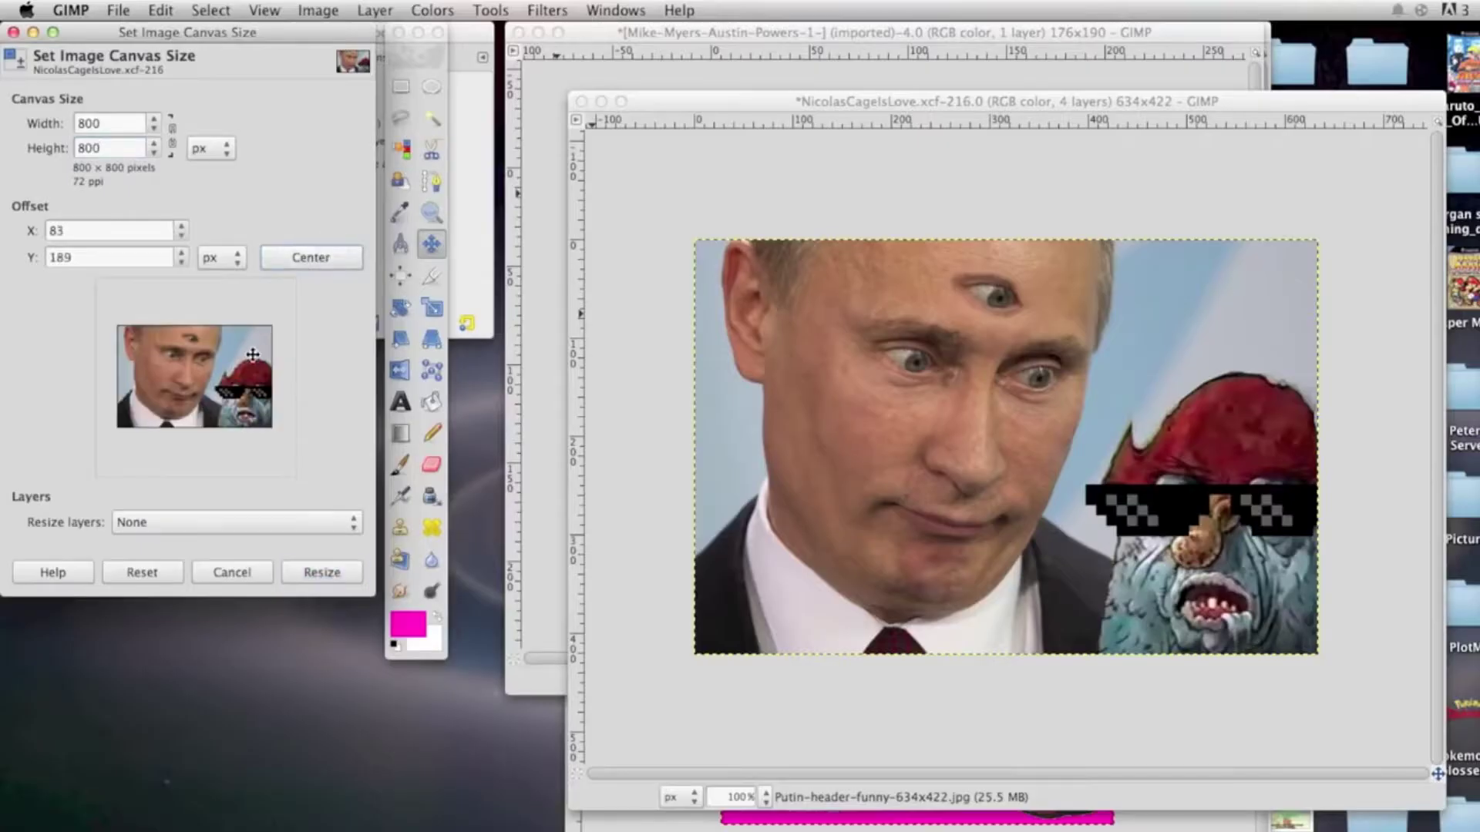
click(319, 572)
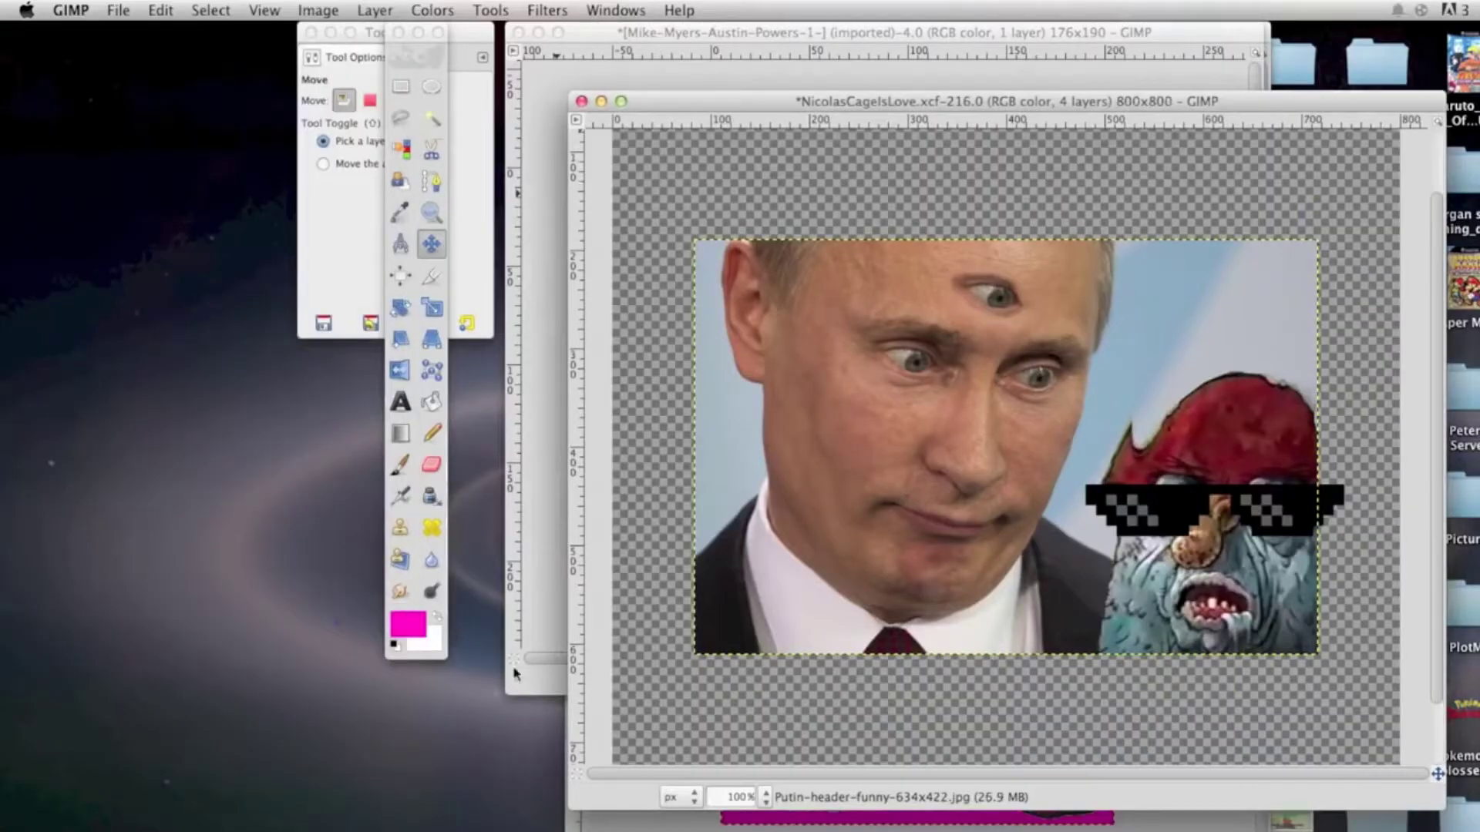
Step: Paint a magenta arrow-like mark with the Paintbrush on the empty canvas beside the zombie figure
click(765, 797)
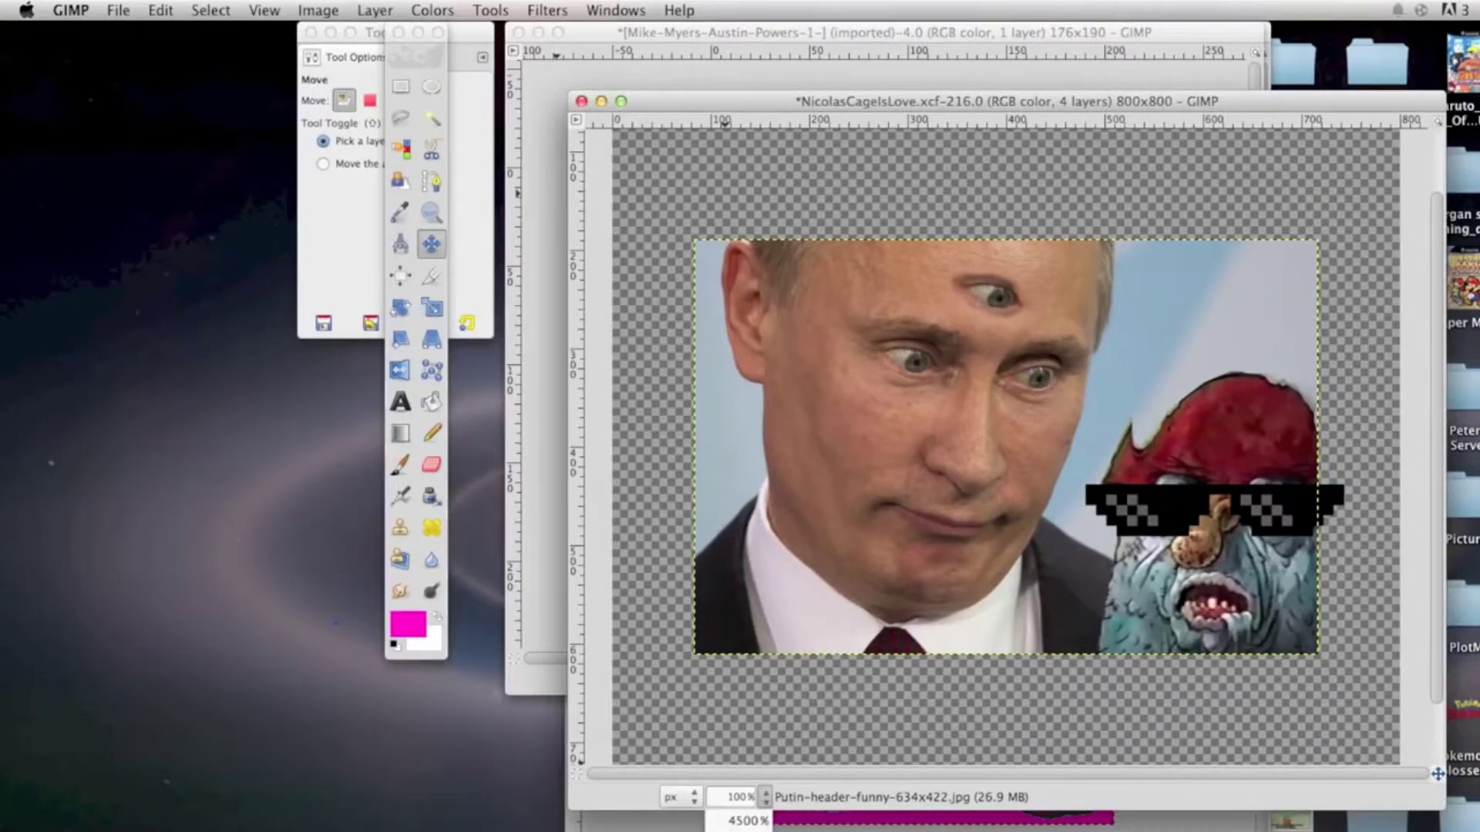
click(746, 822)
click(401, 465)
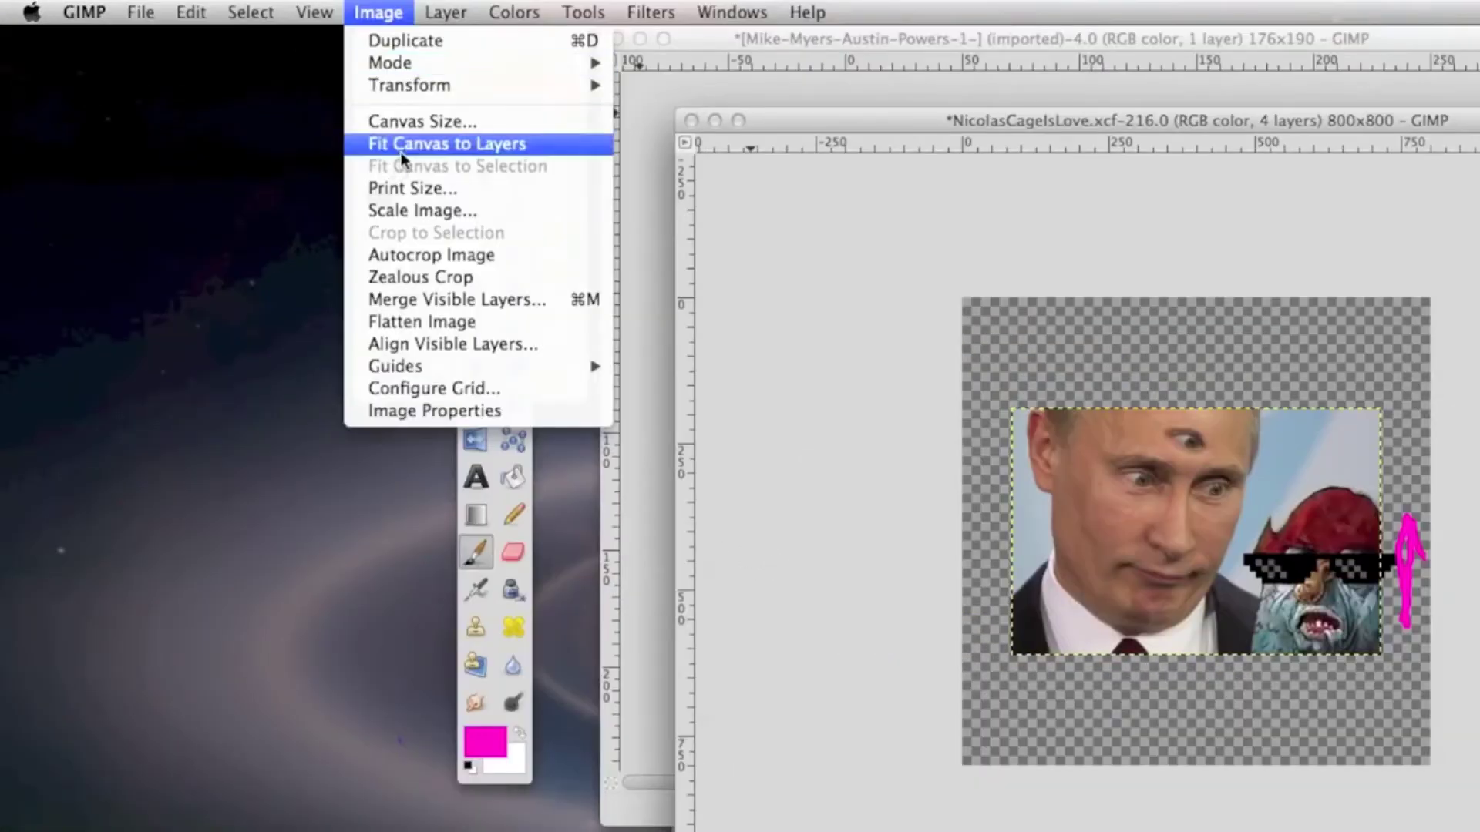
Step: Fit the canvas to the layers, and crop it further by fitting it to a rectangular selection around the picture
click(401, 152)
click(377, 12)
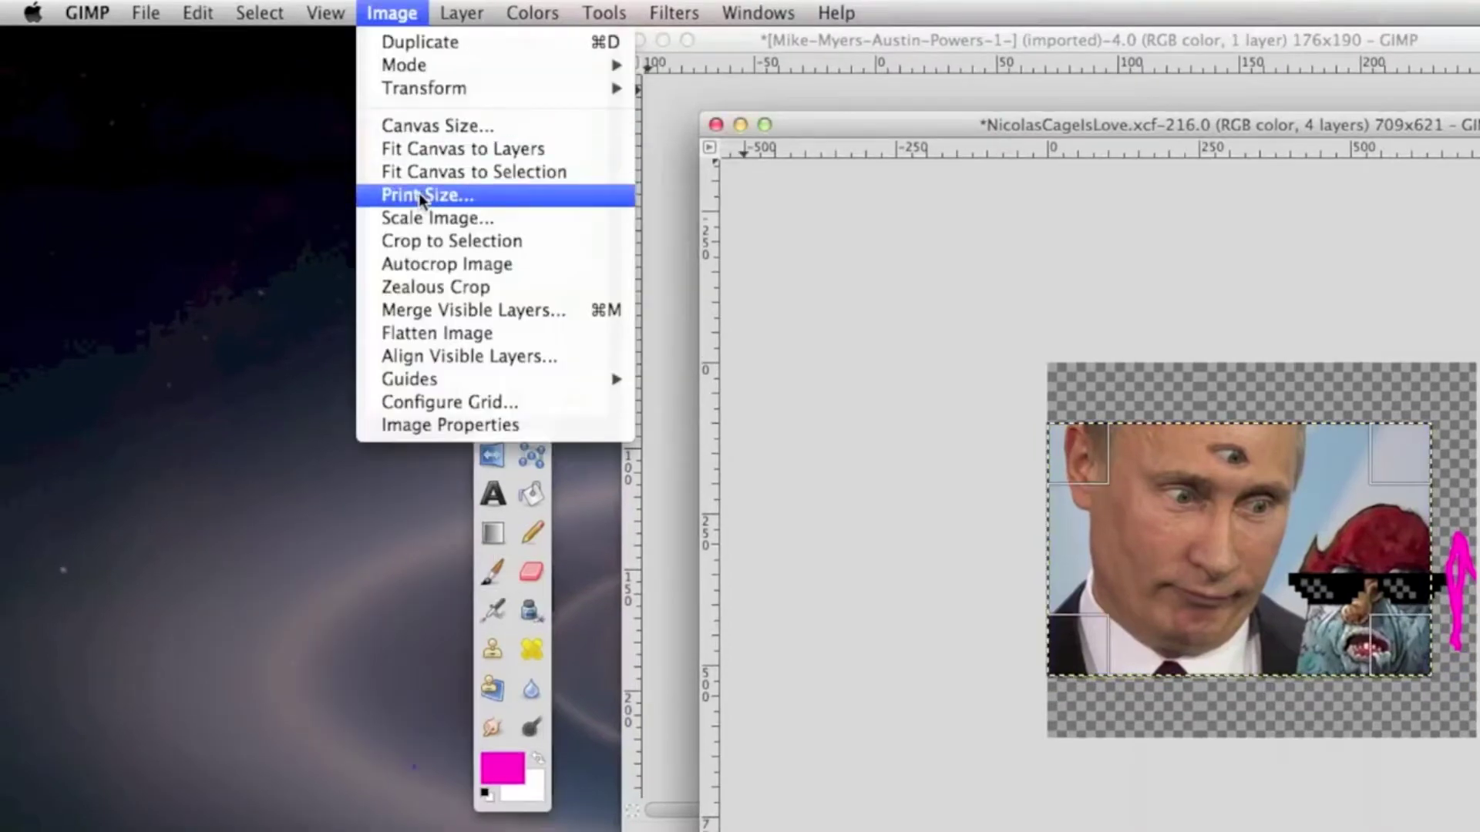
click(427, 172)
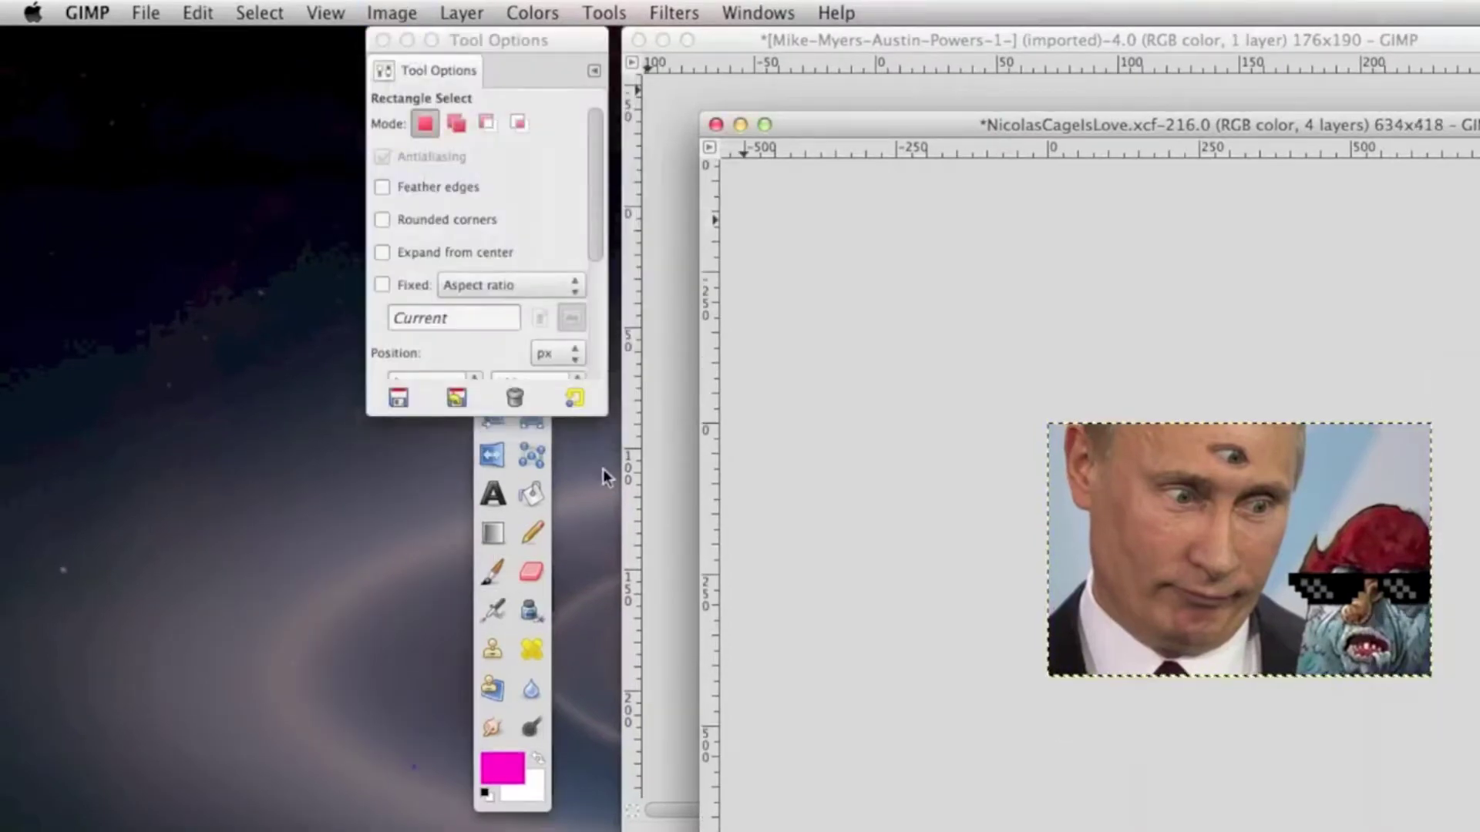
Step: Examine the image's print size settings with the units switched to inches, and leave them without applying anything
click(407, 12)
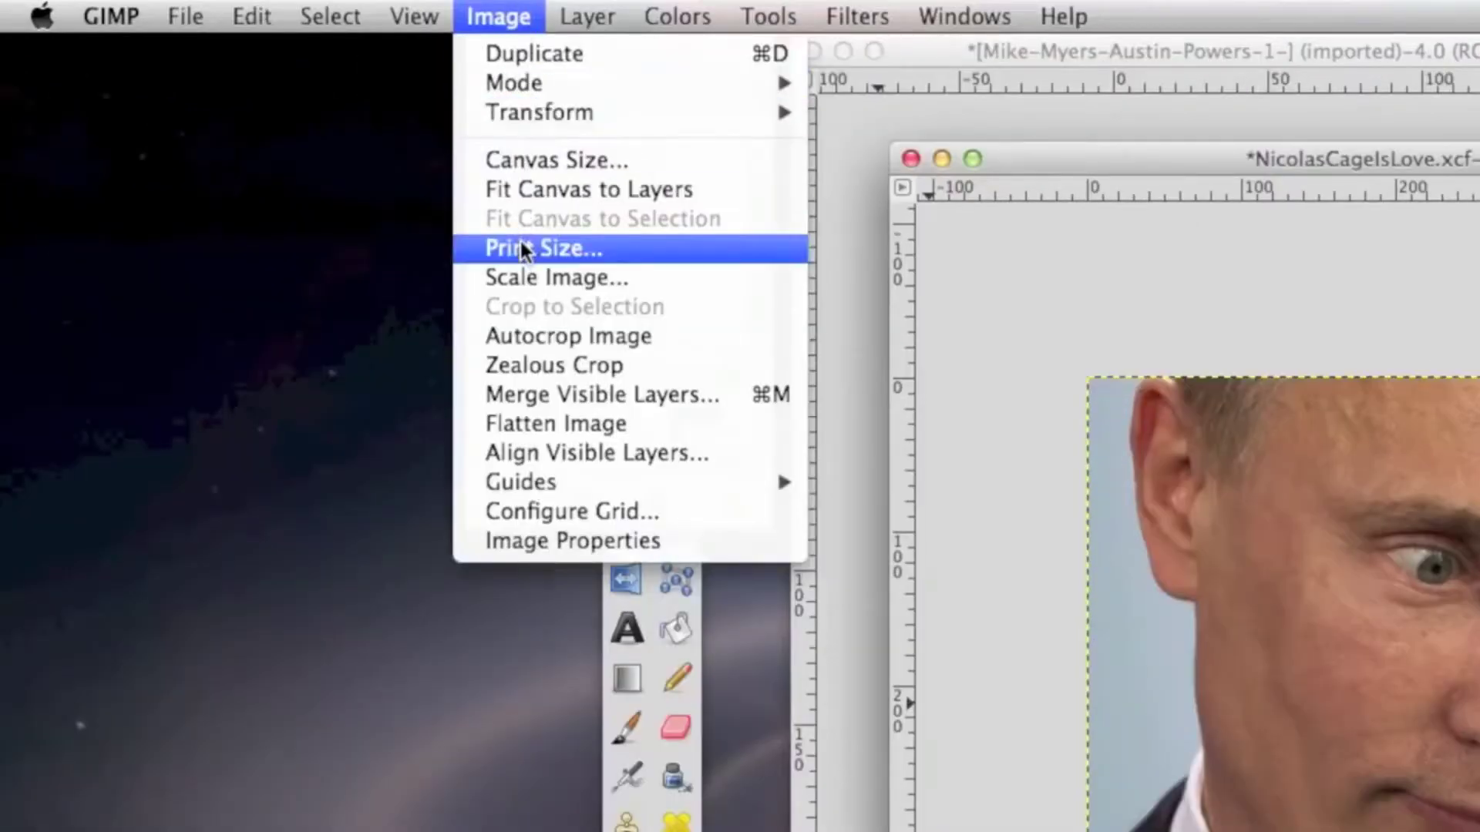
click(409, 192)
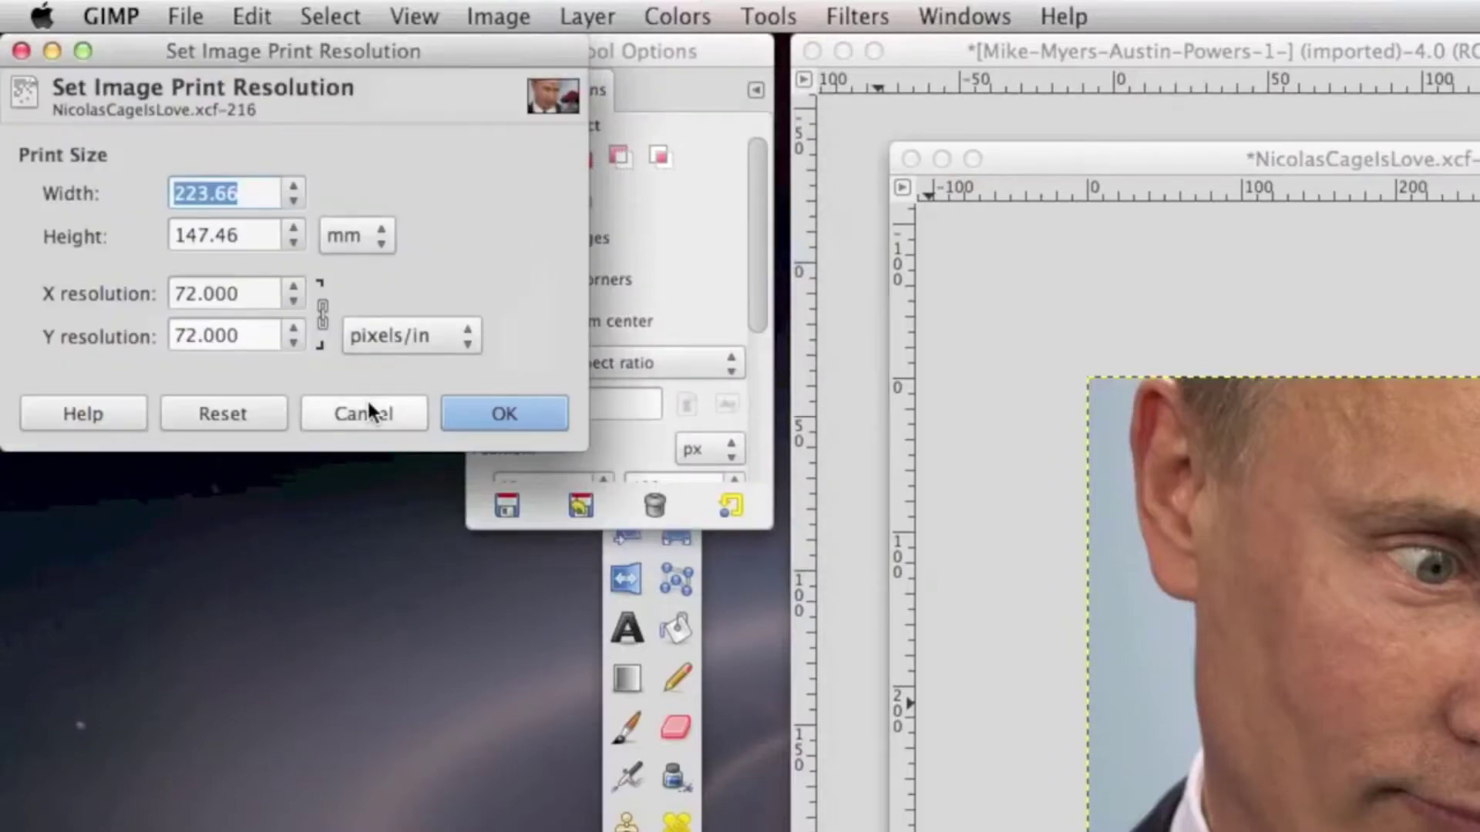
click(374, 239)
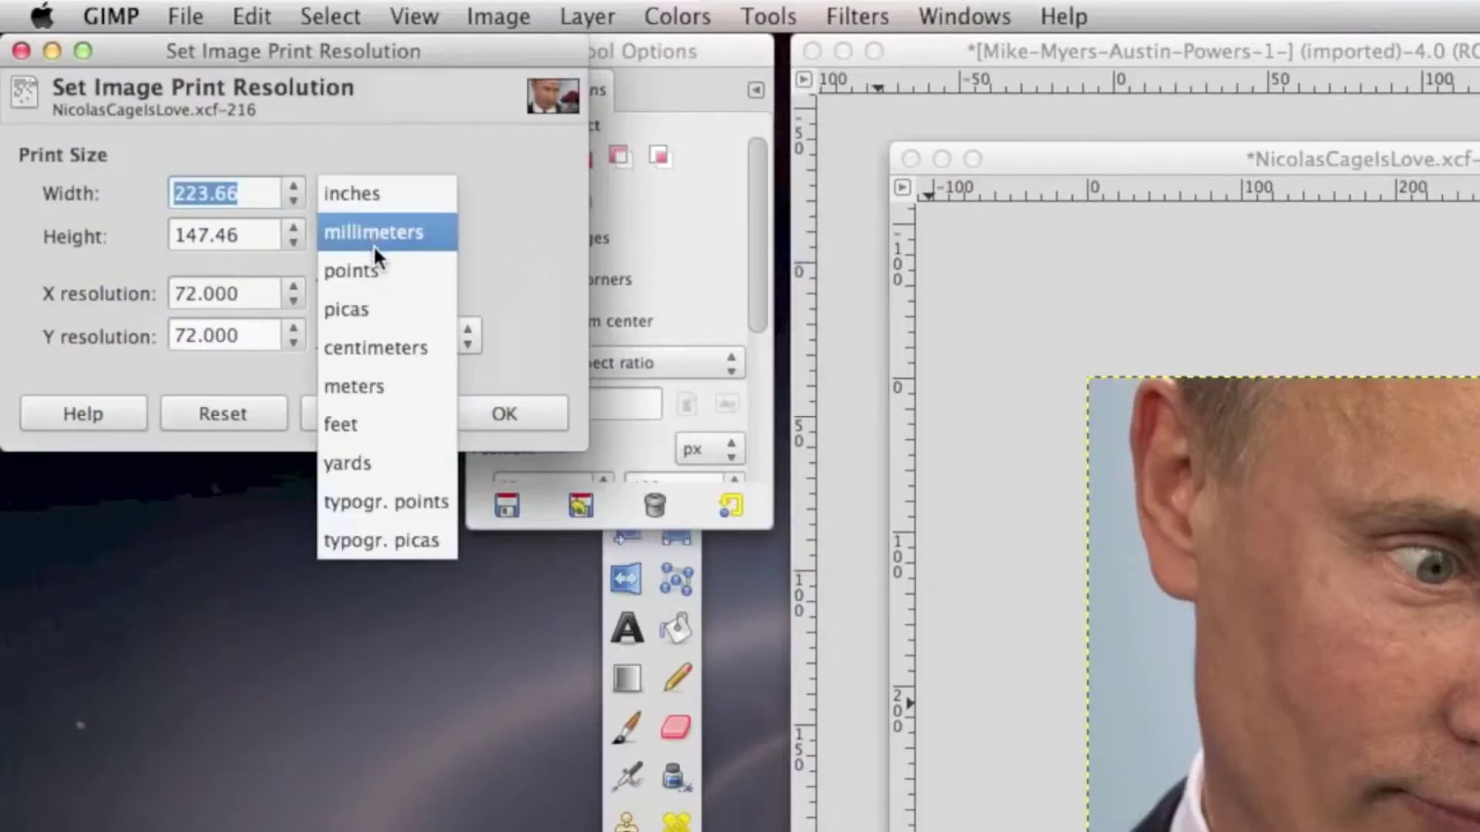
click(377, 196)
click(364, 414)
Step: Scale the image to 300% in width and height with cubic interpolation
click(498, 16)
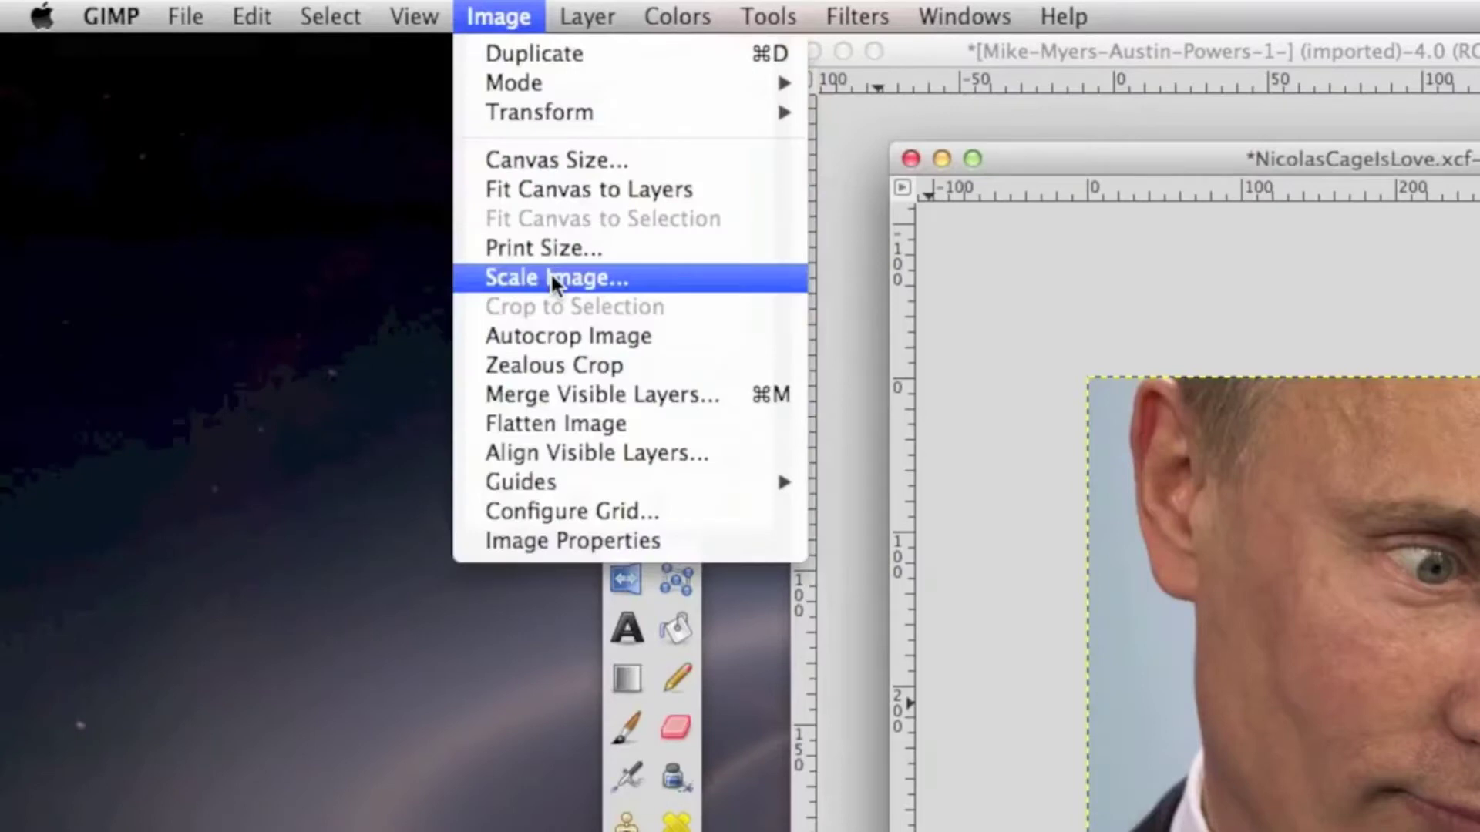
click(552, 279)
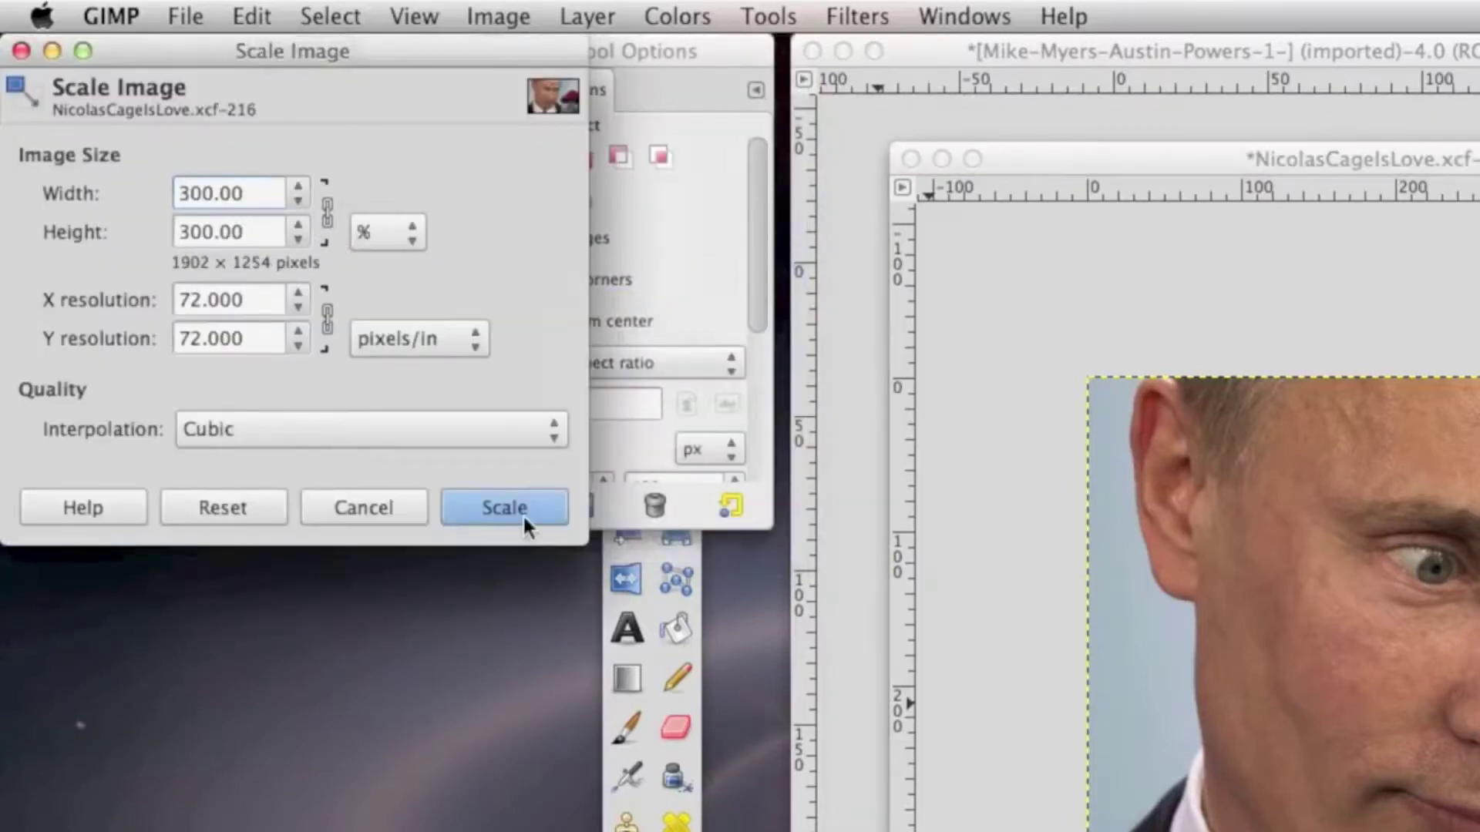
click(509, 509)
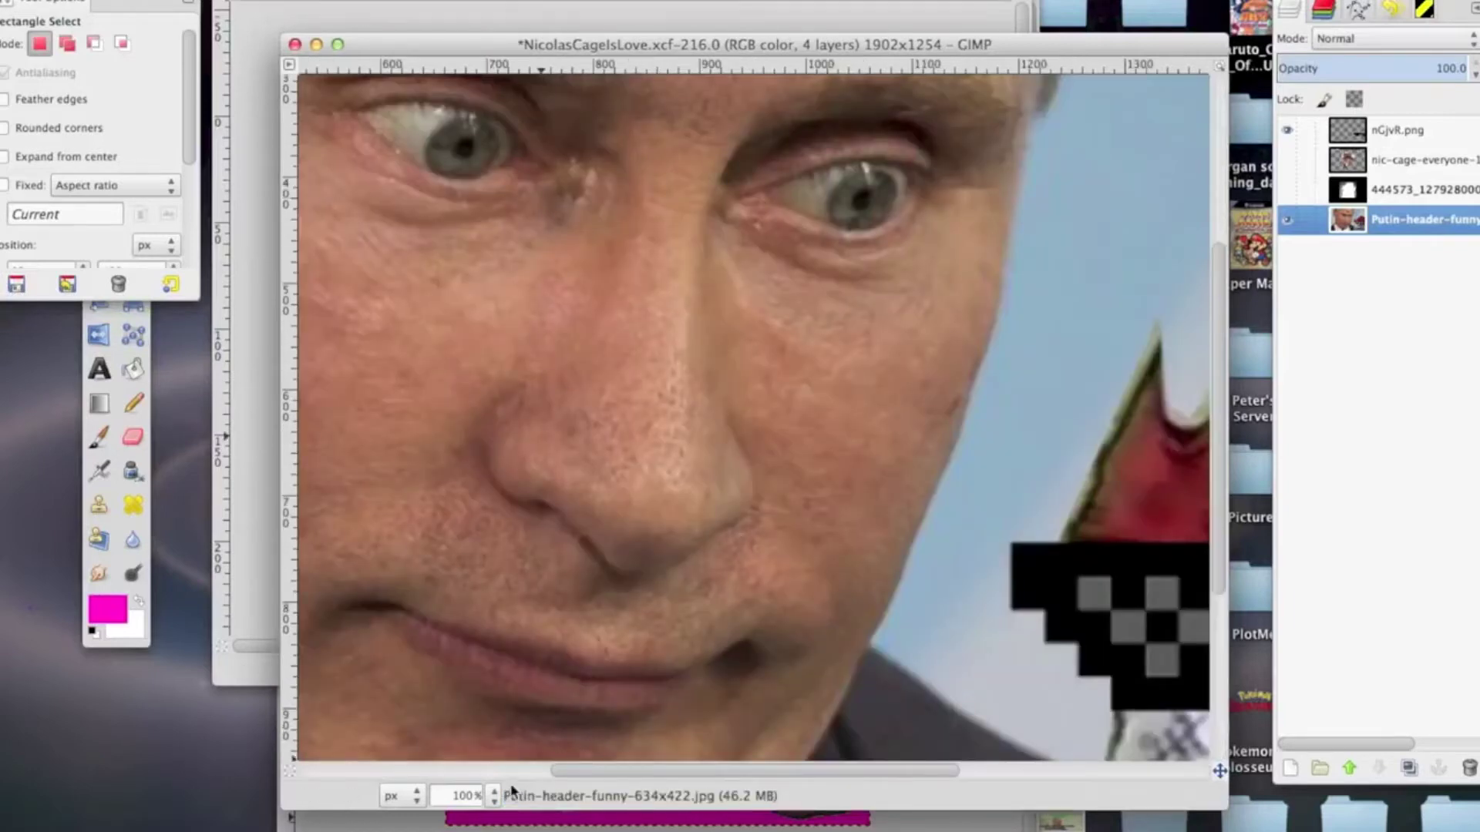
Step: Crop the image to a rectangular selection around most of the face and the zombie figure
click(494, 797)
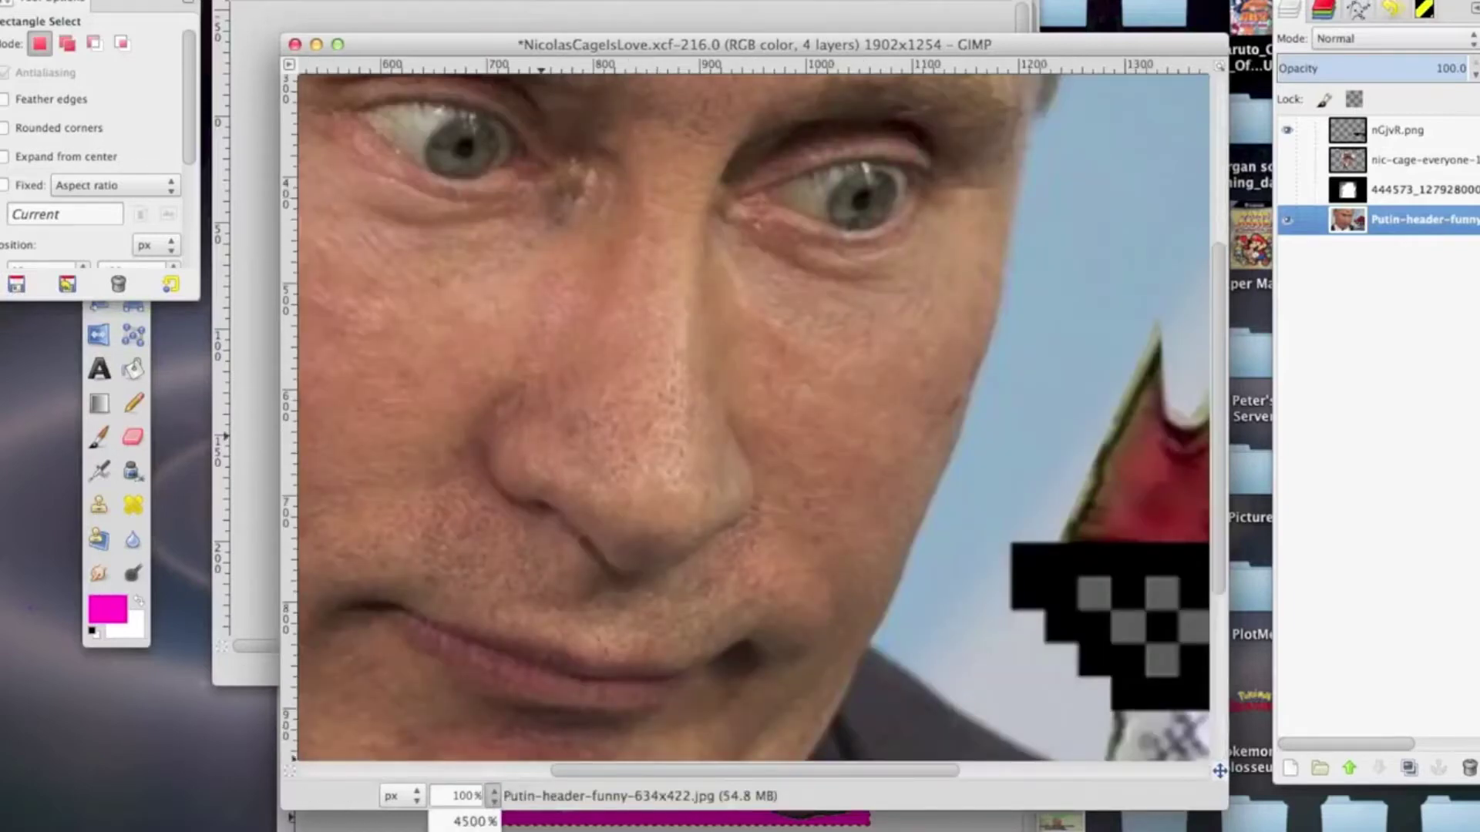
click(466, 826)
key(z)
click(723, 400)
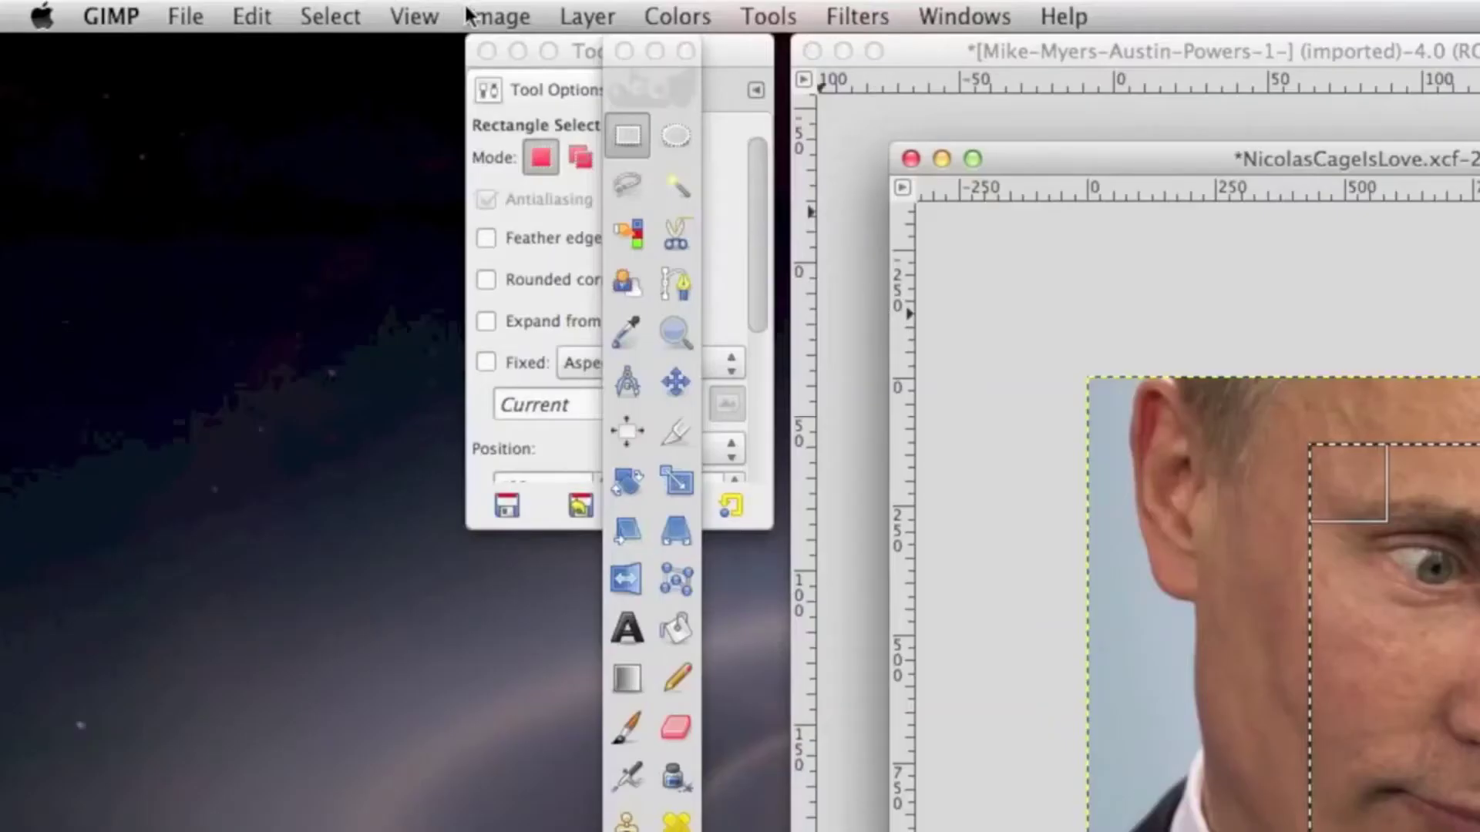
click(468, 17)
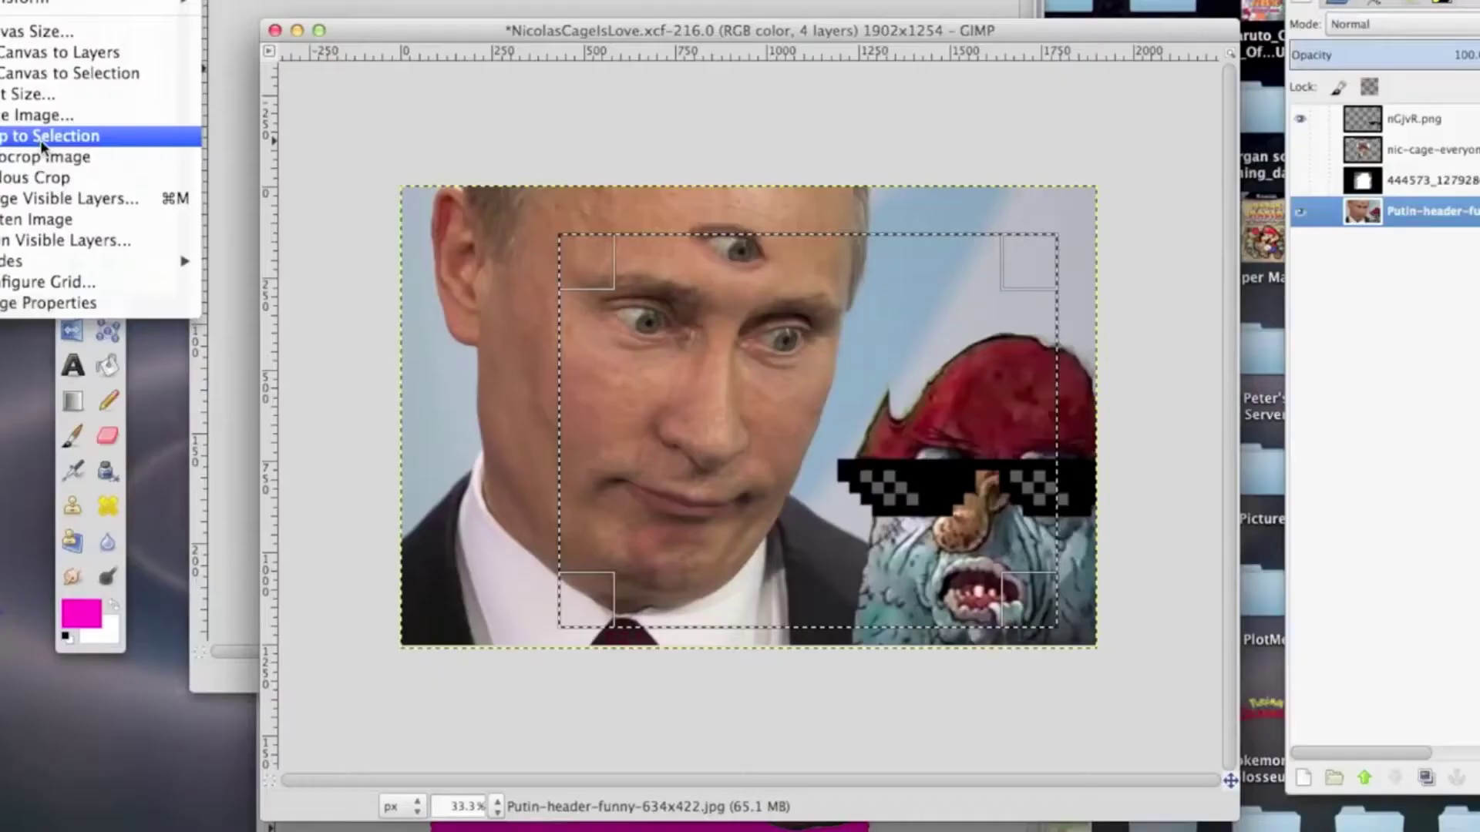
click(42, 143)
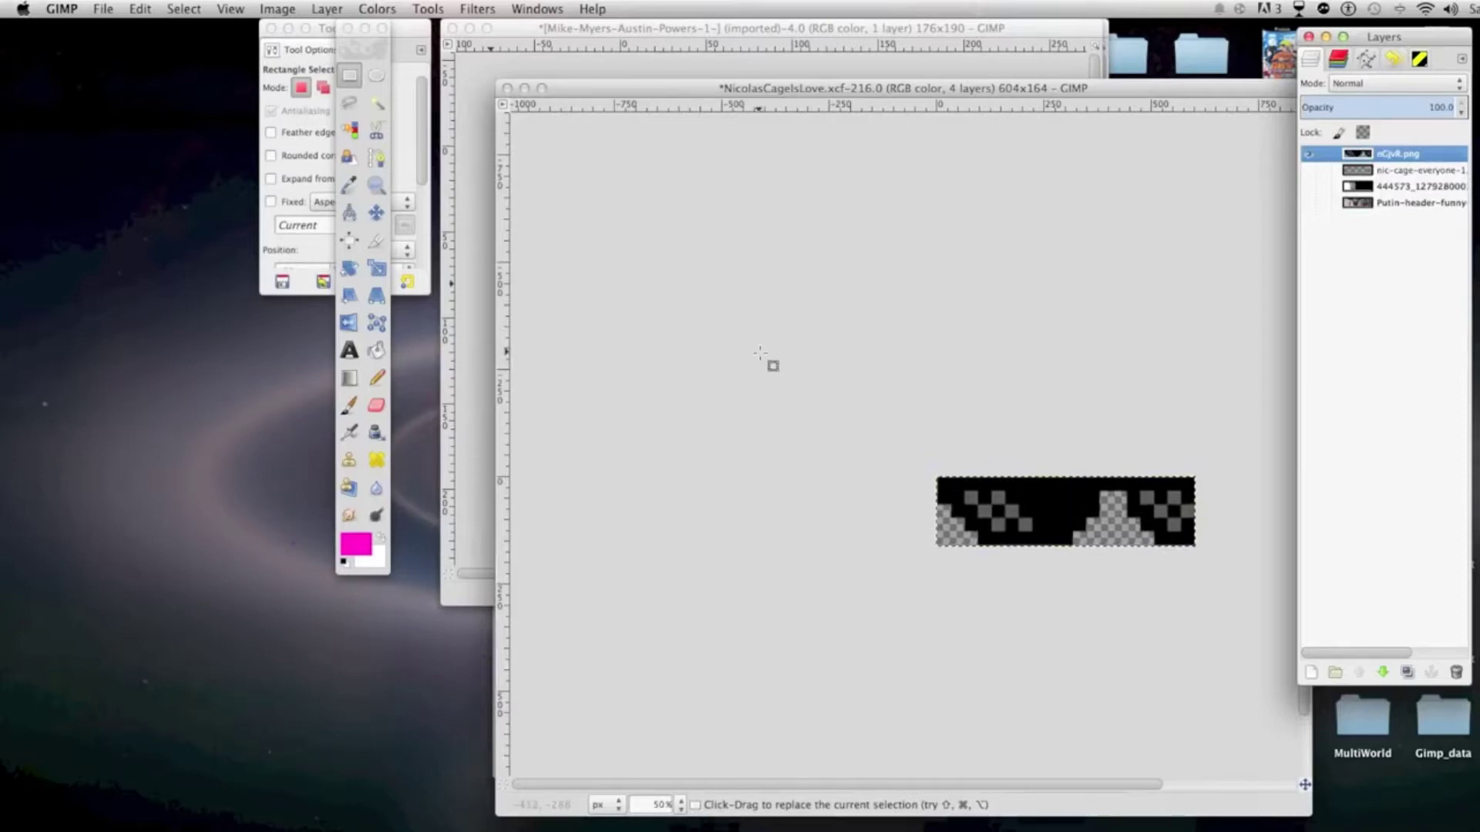
Step: Undo the crop that reduced the image to the pixel sunglasses
click(140, 10)
click(224, 26)
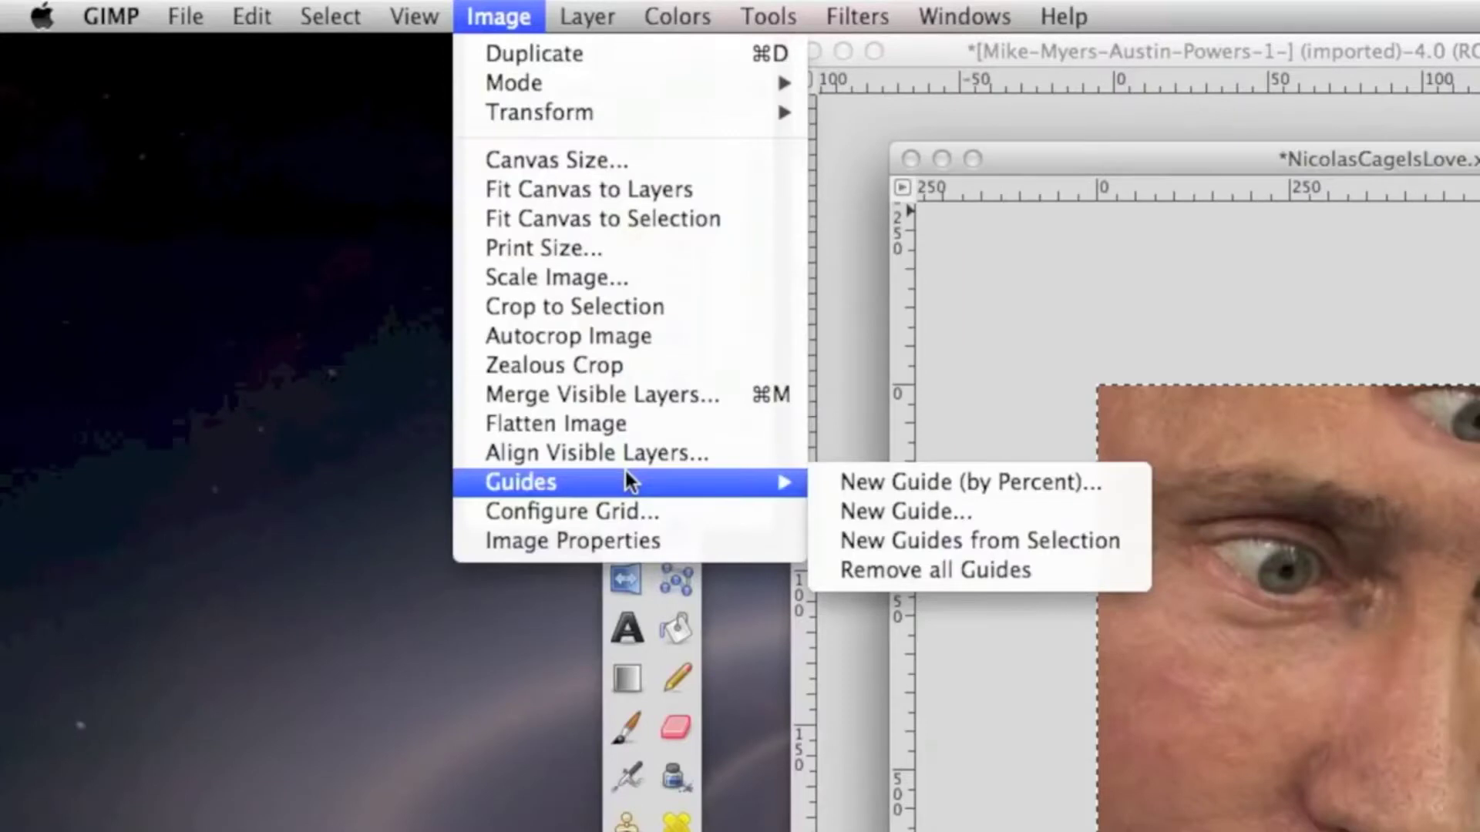
click(655, 641)
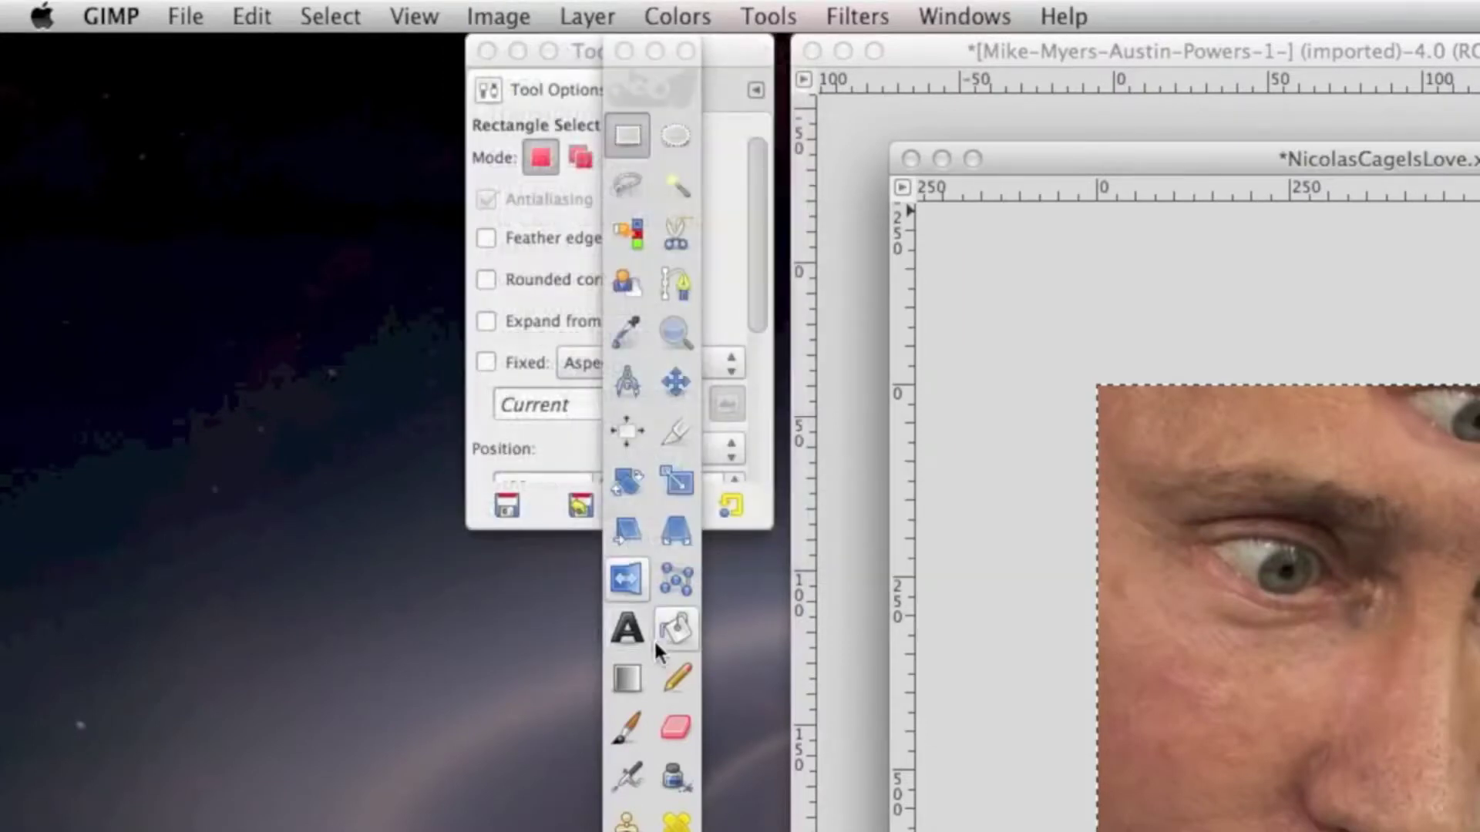
Step: With the Move tool, place two vertical guides at about 505 and 690 px and a horizontal guide at about 220 px
click(674, 383)
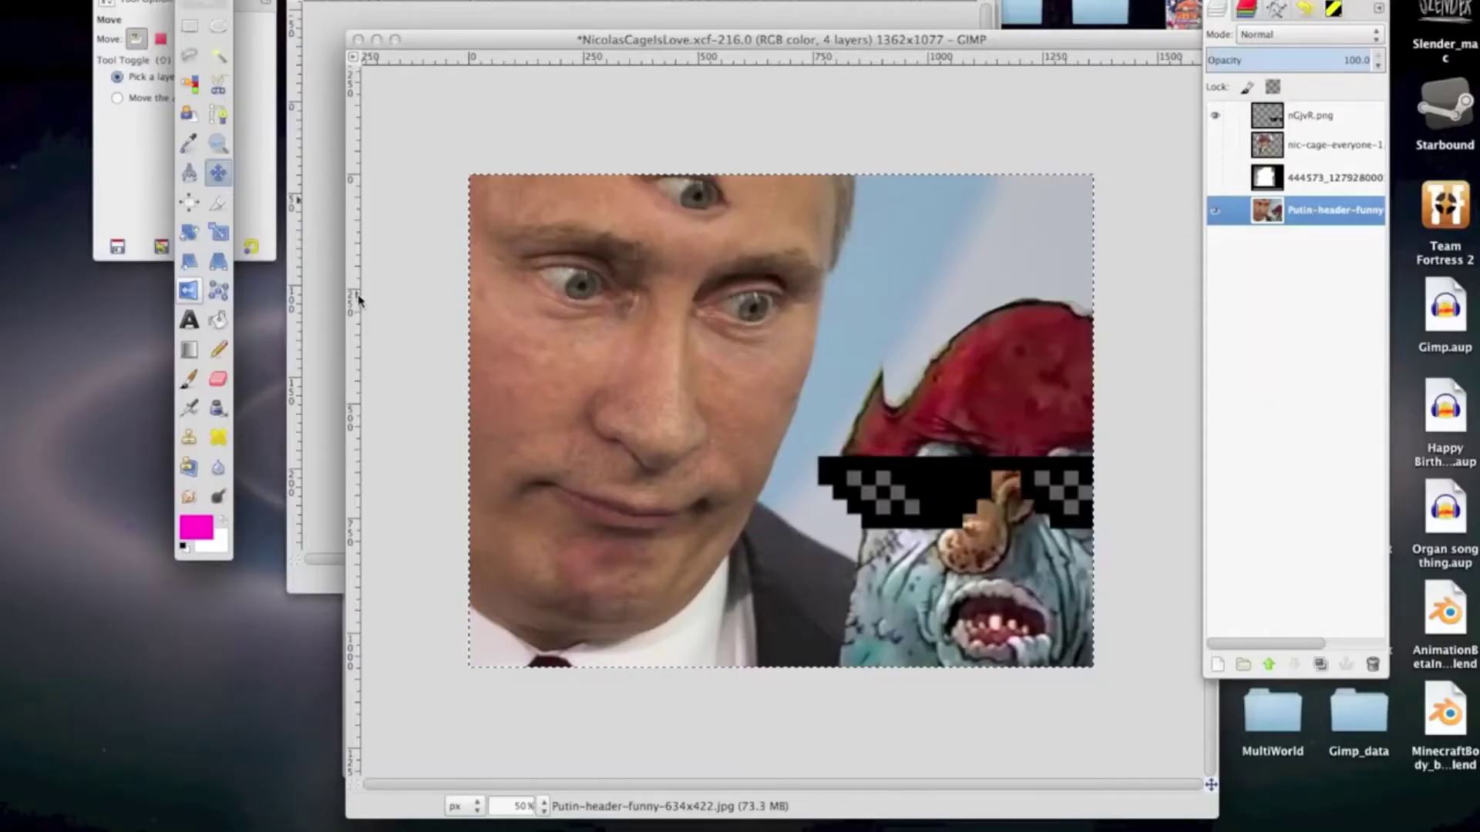
drag(358, 301, 815, 345)
drag(751, 58, 765, 286)
drag(356, 353, 700, 354)
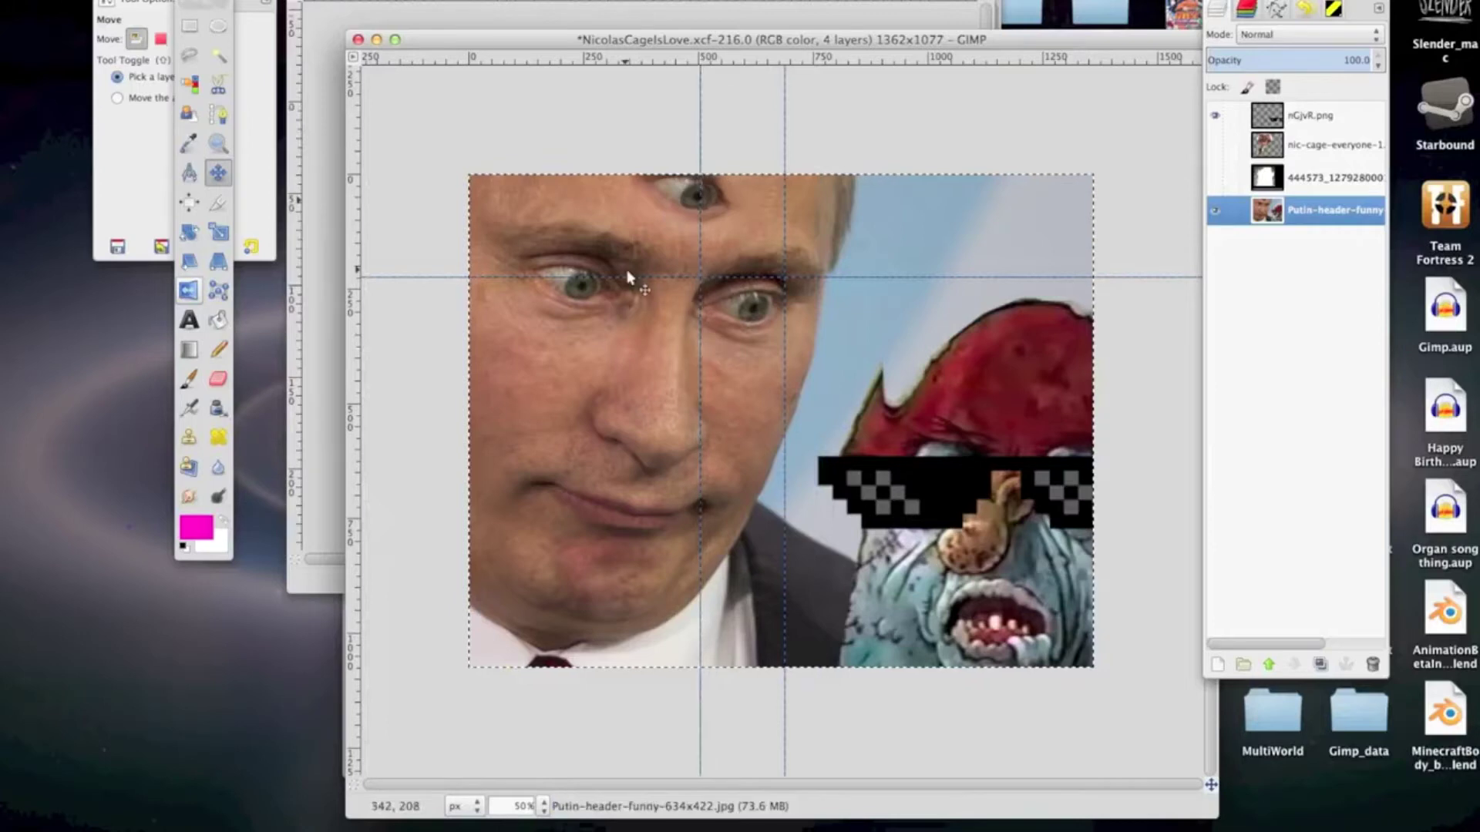
Step: Remove the horizontal guide and both vertical guides by moving them off the image
drag(628, 277, 655, 165)
drag(699, 221, 459, 209)
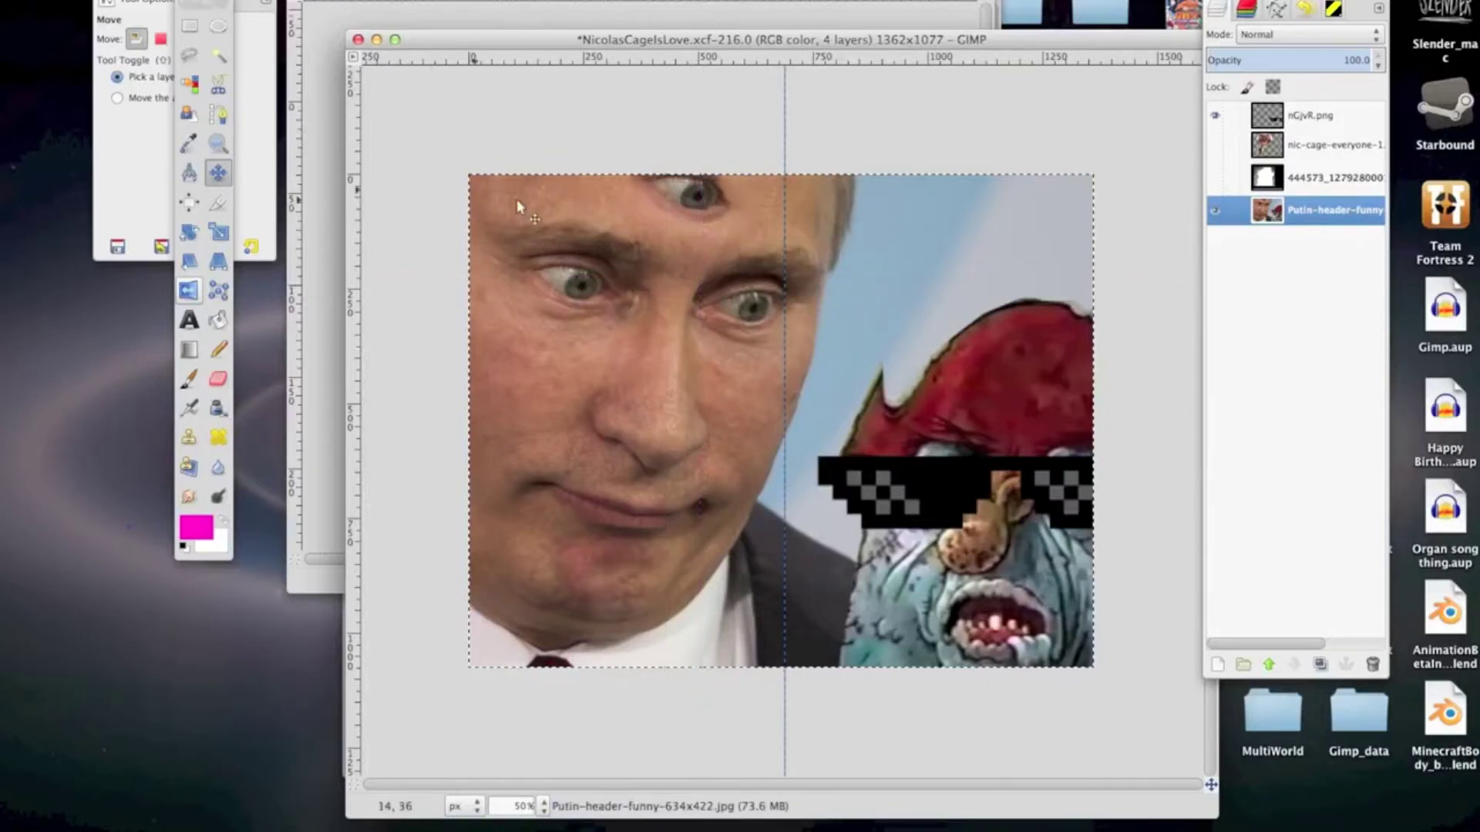
drag(787, 224, 433, 207)
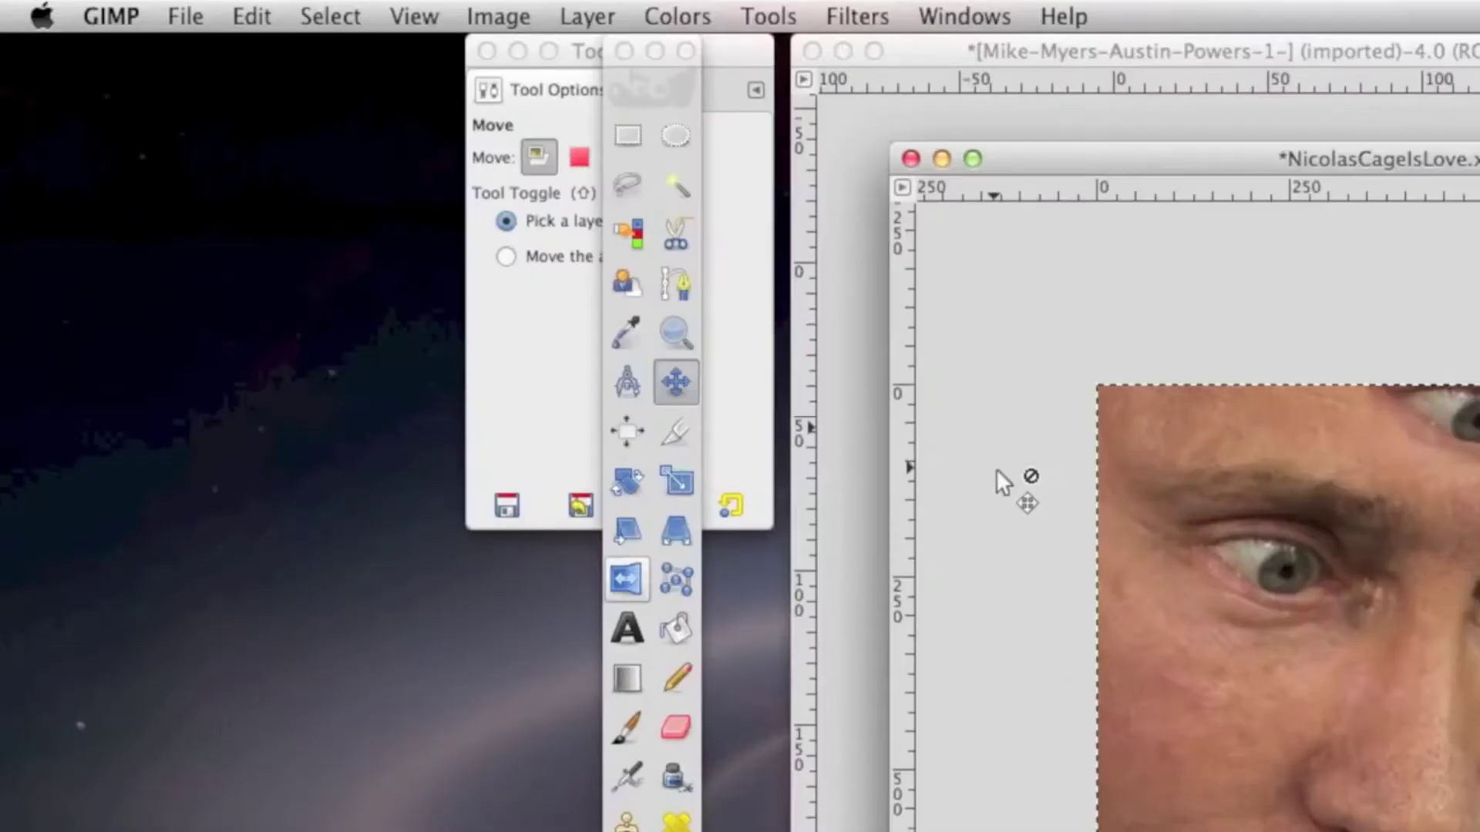
Step: Configure the image grid with 100 px spacing in width and height and a magenta foreground color
click(497, 16)
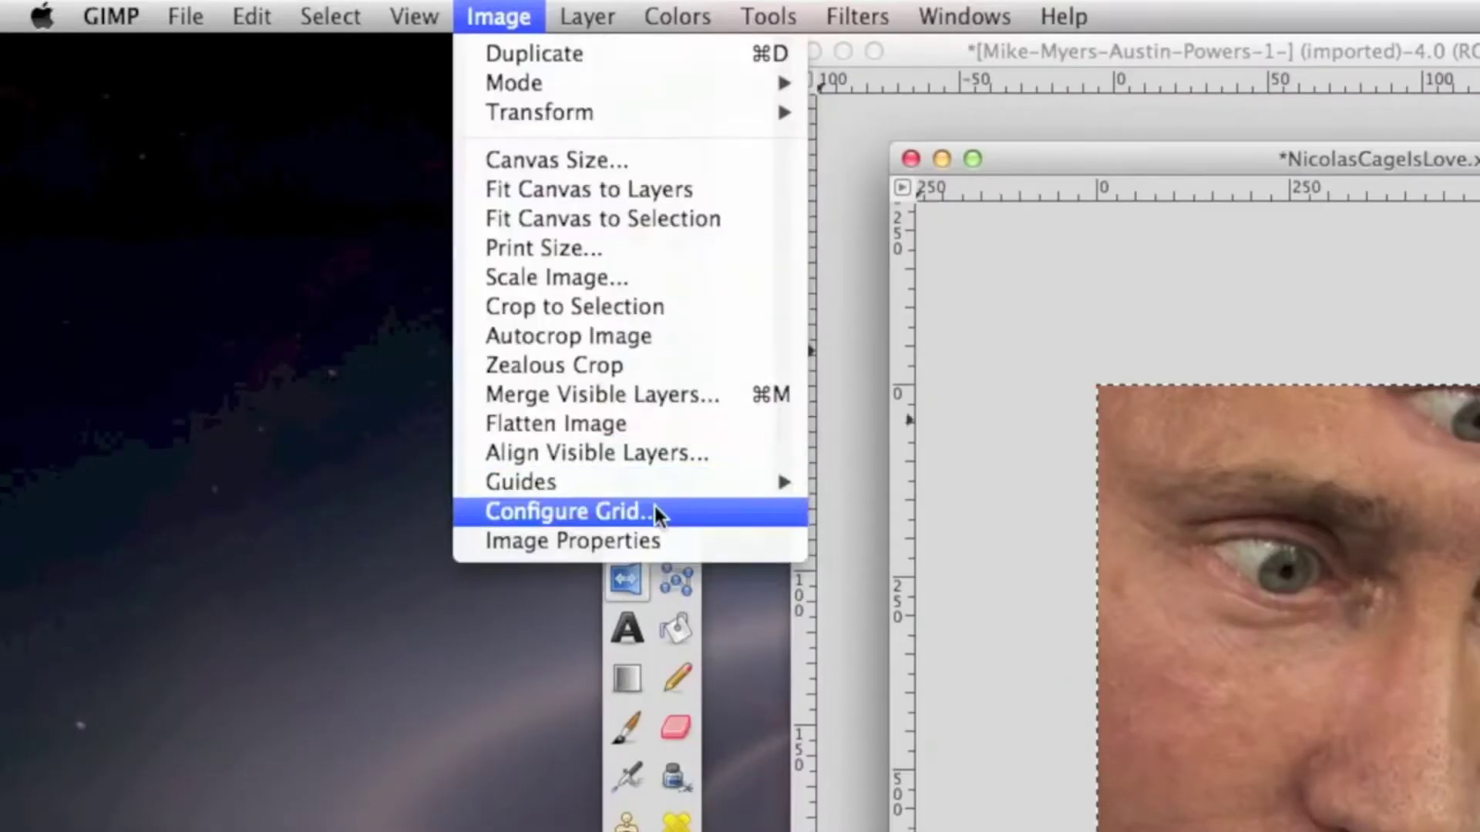
click(656, 512)
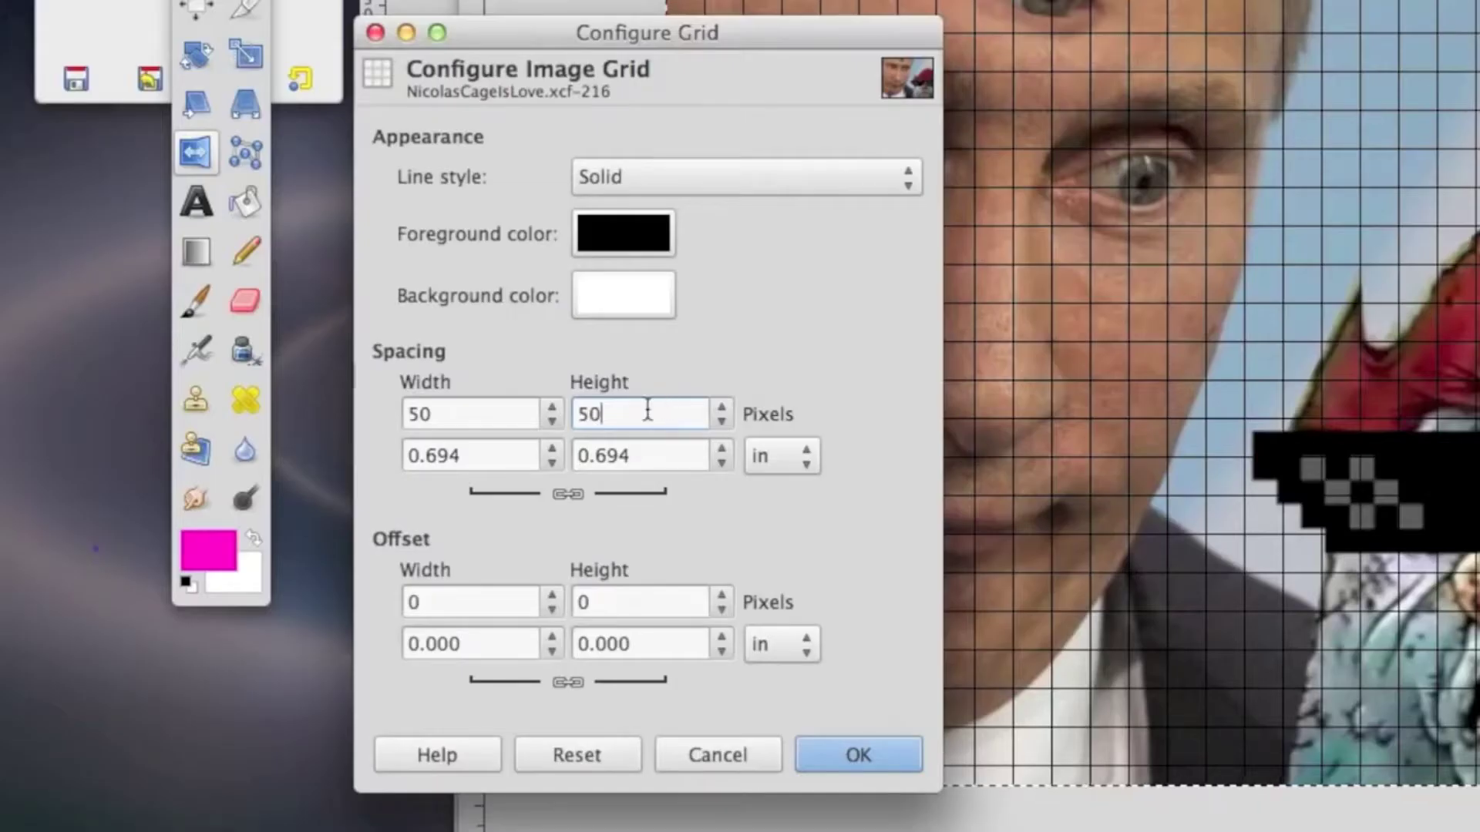
drag(648, 410, 552, 395)
text(80)
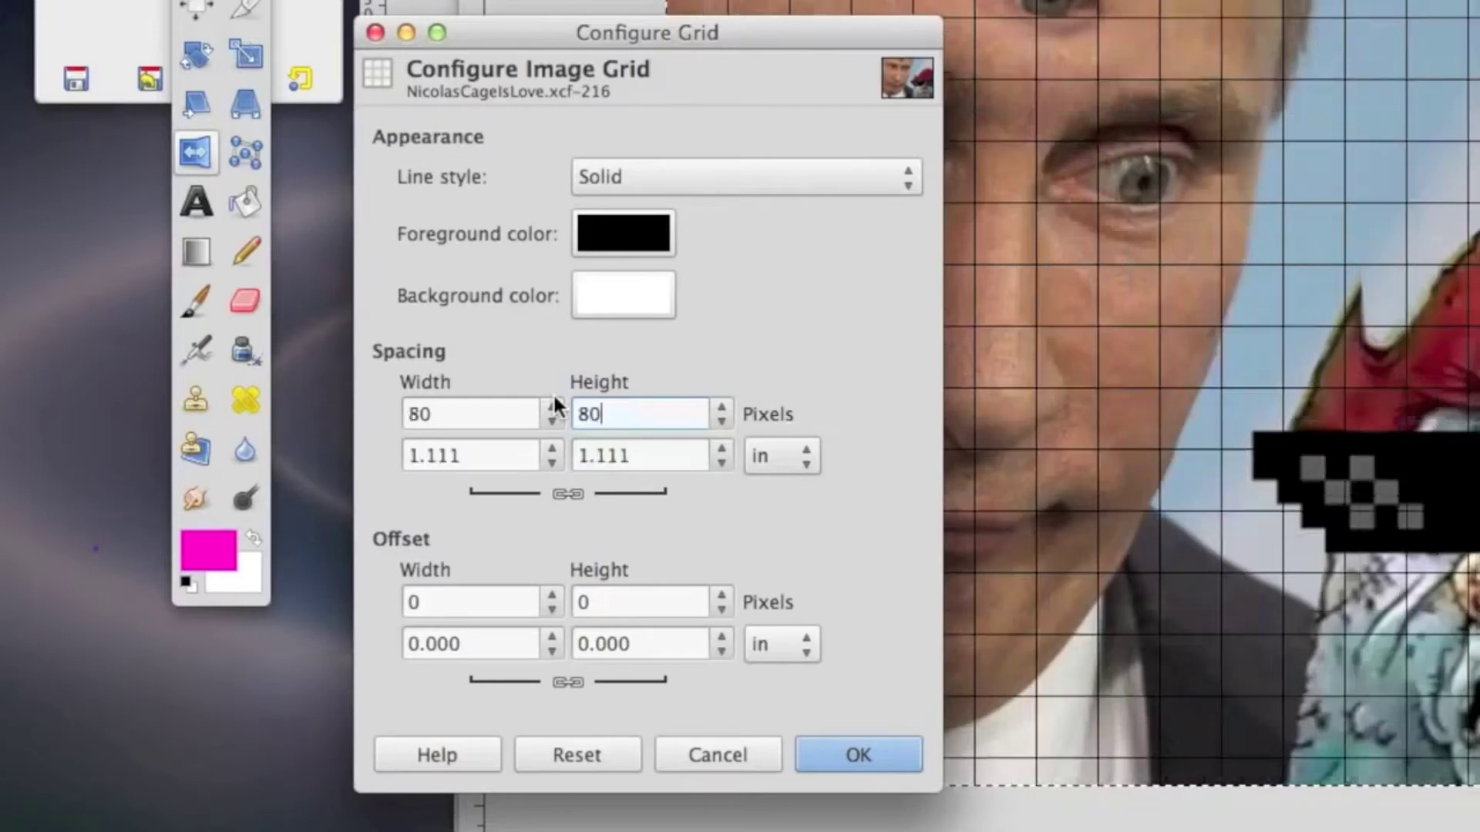
drag(620, 414, 565, 412)
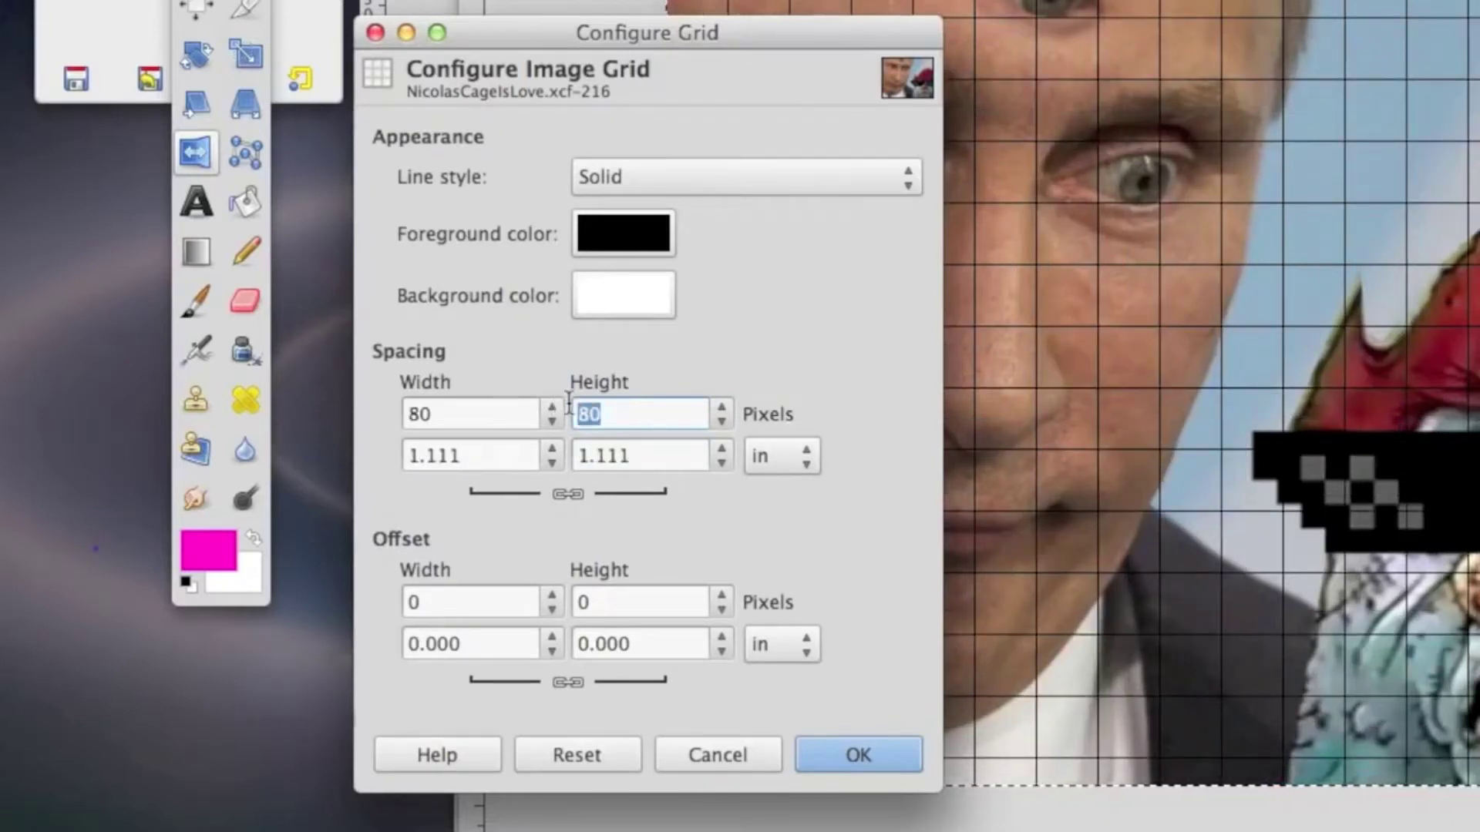
text(100)
click(620, 248)
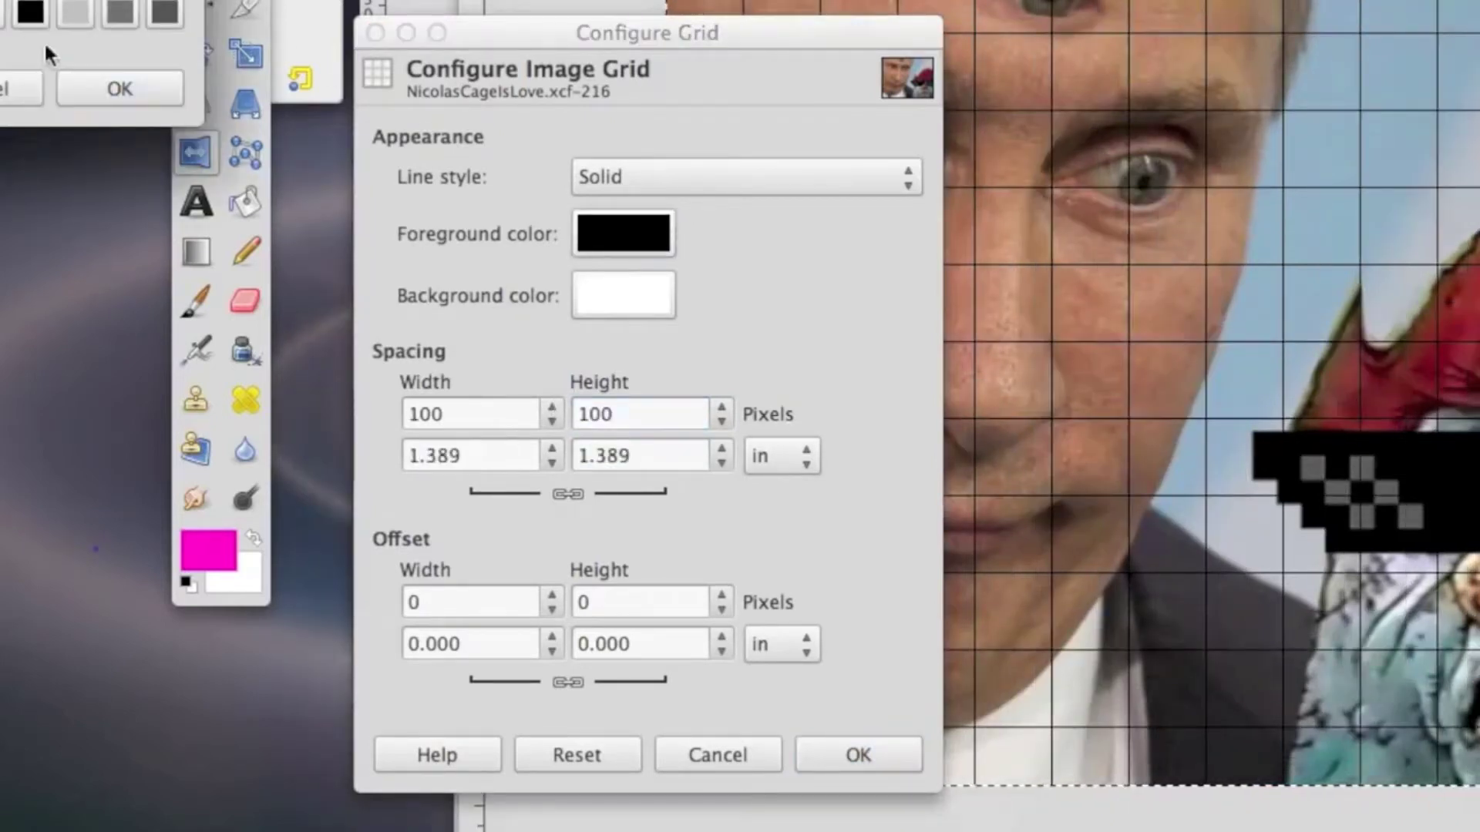
click(108, 91)
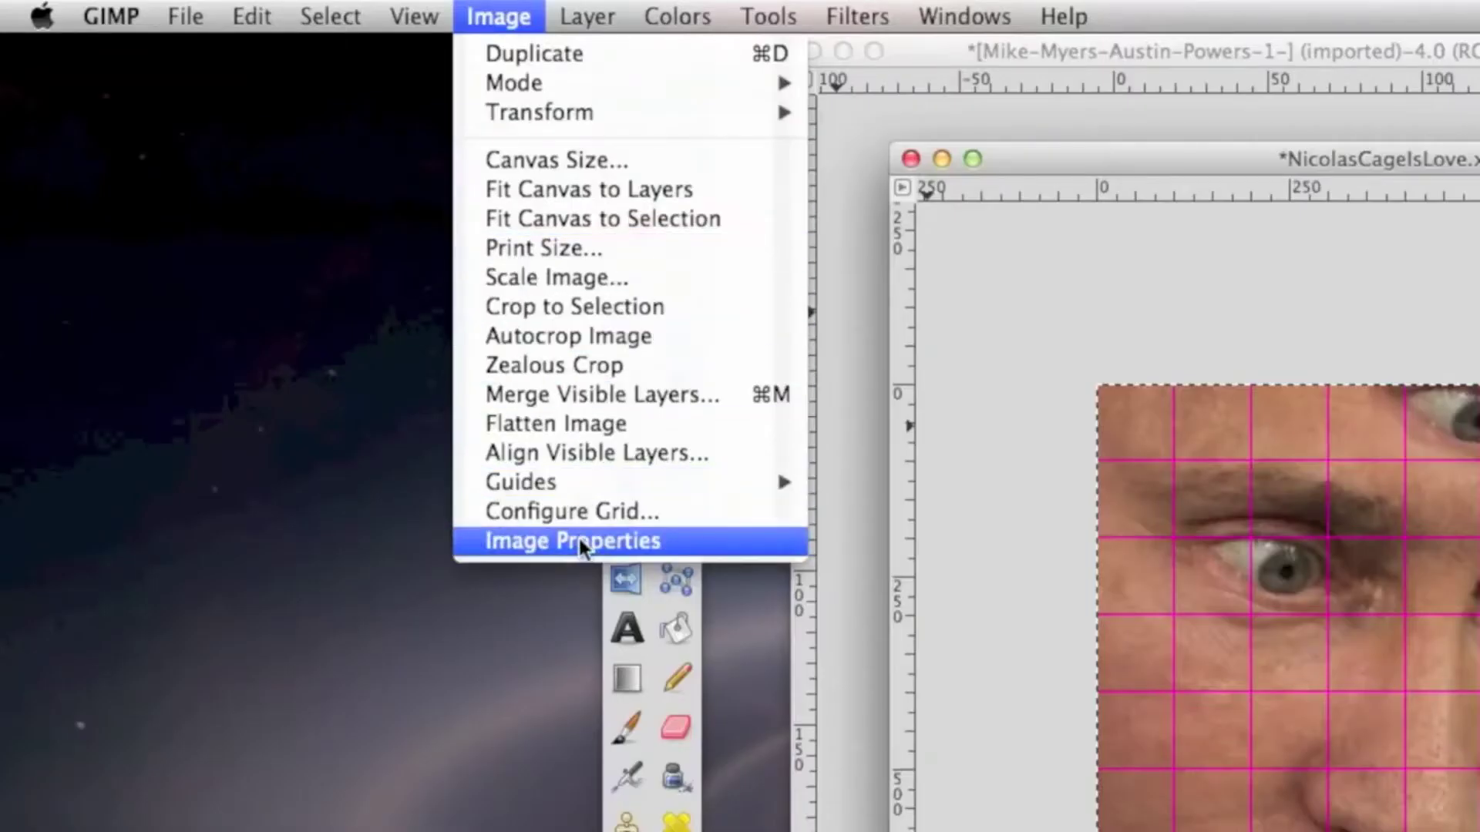
Step: View the image properties, including size, resolution, color space and number of layers
click(579, 540)
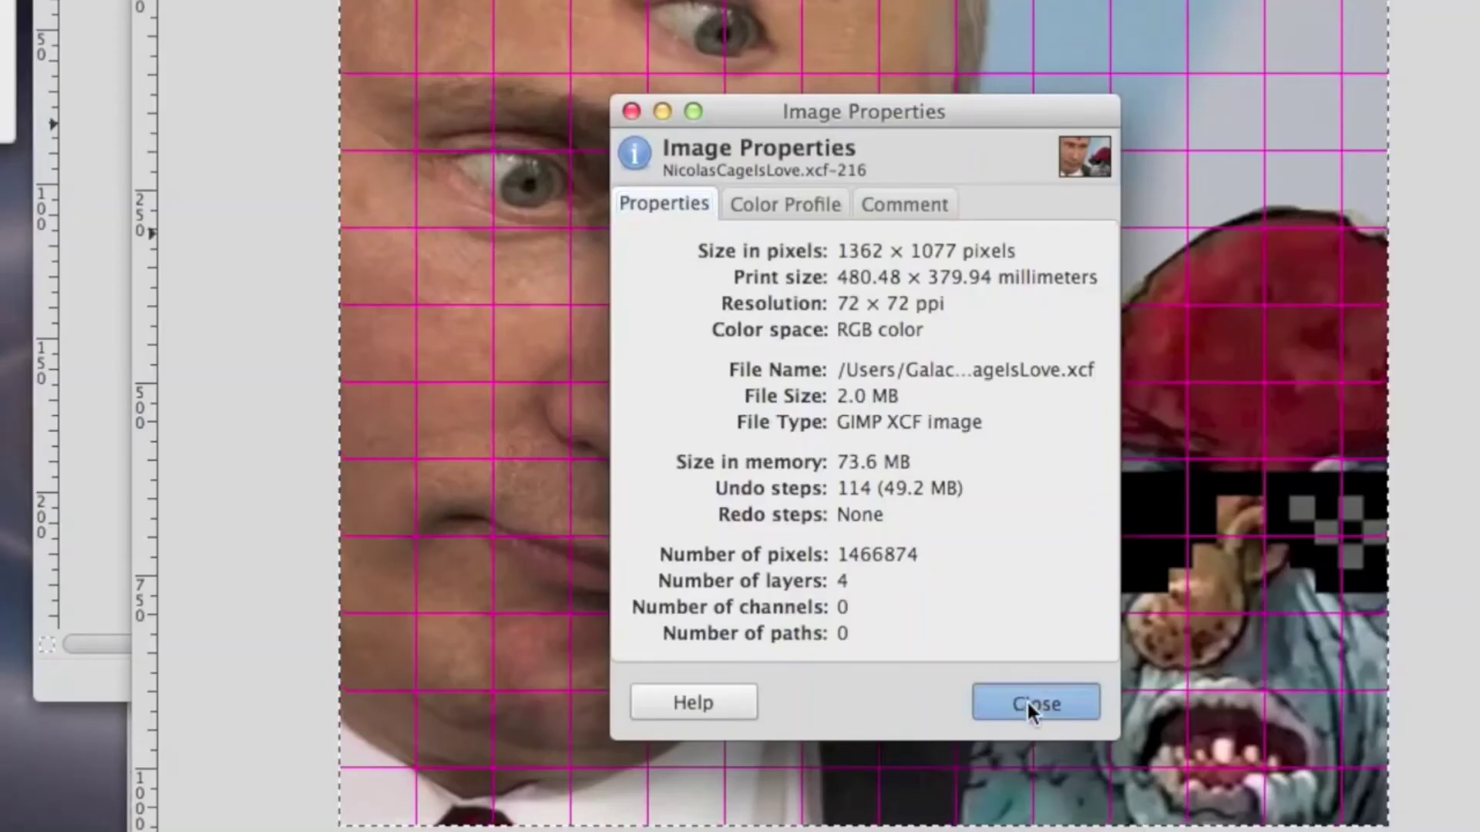
click(1025, 700)
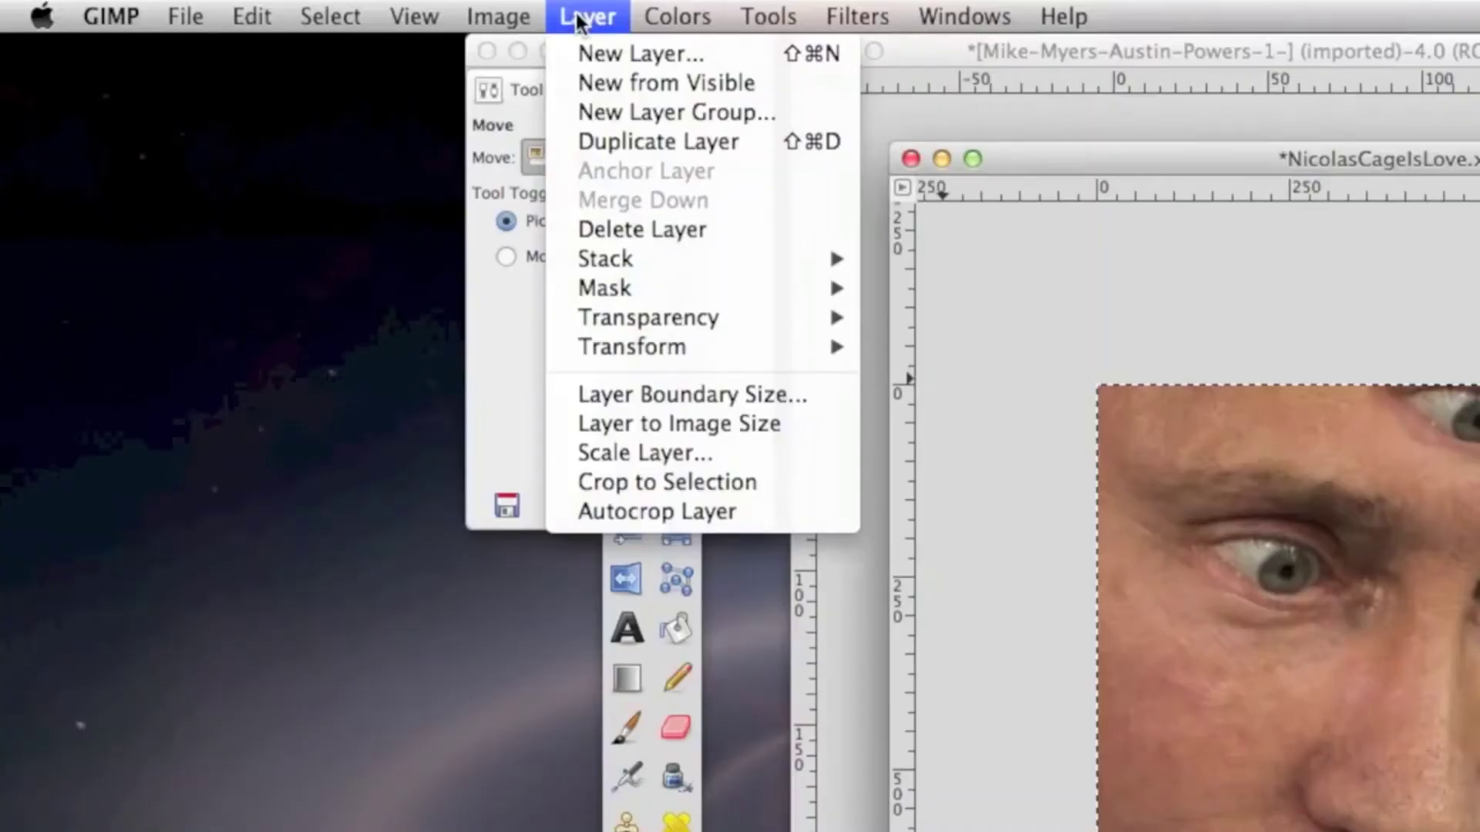
Step: Add a new transparent layer directly above the Putin photo layer
click(641, 54)
click(73, 313)
Step: Create a new layer group and delete it again
click(587, 17)
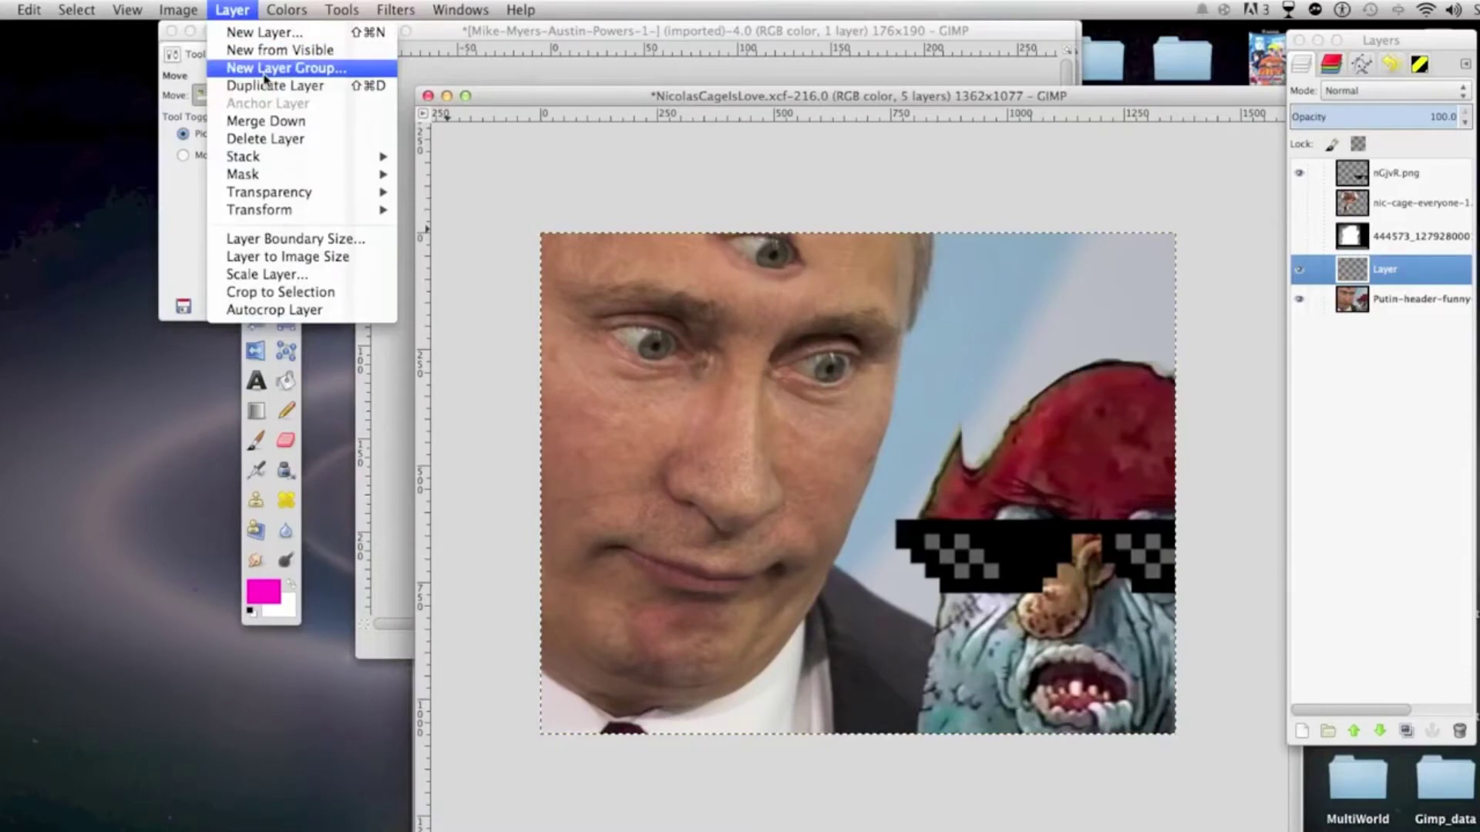
click(264, 72)
click(233, 10)
click(248, 157)
Step: Add a white layer mask to the new transparent layer
click(232, 11)
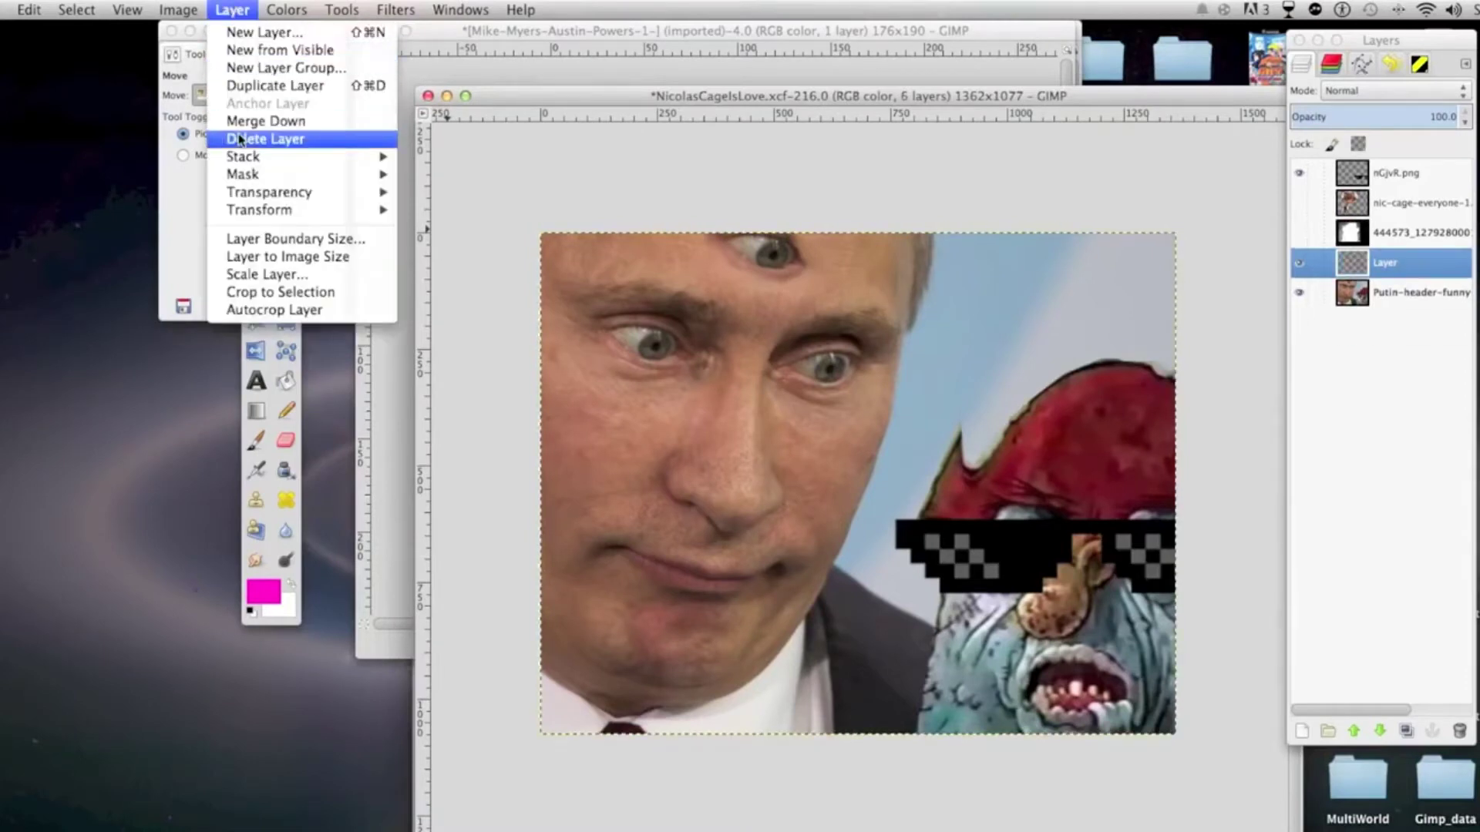
mouse_move(266, 175)
click(432, 175)
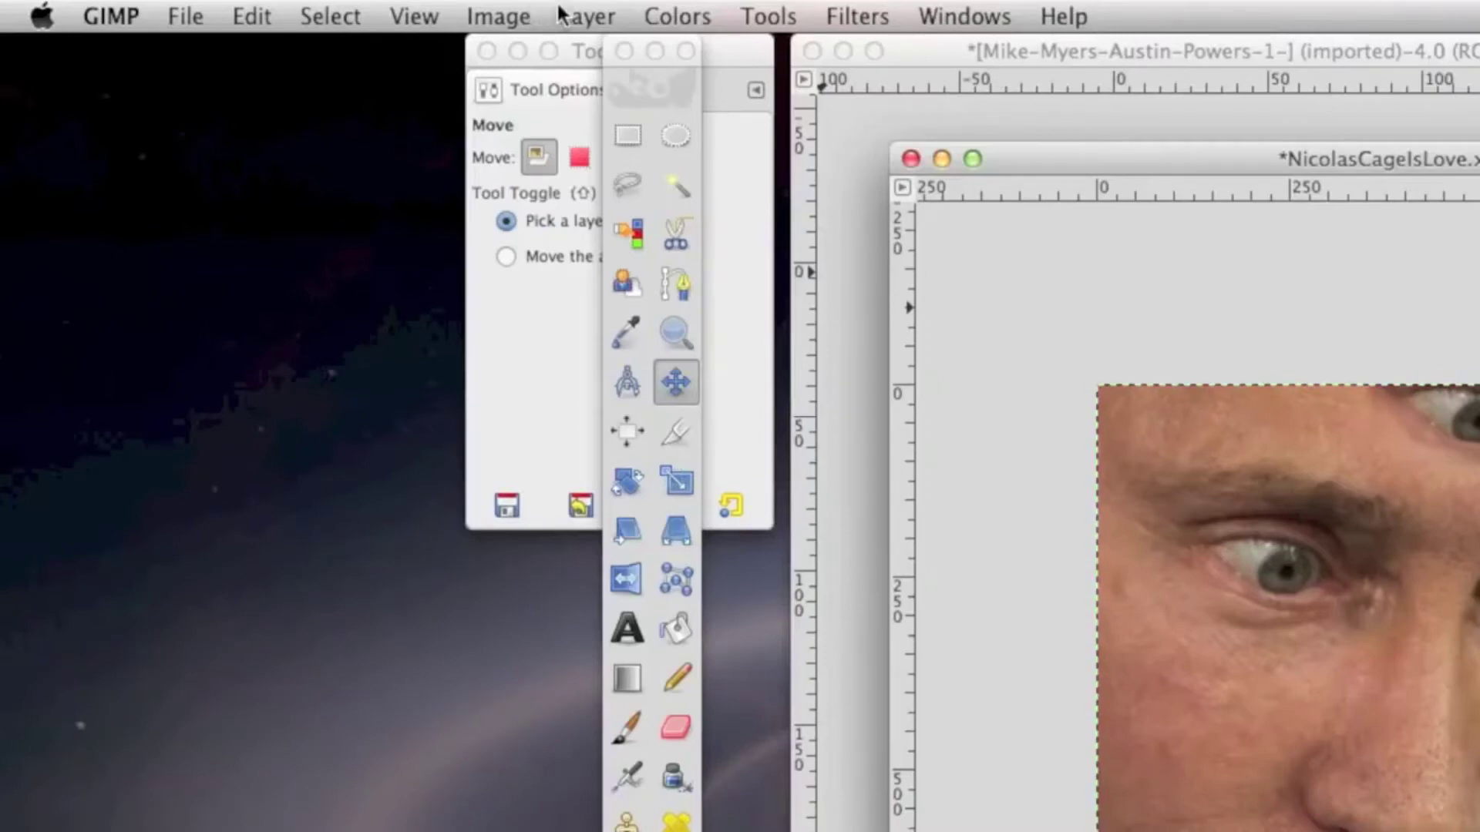
Step: Turn the white of the landscape sketch Guess.png transparent with Color to Alpha, using color ffffff
click(561, 14)
mouse_move(637, 260)
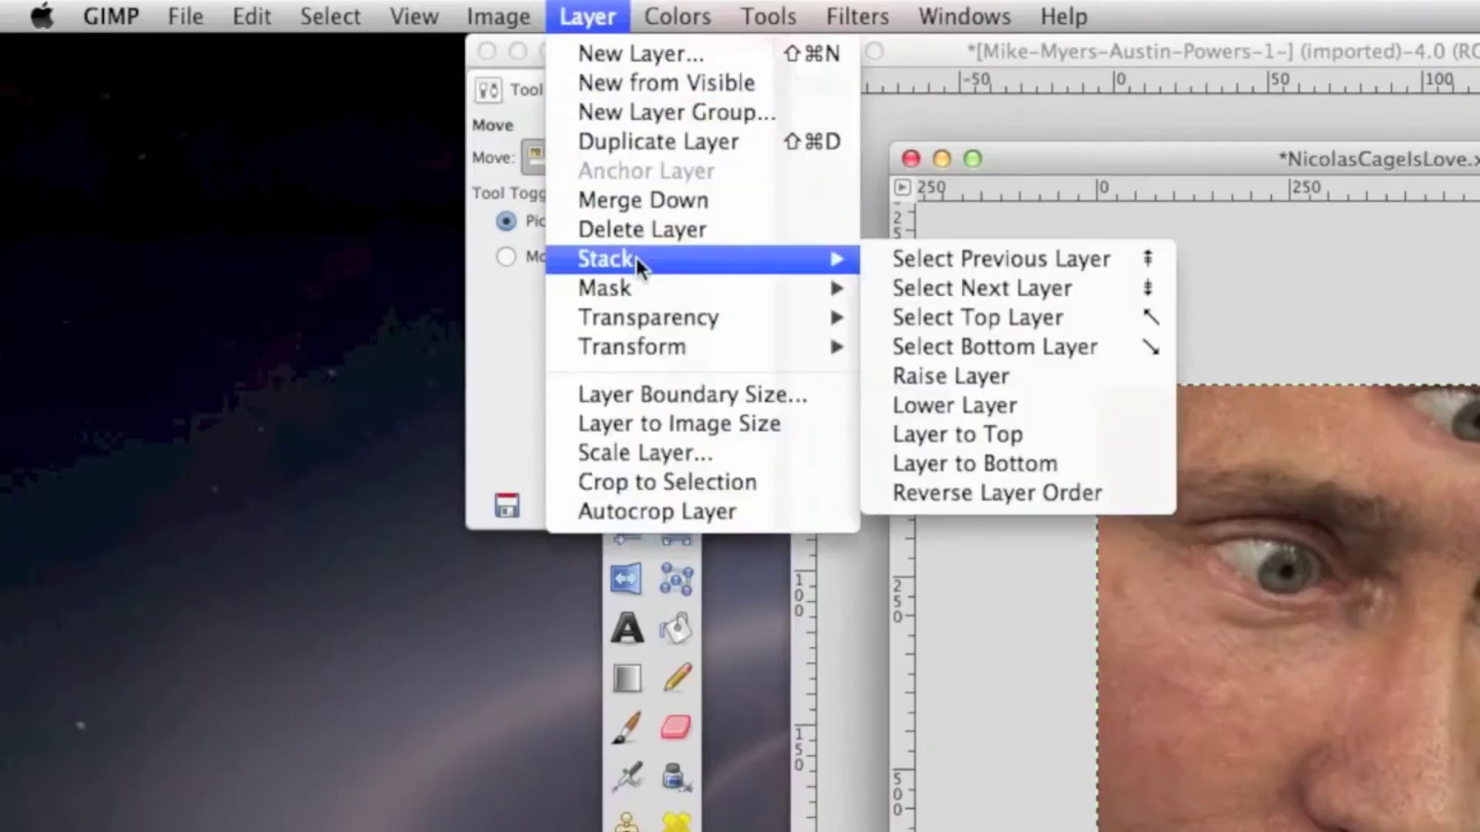
mouse_move(648, 312)
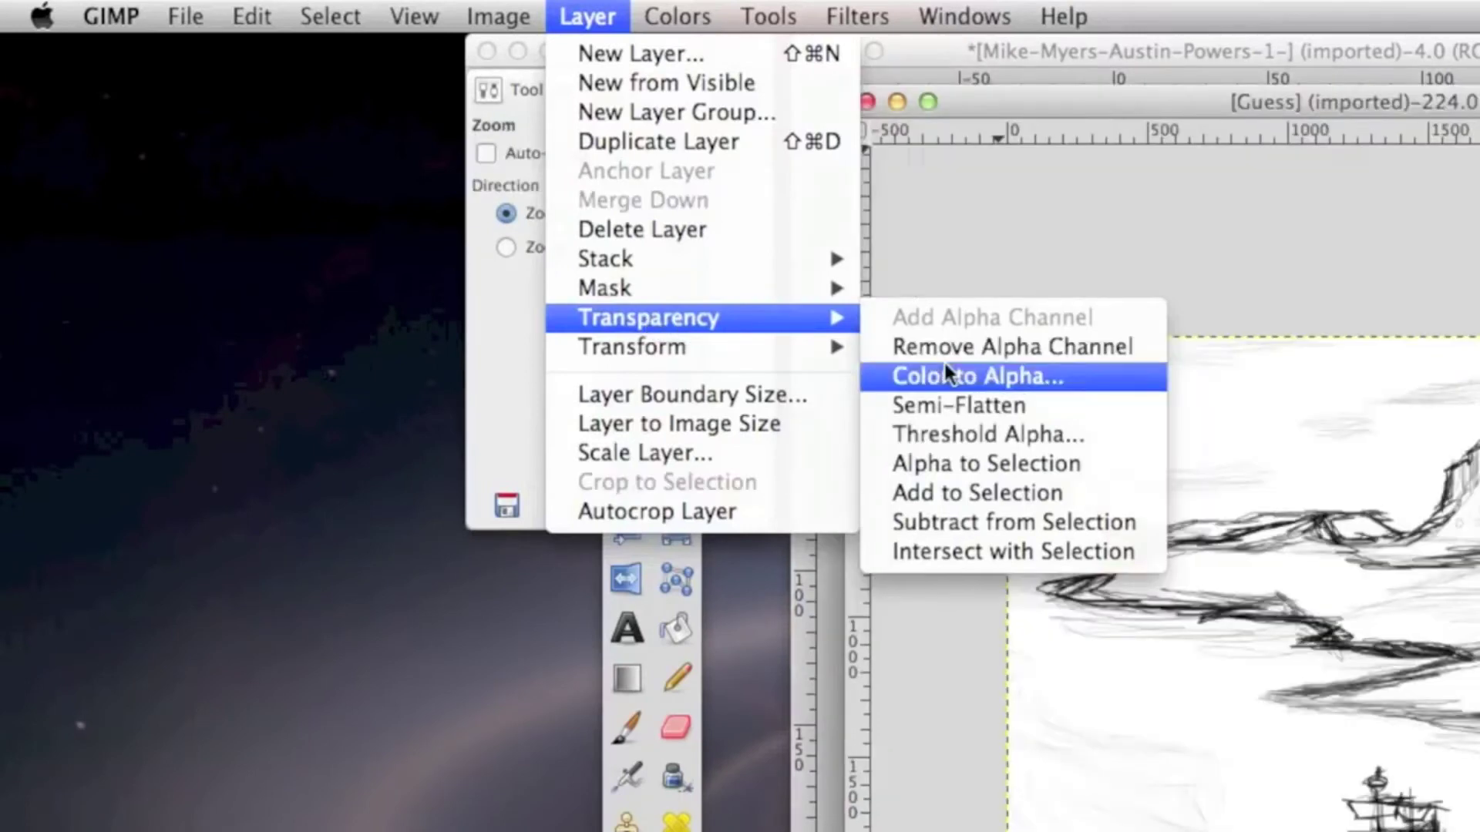
click(945, 370)
click(687, 678)
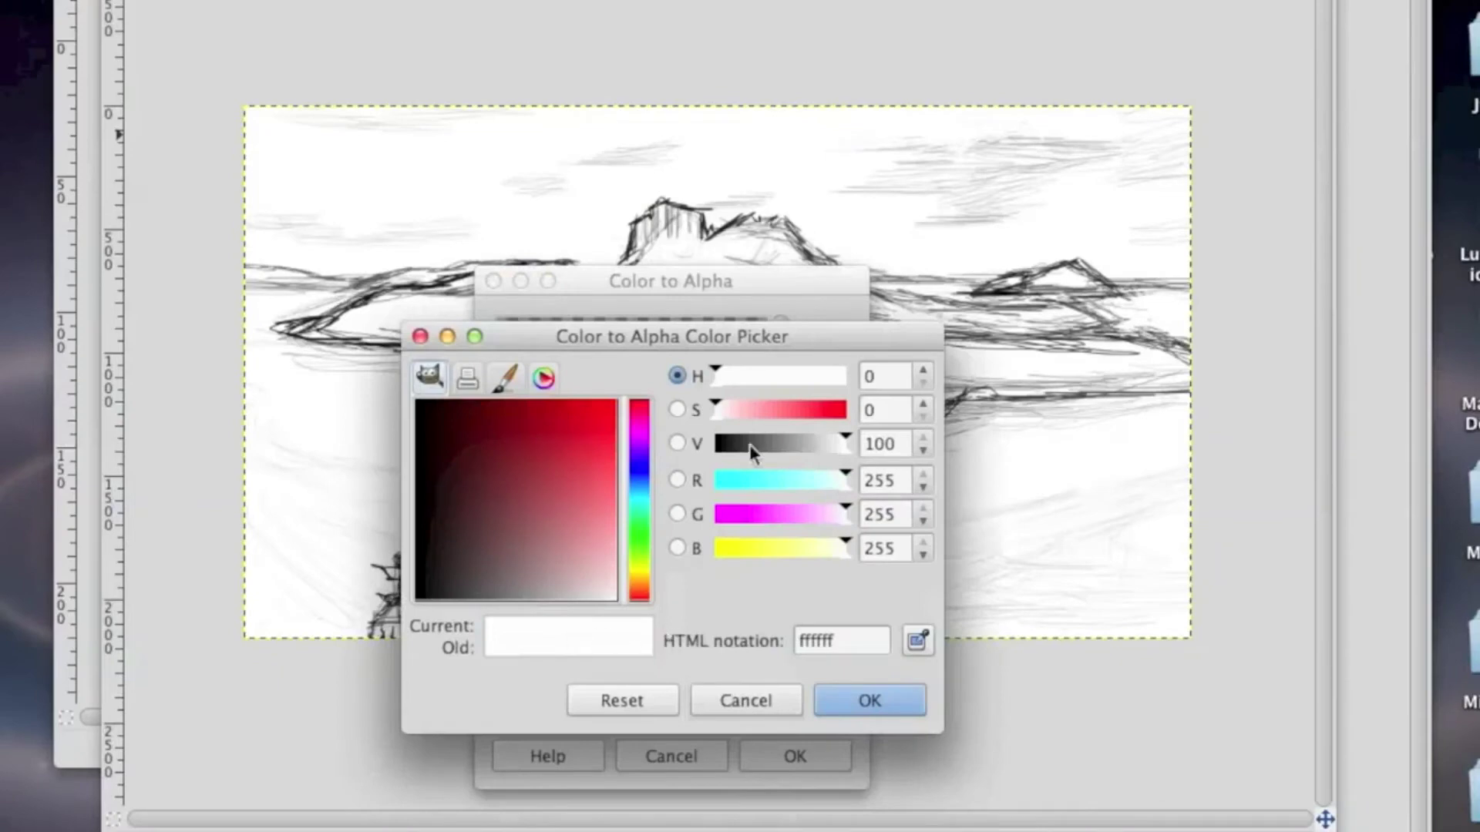
click(857, 703)
click(818, 744)
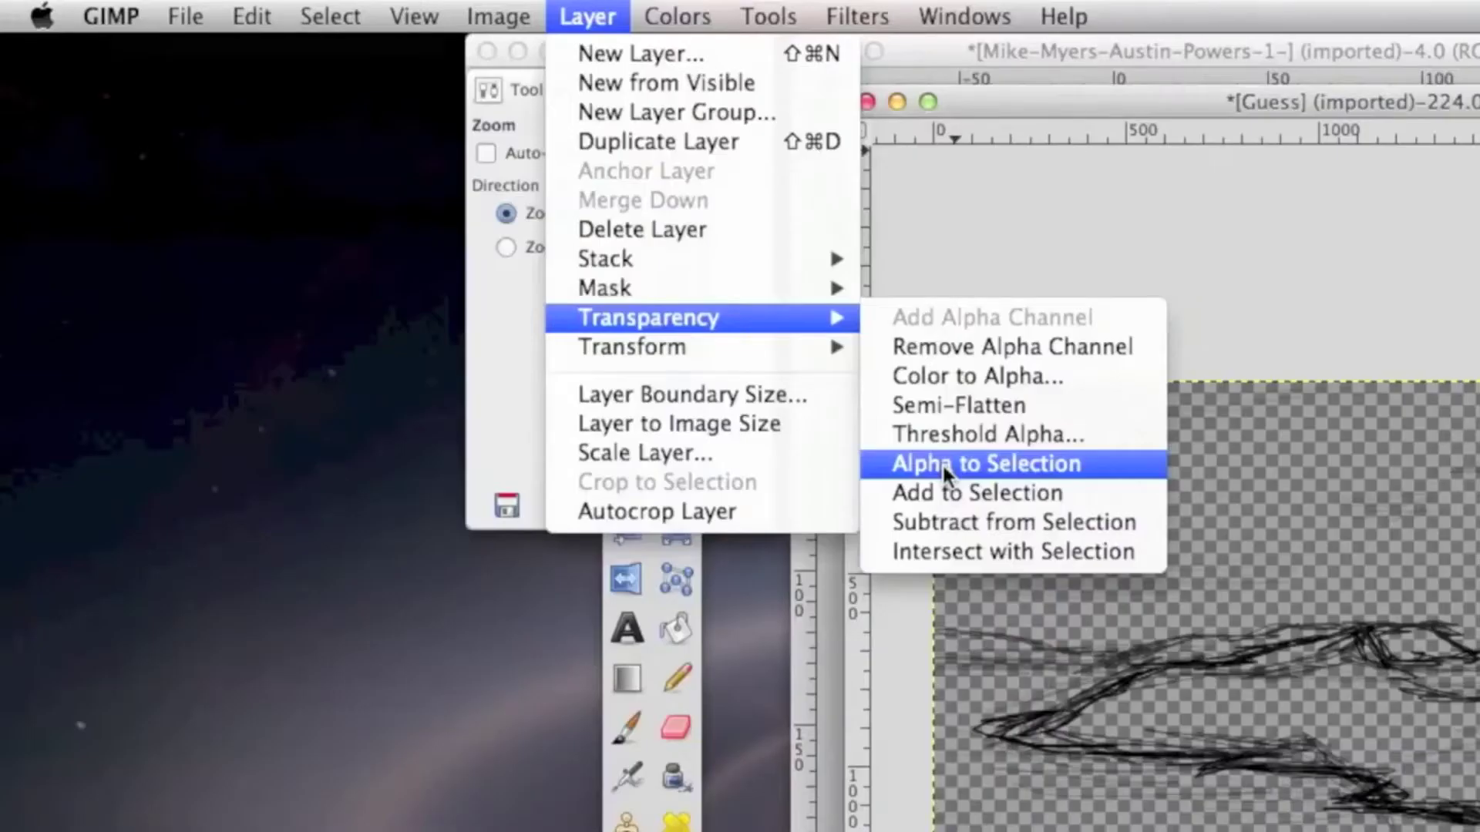
Step: Select the sketch's strokes with Alpha to Selection and fill them with the magenta foreground color
click(942, 463)
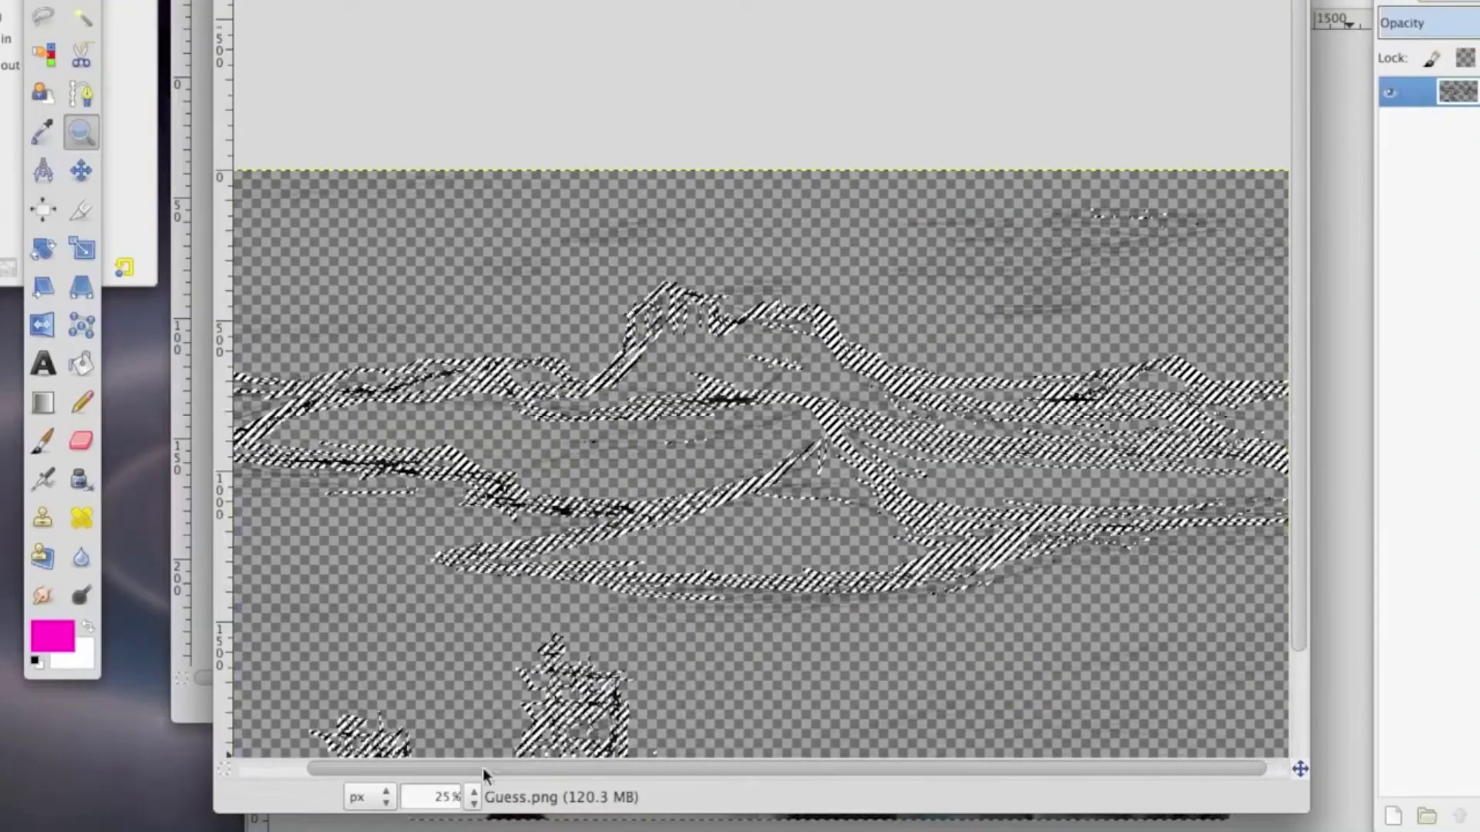
click(473, 797)
click(435, 815)
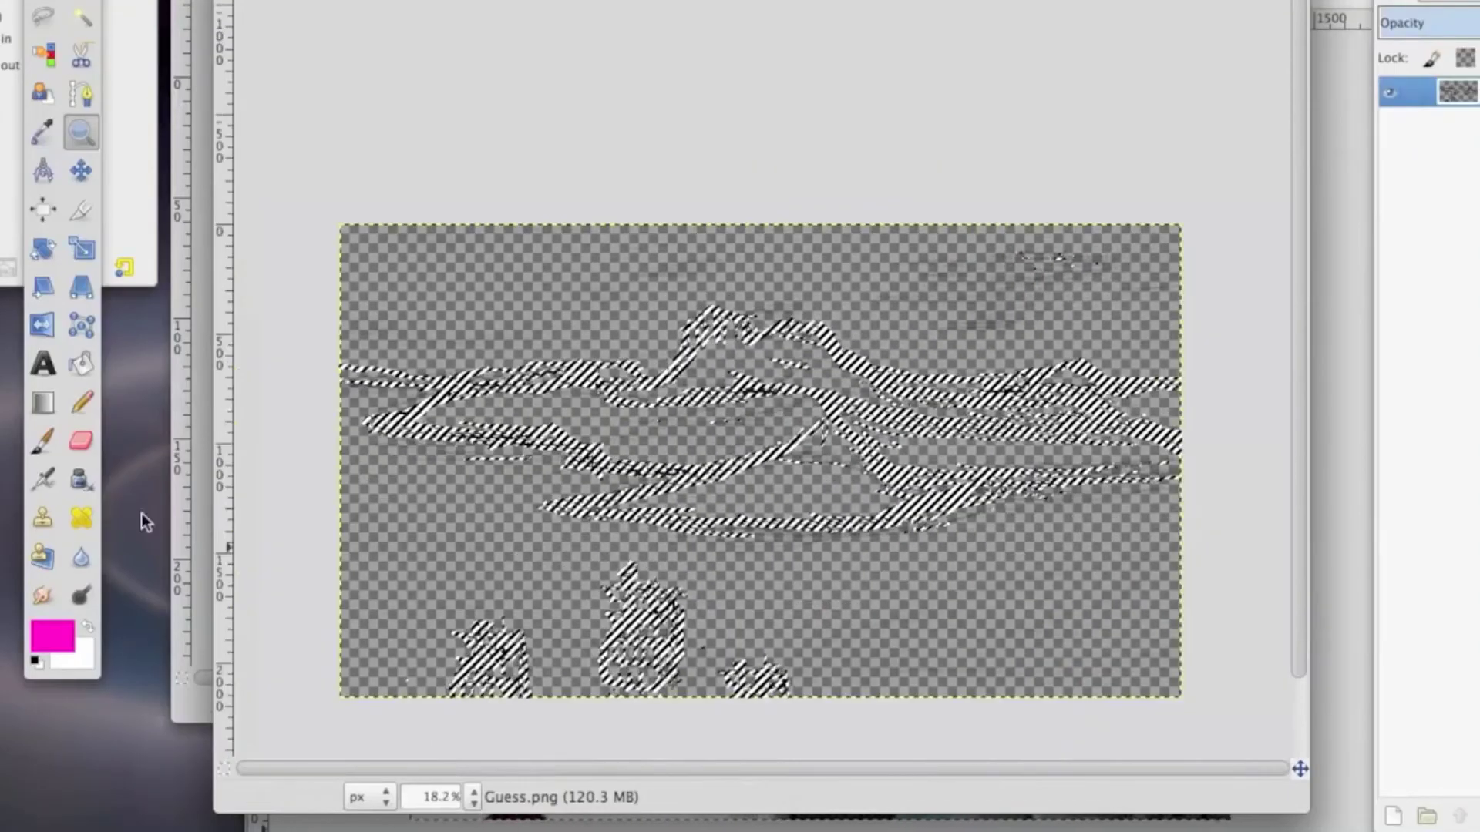
key(ctrl+comma)
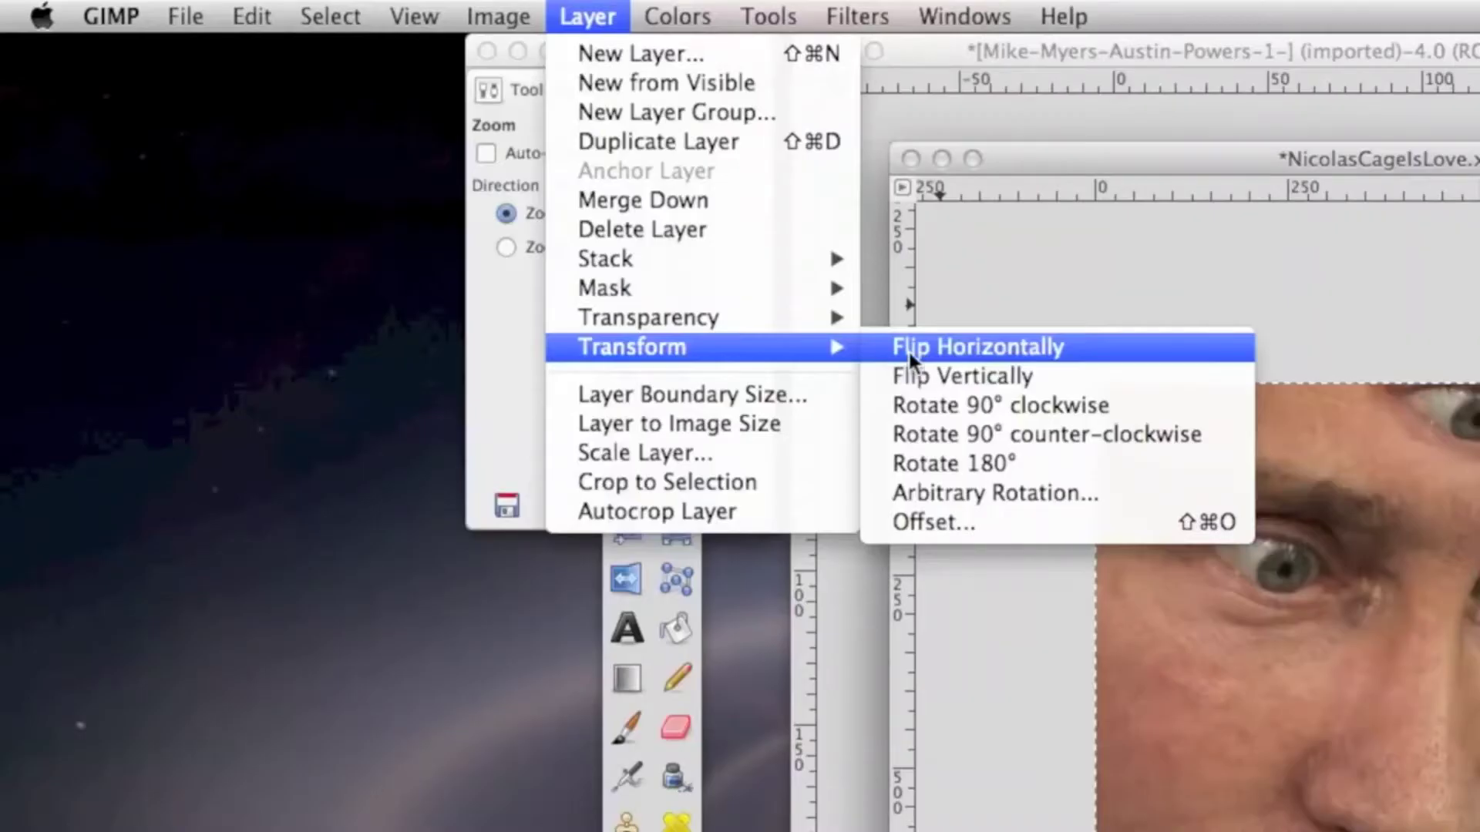
Step: Flip the sunglasses layer nGjvR.png horizontally in the NicolasCageIsLove image
click(907, 350)
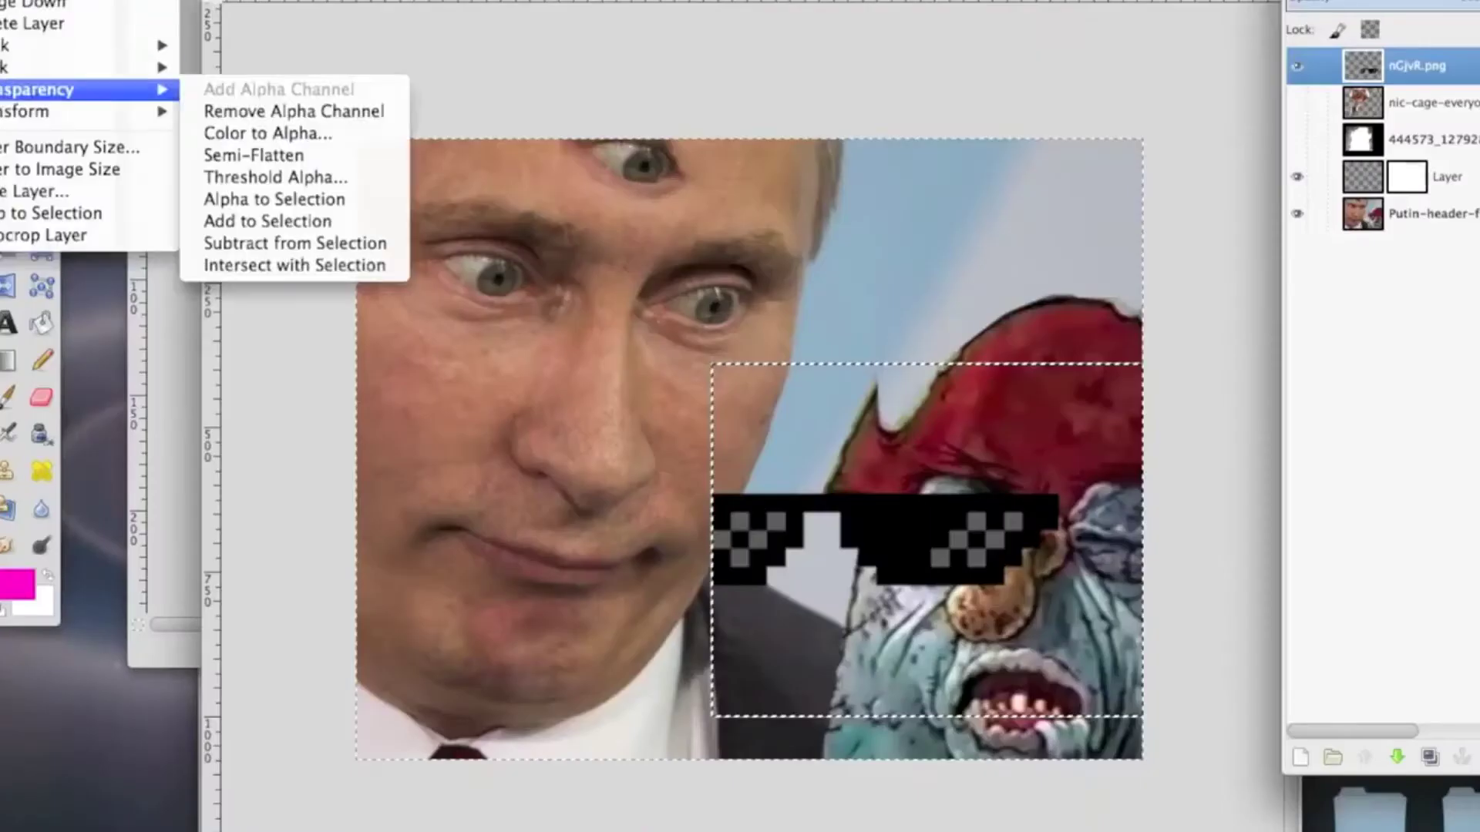
click(23, 1)
click(232, 111)
click(23, 1)
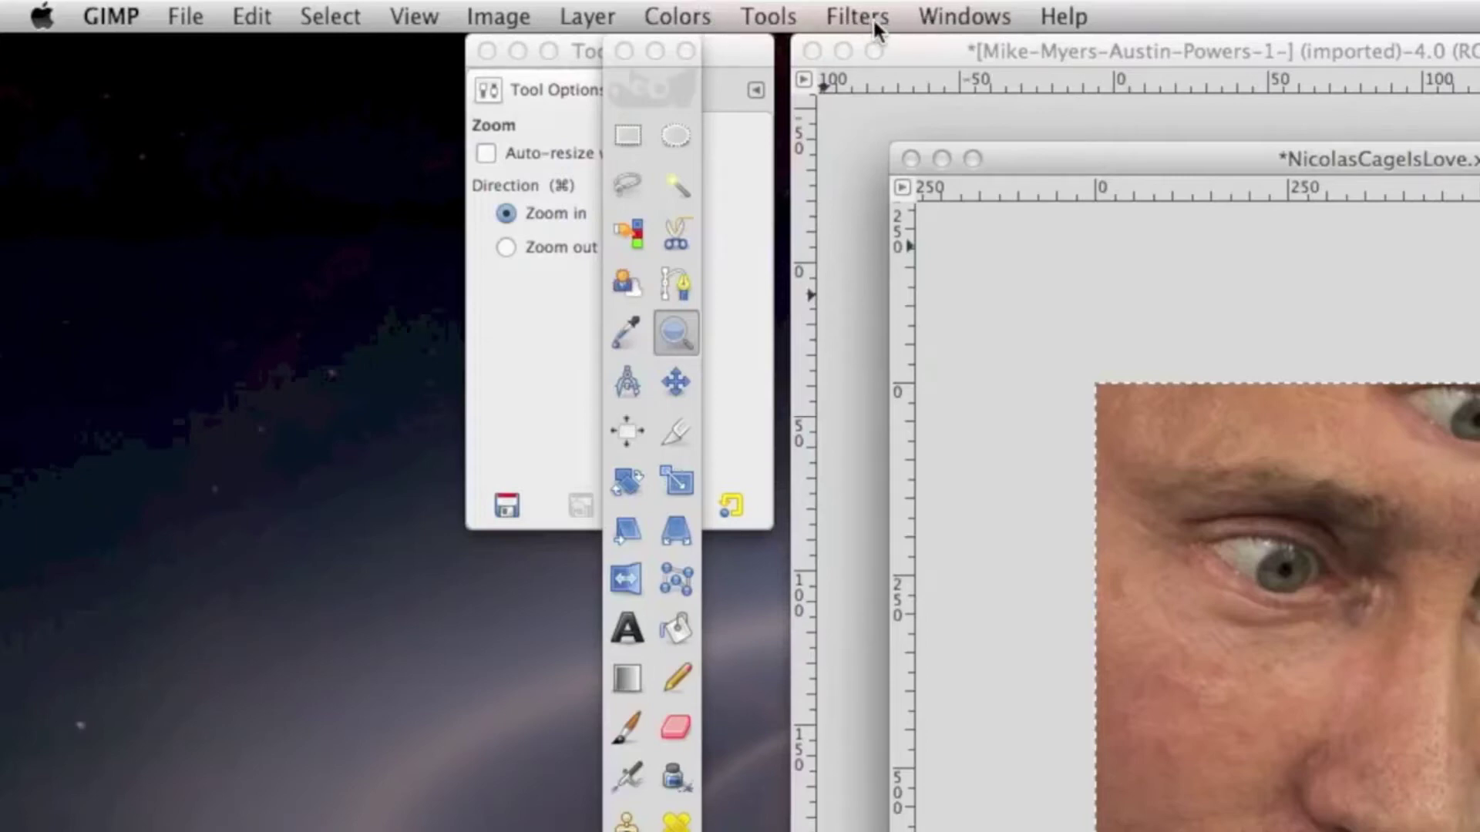
Step: Switch the workspace to single-window mode
click(943, 19)
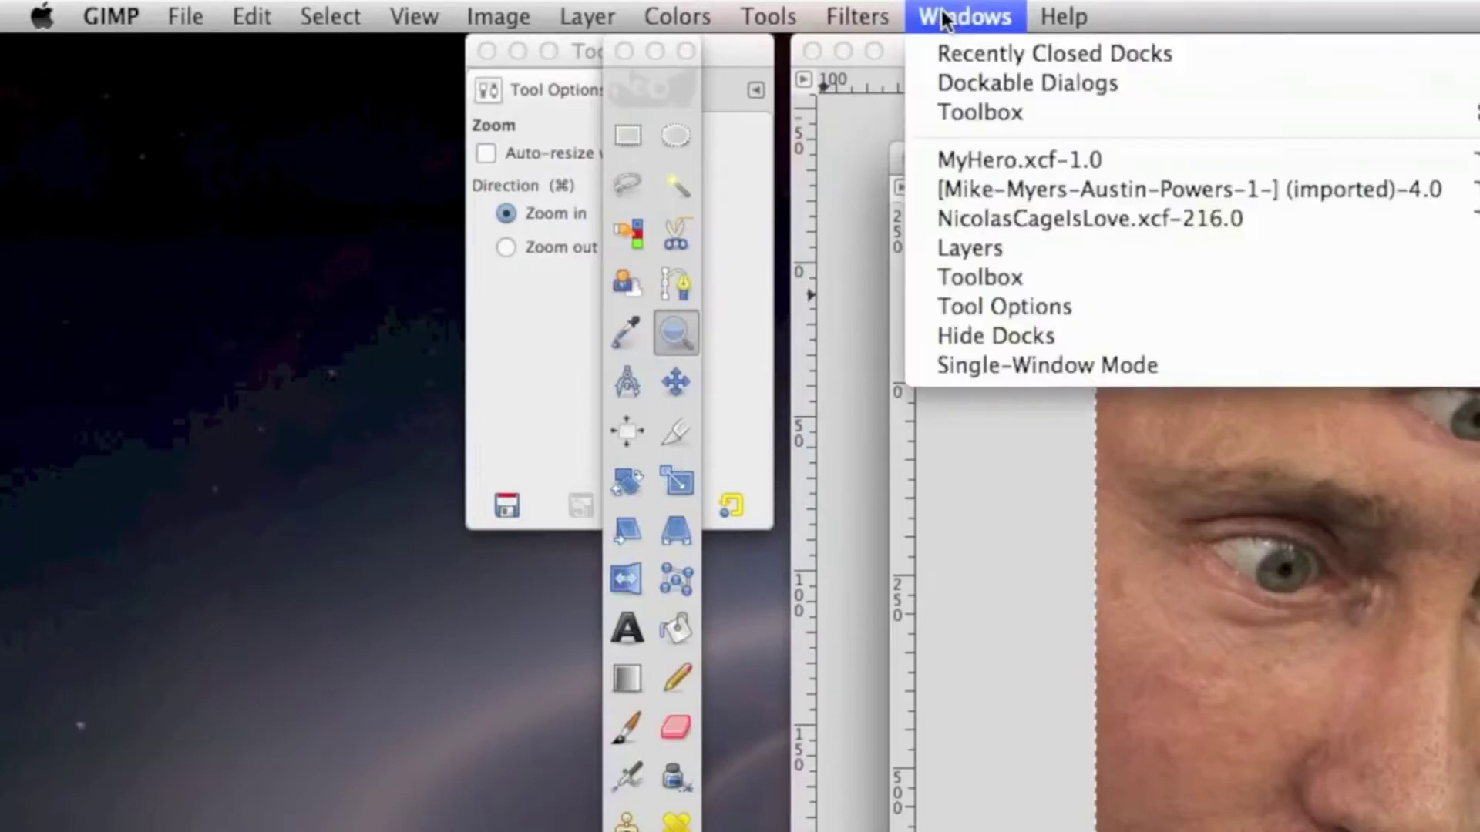
click(973, 370)
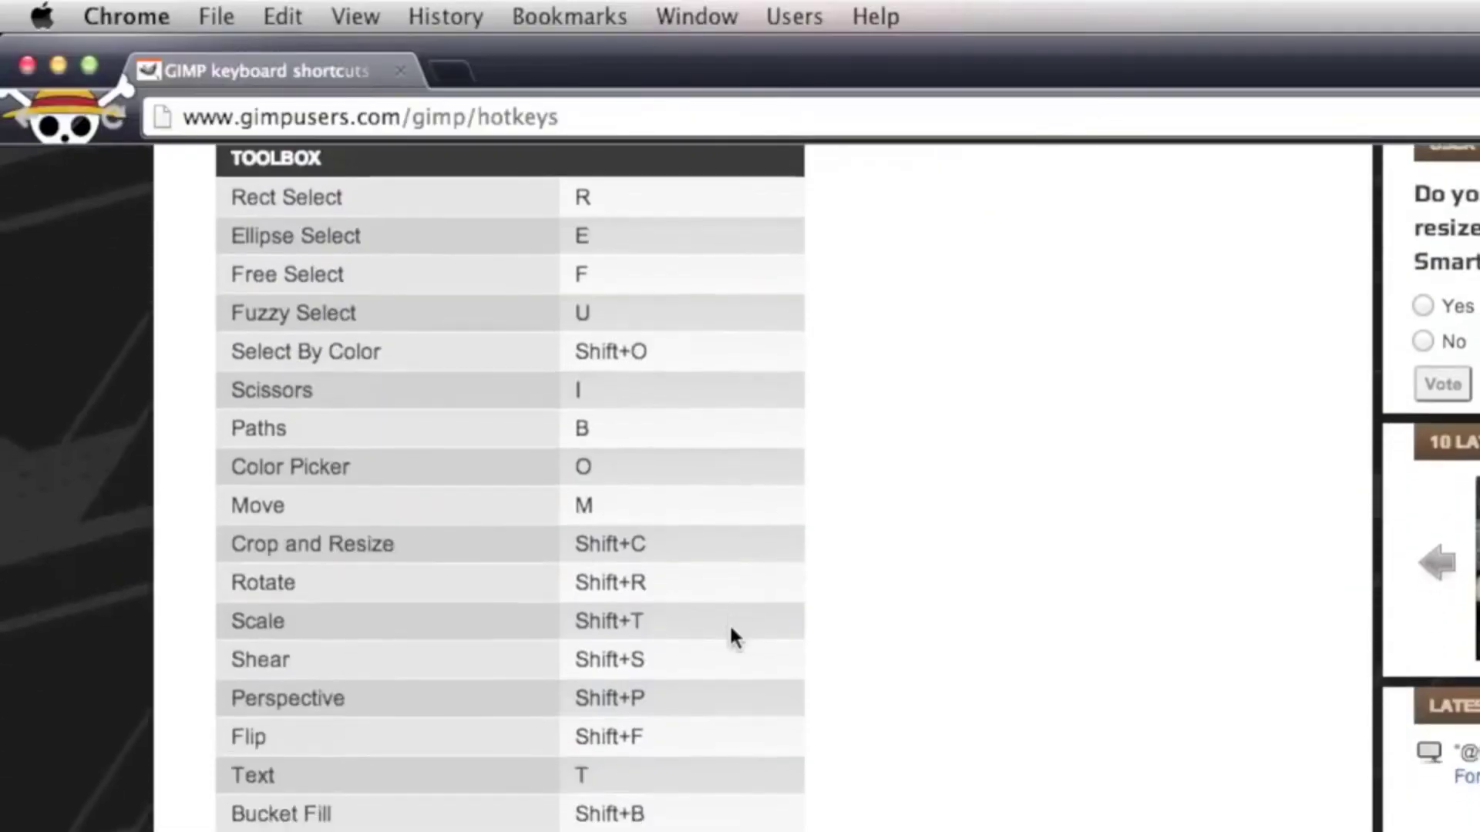
Step: Switch to Chrome and look through the GIMP keyboard shortcuts on gimpusers.com, covering the toolbox, file, dialog, view and layer sections
scroll(729, 622, down, 15)
scroll(731, 631, down, 20)
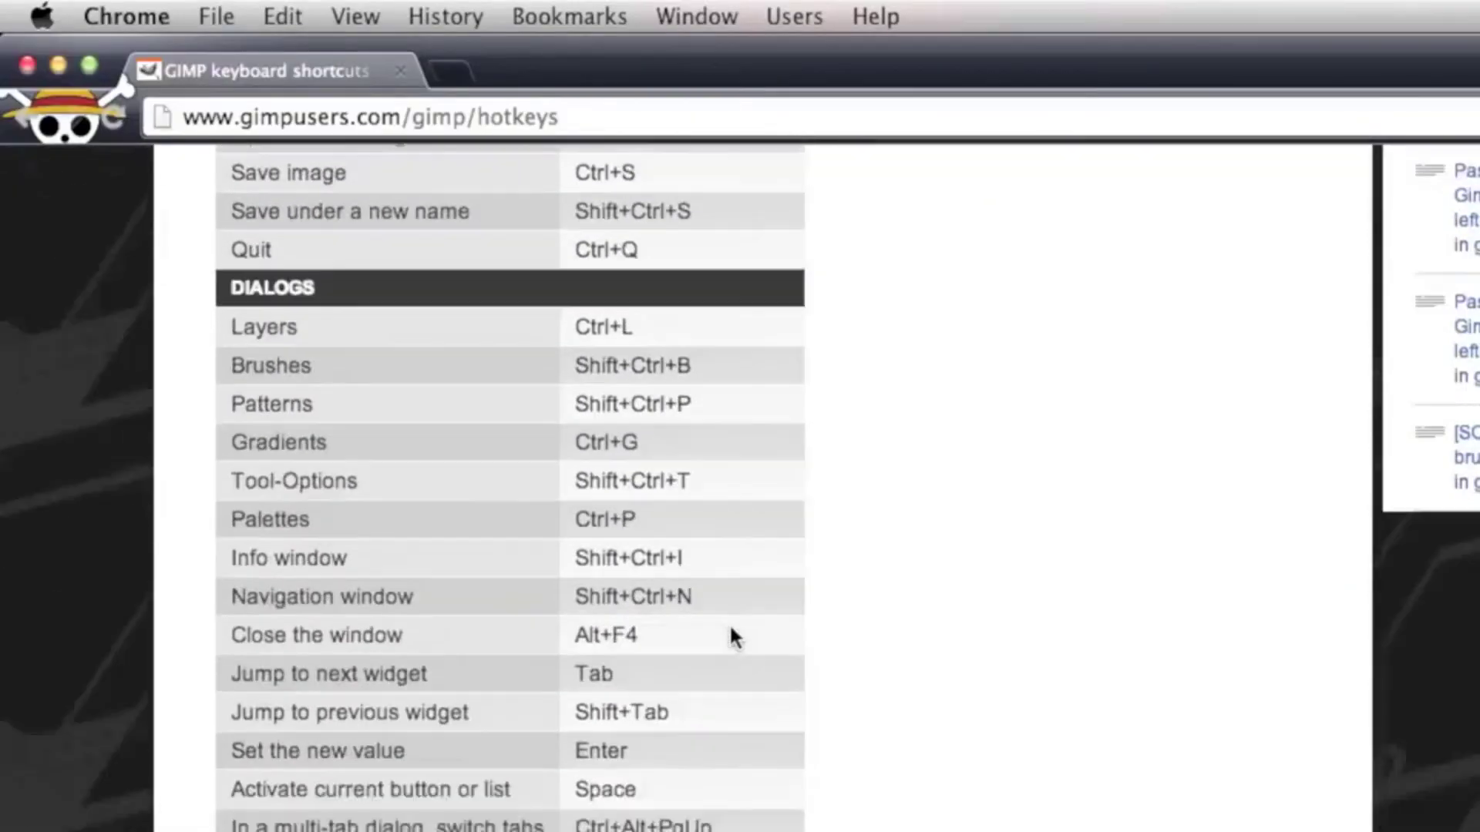
scroll(729, 623, up, 20)
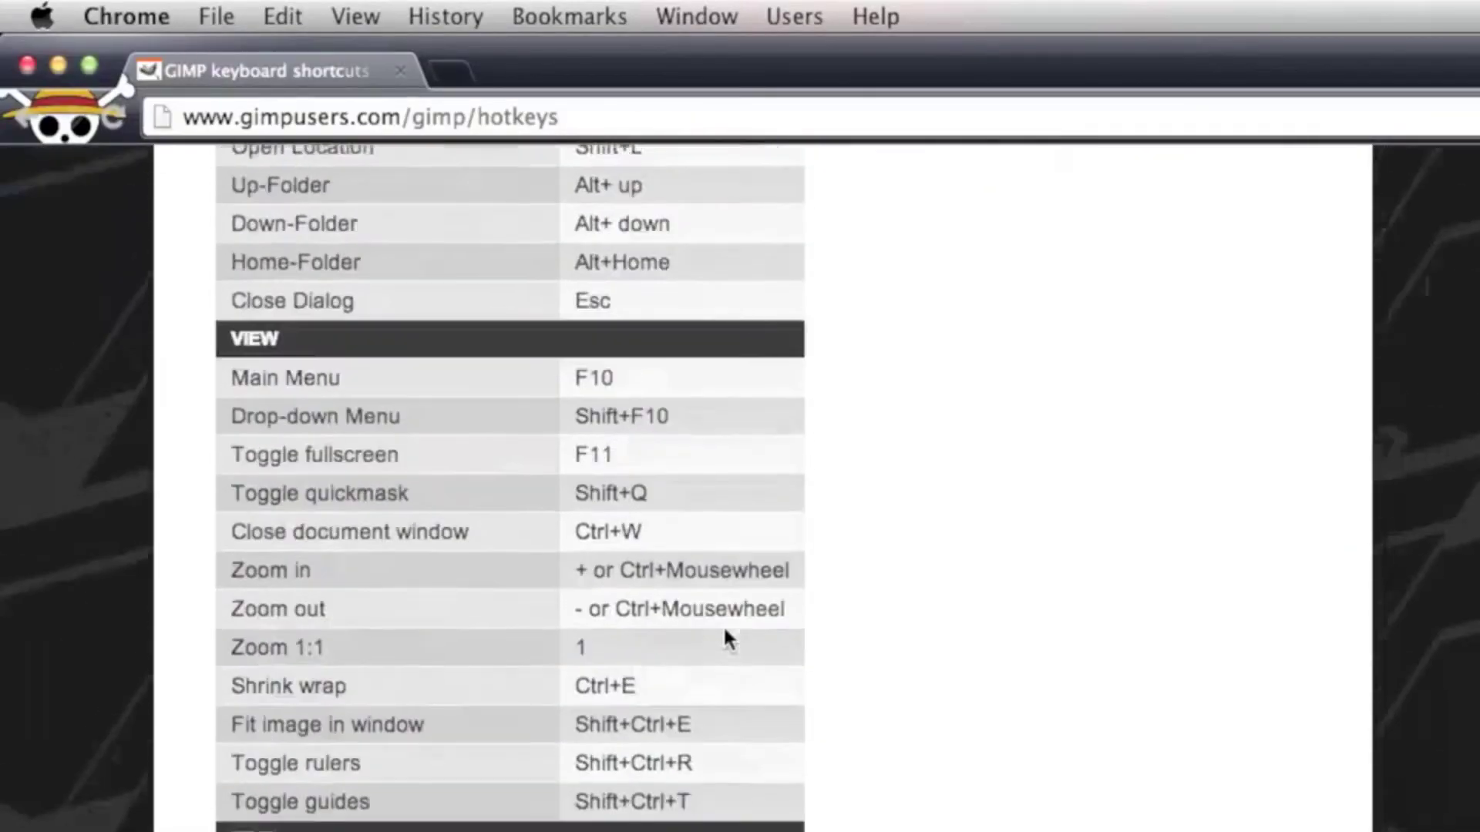
scroll(731, 631, down, 10)
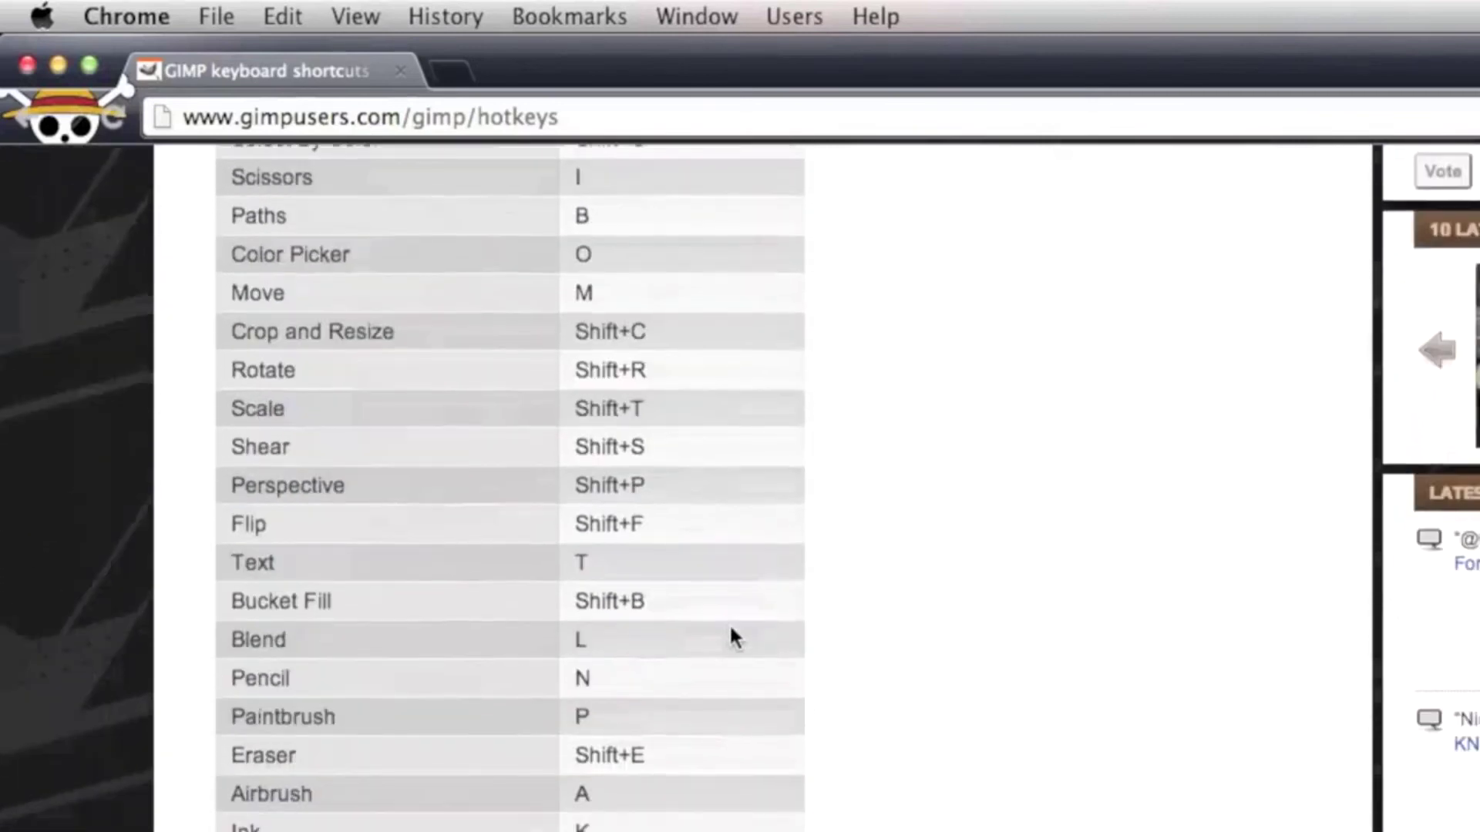
scroll(732, 636, down, 15)
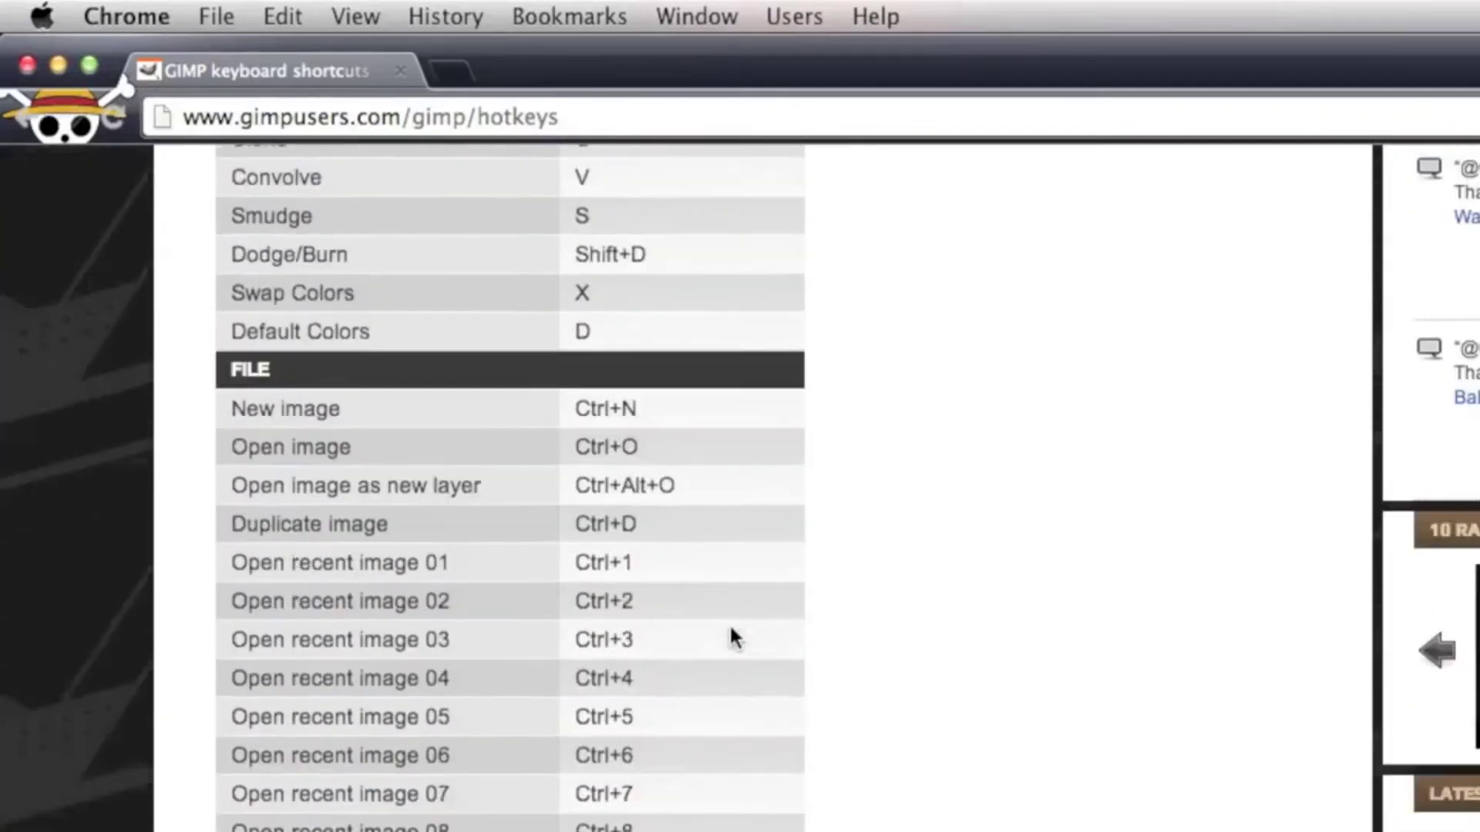
scroll(732, 637, down, 20)
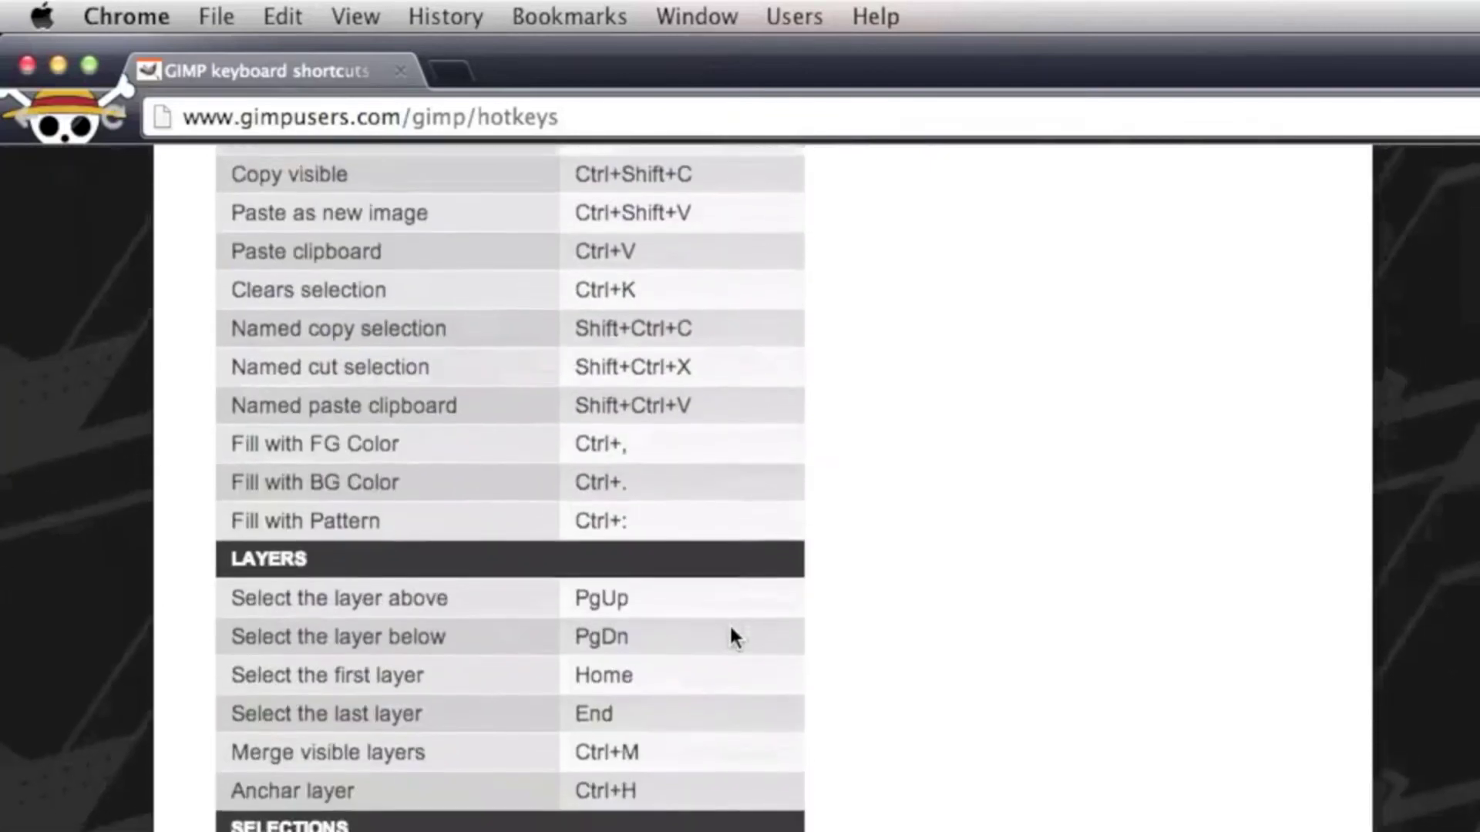
scroll(730, 623, up, 1)
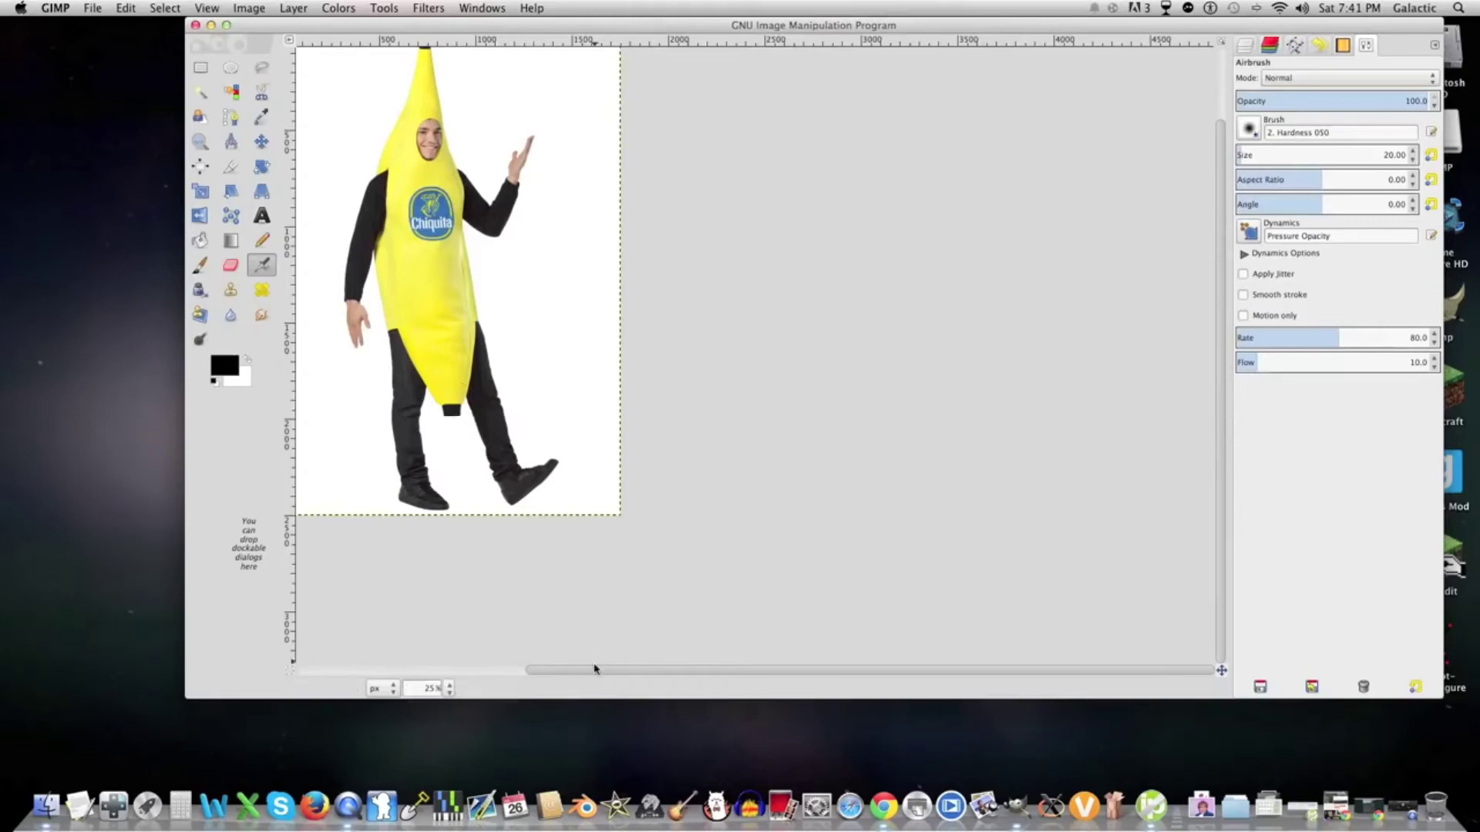
Step: Try cropping the banana-costume image in GIMP to an area around its upper part
drag(594, 668, 430, 649)
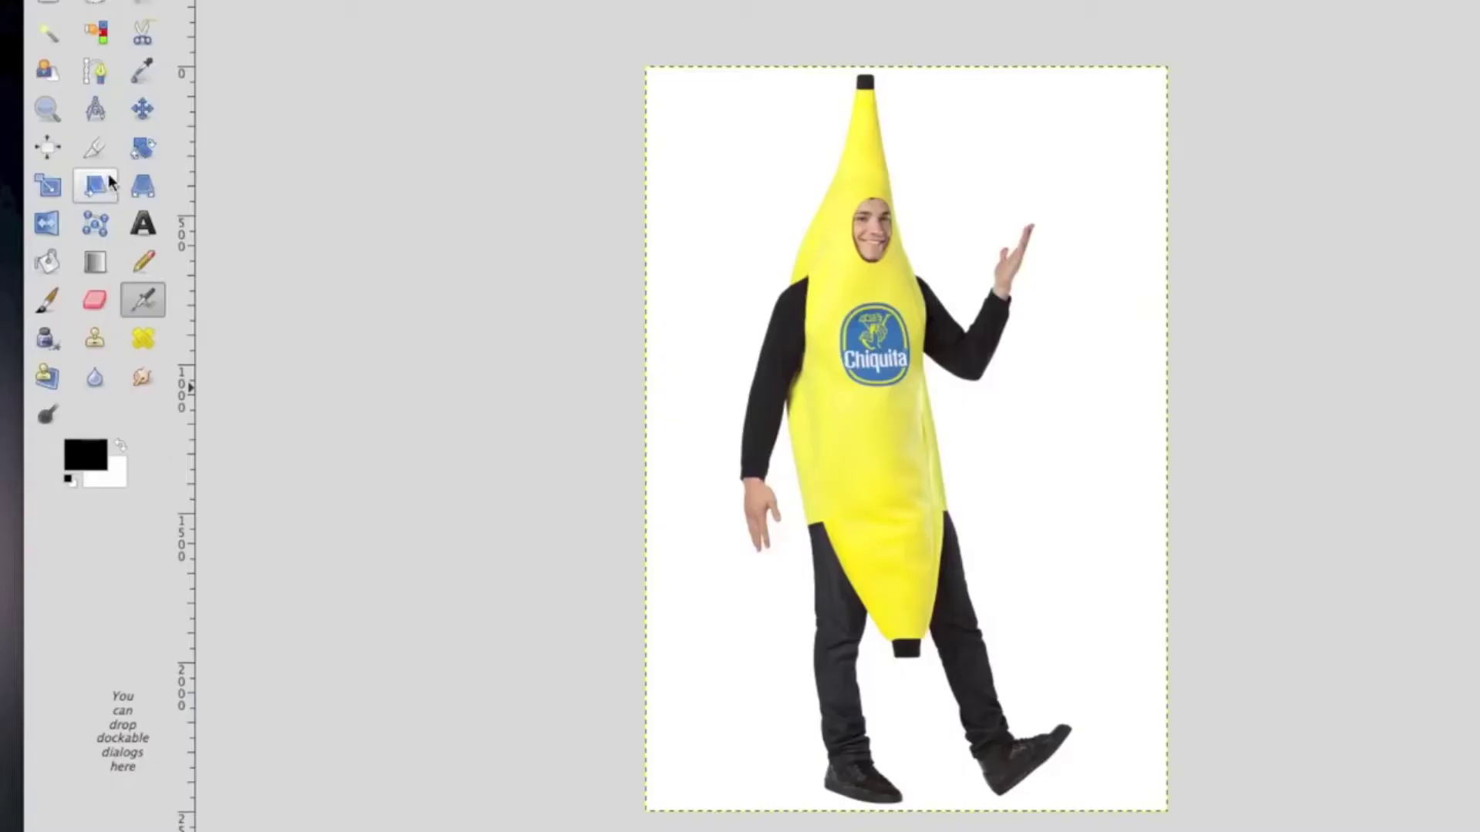
click(231, 166)
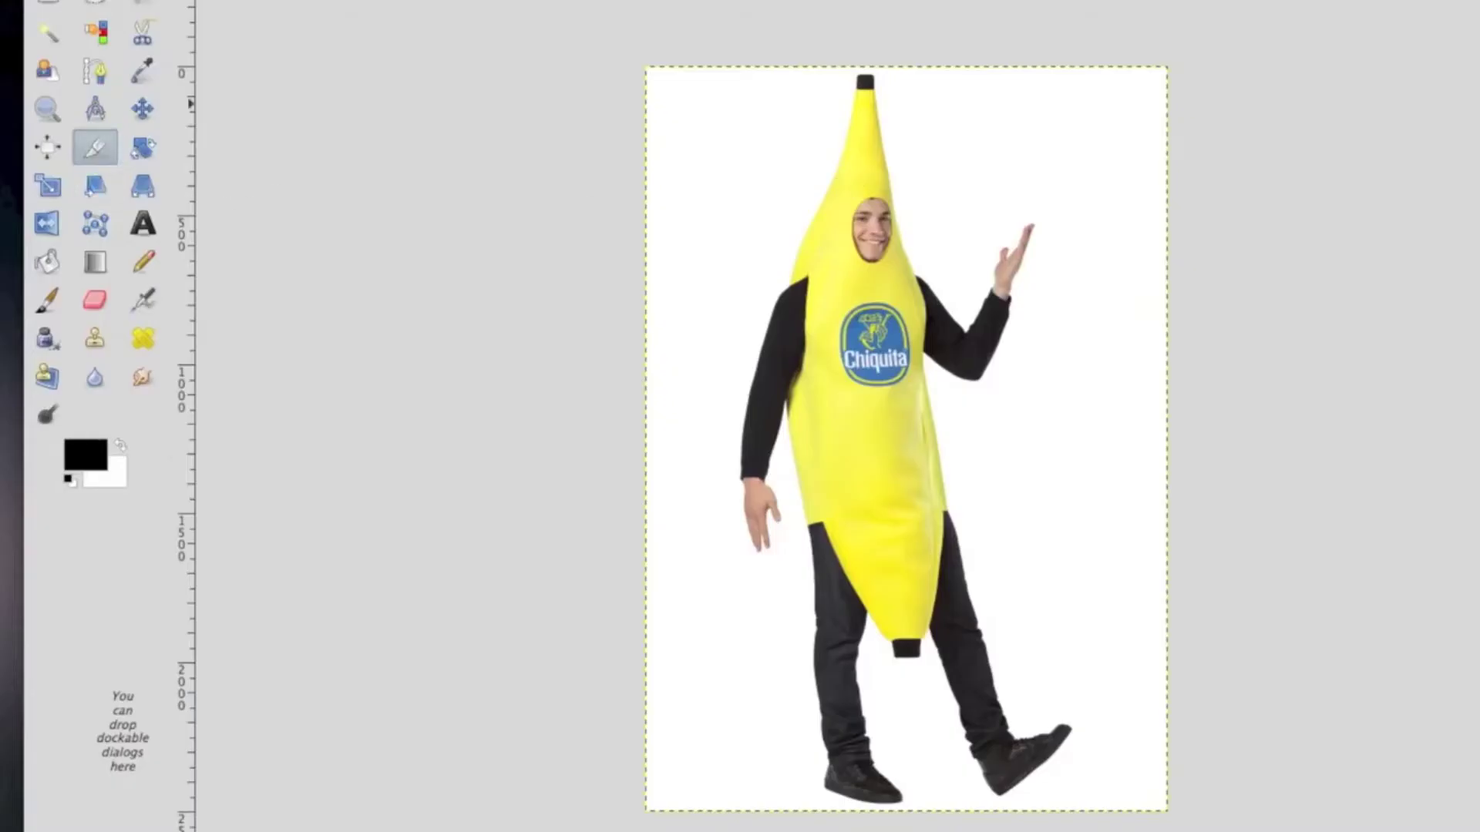
drag(730, 157, 1019, 316)
click(929, 245)
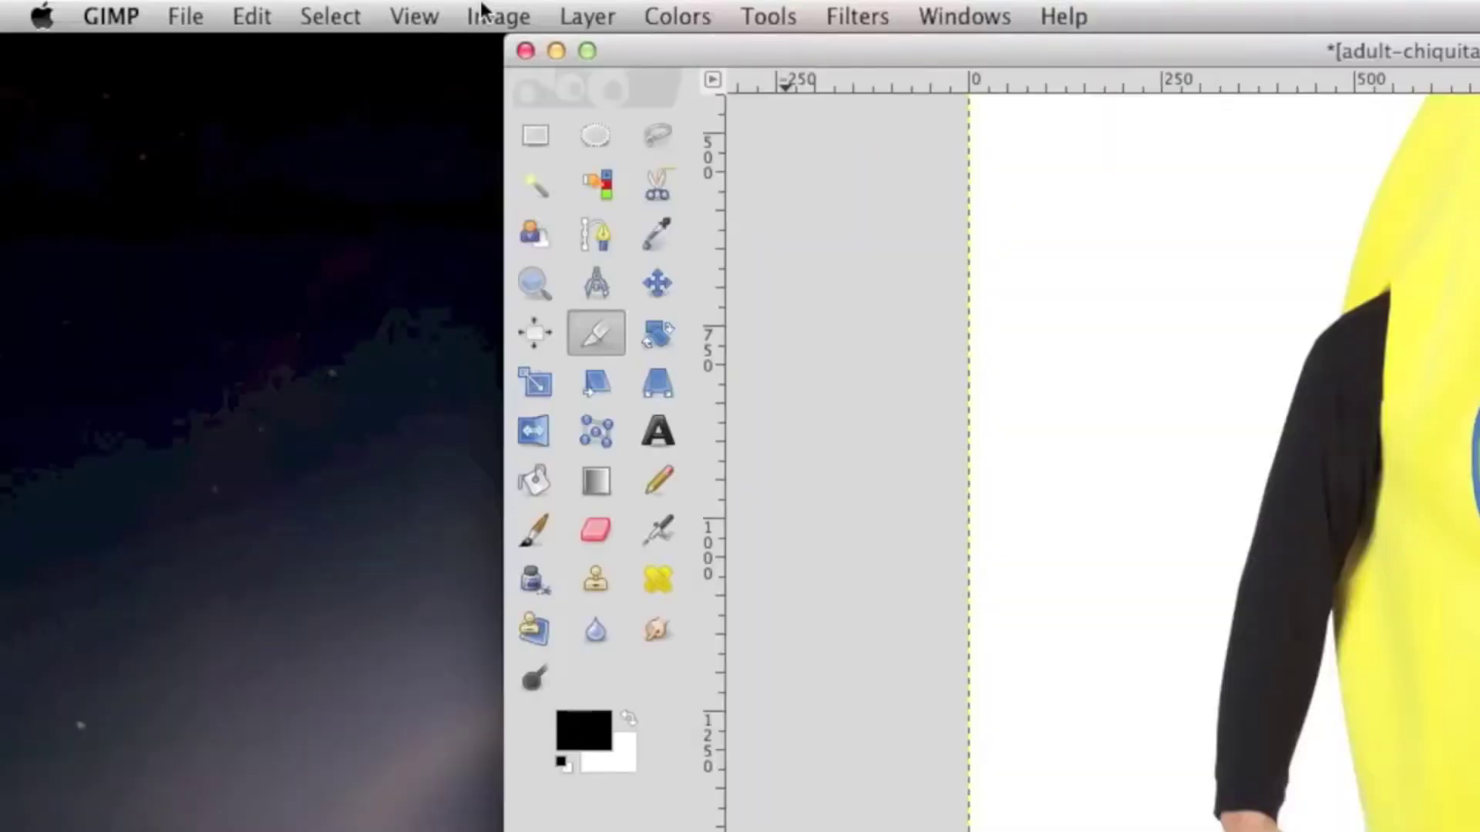
Step: Scale the banana-costume image to 1080 x 1543 pixels
click(482, 10)
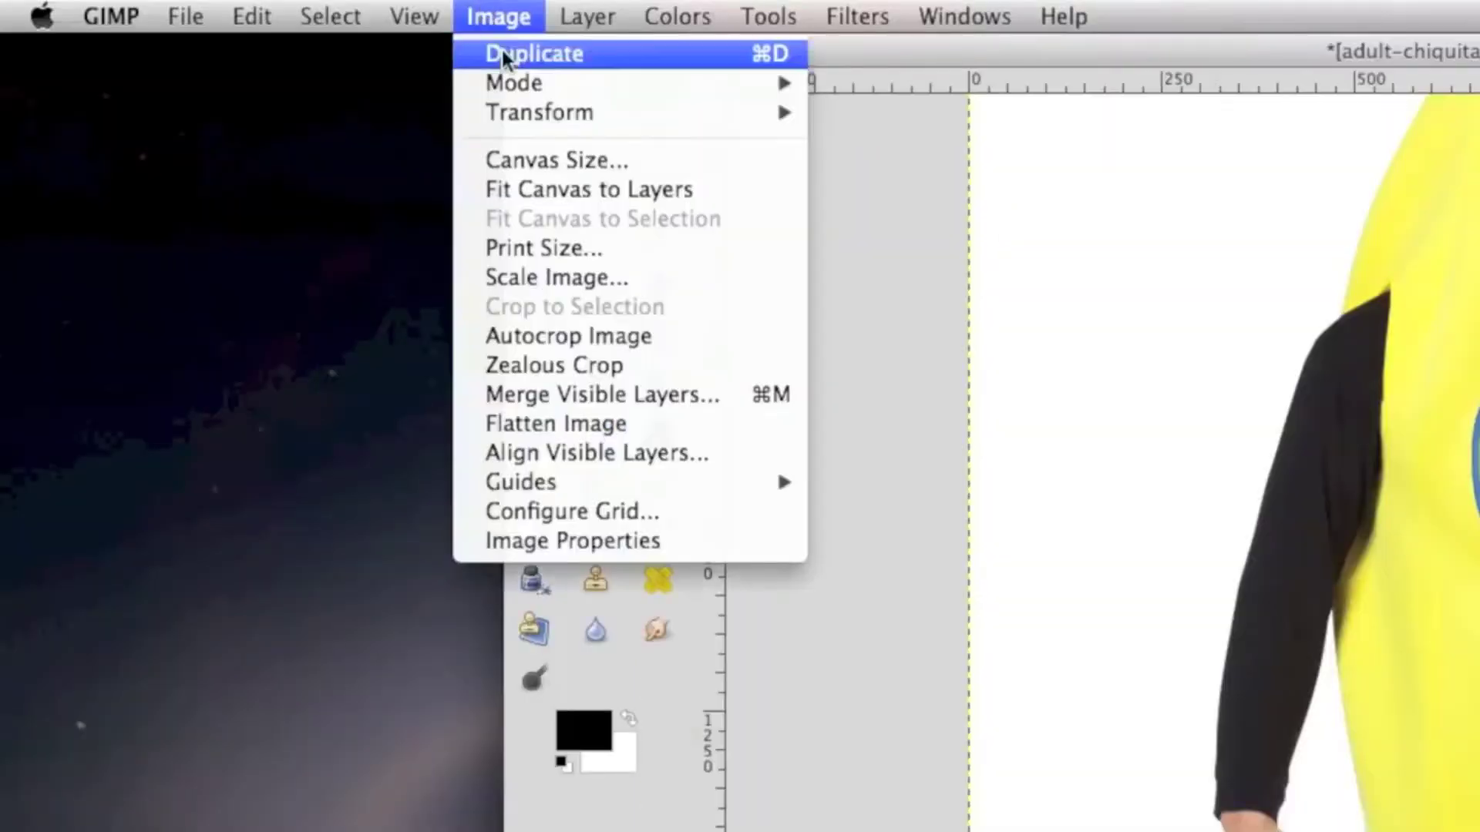
click(501, 267)
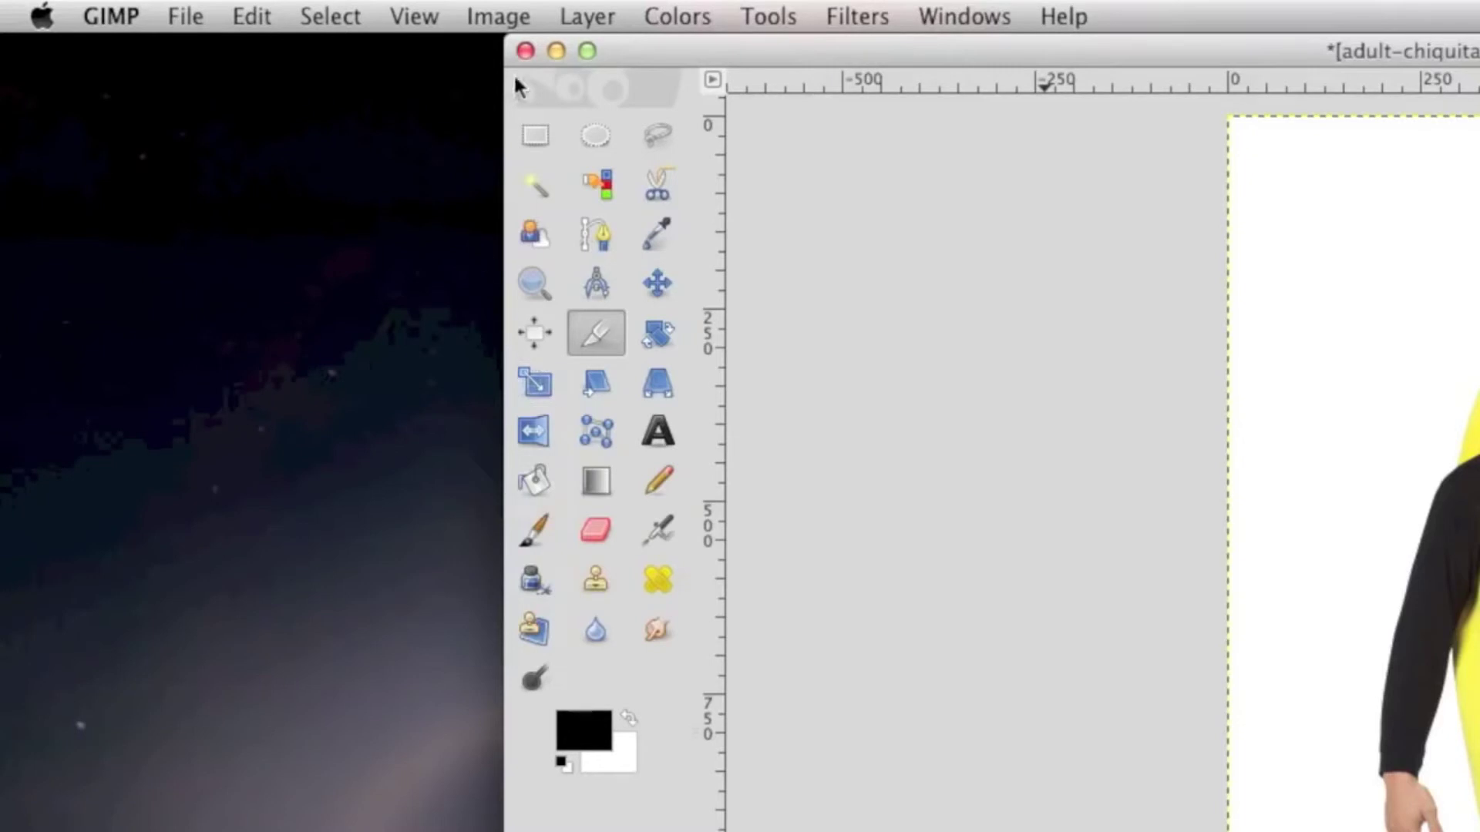
Step: Convert the banana-costume image to grayscale mode
click(259, 9)
mouse_move(513, 94)
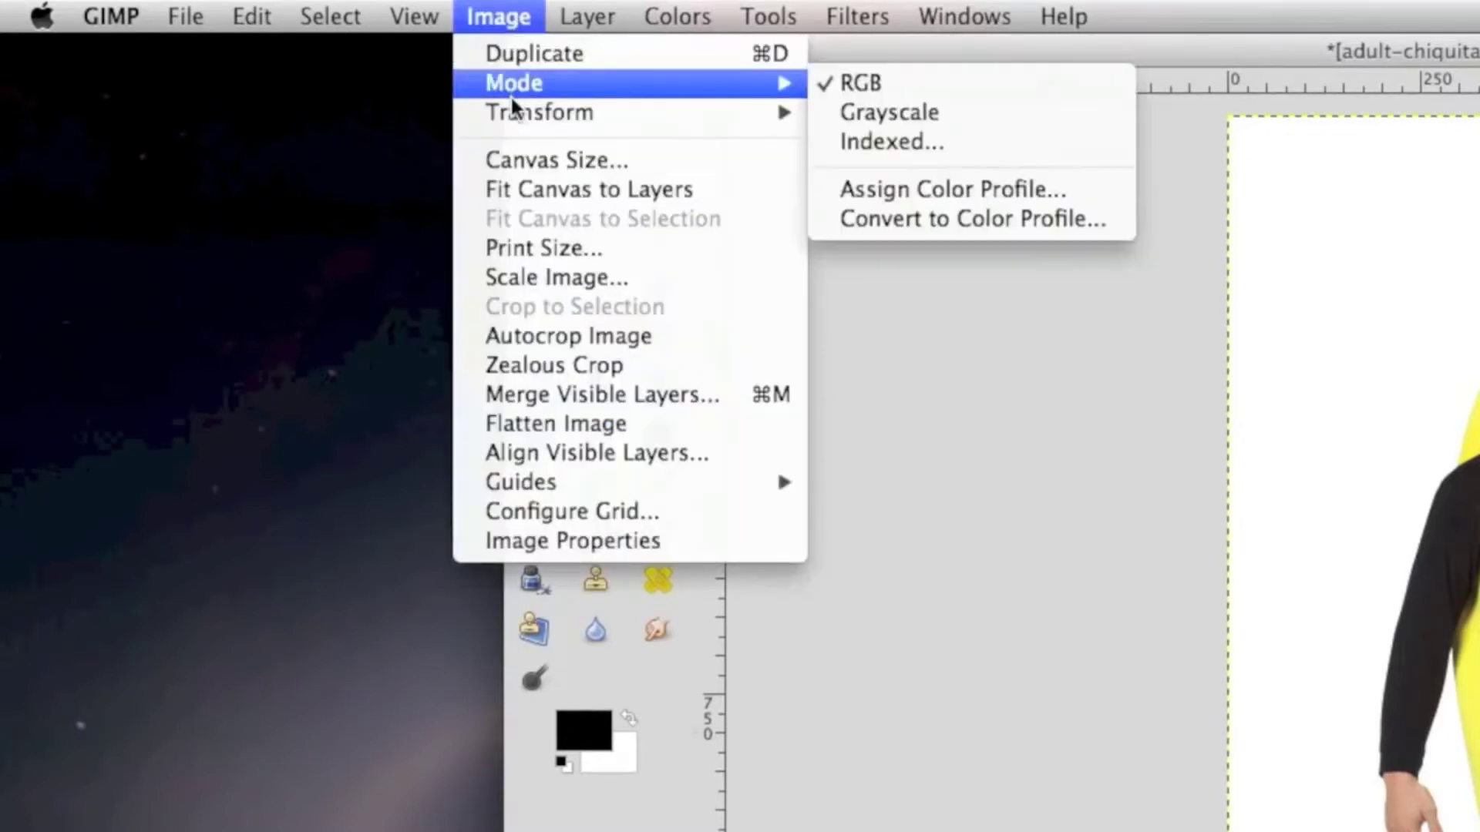
click(887, 111)
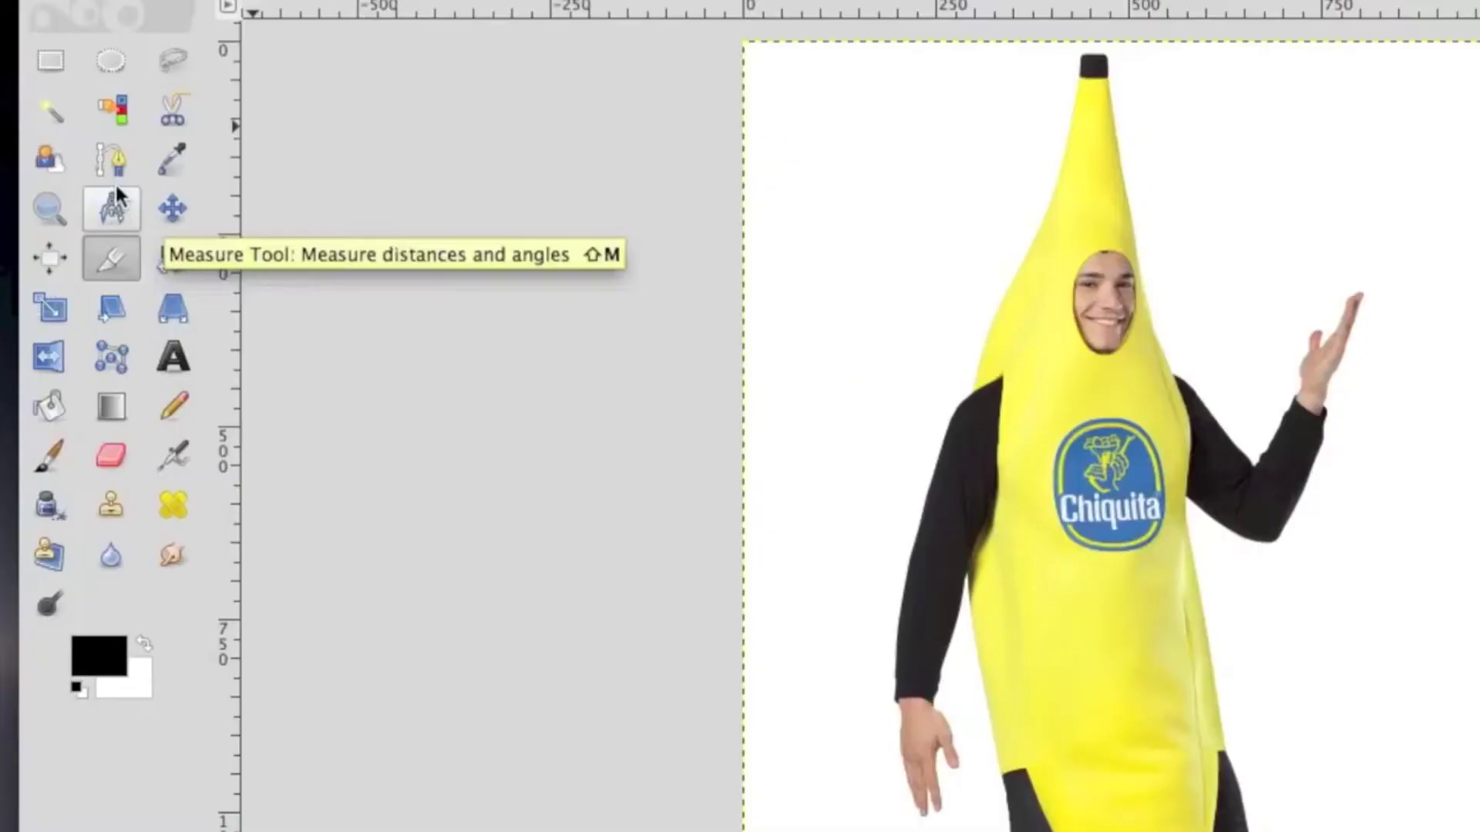
Step: Trace around the man in the banana costume with Free Select and invert the selection
click(166, 70)
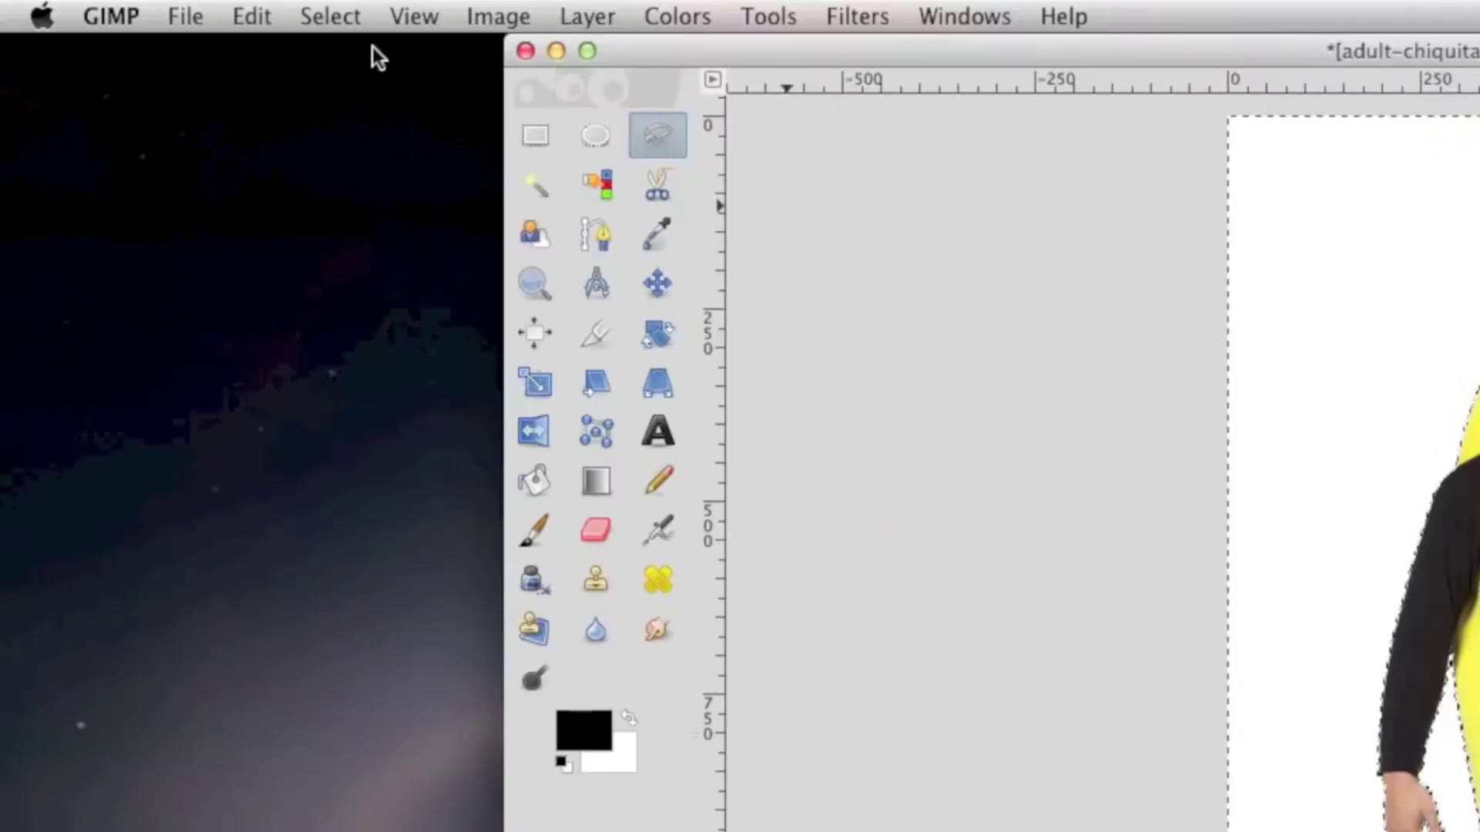
click(338, 17)
click(347, 112)
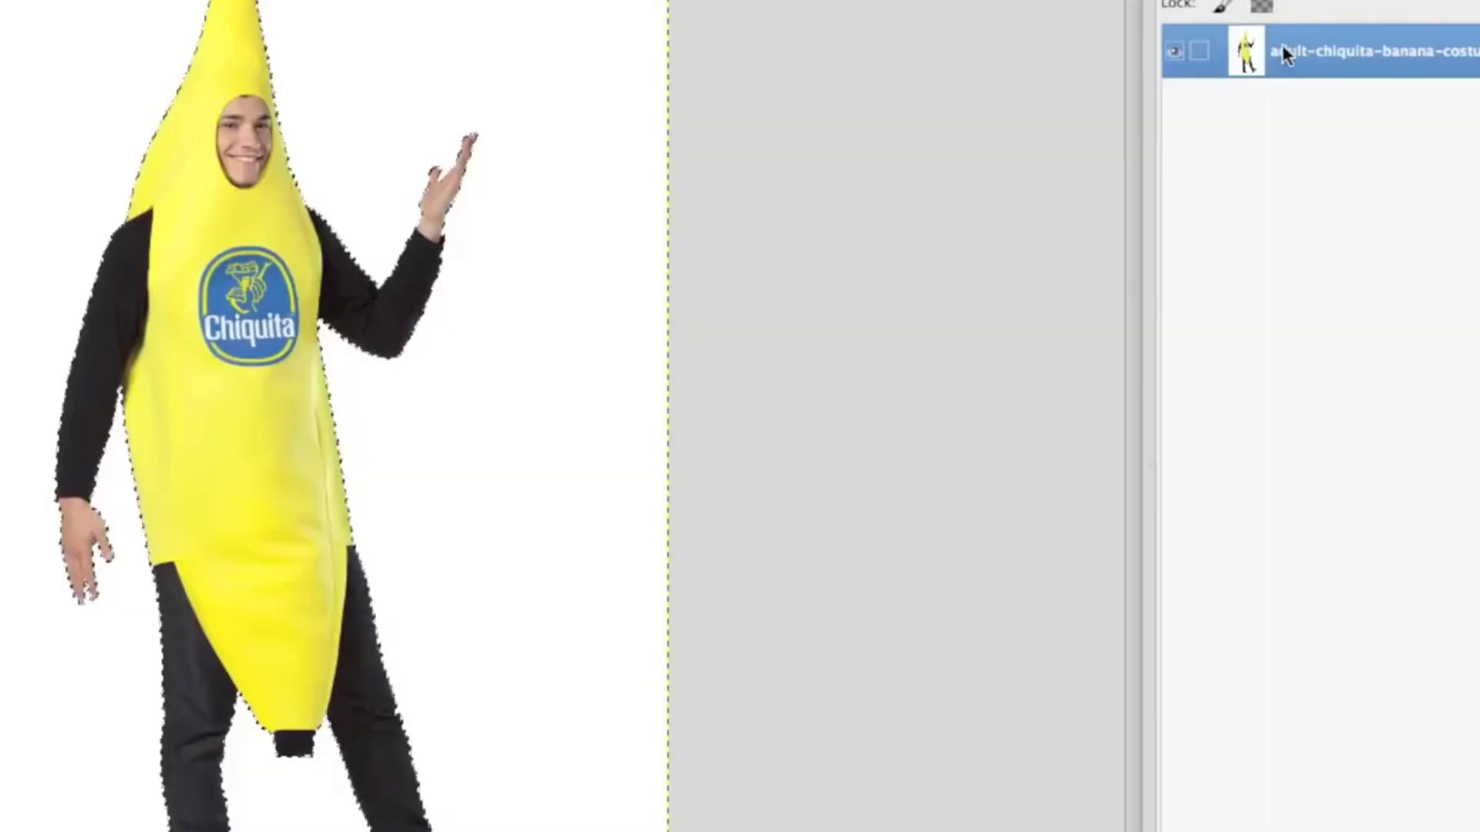
Step: Add an alpha channel to the banana-costume layer and clear the selected white background to transparency
right_click(1283, 50)
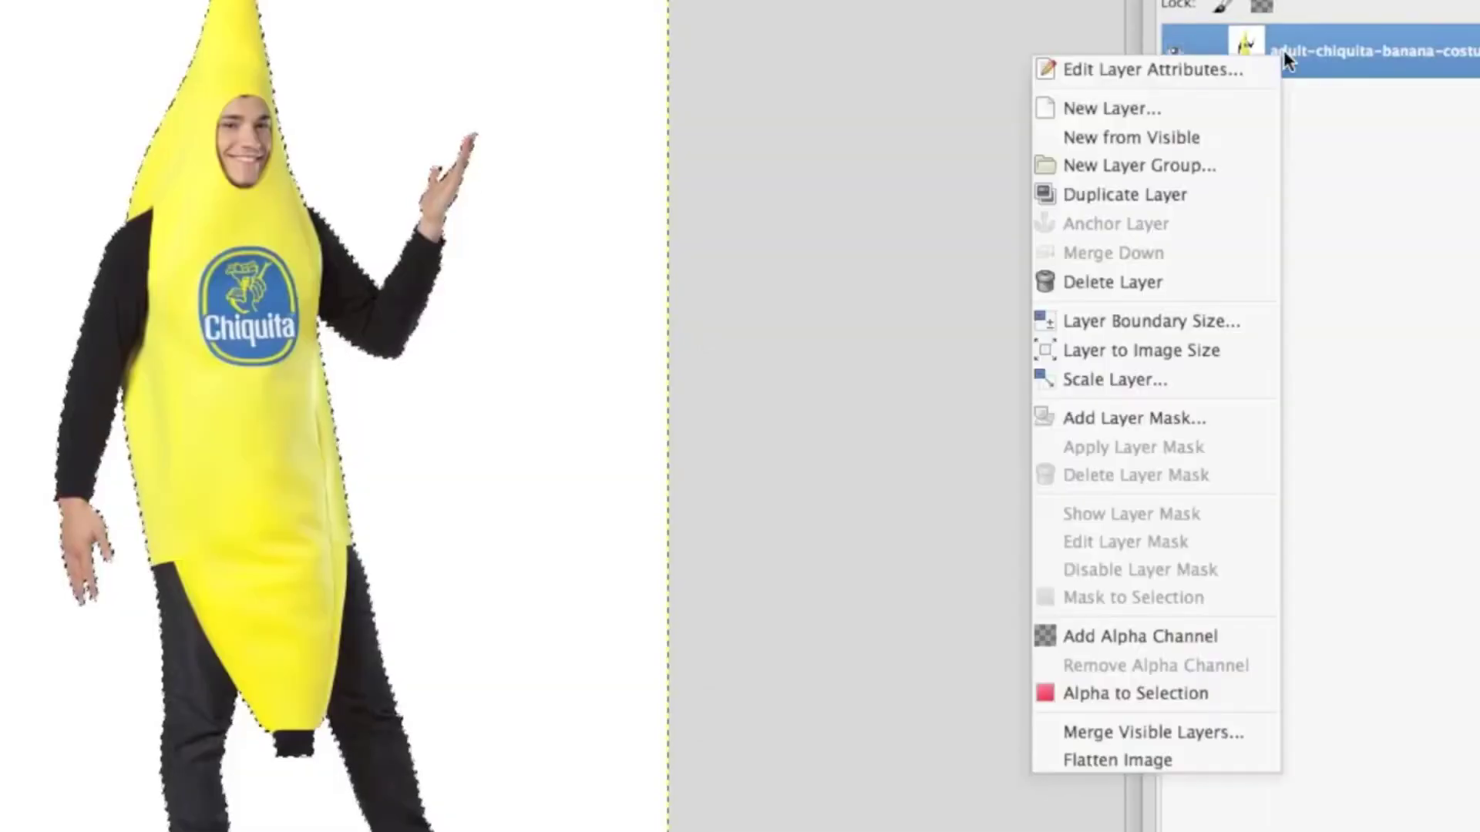
click(1166, 636)
click(251, 16)
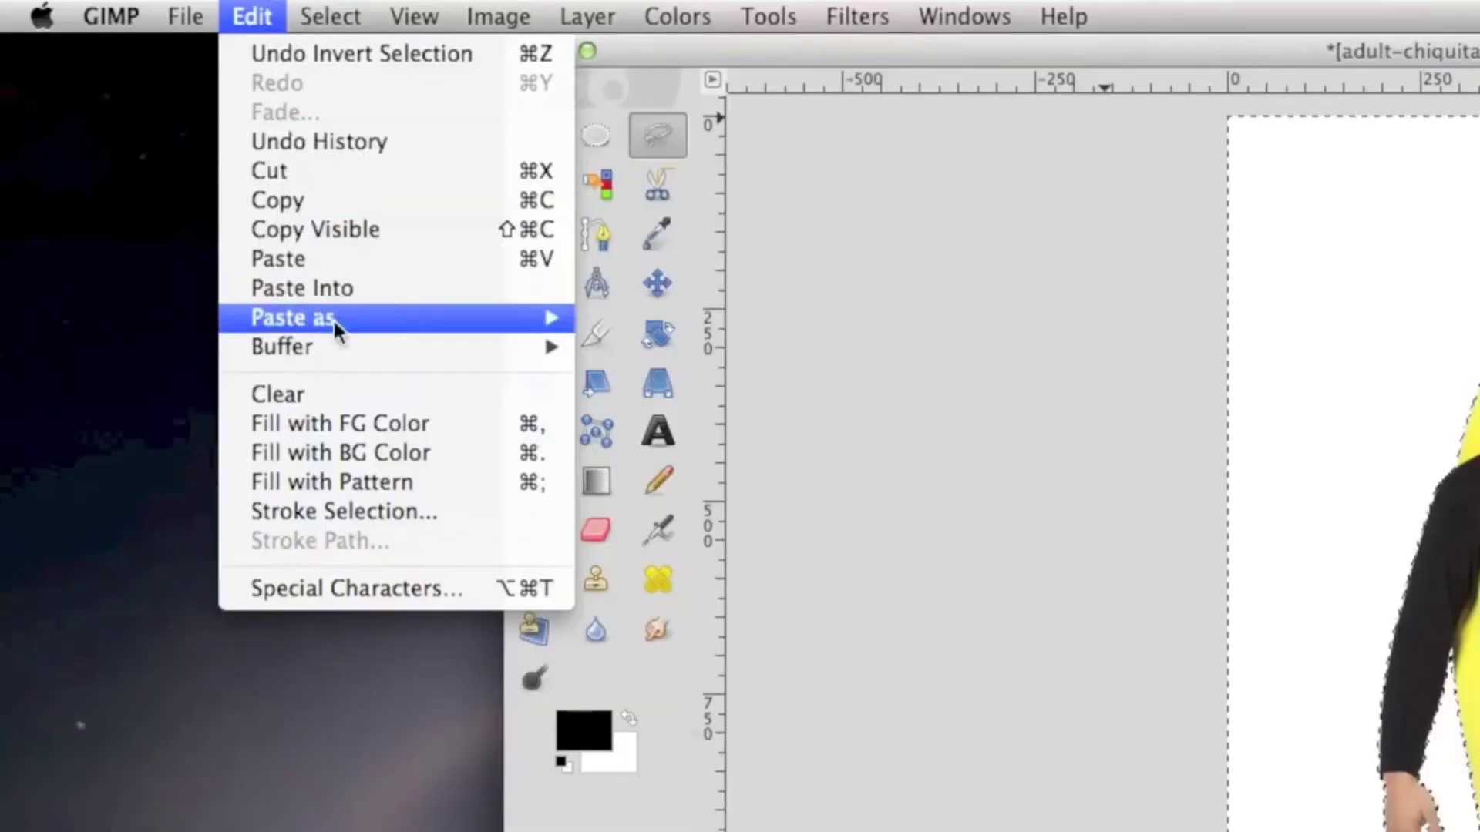
click(348, 400)
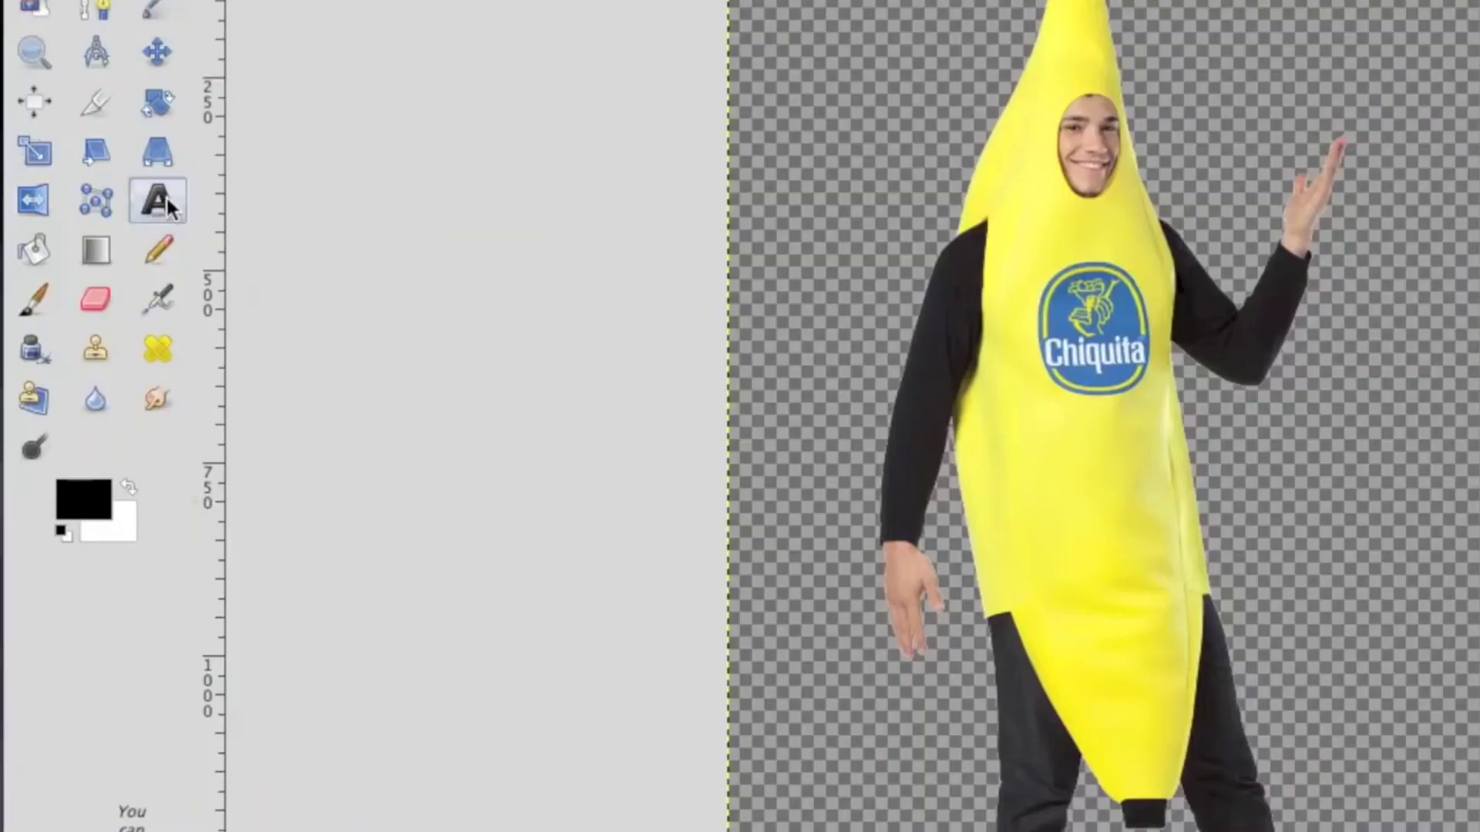
Step: Add the text "Very Banana" on the costume below the Chiquita logo
click(329, 215)
drag(771, 345, 841, 370)
text(Verry Bann)
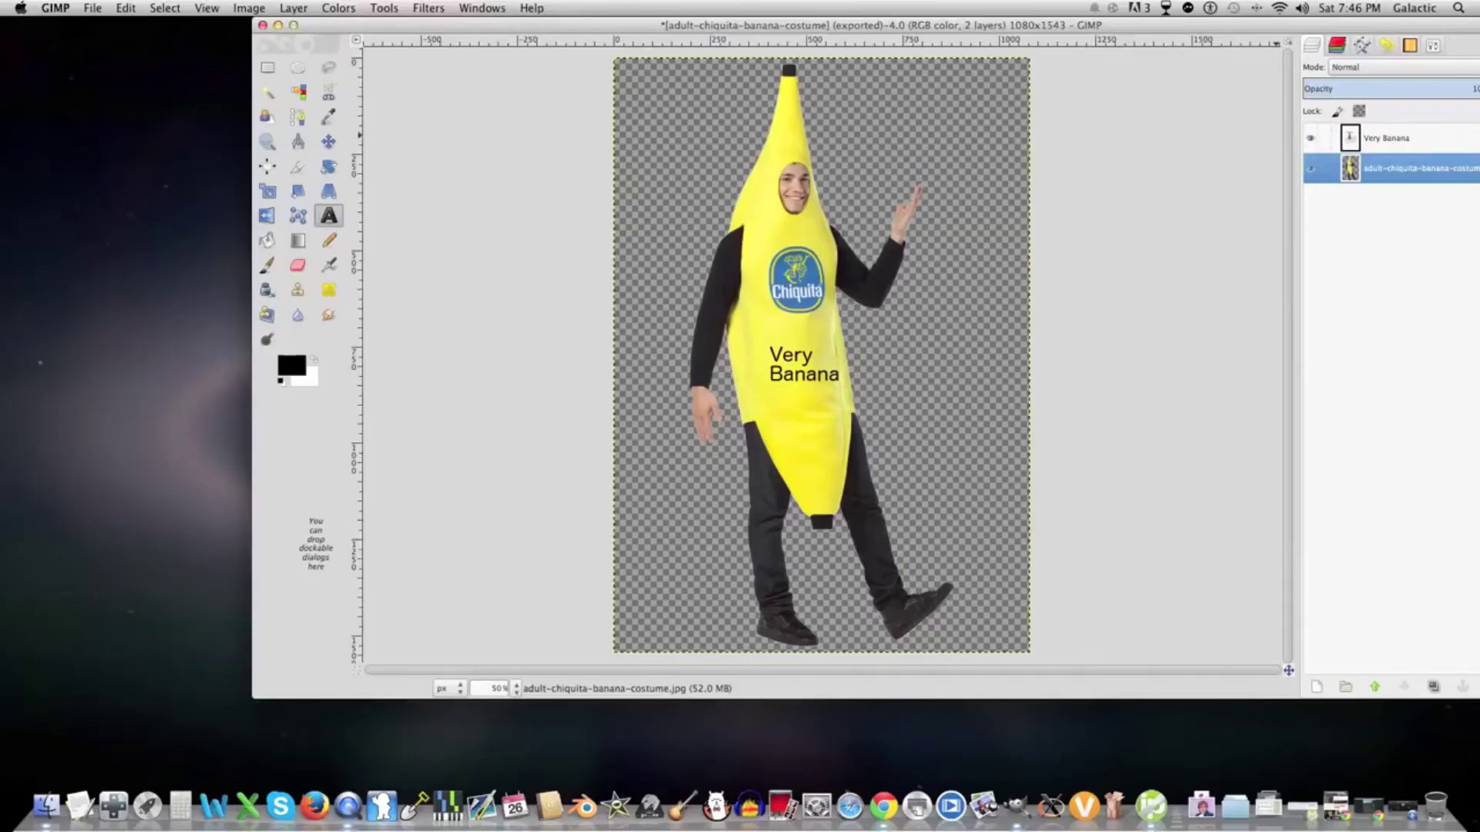
Step: Open the original adult-chiquita-banana-costume.jpg from the Pictures folder as a separate image
click(94, 8)
click(103, 55)
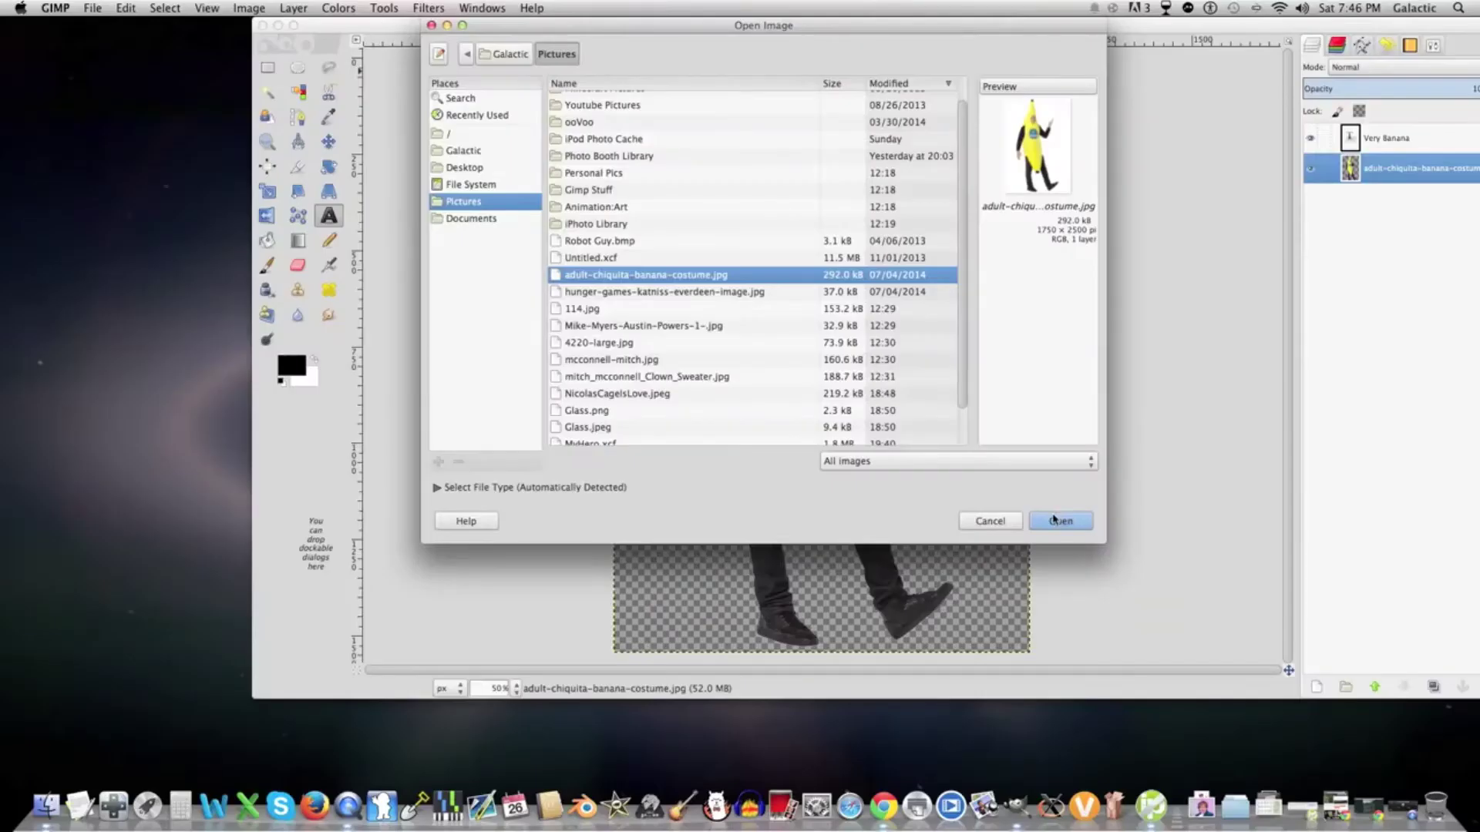
click(1050, 521)
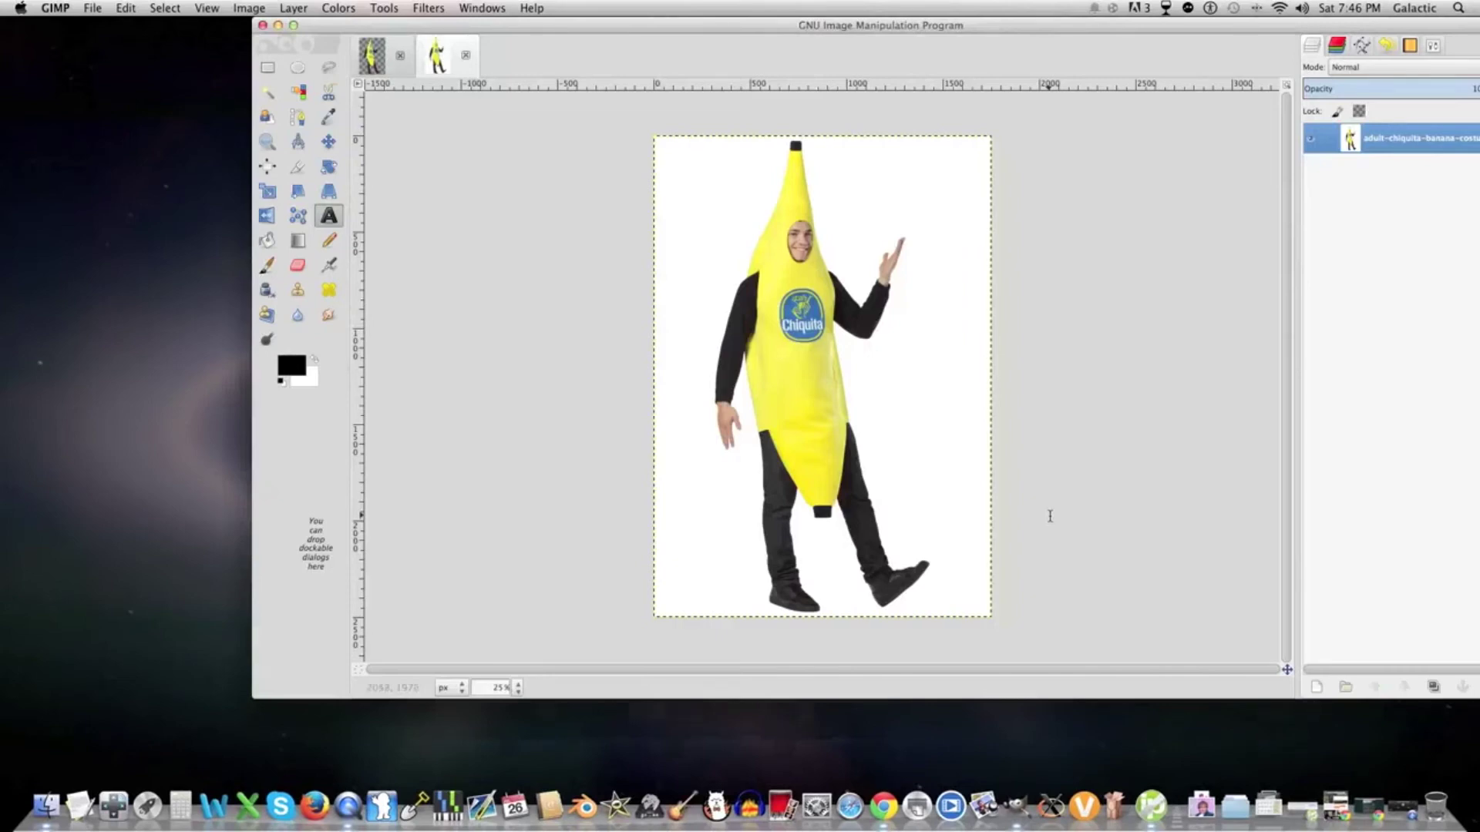
Step: Open mitch_mcconnell_Clown_Sweater.jpg as a layer over the banana costume and add an alpha channel to it
click(88, 10)
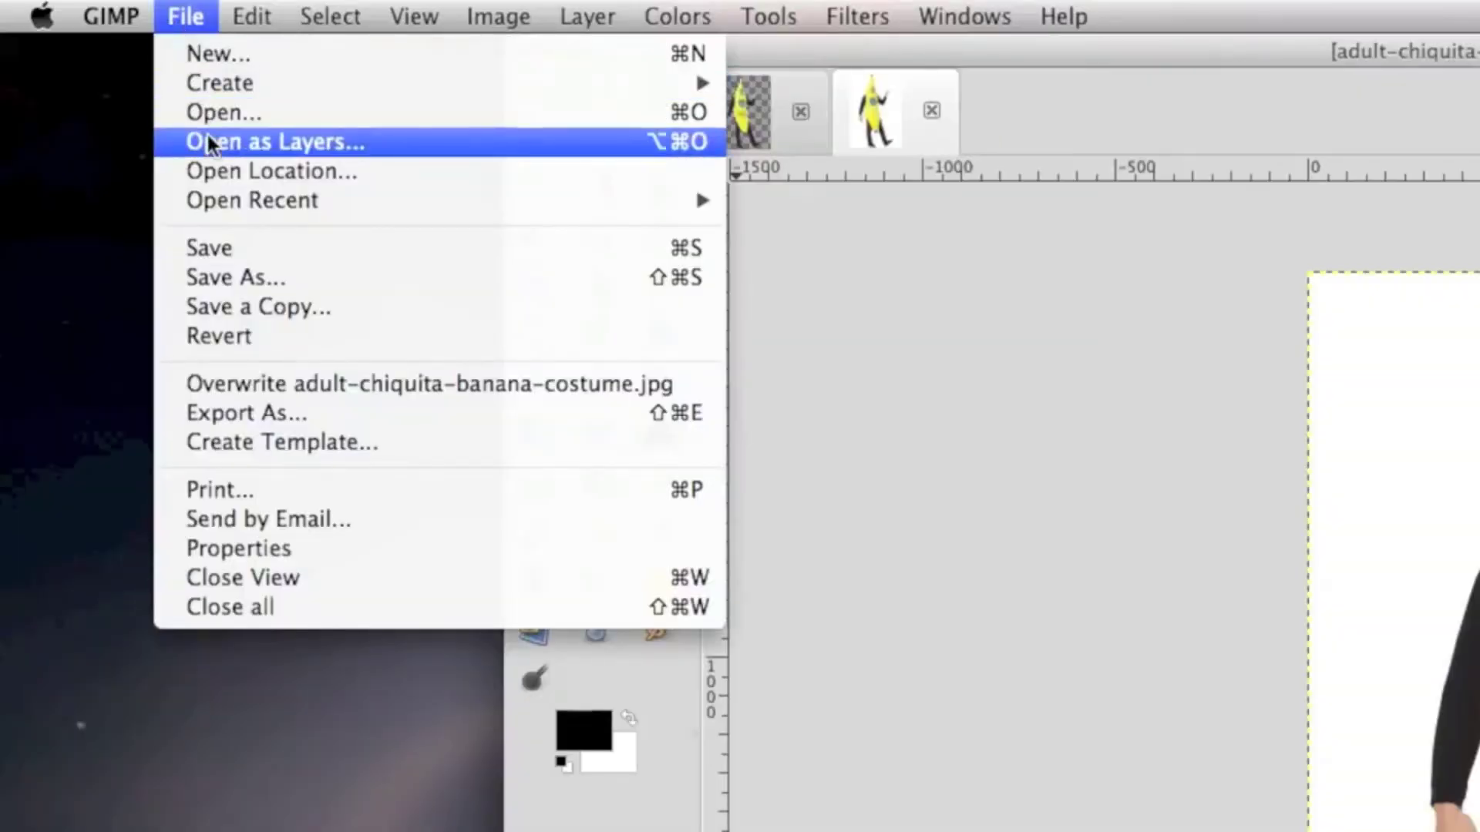
click(207, 135)
click(1088, 528)
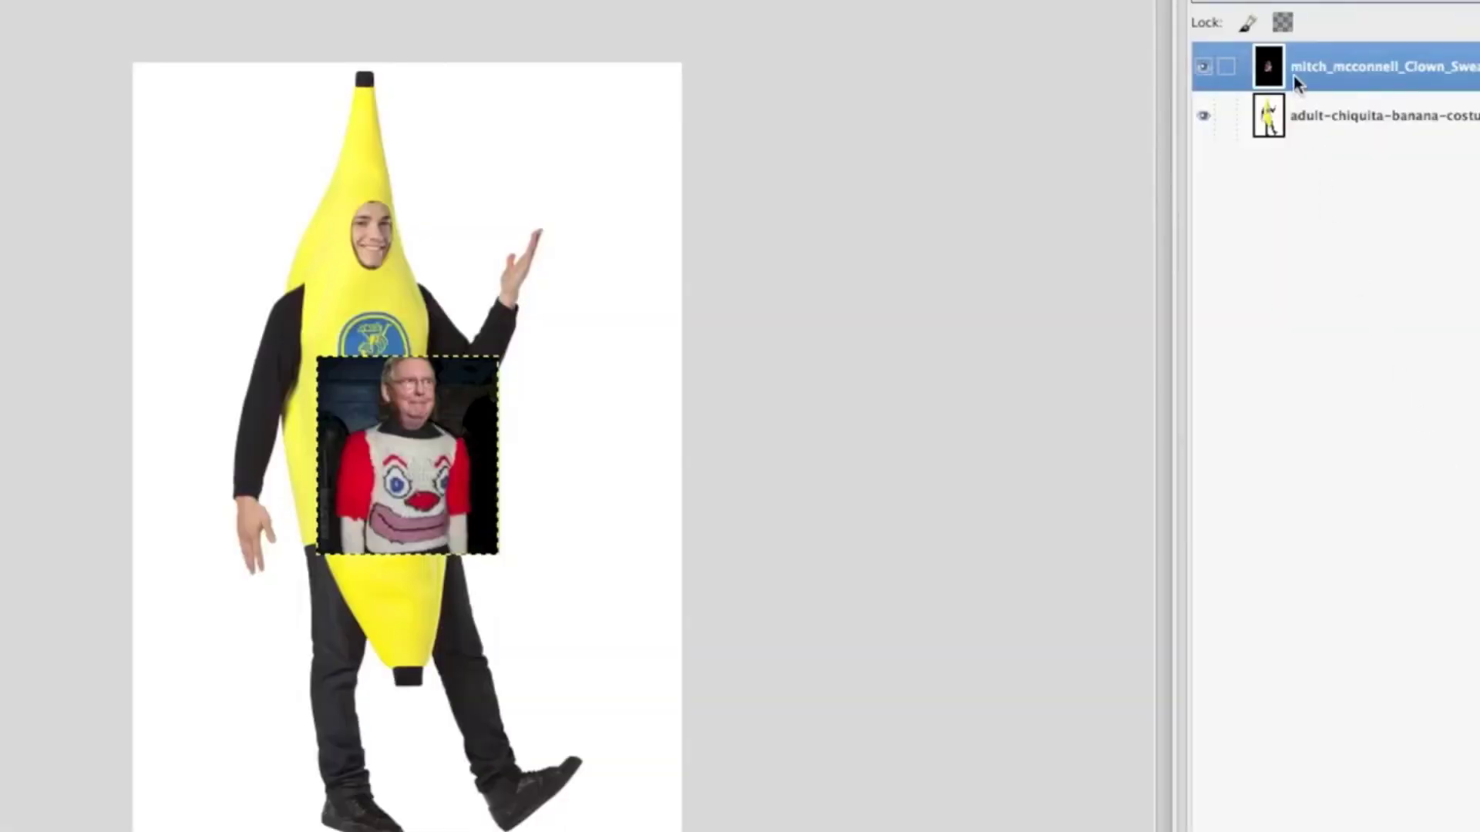
right_click(1292, 66)
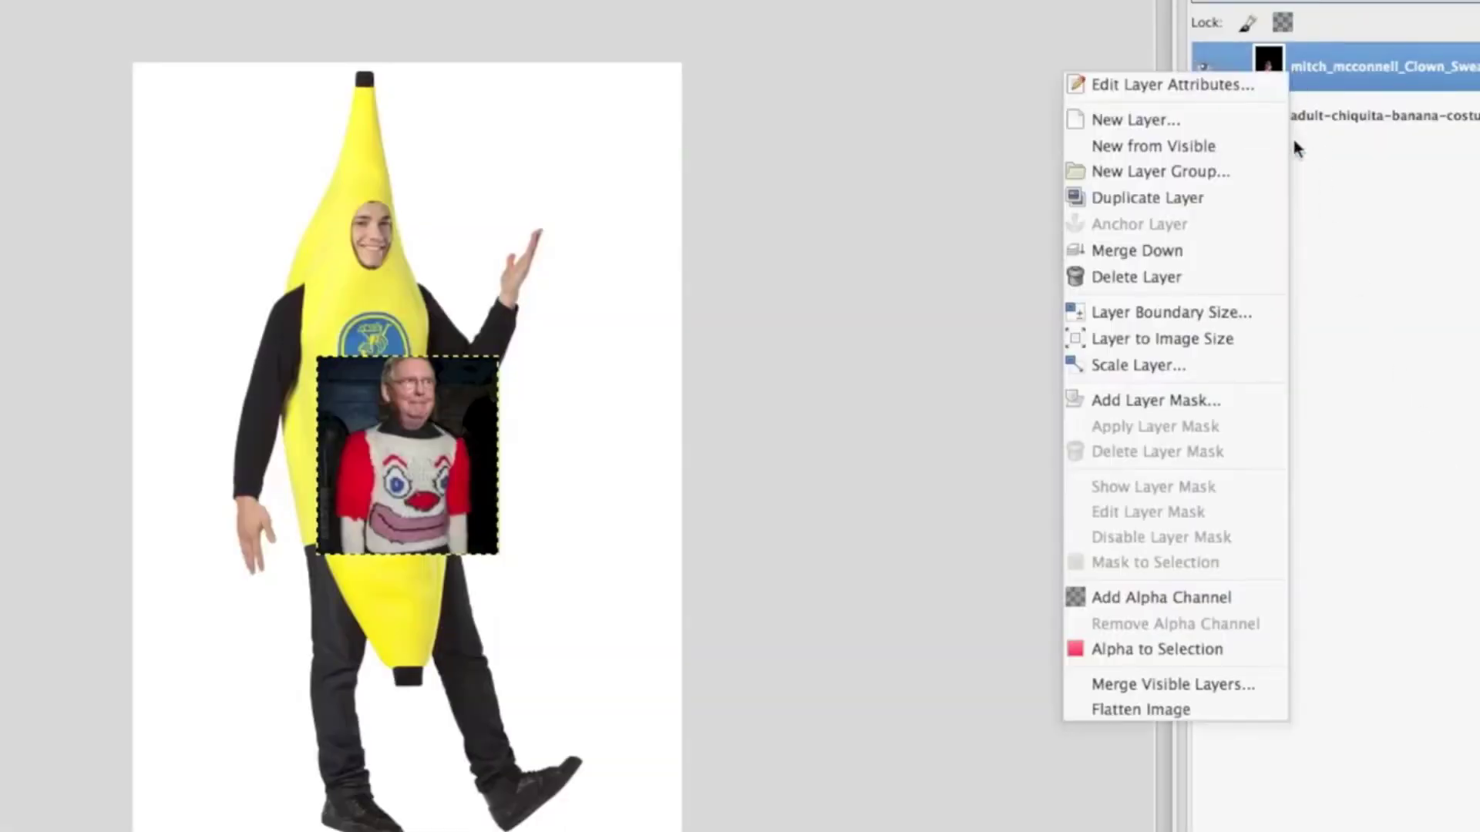
click(1166, 603)
Step: Outline the head in the clown-sweater layer with Free Select, following the neck, face, glasses and hair, and close the selection
click(654, 137)
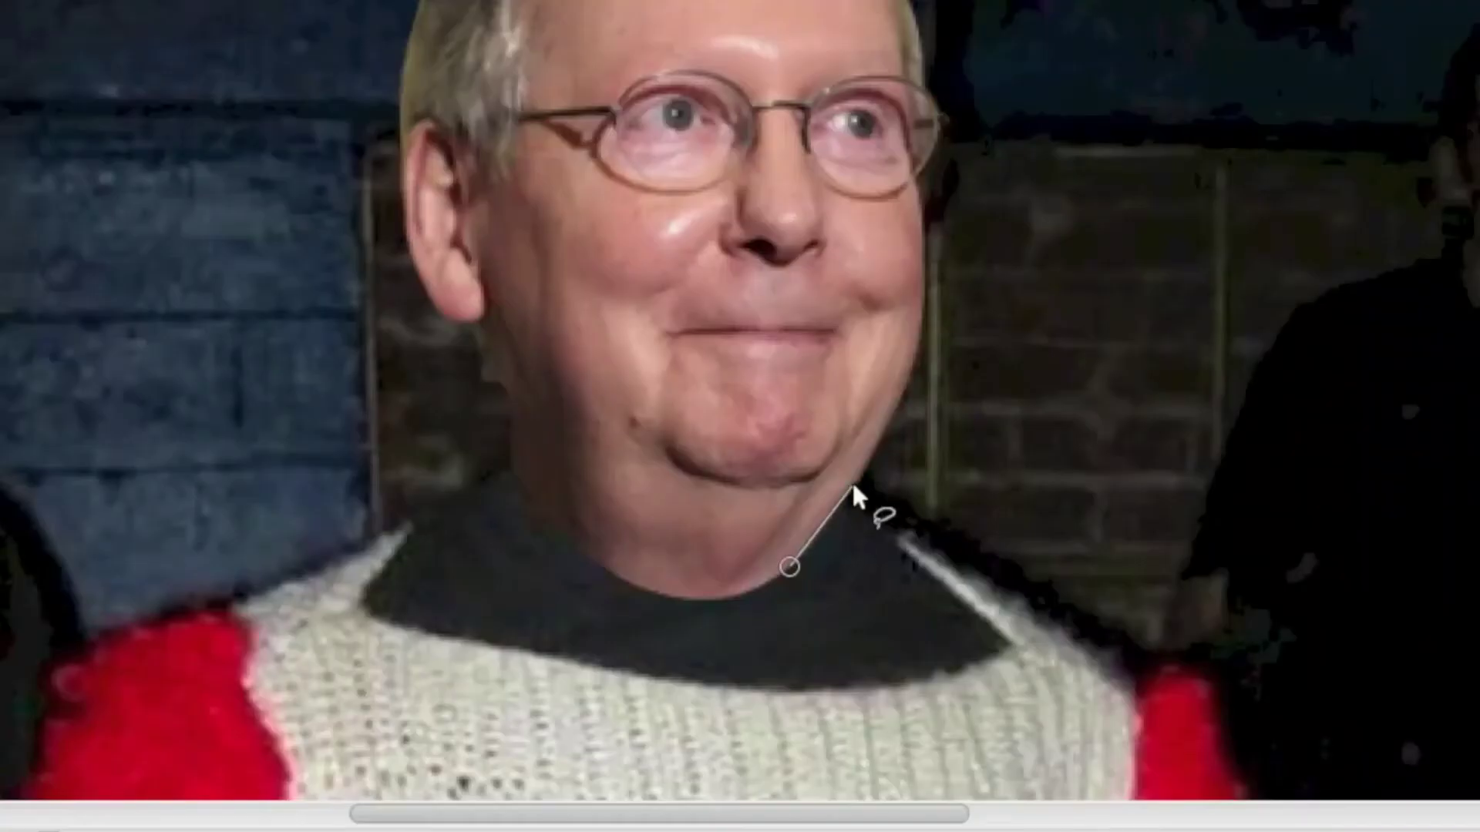
click(853, 484)
click(897, 406)
click(921, 339)
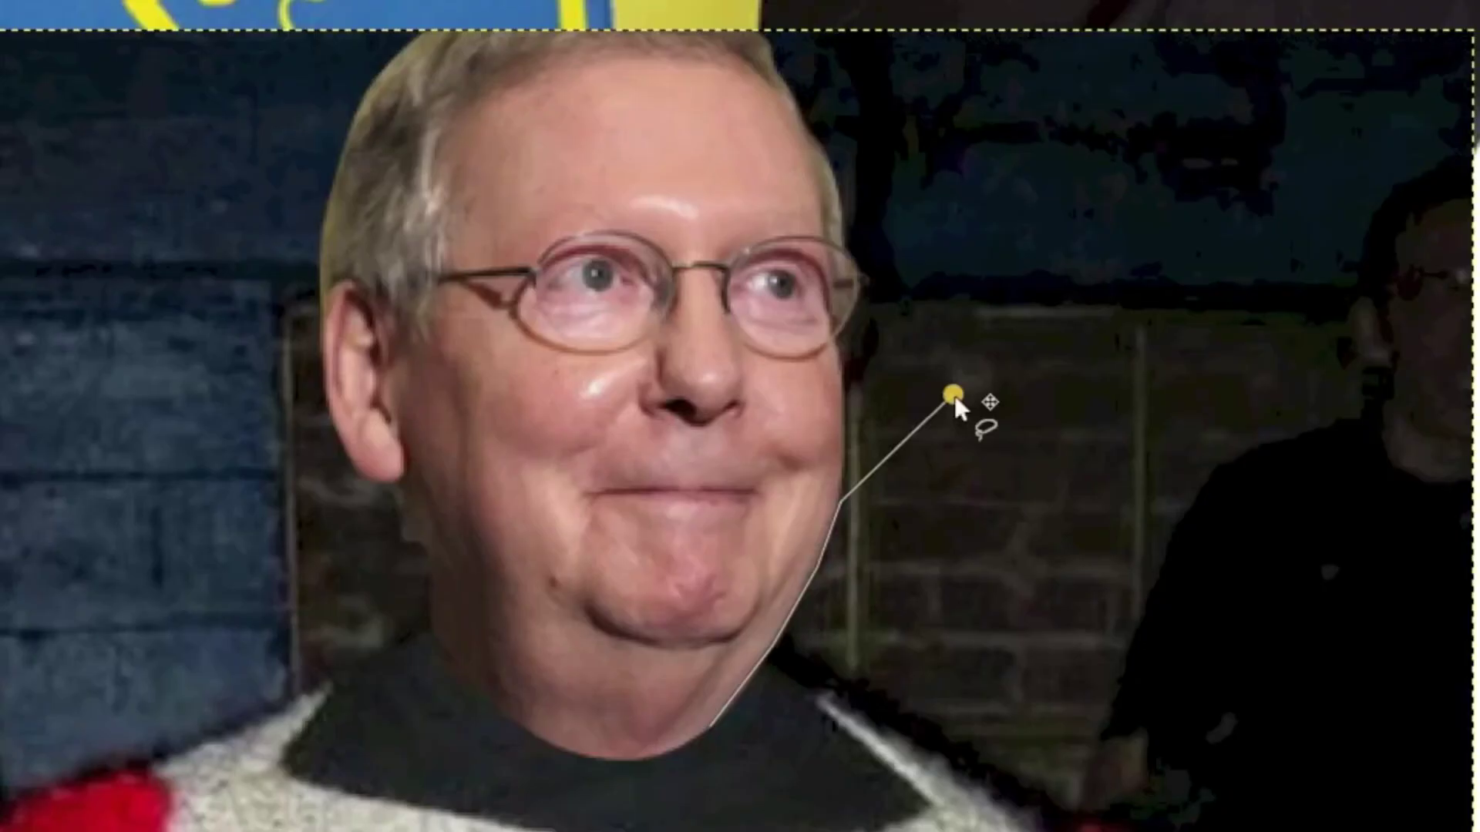
click(846, 395)
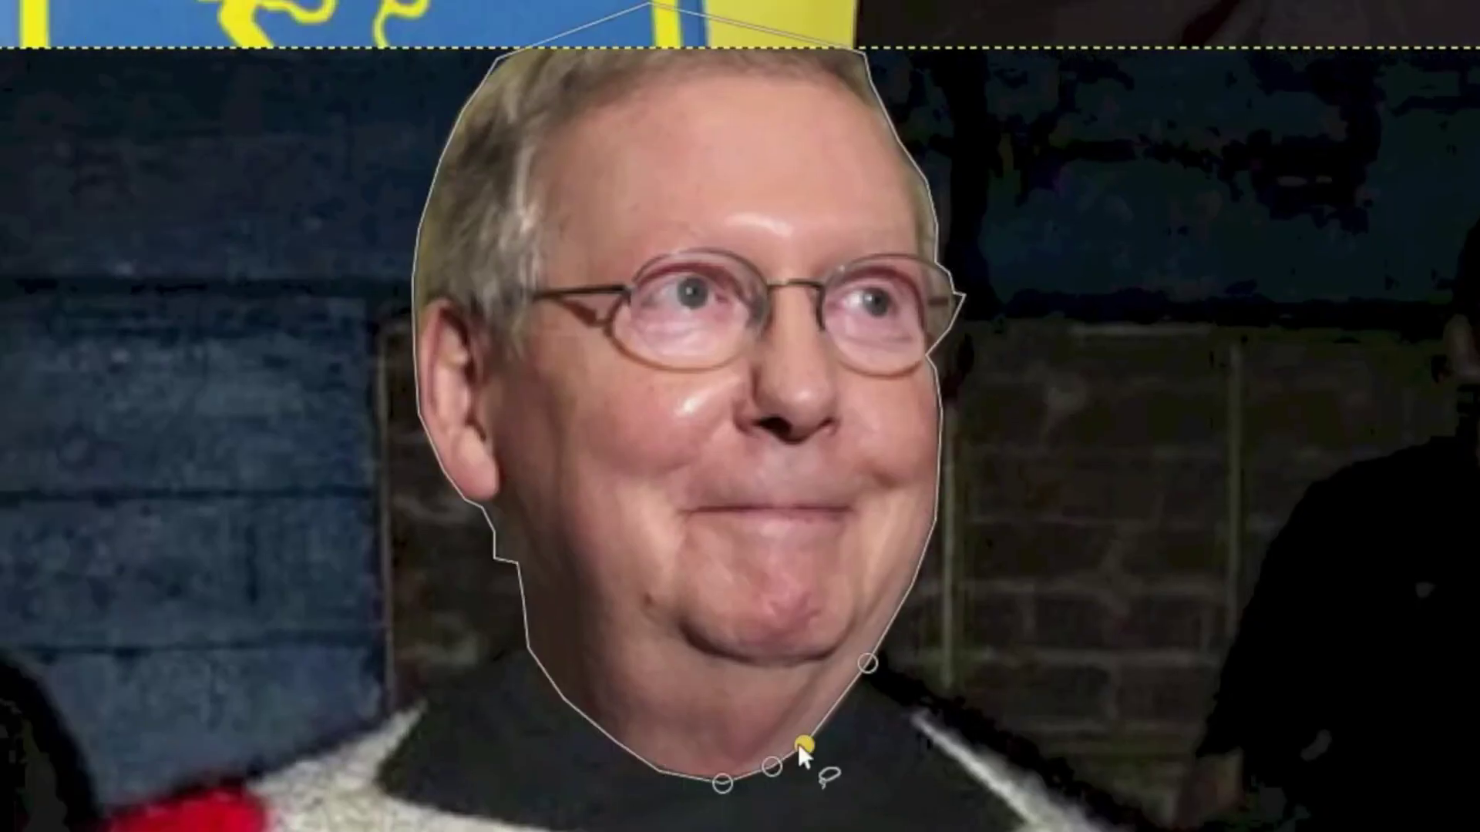
click(712, 721)
key(Return)
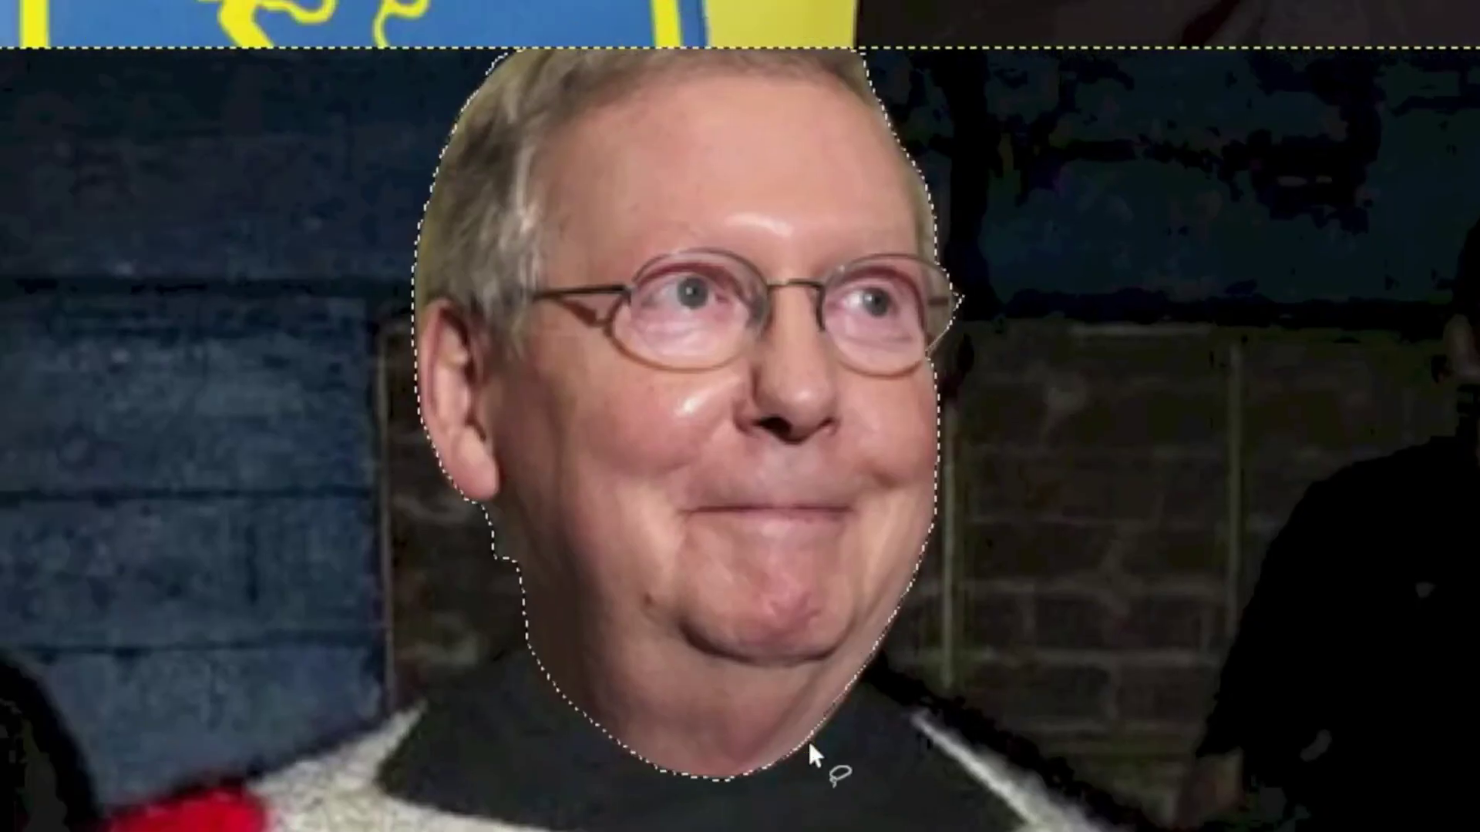
Step: Invert the head selection, clear everything around the head in the clown-sweater layer, and remove the selection
click(327, 16)
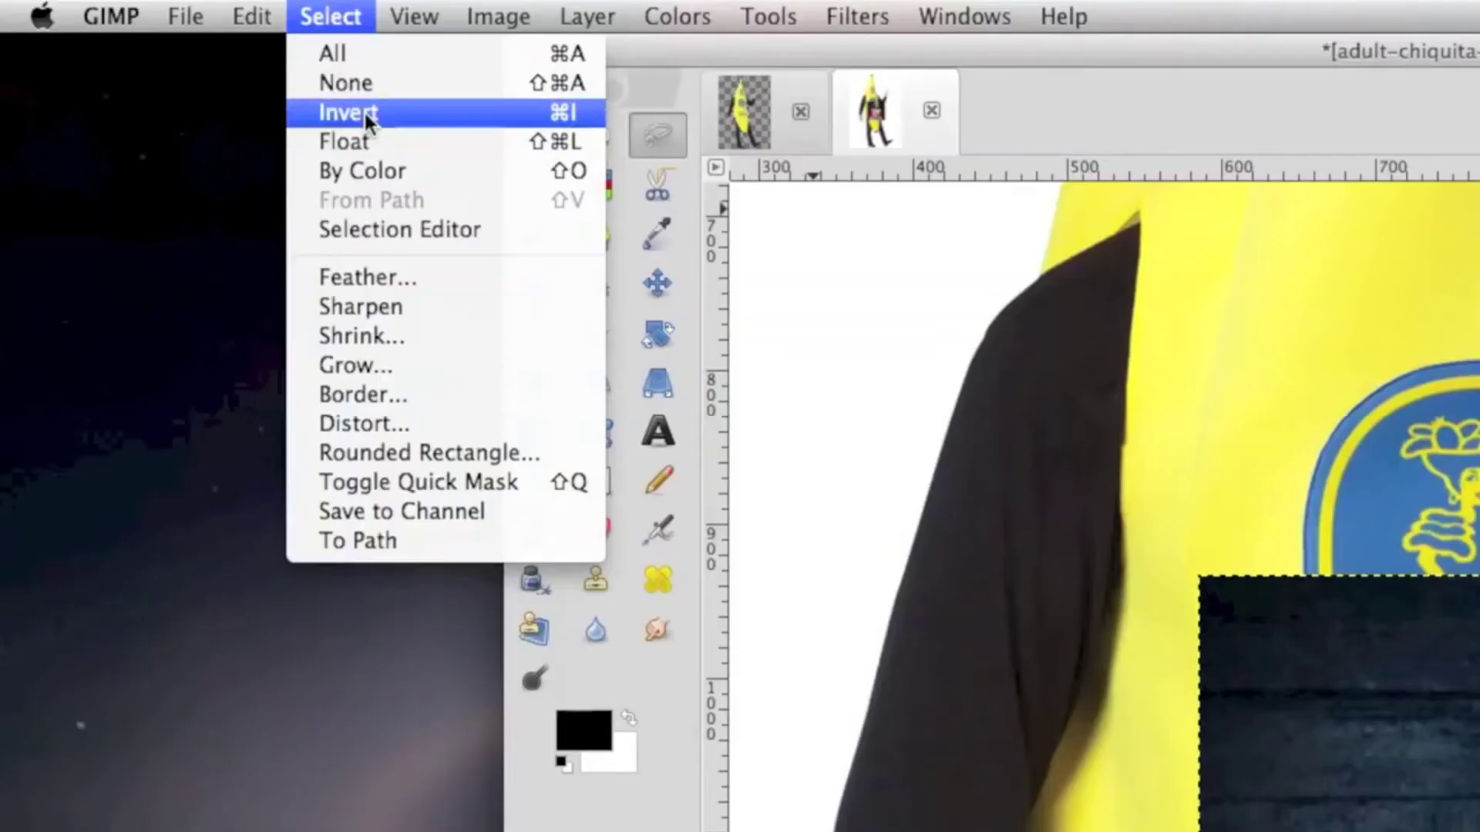
click(363, 110)
click(252, 17)
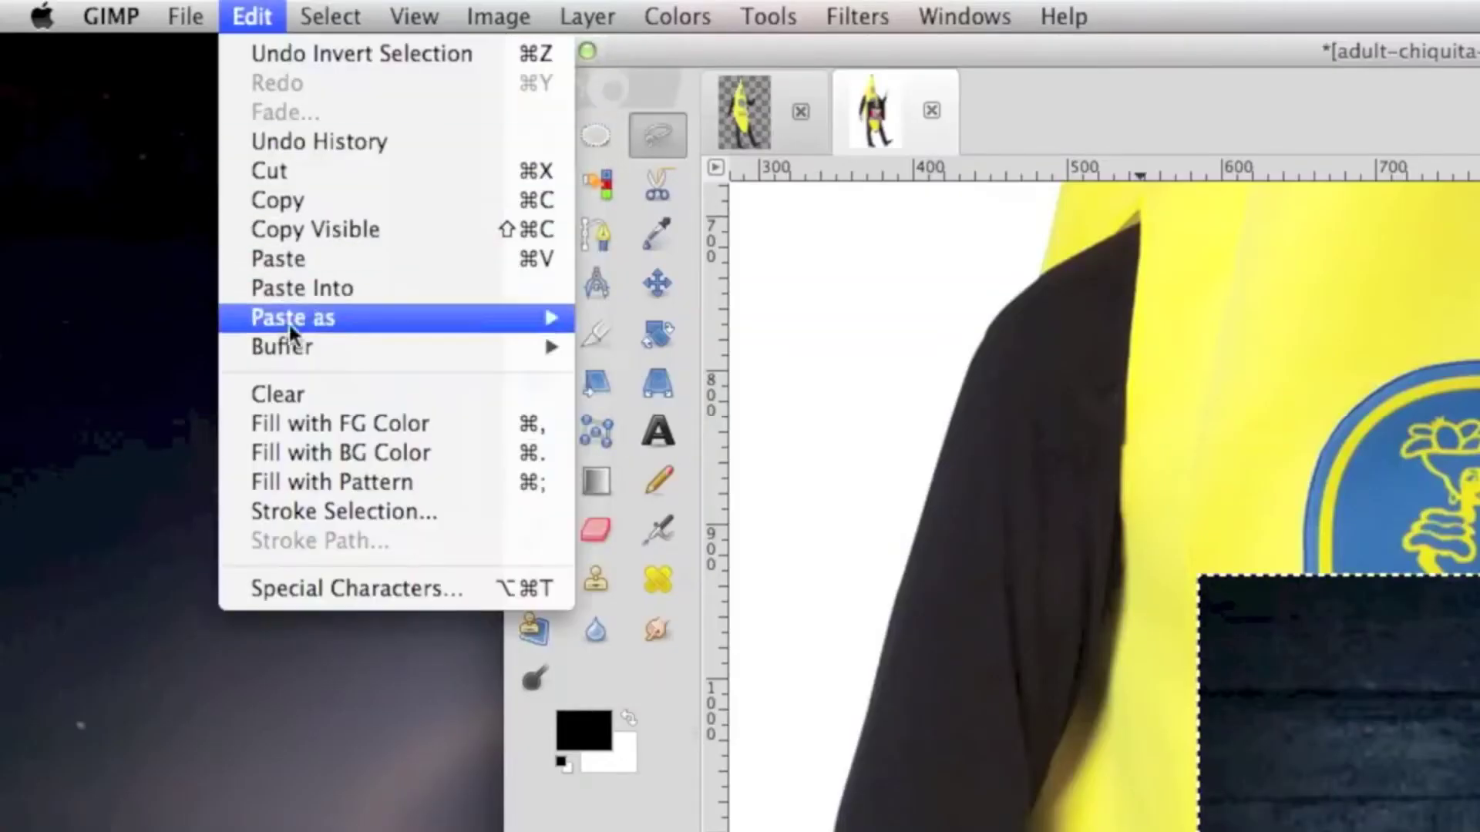
click(269, 387)
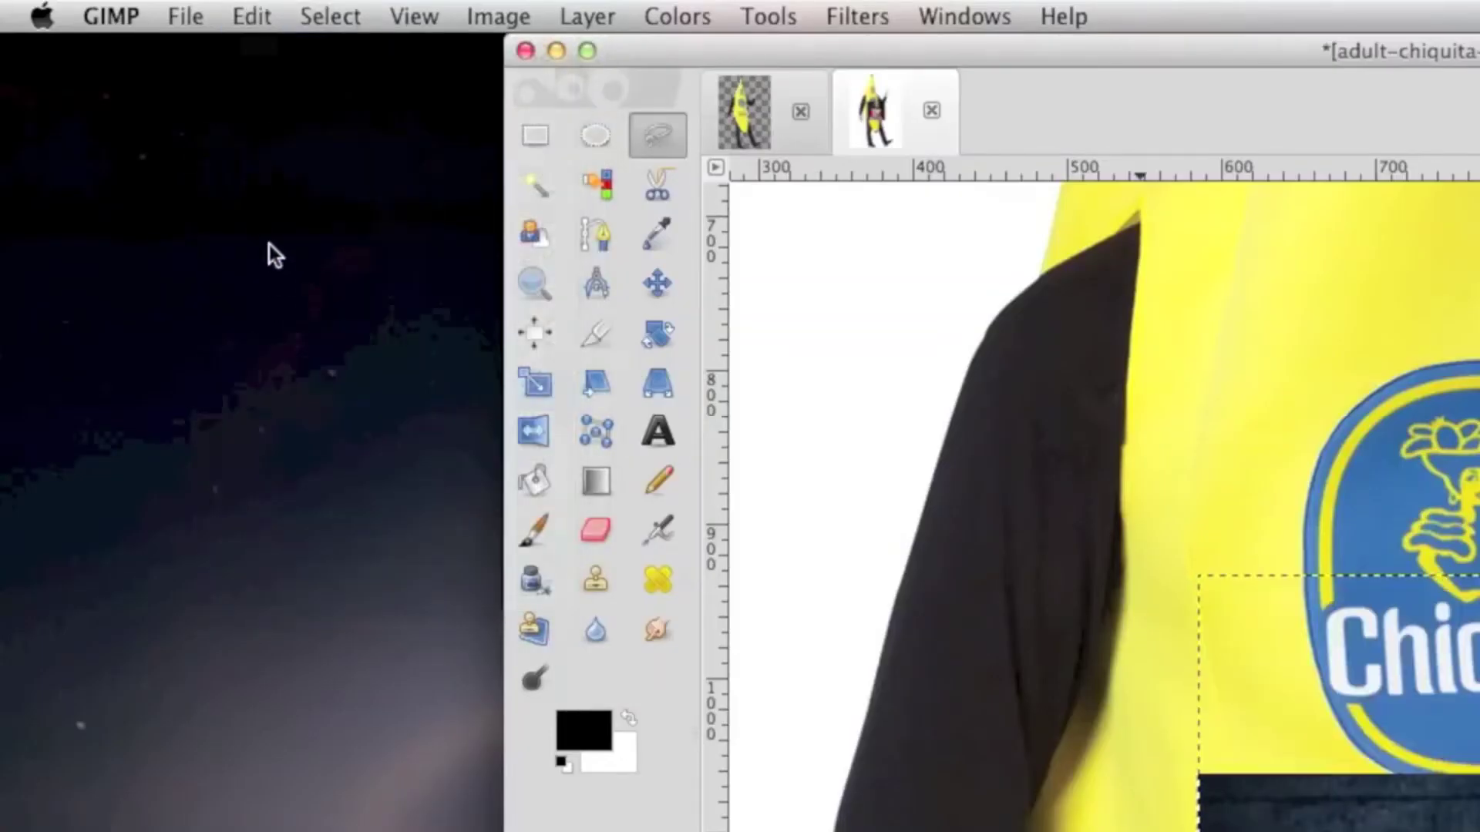
click(329, 16)
click(230, 60)
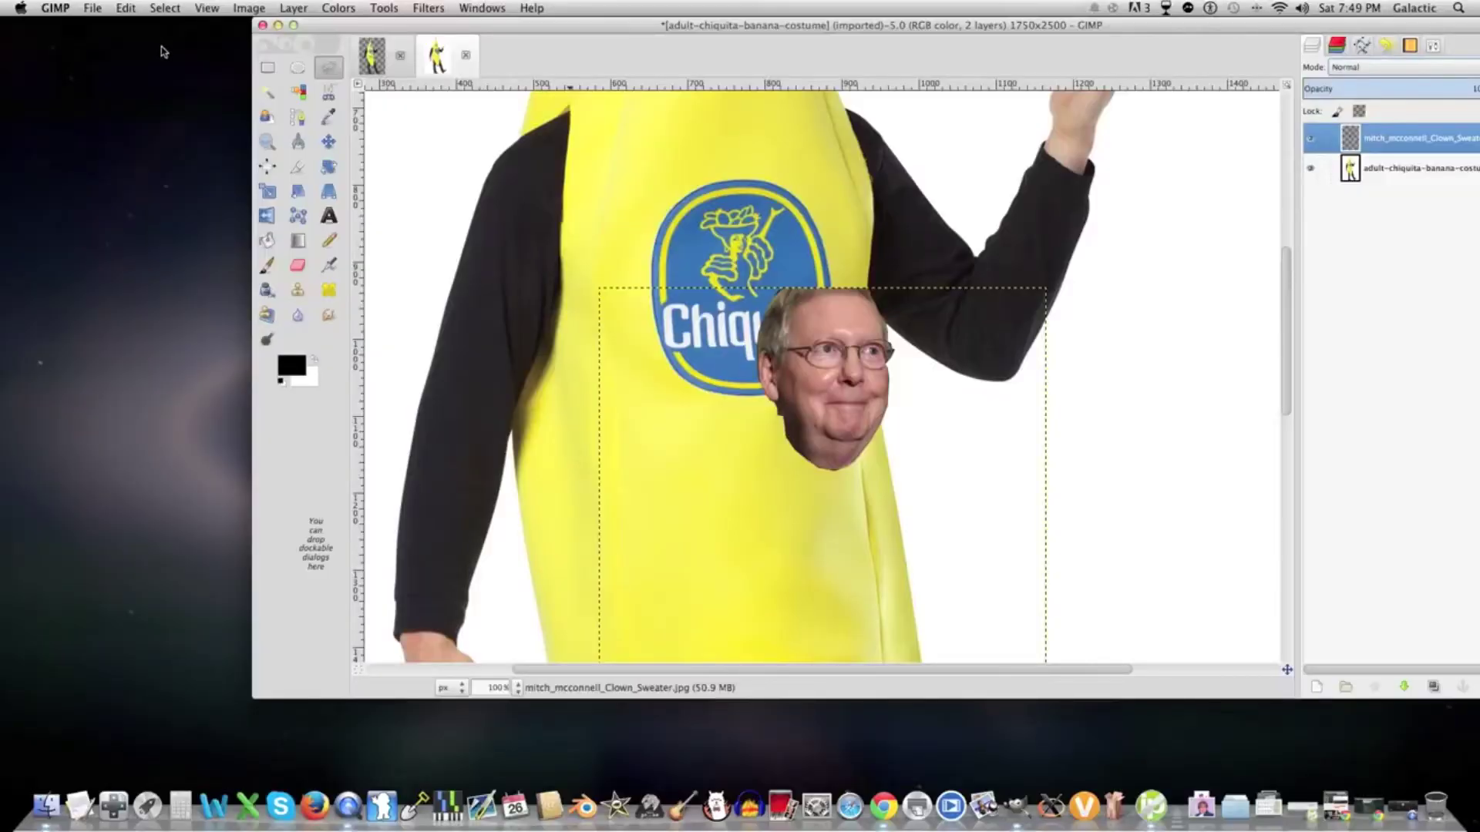
Step: Autocrop the clown-sweater layer to the cut-out head and try scaling the layer's height to 172.8 %
click(294, 8)
click(299, 254)
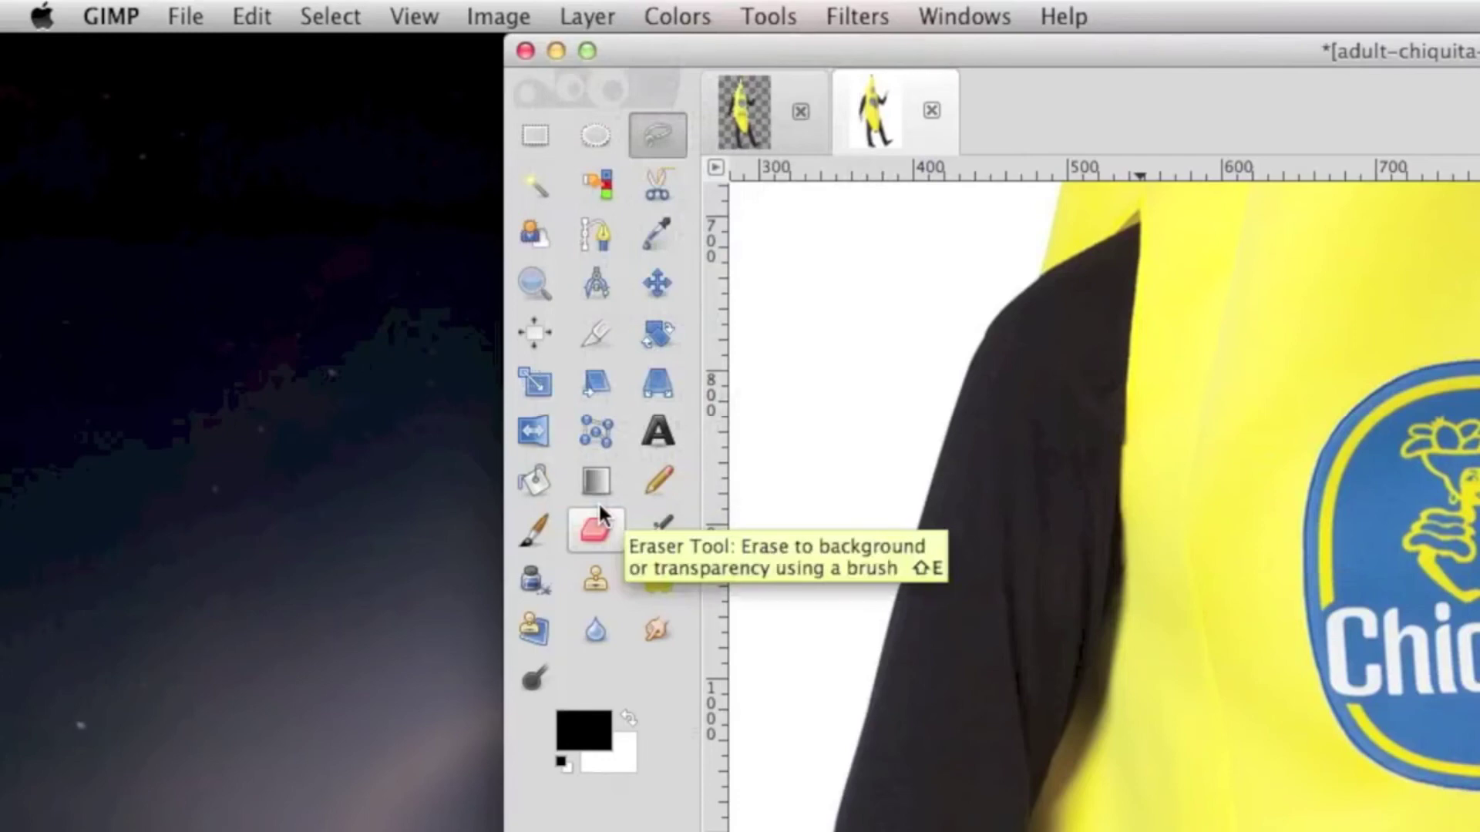
click(587, 16)
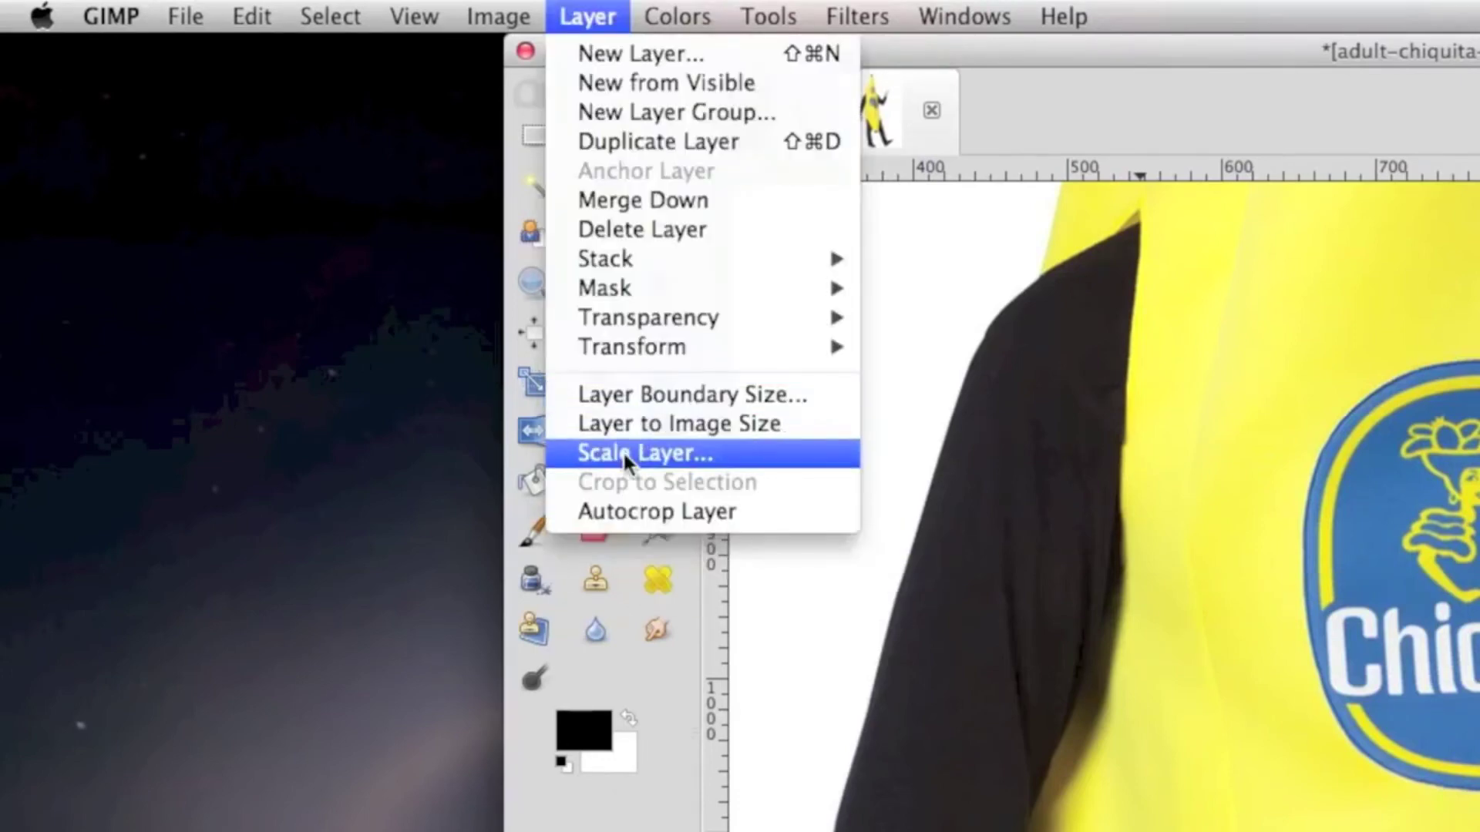
click(623, 453)
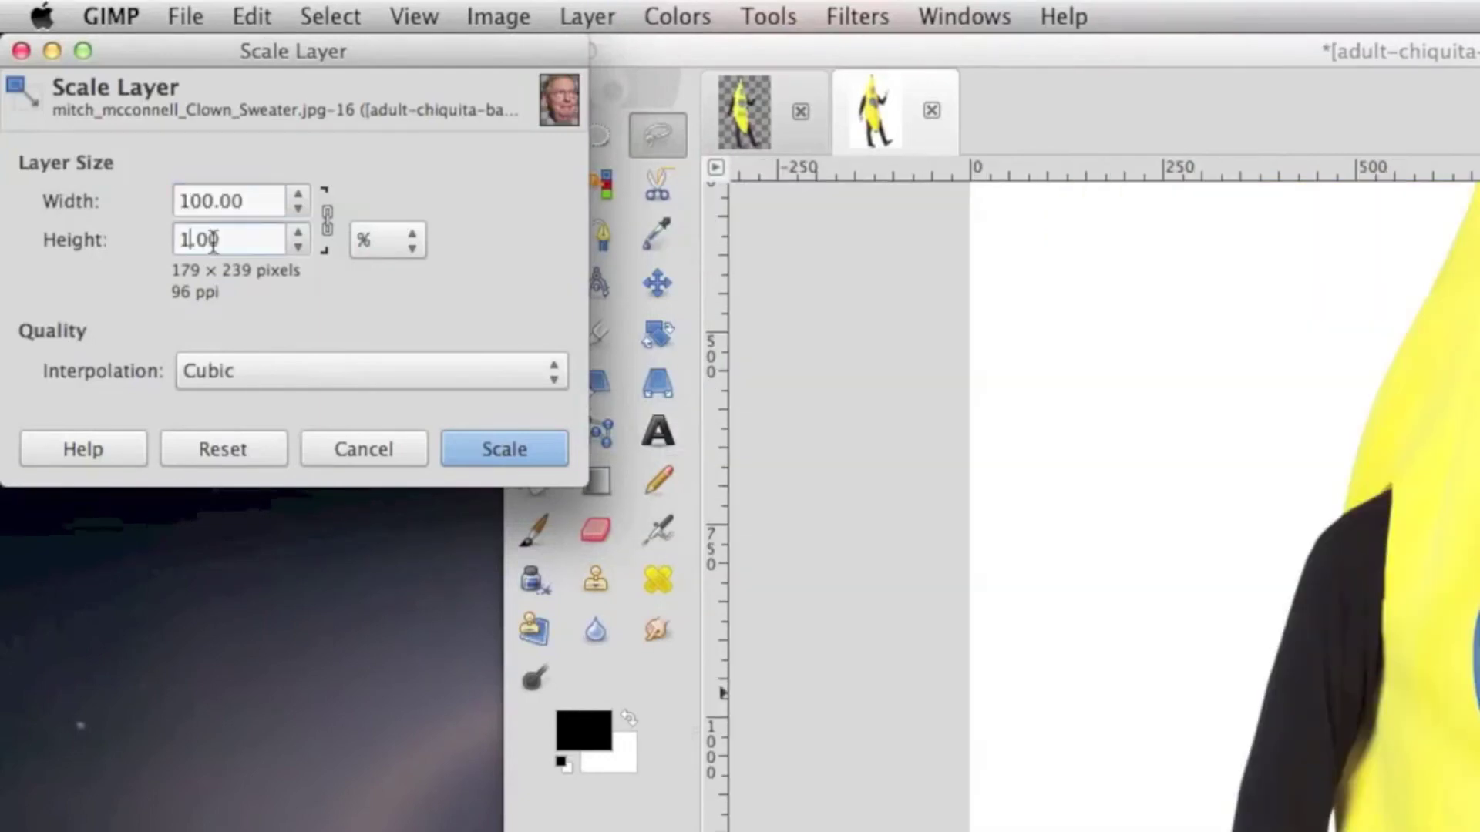
click(214, 240)
text(172.8)
click(500, 447)
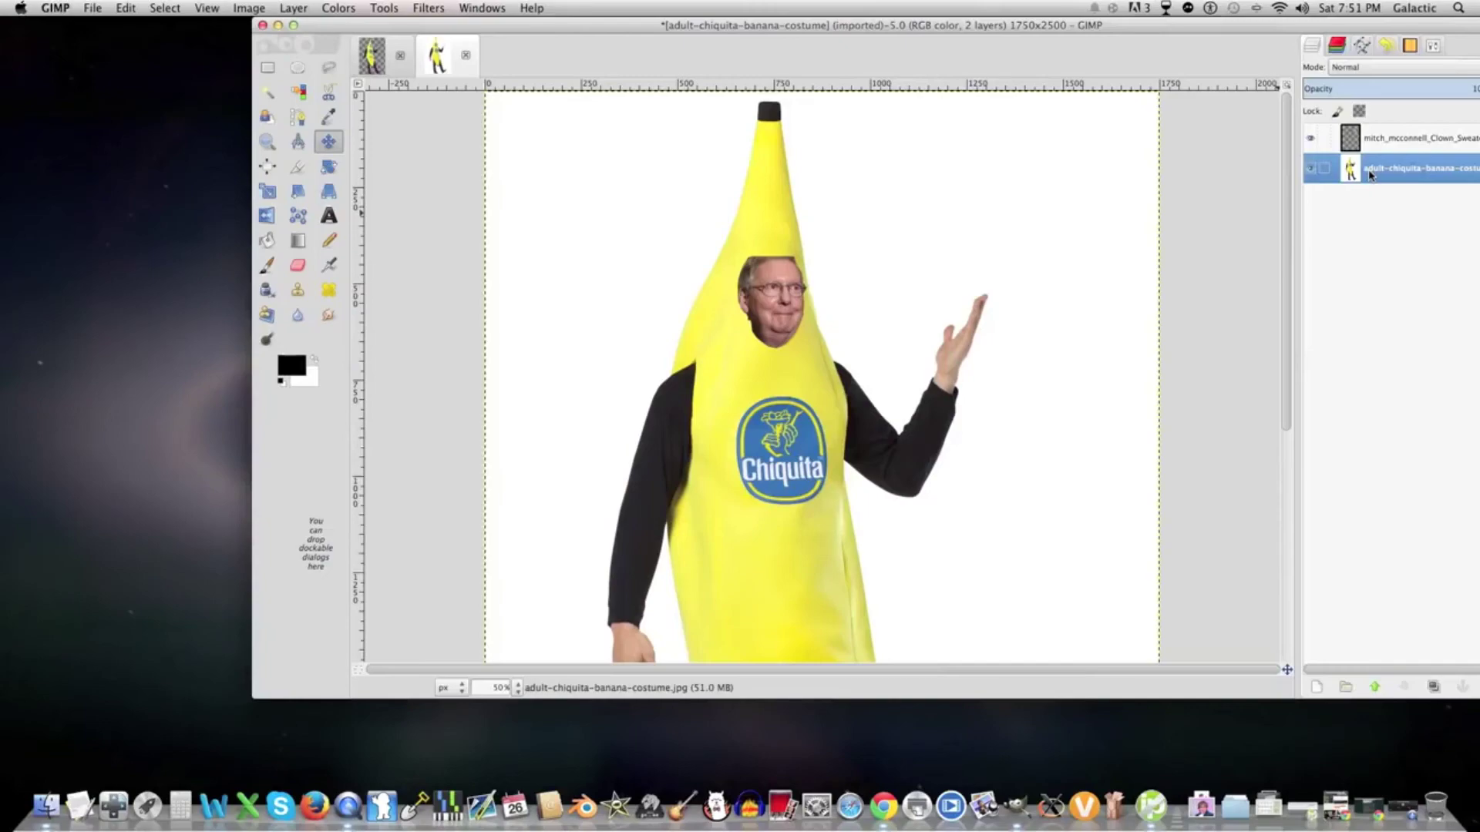
Step: Raise the banana-costume layer above the head layer to outline the face opening, and return the head layer to the top
drag(1371, 162, 1371, 137)
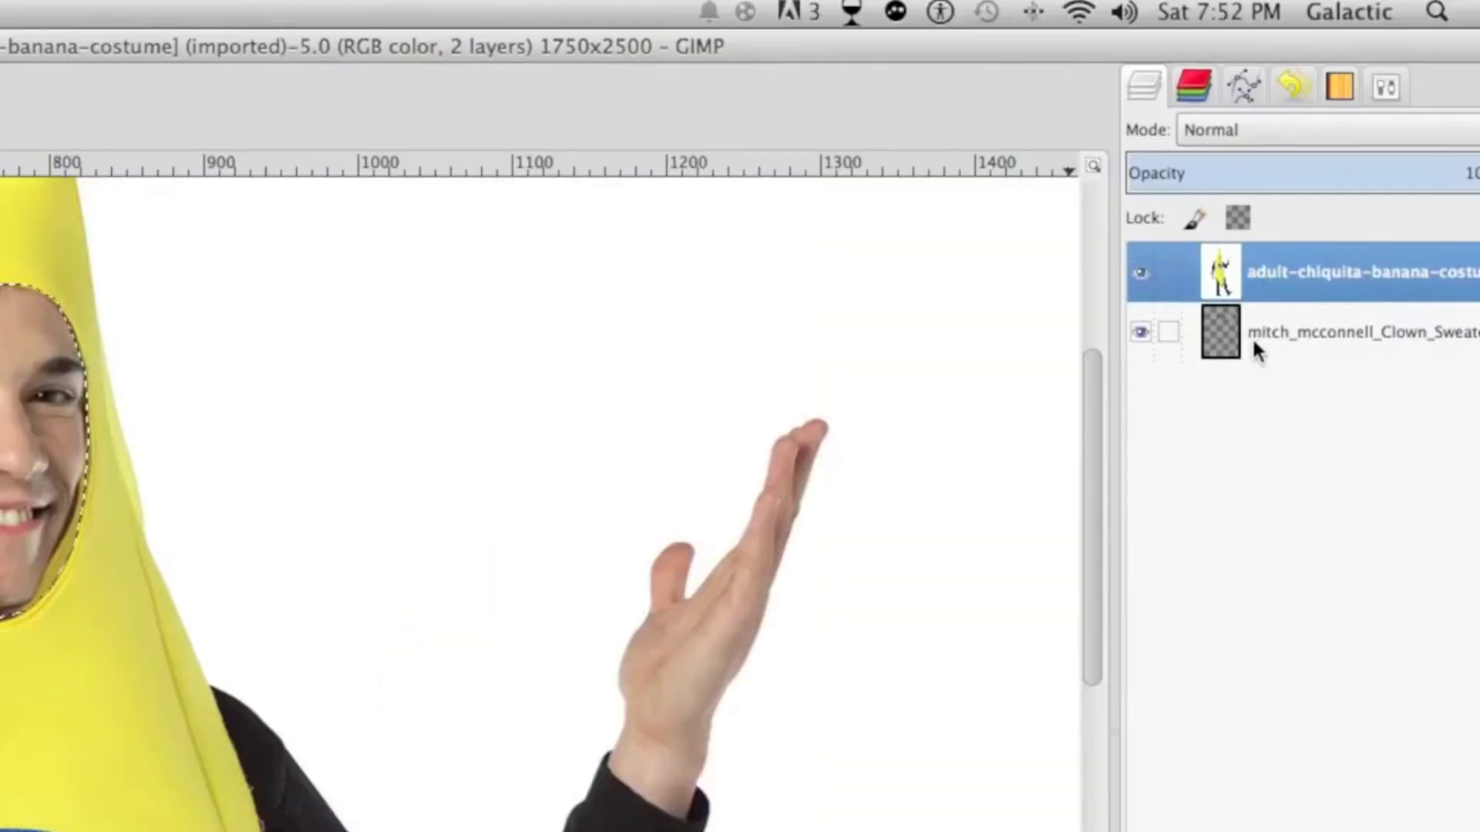
click(1252, 336)
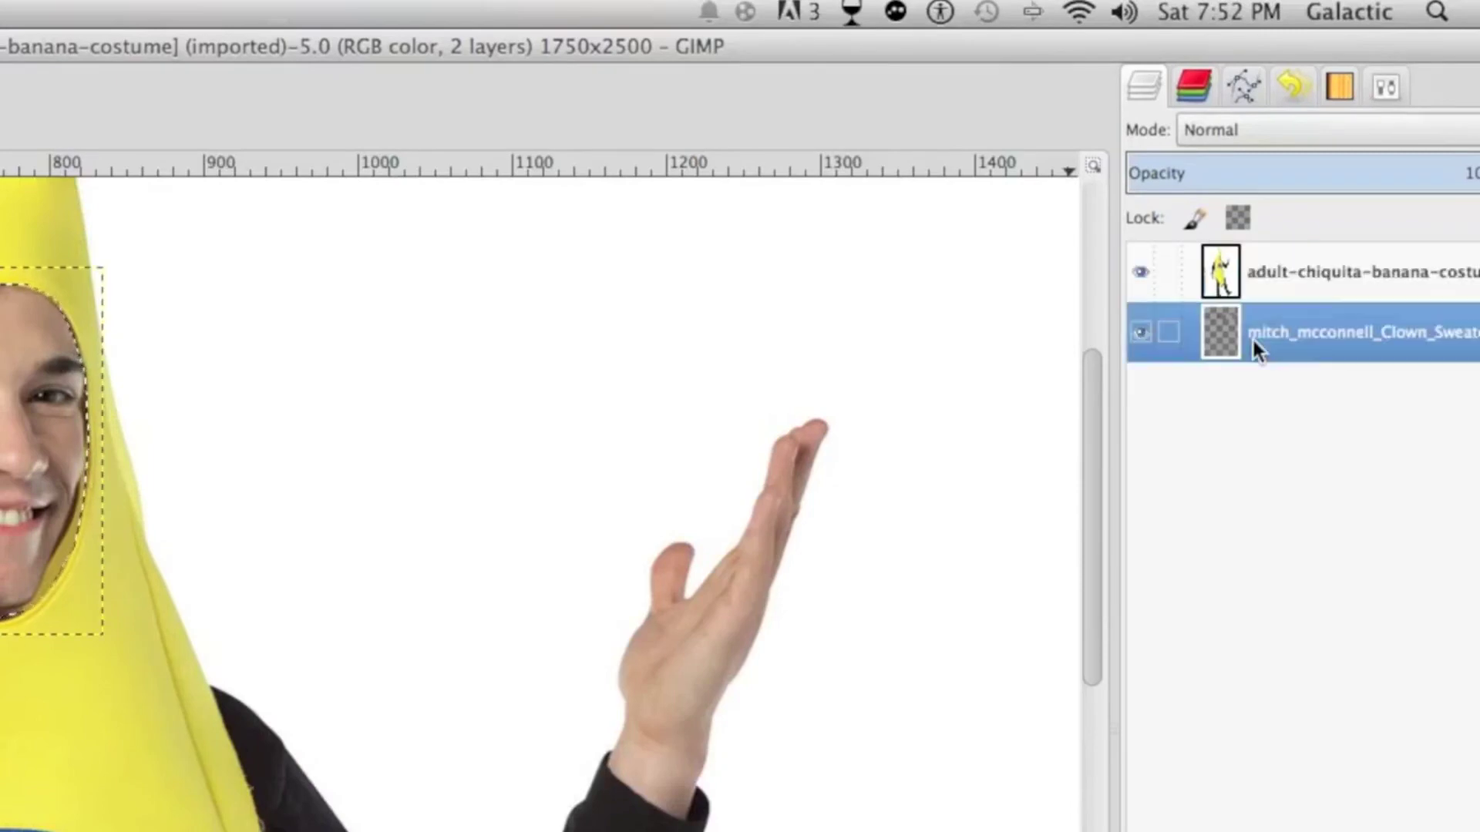
drag(1252, 336, 1247, 256)
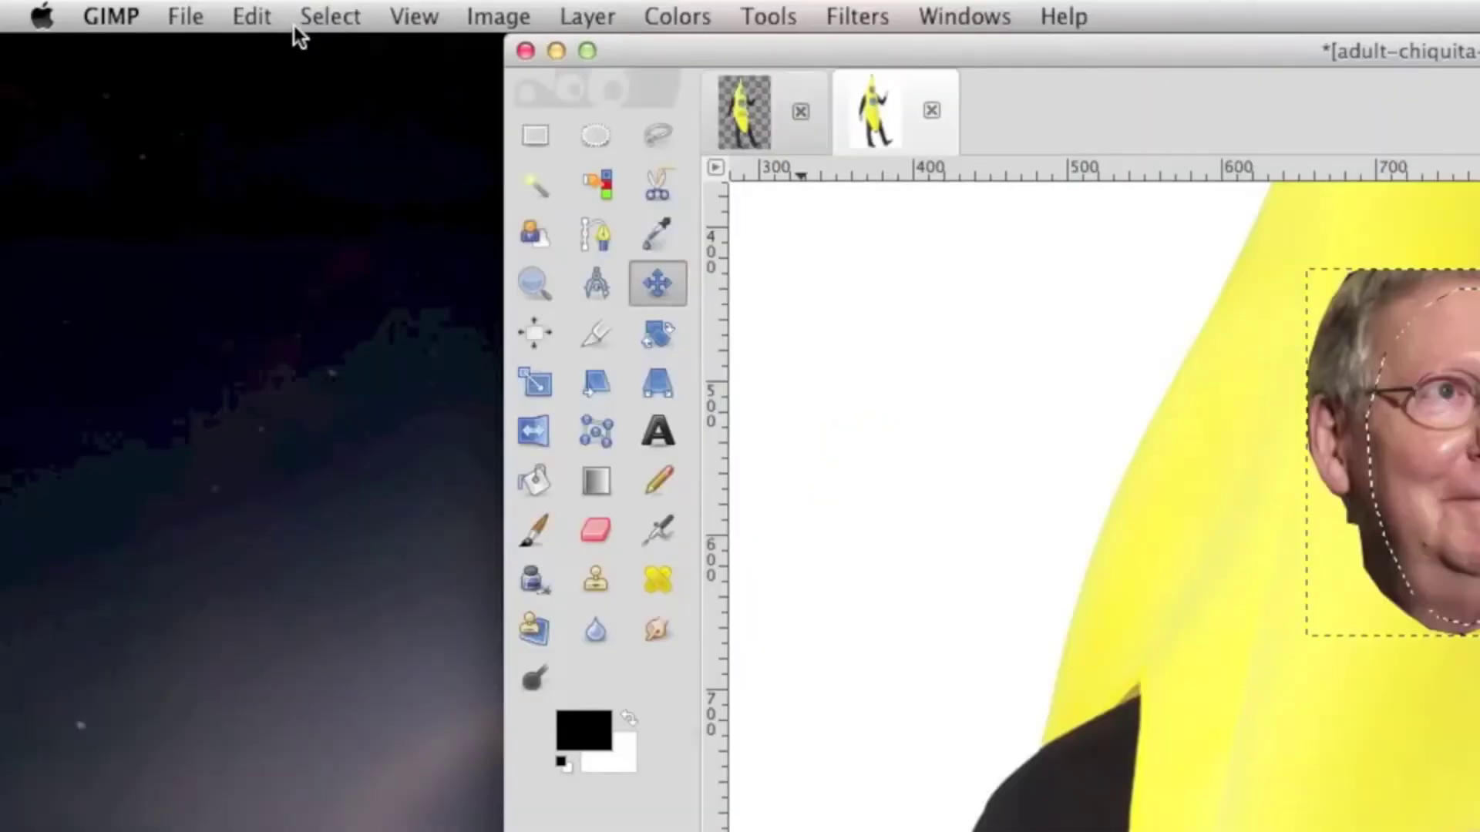
Step: Invert the face-opening selection, clear the parts of the head layer outside the opening, and remove the selection
click(323, 16)
click(331, 108)
click(252, 17)
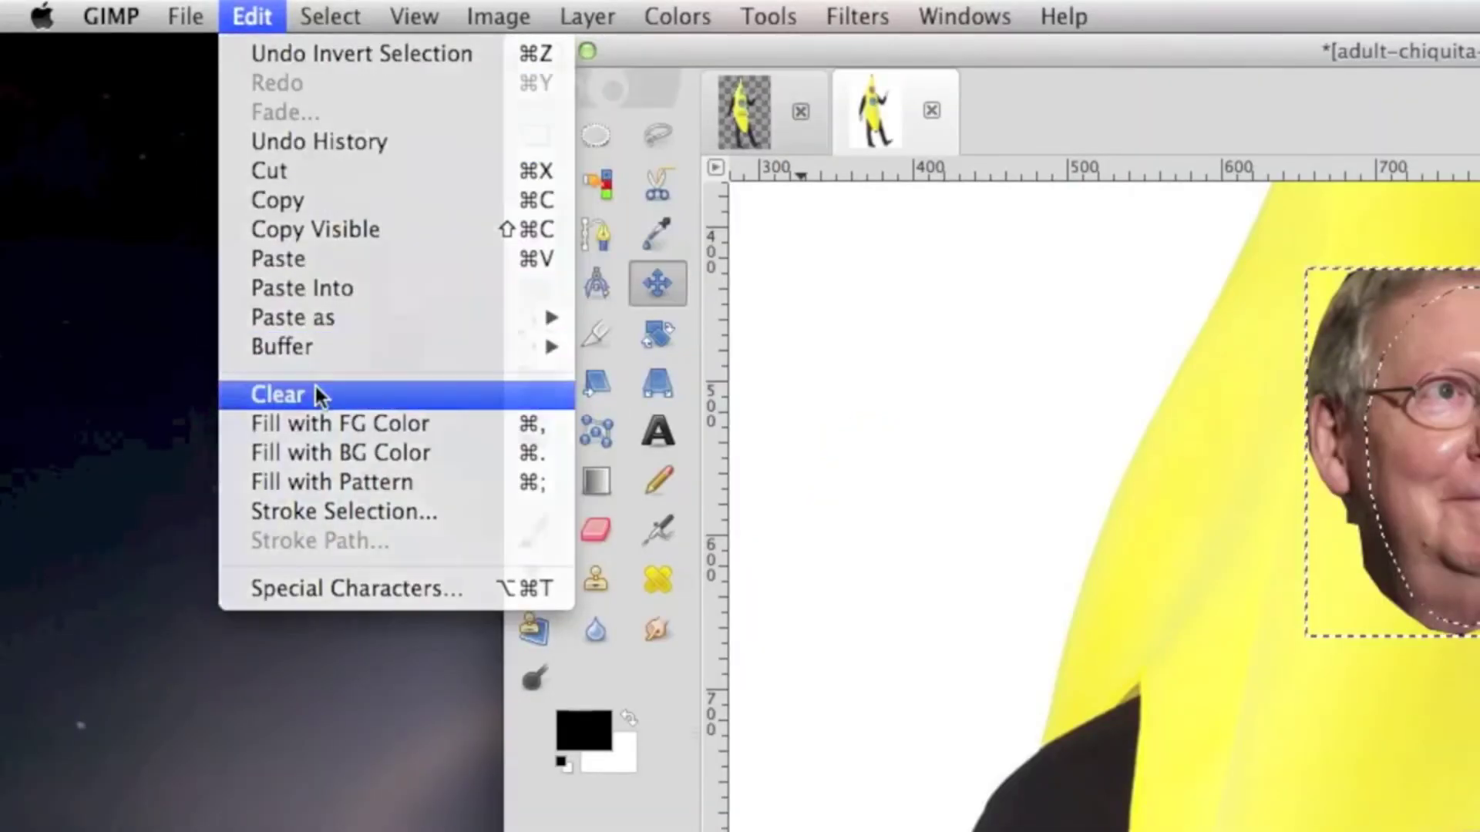
click(316, 389)
click(330, 16)
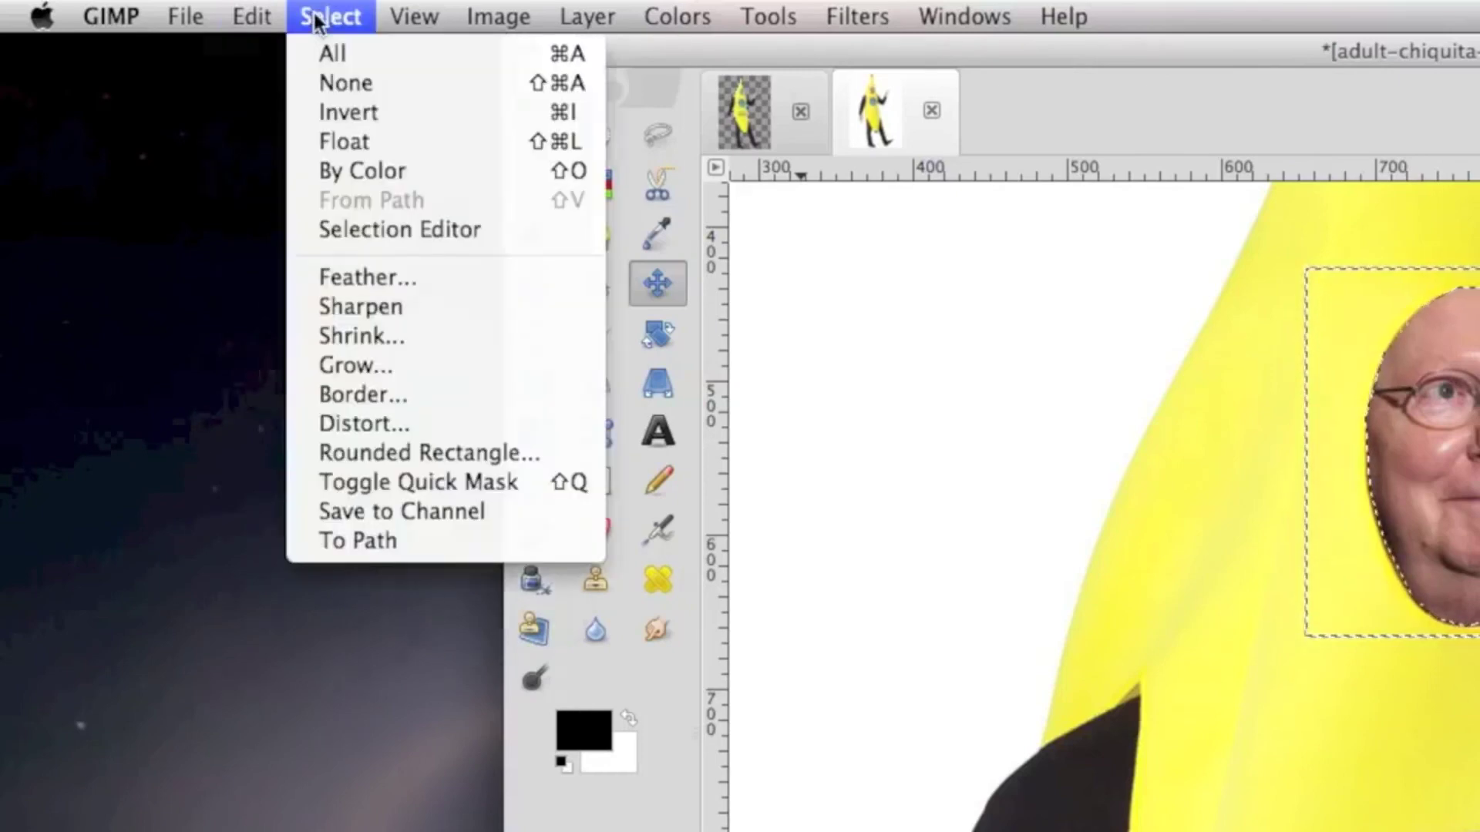
click(317, 80)
Step: Outline the leftover sliver at the forehead's upper edge with Free Select and clear it from the head layer
key(f)
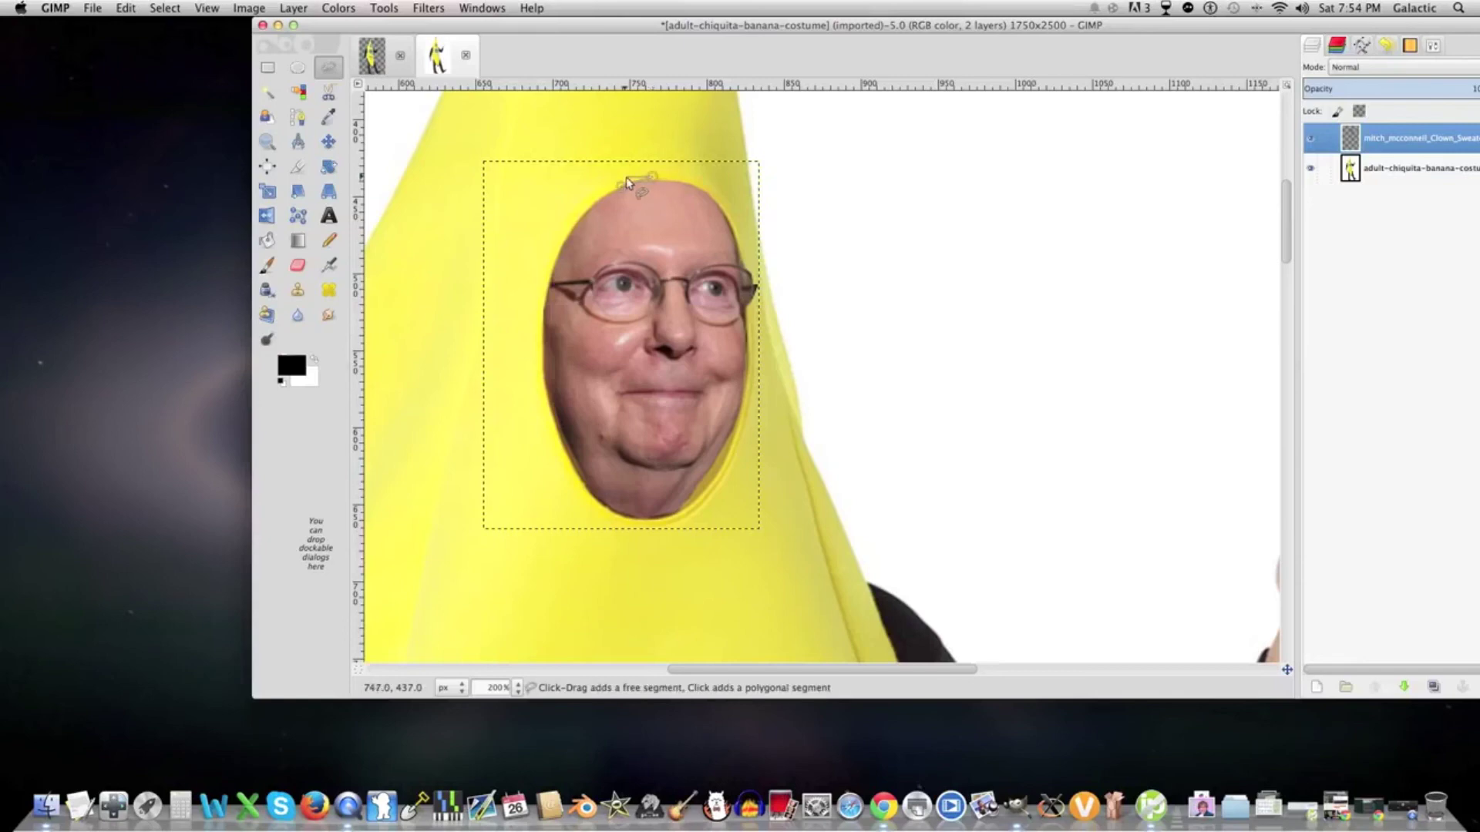
double_click(620, 181)
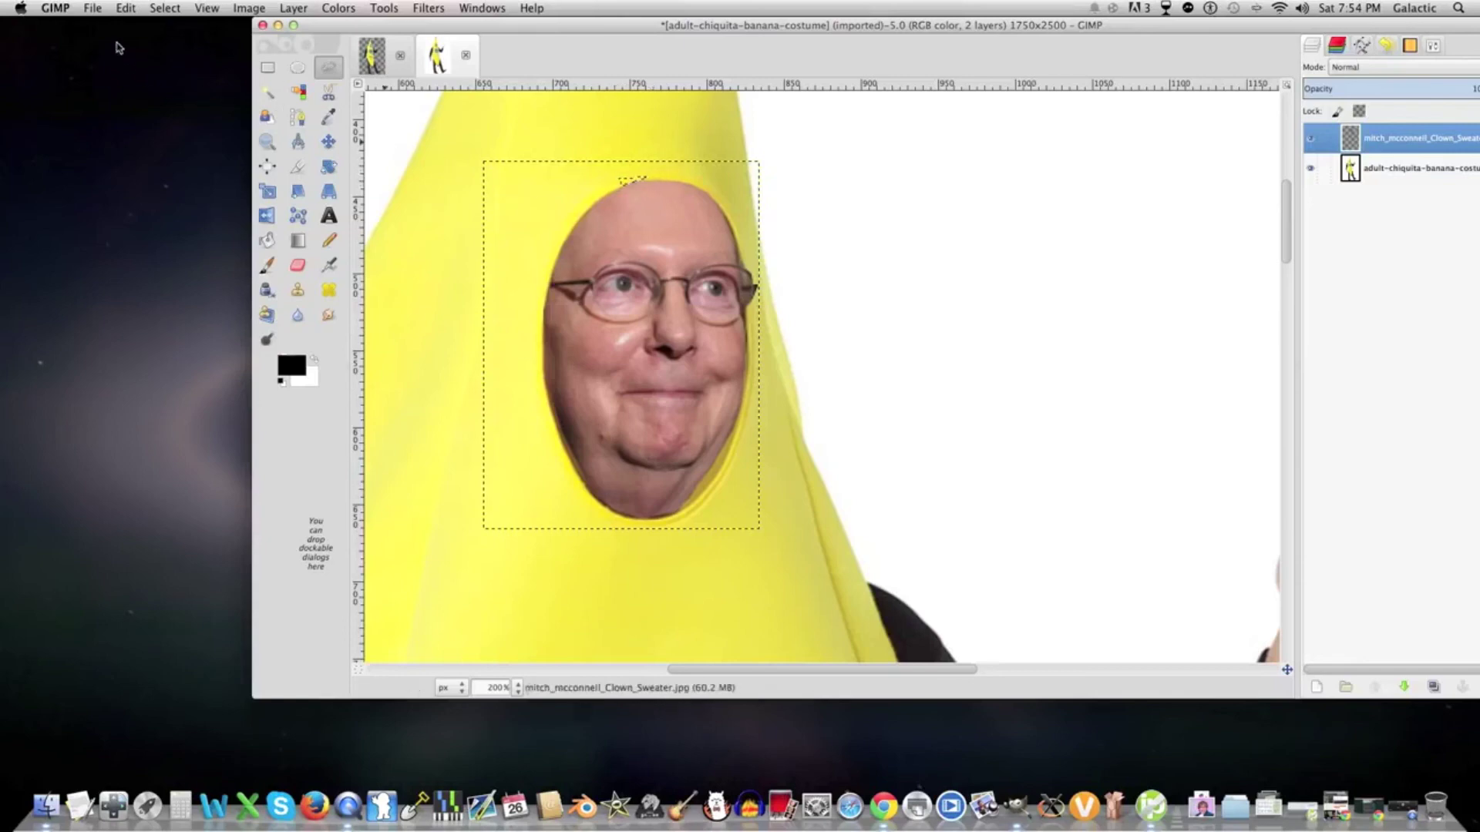
click(123, 11)
click(163, 192)
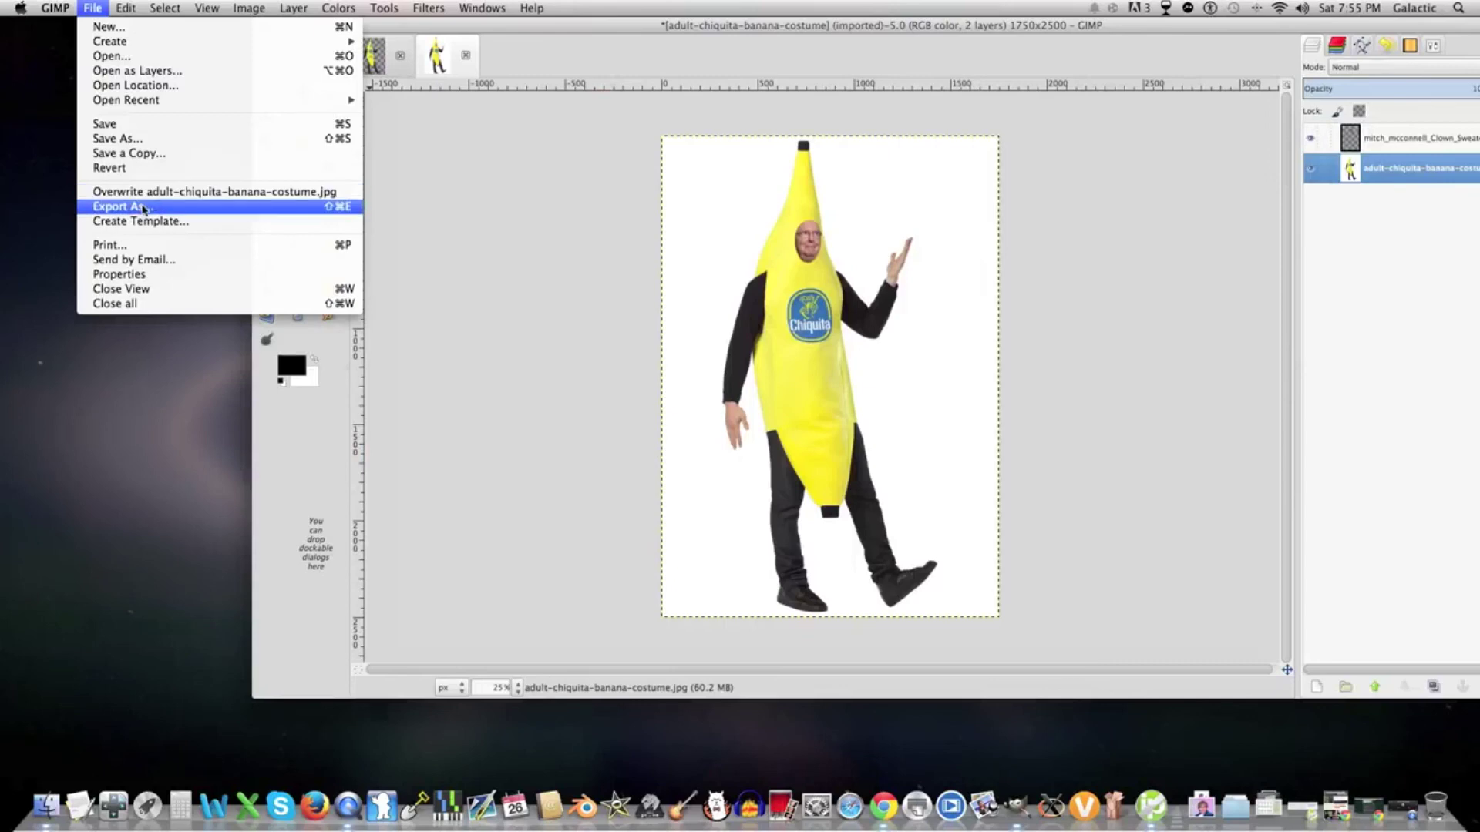
Step: Export the finished banana-costume composite under the file name EyeCandy
click(144, 208)
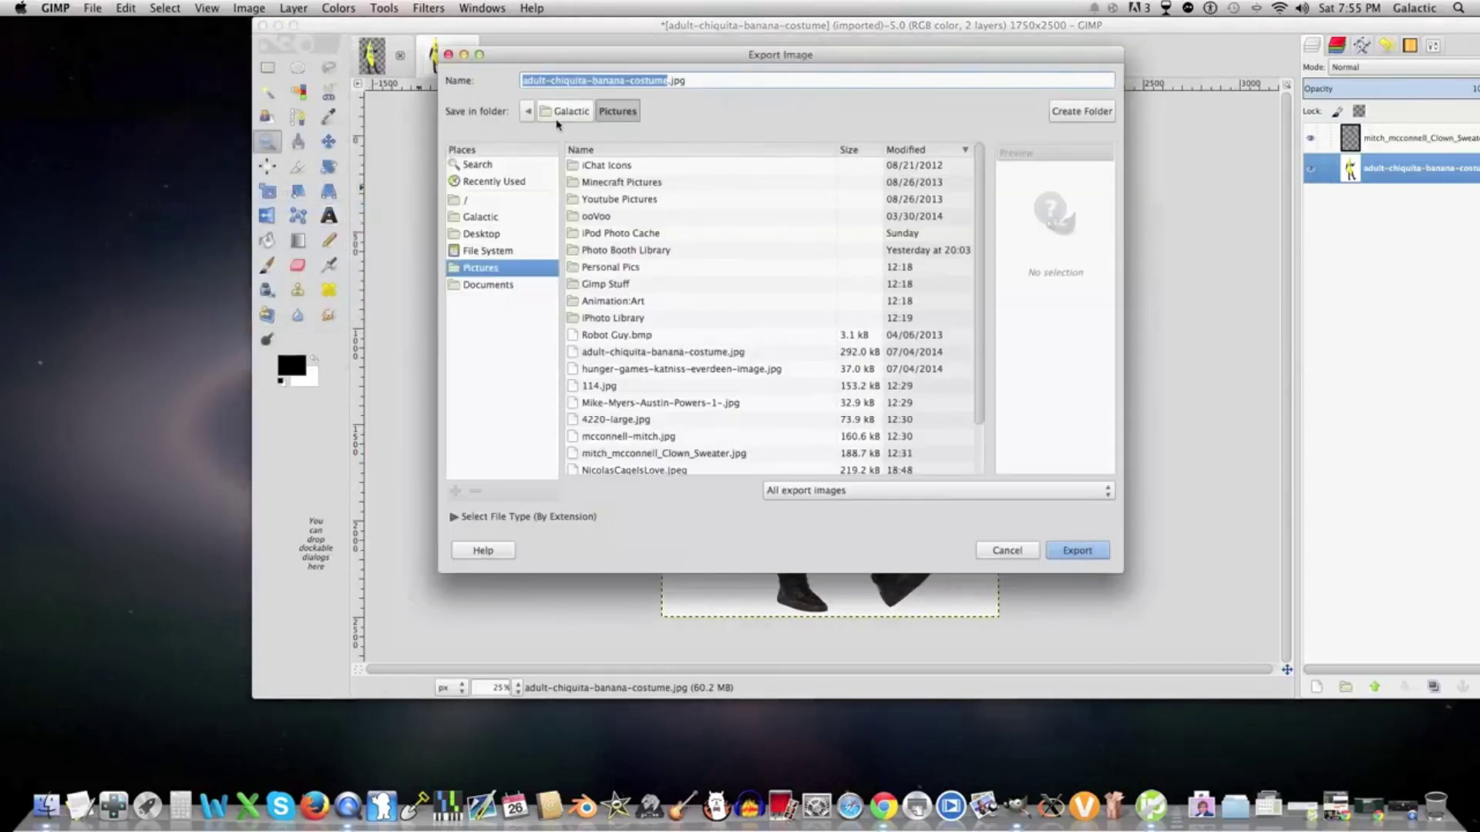
key(BackSpace)
text(LeonardoD)
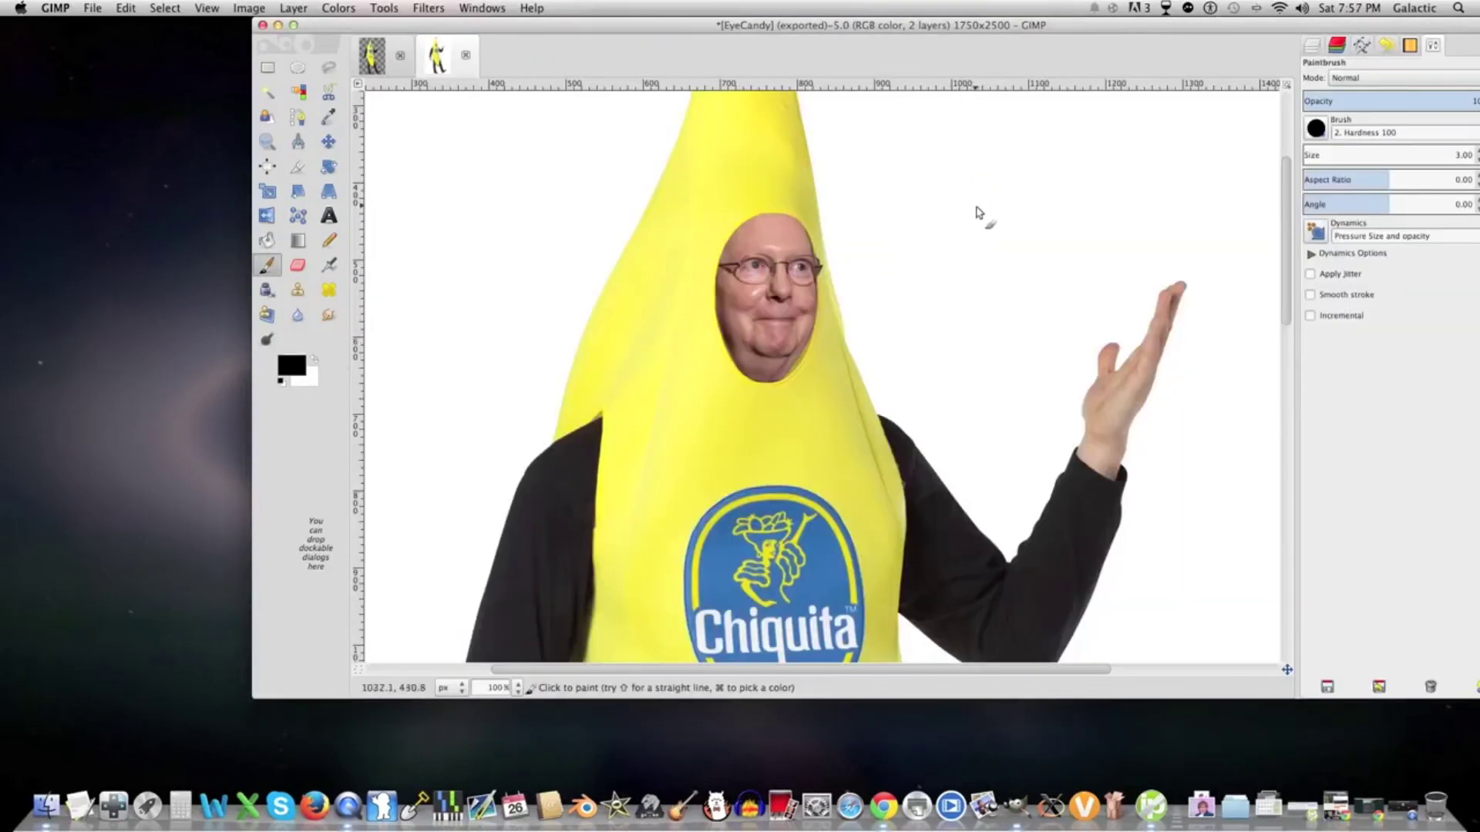
Step: Sketch a figure's head, neck, bent arms and torso in black with the size 3 Paintbrush, between the costume and its raised hand
mouse_move(976, 212)
mouse_down()
mouse_move(984, 288)
mouse_move(1029, 283)
mouse_move(1004, 234)
mouse_move(1048, 247)
mouse_move(1077, 300)
mouse_move(1061, 269)
mouse_up()
drag(973, 262, 956, 299)
mouse_move(1062, 268)
mouse_down()
mouse_move(1080, 310)
mouse_move(1068, 323)
mouse_up()
drag(1079, 347, 1087, 342)
drag(1083, 321, 1057, 315)
key(super+z)
key(super+z)
key(super+z)
key(super+z)
drag(1057, 316, 1086, 313)
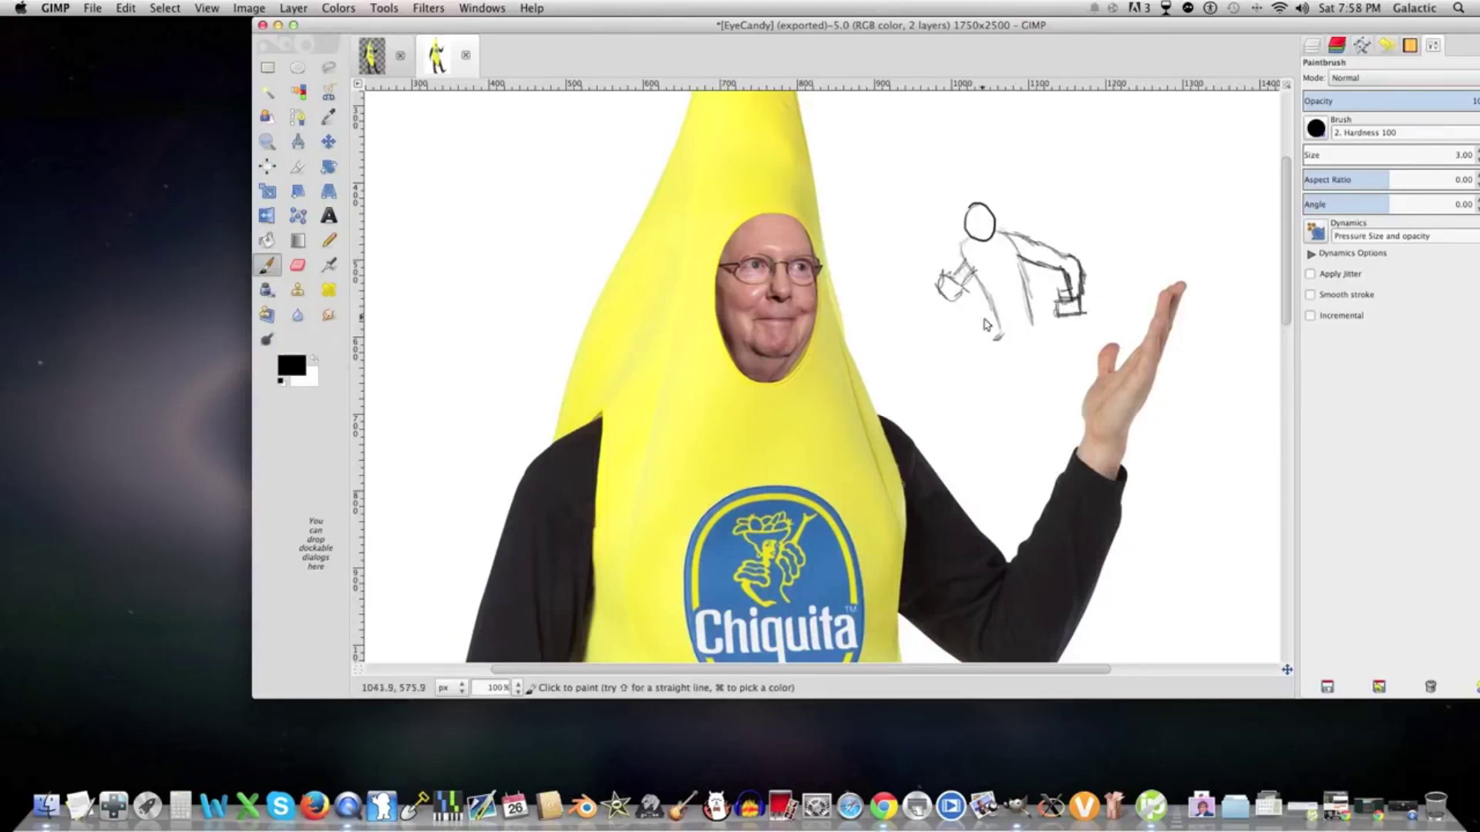
mouse_move(967, 239)
mouse_down()
mouse_move(962, 256)
mouse_move(979, 251)
mouse_up()
drag(979, 251, 992, 237)
mouse_move(968, 234)
mouse_down()
mouse_move(958, 218)
mouse_move(968, 231)
mouse_up()
drag(991, 324, 963, 369)
mouse_move(964, 368)
mouse_down()
mouse_move(1028, 373)
mouse_move(1036, 431)
mouse_up()
drag(1029, 416, 1024, 482)
mouse_move(1032, 324)
mouse_down()
mouse_move(1054, 385)
mouse_move(1008, 360)
mouse_up()
key(super+z)
key(super+z)
key(super+z)
key(super+z)
key(super+z)
key(super+z)
Step: Sketch the figure's raised and extended legs and reinforce its torso lines with black Paintbrush strokes
drag(1031, 325, 1040, 375)
drag(1040, 375, 998, 484)
drag(1022, 400, 1003, 459)
drag(1025, 339, 1001, 451)
drag(1015, 409, 982, 497)
drag(994, 243, 1025, 331)
drag(986, 300, 1033, 370)
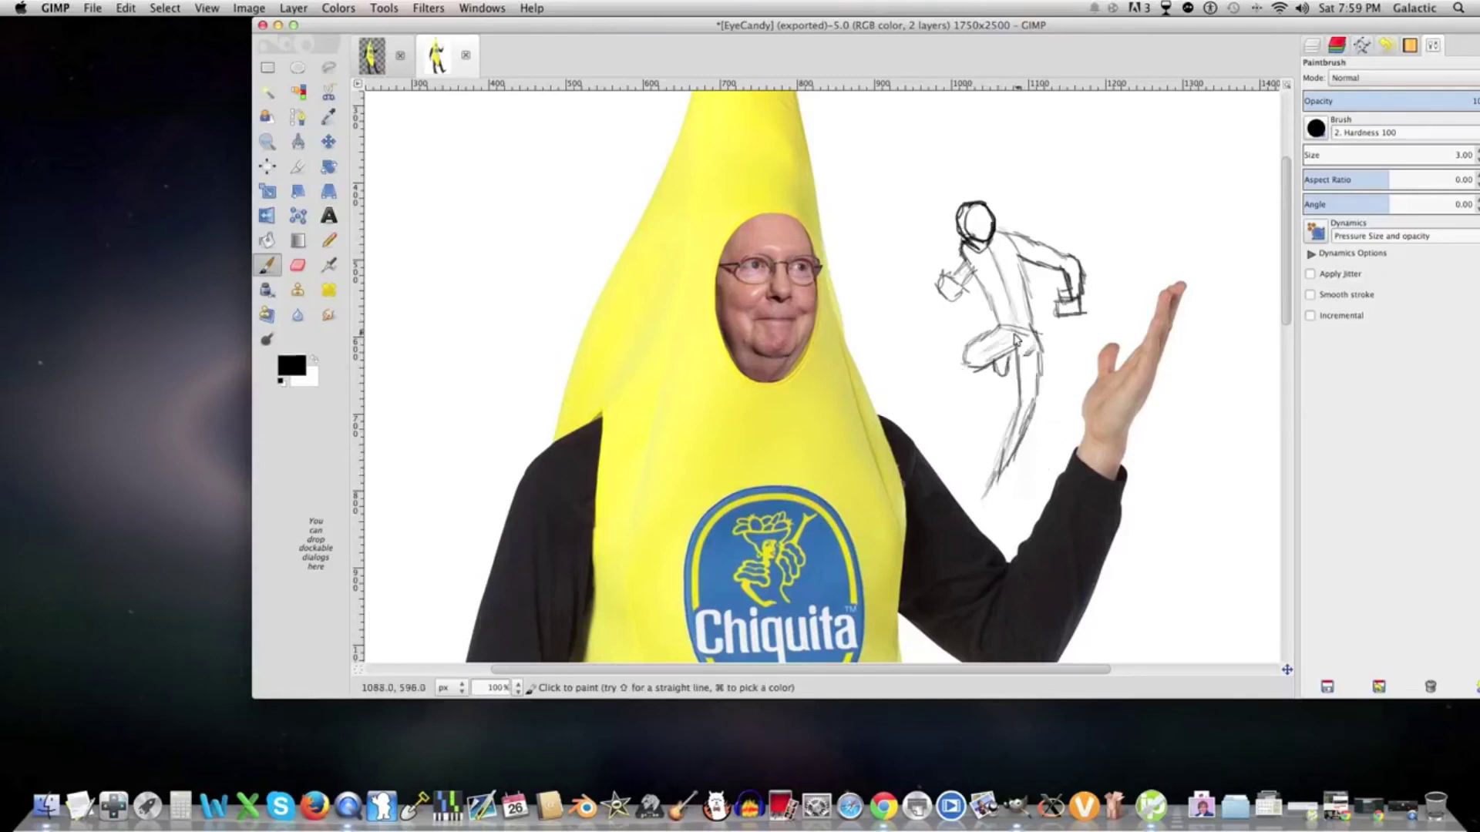
Step: Add dark Paintbrush strokes to the sketched figure's lower face and along its shoulders
drag(1002, 243, 1063, 262)
drag(956, 231, 994, 247)
mouse_move(968, 250)
mouse_down()
mouse_move(912, 275)
mouse_move(1021, 227)
mouse_up()
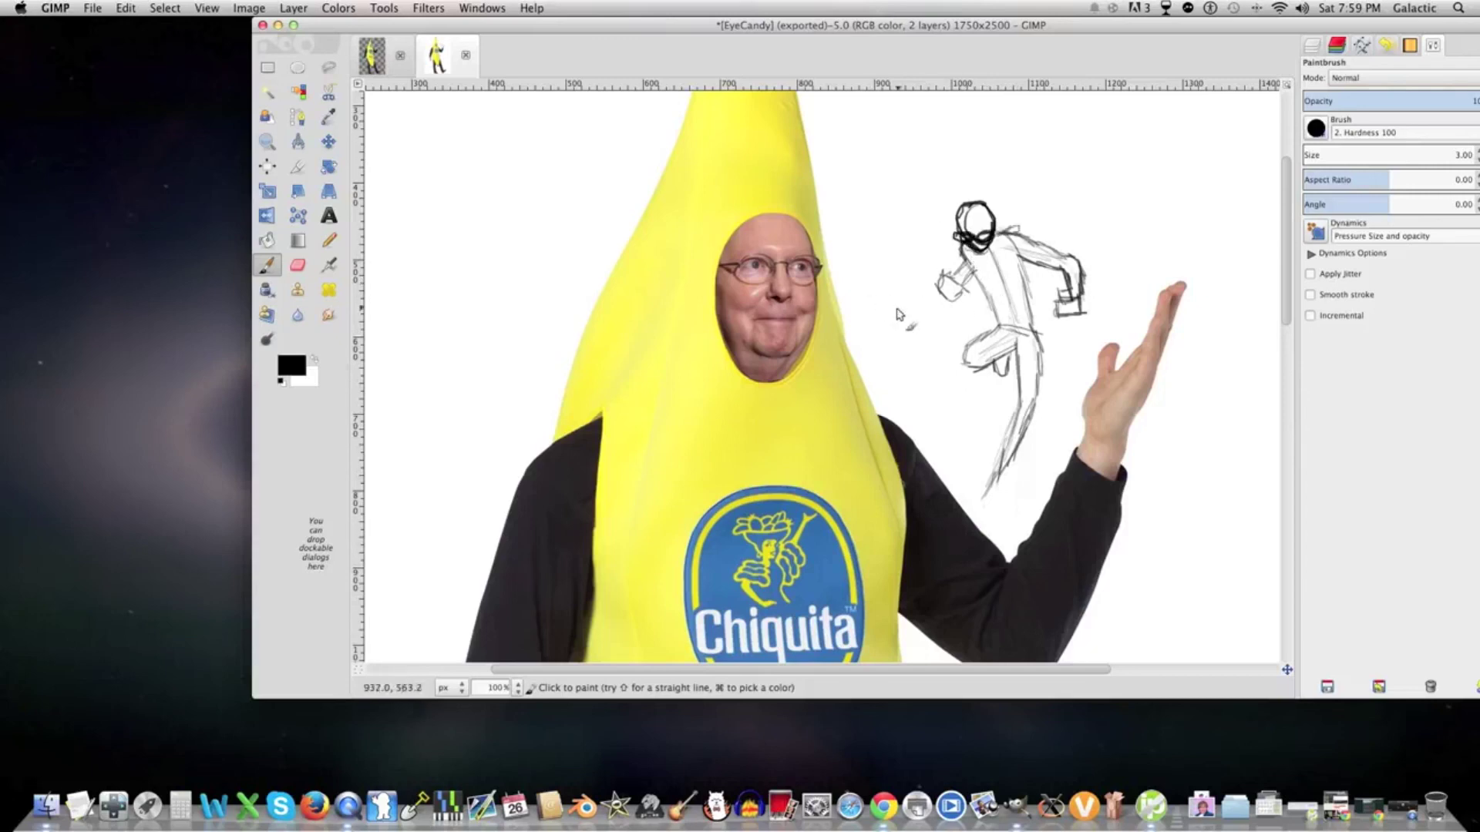
key(super+q)
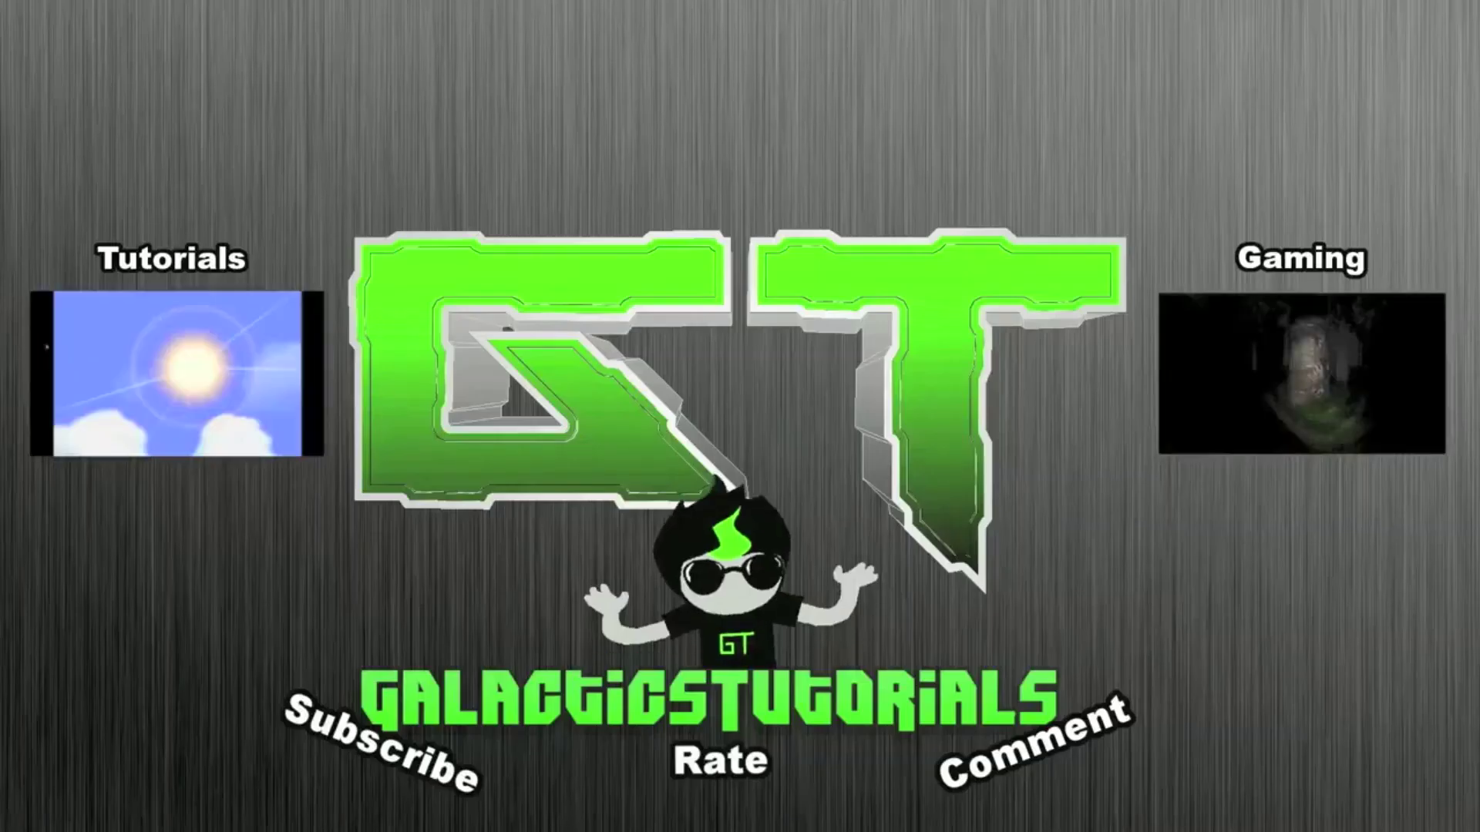